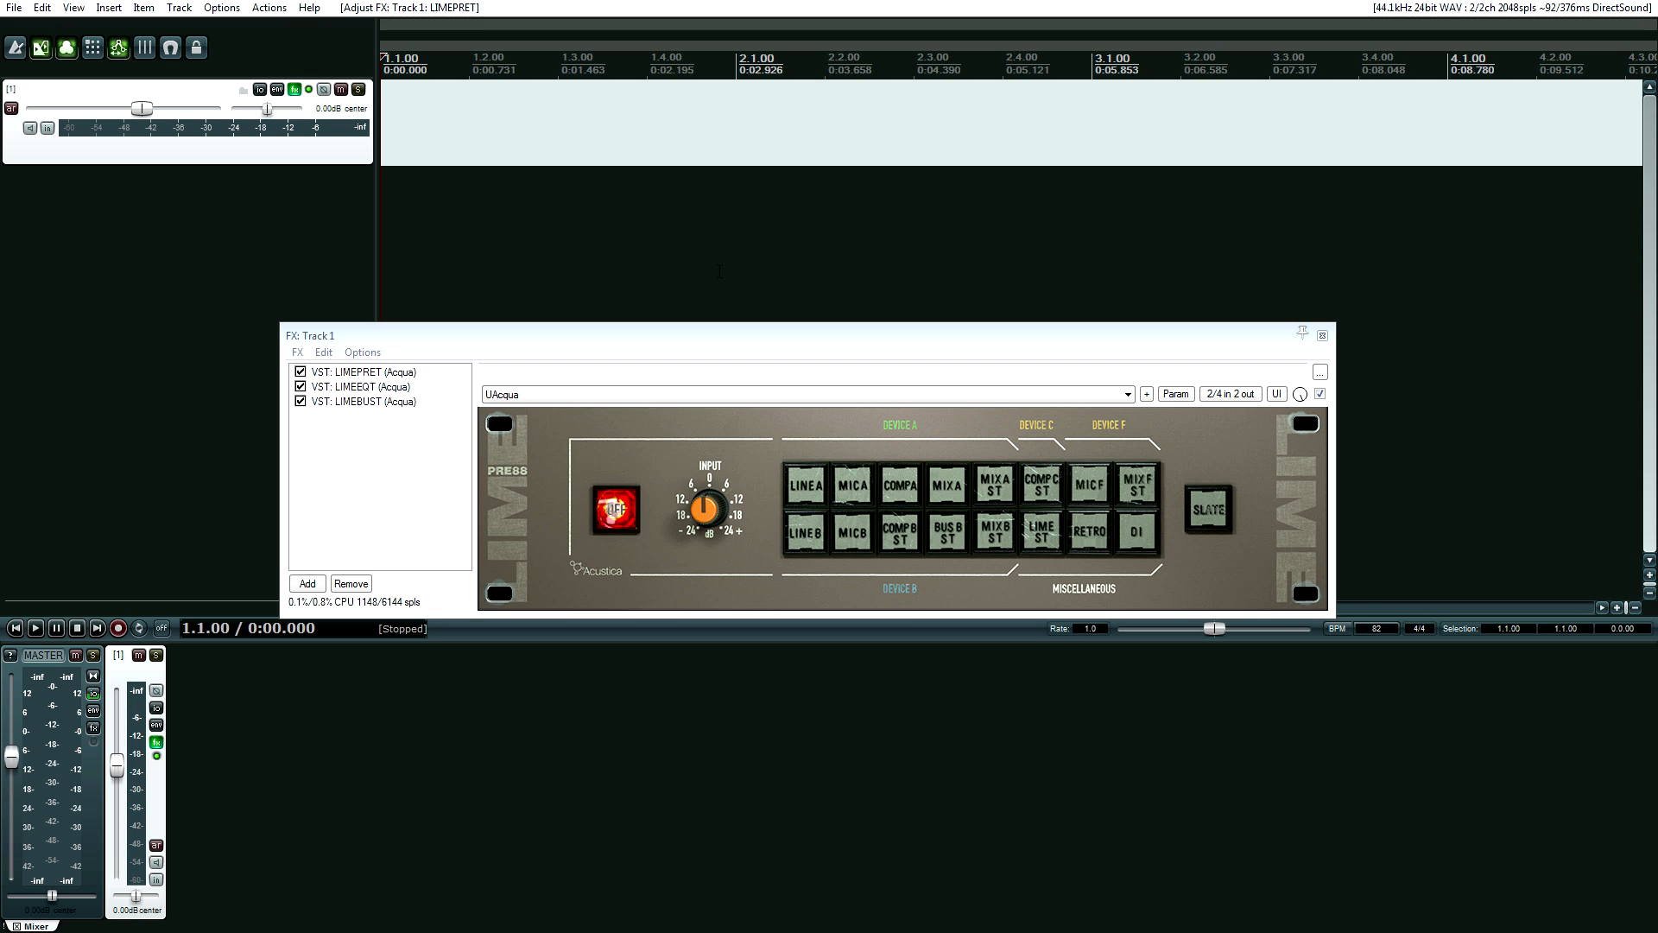
Select the MICF preamp in LIMEPRET and move LIMEBUST above LIMEEQT in Track 1's effects chain.
{"action": "left_click", "coordinate": [1089, 484]}
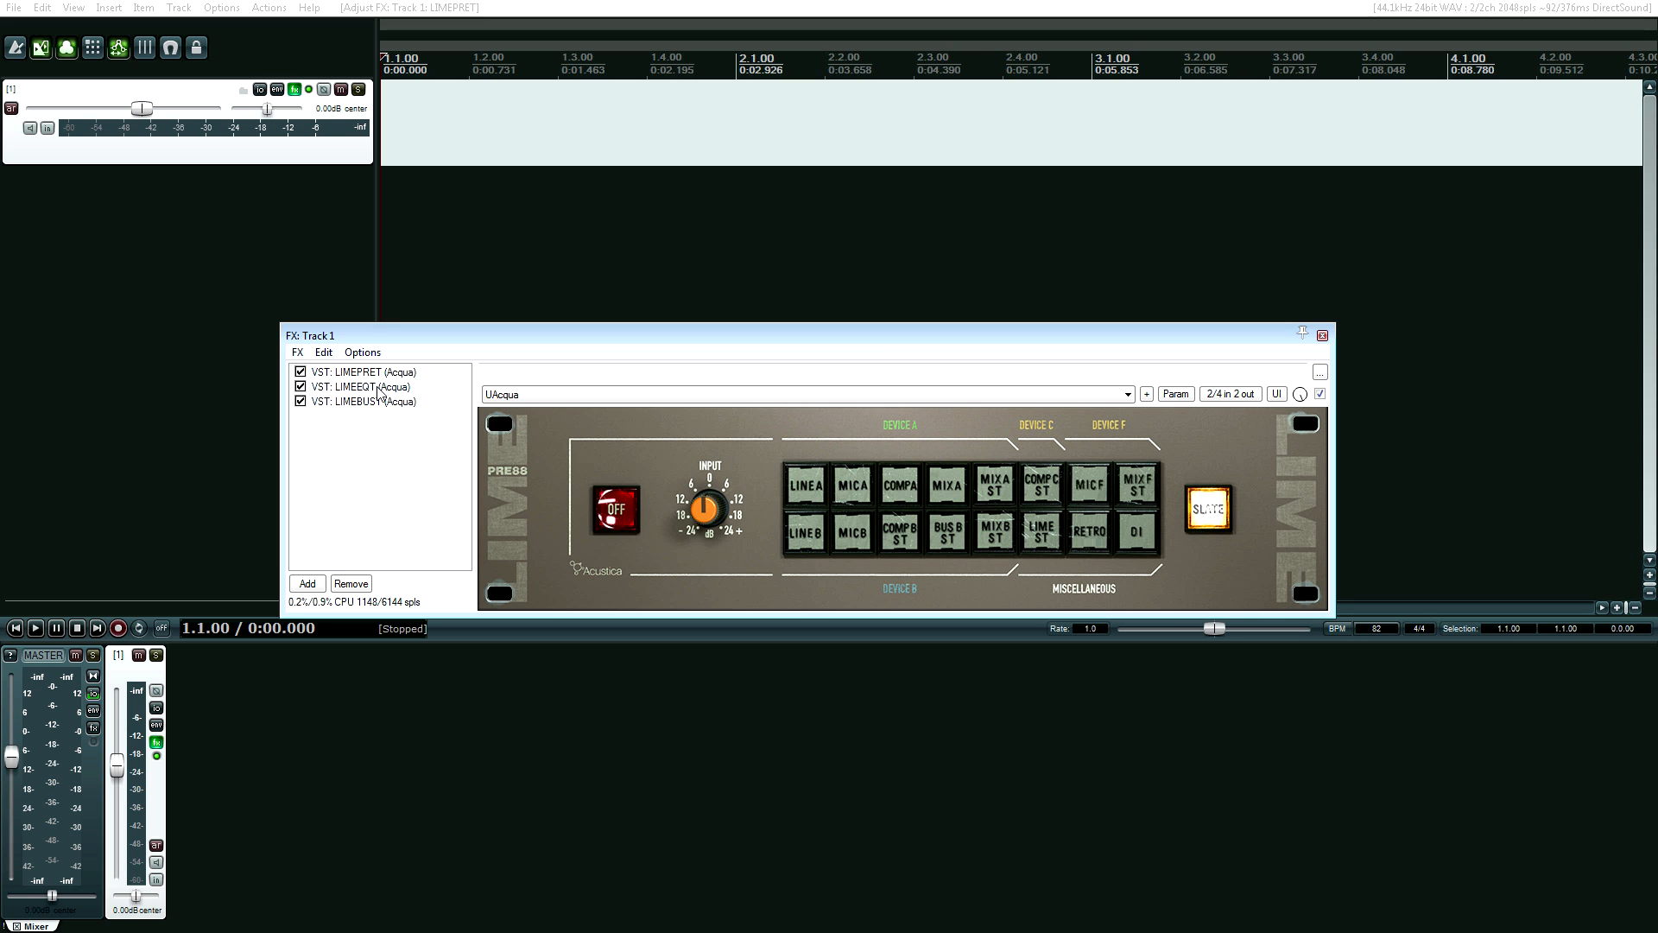
{"action": "left_click", "coordinate": [382, 403]}
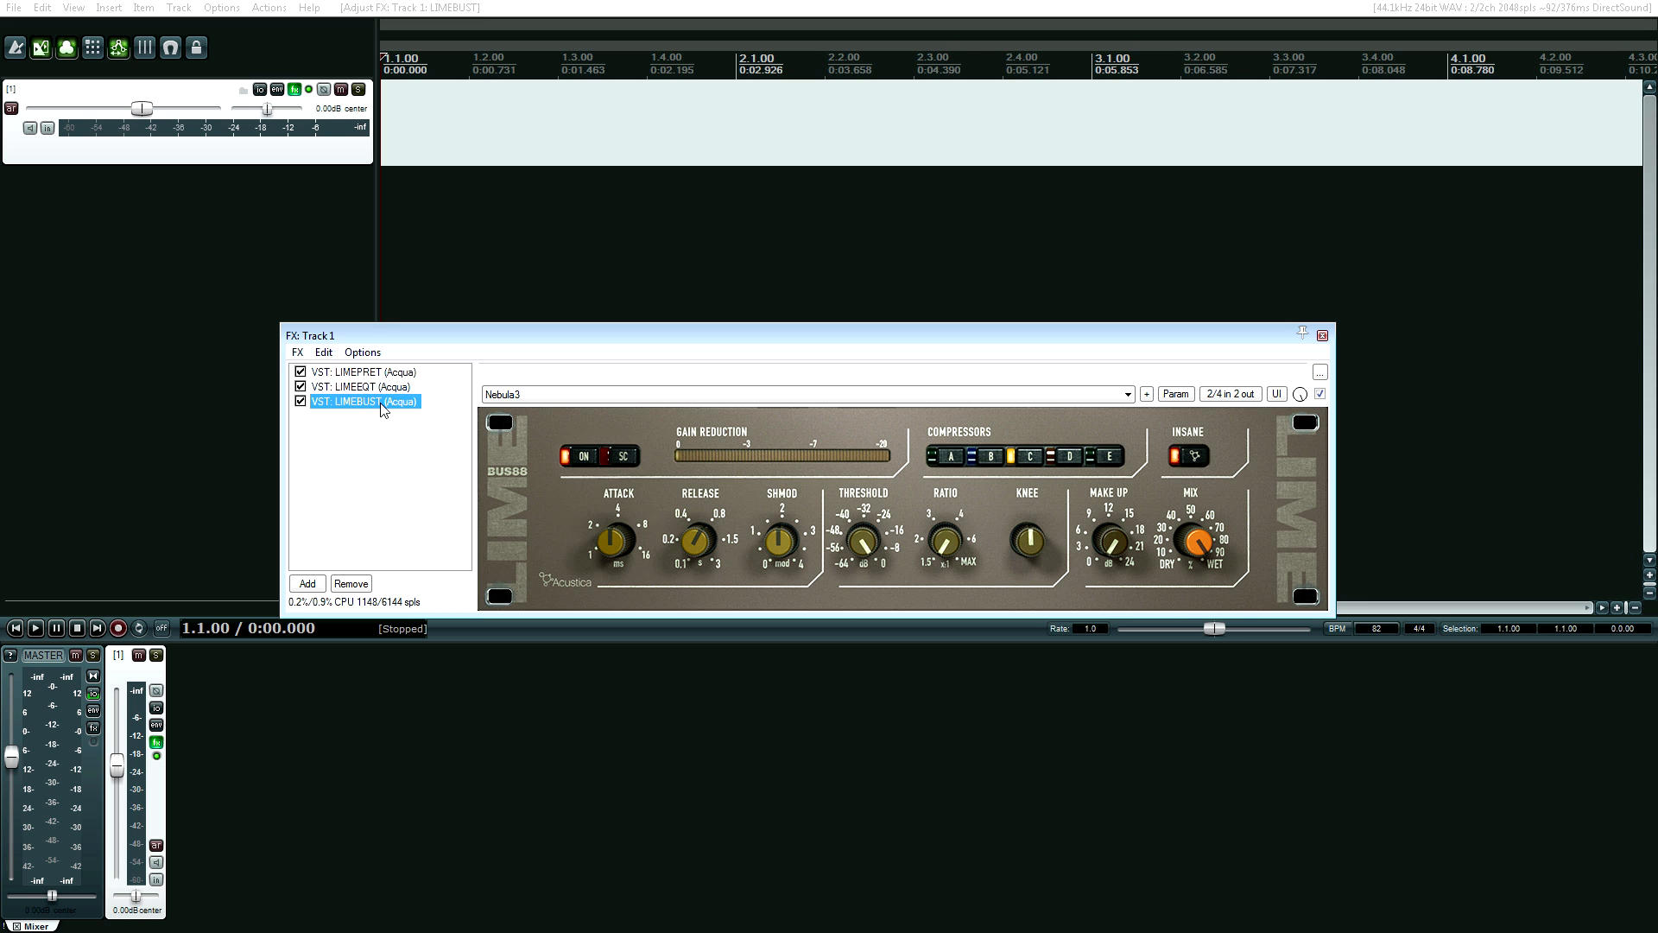
{"action": "left_click_drag", "start_coordinate": [382, 408], "coordinate": [381, 388]}
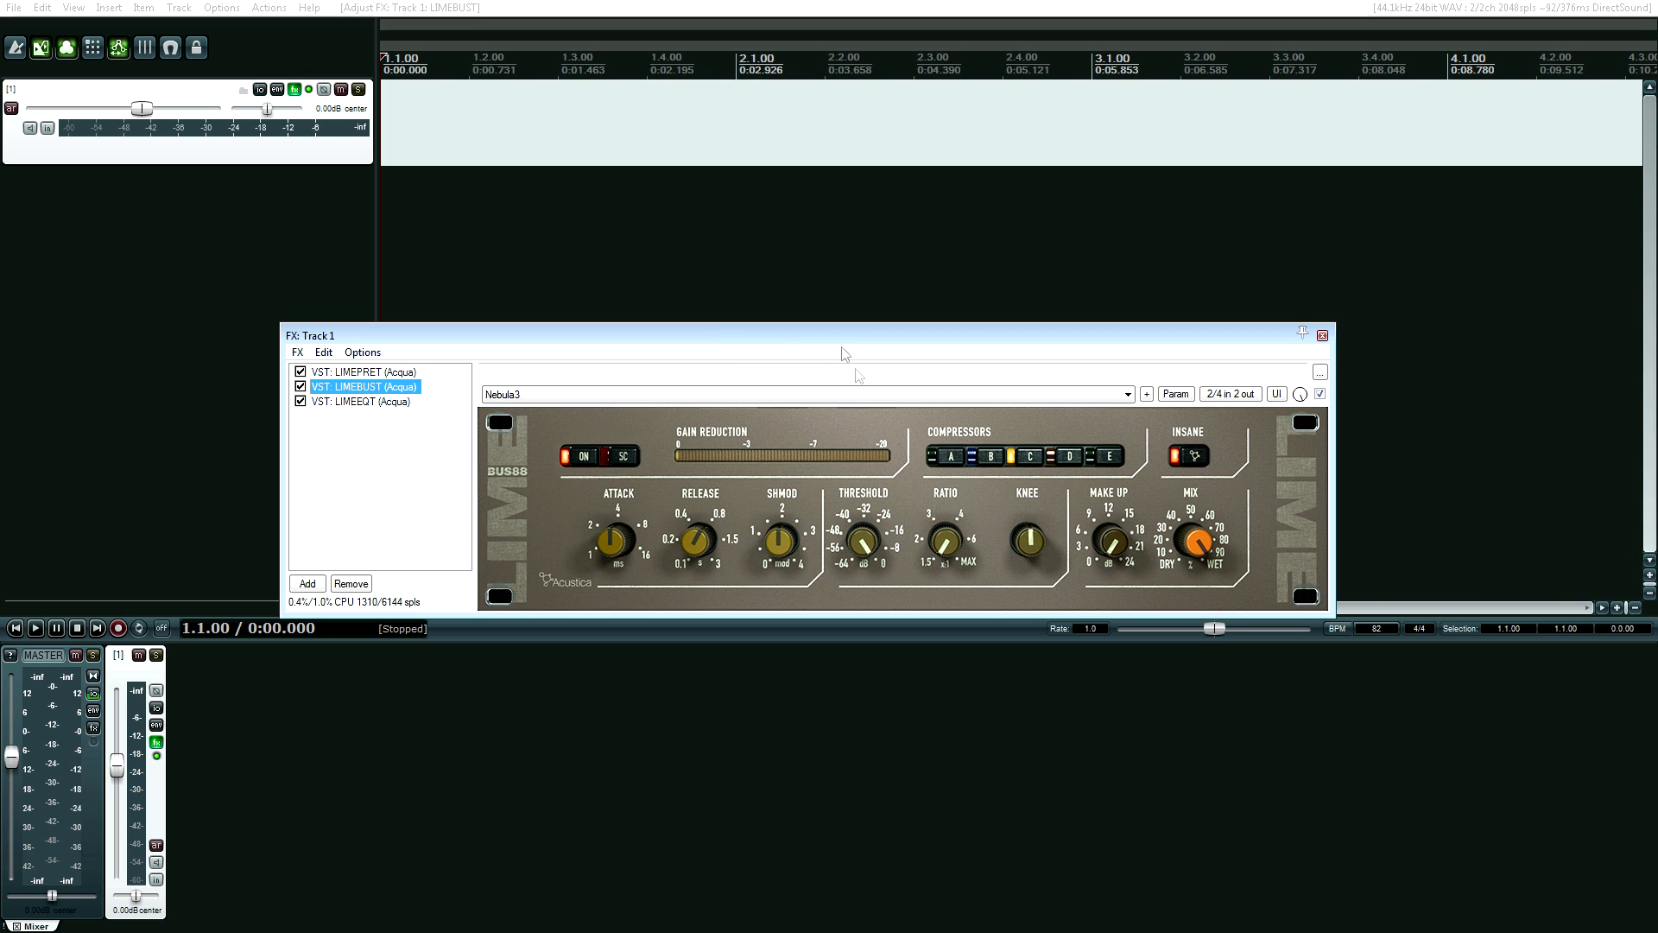
Switch the LIMEBUST compressor through models A, B, C and D, ending on model E.
{"action": "left_click", "coordinate": [959, 456]}
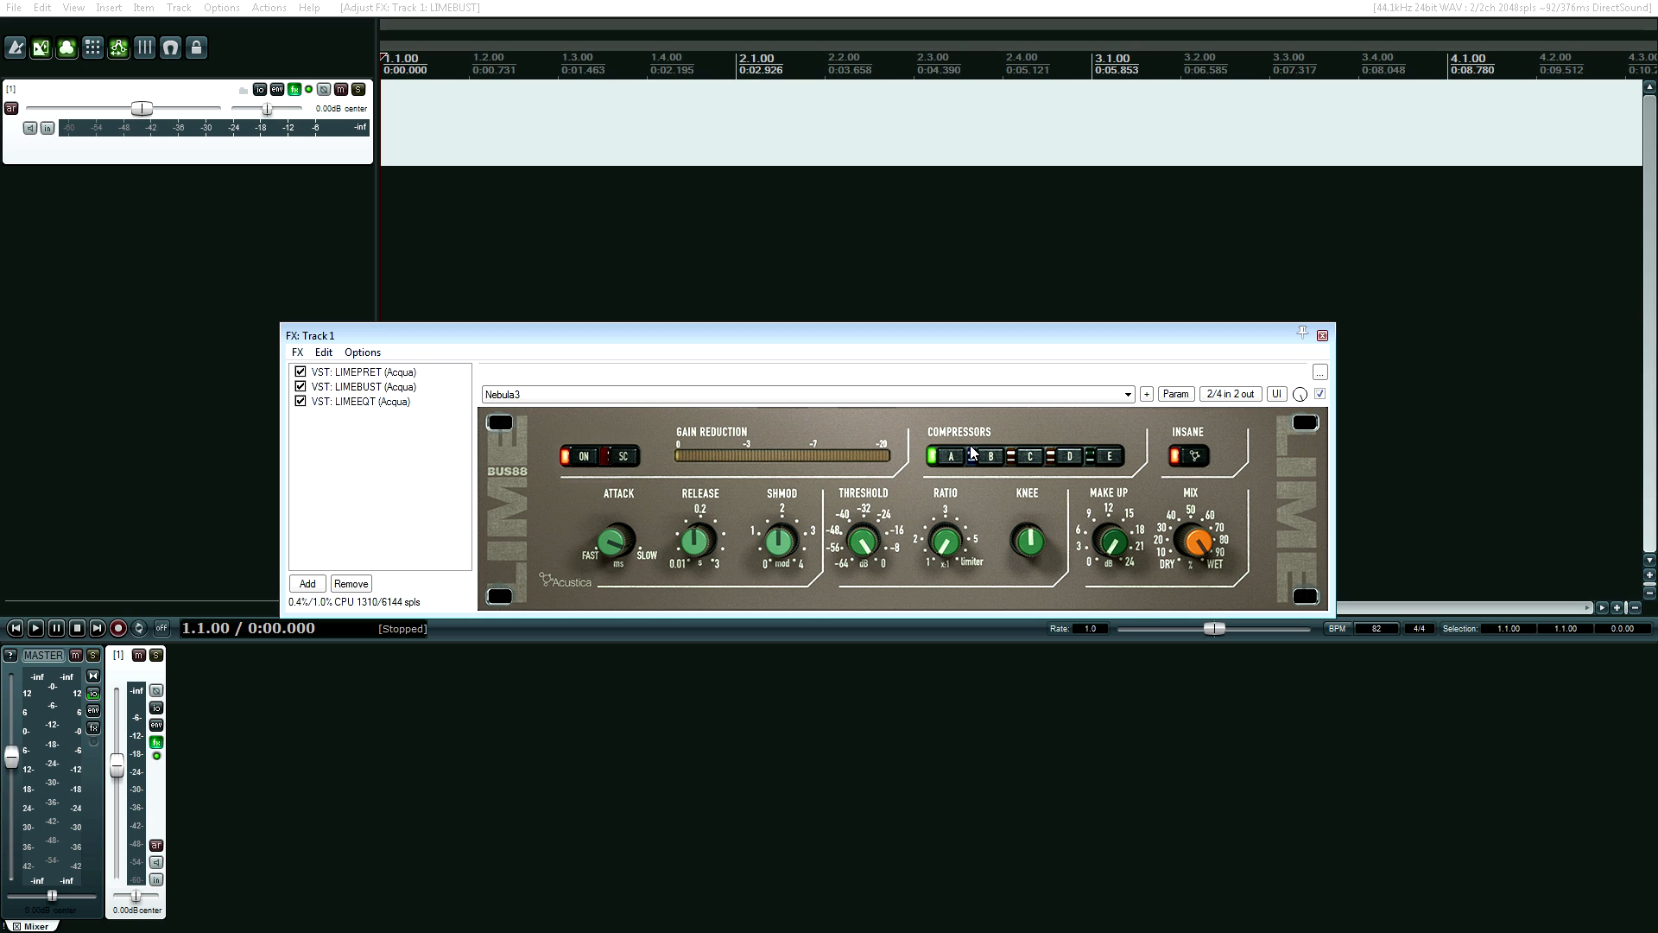
{"action": "left_click", "coordinate": [990, 458]}
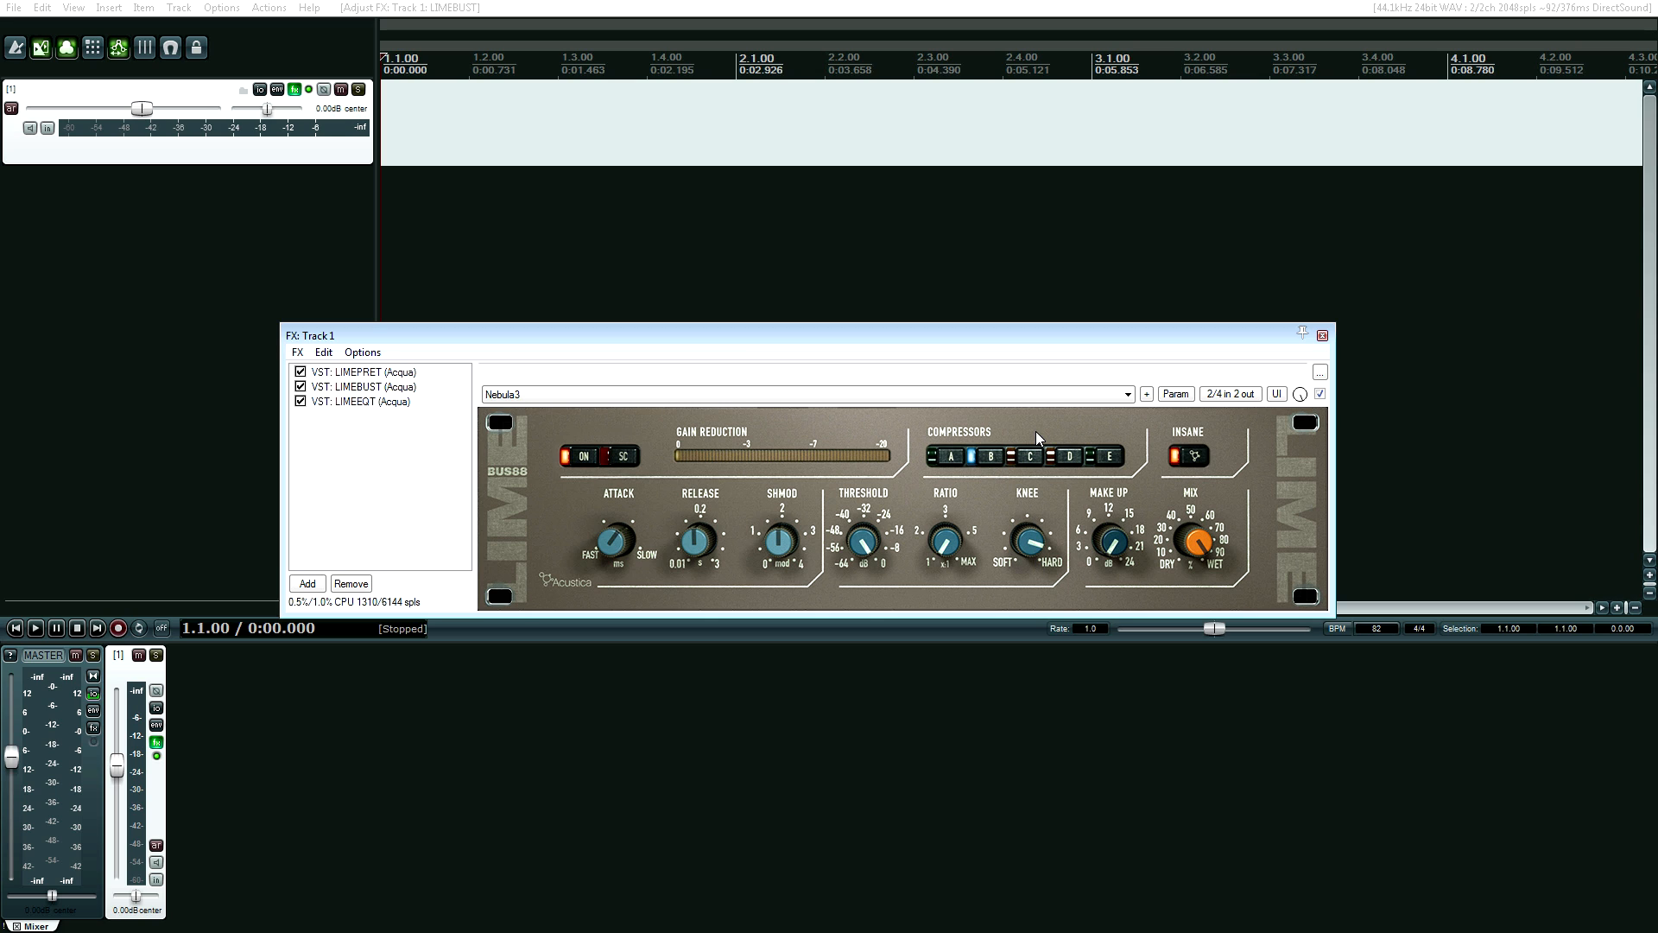
{"action": "left_click", "coordinate": [1034, 455]}
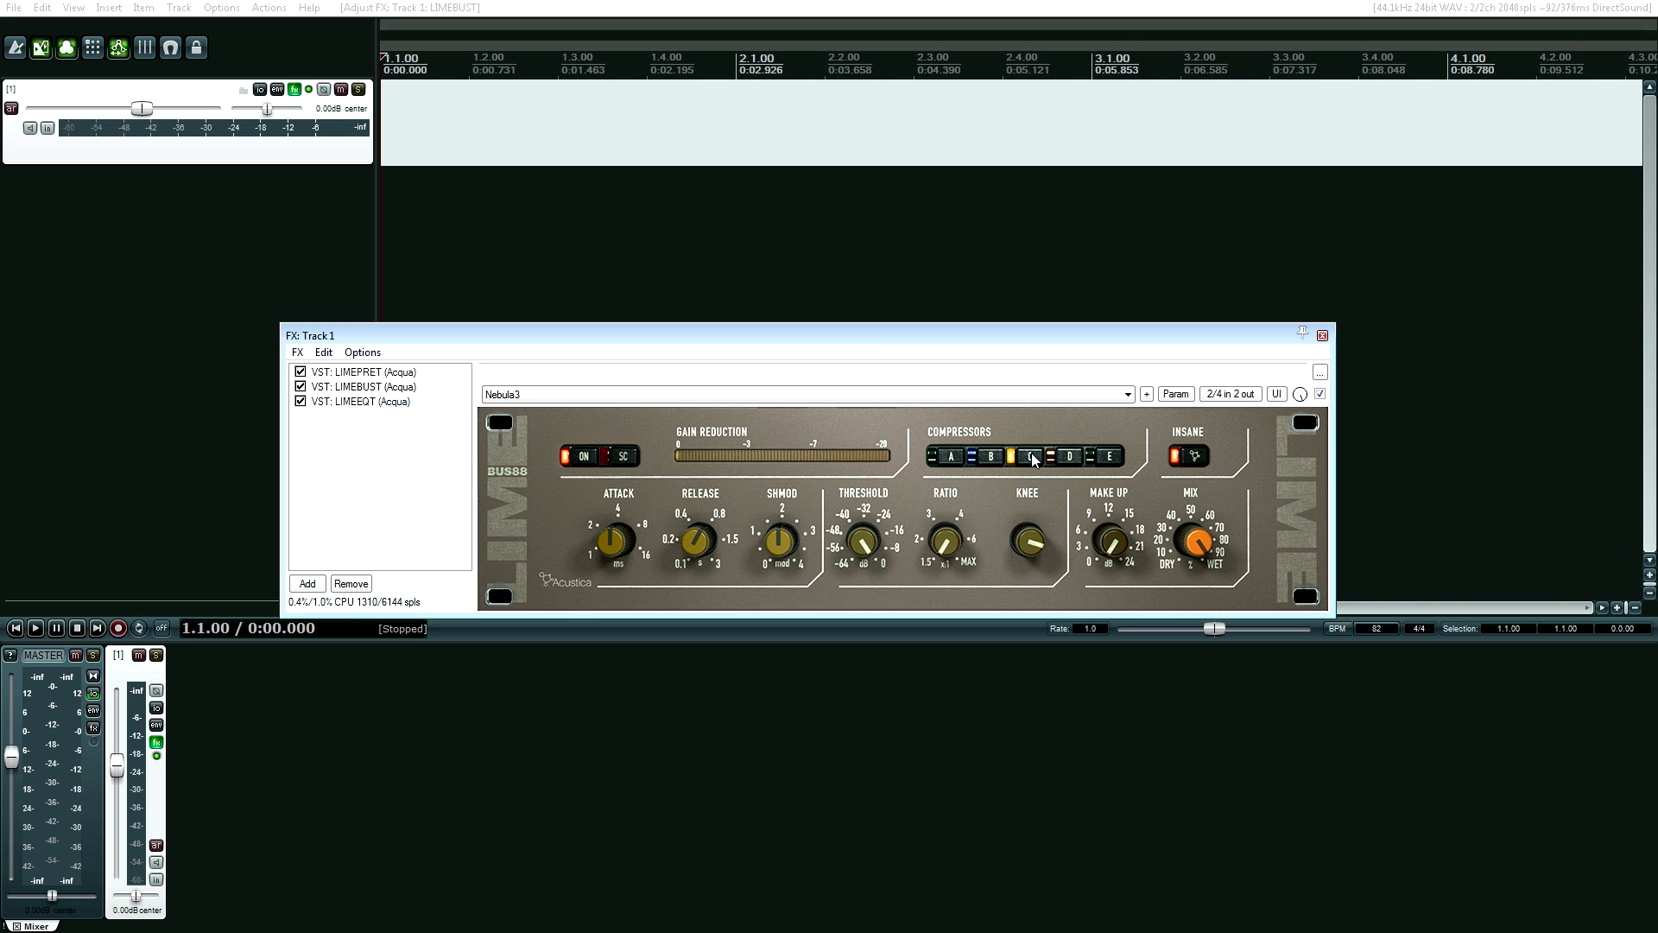
{"action": "left_click", "coordinate": [1075, 458]}
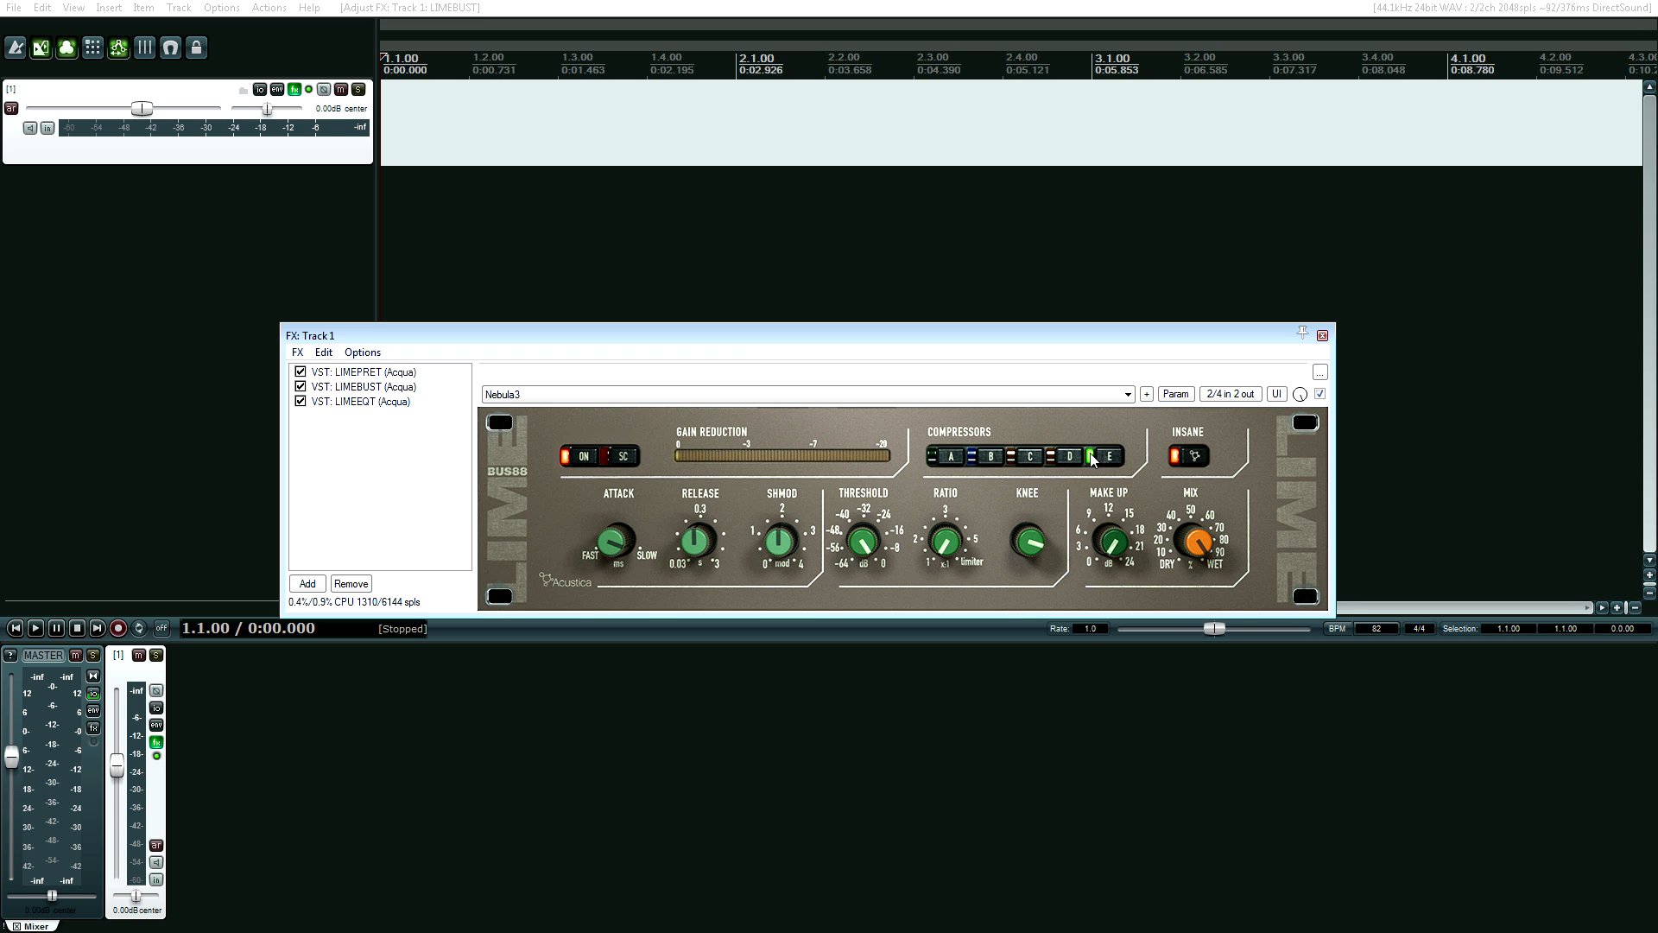
Open the LIMEEQT equalizer interface in Track 1's effects chain.
{"action": "left_click", "coordinate": [360, 404]}
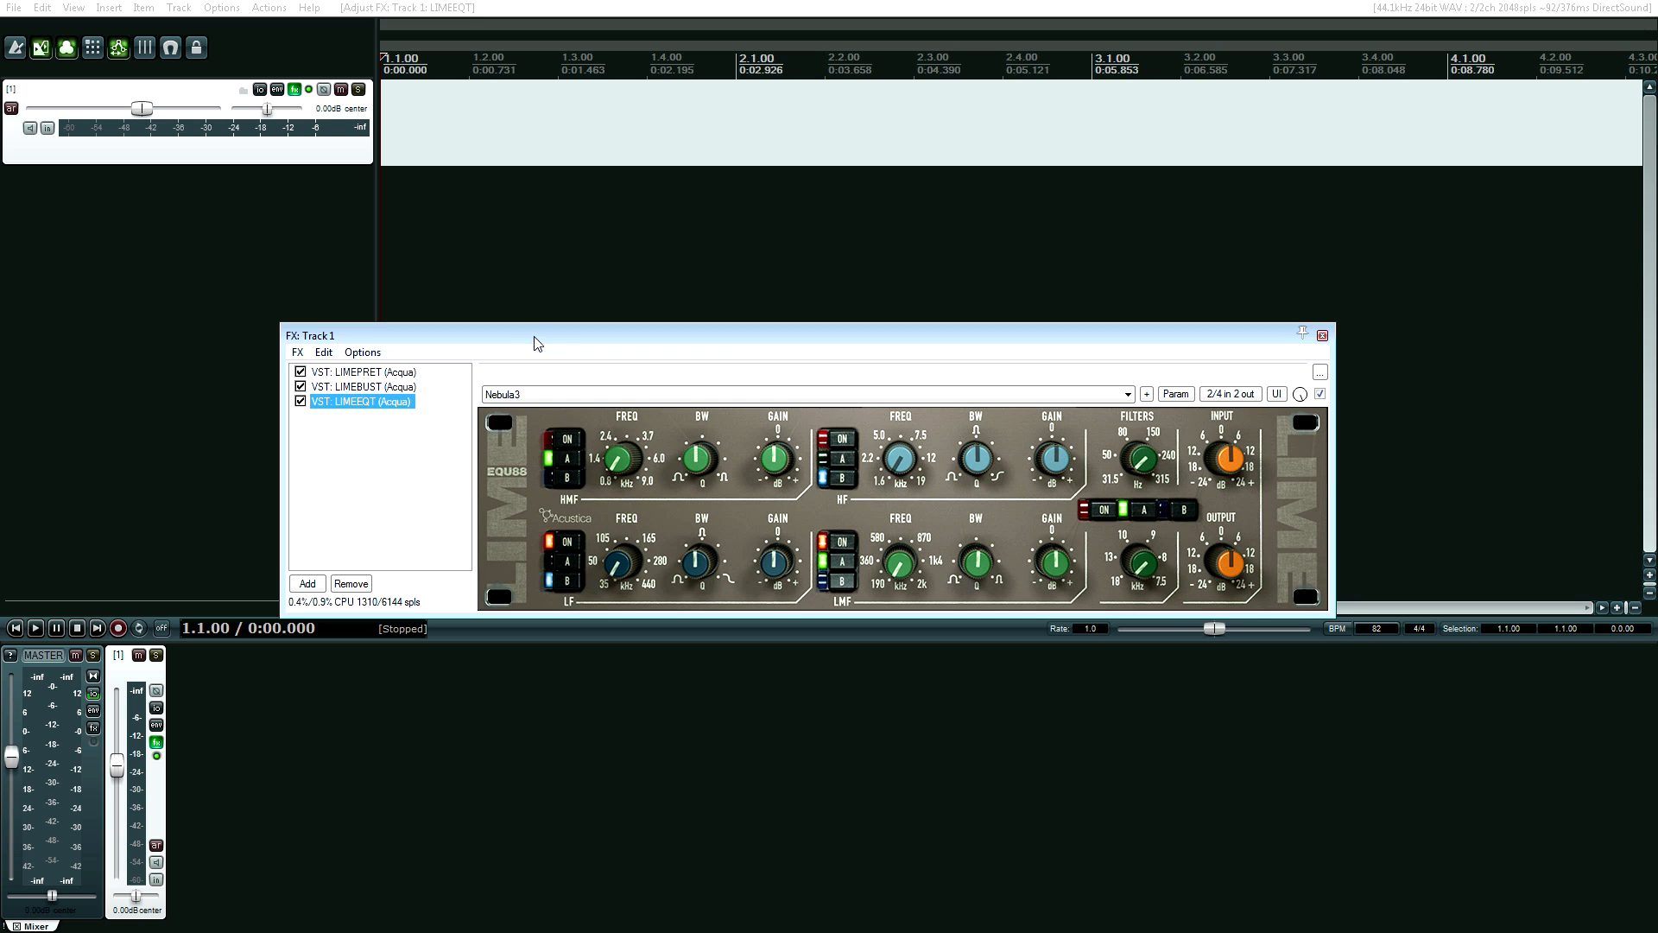
{"action": "left_click_drag", "start_coordinate": [544, 340], "coordinate": [519, 329]}
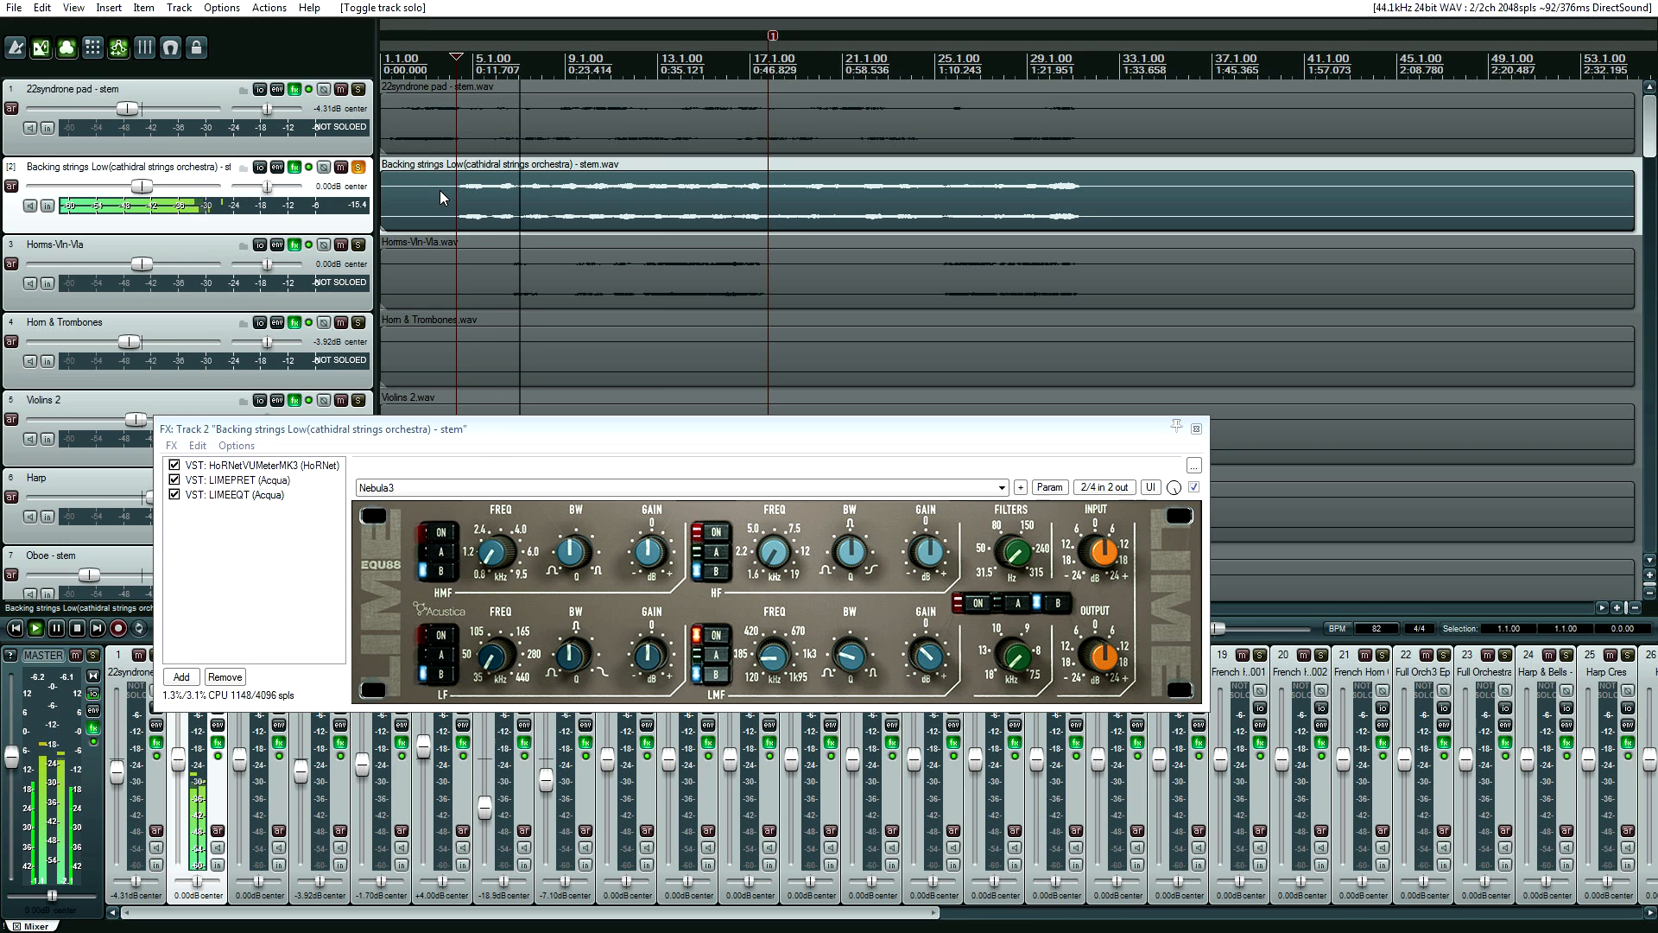
Compare the Backing strings Low track with LIMEPRET and LIMEEQT enabled and bypassed, playing from about bars 4 and 21.
{"action": "left_click", "coordinate": [859, 223]}
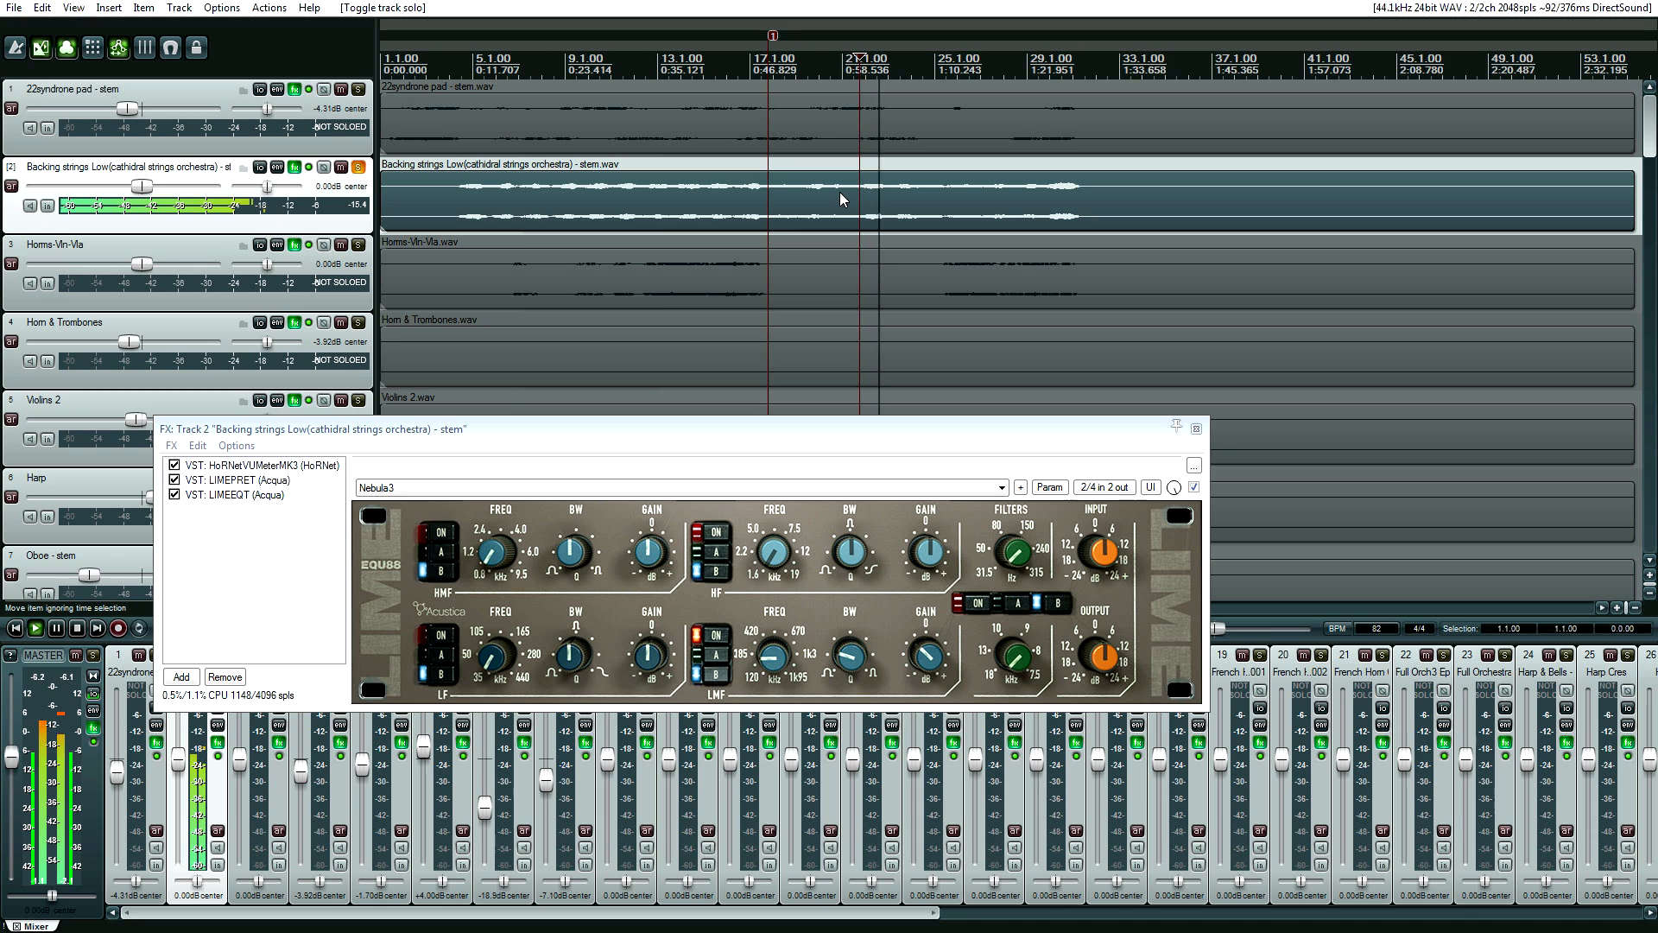
{"action": "key", "text": "space"}
{"action": "left_click", "coordinate": [175, 480]}
{"action": "left_click", "coordinate": [175, 494]}
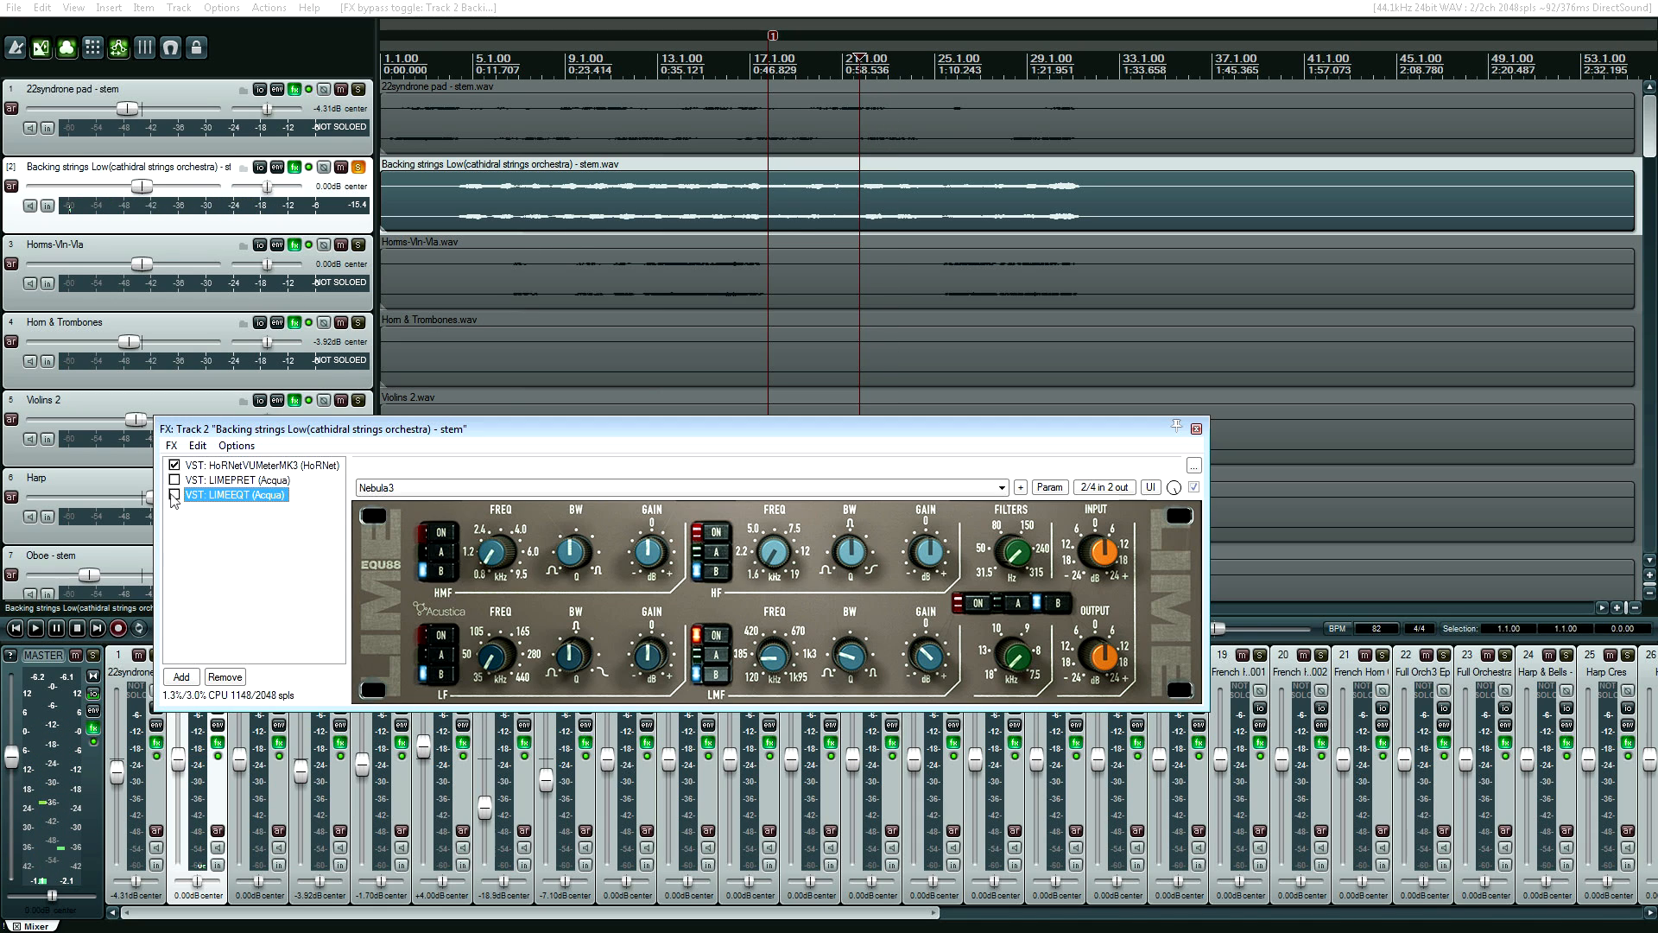
{"action": "left_click", "coordinate": [458, 221]}
{"action": "key", "text": "space"}
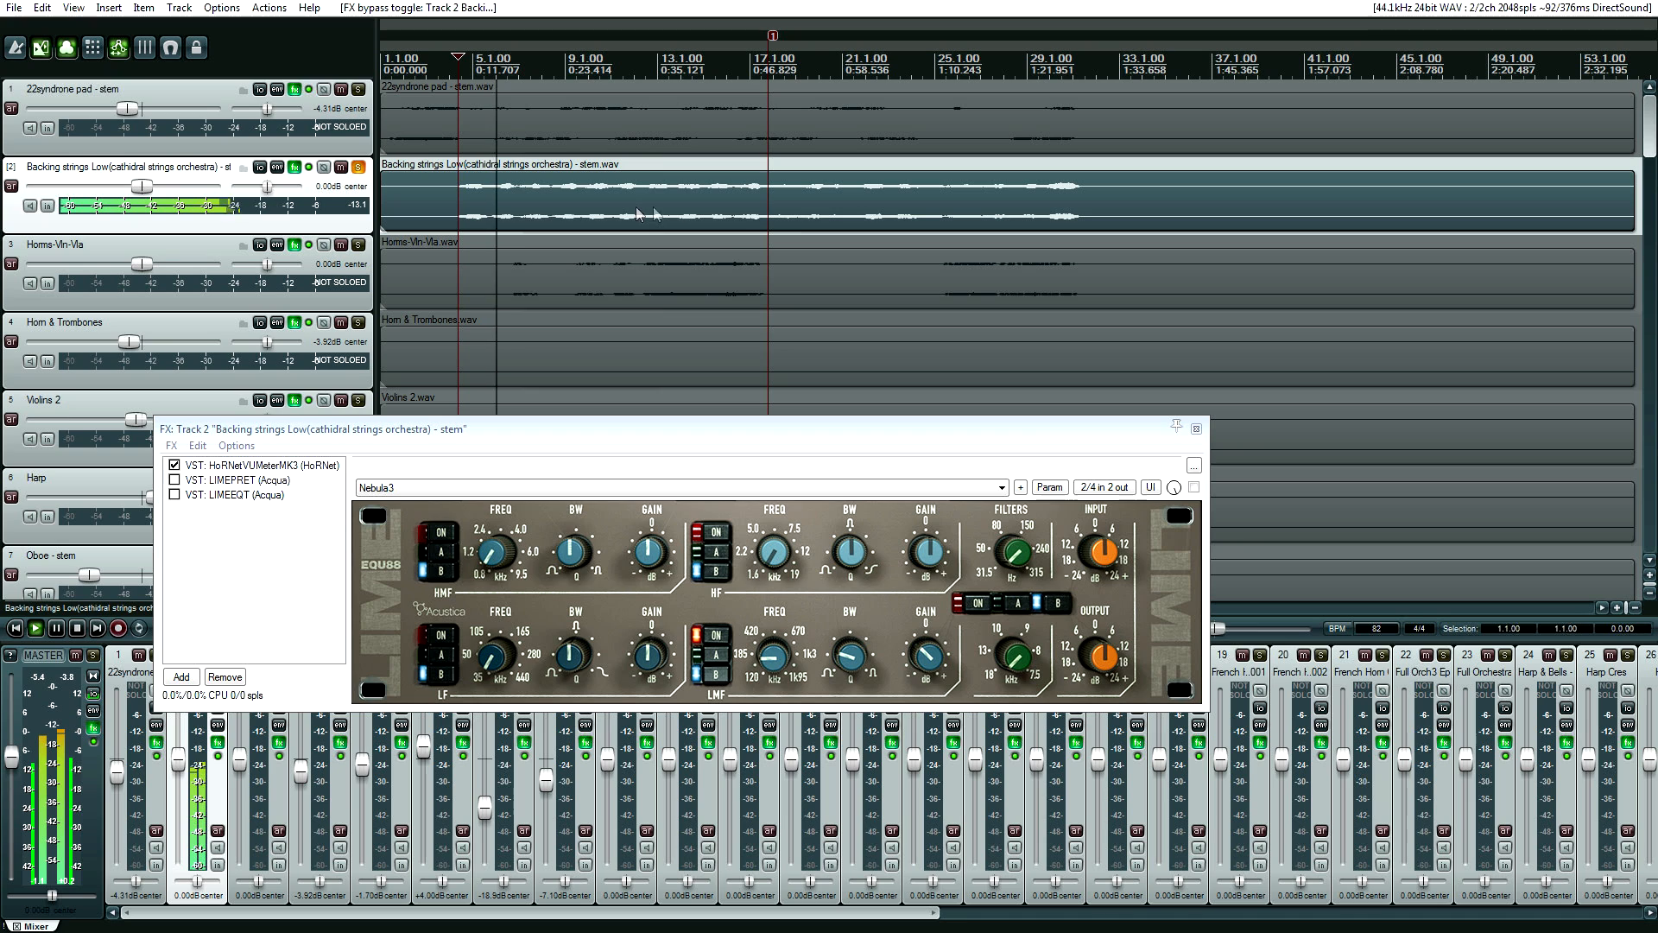
{"action": "key", "text": "space"}
{"action": "left_click", "coordinate": [862, 219]}
{"action": "key", "text": "space"}
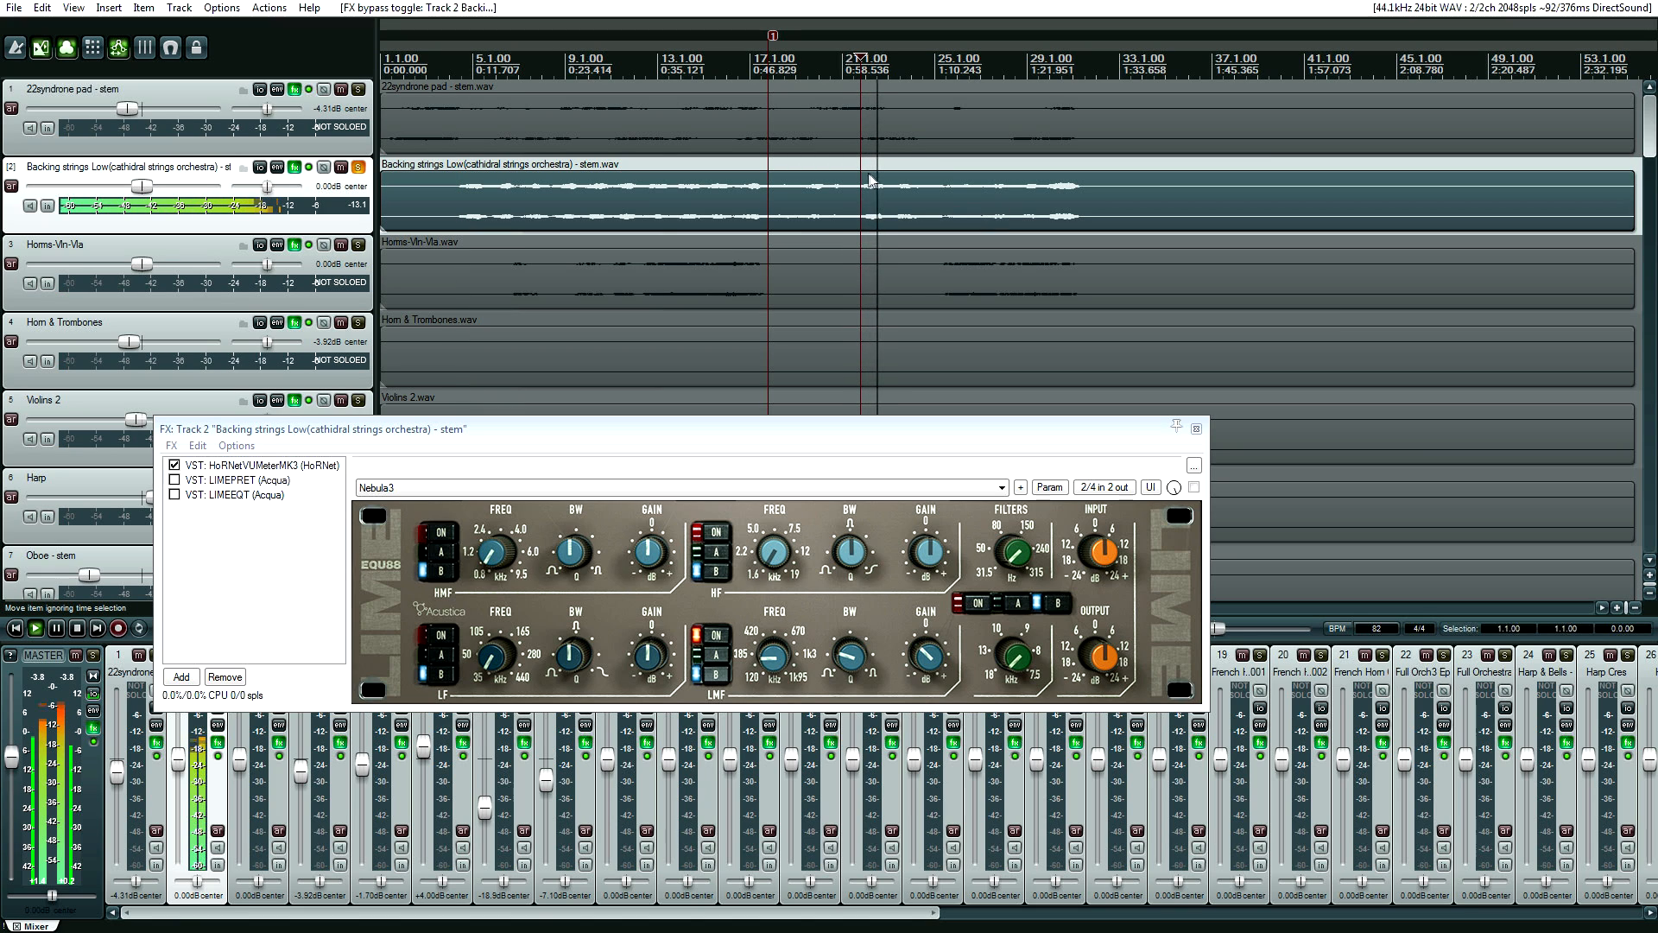
{"action": "key", "text": "space"}
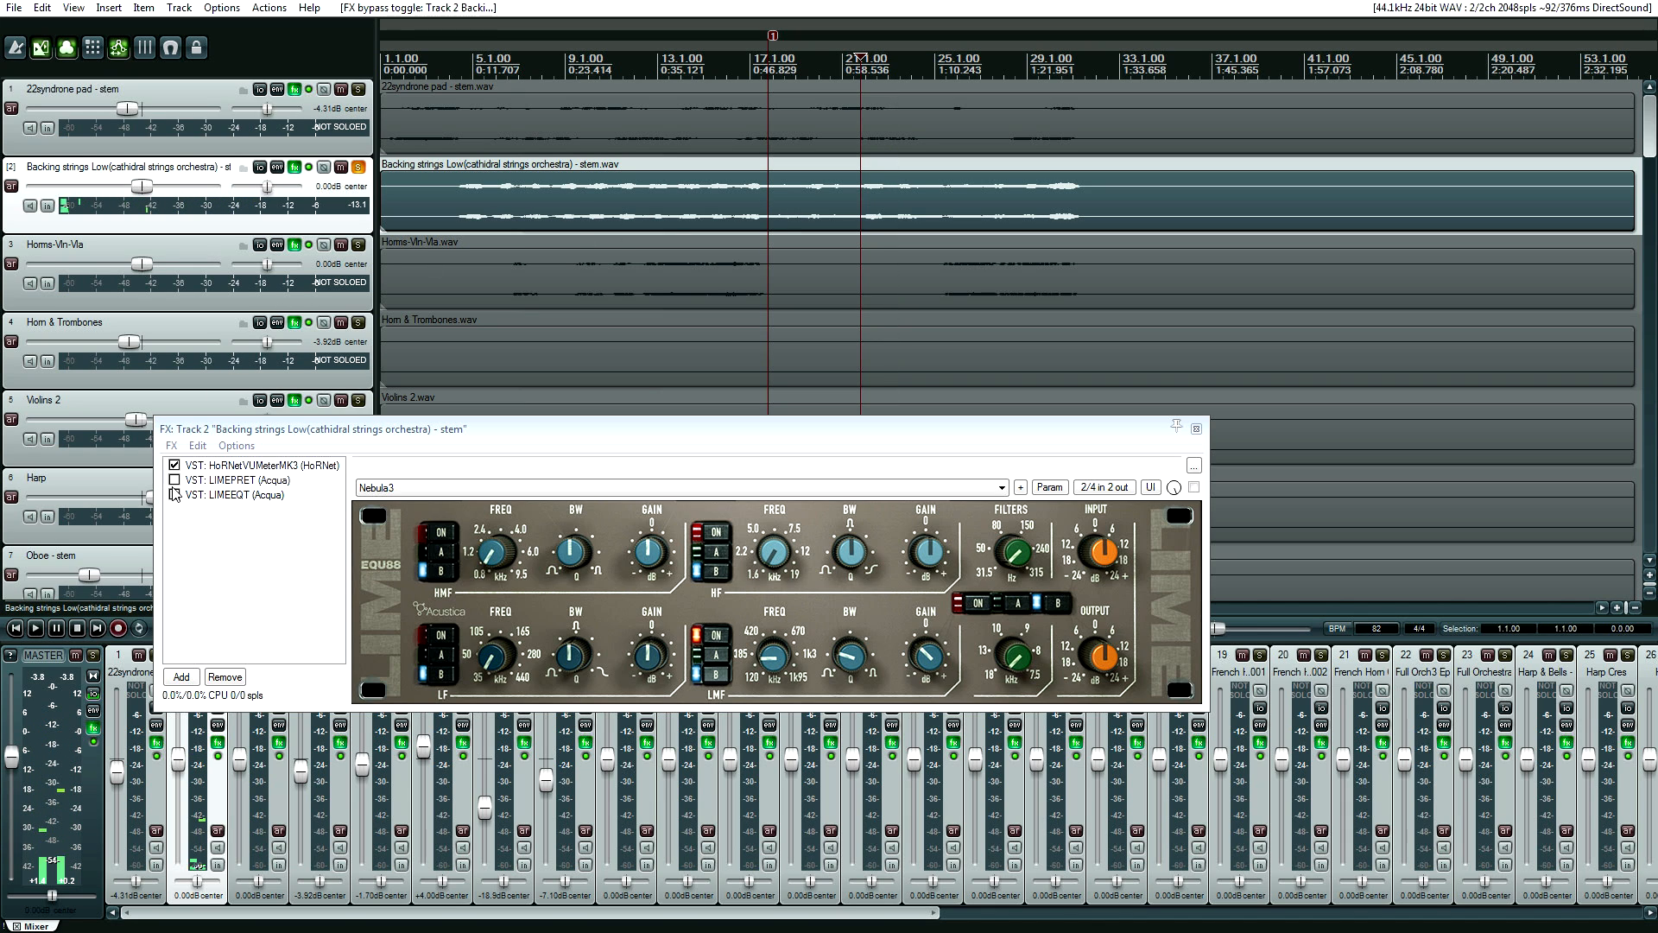
Re-enable LIMEPRET and LIMEEQT on the Backing strings Low track and close its effects chain.
{"action": "left_click", "coordinate": [174, 480]}
{"action": "left_click", "coordinate": [175, 495]}
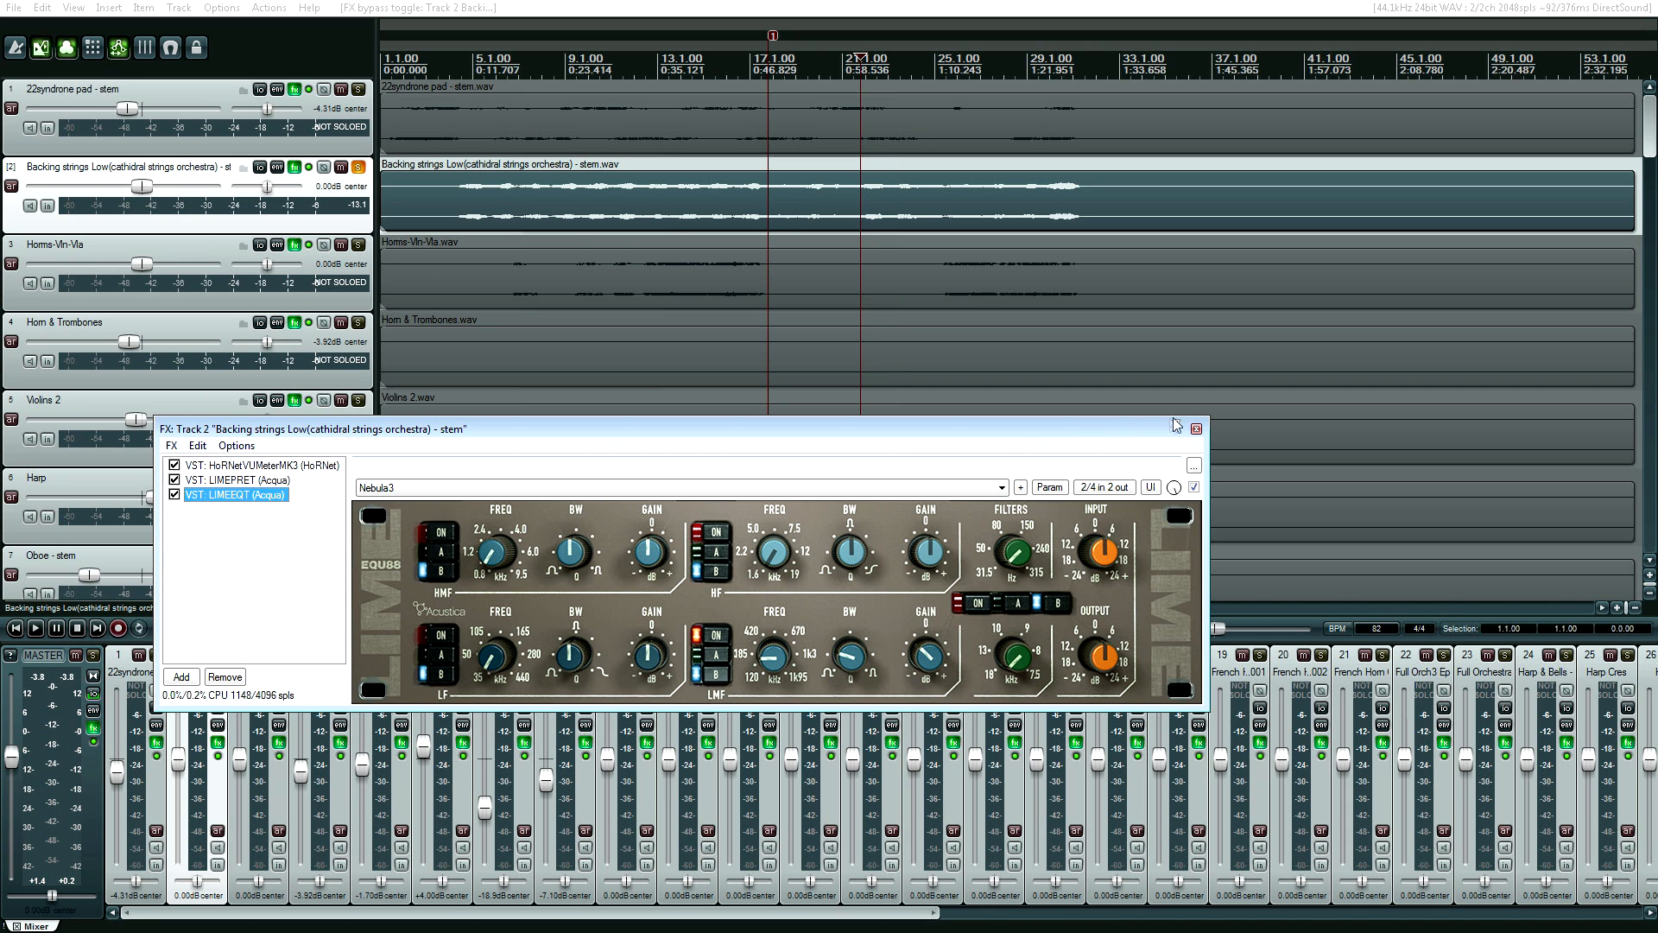
{"action": "left_click", "coordinate": [1197, 429]}
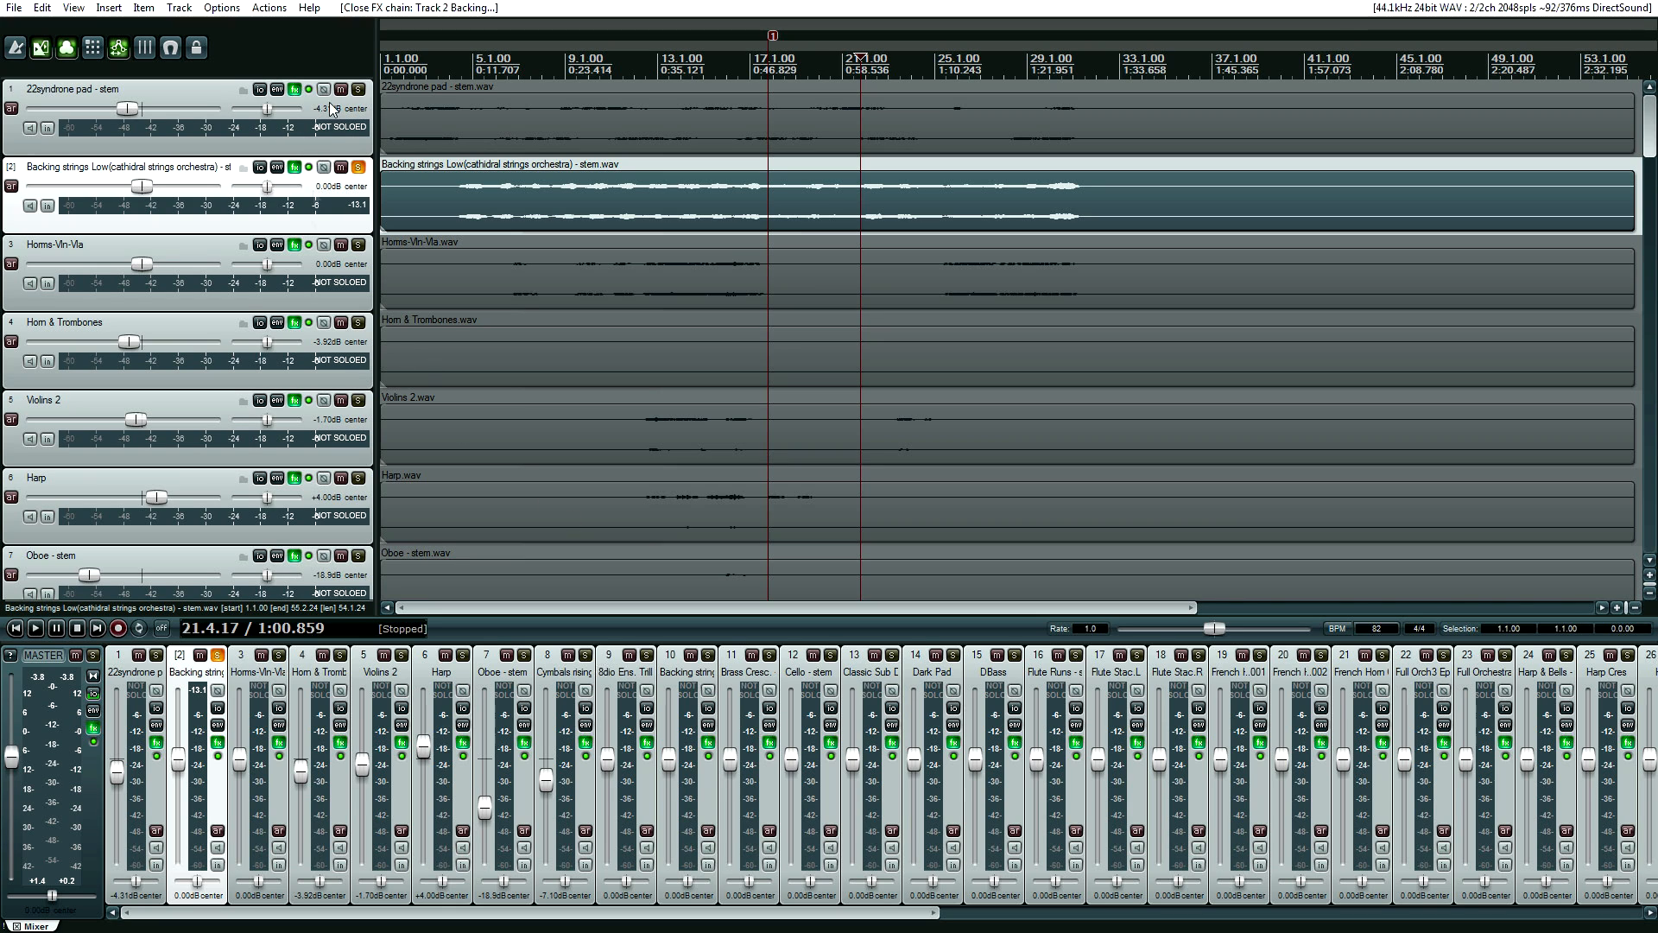
Solo the Horns-Vln-Vla track in place of Backing strings Low and open its effects chain.
{"action": "left_click", "coordinate": [358, 244]}
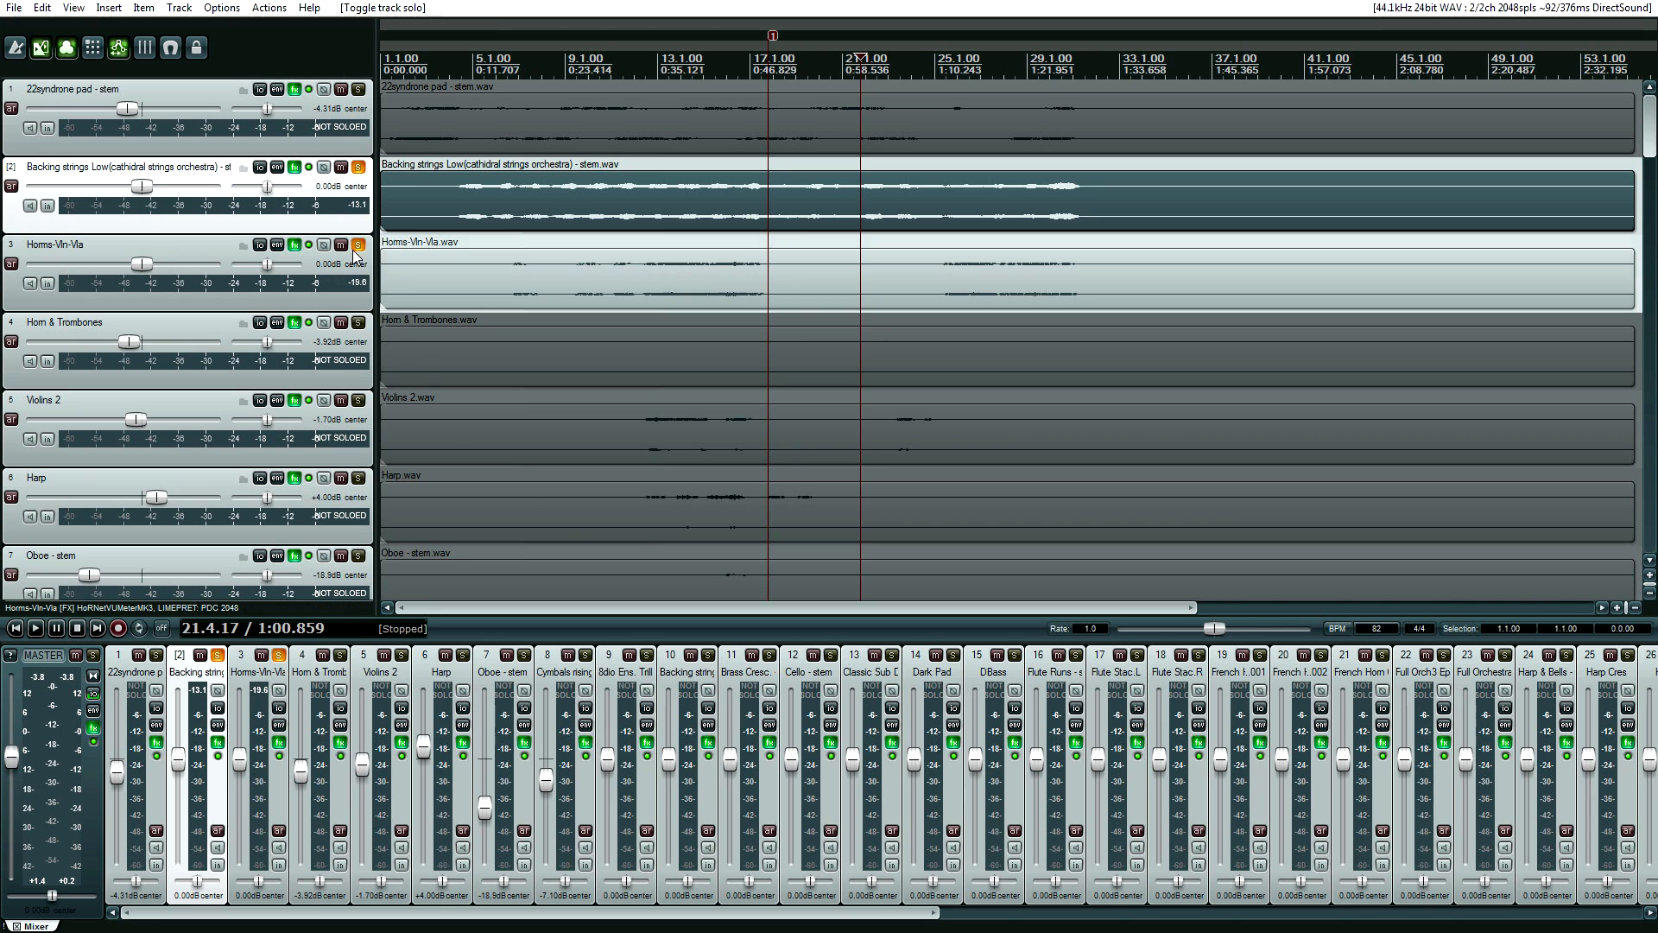
{"action": "left_click", "coordinate": [358, 167]}
{"action": "left_click", "coordinate": [295, 246]}
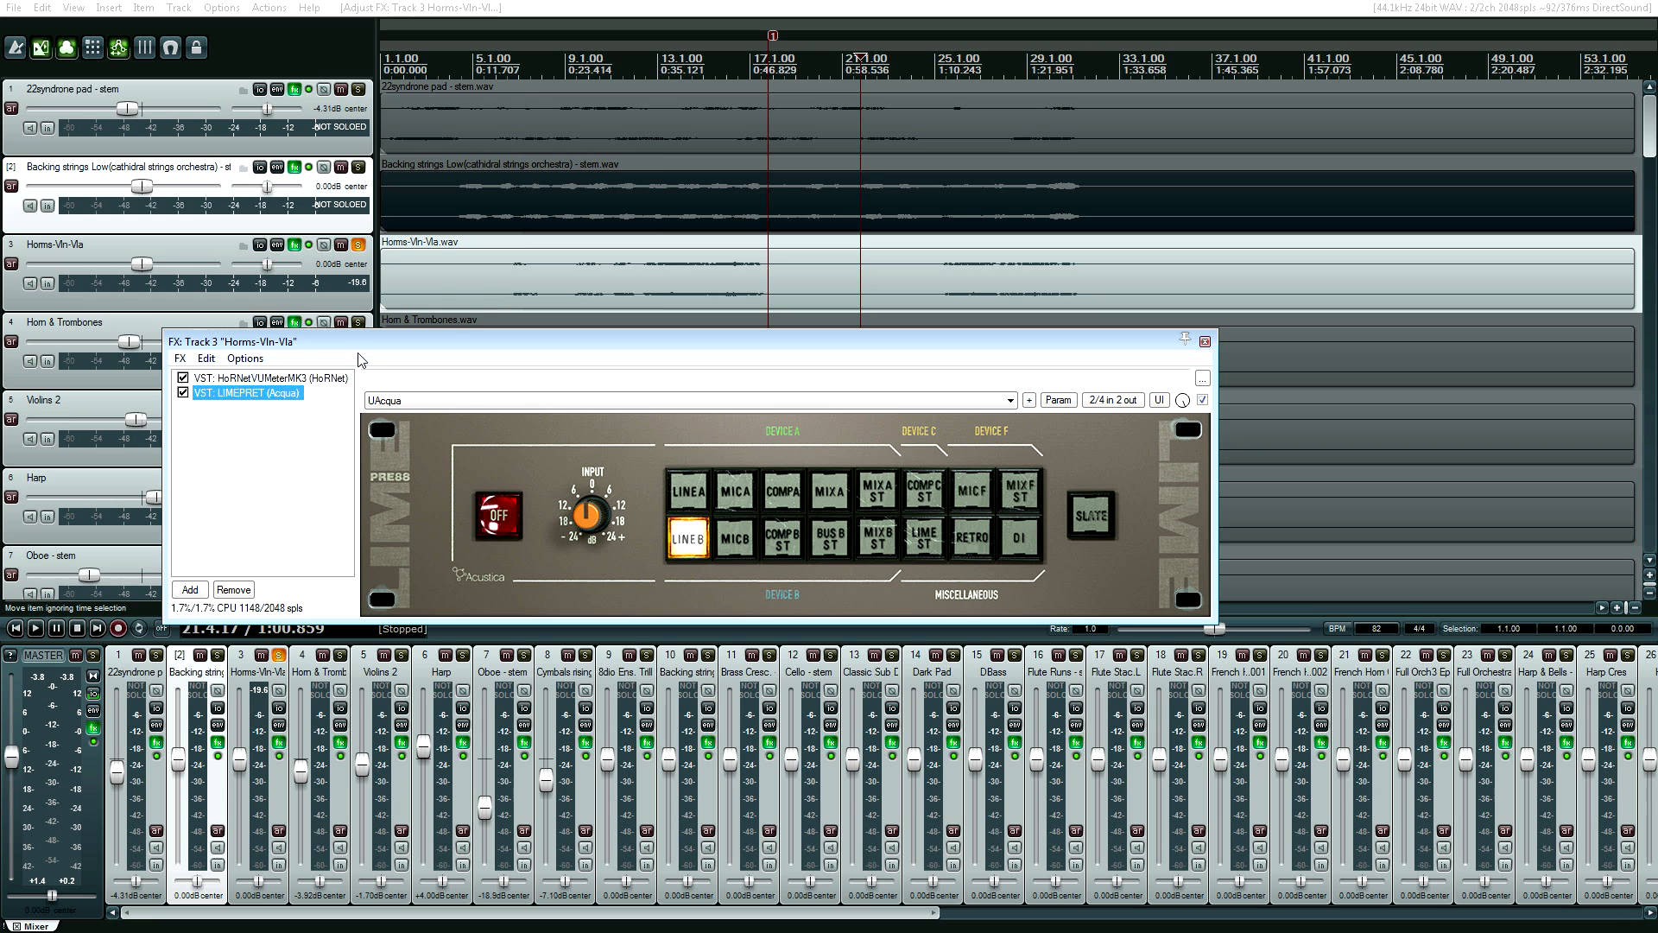
{"action": "left_click", "coordinate": [295, 322]}
{"action": "left_click_drag", "start_coordinate": [311, 347], "coordinate": [643, 419]}
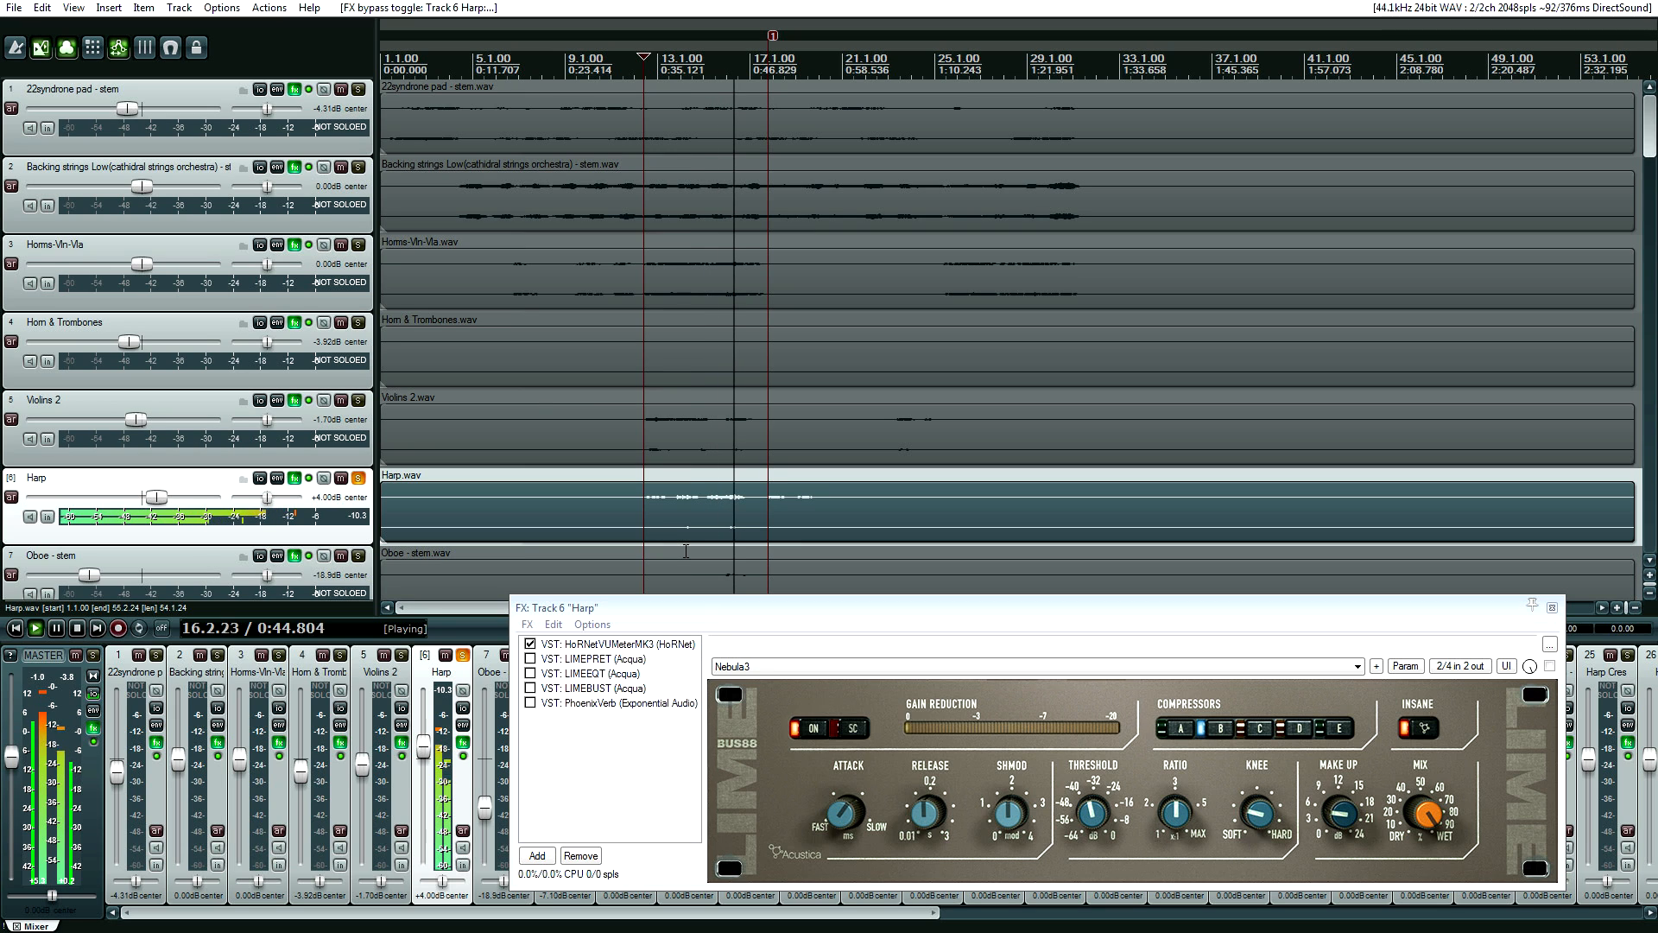
Re-enable LIMEPRET, LIMEEQT, LIMEBUST and PhoenixVerb on the Harp track and audition the processed passage.
{"action": "key", "text": "space"}
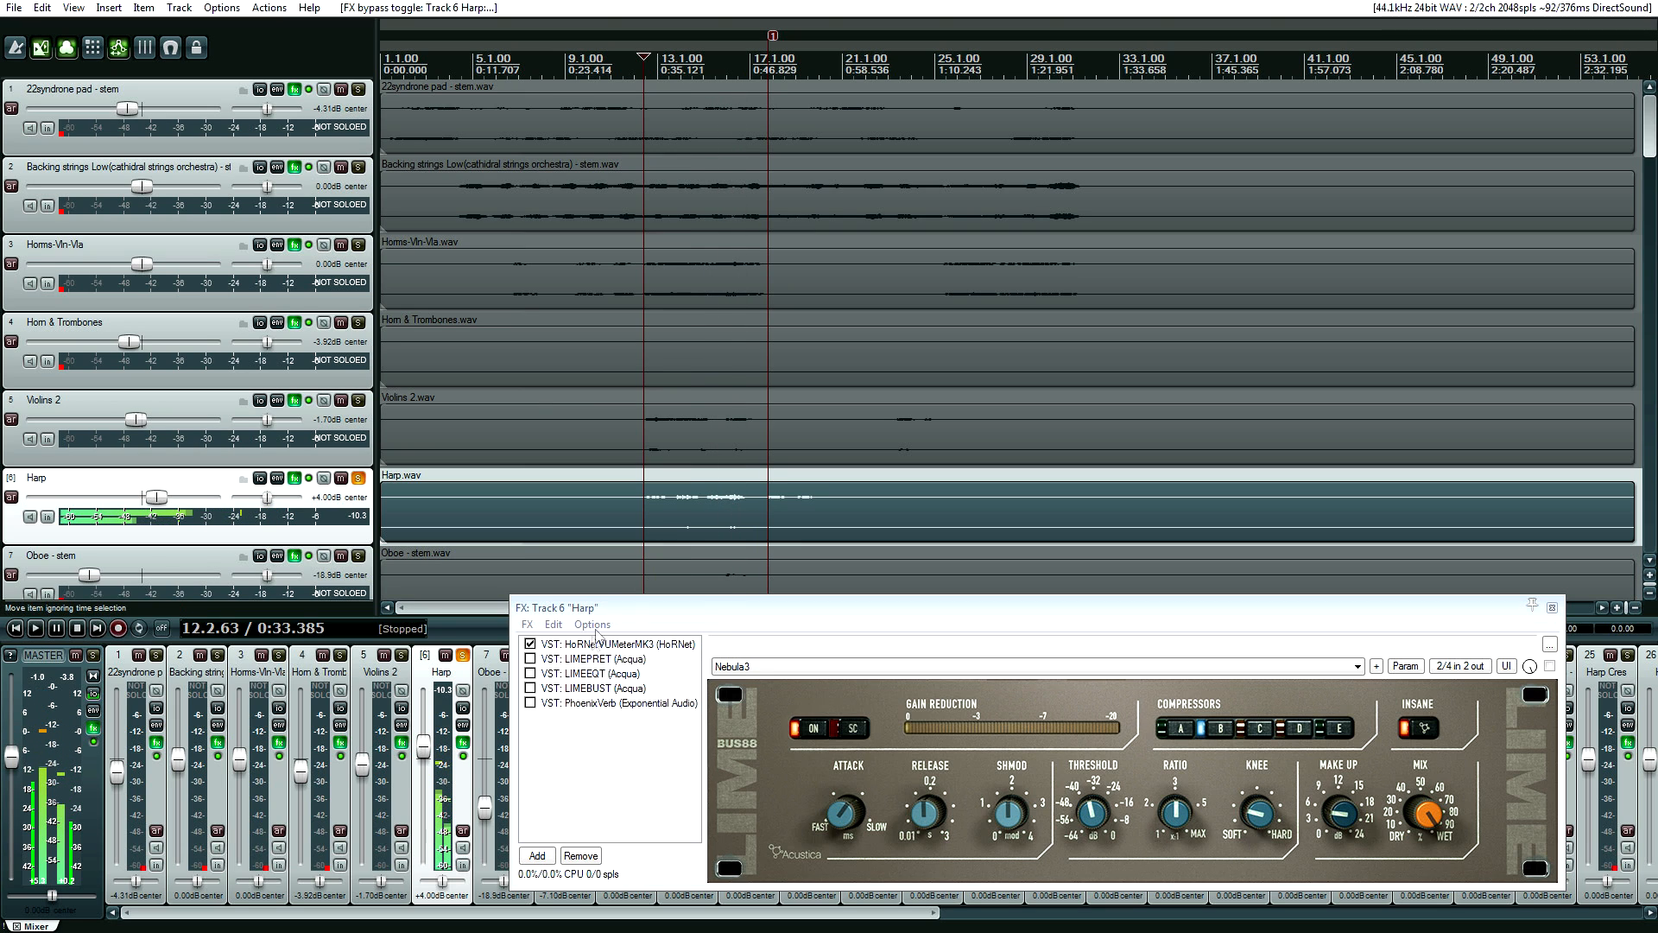
{"action": "left_click", "coordinate": [571, 687]}
{"action": "key", "text": "space"}
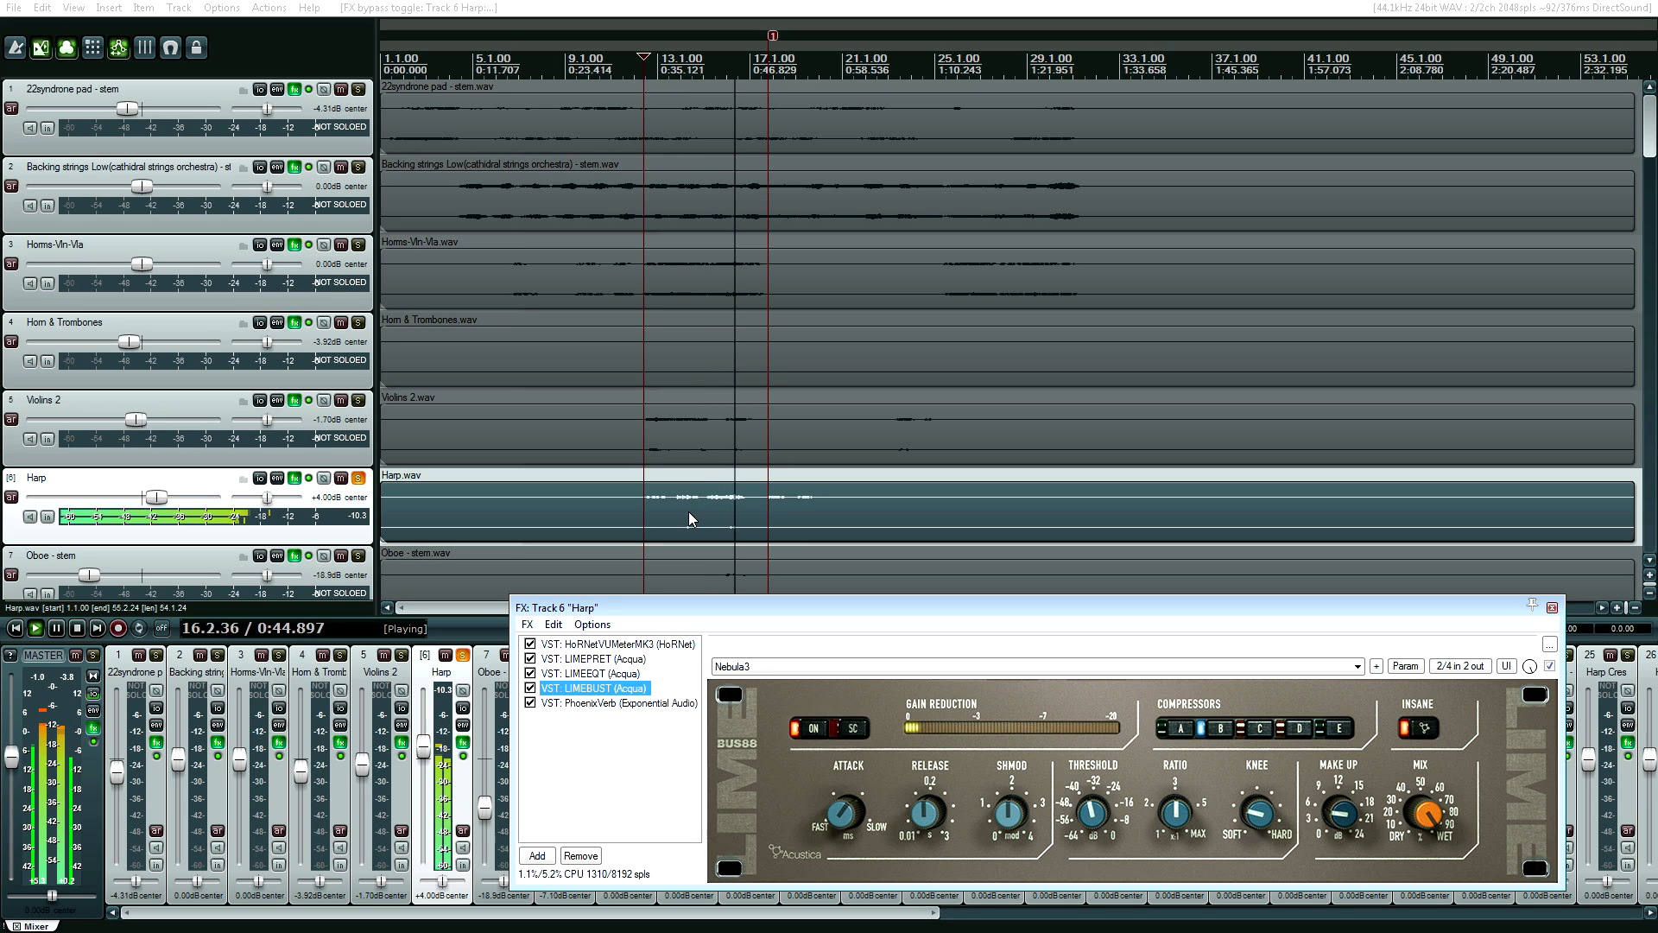
{"action": "key", "text": "space"}
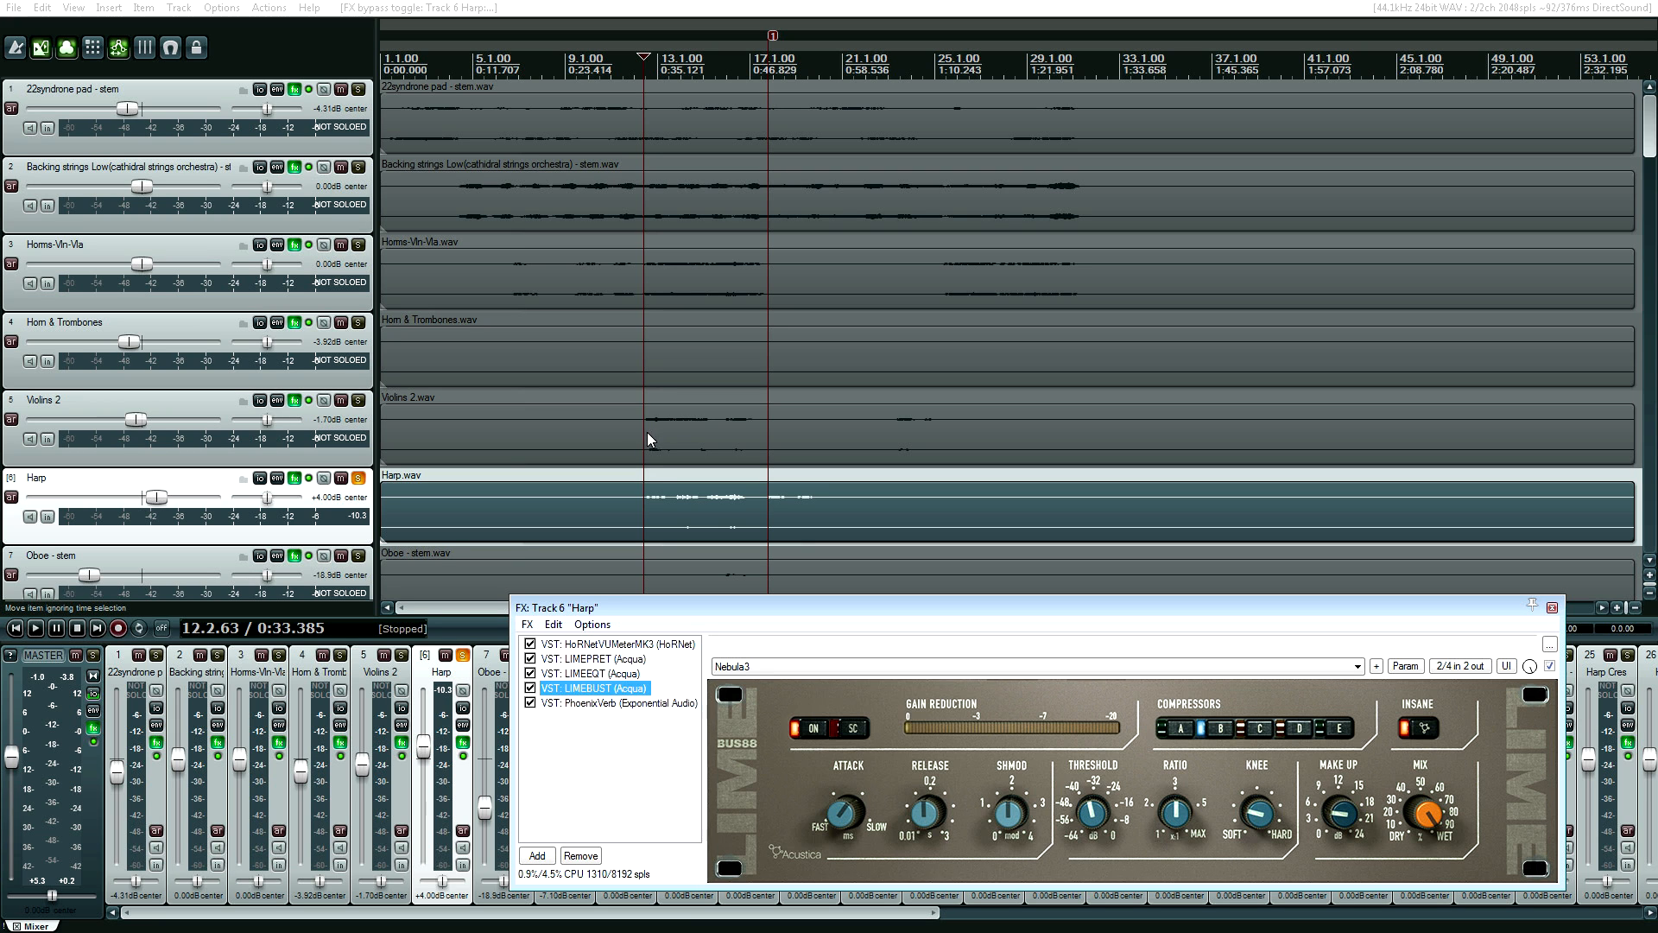
Review the PhoenixVerb, LIMEEQT and LIMEBUST settings on the Harp track and close its effects chain.
{"action": "left_click", "coordinate": [572, 703]}
{"action": "left_click_drag", "start_coordinate": [724, 449], "coordinate": [711, 356]}
{"action": "left_click", "coordinate": [580, 435]}
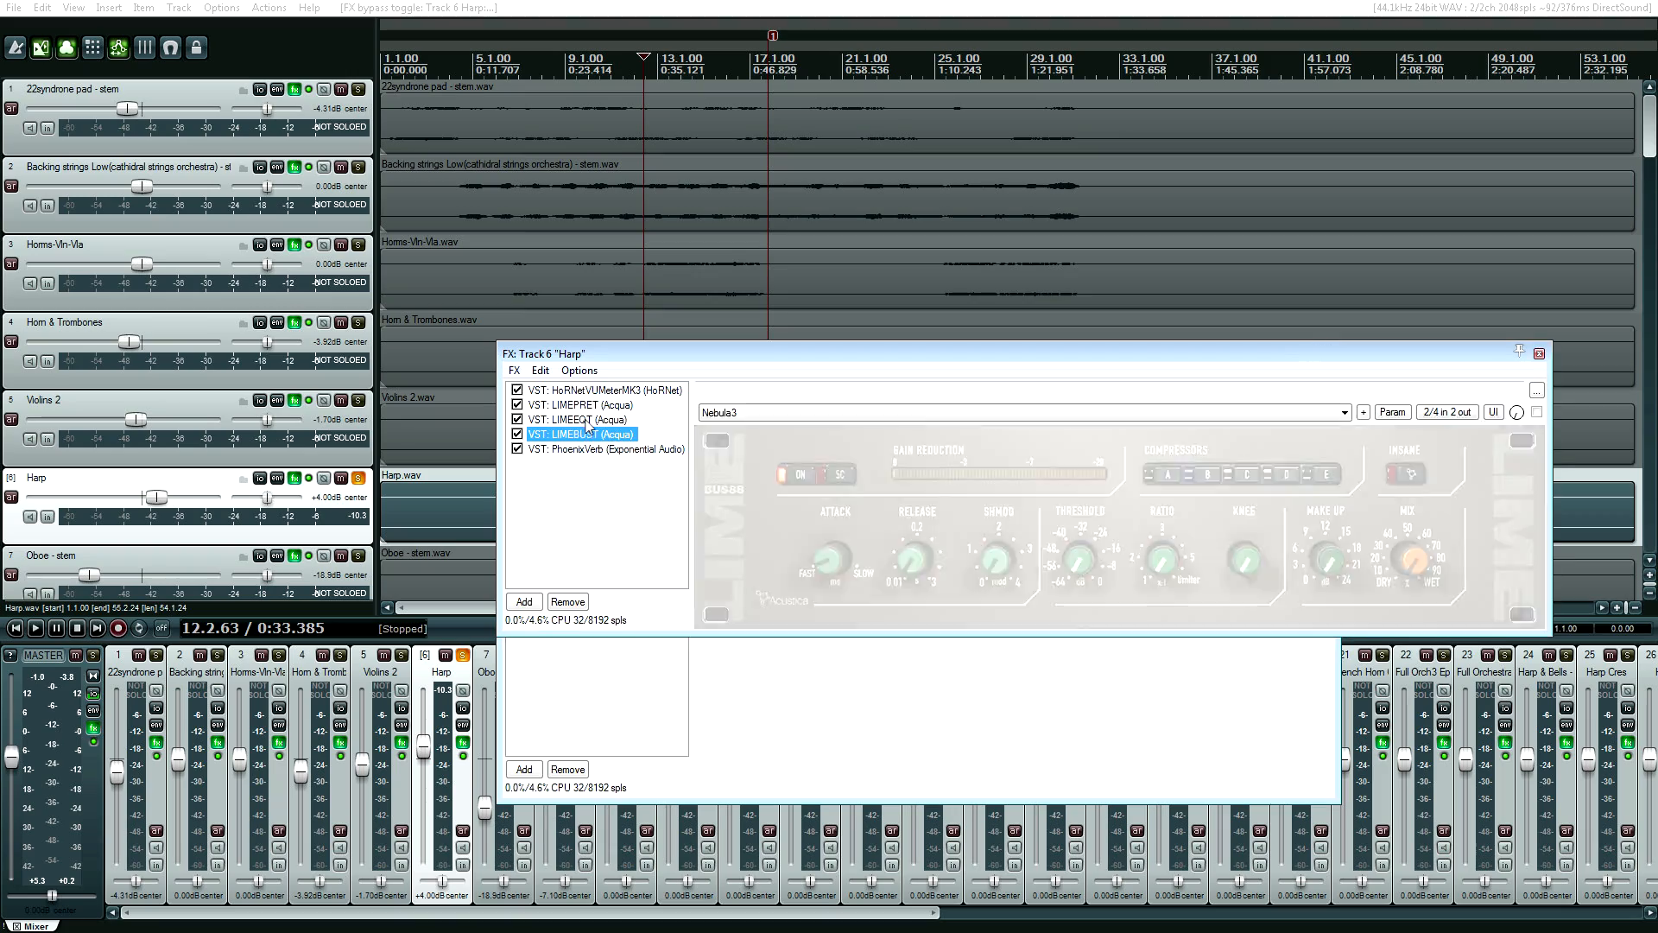
{"action": "left_click", "coordinate": [587, 419]}
{"action": "left_click", "coordinate": [587, 435]}
{"action": "left_click_drag", "start_coordinate": [647, 363], "coordinate": [599, 570]}
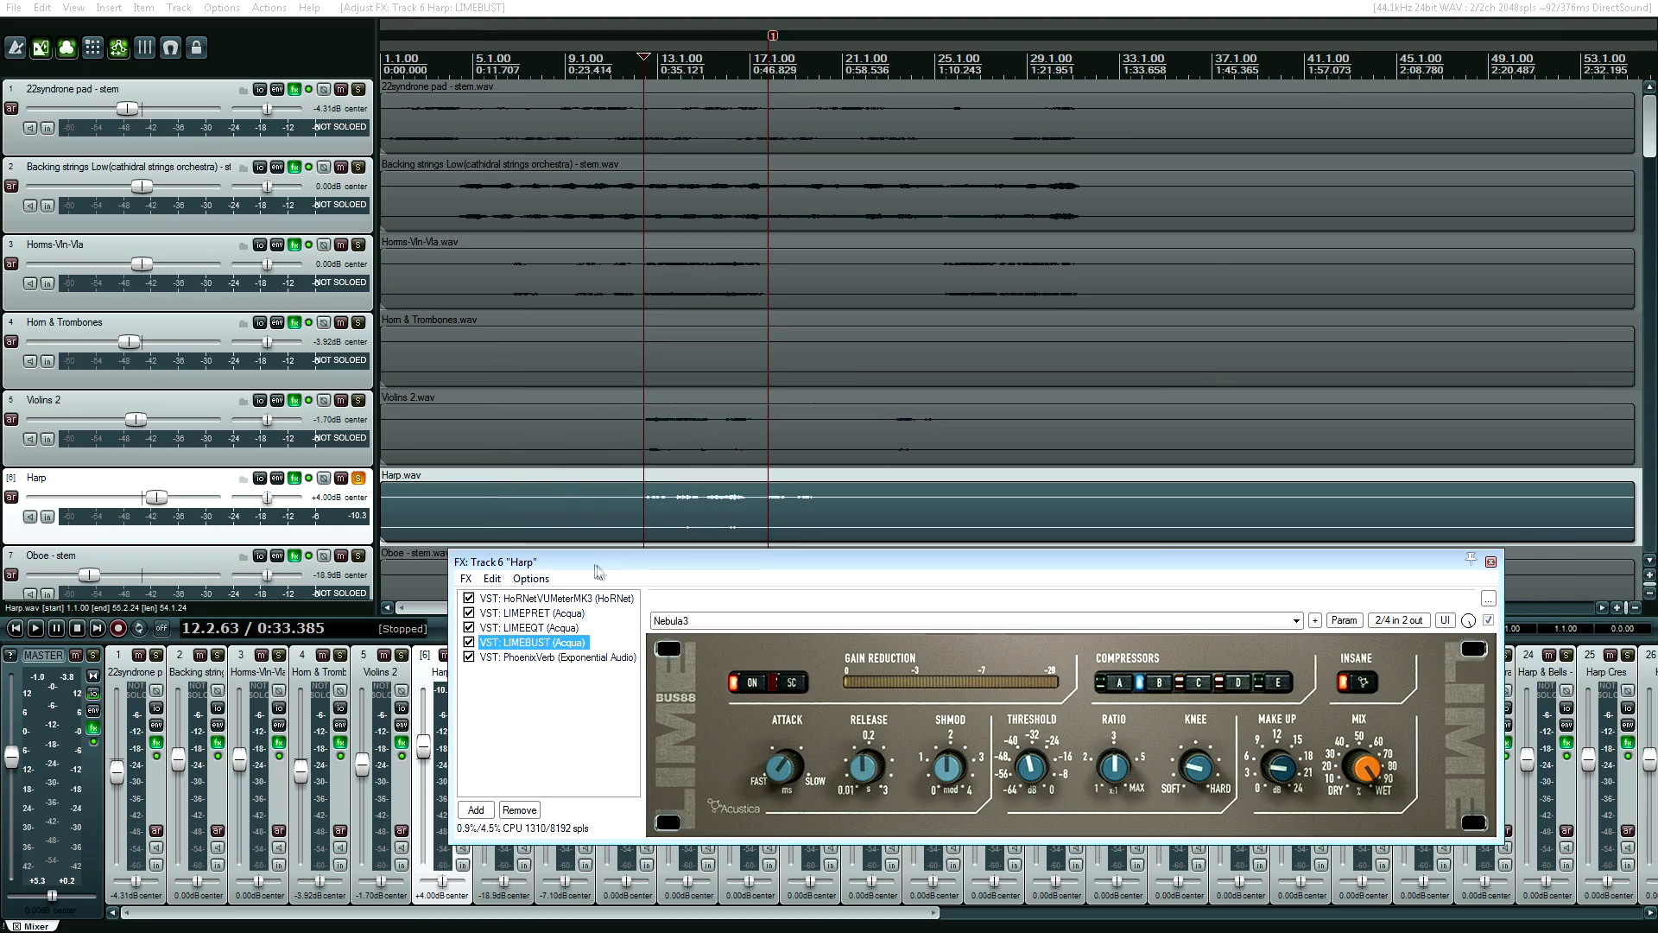
{"action": "left_click", "coordinate": [1491, 562]}
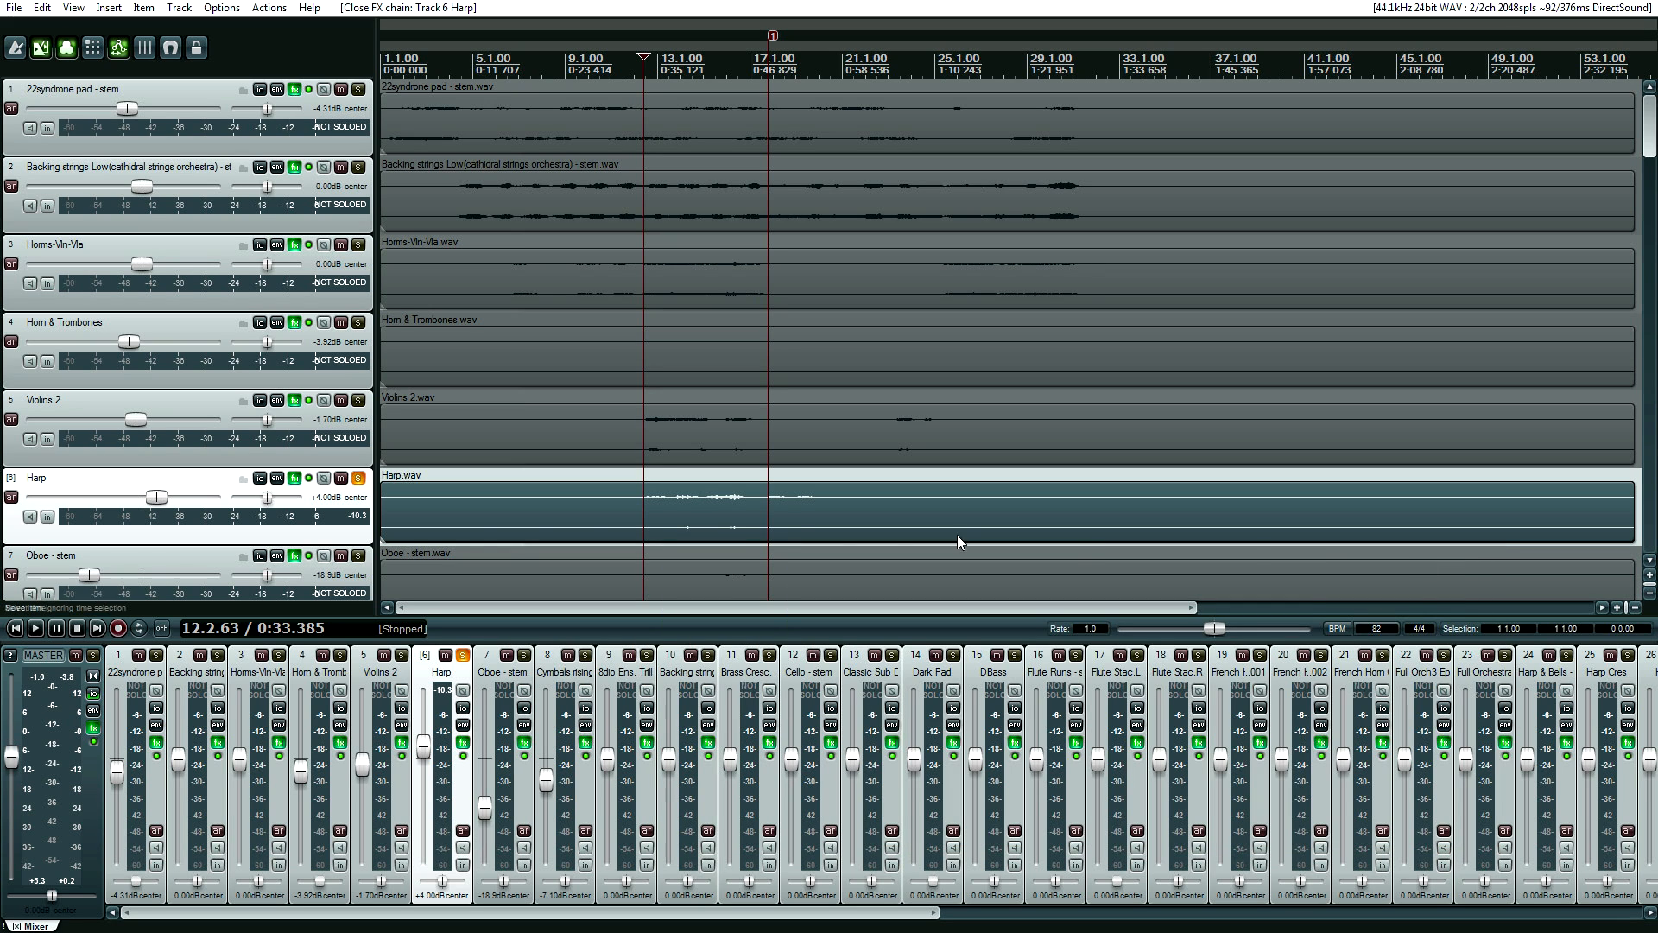
Solo the Oboe - stem track in place of Harp and open its effects chain.
{"action": "left_click", "coordinate": [360, 479]}
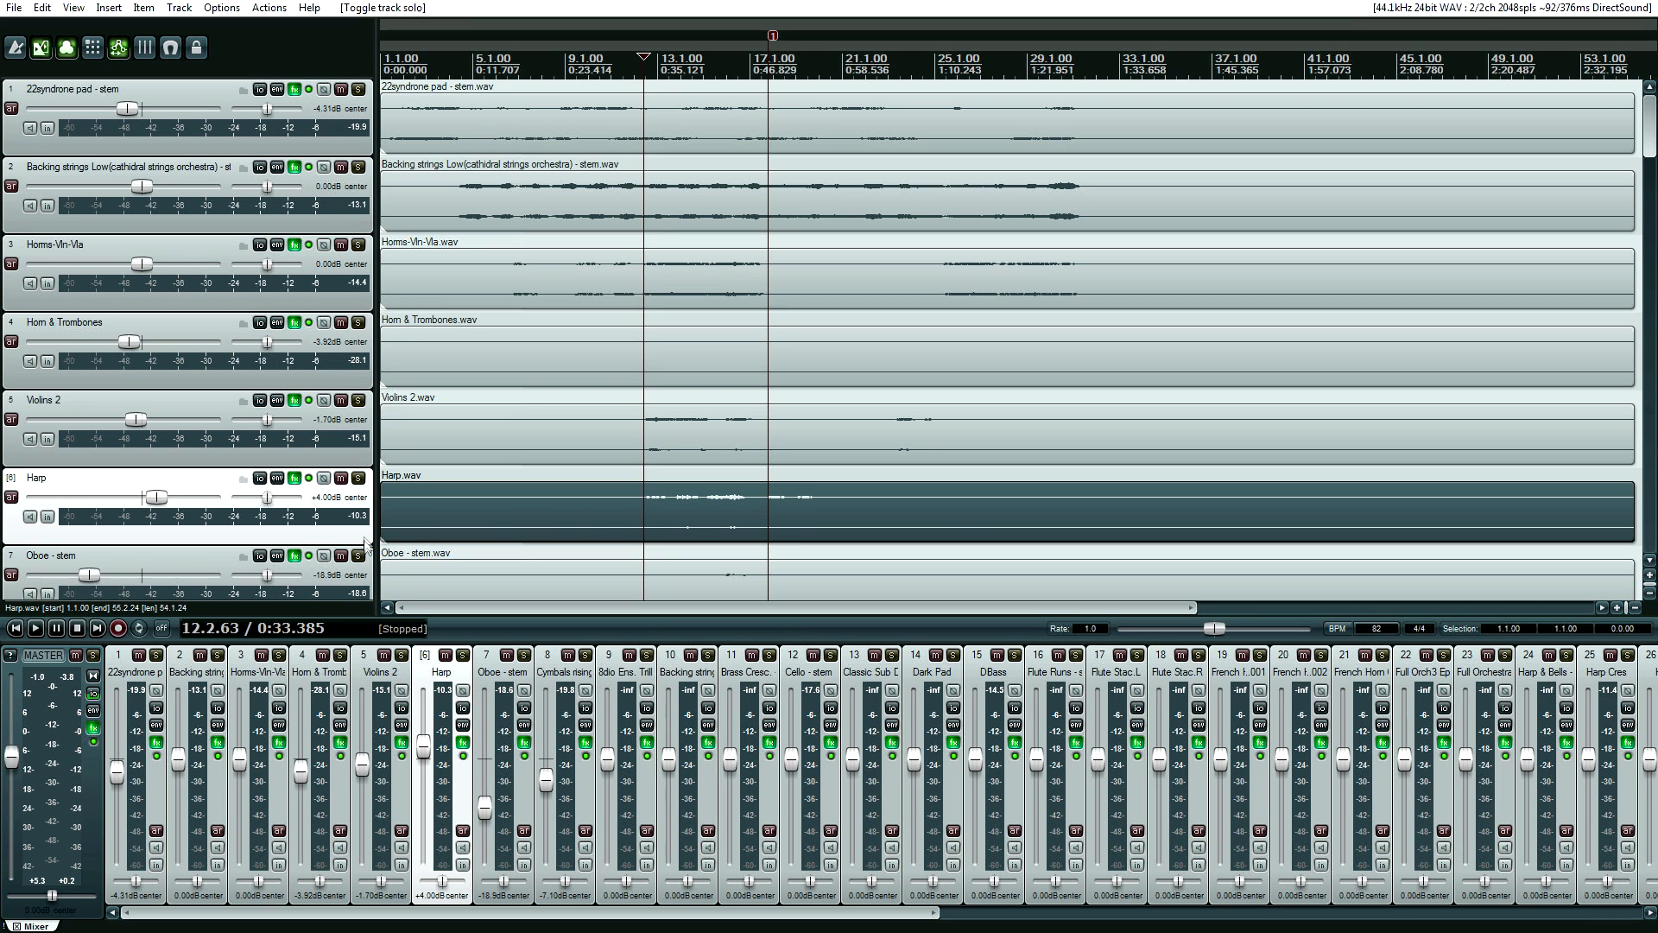
{"action": "left_click", "coordinate": [358, 556]}
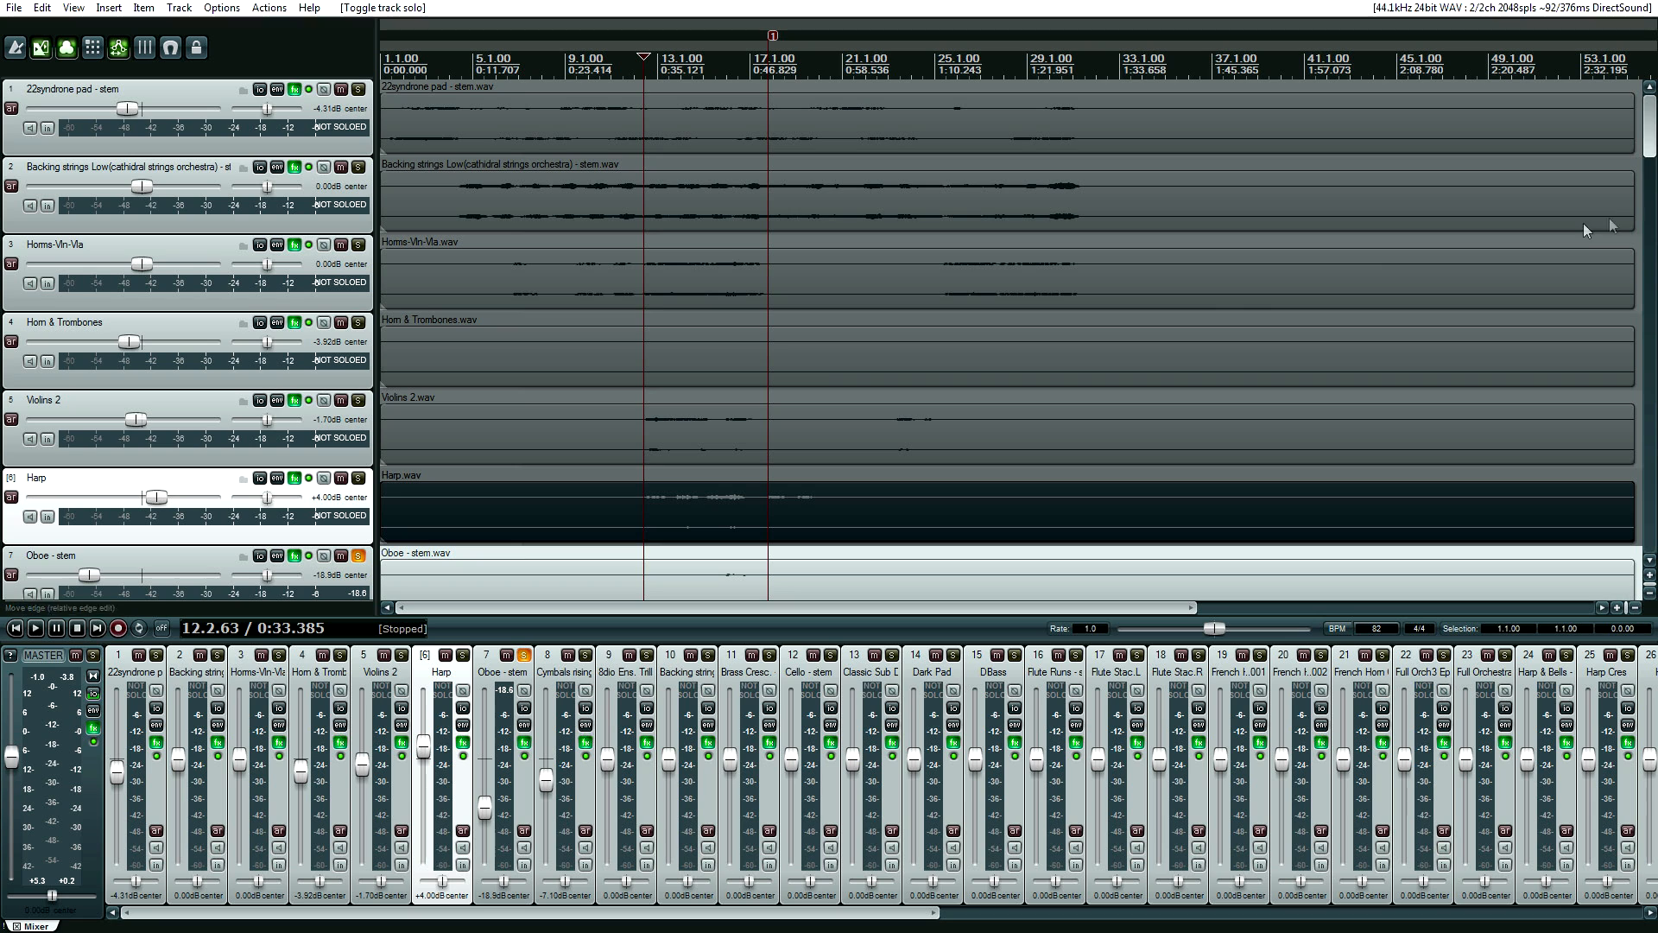
{"action": "left_click", "coordinate": [295, 557]}
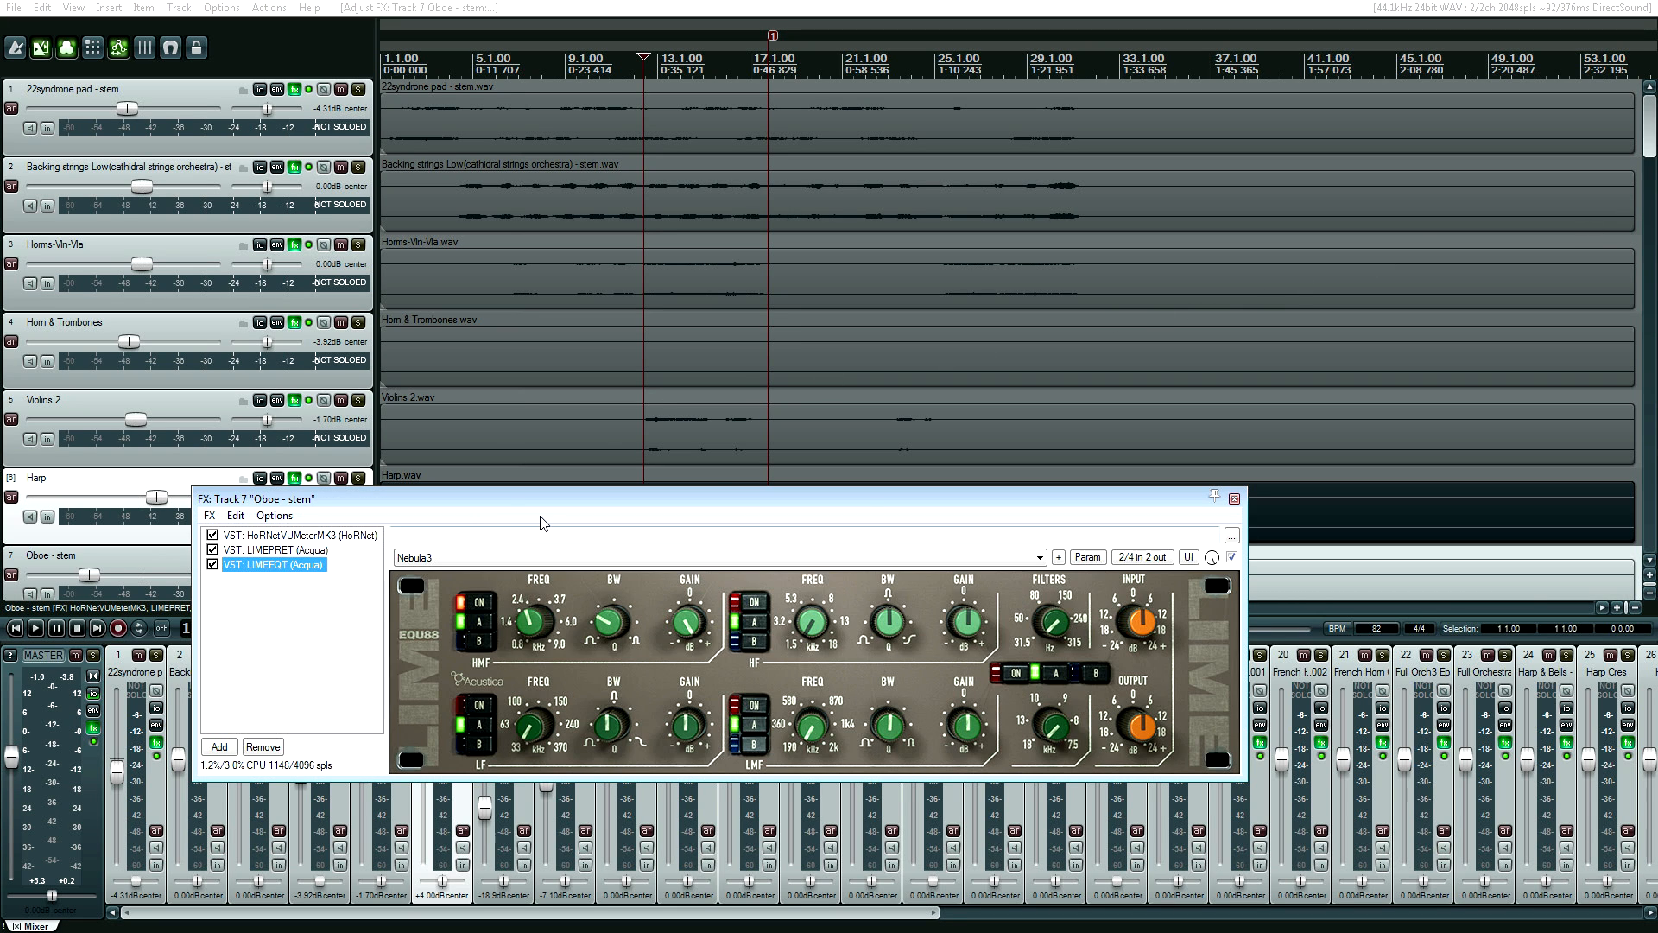
{"action": "left_click_drag", "start_coordinate": [497, 511], "coordinate": [819, 676]}
{"action": "left_click_drag", "start_coordinate": [1651, 126], "coordinate": [1651, 150]}
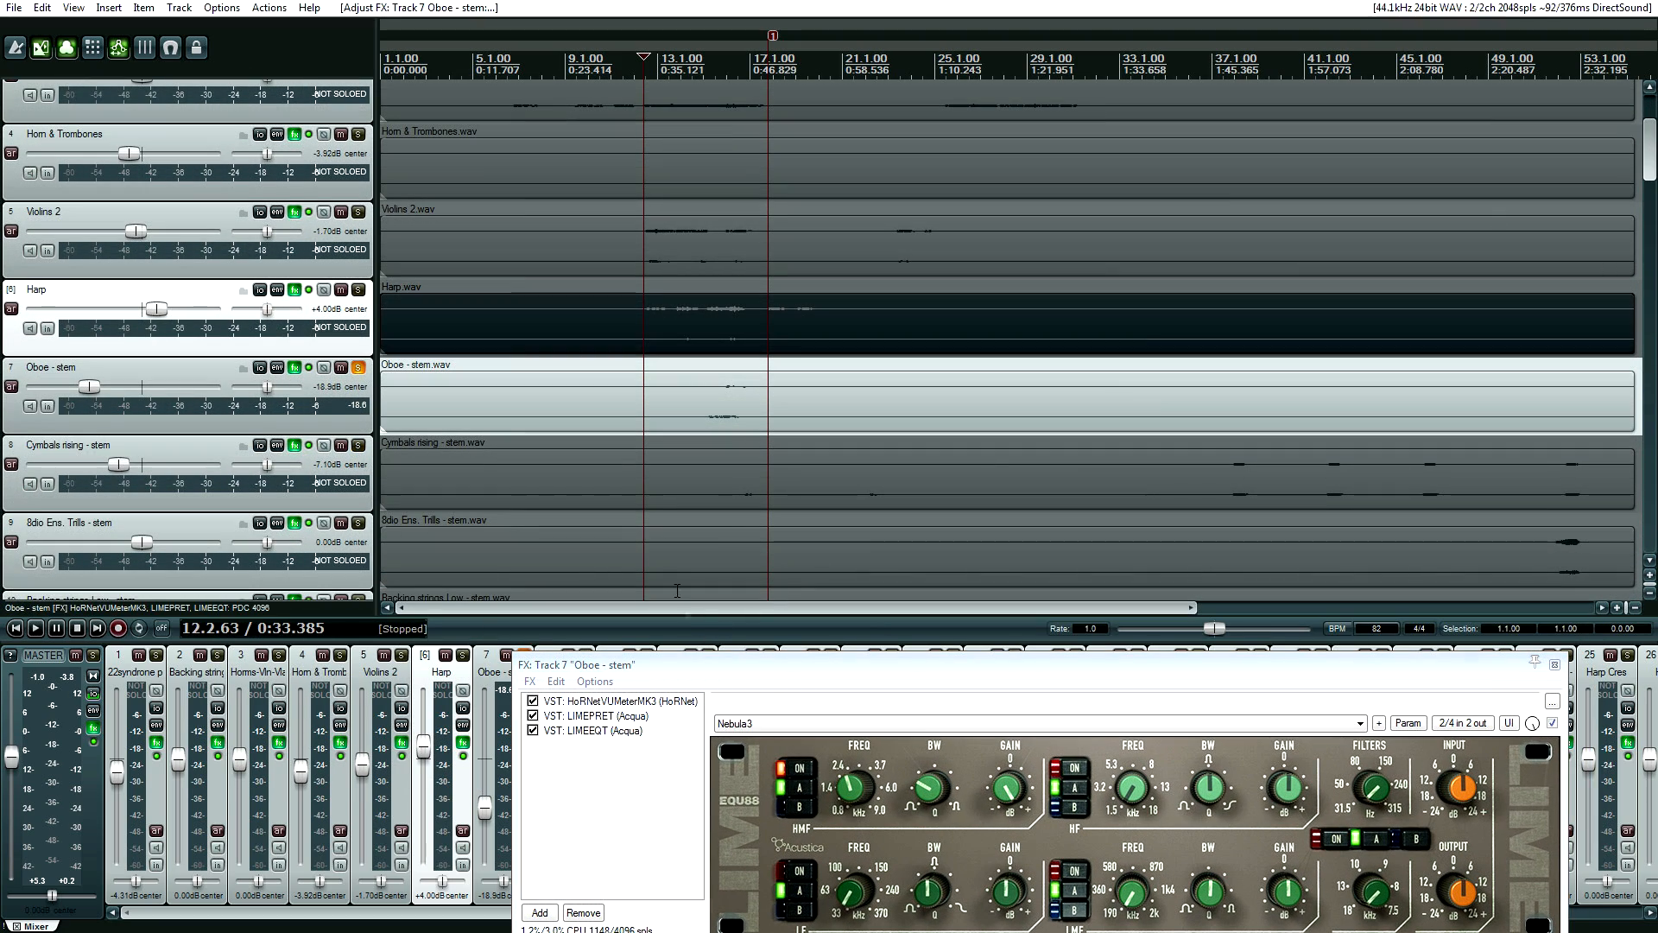
Compare the Oboe - stem passage from bar 15 with LIMEPRET and LIMEEQT enabled, bypassed and enabled again.
{"action": "left_click", "coordinate": [681, 413]}
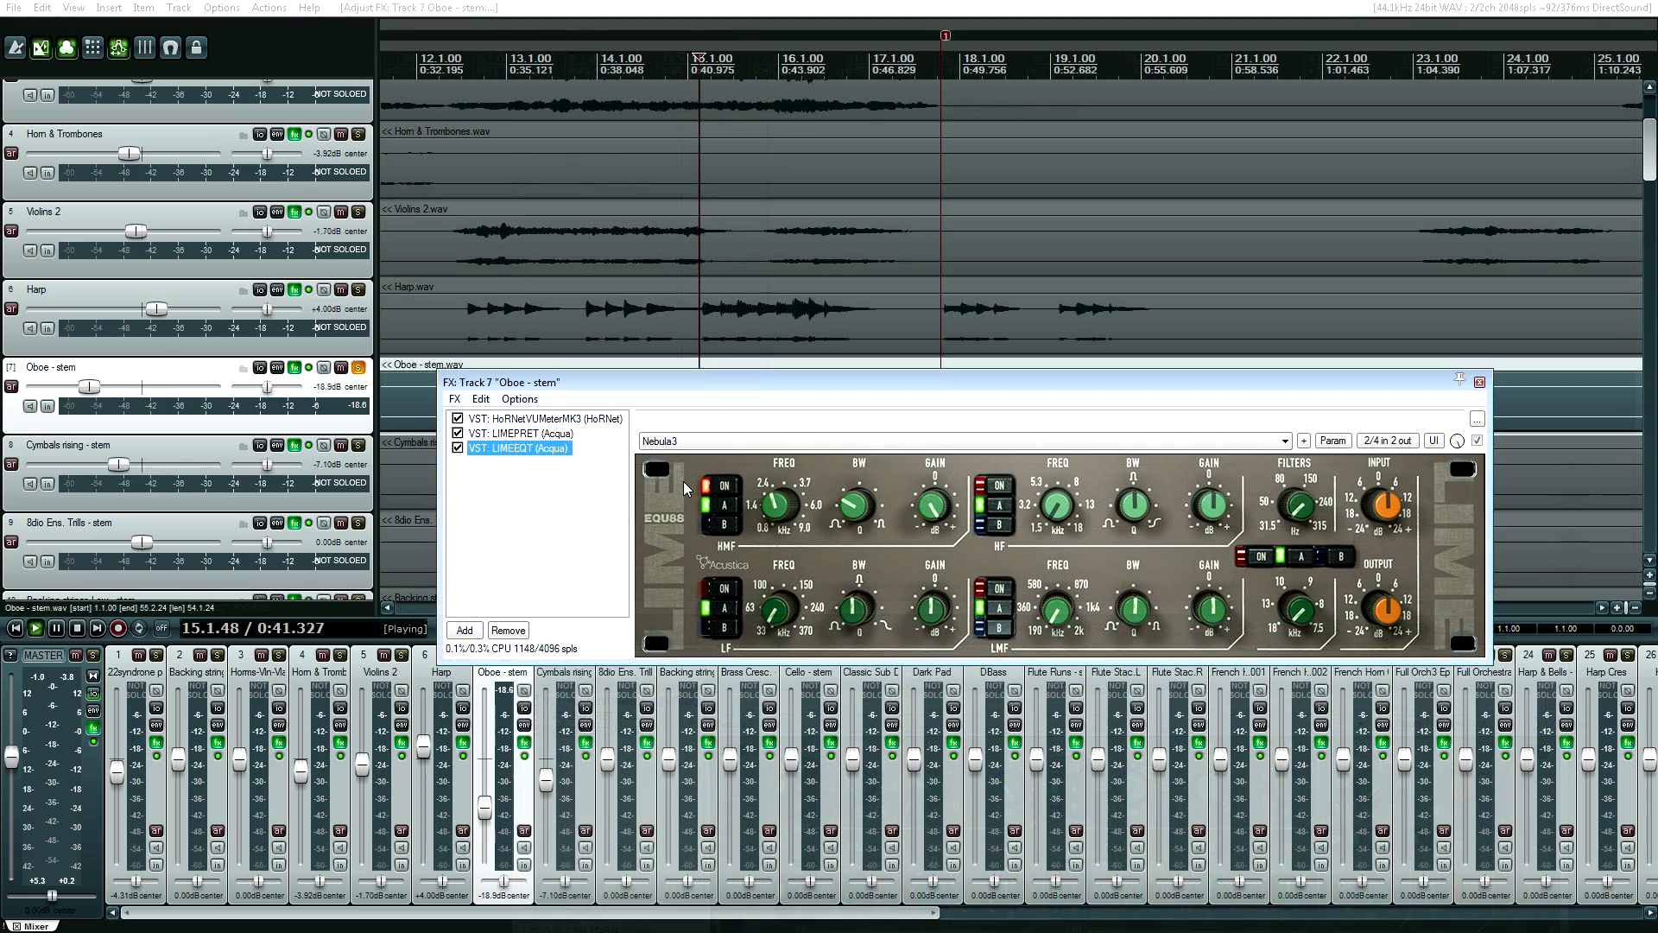
{"action": "left_click_drag", "start_coordinate": [759, 388], "coordinate": [752, 487]}
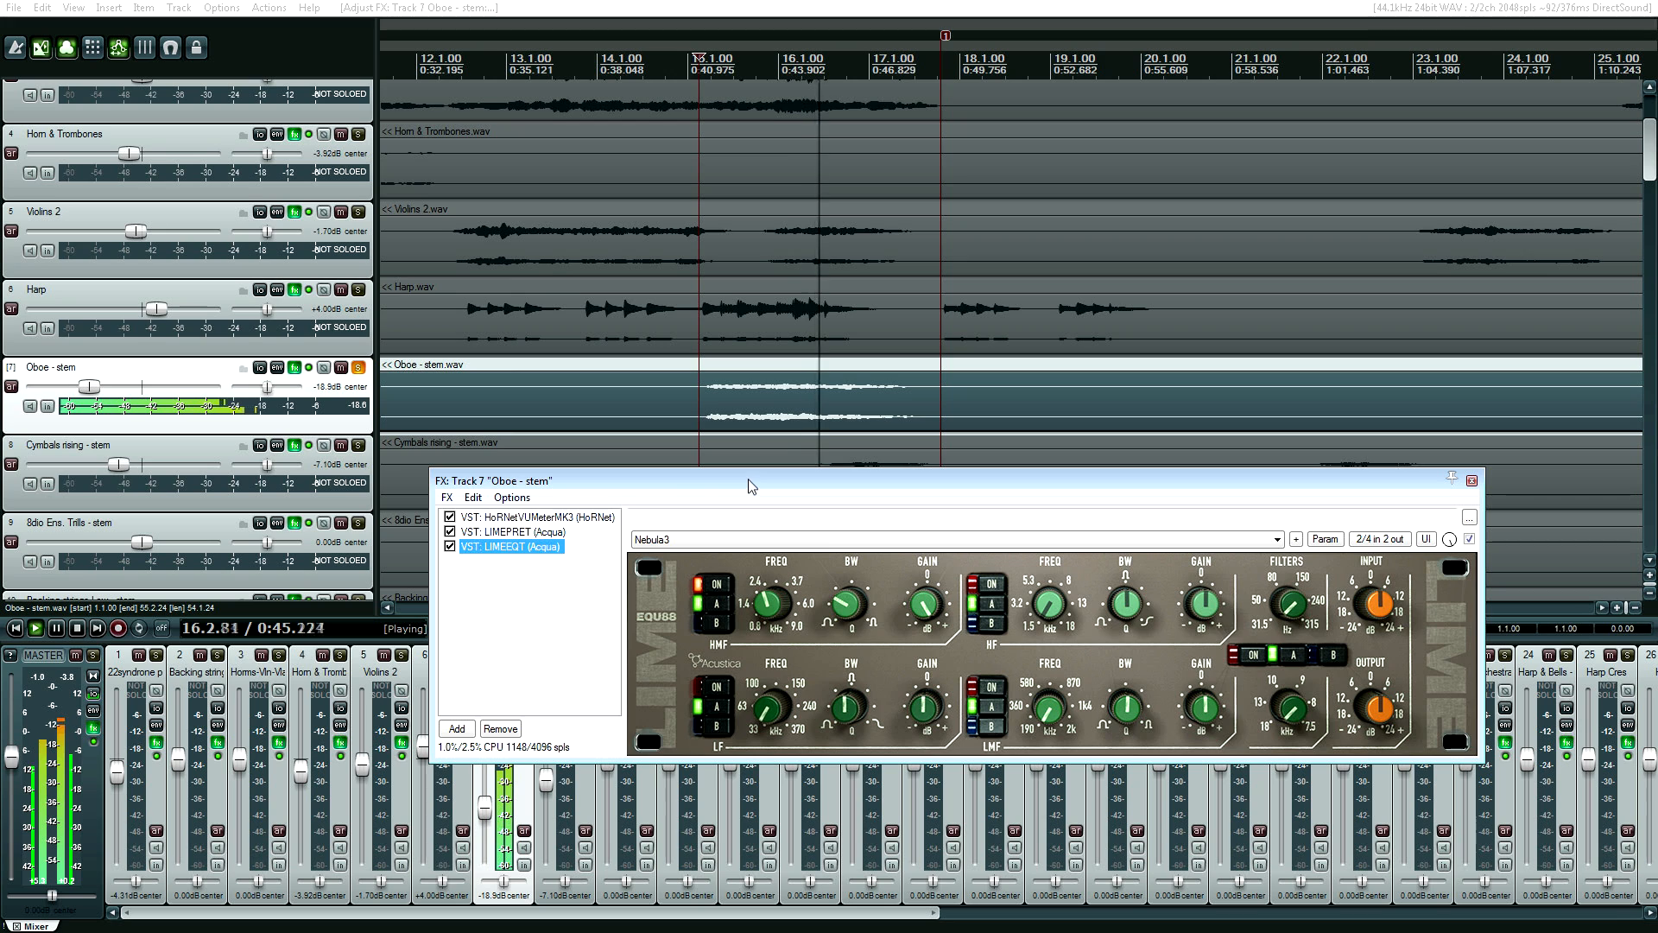
{"action": "key", "text": "space"}
{"action": "key", "text": "space"}
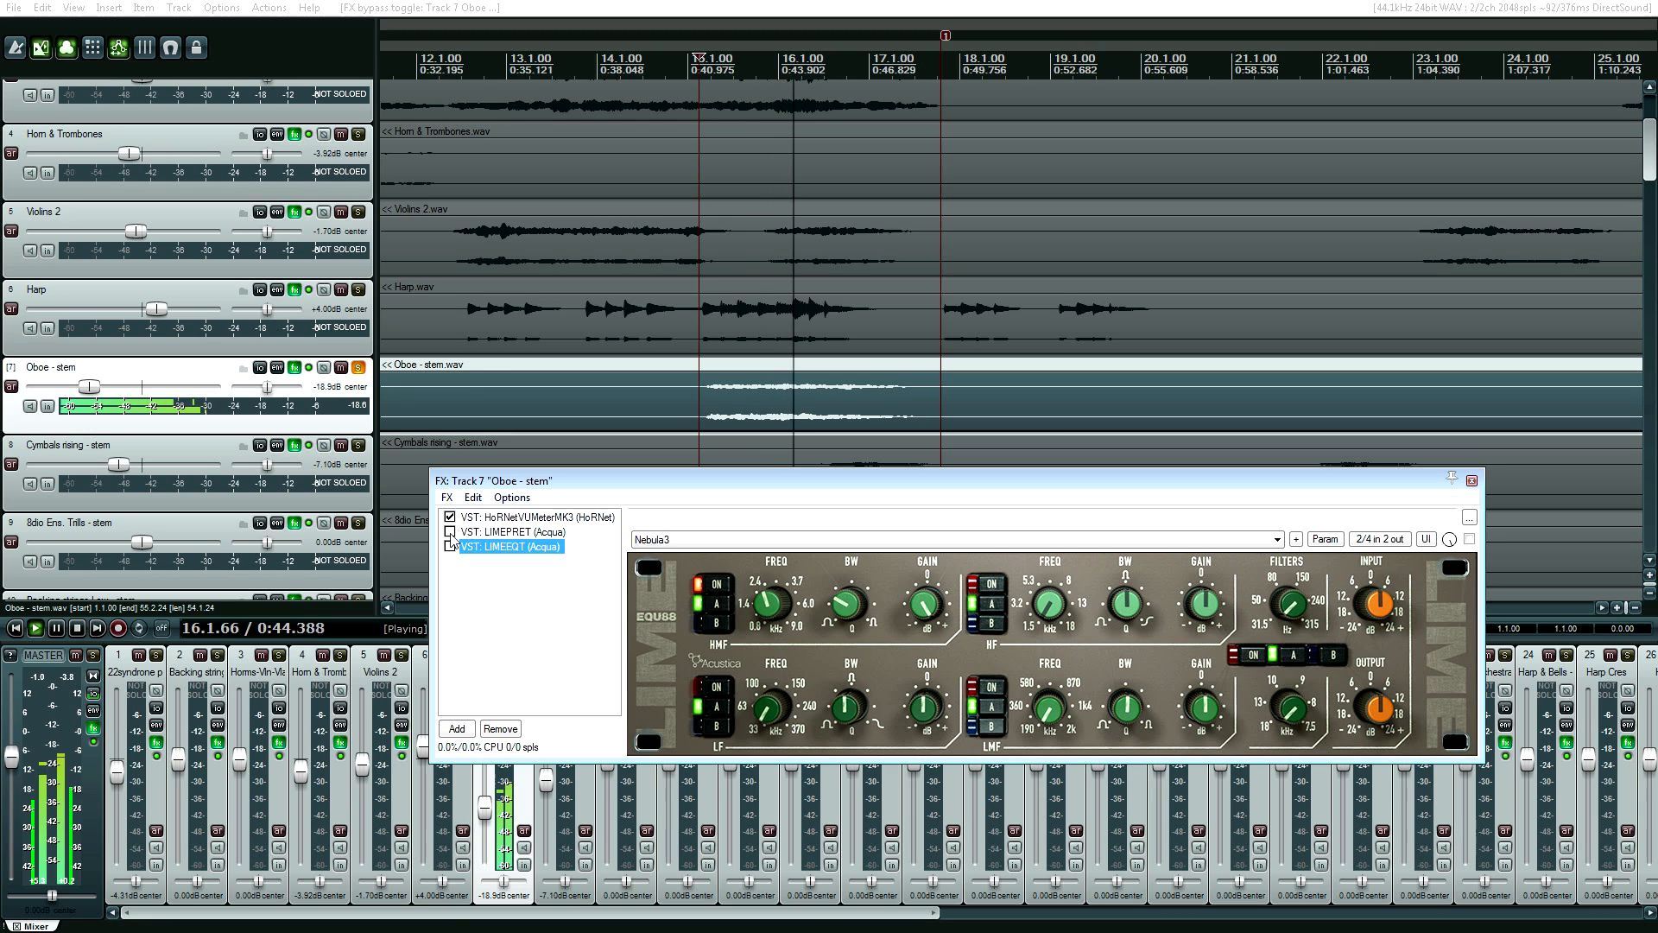
{"action": "key", "text": "space"}
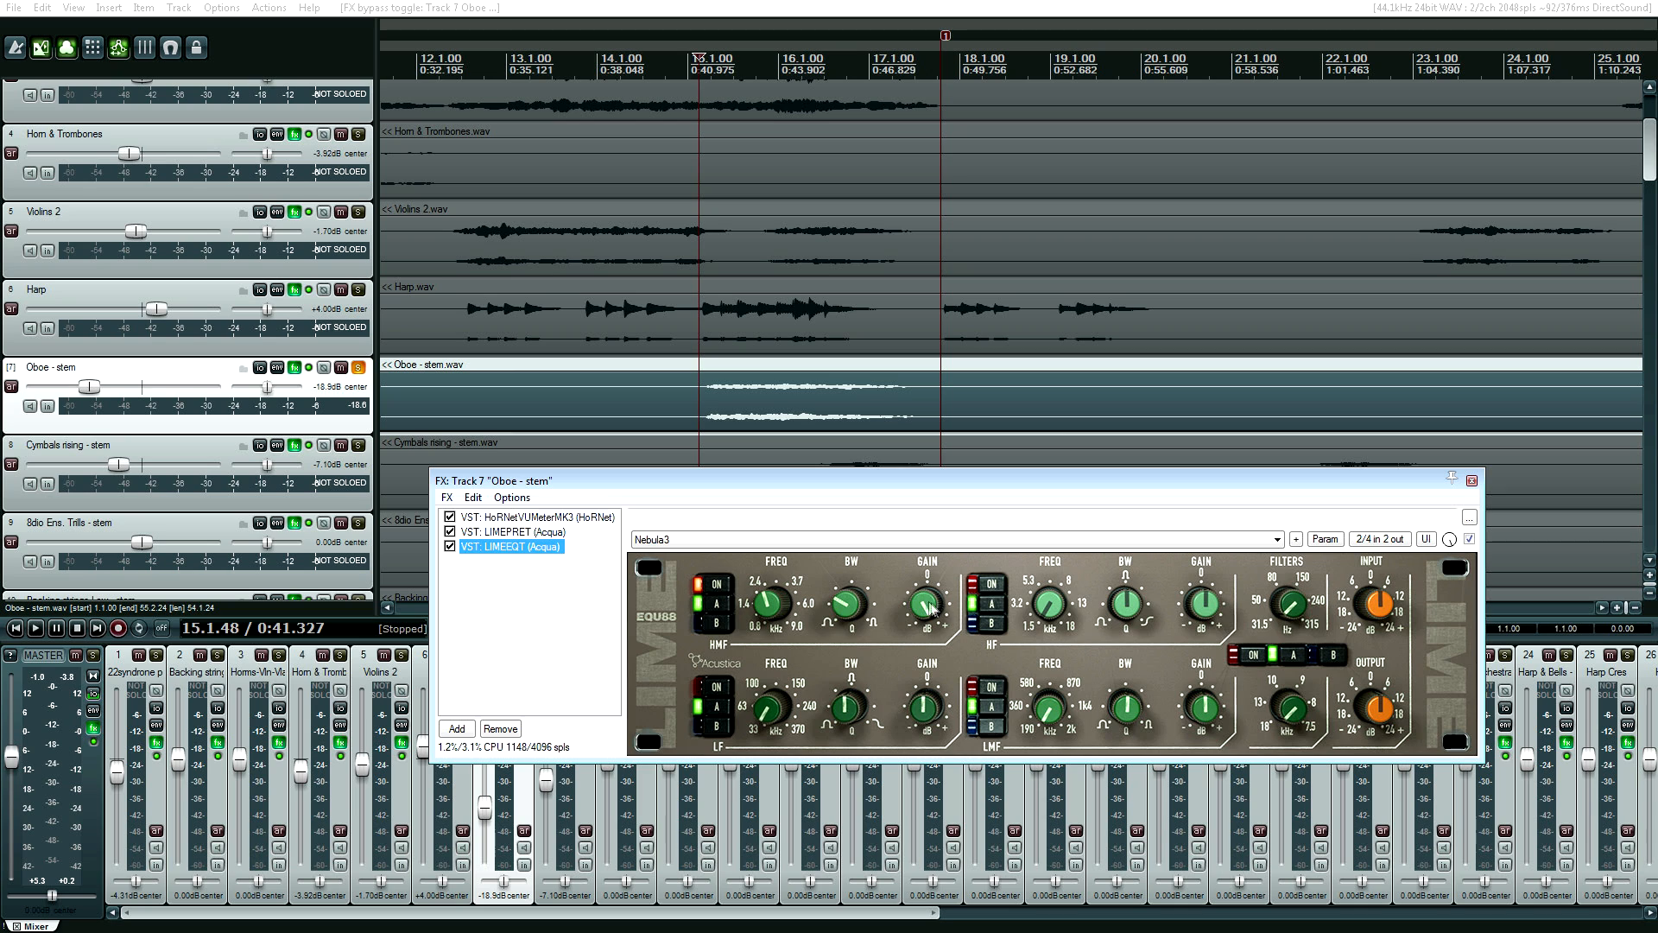
{"action": "key", "text": "space"}
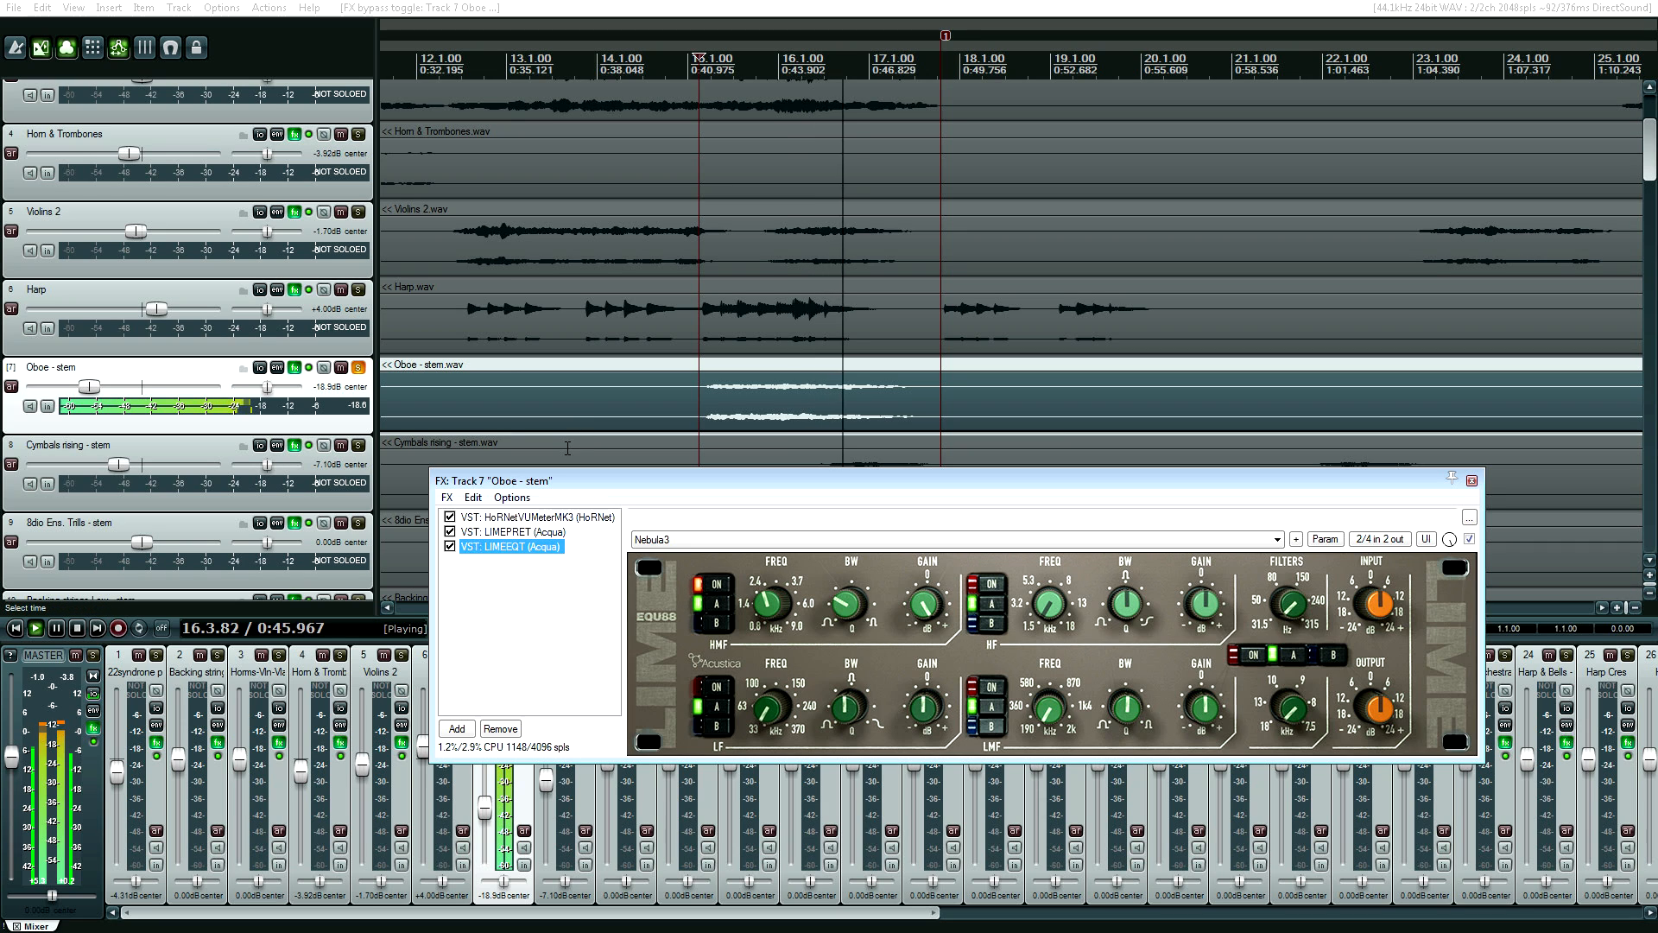
{"action": "key", "text": "space"}
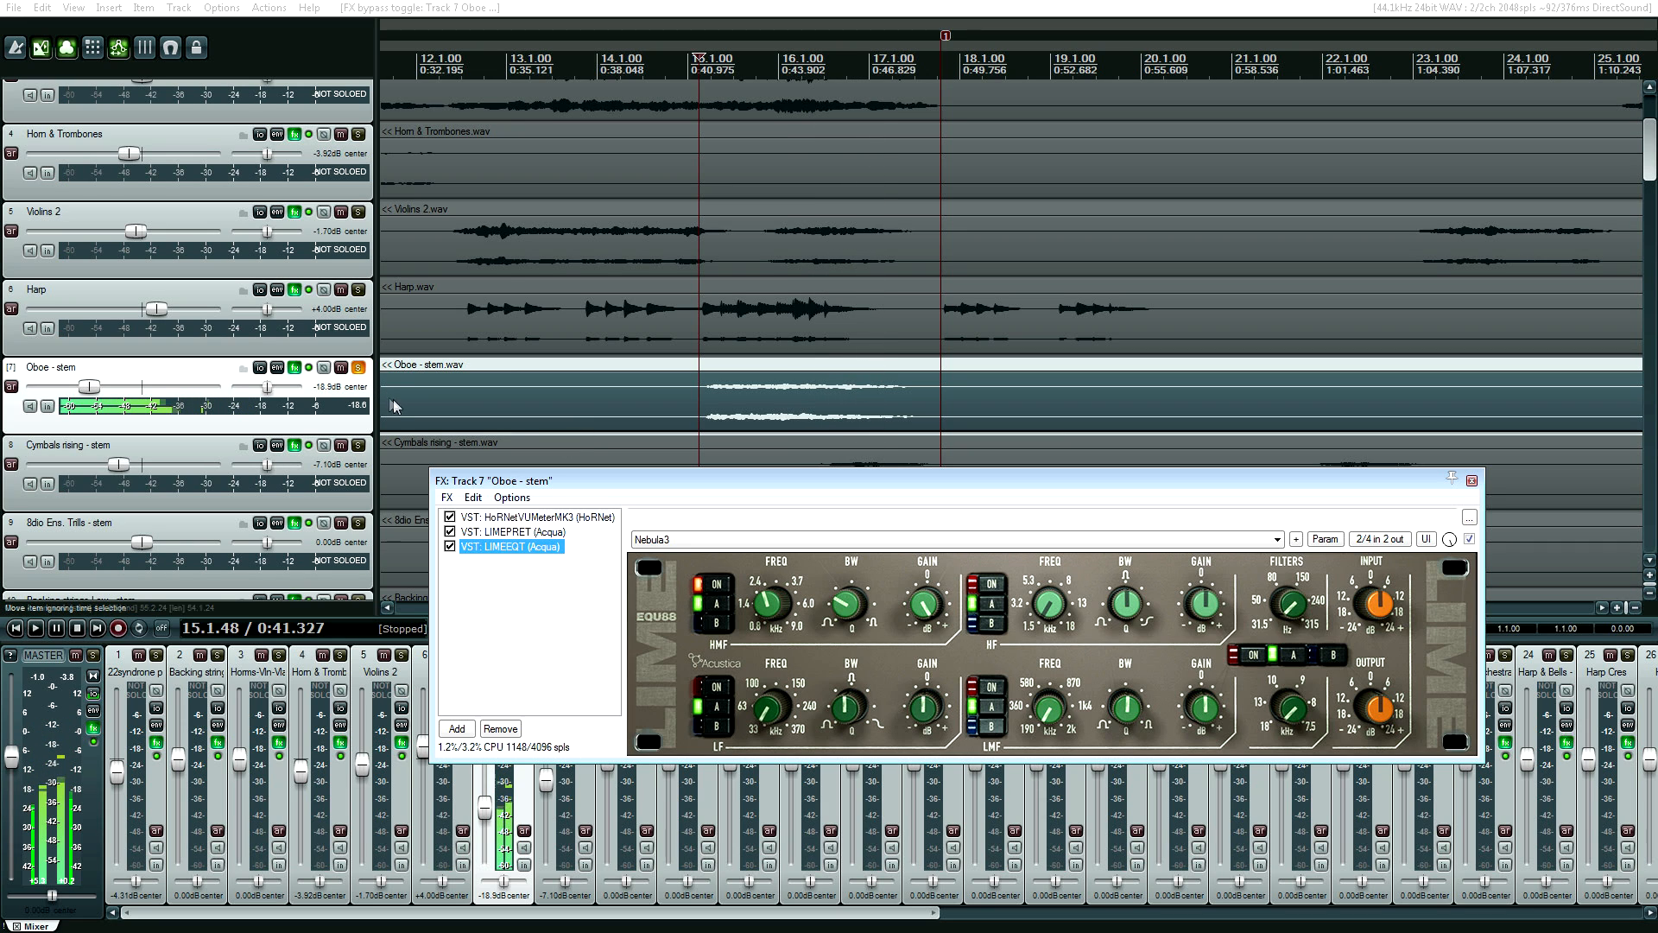
Solo Cymbals rising - stem in place of Oboe - stem and place the edit cursor before its first swell in bar 16.
{"action": "left_click", "coordinate": [358, 367]}
{"action": "left_click", "coordinate": [358, 445]}
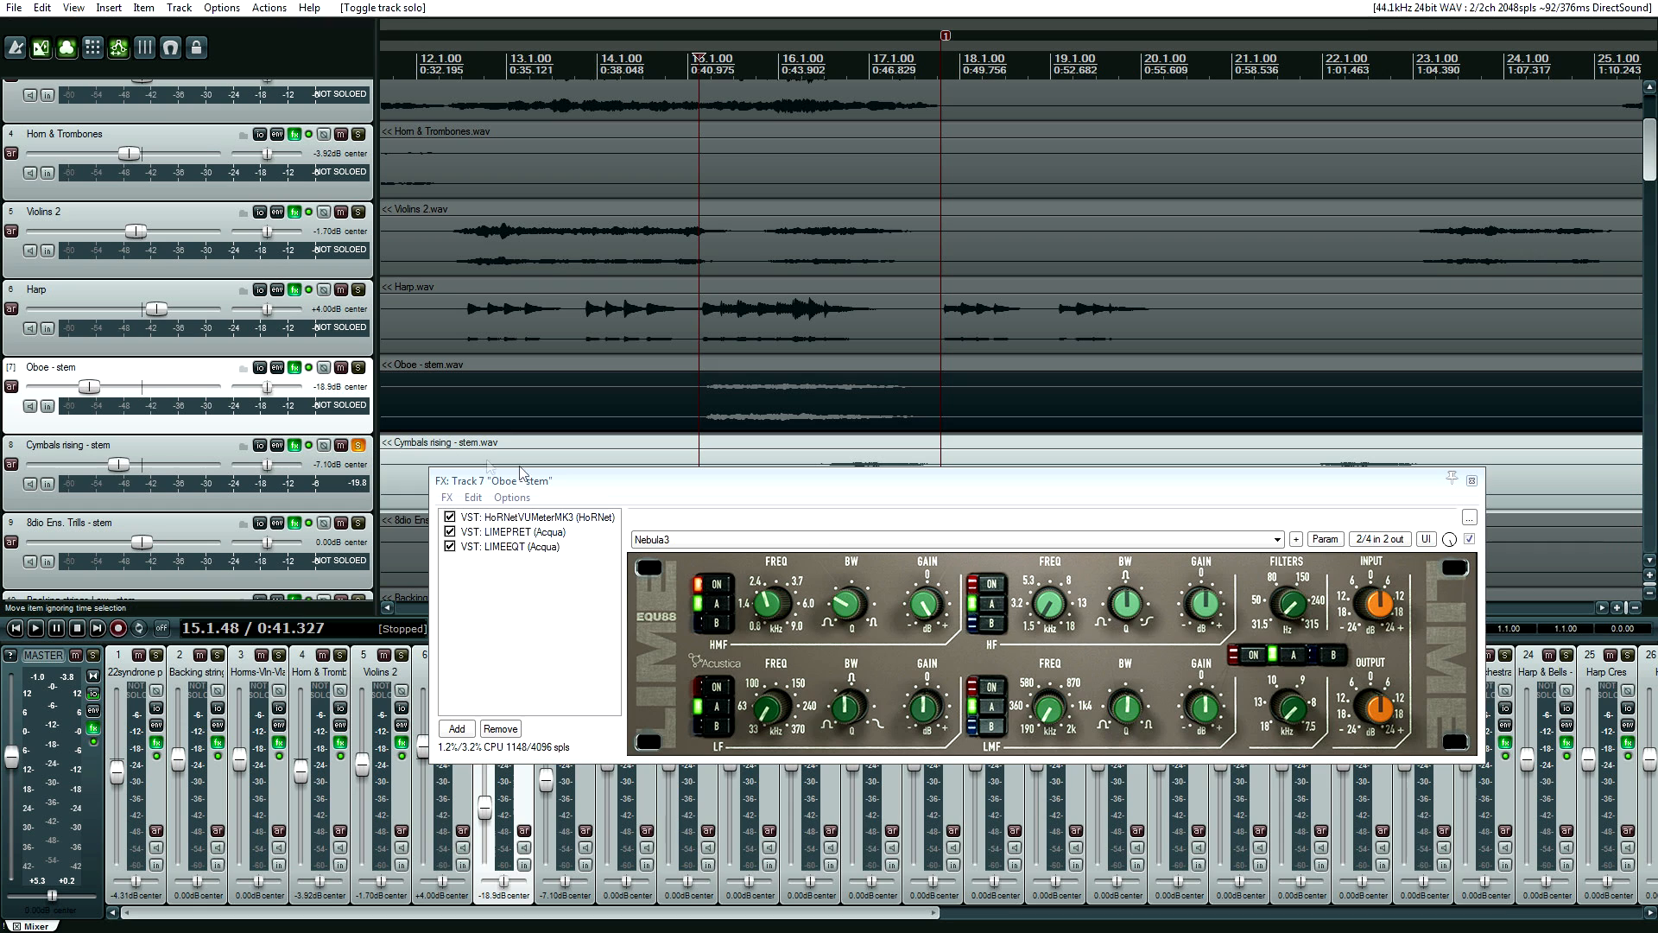
{"action": "left_click_drag", "start_coordinate": [575, 496], "coordinate": [577, 656]}
{"action": "left_click", "coordinate": [803, 475]}
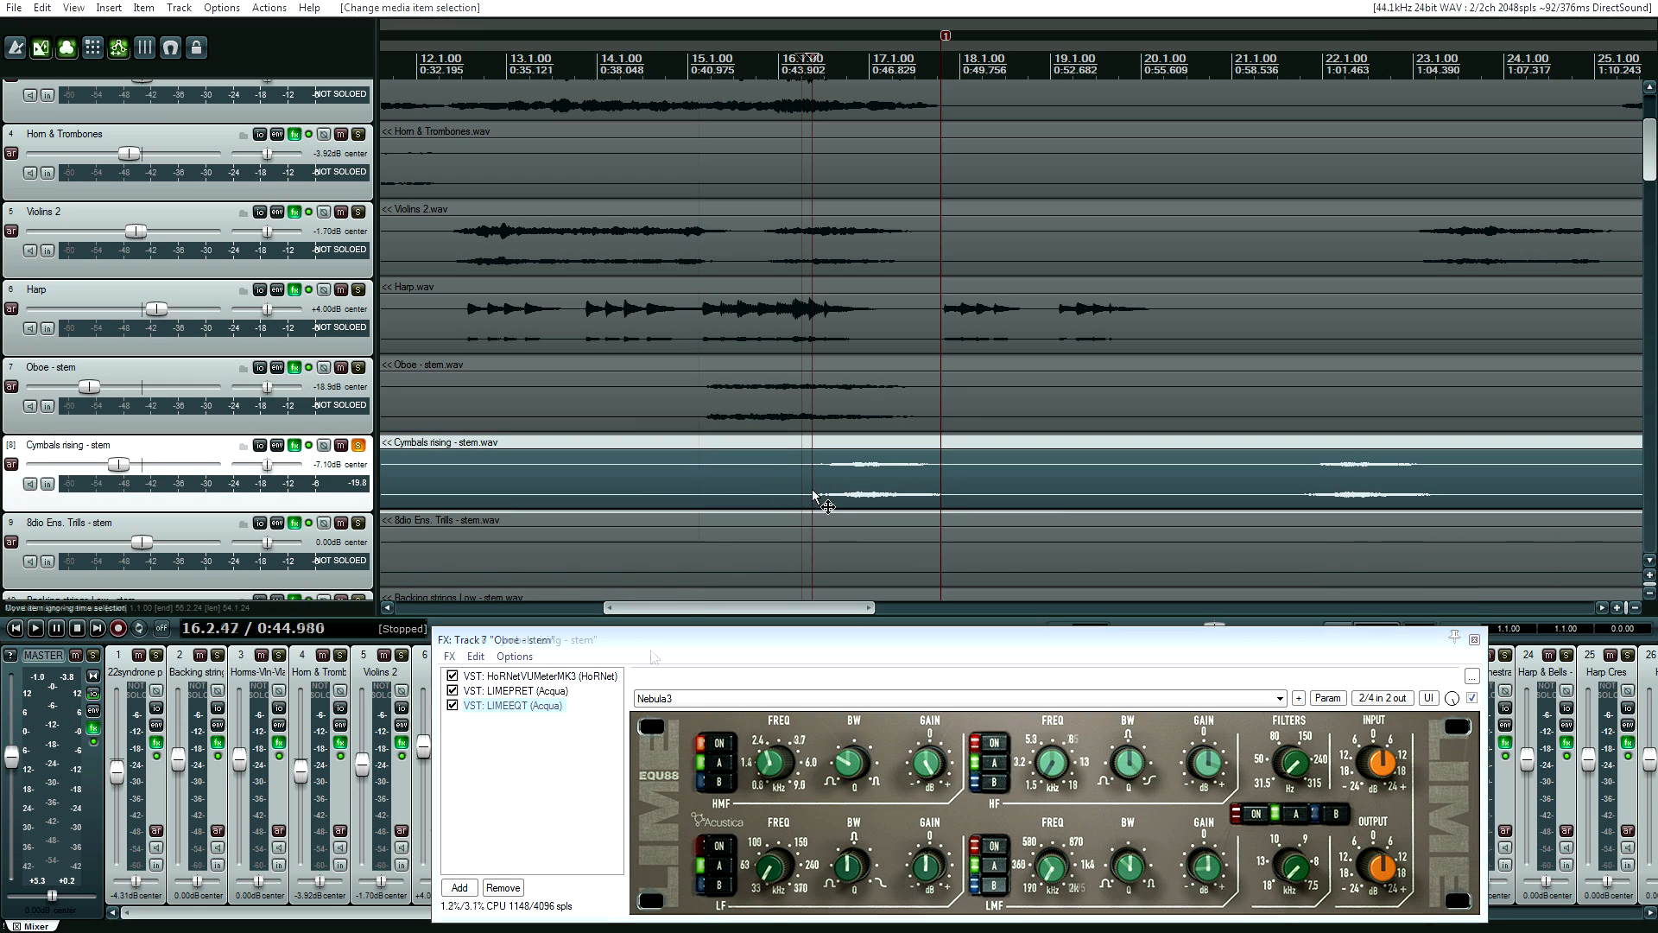
Compare the Cymbals rising - stem swell from bar 16 with LIMEPRET and LIMEEQT enabled, bypassed and enabled again.
{"action": "key", "text": "space"}
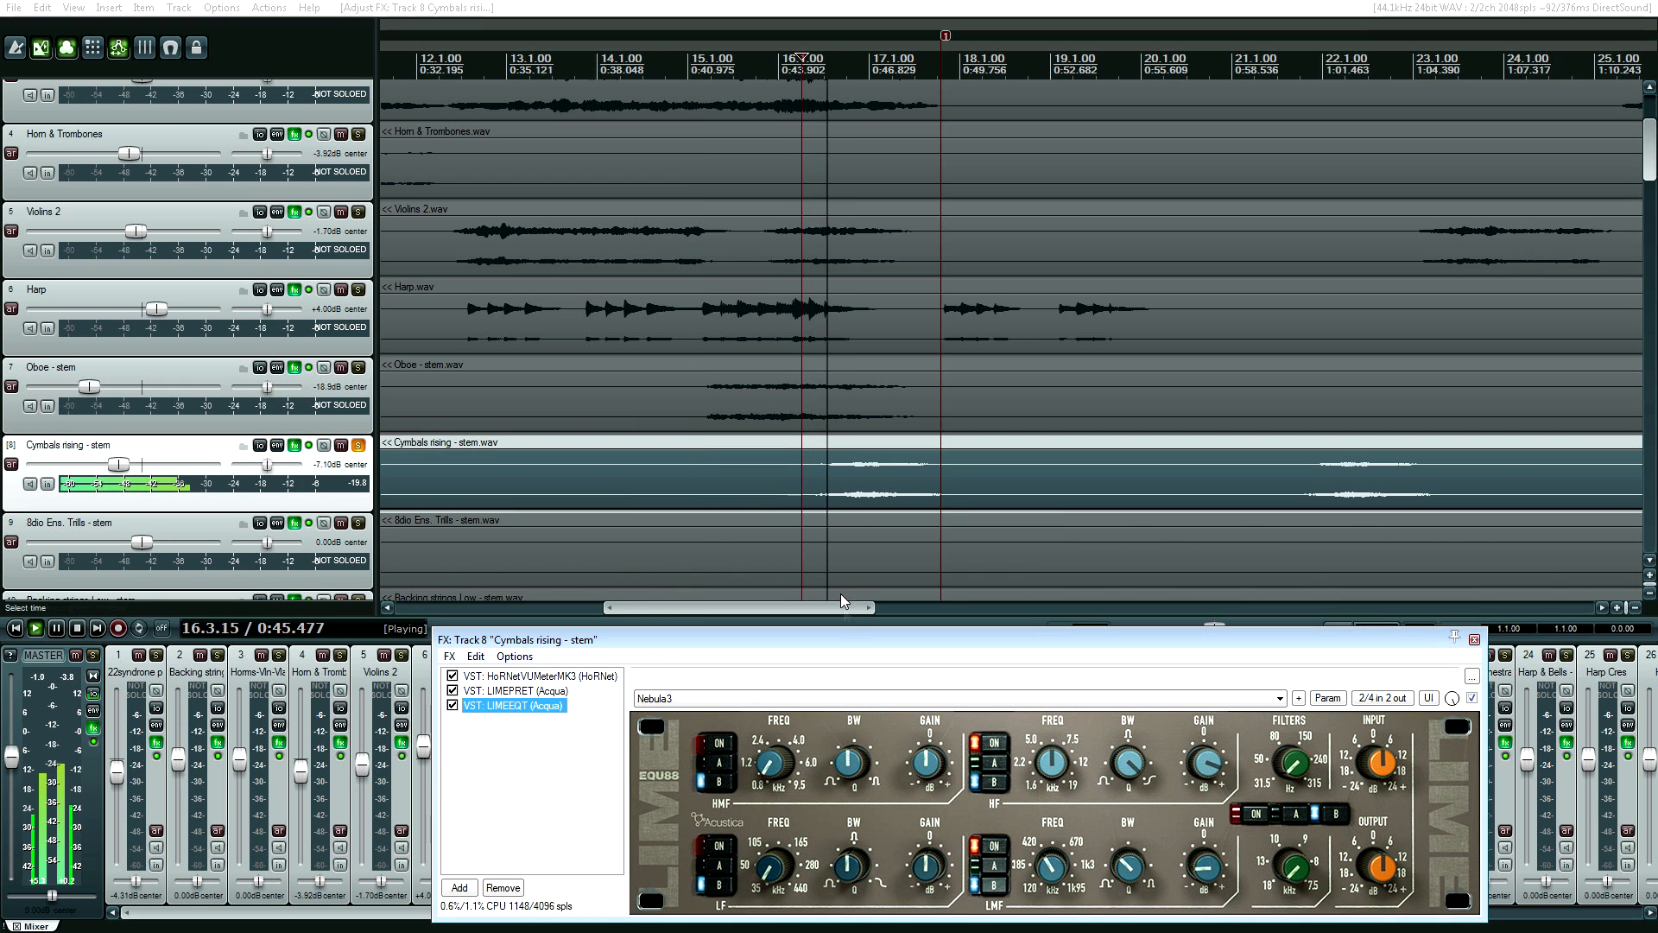
{"action": "left_click_drag", "start_coordinate": [849, 645], "coordinate": [729, 314]}
{"action": "key", "text": "space"}
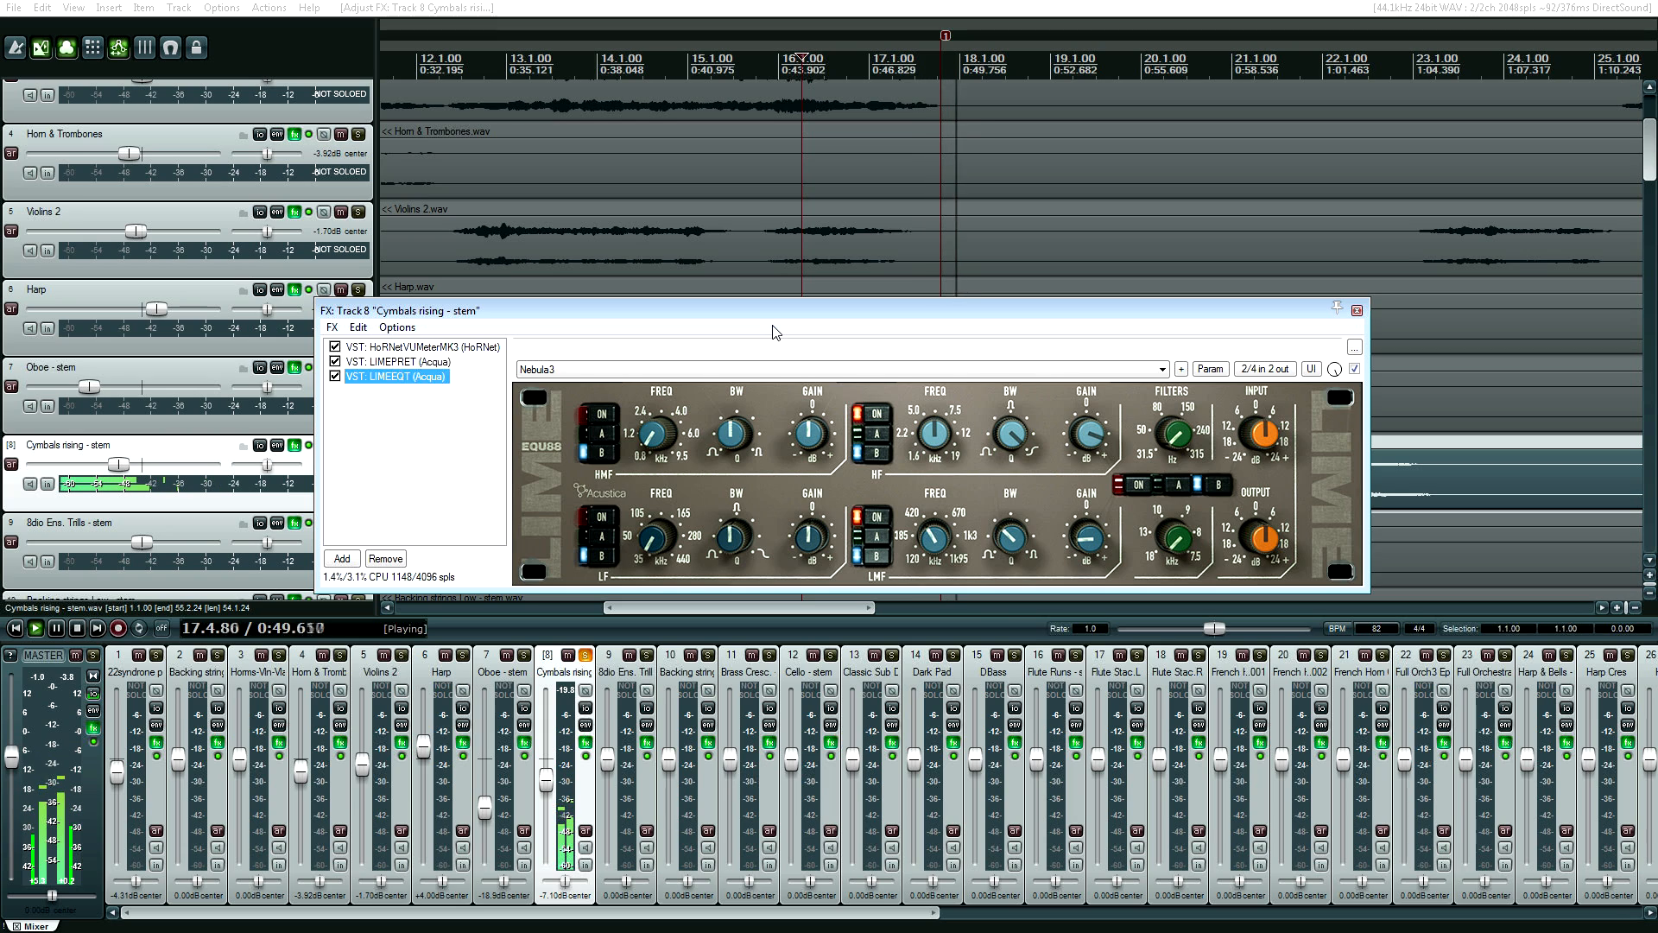
{"action": "key", "text": "space"}
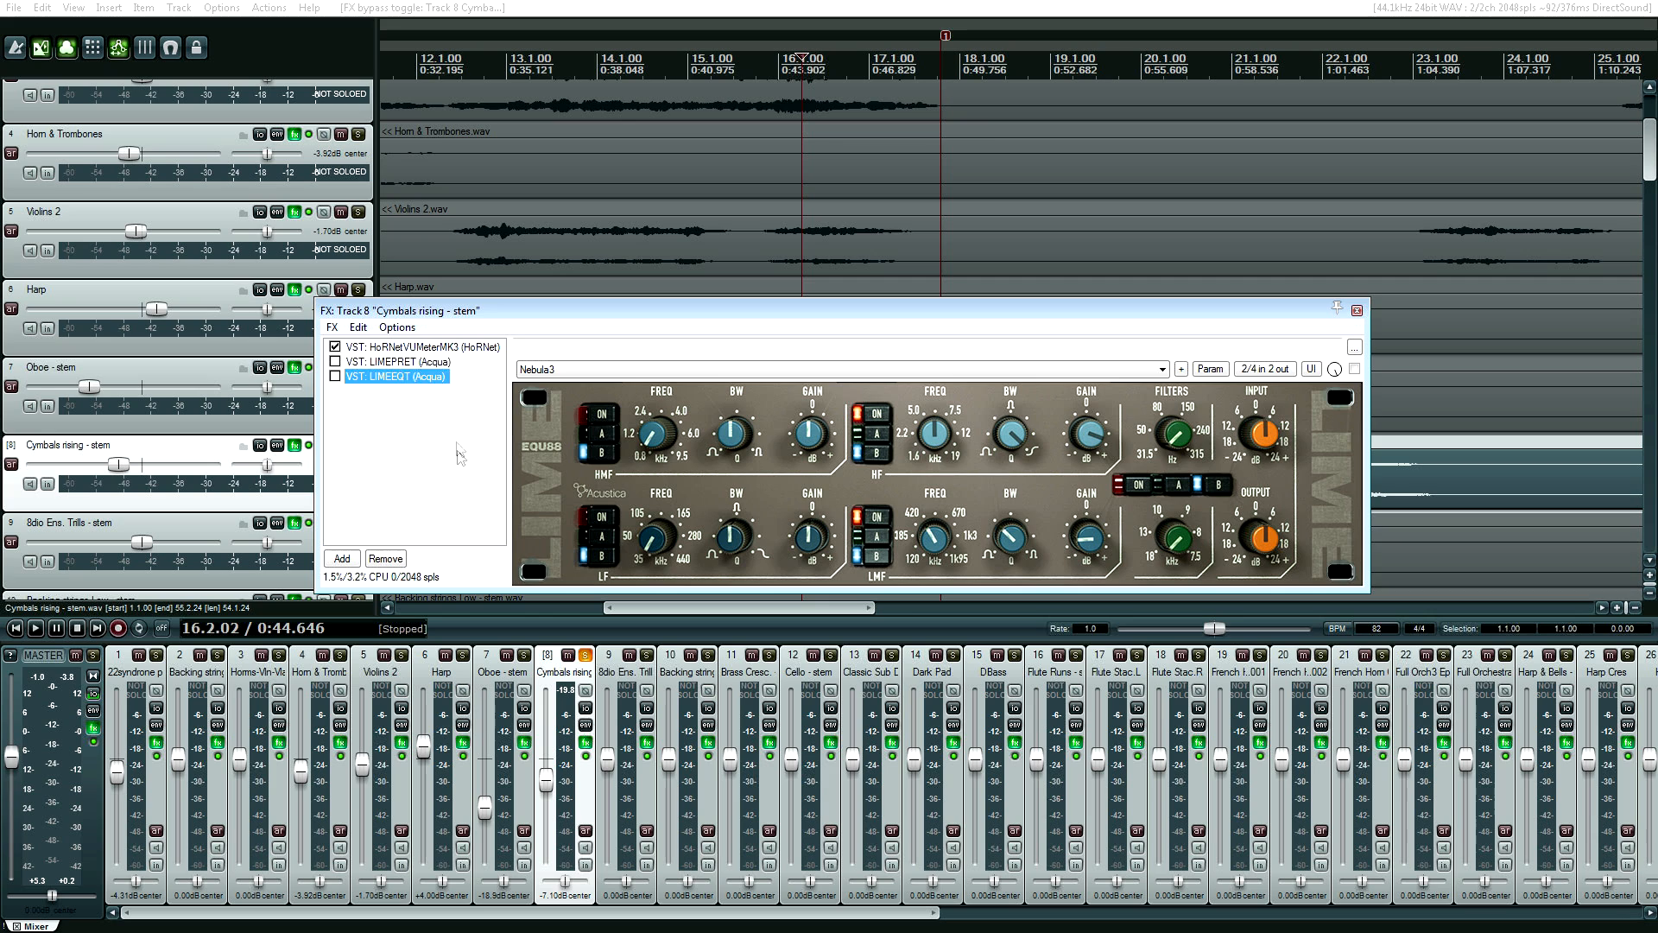
{"action": "key", "text": "space"}
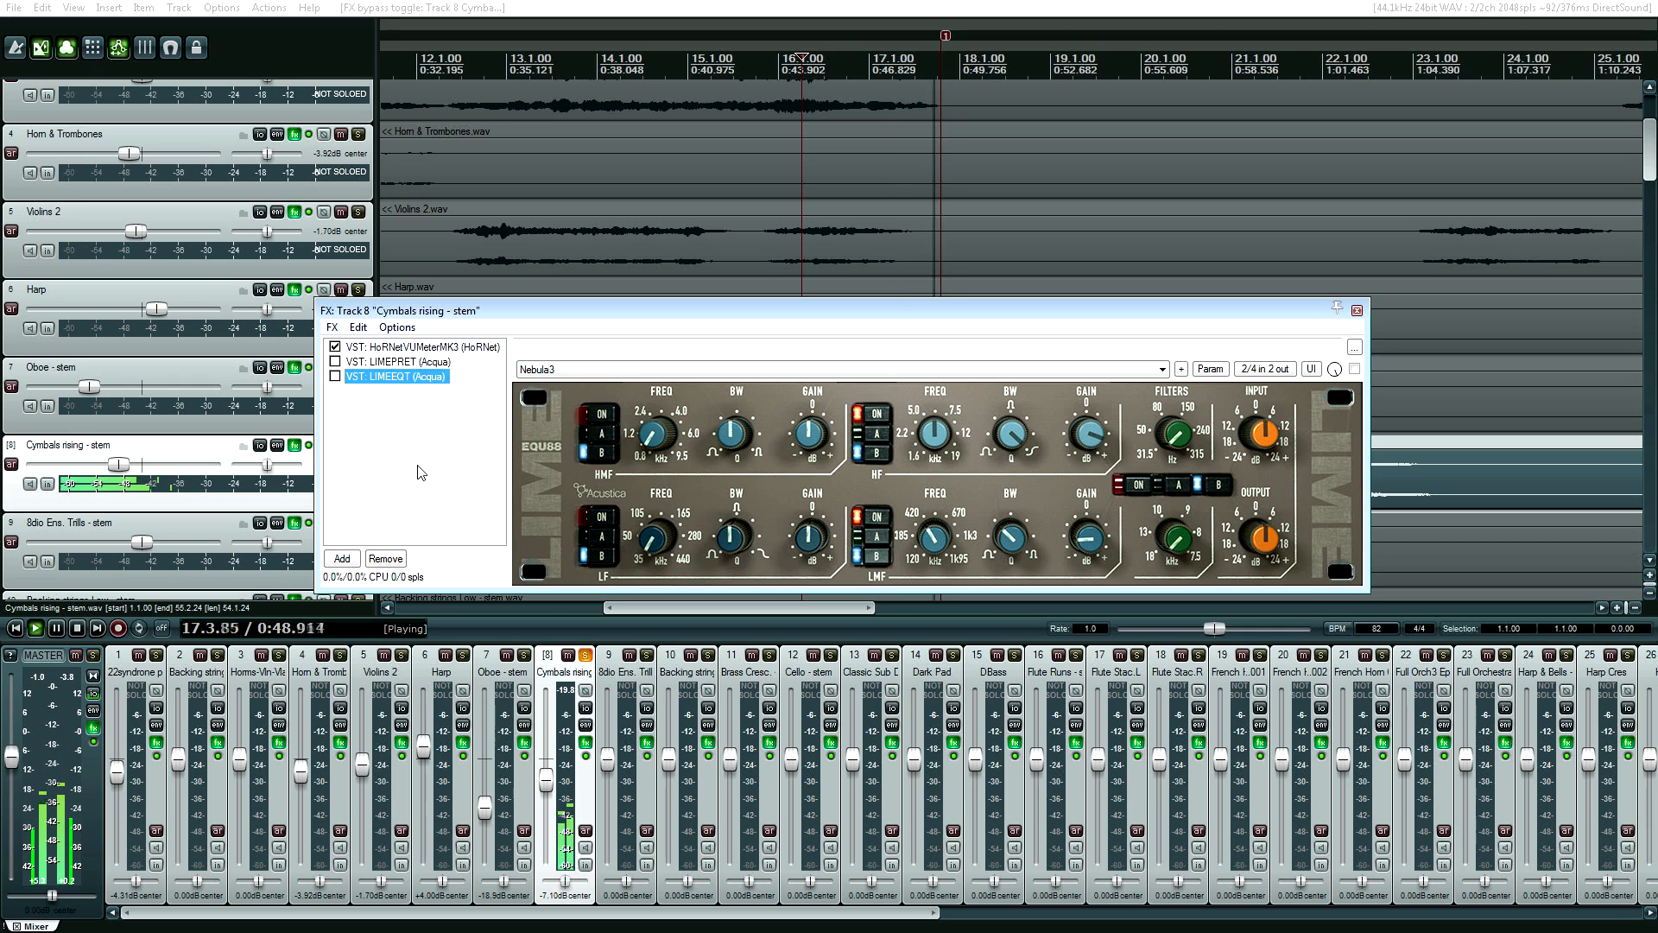
{"action": "key", "text": "space"}
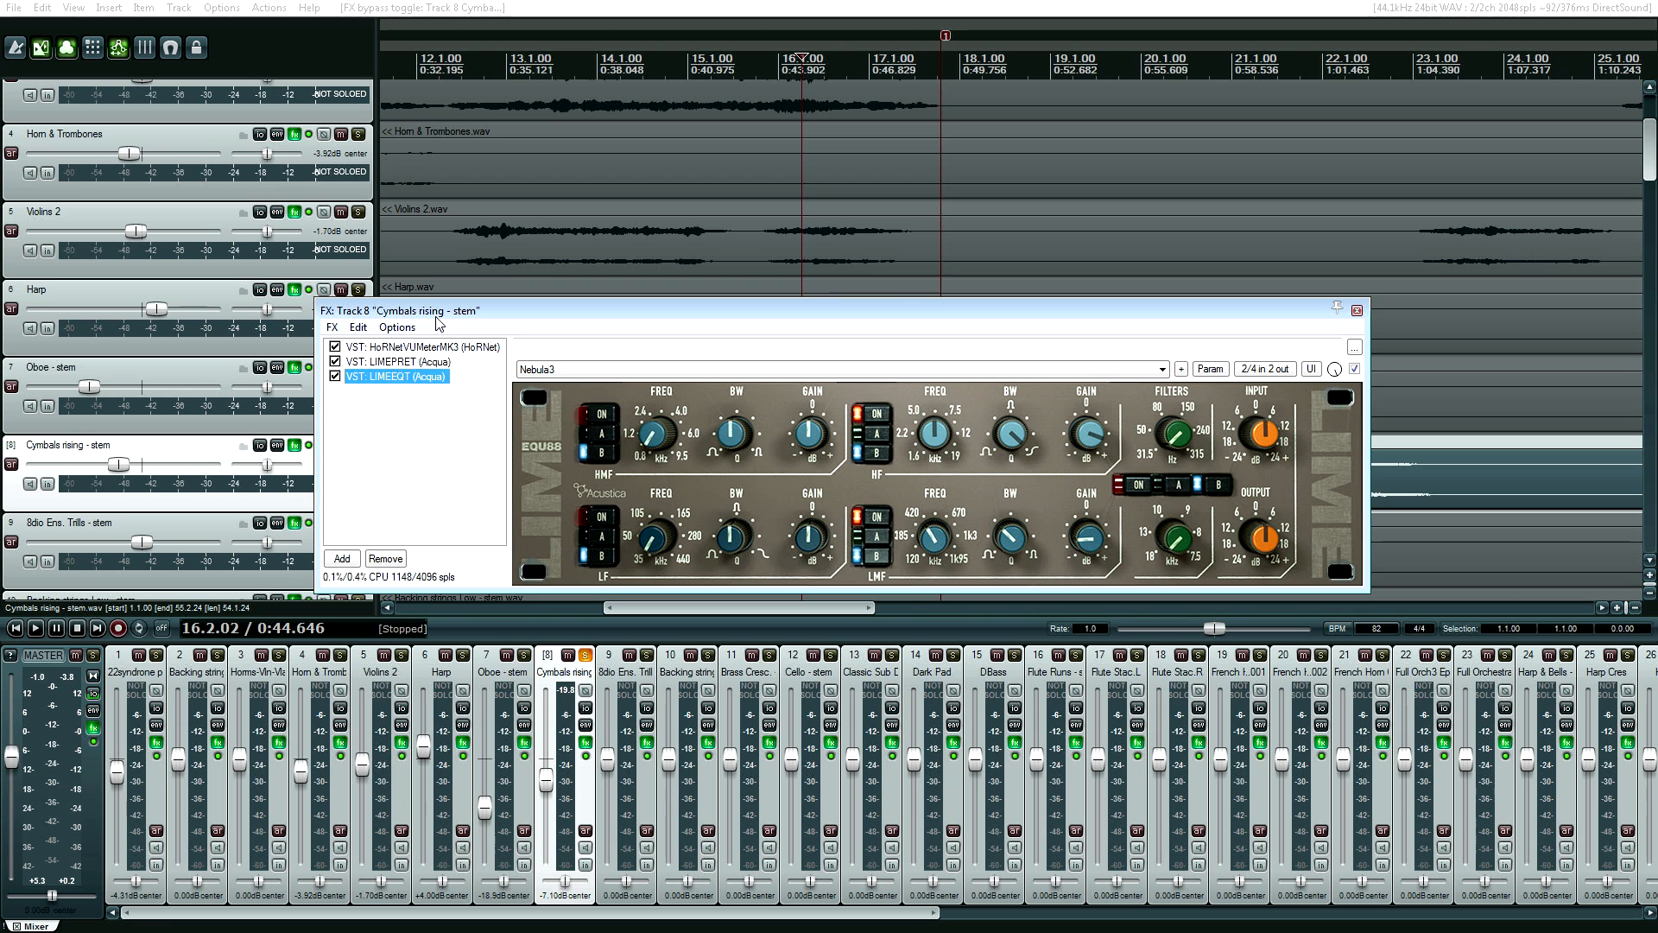
{"action": "left_click_drag", "start_coordinate": [443, 317], "coordinate": [481, 627]}
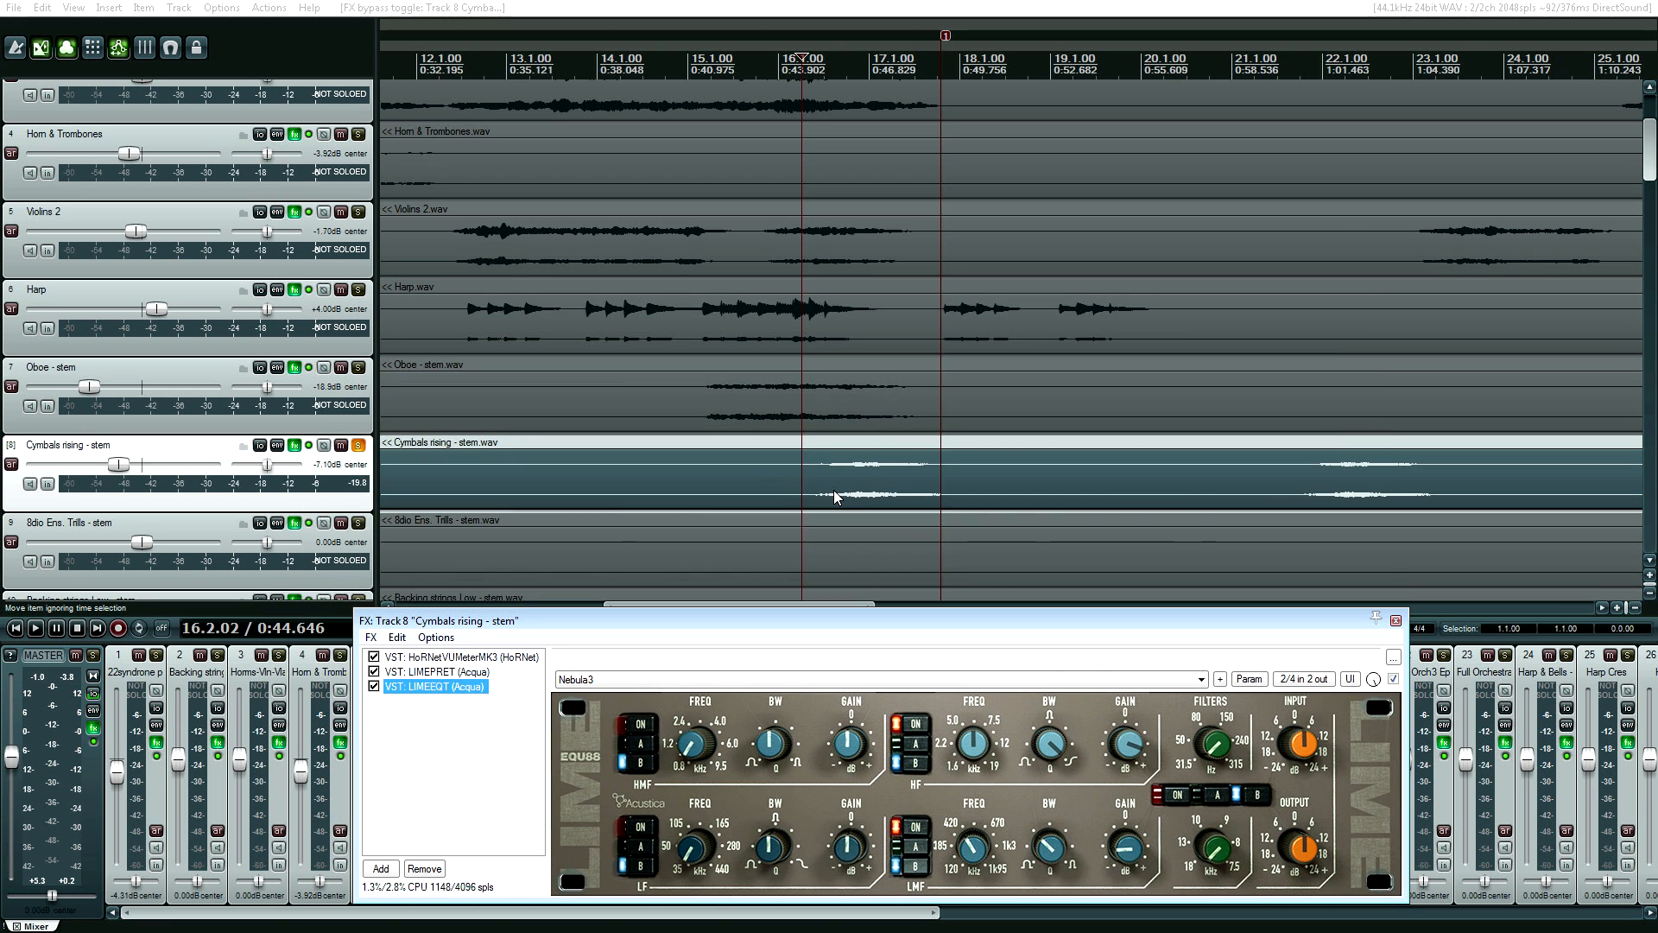
{"action": "key", "text": "space"}
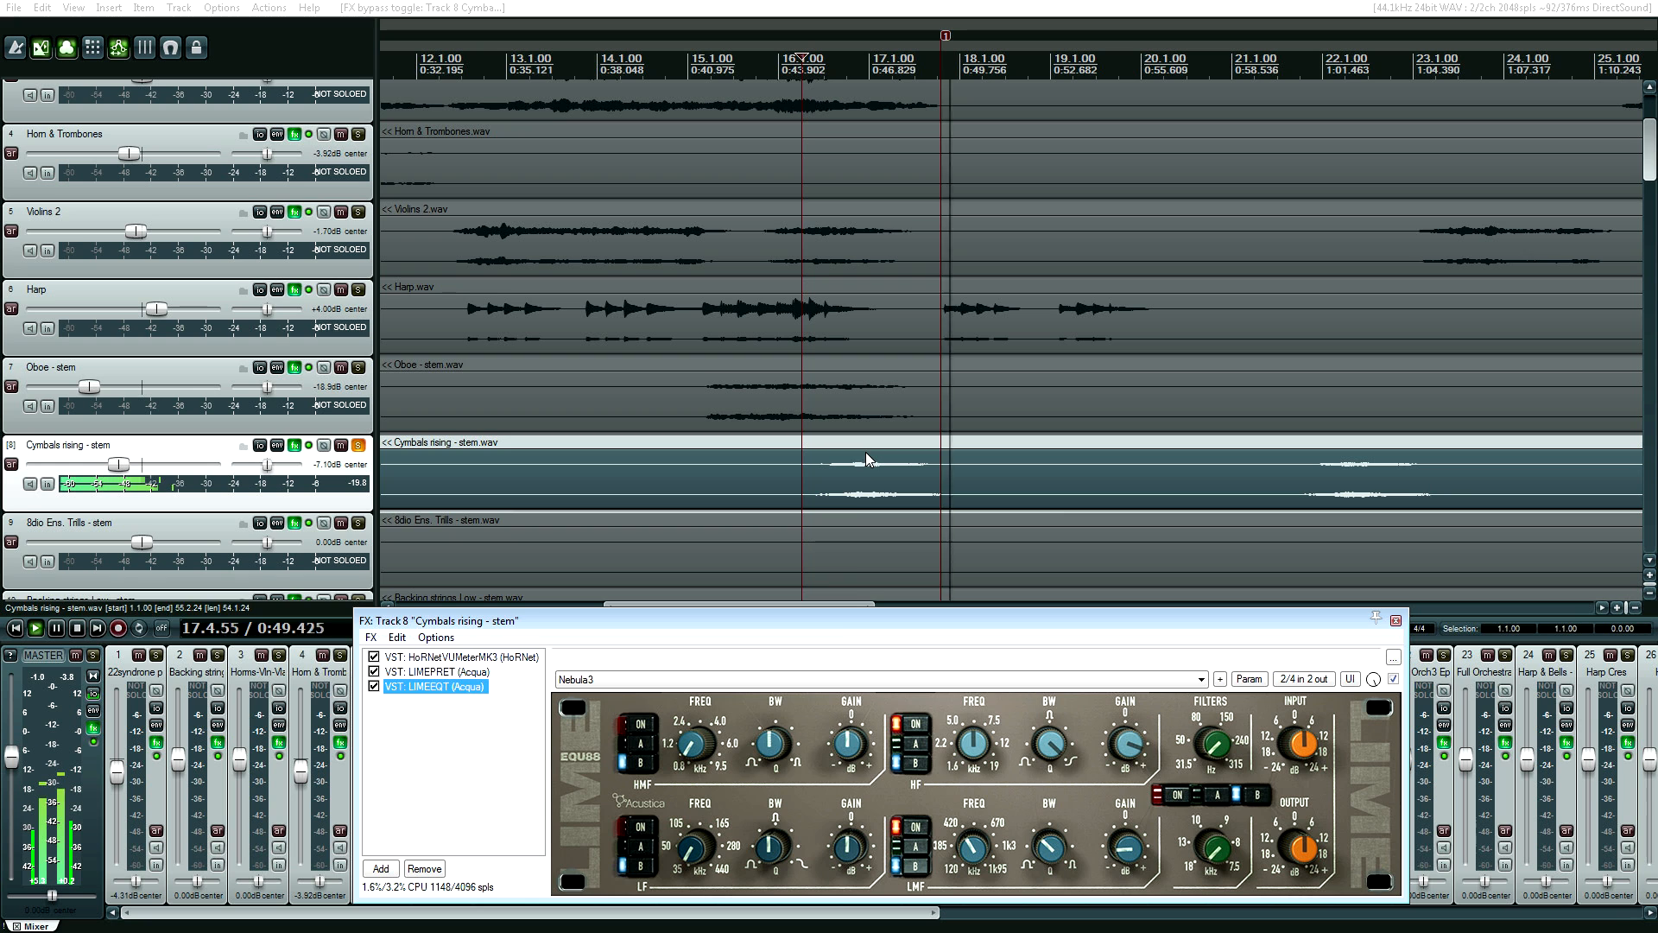
{"action": "key", "text": "space"}
View the LIMEEQT on the 8dio Ens. Trills - stem track, unsolo Cymbals rising - stem and close the effects chain.
{"action": "left_click_drag", "start_coordinate": [829, 620], "coordinate": [885, 280]}
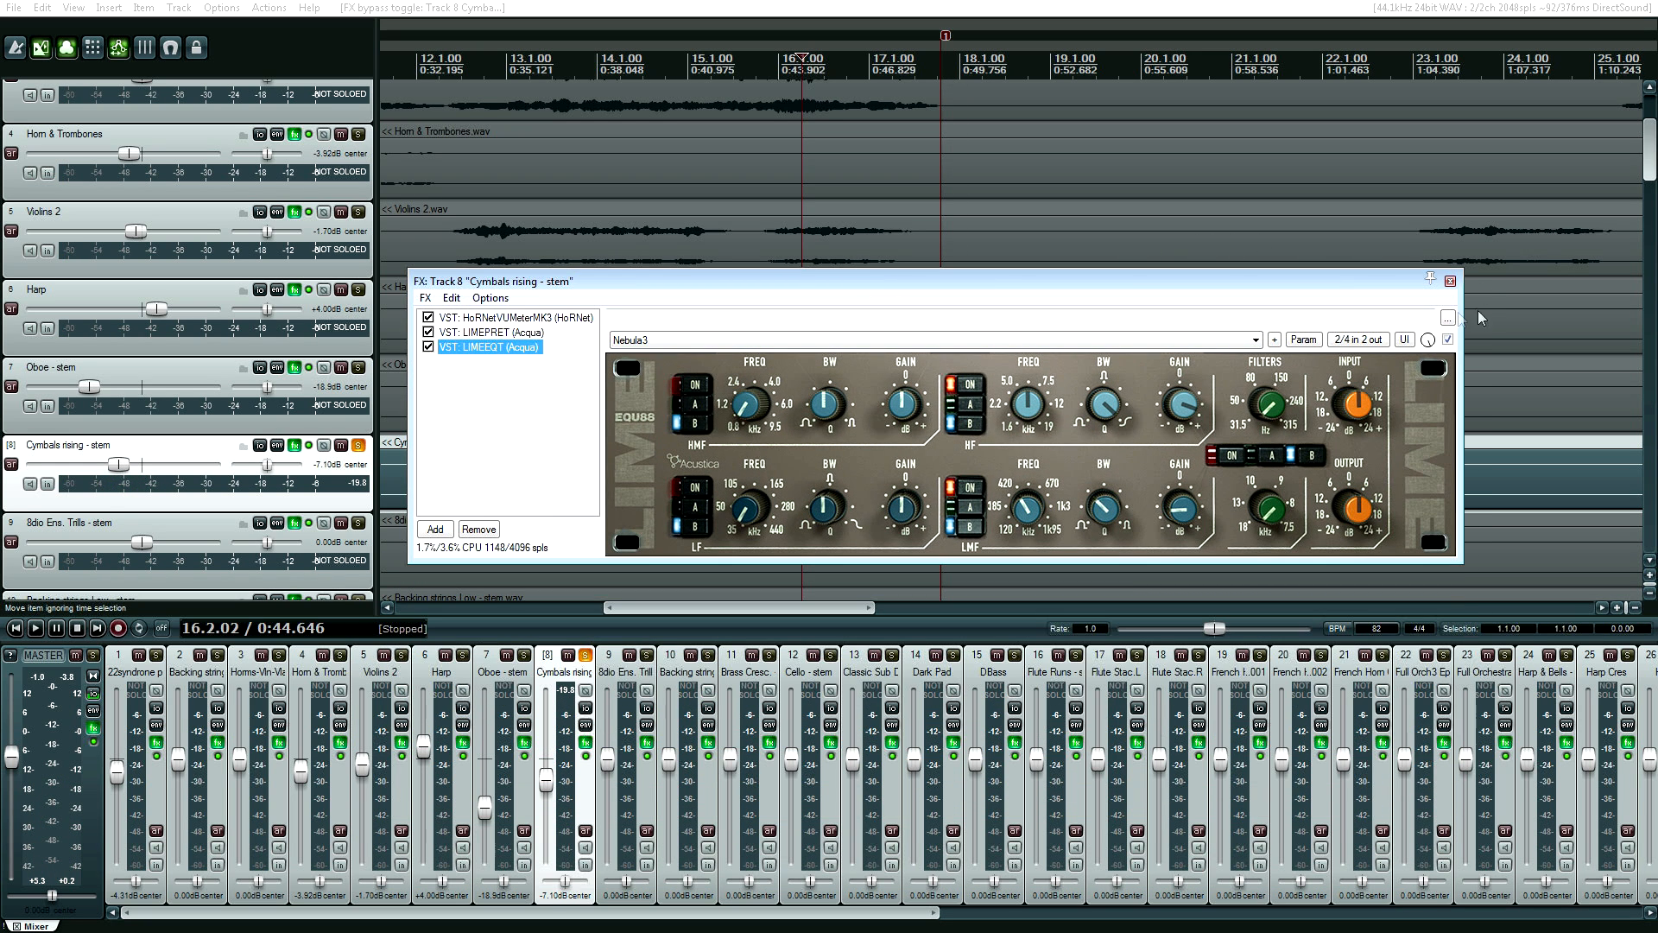
{"action": "left_click", "coordinate": [294, 523]}
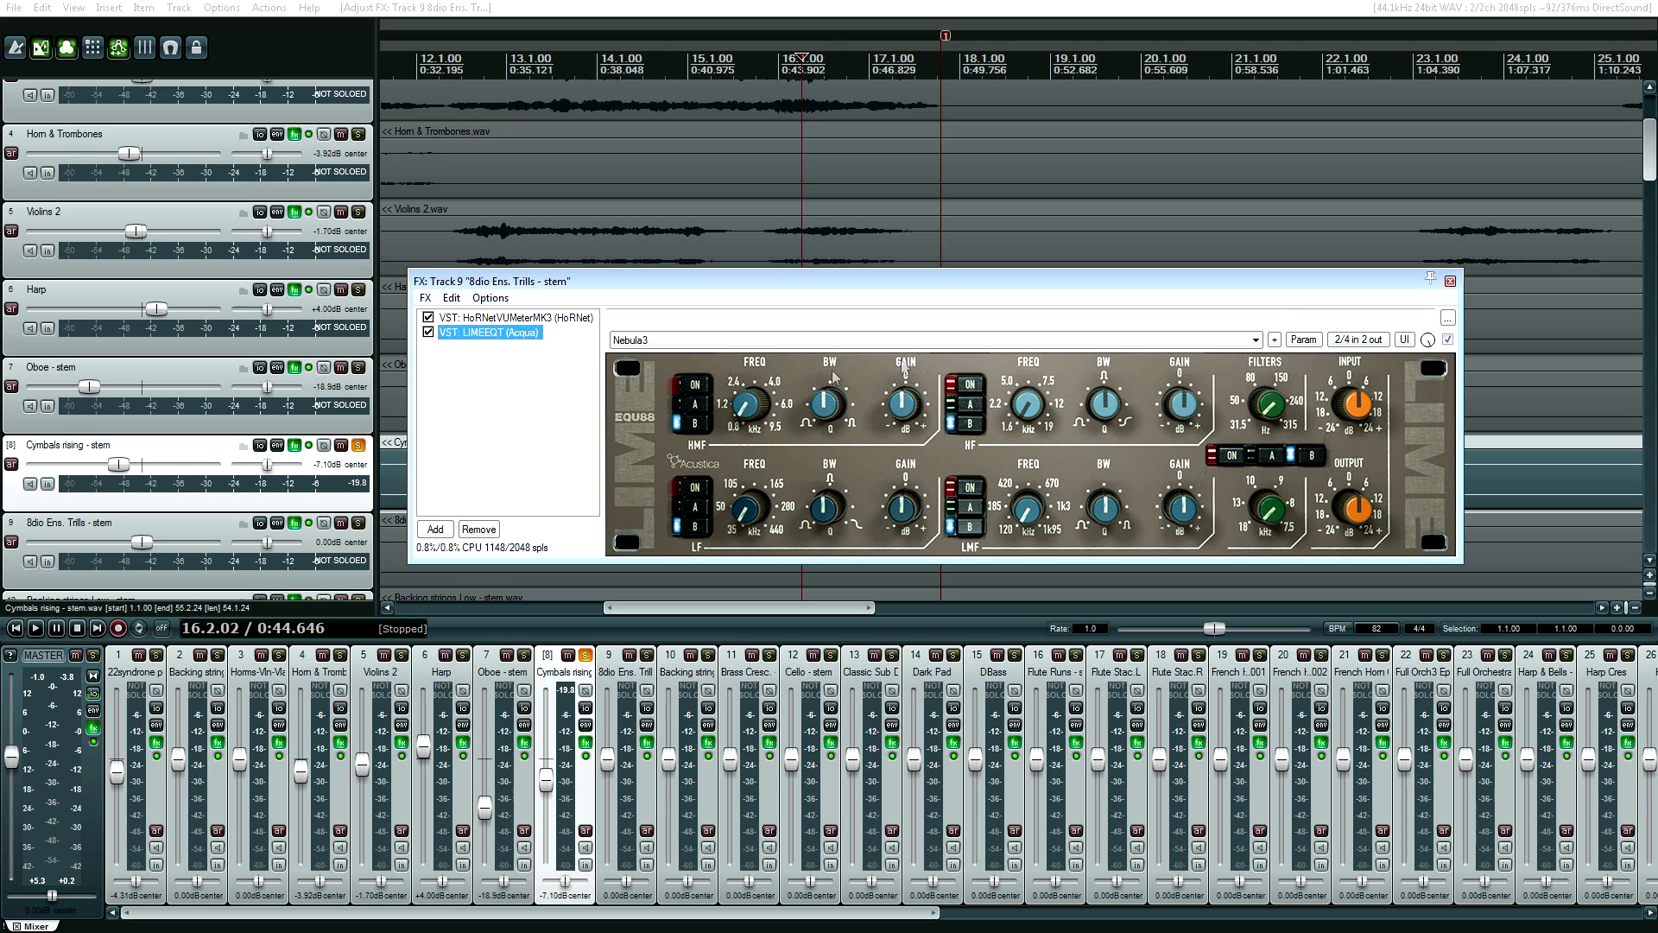
{"action": "left_click", "coordinate": [585, 662]}
{"action": "left_click", "coordinate": [1450, 281]}
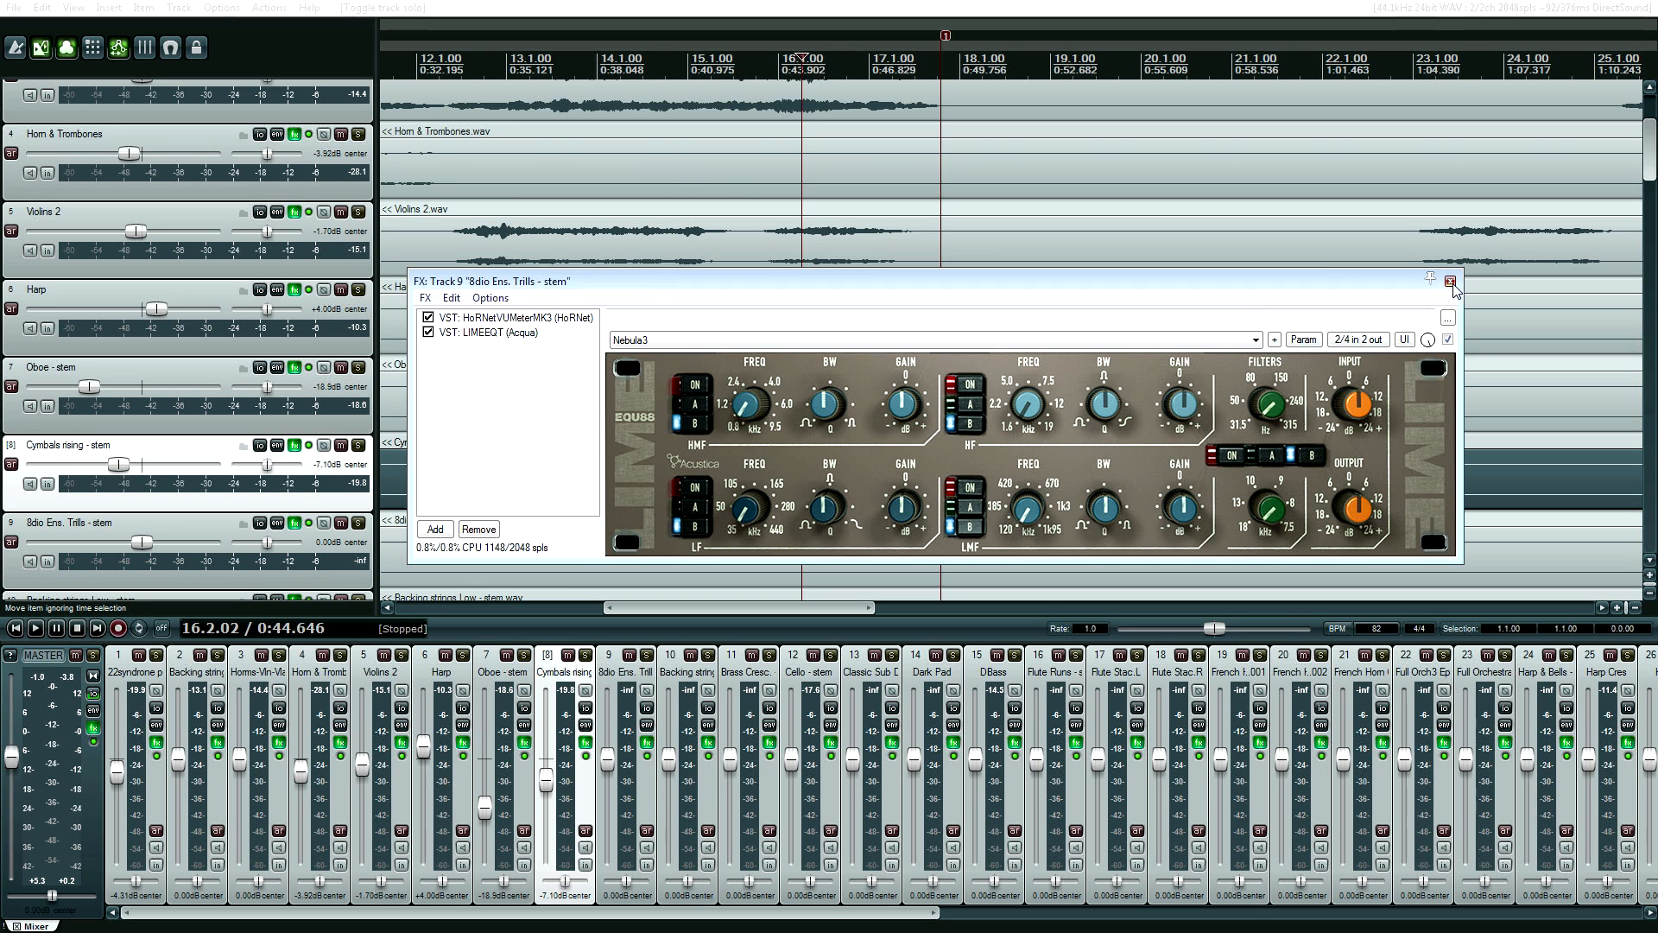
Review the LIMEPRET and iZotope Ozone 5 settings on the master track and play the full mix from the project start.
{"action": "key", "text": "Home"}
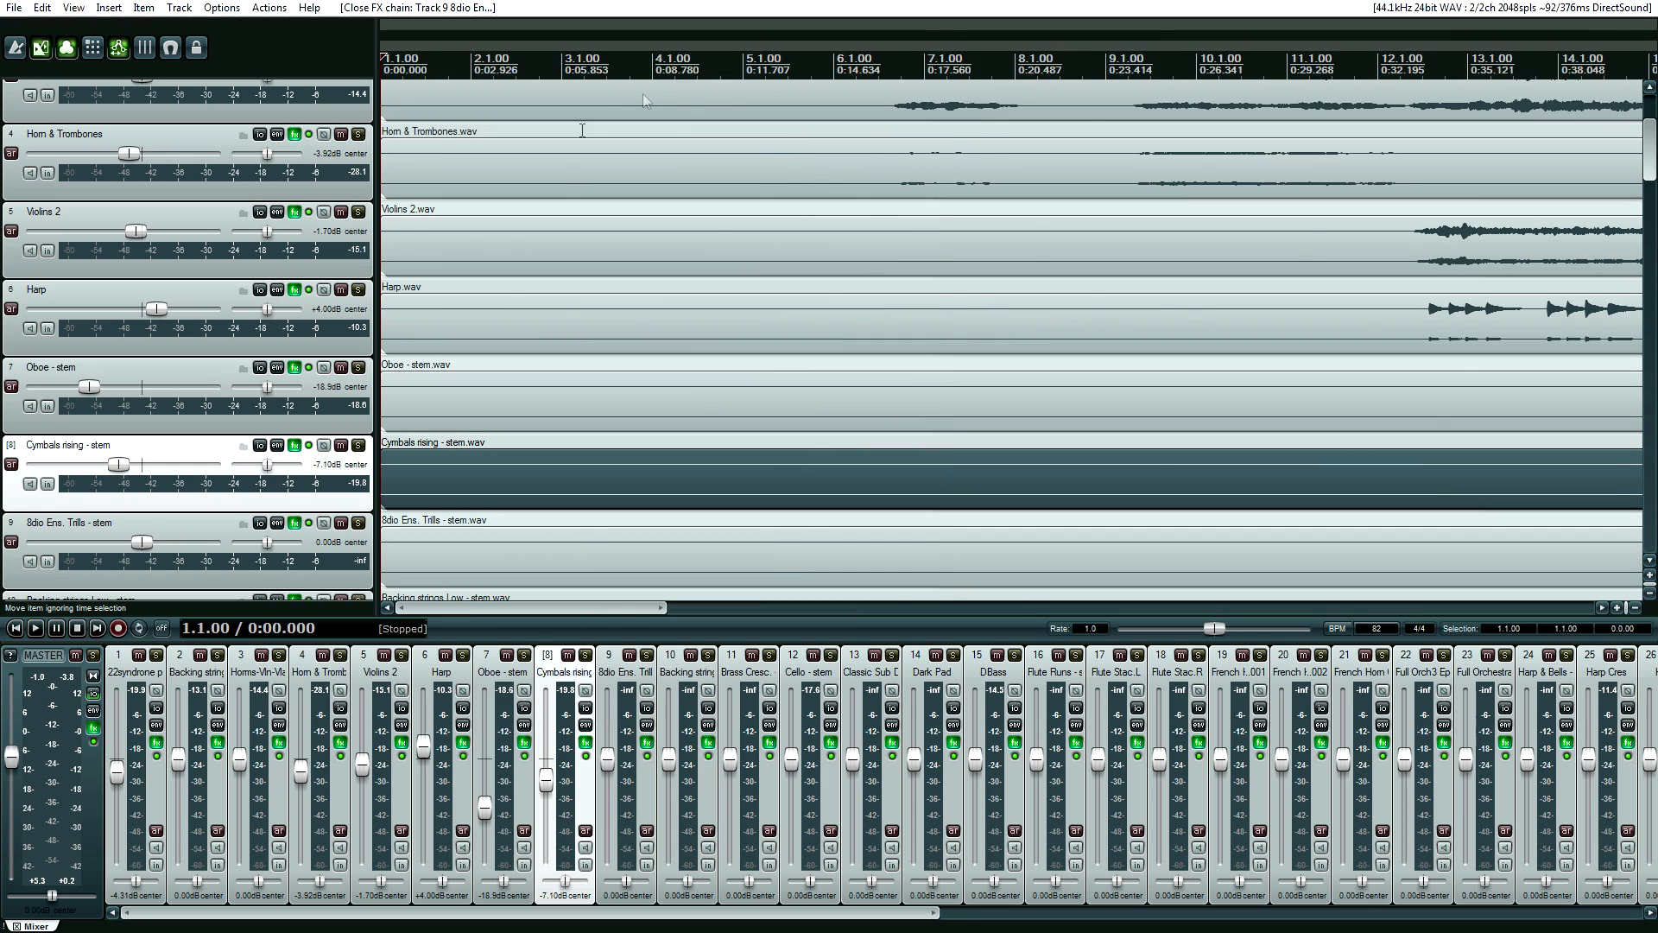
{"action": "scroll", "coordinate": [644, 101], "scroll_direction": "down", "scroll_amount": 3}
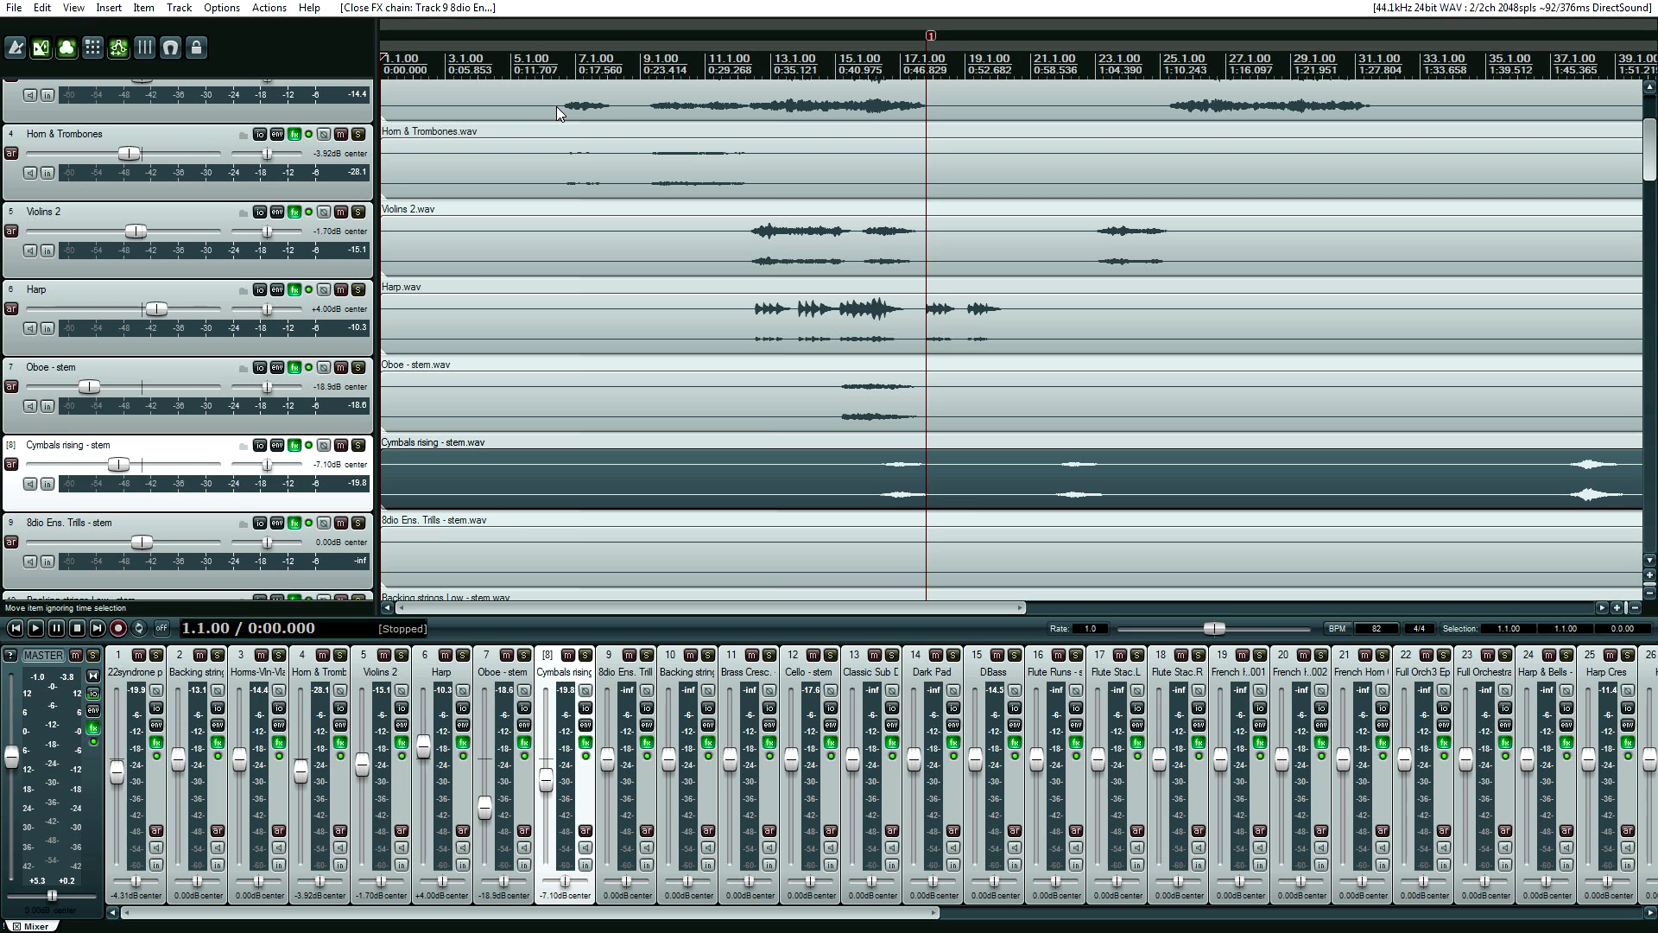
{"action": "left_click", "coordinate": [94, 729]}
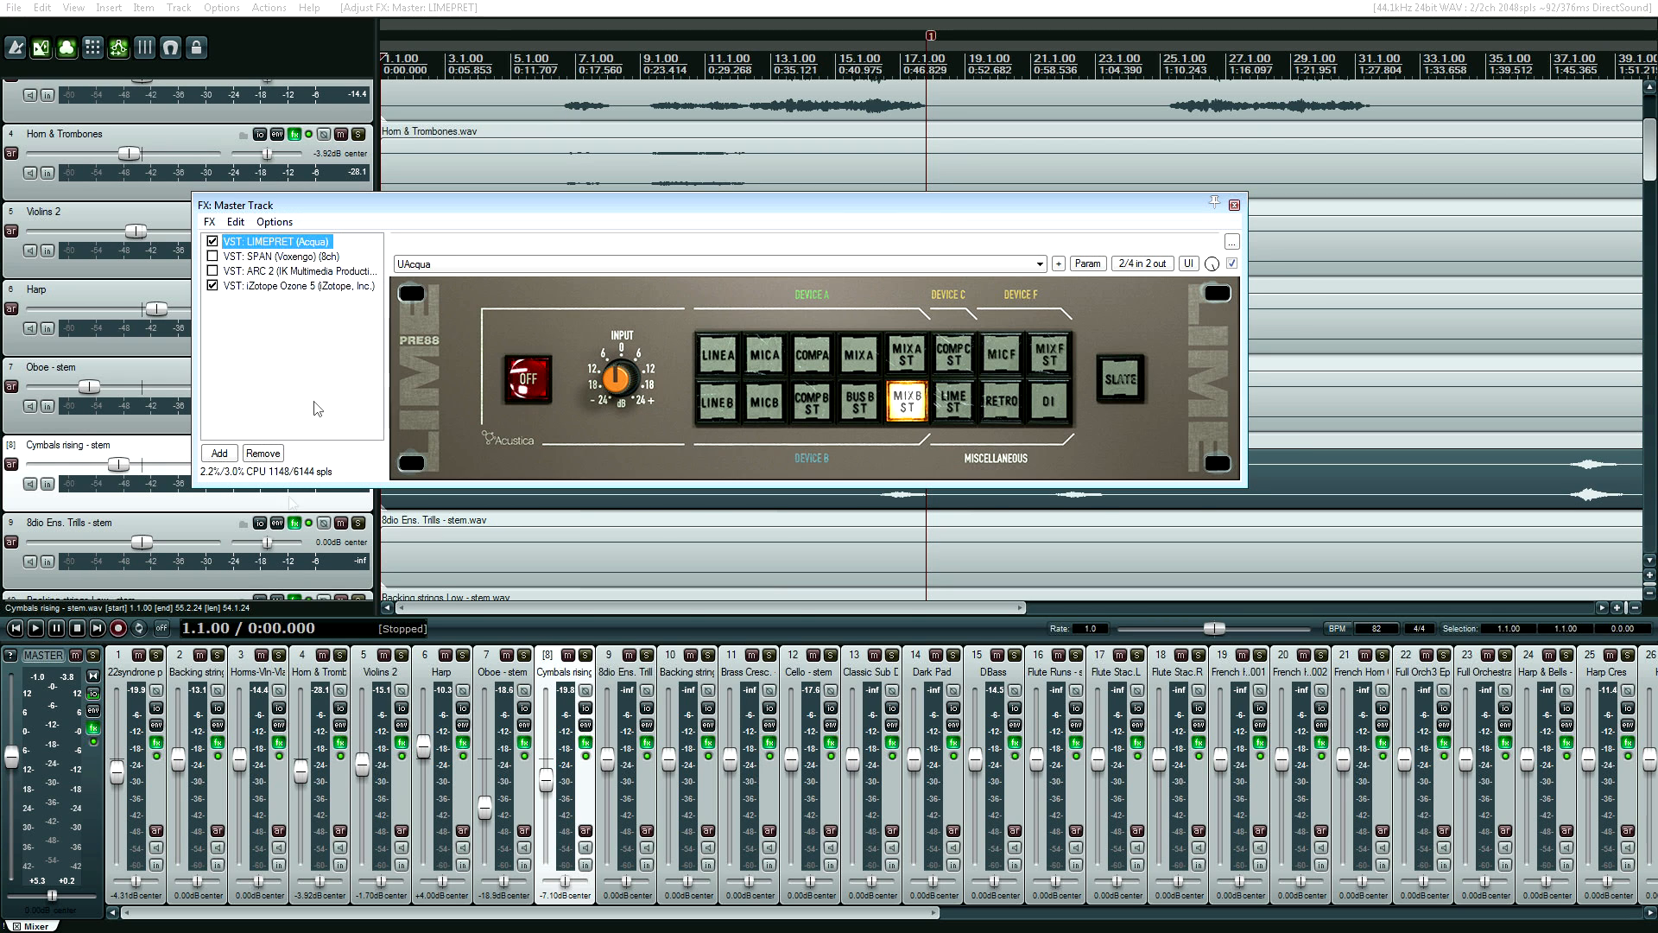
{"action": "left_click_drag", "start_coordinate": [344, 218], "coordinate": [434, 381]}
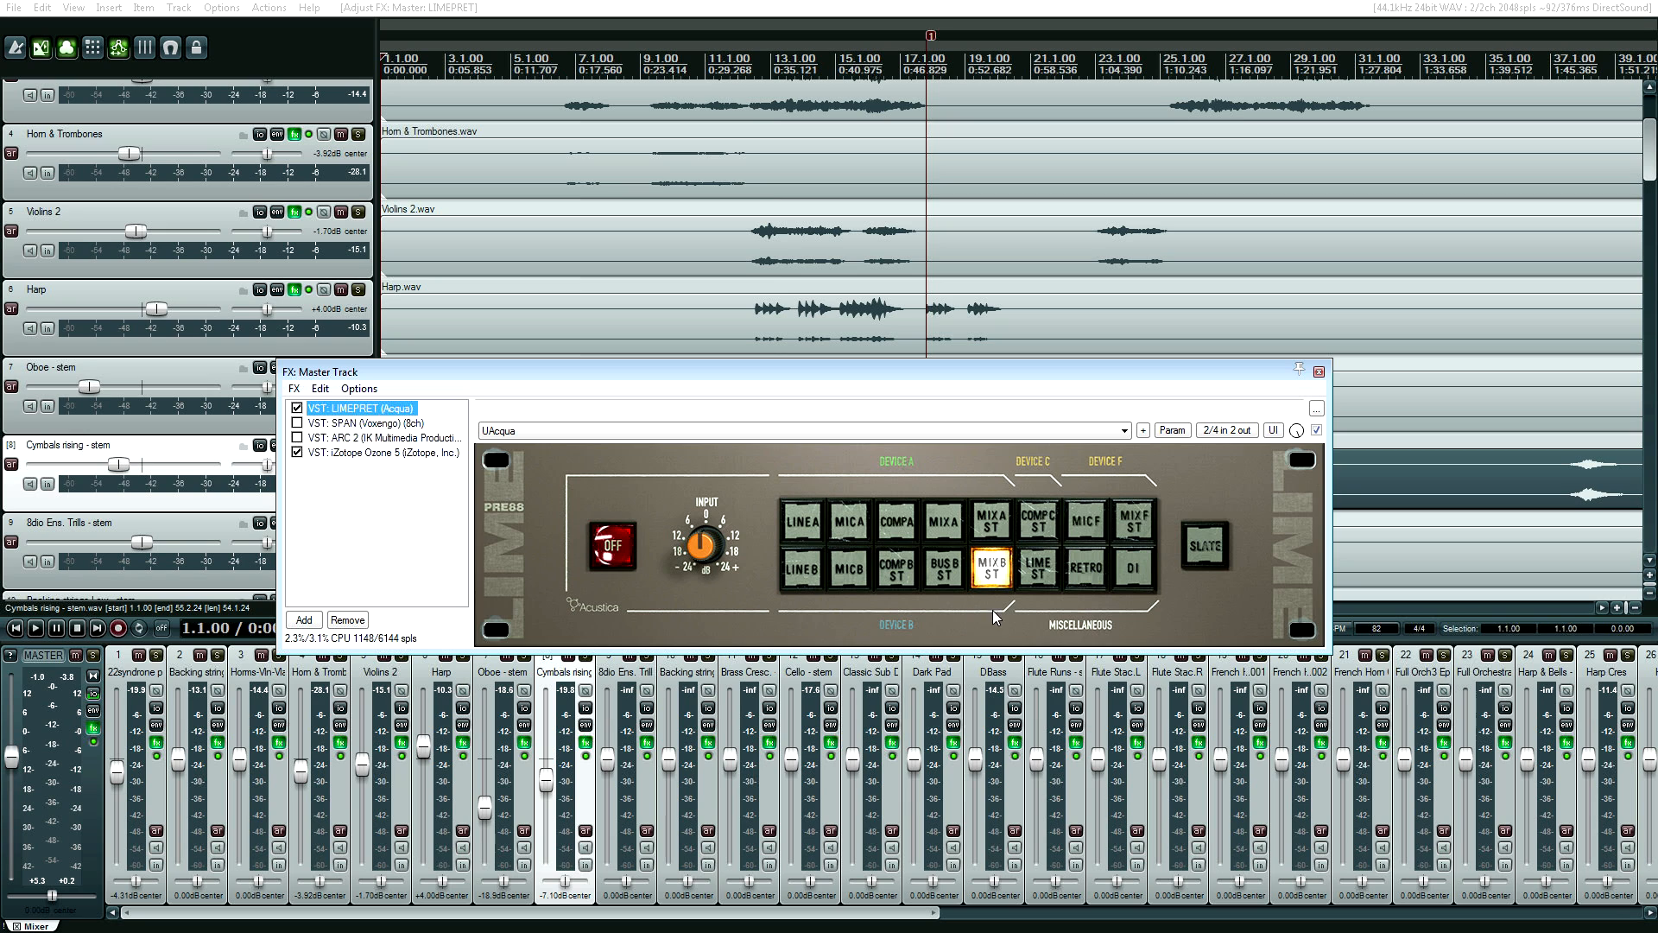
{"action": "left_click", "coordinate": [413, 453]}
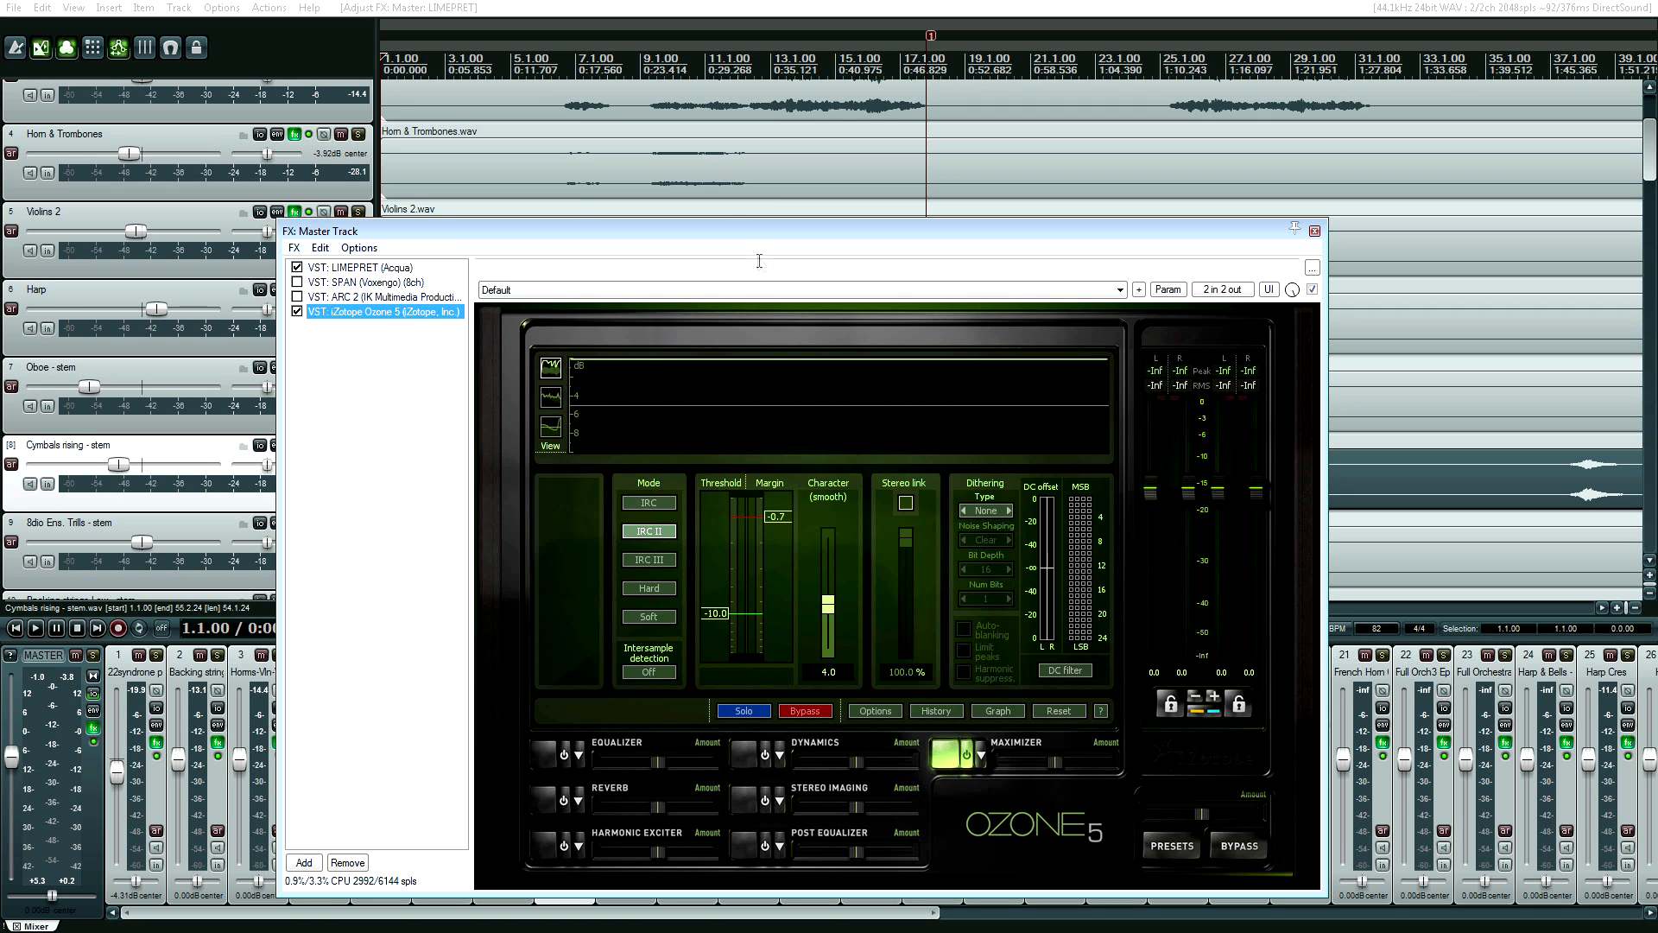
{"action": "left_click_drag", "start_coordinate": [709, 228], "coordinate": [718, 165]}
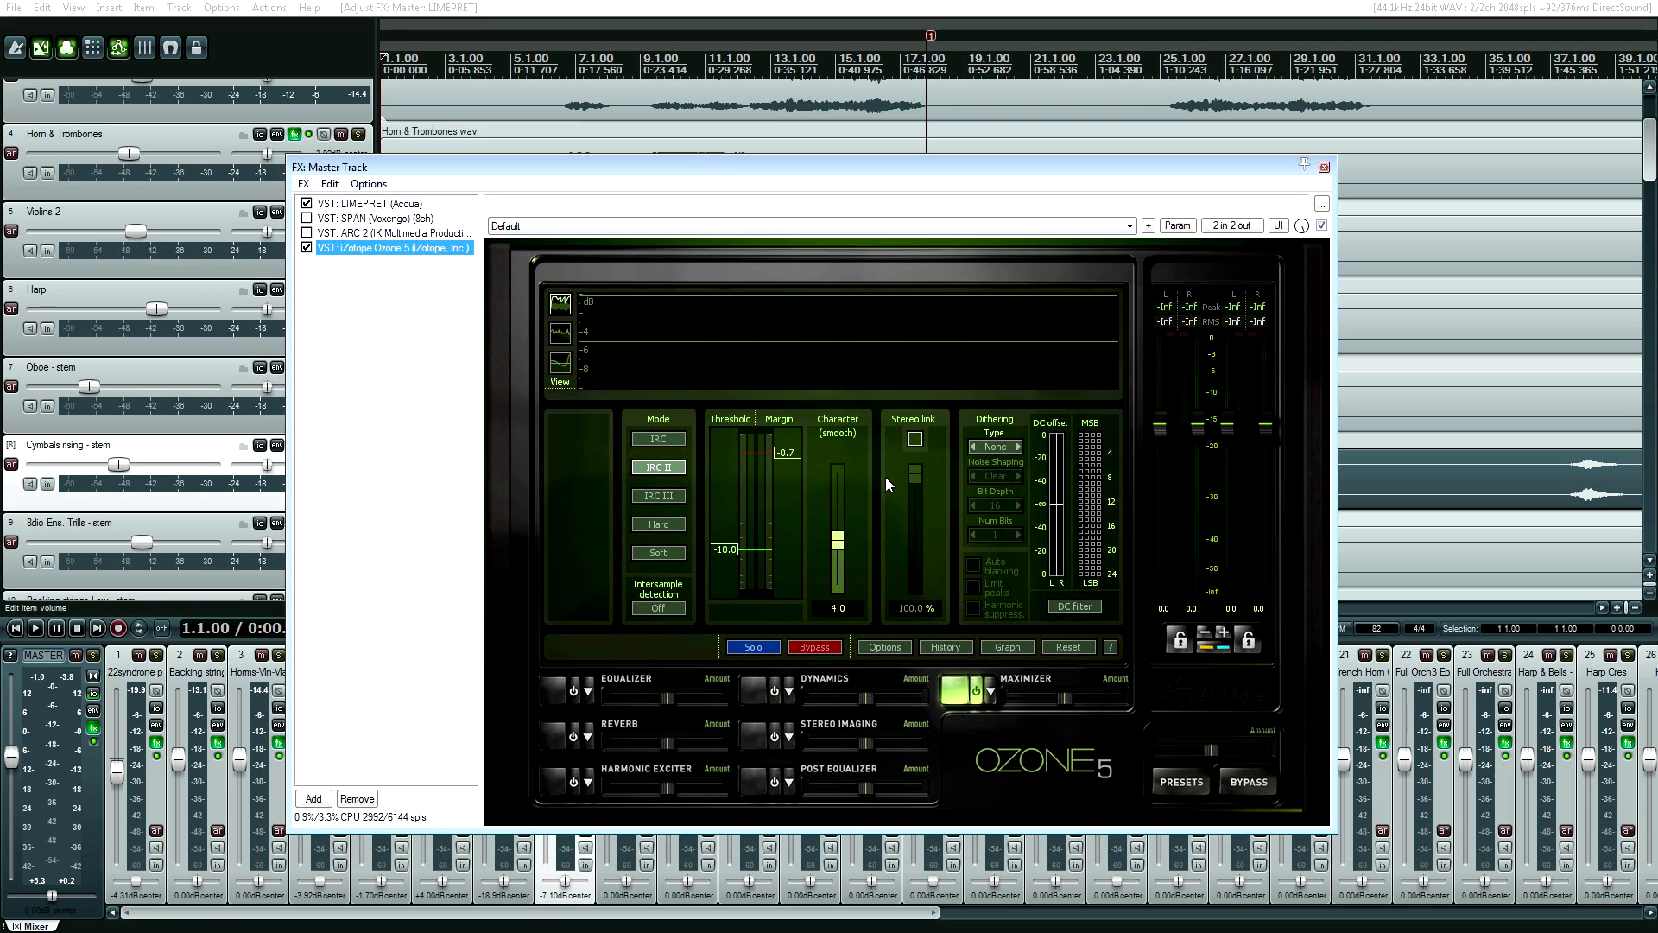
{"action": "key", "text": "space"}
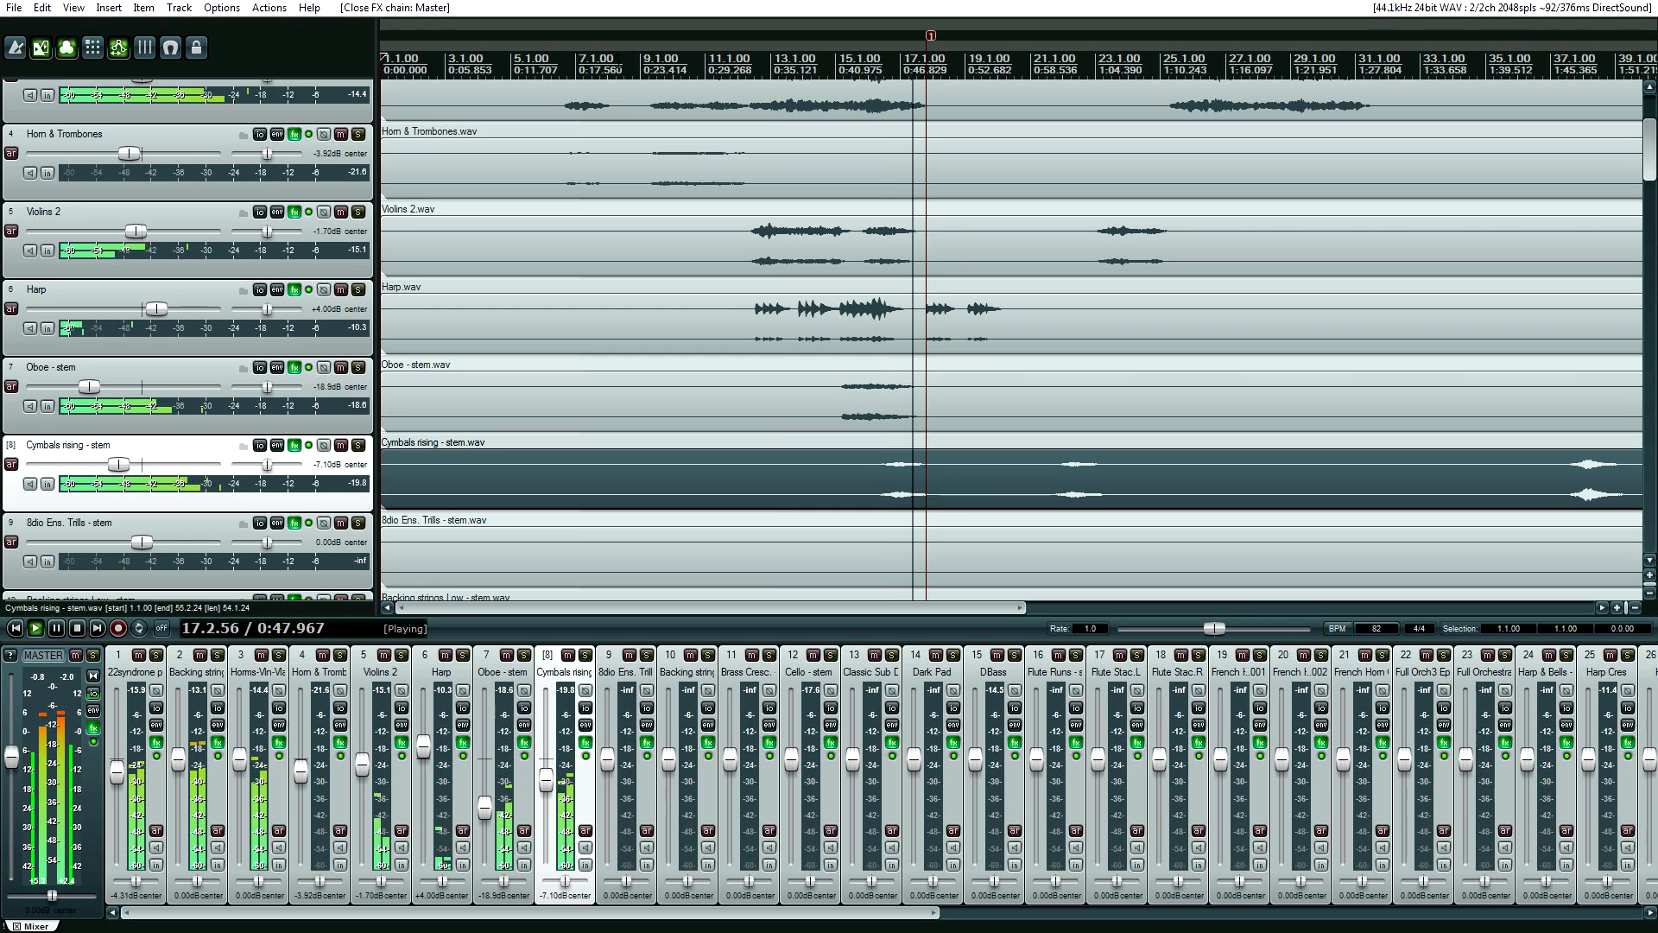
{"action": "key", "text": "space"}
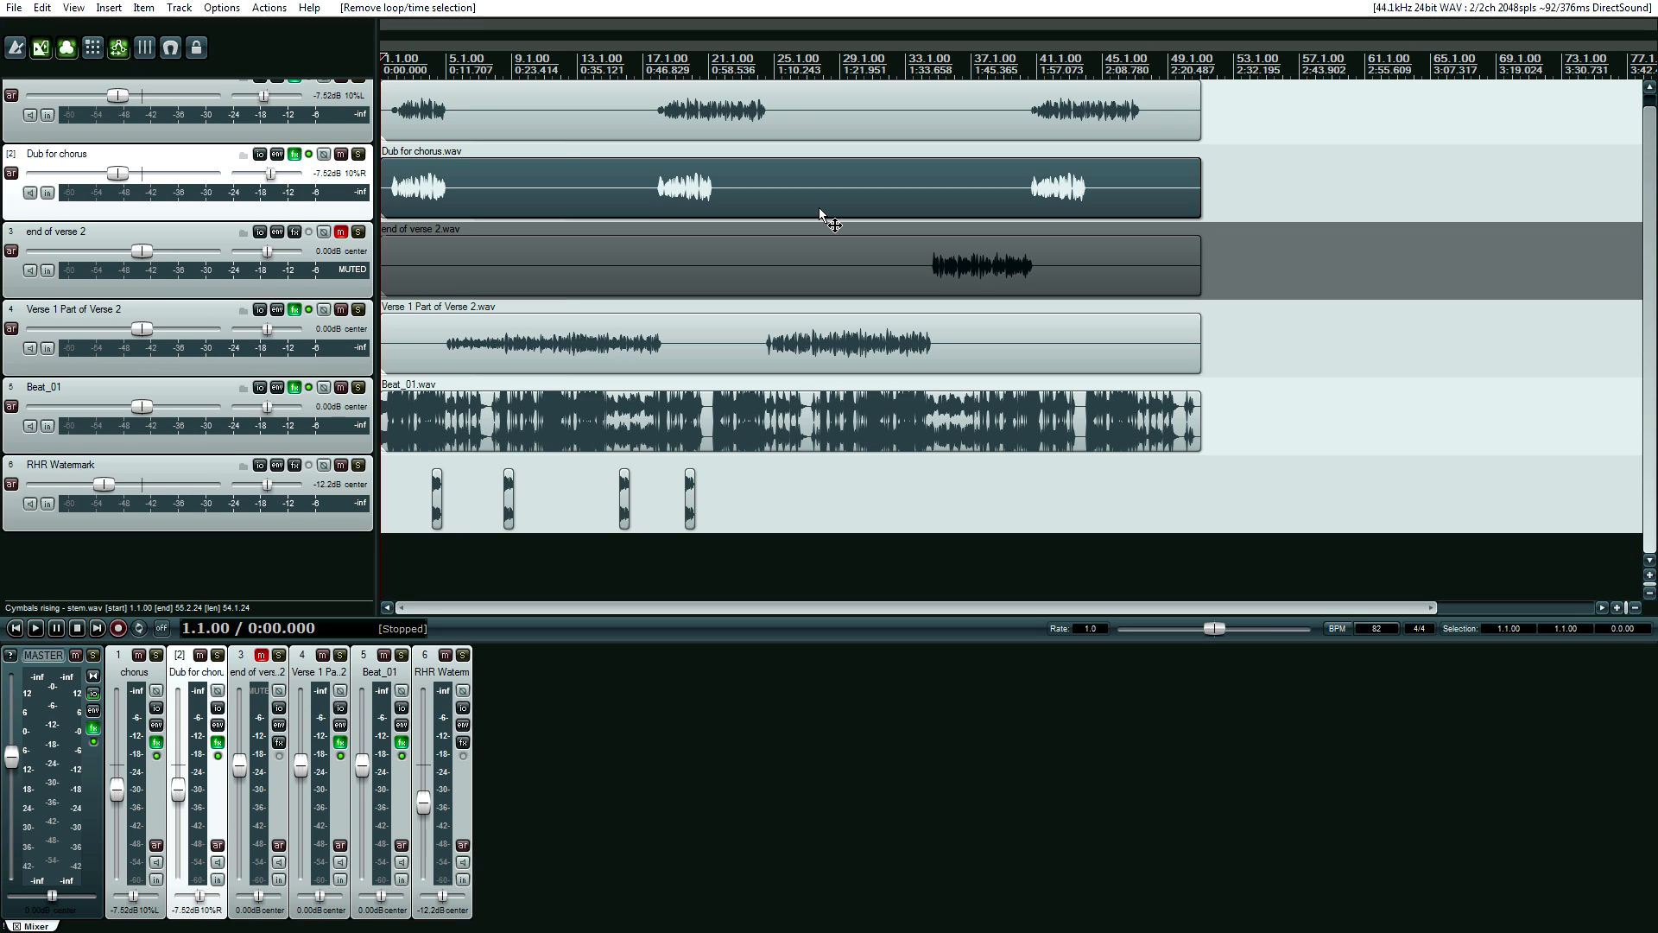
Mute the RHR Watermark track and bring the start of the chorus track into view.
{"action": "left_click", "coordinate": [341, 466]}
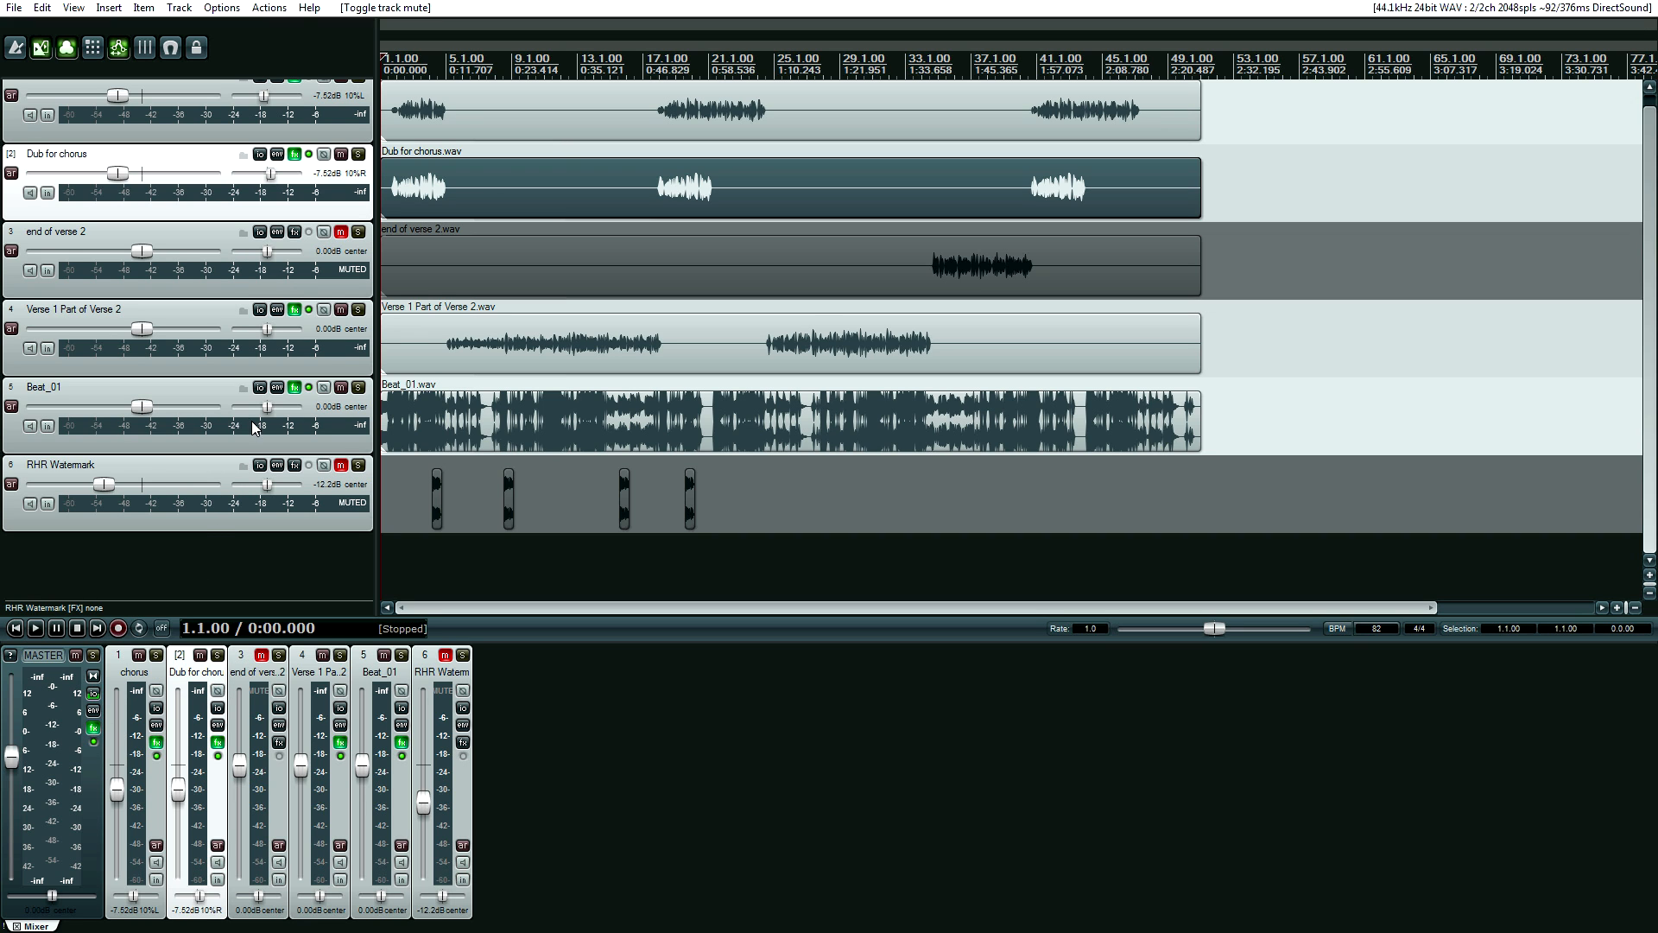
{"action": "scroll", "coordinate": [403, 324], "scroll_direction": "up", "scroll_amount": 5}
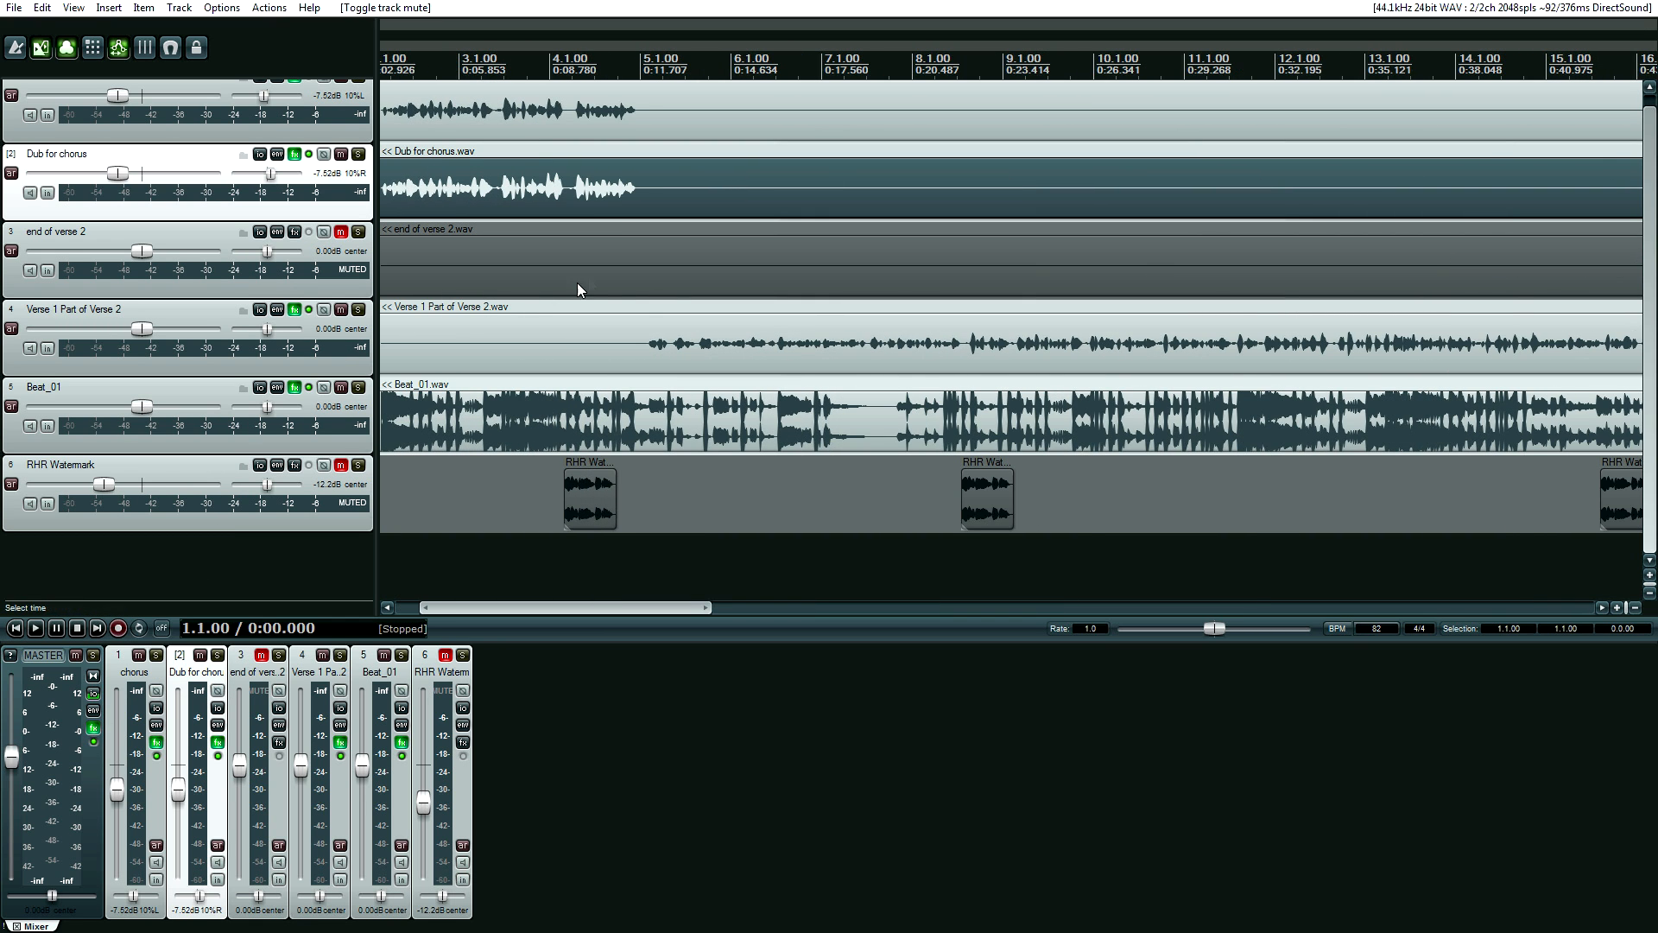
{"action": "scroll", "coordinate": [692, 272], "scroll_direction": "up", "scroll_amount": 2}
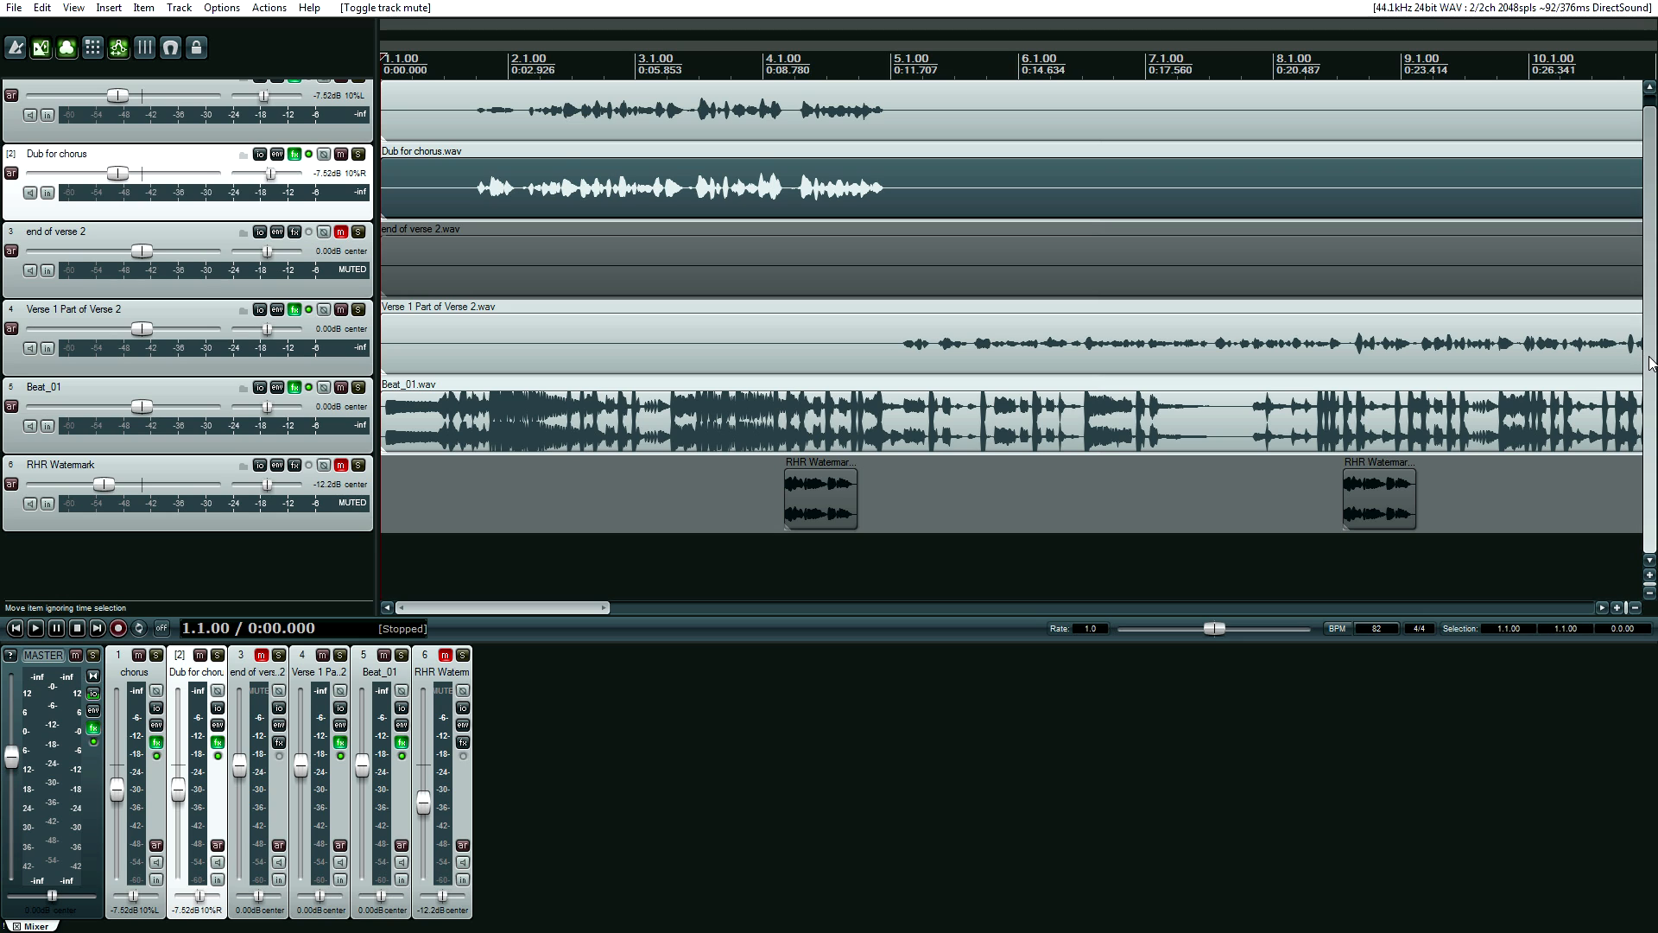
{"action": "scroll", "coordinate": [1606, 282], "scroll_direction": "up", "scroll_amount": 1}
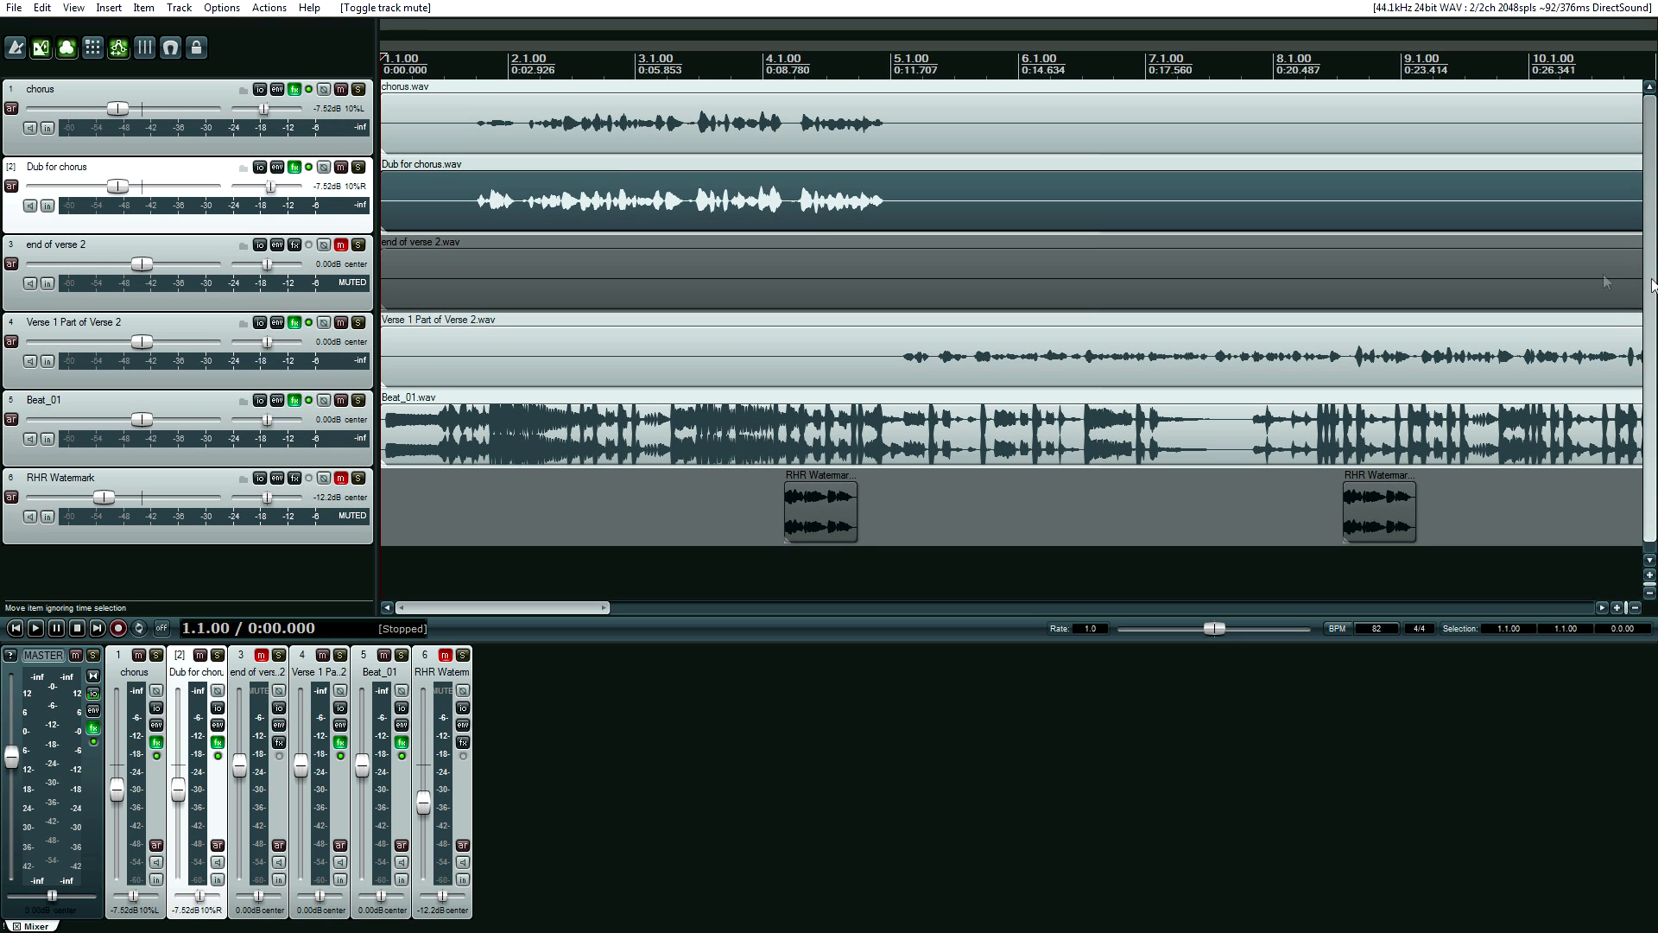
Review the two LIMEPRET, LIMEEQT and two LIMEBUST plugin settings in the chorus track's effects chain.
{"action": "left_click", "coordinate": [297, 95]}
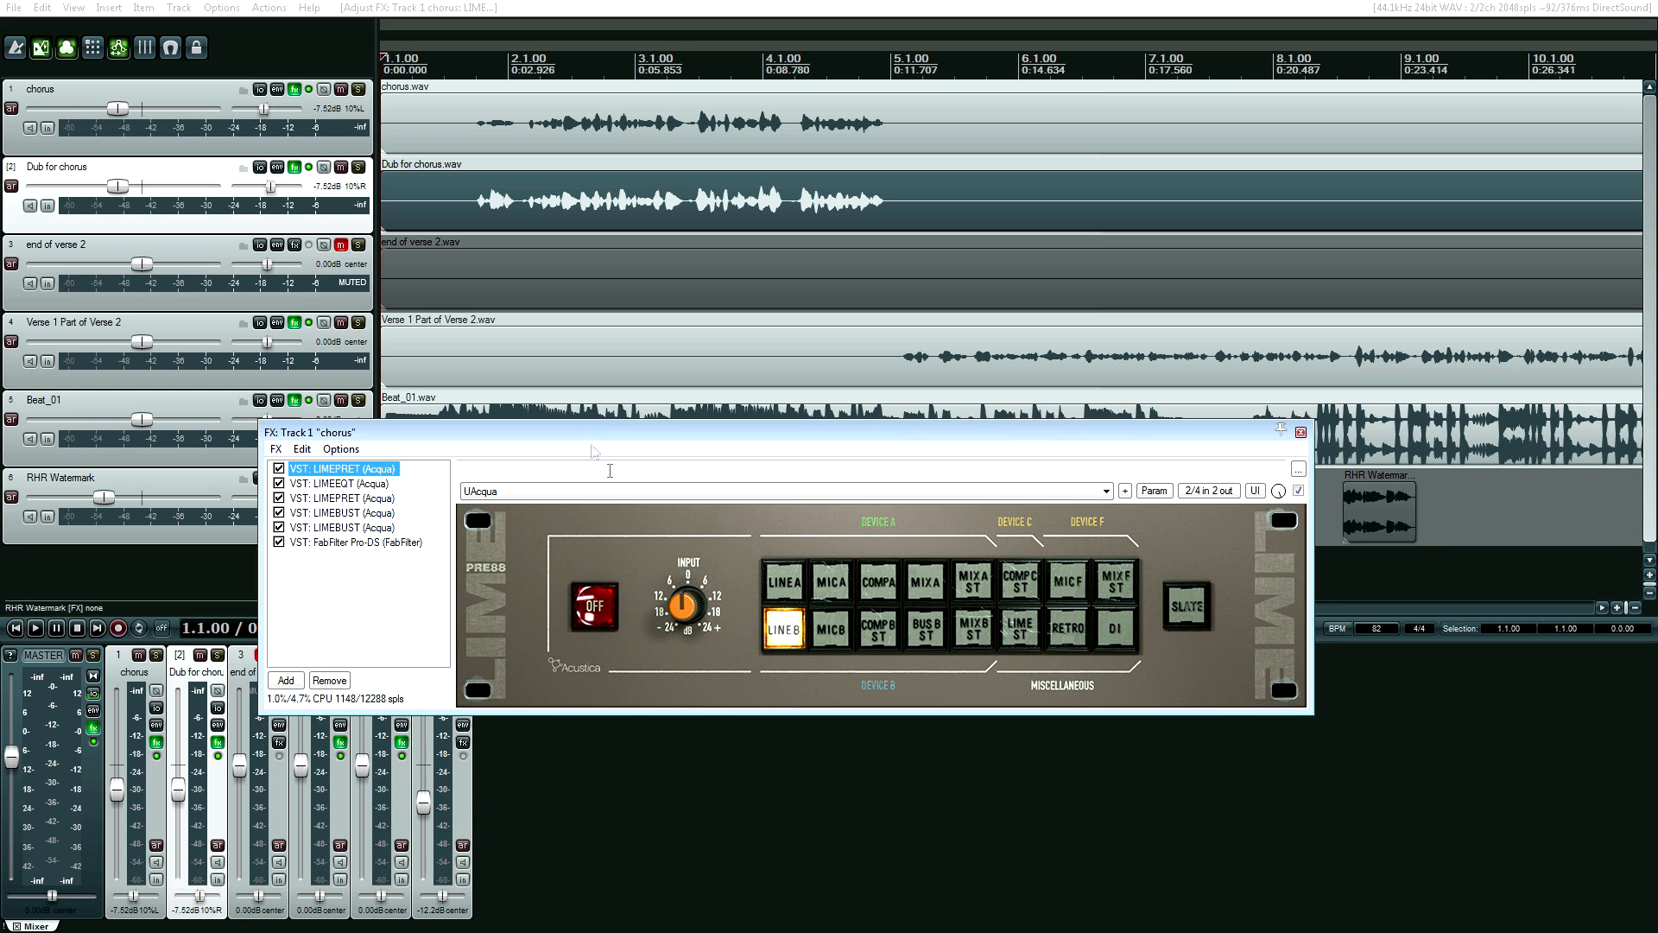
{"action": "left_click", "coordinate": [352, 485]}
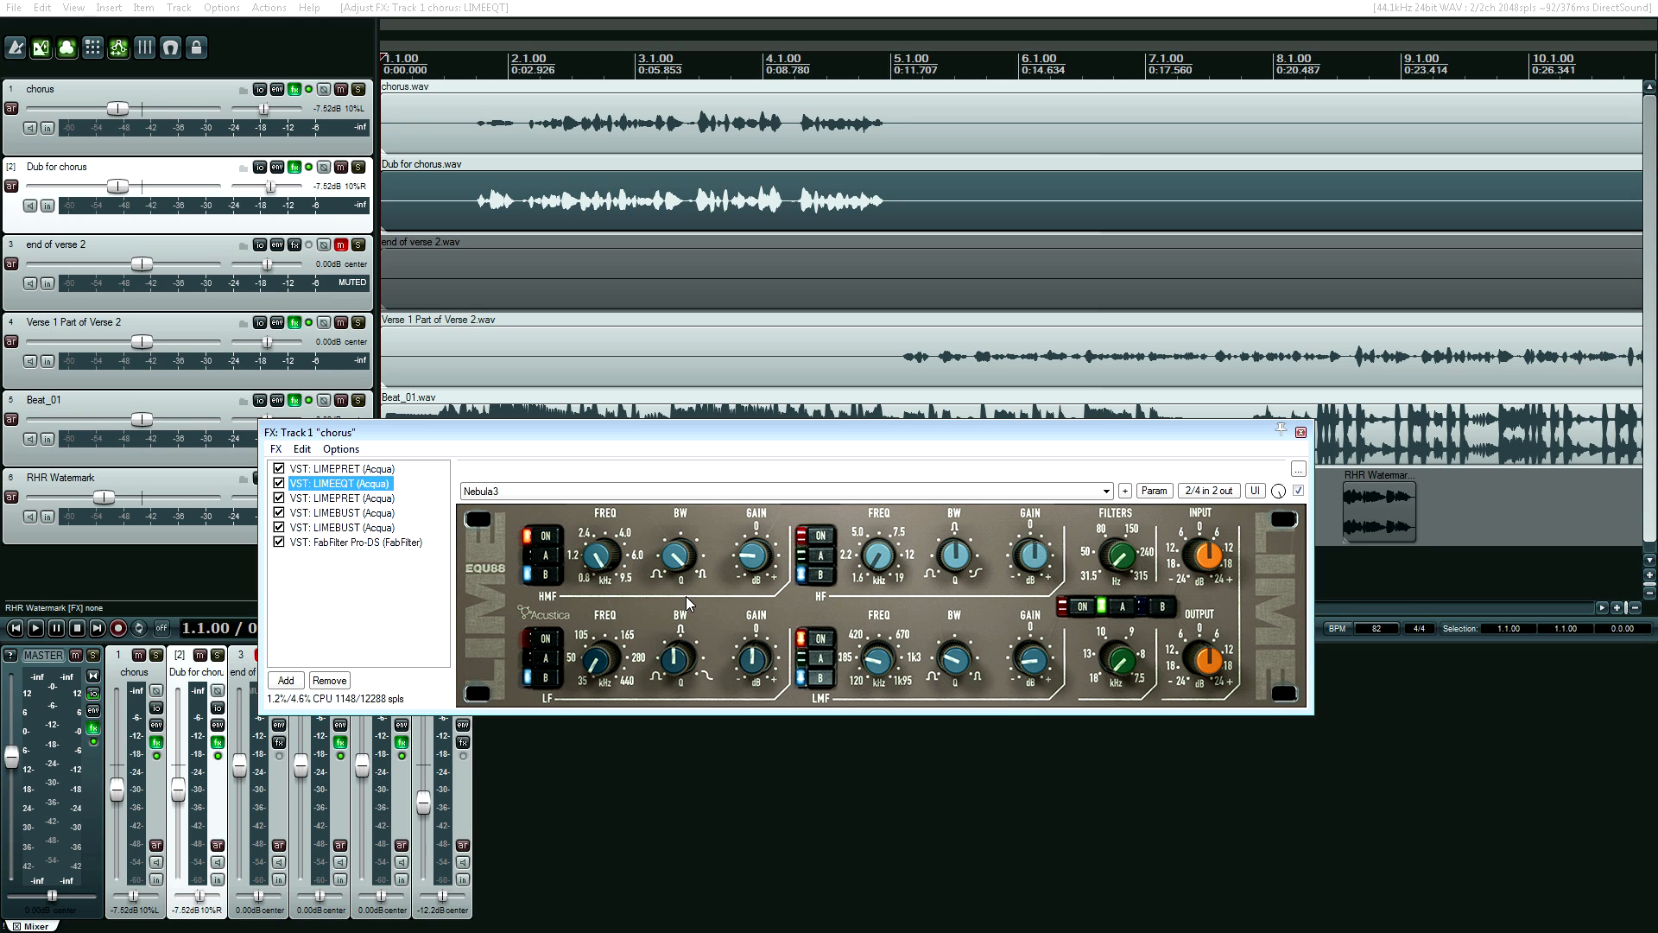
{"action": "left_click", "coordinate": [343, 499]}
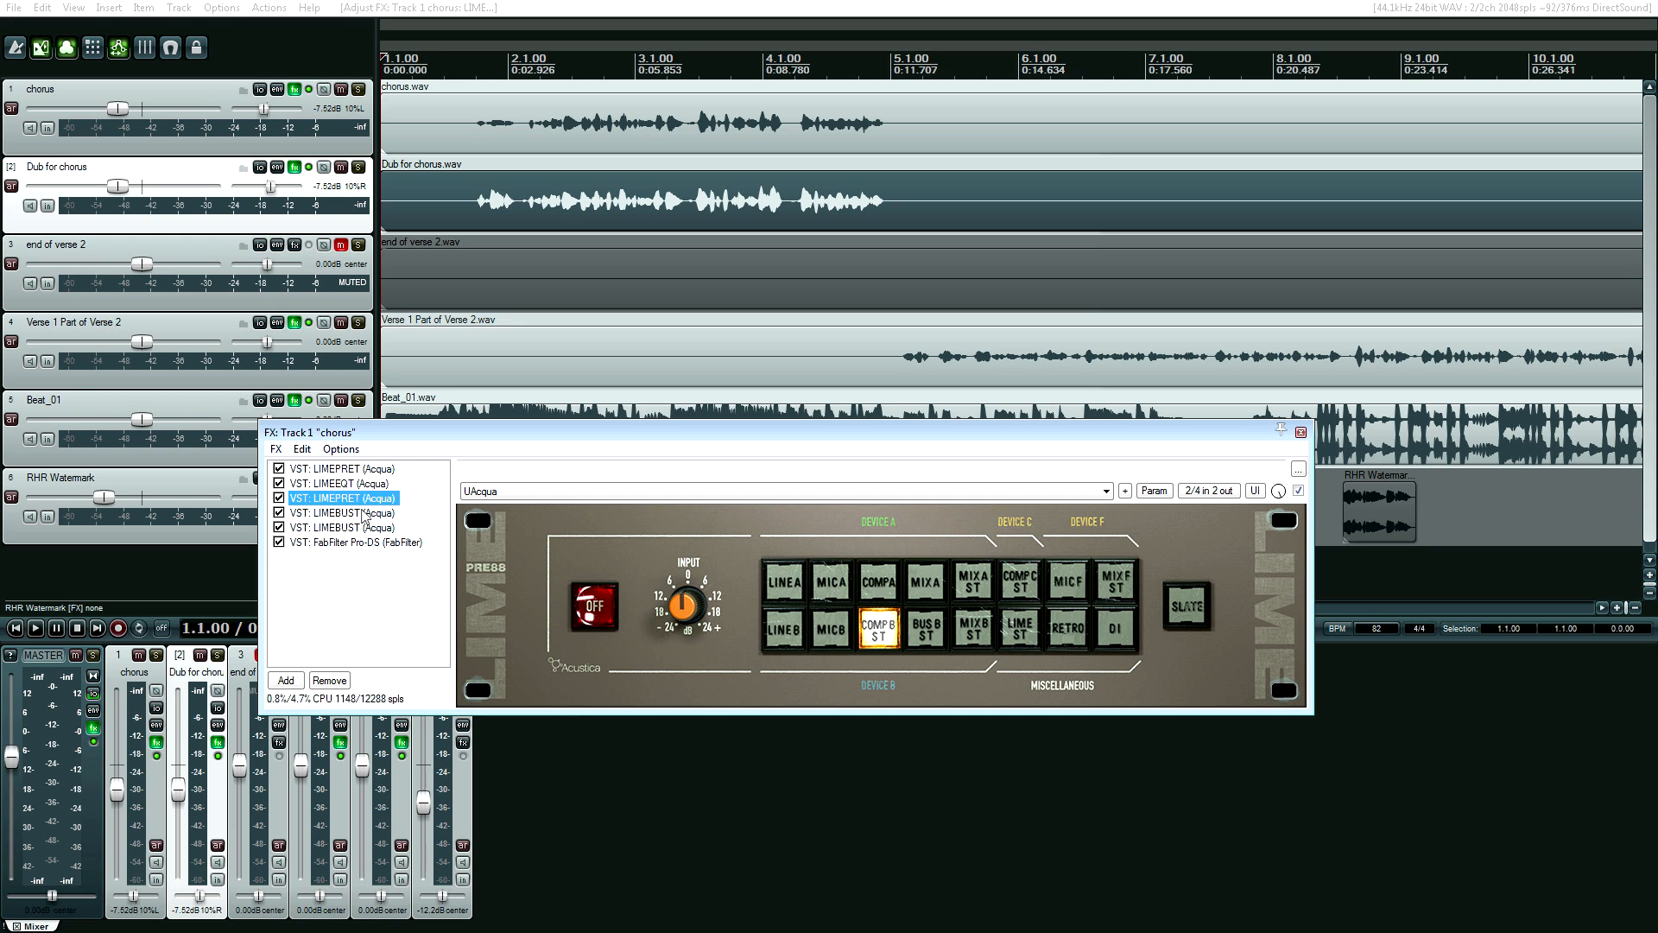
{"action": "left_click", "coordinate": [362, 514]}
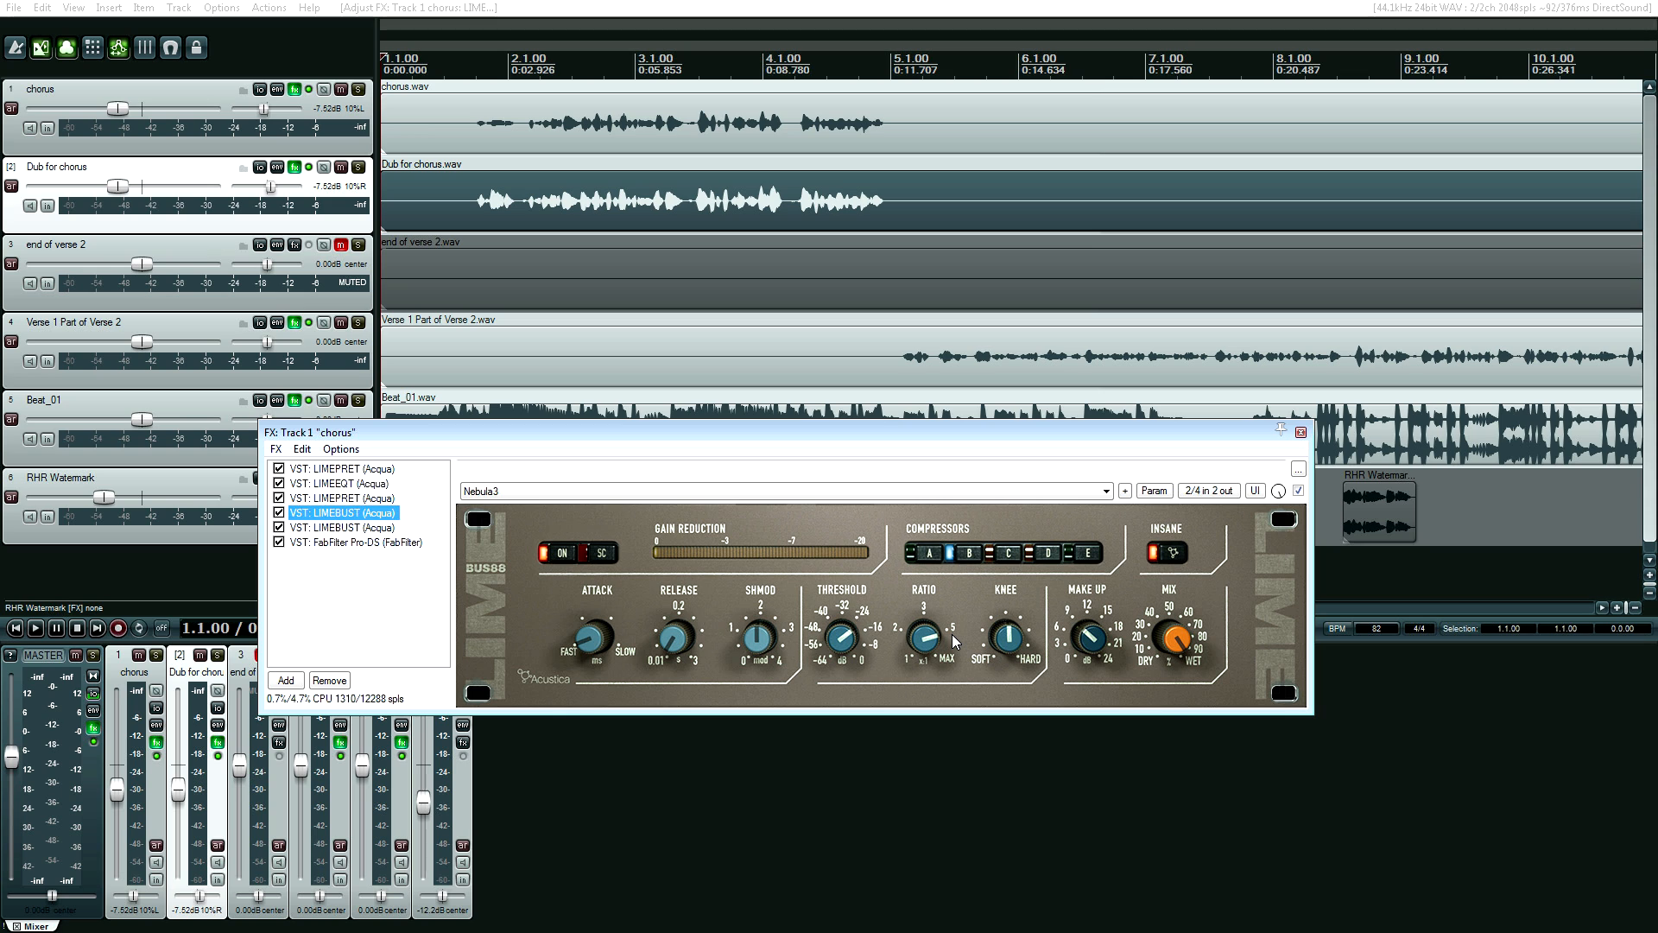
{"action": "key", "text": "Down"}
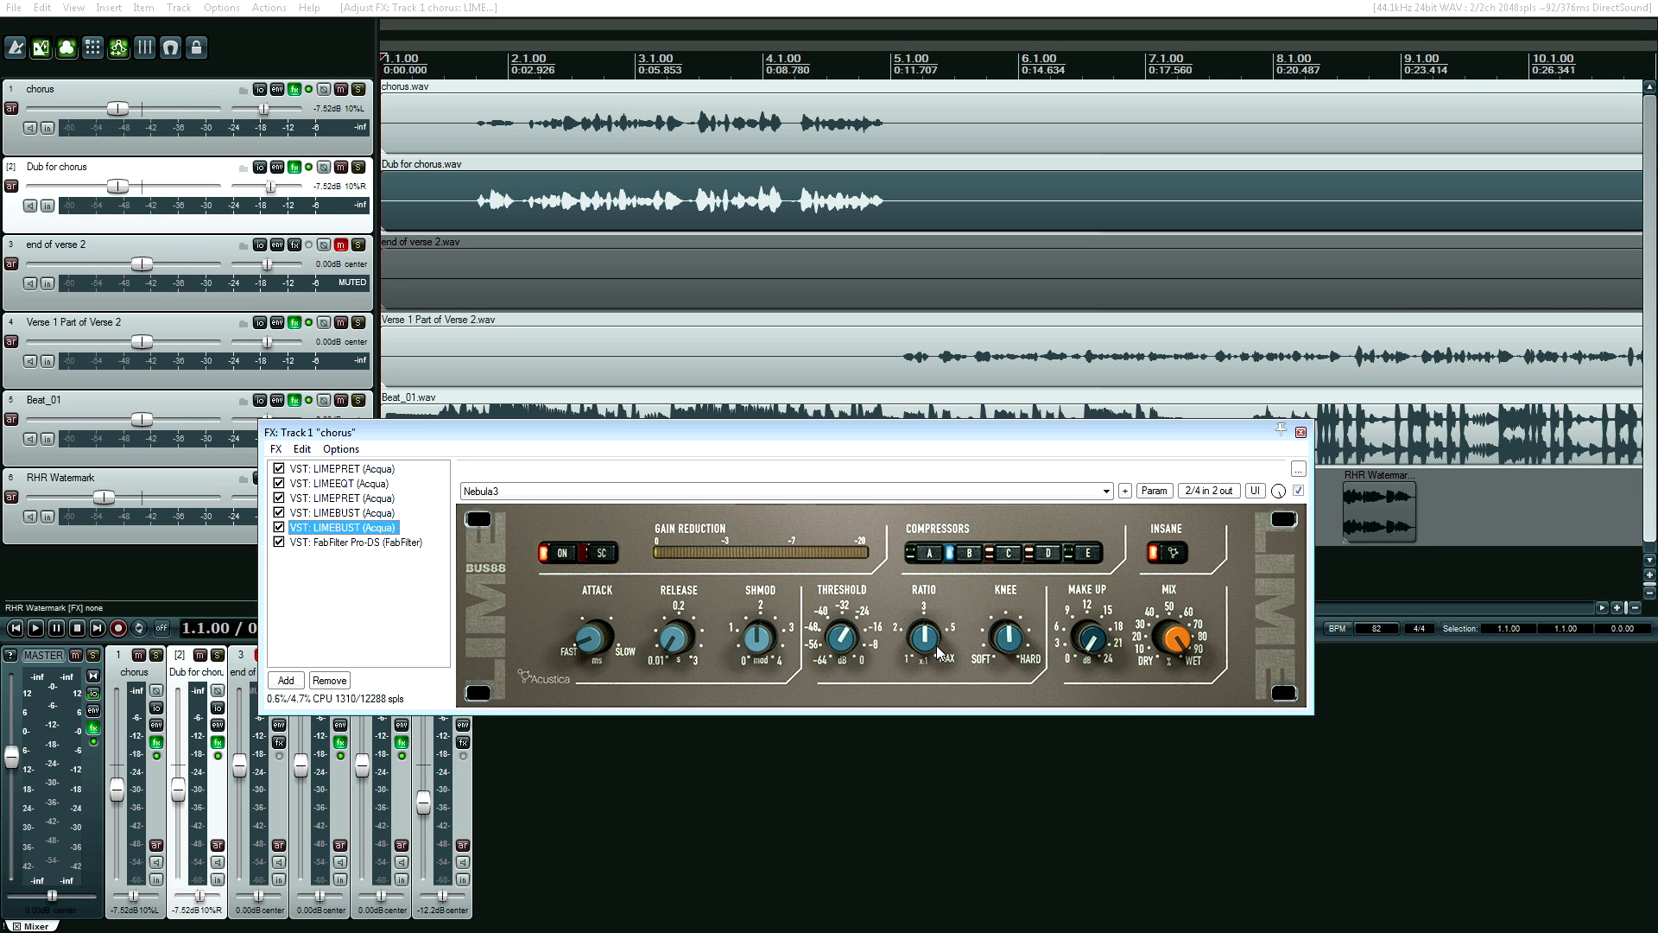
{"action": "key", "text": "Up"}
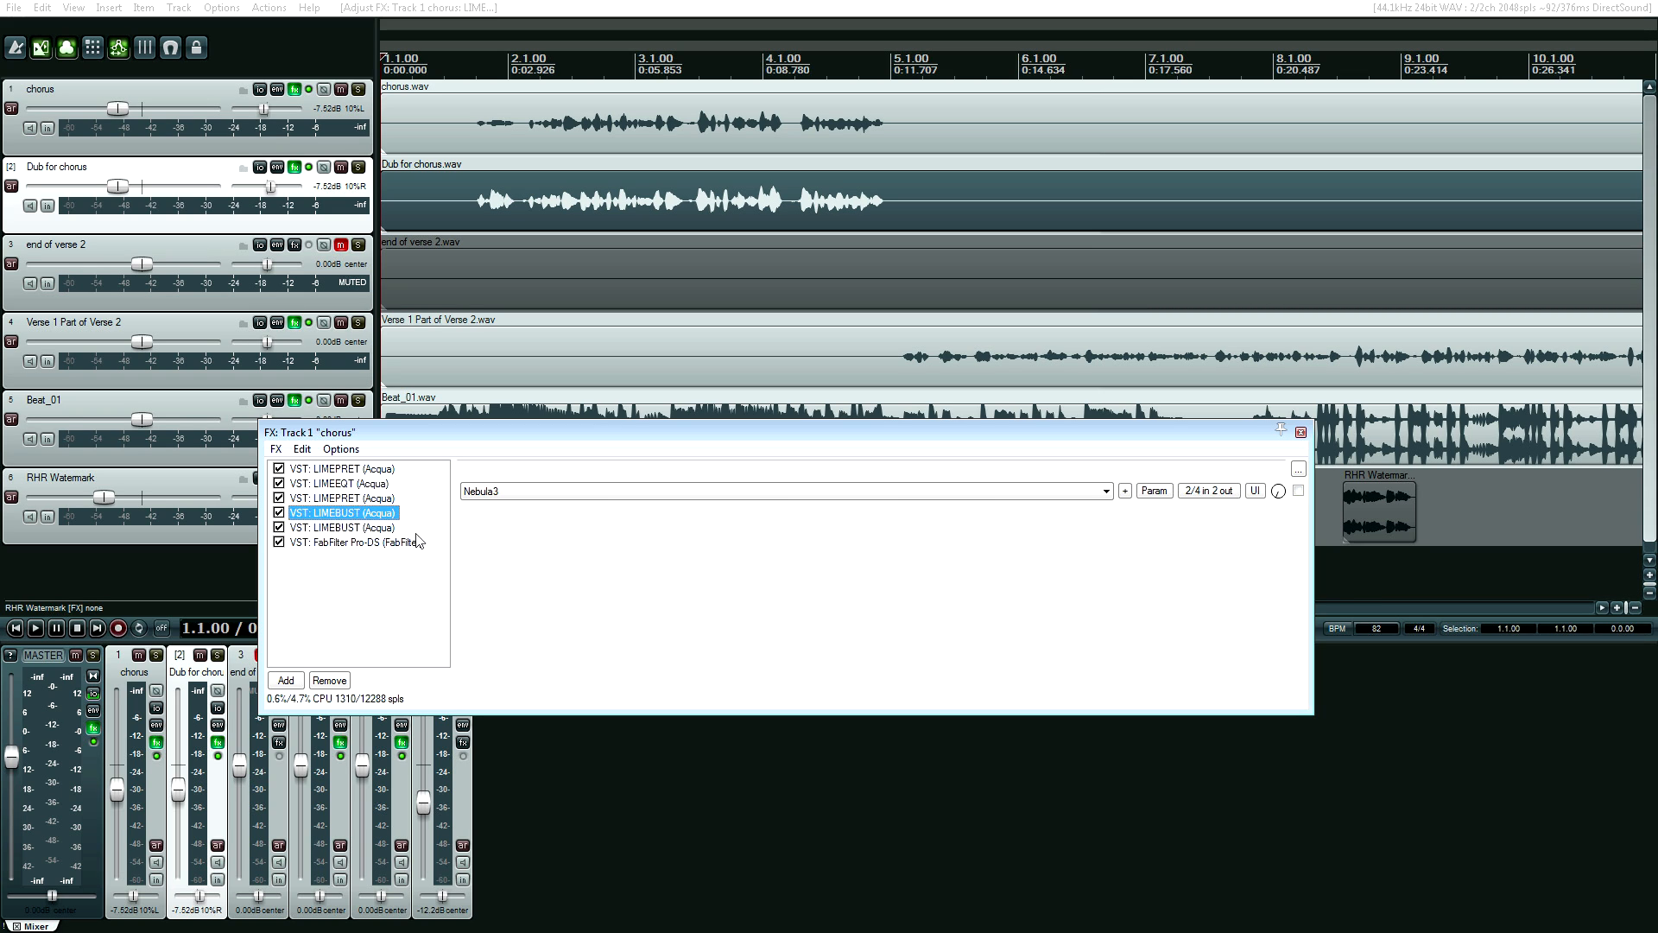
Solo the chorus track and audition its processed vocal from the first phrase near the end of bar 1.
{"action": "left_click", "coordinate": [483, 140]}
{"action": "left_click", "coordinate": [359, 90]}
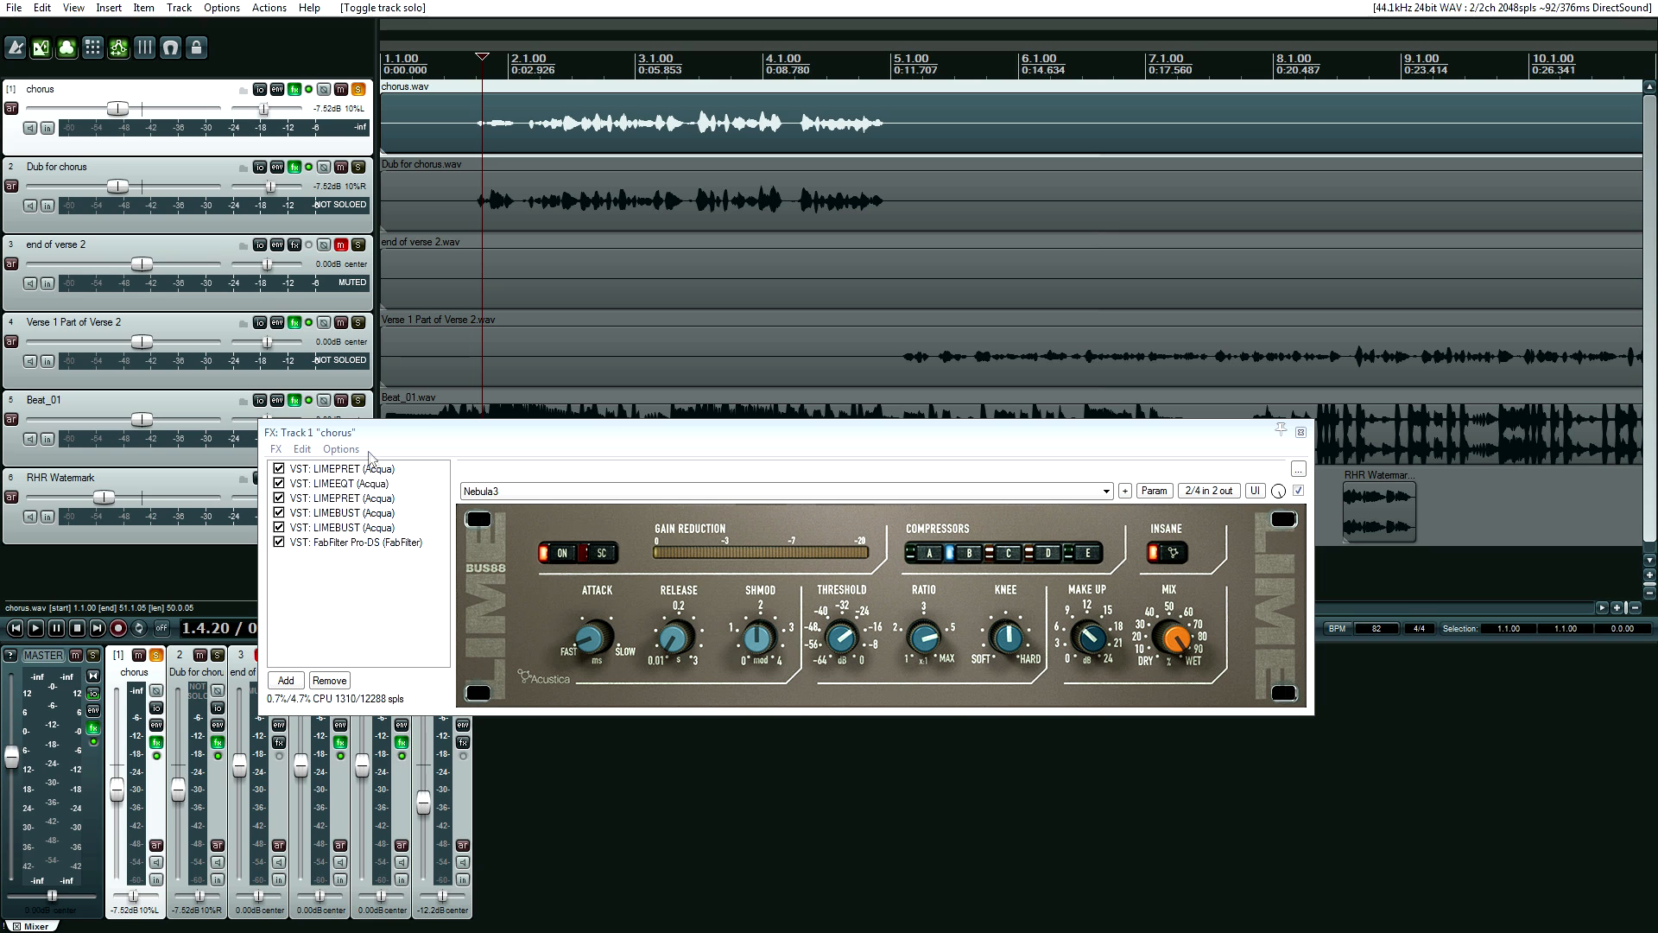
{"action": "key", "text": "space"}
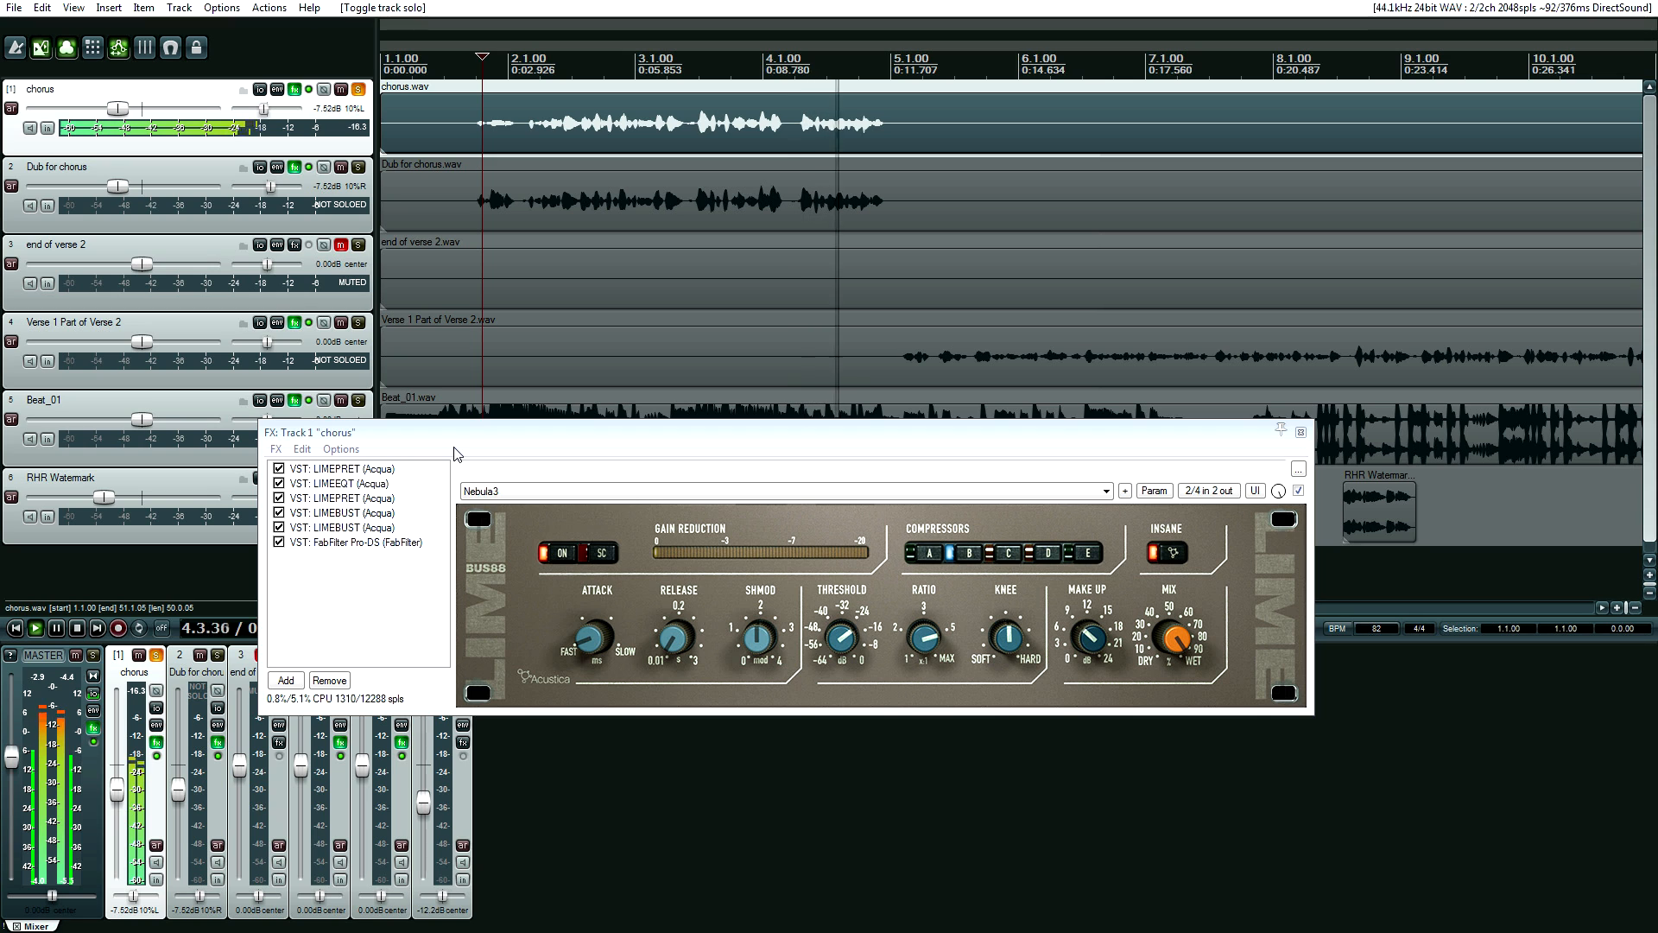
{"action": "key", "text": "space"}
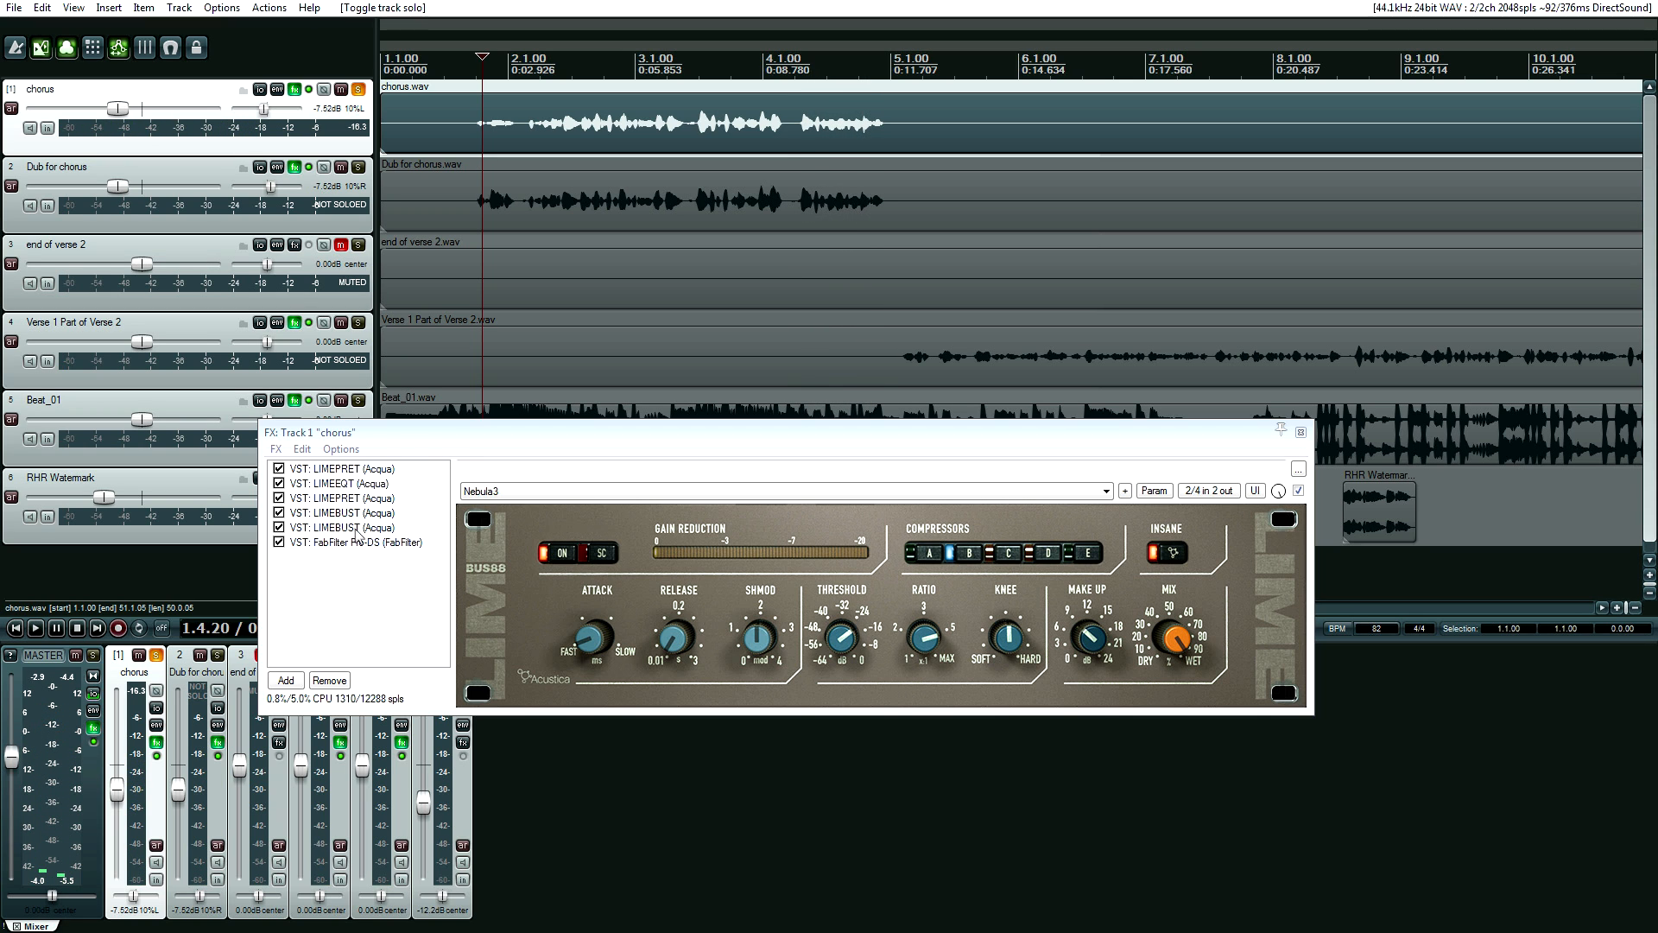
Show the second LIMEBUST compressor in the chorus track's effects chain and audition the soloed vocal from the start of bar 2.
{"action": "left_click", "coordinate": [356, 528]}
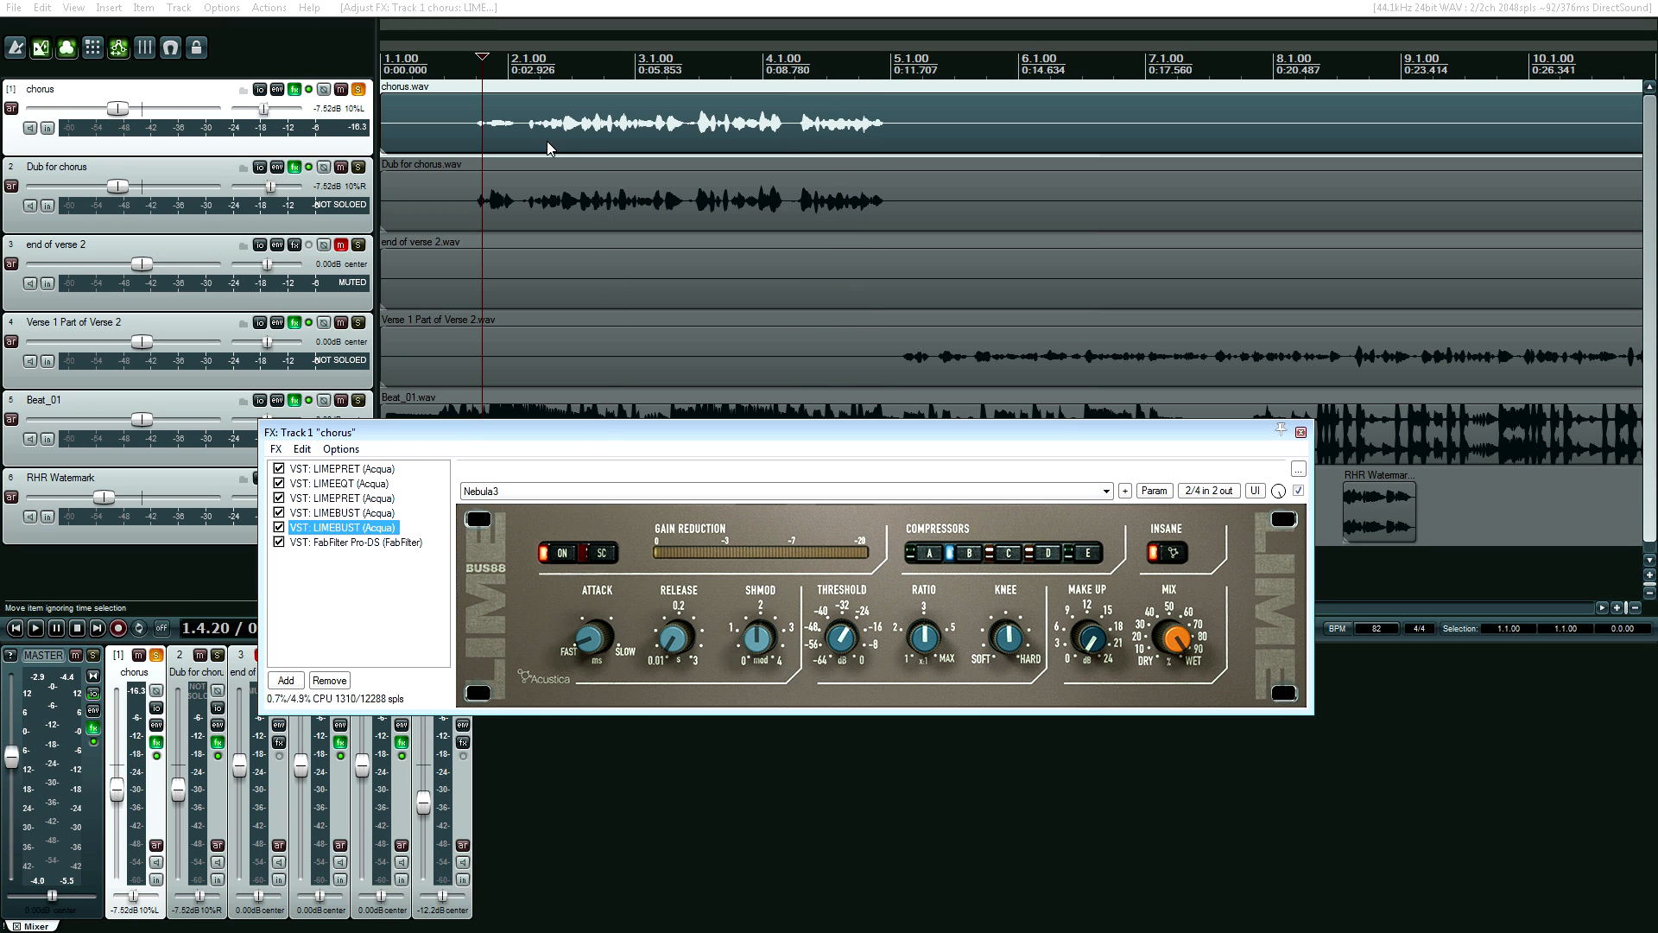
{"action": "left_click", "coordinate": [526, 131]}
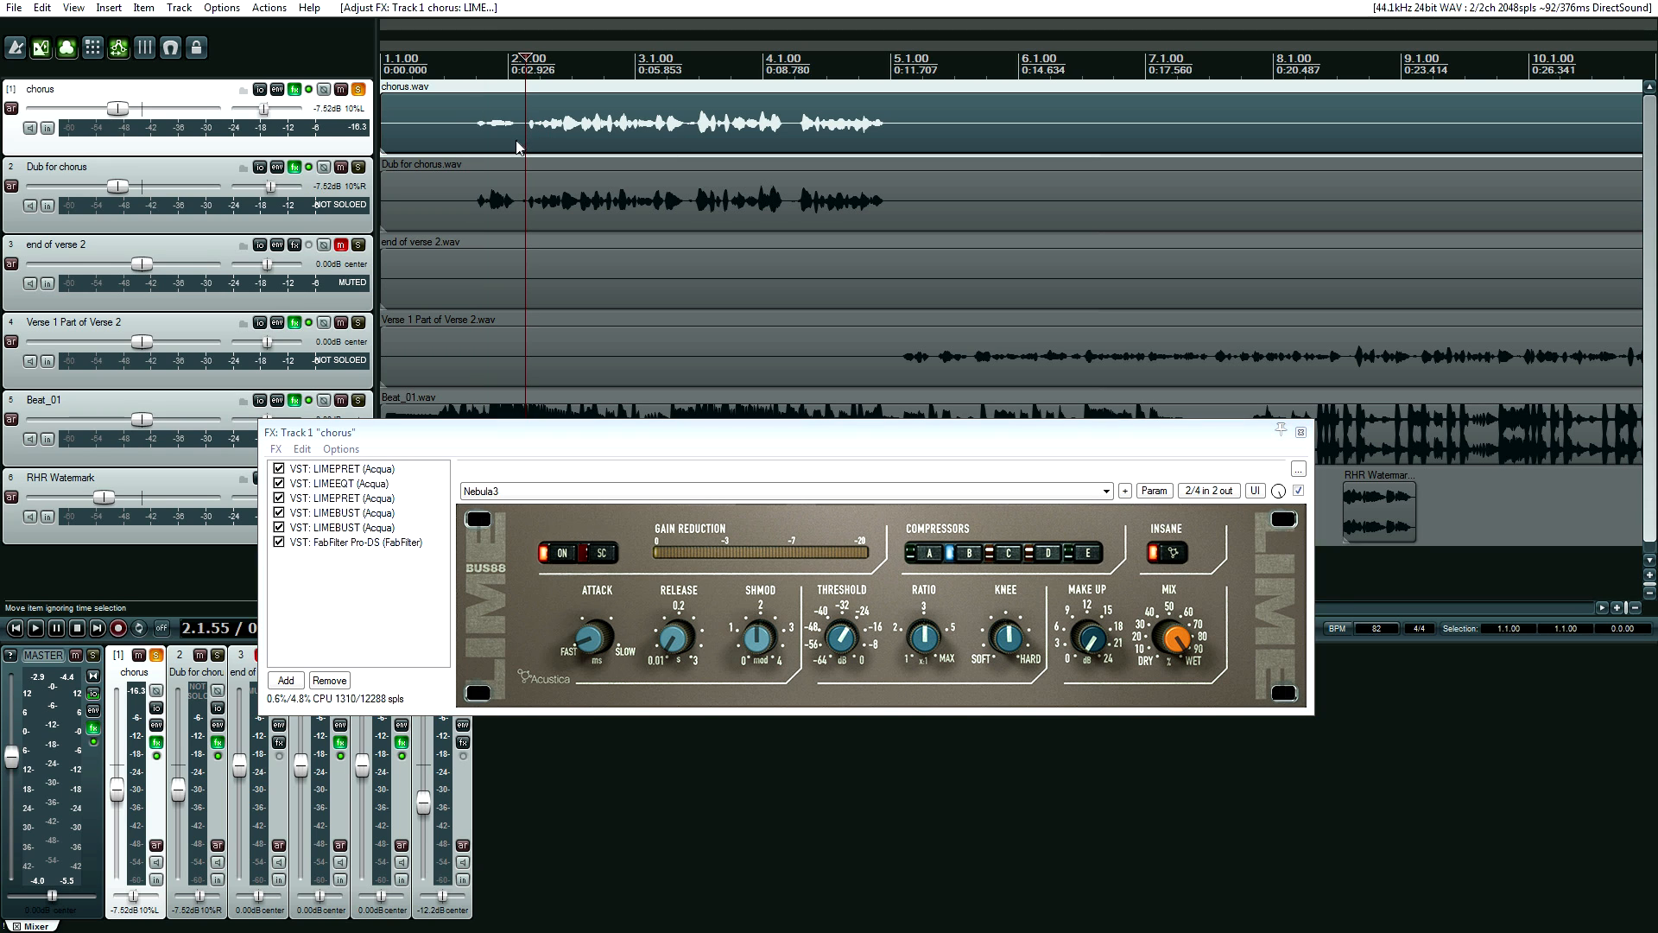
{"action": "key", "text": "space"}
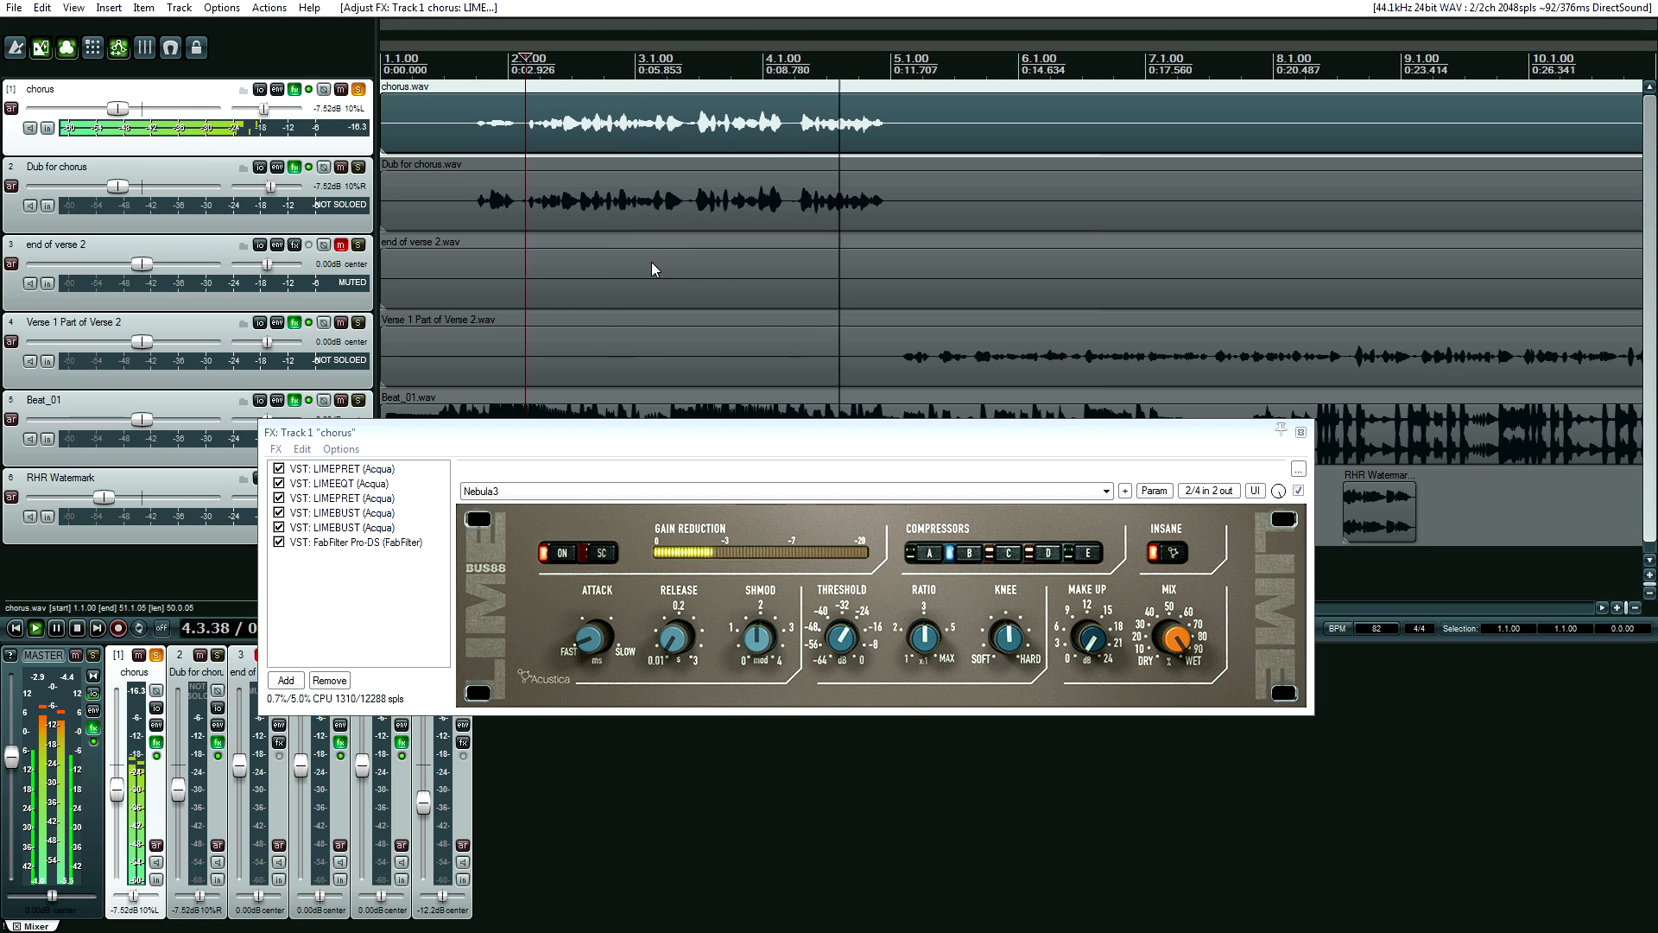
{"action": "key", "text": "space"}
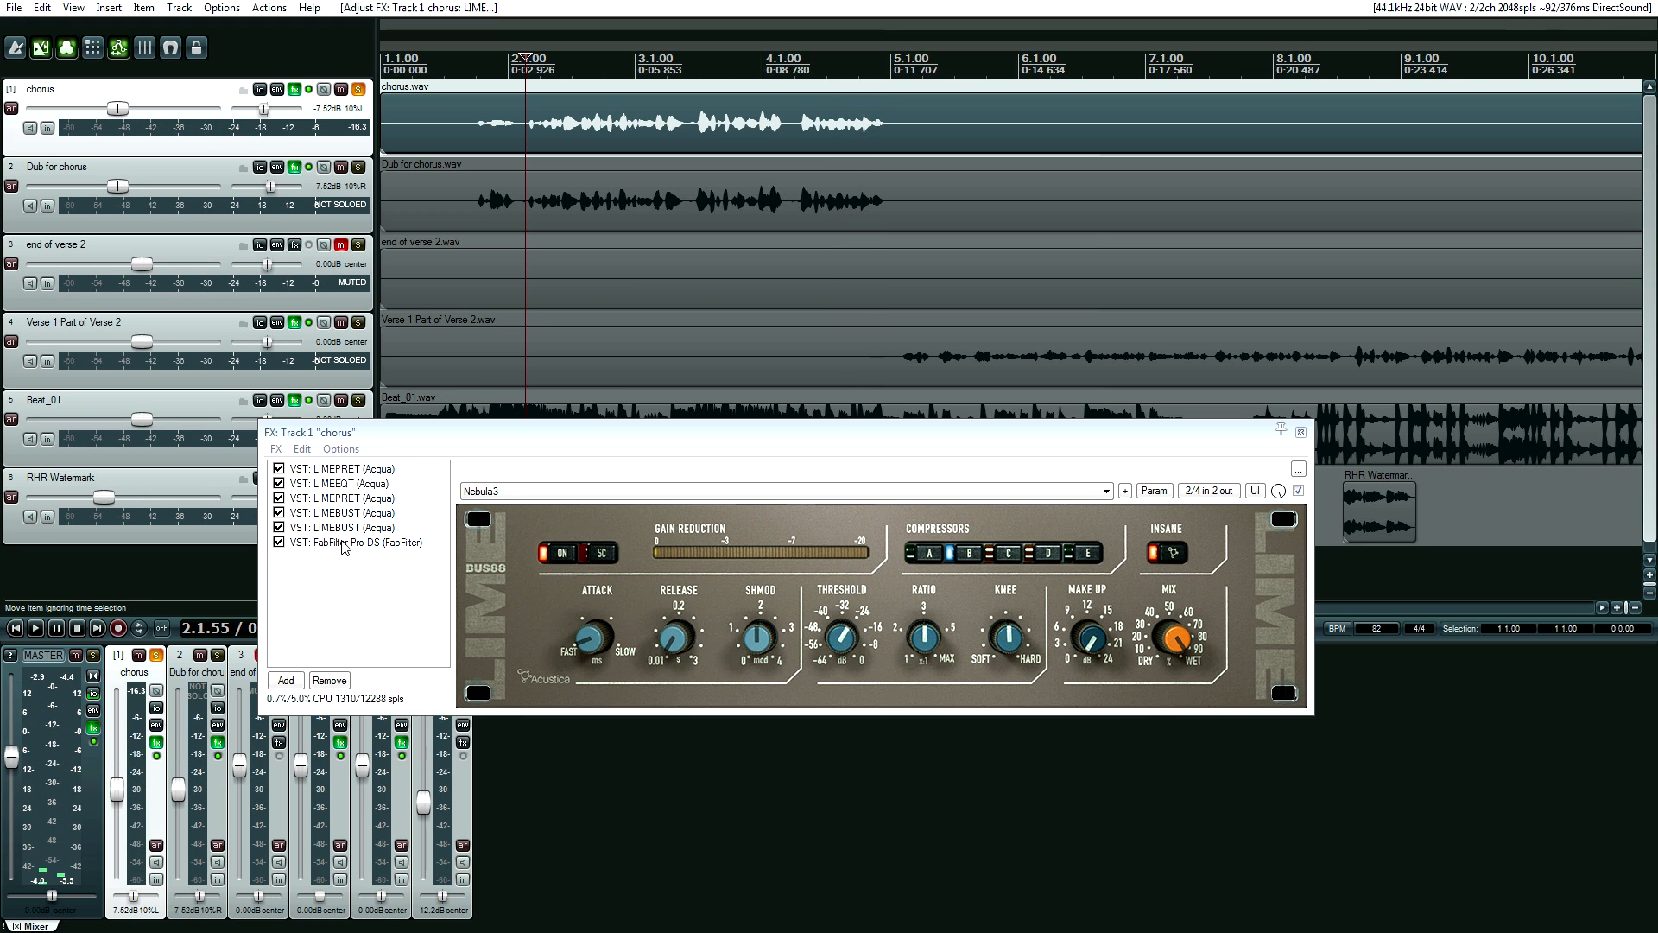
Review the FabFilter Pro-DS and first LIMEPRET settings in the chorus track's effects chain, and close the chain.
{"action": "left_click", "coordinate": [343, 543]}
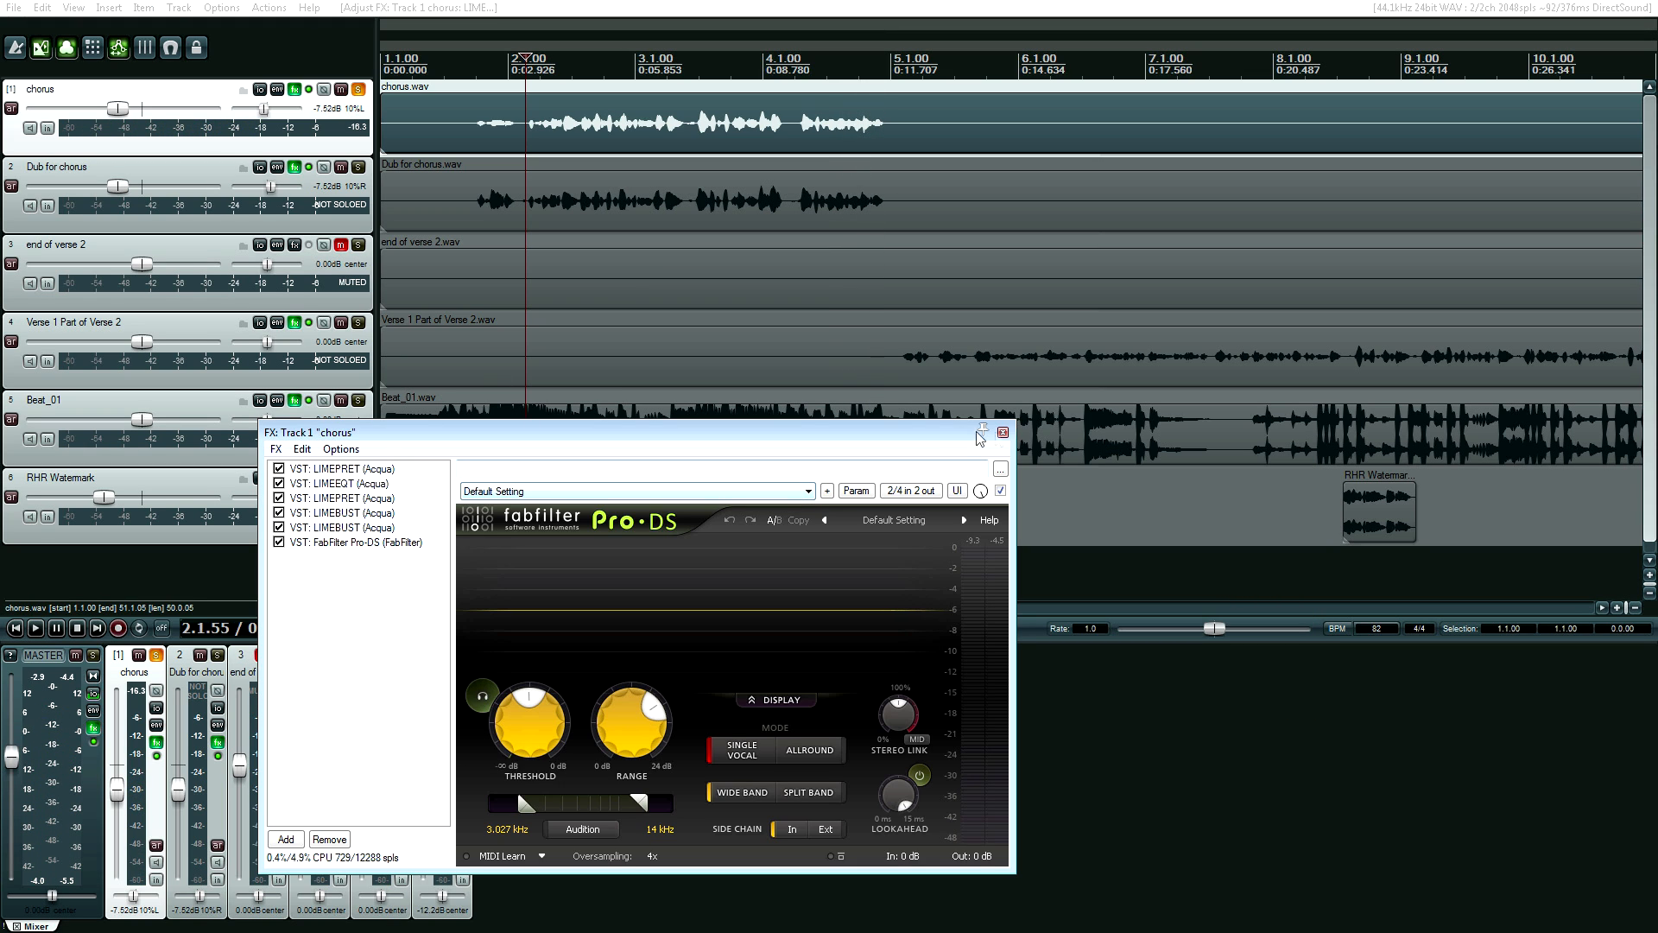
{"action": "left_click", "coordinate": [371, 471]}
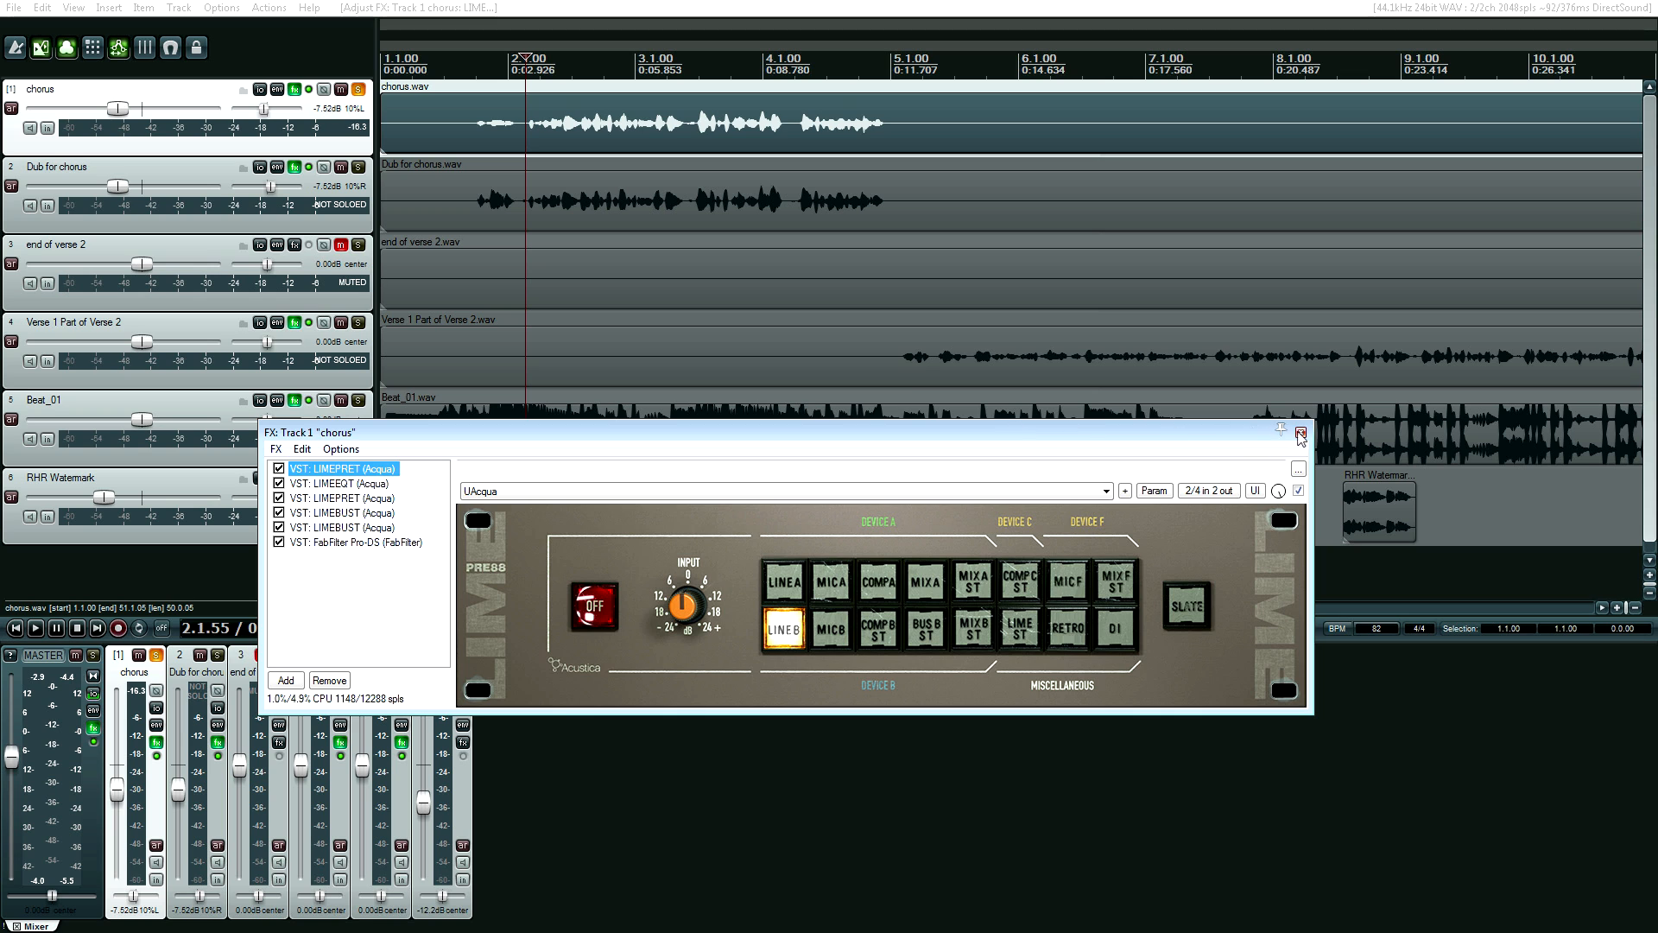
{"action": "left_click", "coordinate": [1302, 437]}
Unsolo the chorus track and play the full mix from the project start through the chorus into the verse.
{"action": "left_click", "coordinate": [464, 123]}
{"action": "left_click", "coordinate": [357, 89]}
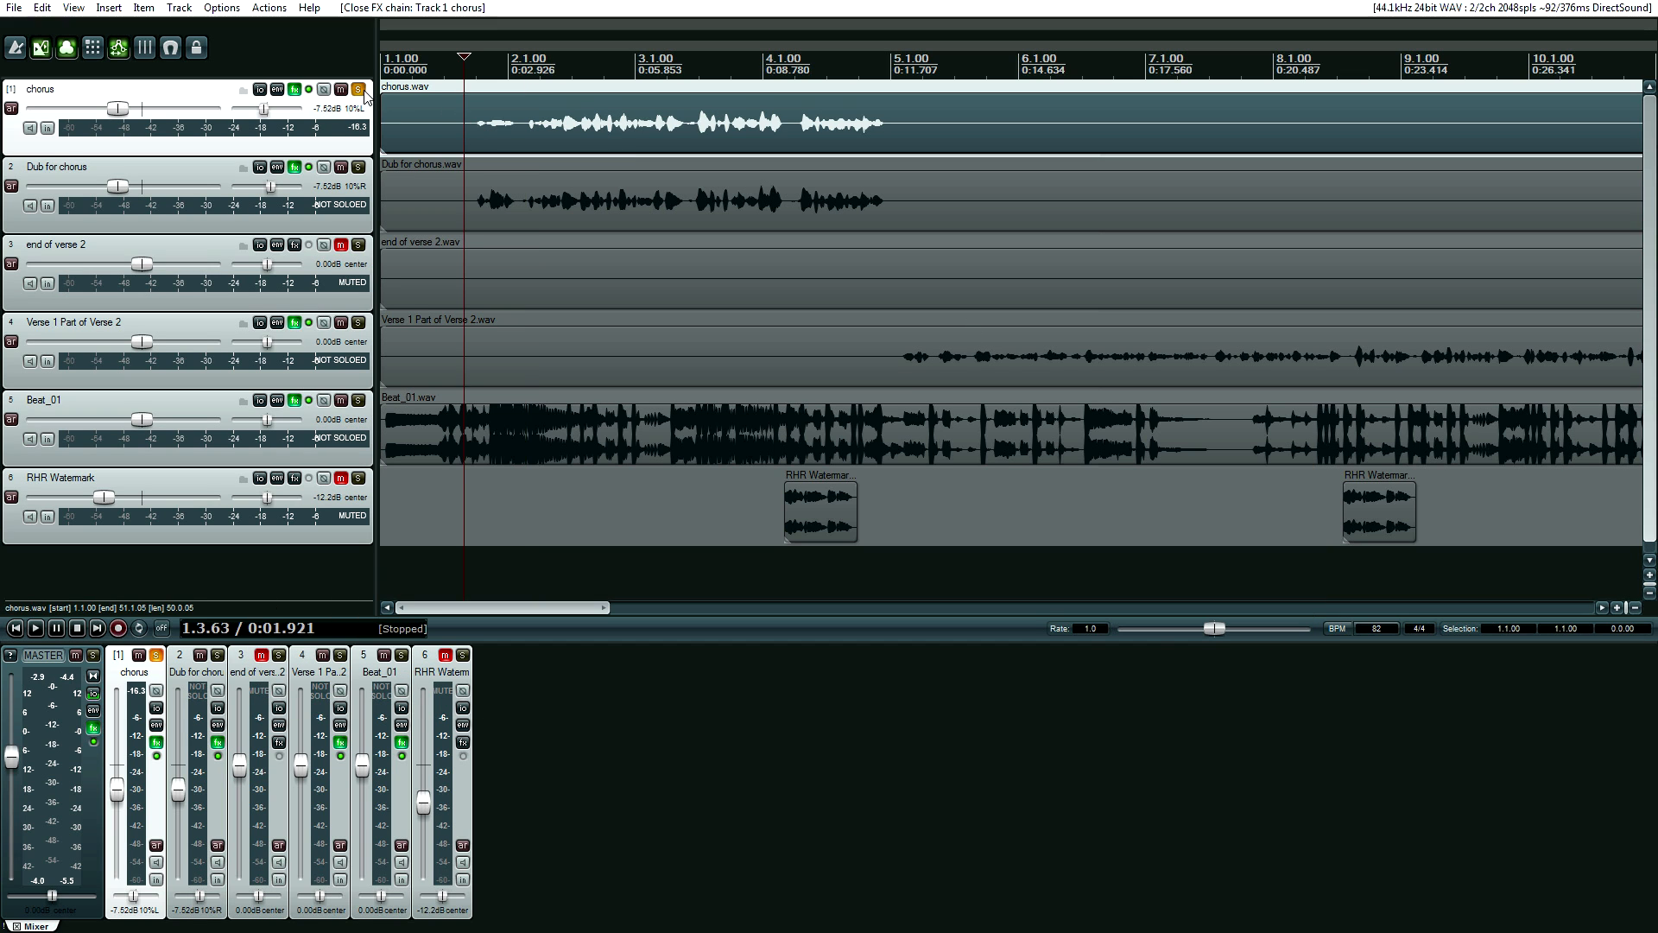
{"action": "left_click", "coordinate": [497, 205]}
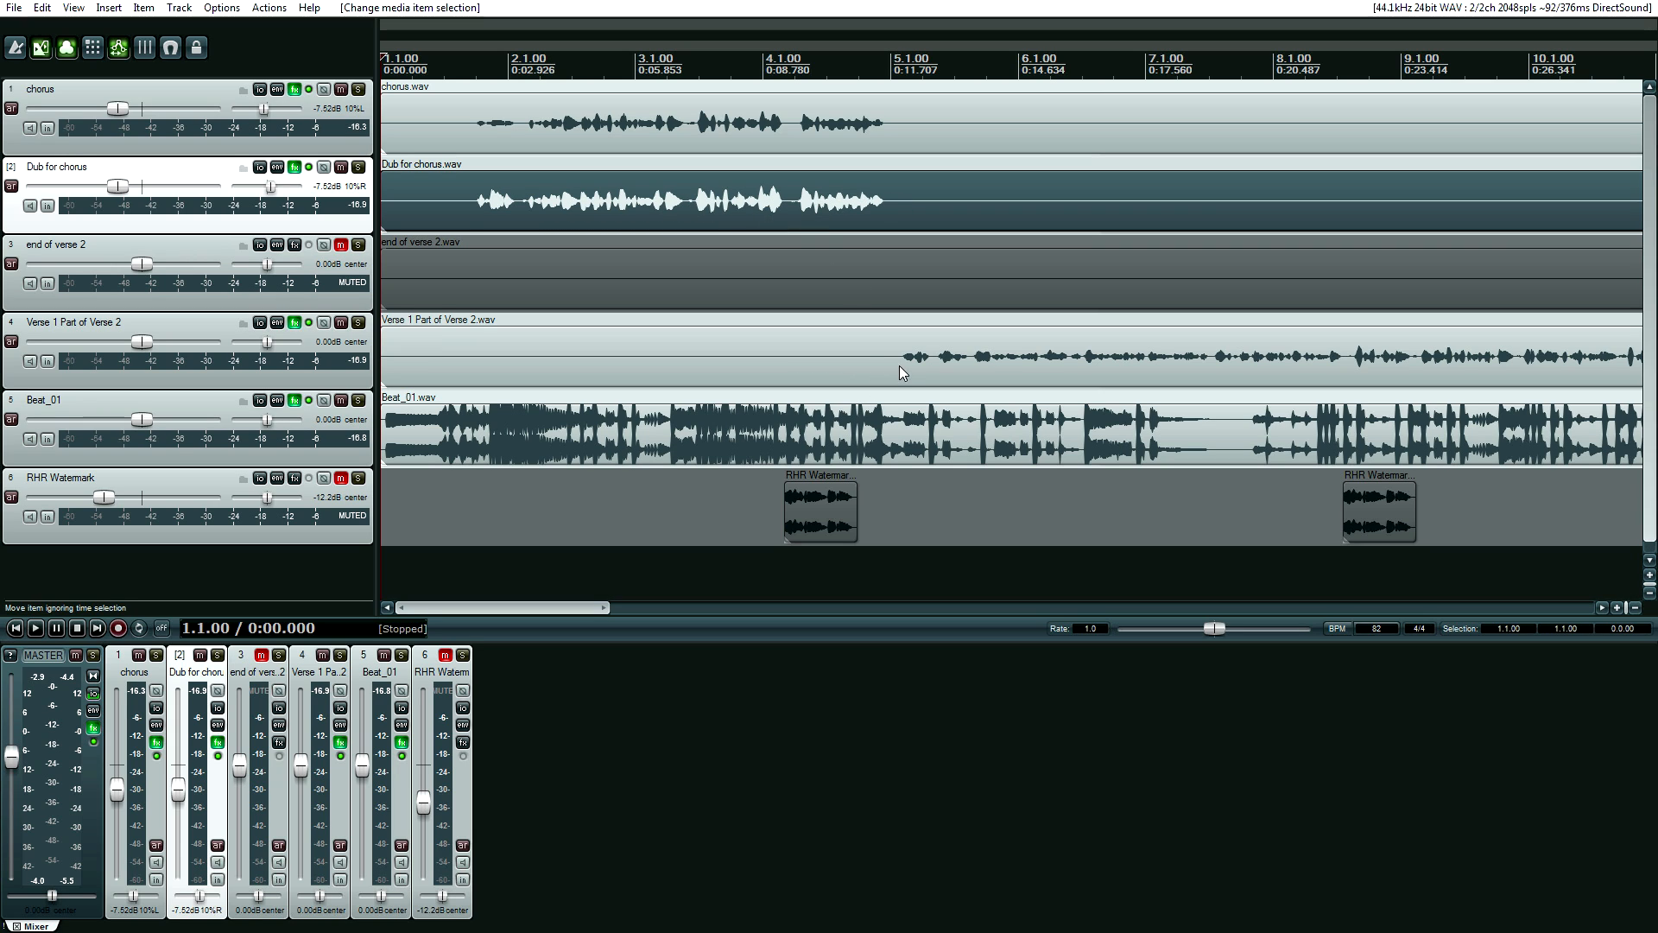
{"action": "key", "text": "space"}
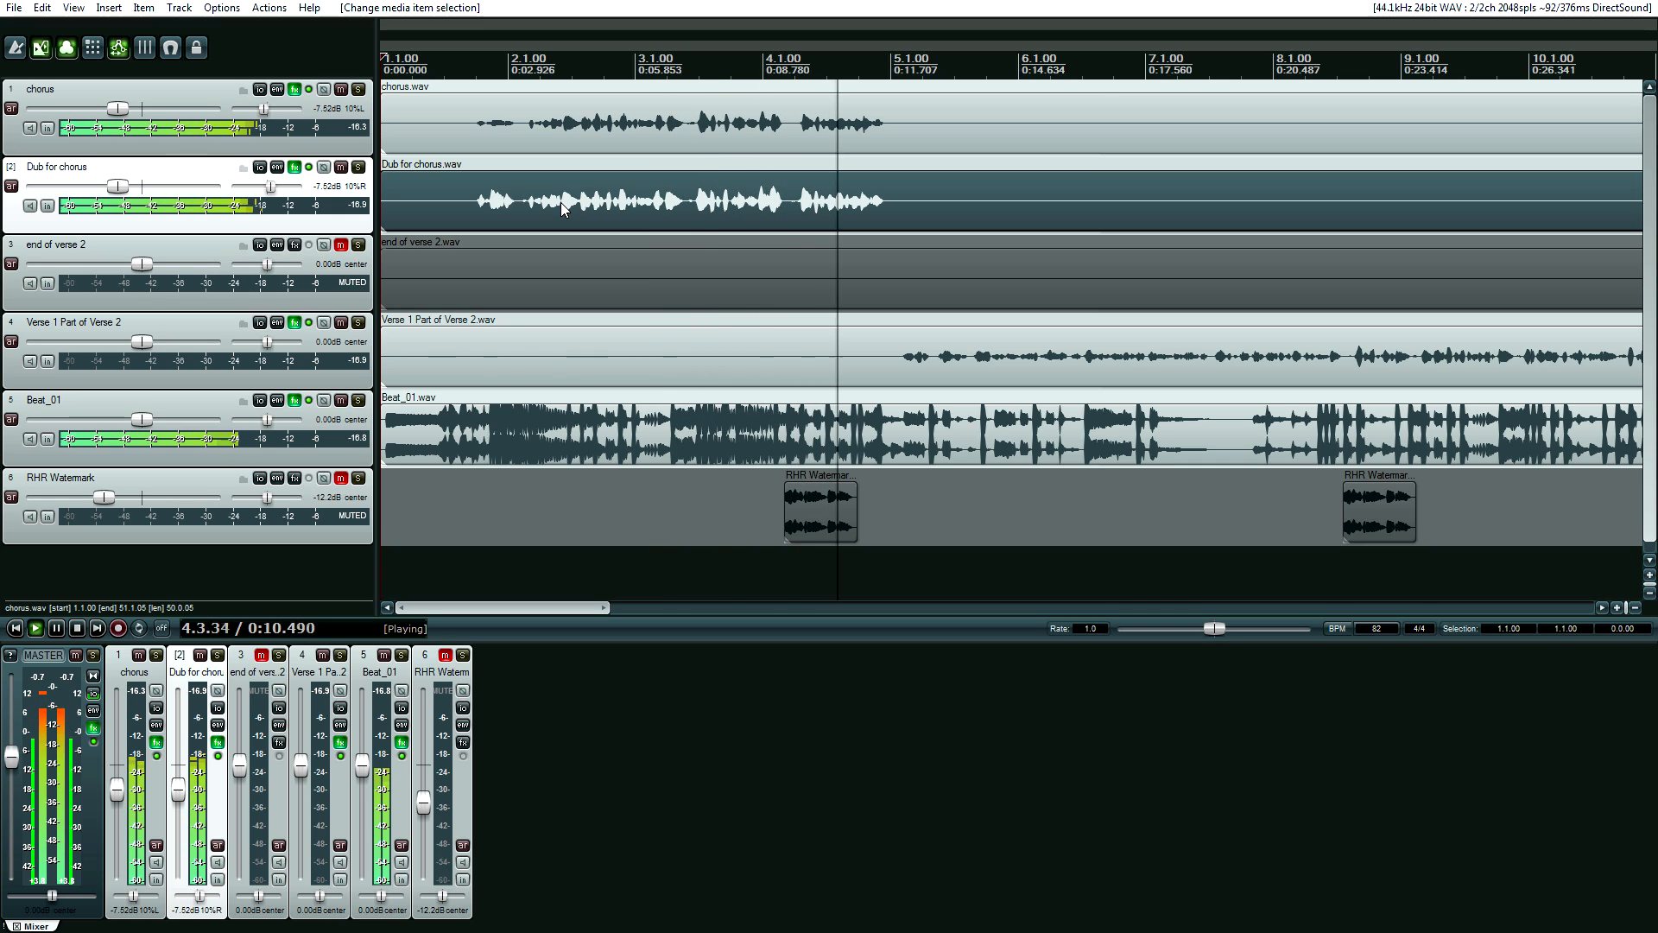
{"action": "key", "text": "space"}
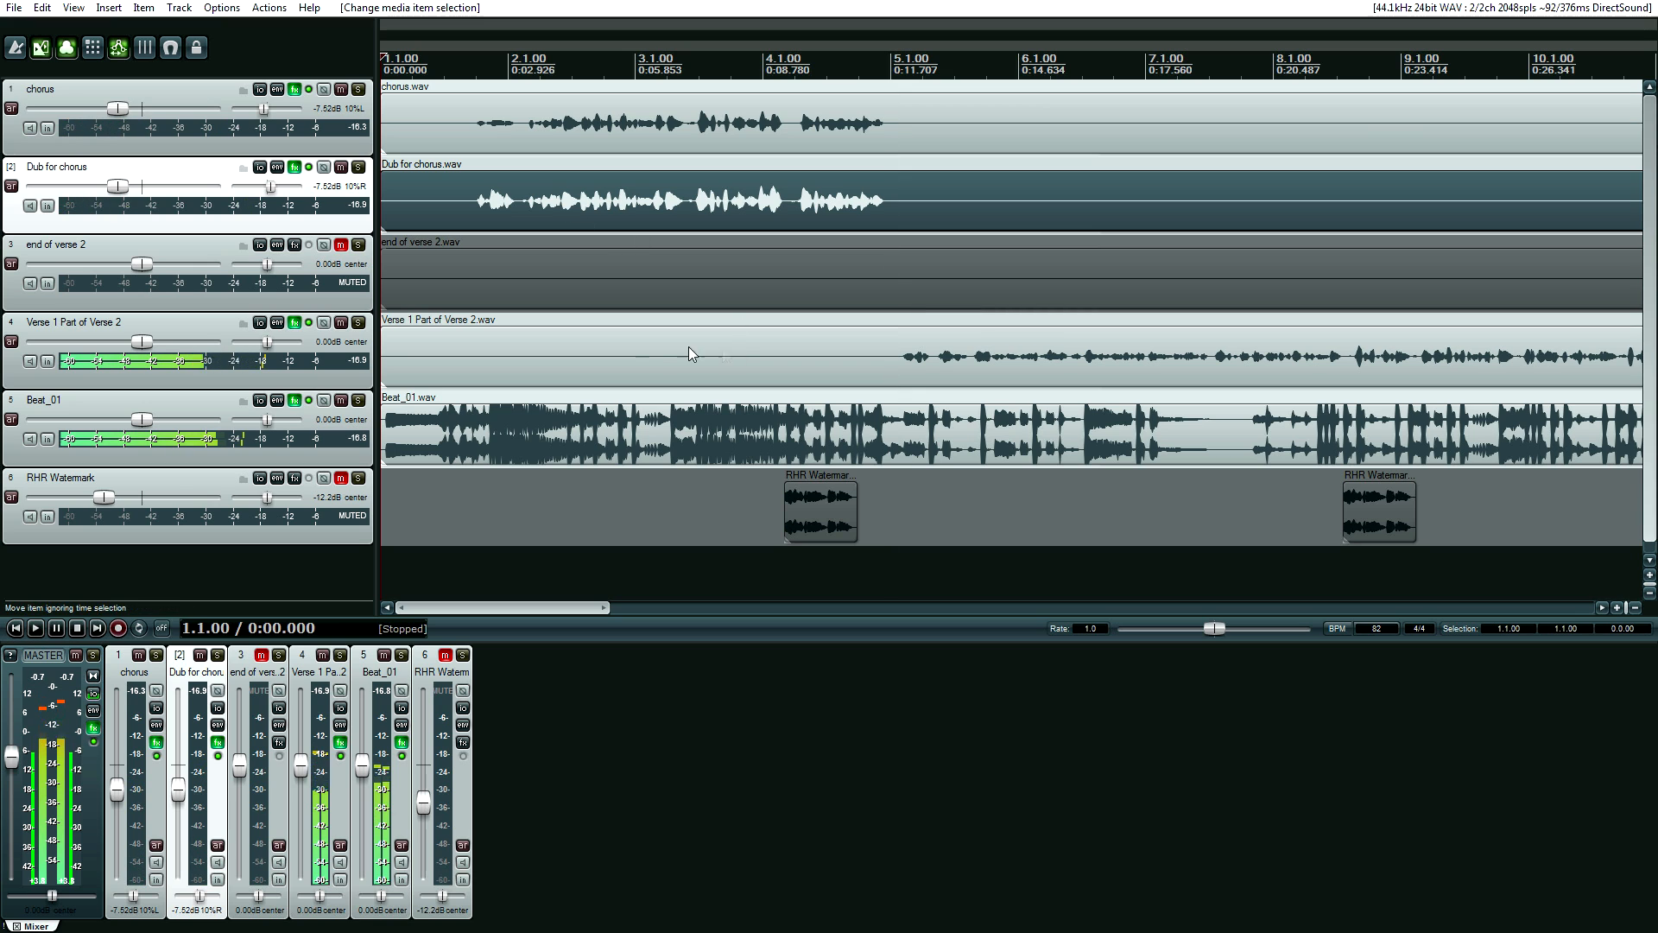
Review the LIMEPRET, LIMEEQT, LIMEBUST, FabFilter Pro-DS and Schwa CMX settings in the Verse 1 Part of Verse 2 track's effects chain.
{"action": "left_click", "coordinate": [294, 322]}
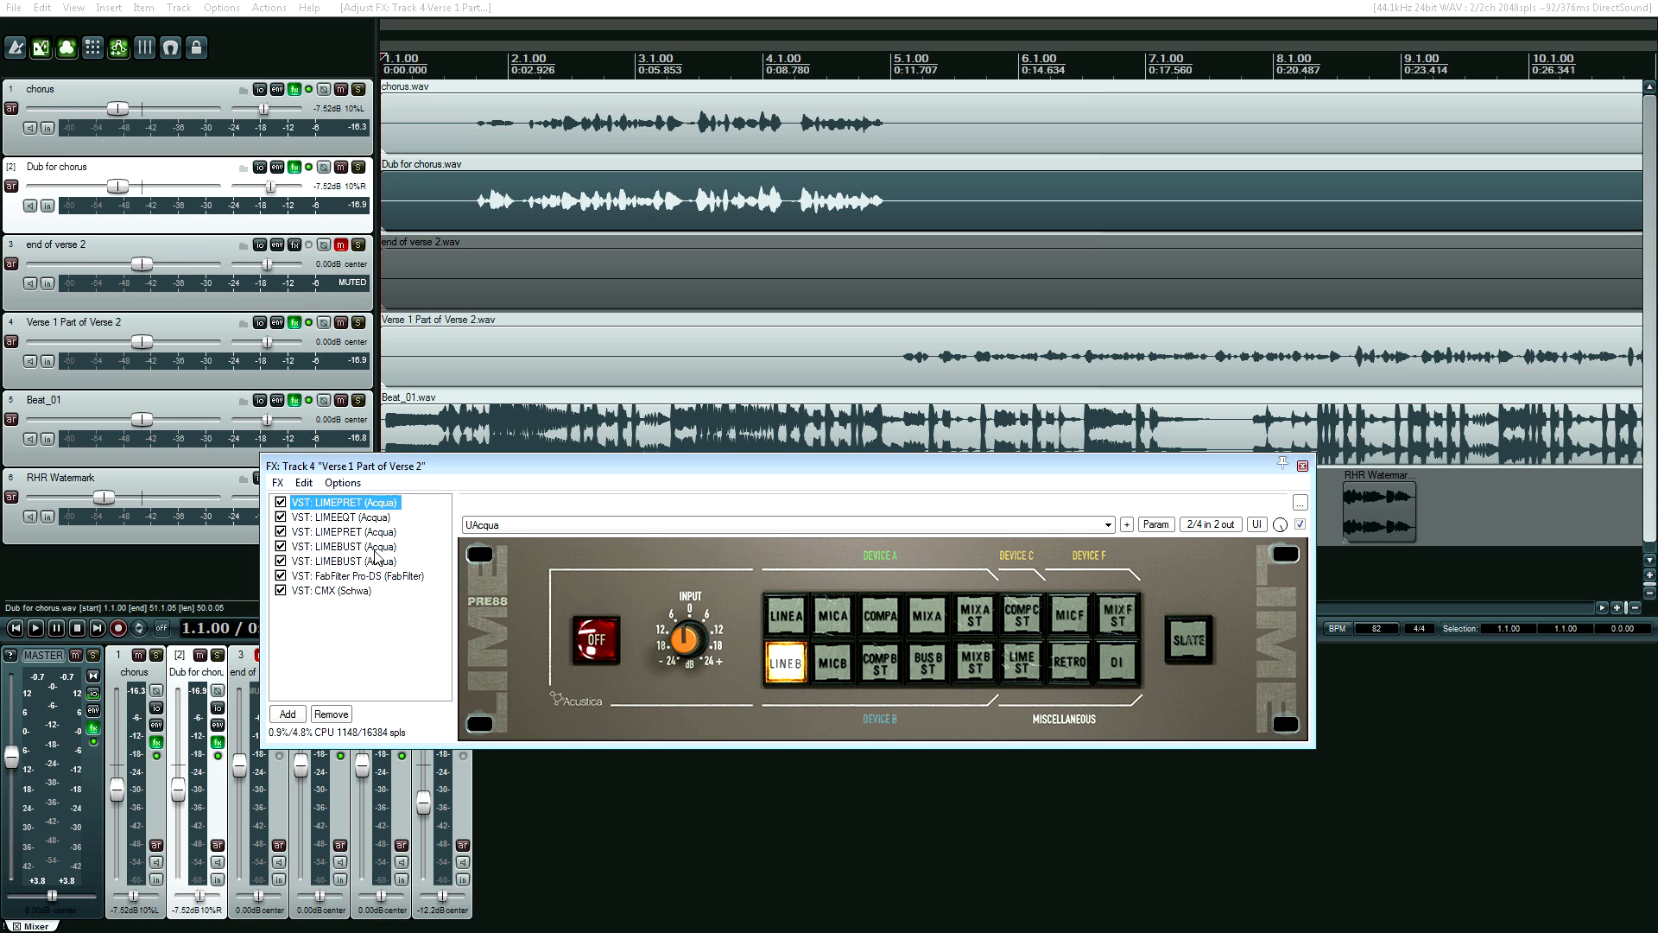
{"action": "left_click", "coordinate": [371, 516]}
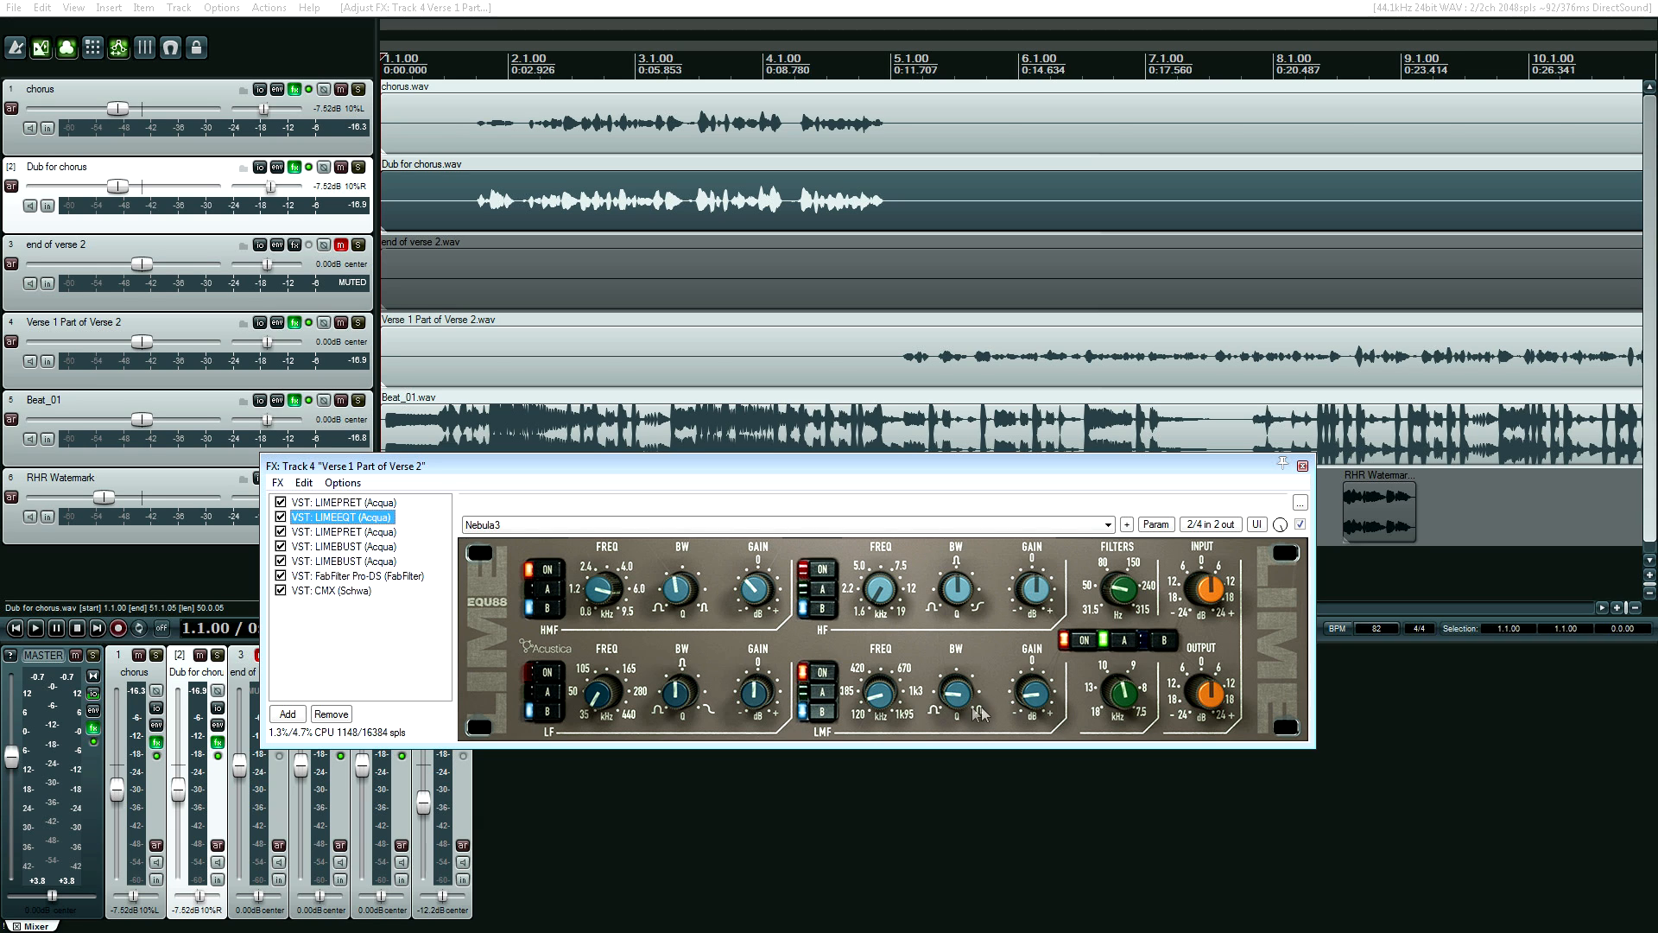
{"action": "key", "text": "Down"}
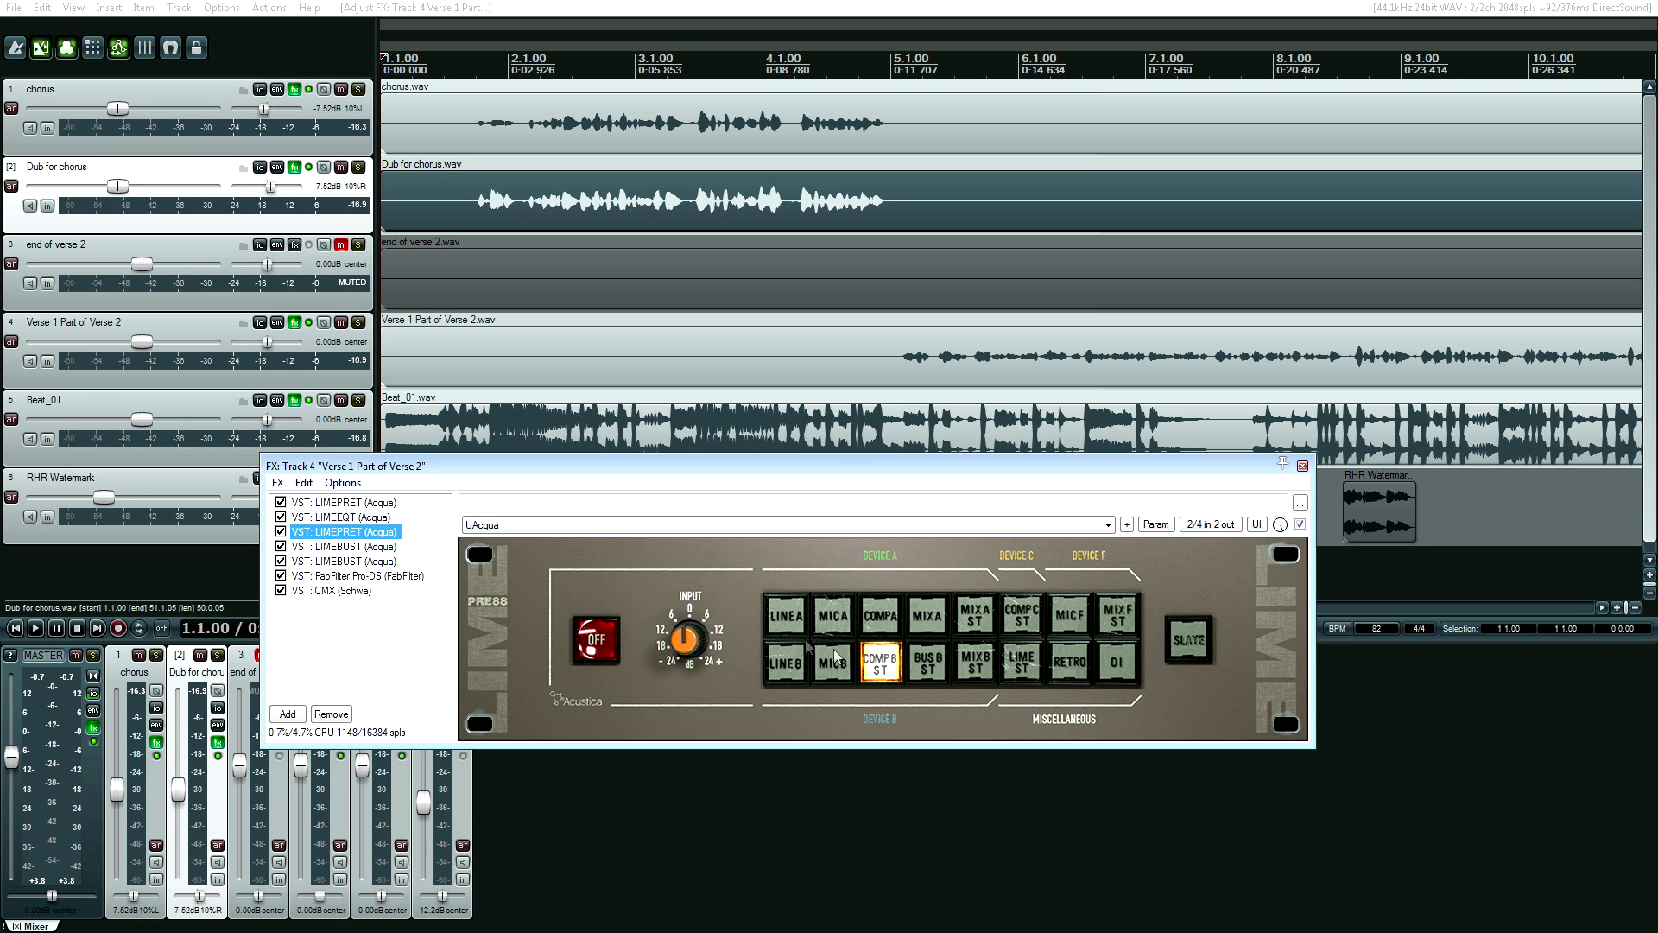
{"action": "key", "text": "Down"}
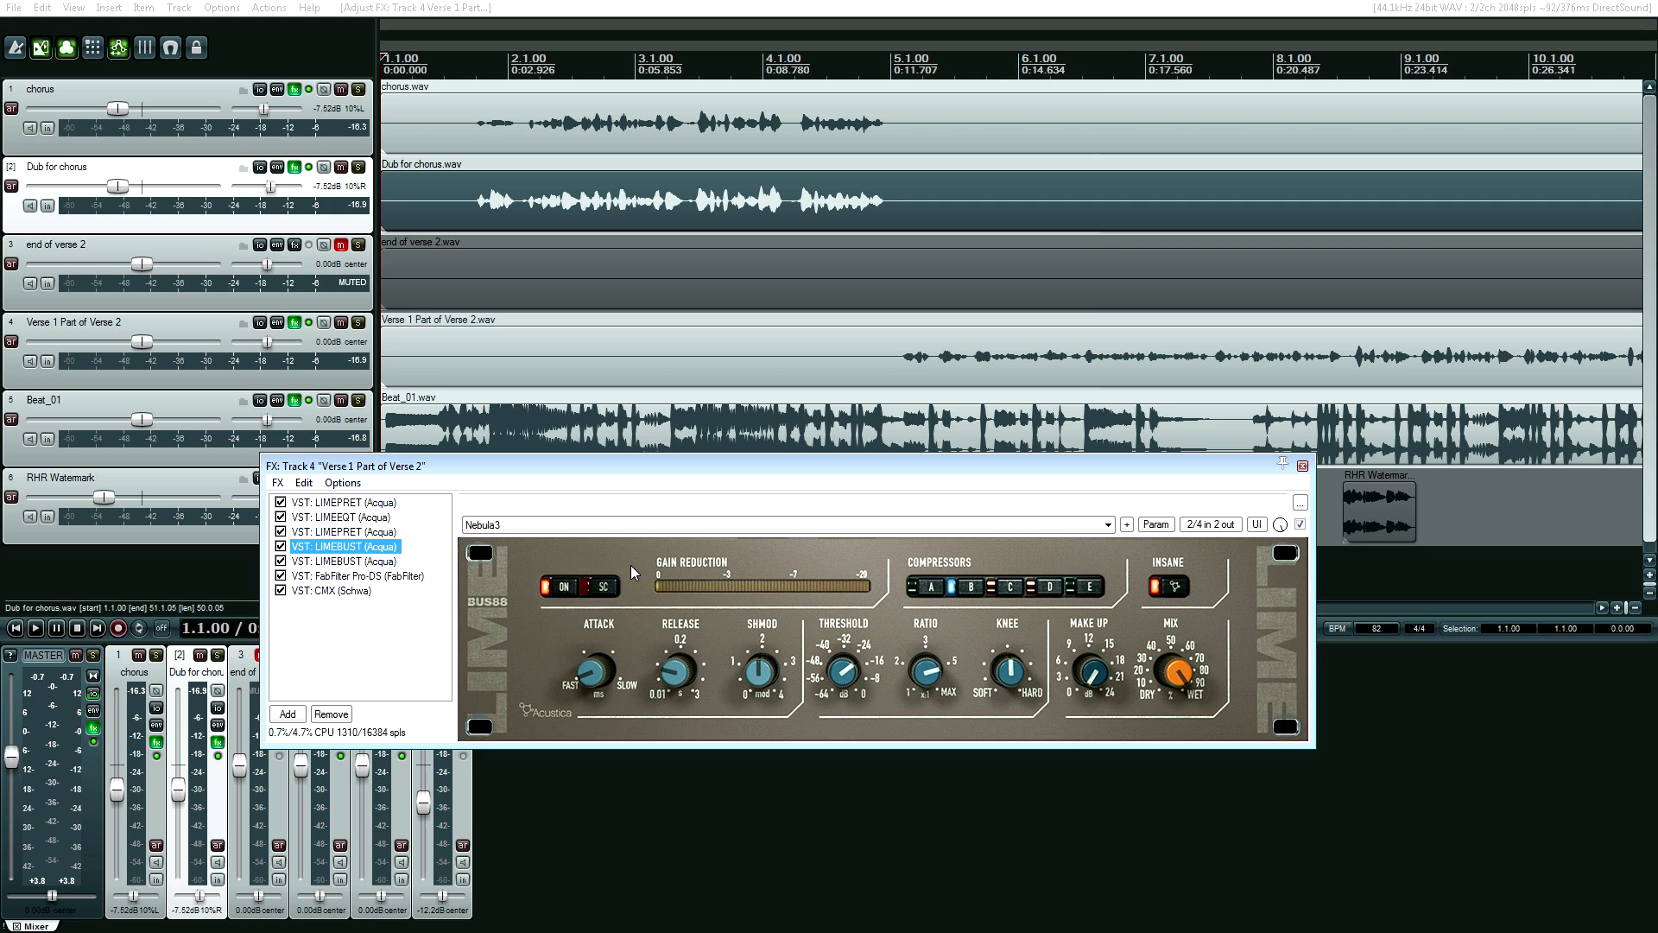
{"action": "key", "text": "Down"}
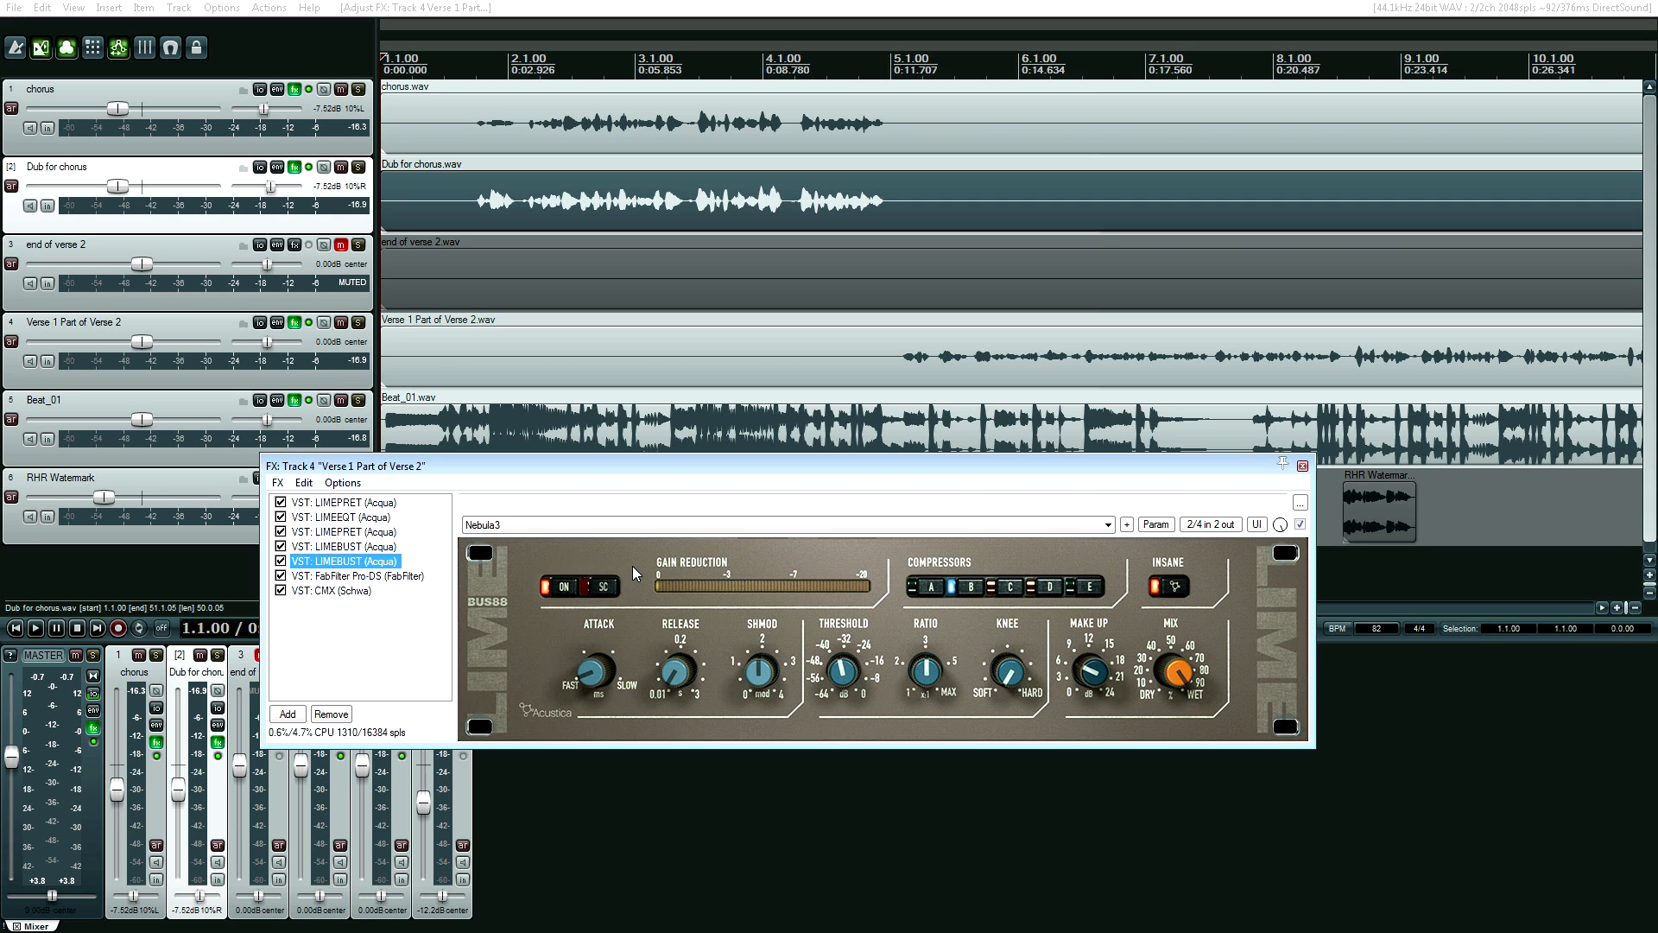
{"action": "key", "text": "Down"}
{"action": "left_click", "coordinate": [350, 582]}
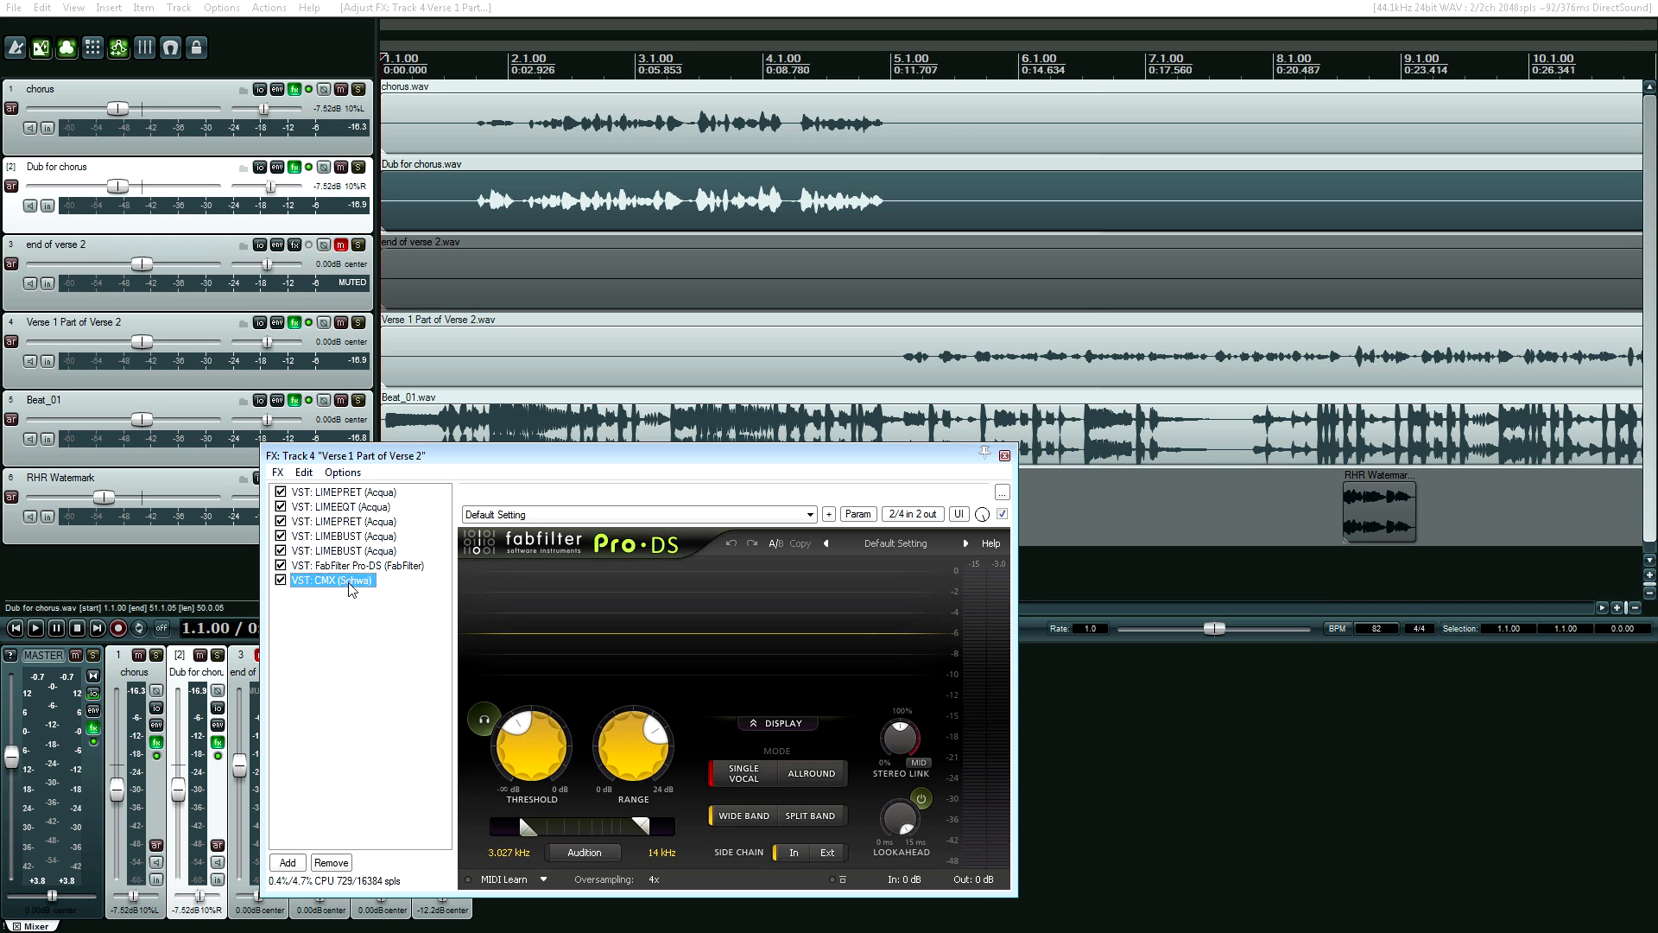
{"action": "left_click_drag", "start_coordinate": [482, 463], "coordinate": [508, 367]}
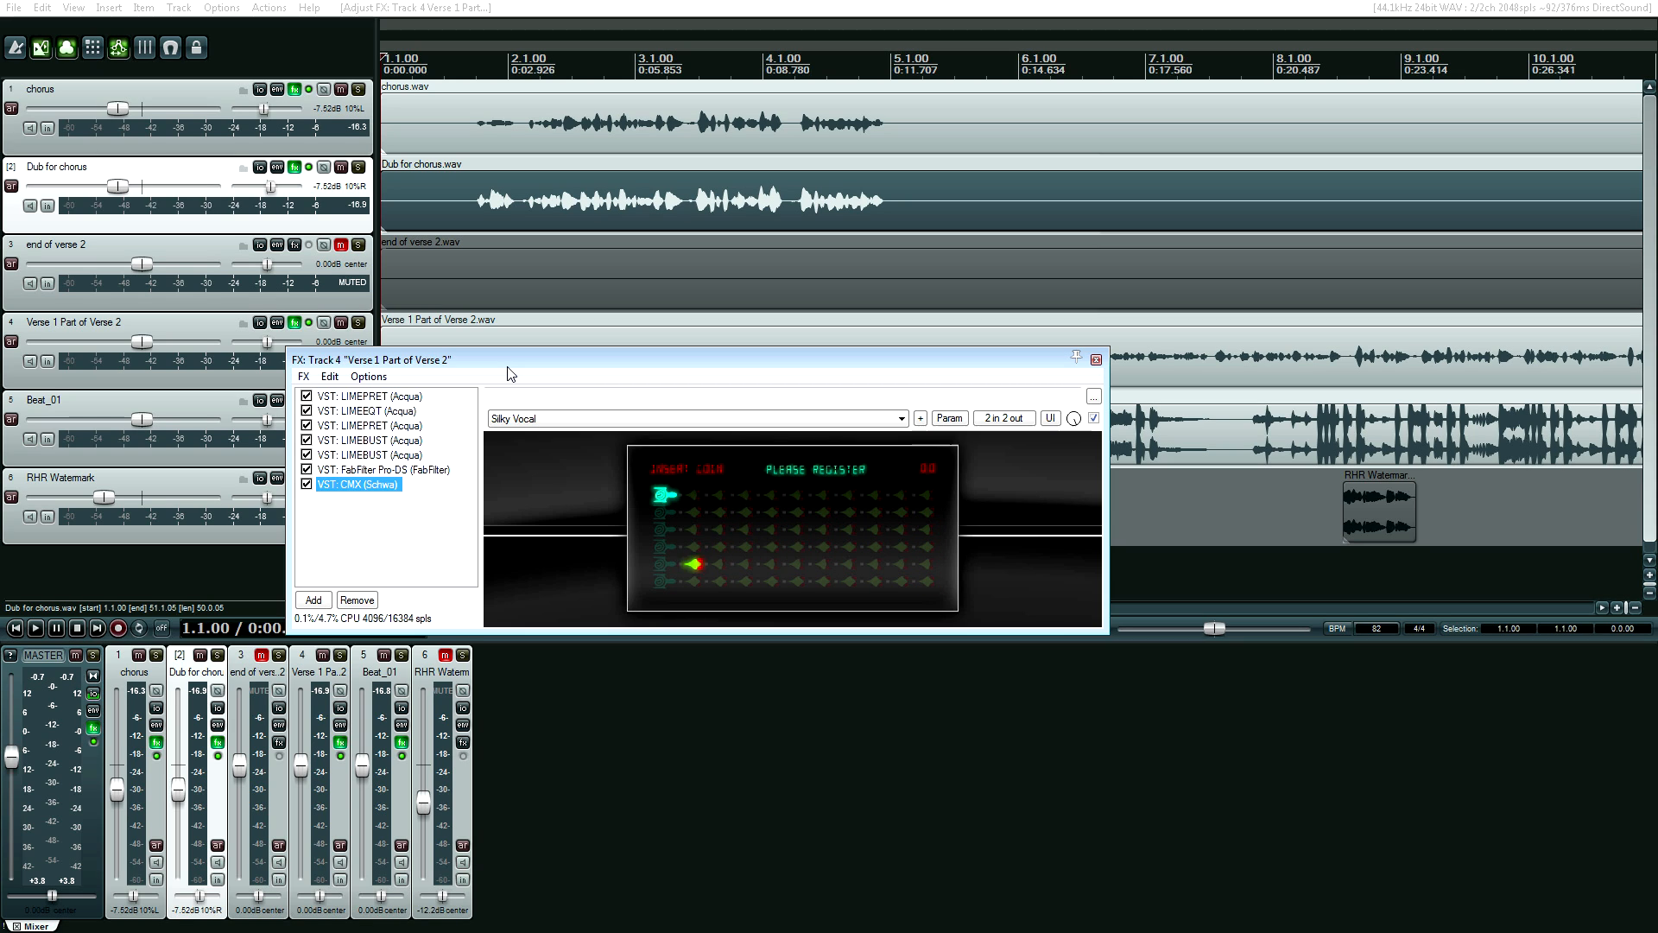
{"action": "left_click", "coordinate": [645, 546]}
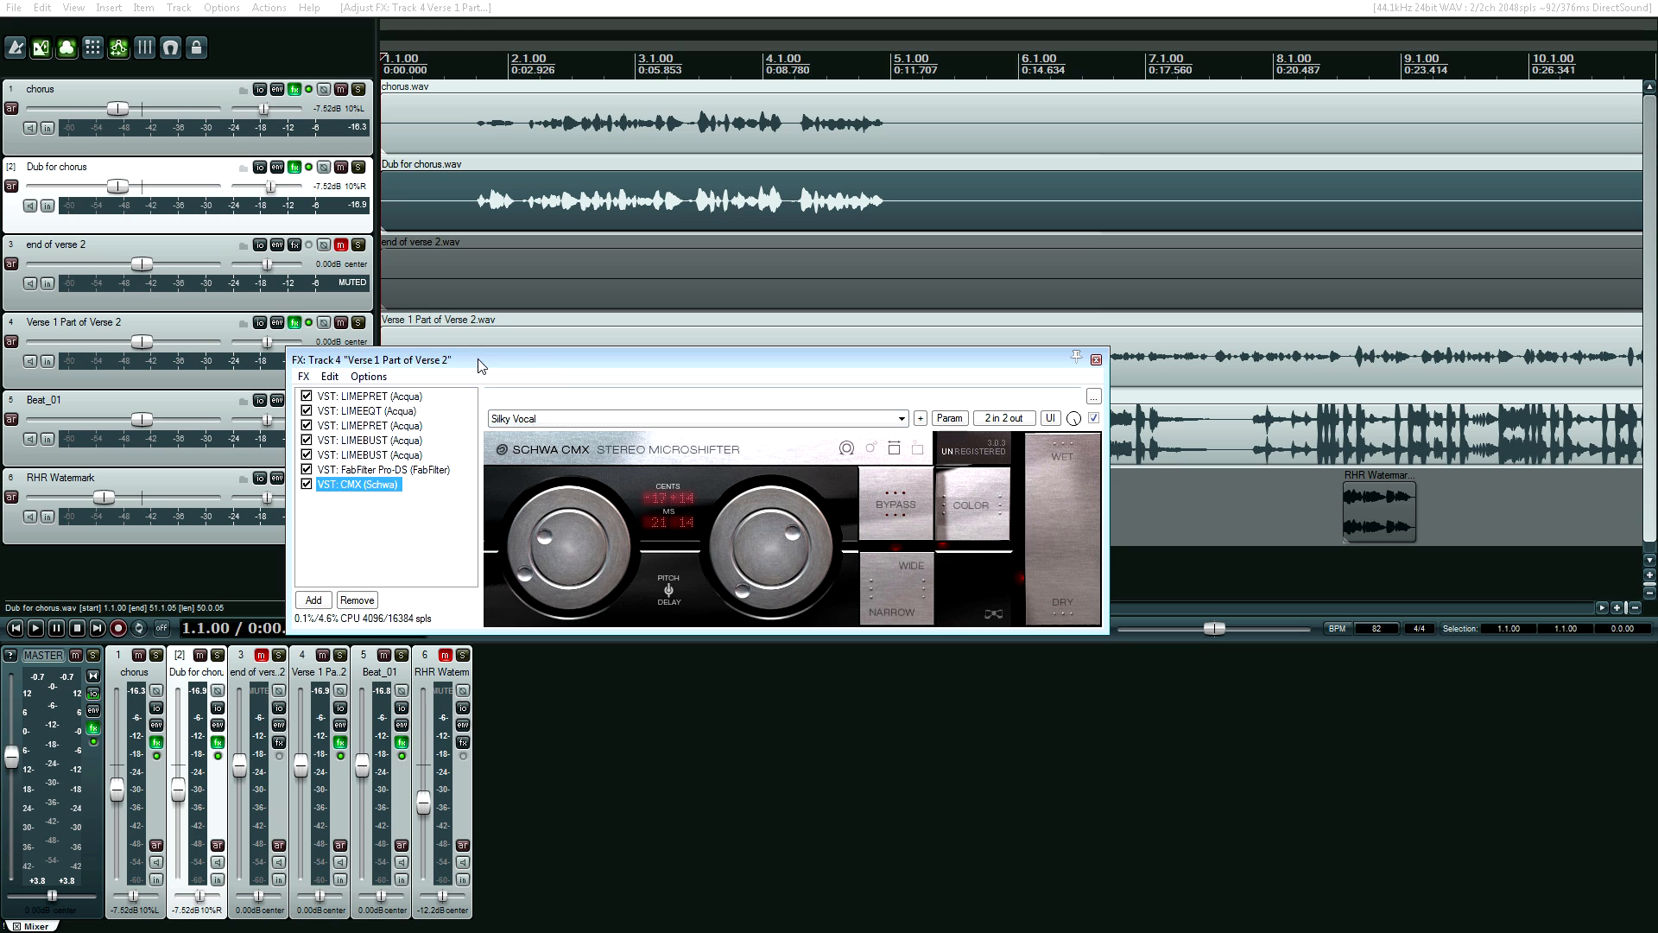
Bypass CMX on the Verse 1 Part of Verse 2 track, solo the track and audition its vocal from bar 5.
{"action": "left_click_drag", "start_coordinate": [481, 366], "coordinate": [568, 546]}
{"action": "left_click", "coordinate": [898, 359]}
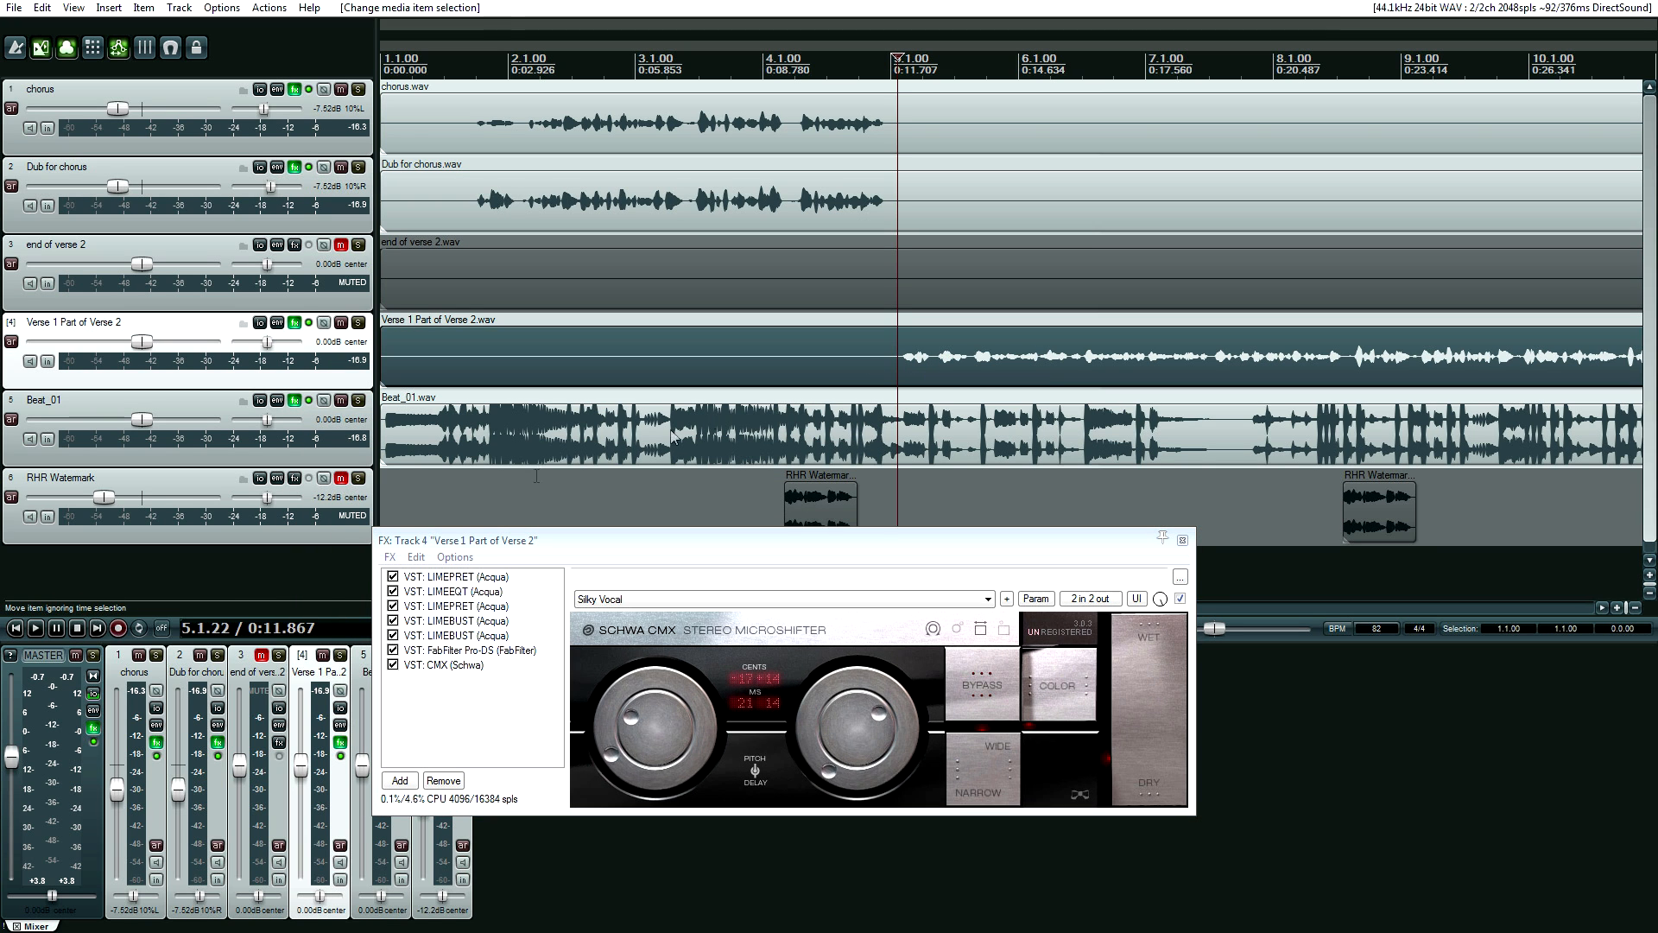
{"action": "left_click", "coordinate": [393, 663]}
{"action": "key", "text": "space"}
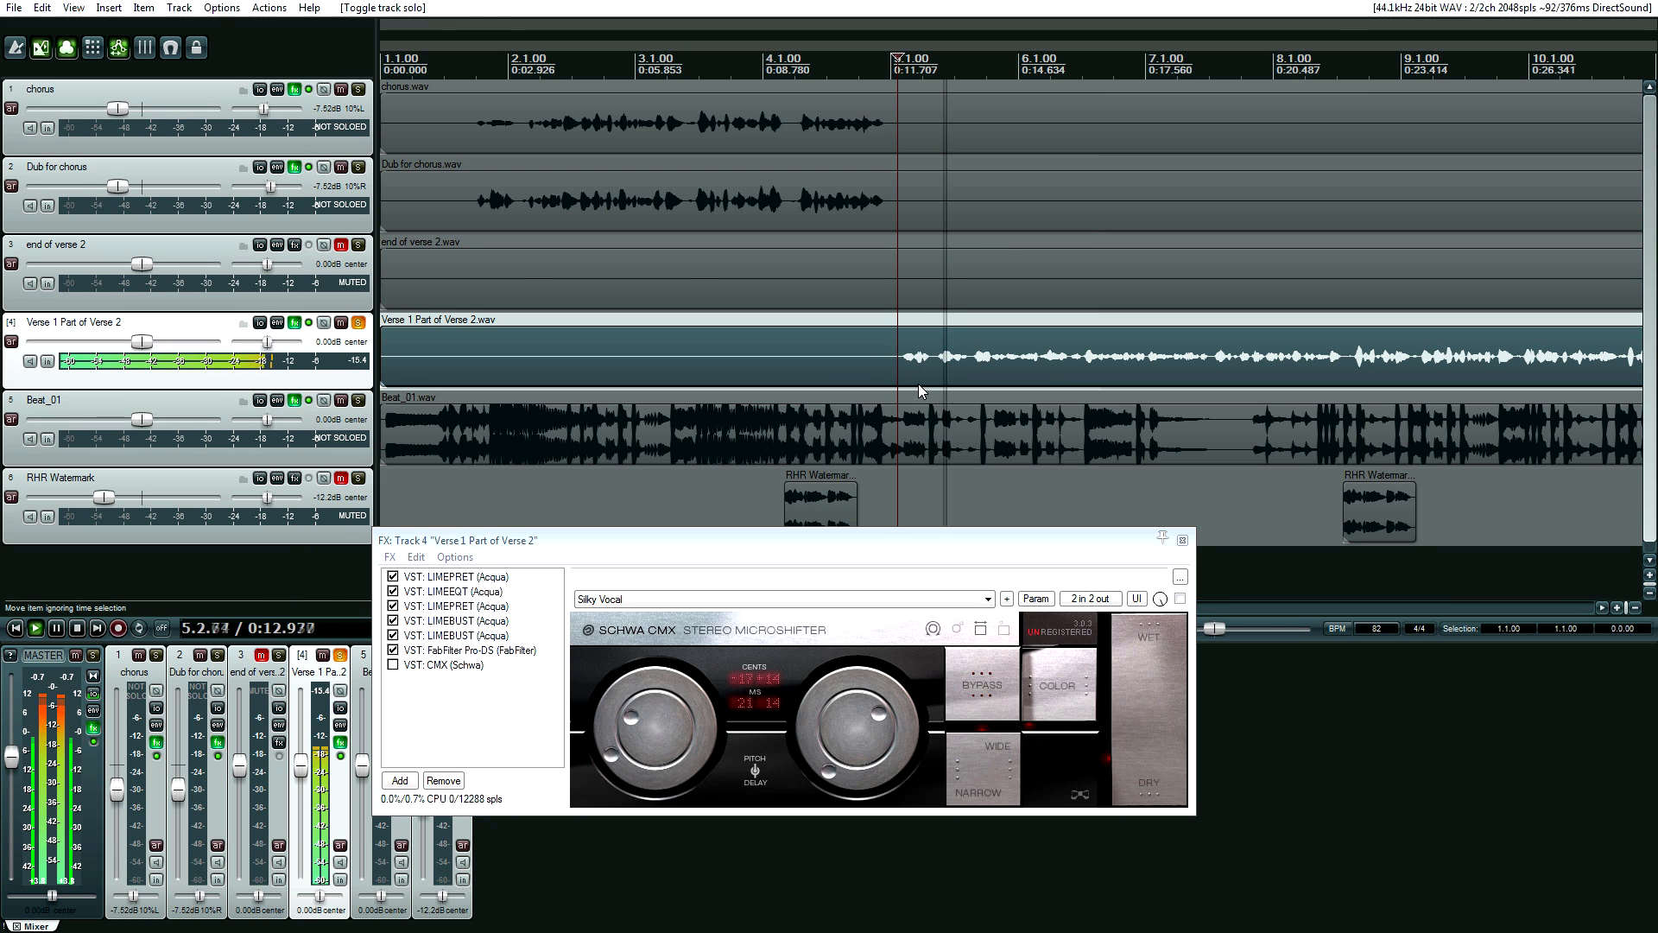
{"action": "key", "text": "space"}
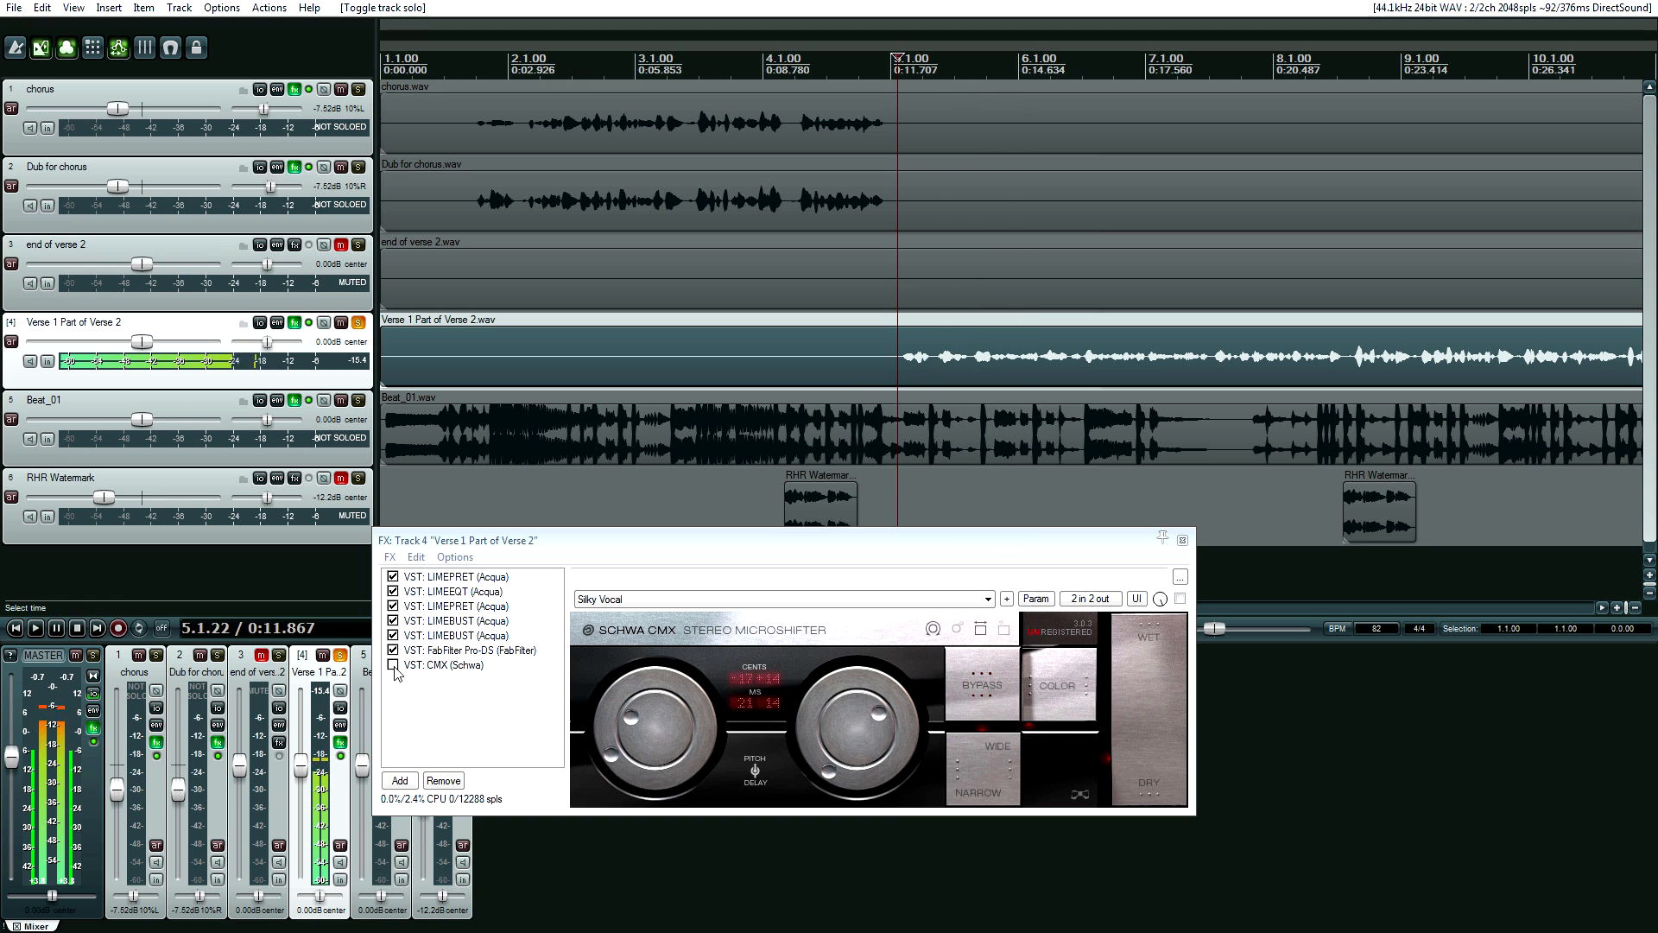
Audition the soloed verse vocal from bar 5 with CMX enabled, and bypass CMX again.
{"action": "left_click", "coordinate": [393, 664]}
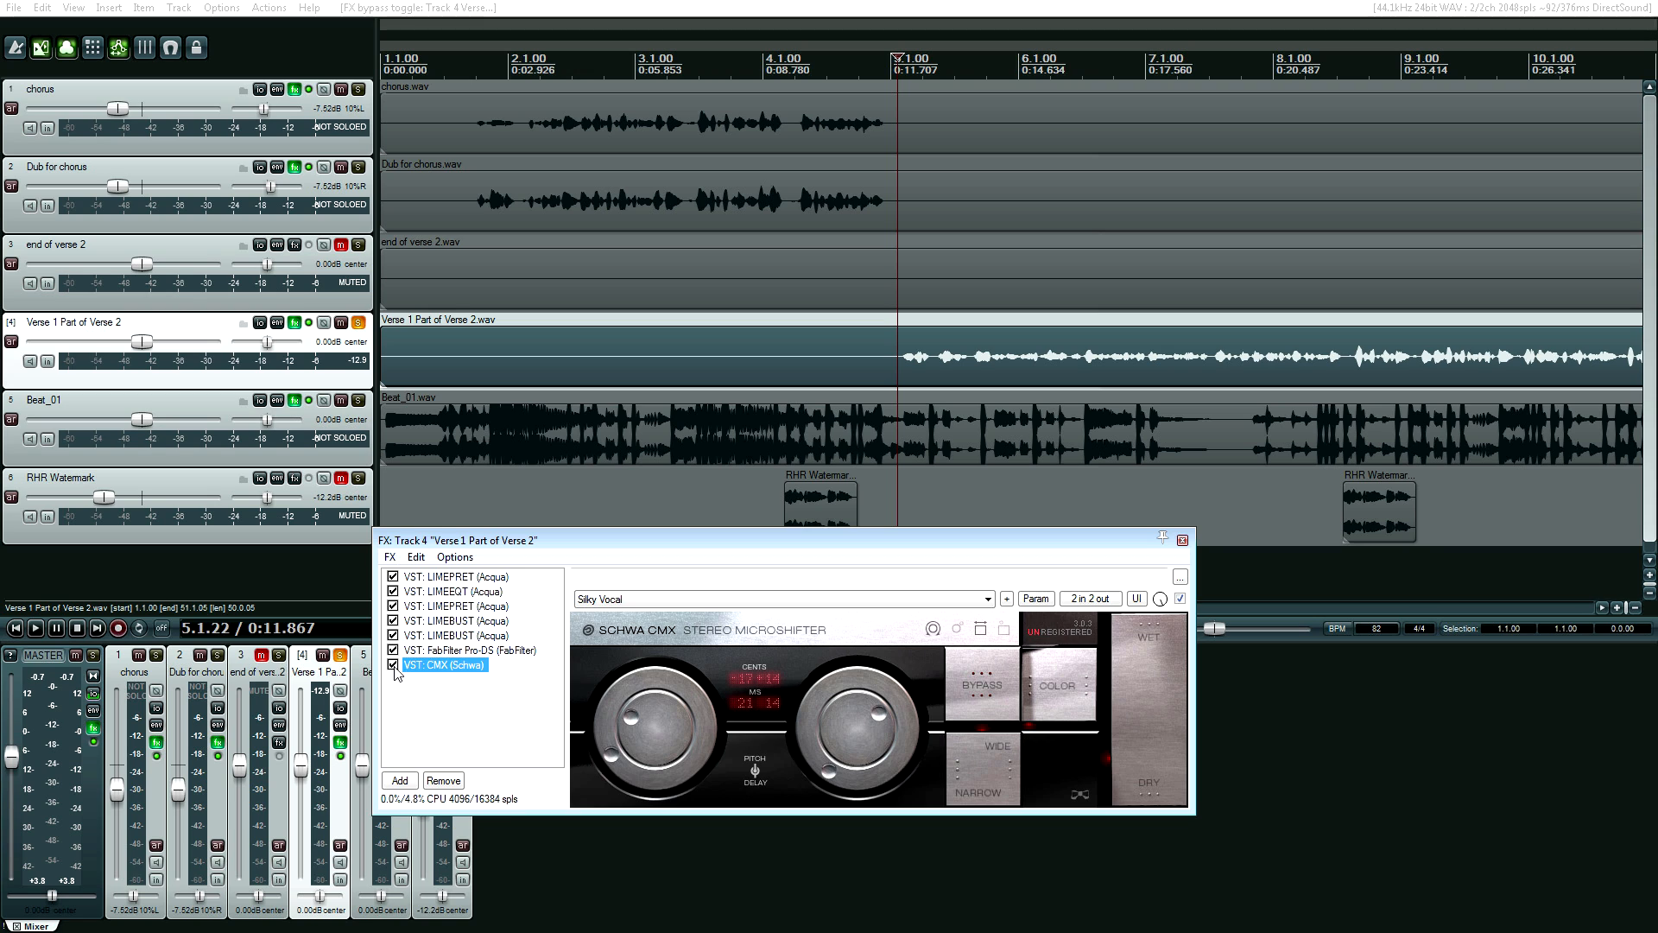
{"action": "key", "text": "space"}
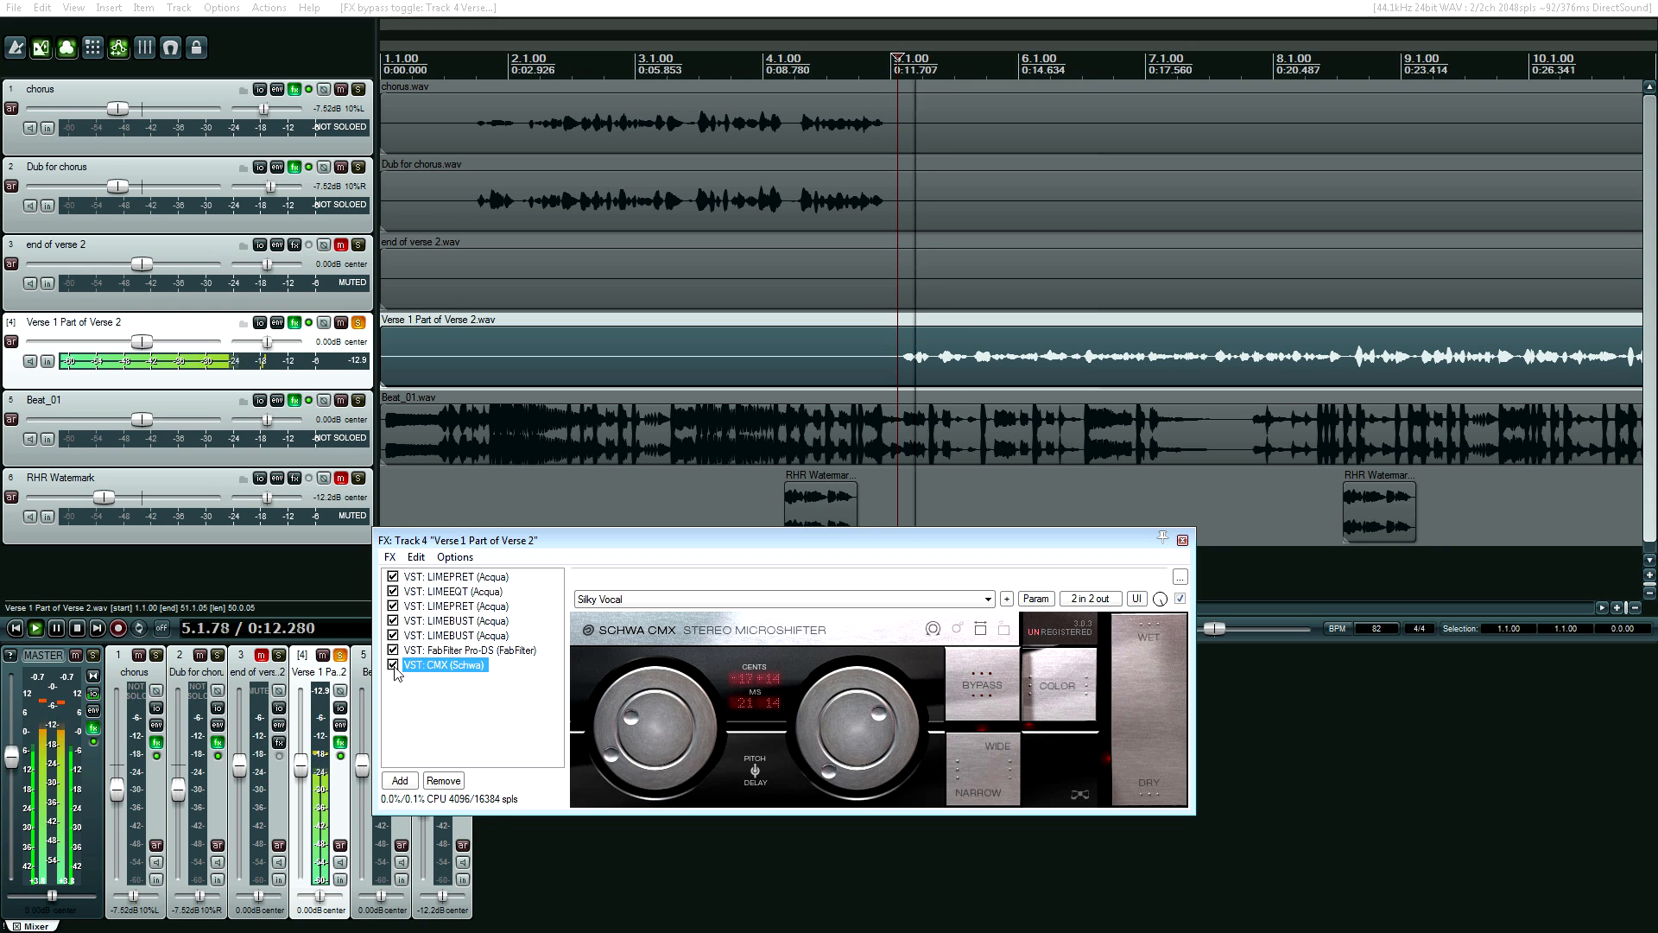
{"action": "key", "text": "space"}
{"action": "left_click", "coordinate": [393, 665]}
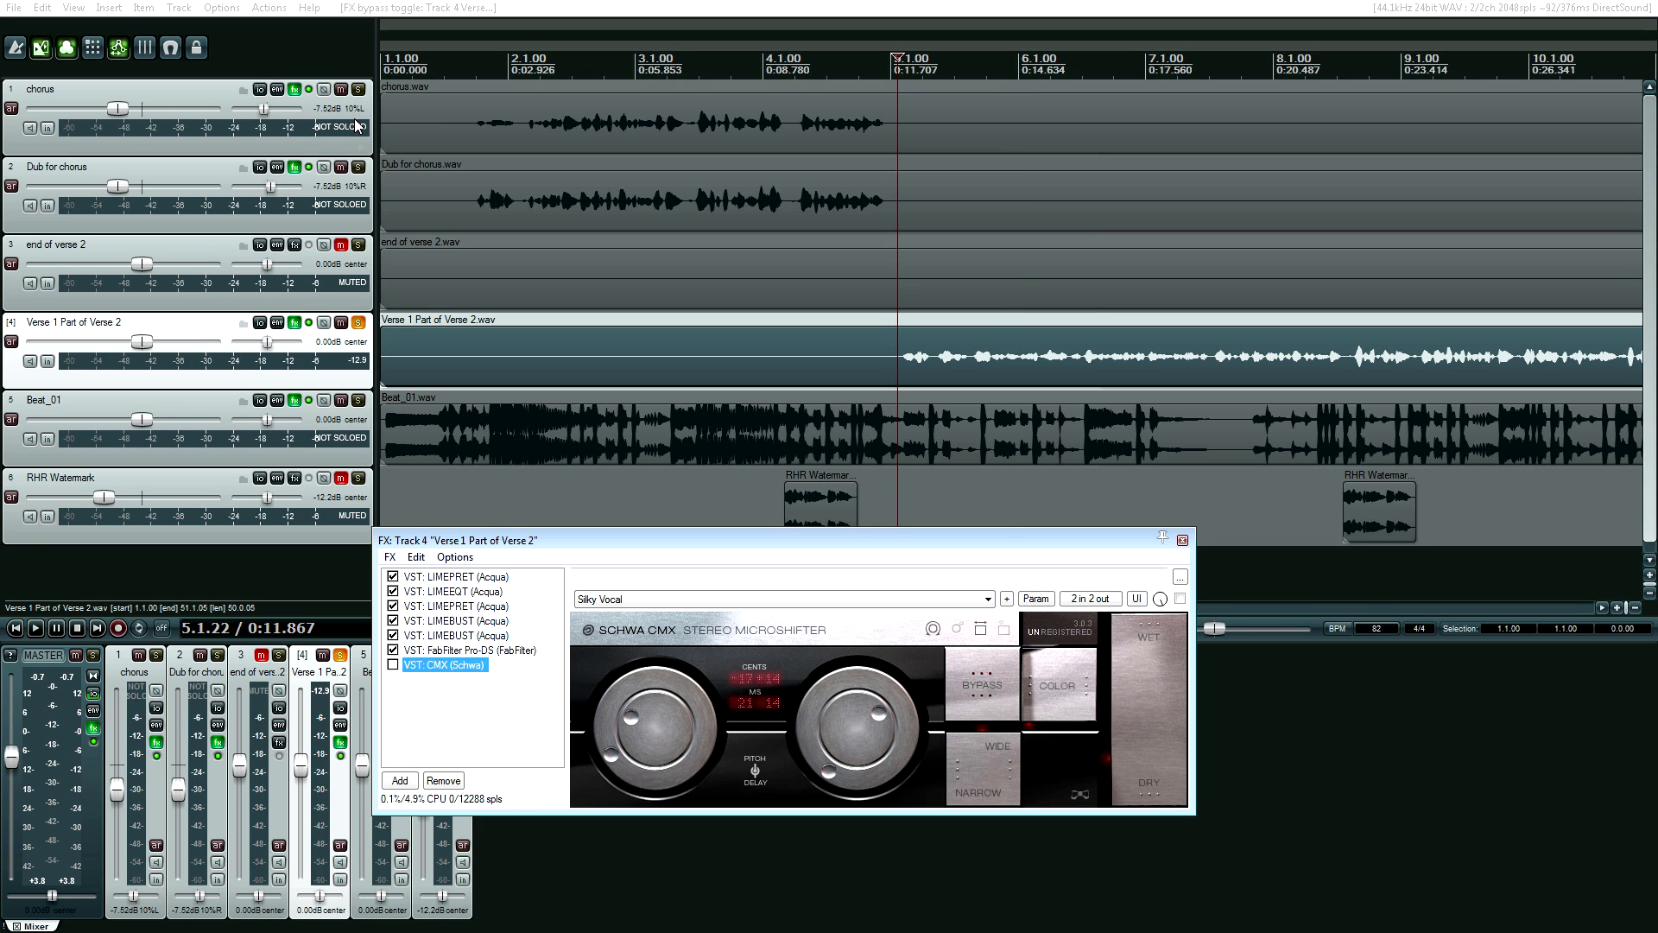
Unsolo the Verse 1 Part of Verse 2 track and play the full mix from early bar 4, closing the effects chain during playback.
{"action": "left_click", "coordinate": [358, 323]}
{"action": "left_click", "coordinate": [798, 346]}
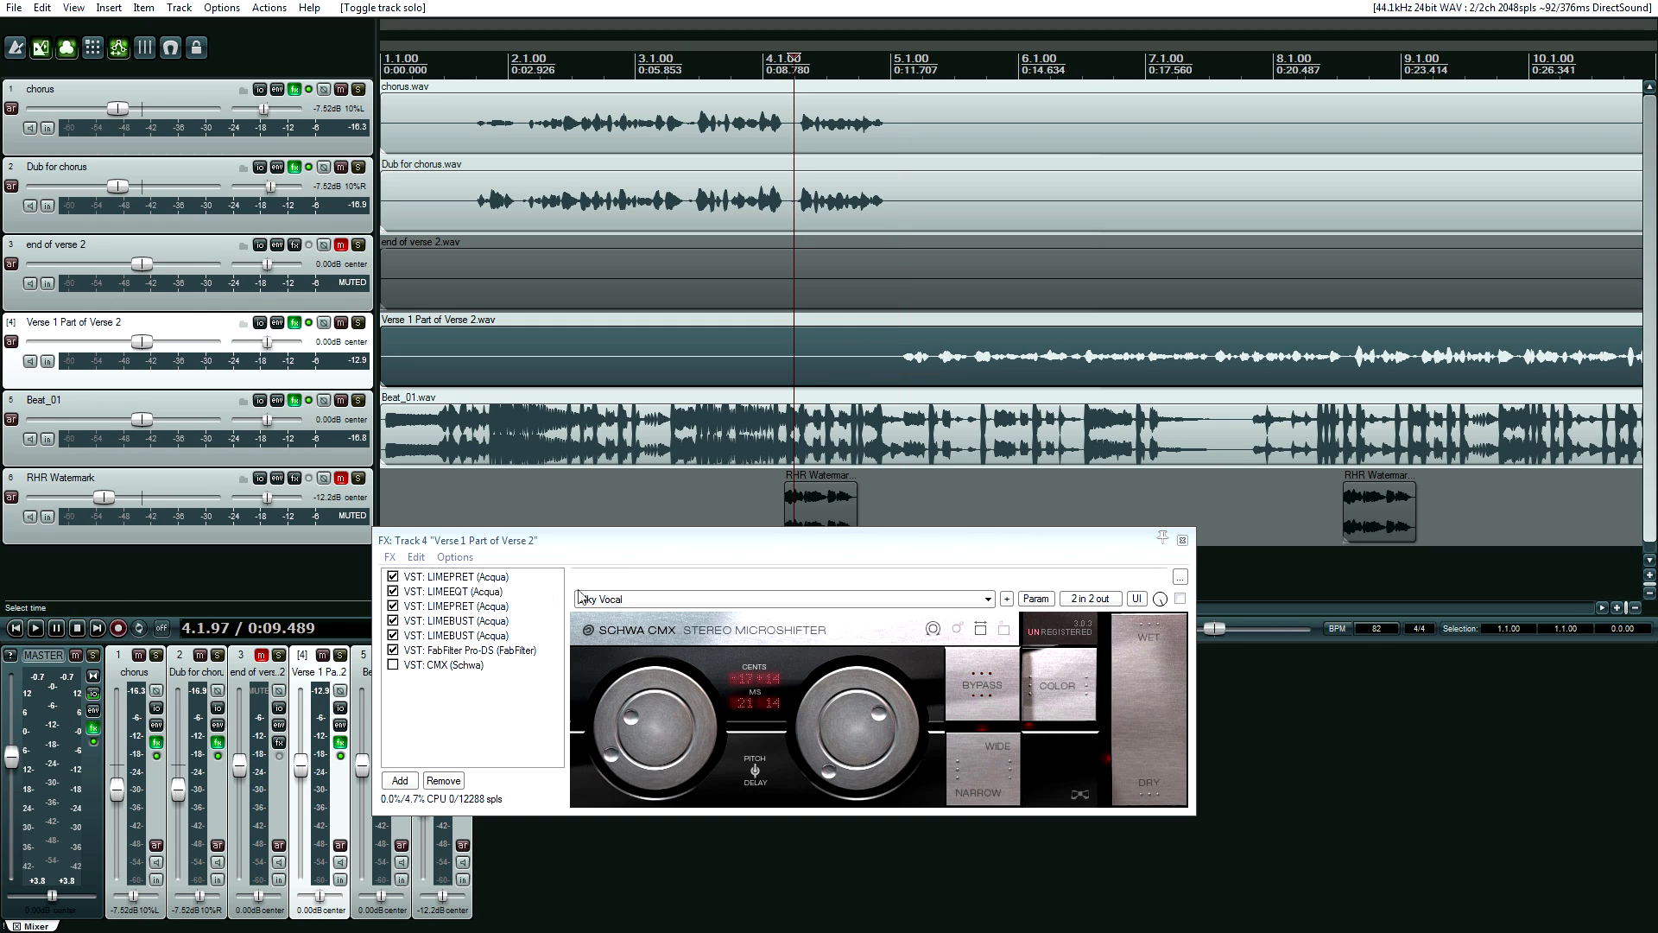
{"action": "key", "text": "space"}
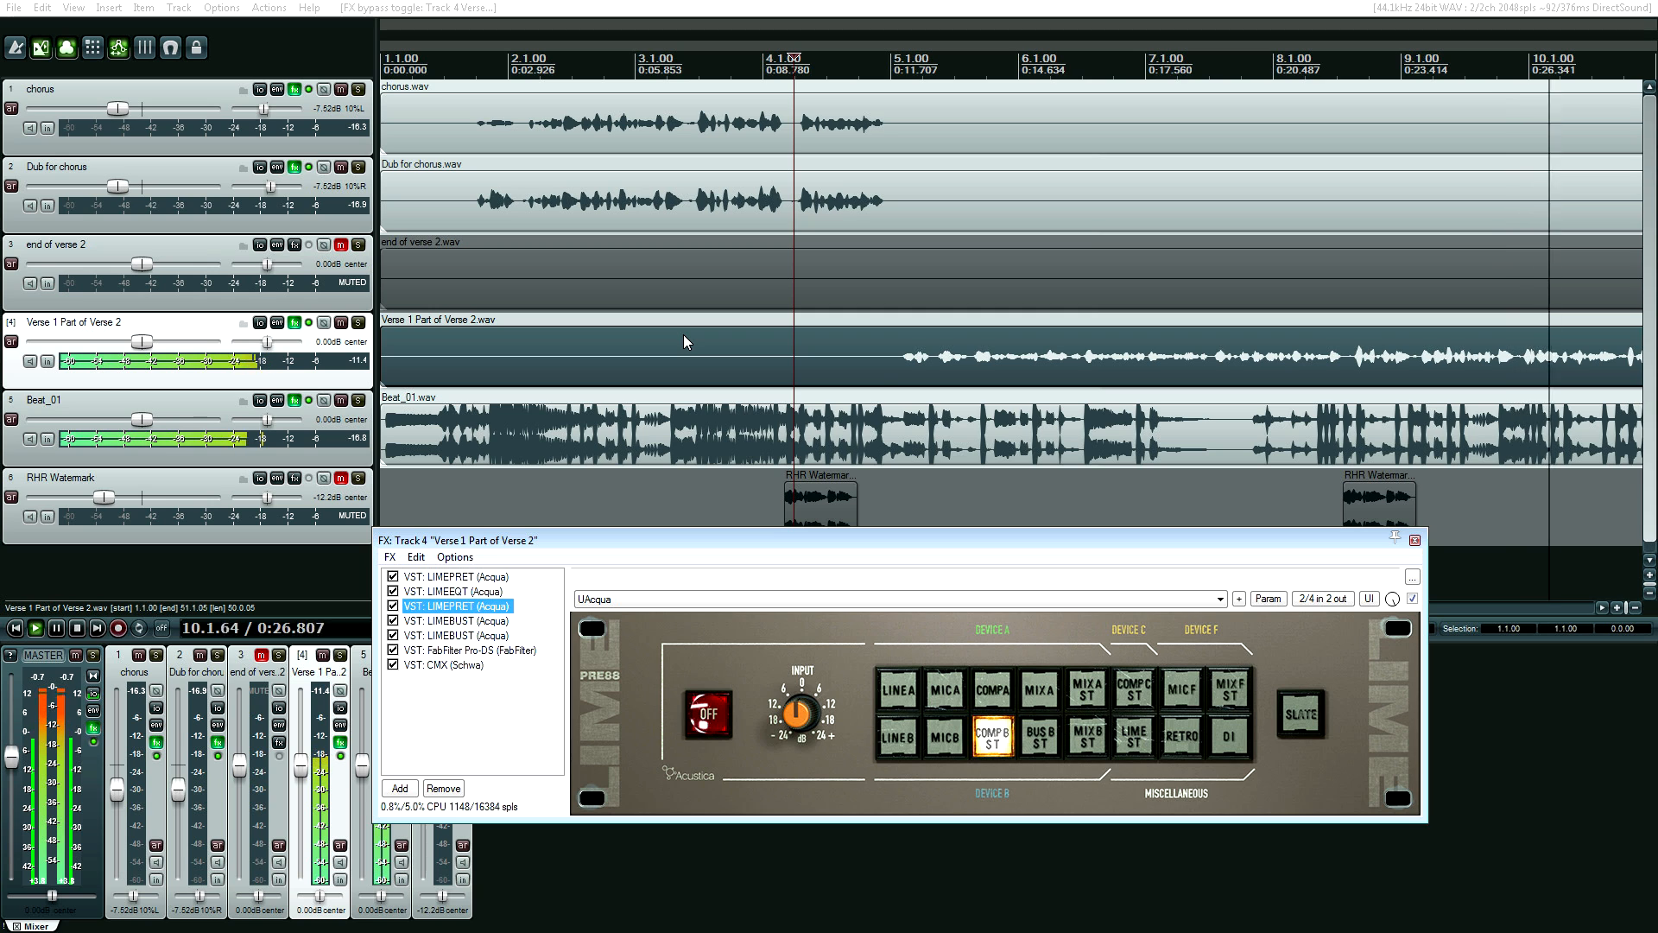
{"action": "left_click", "coordinate": [1415, 540]}
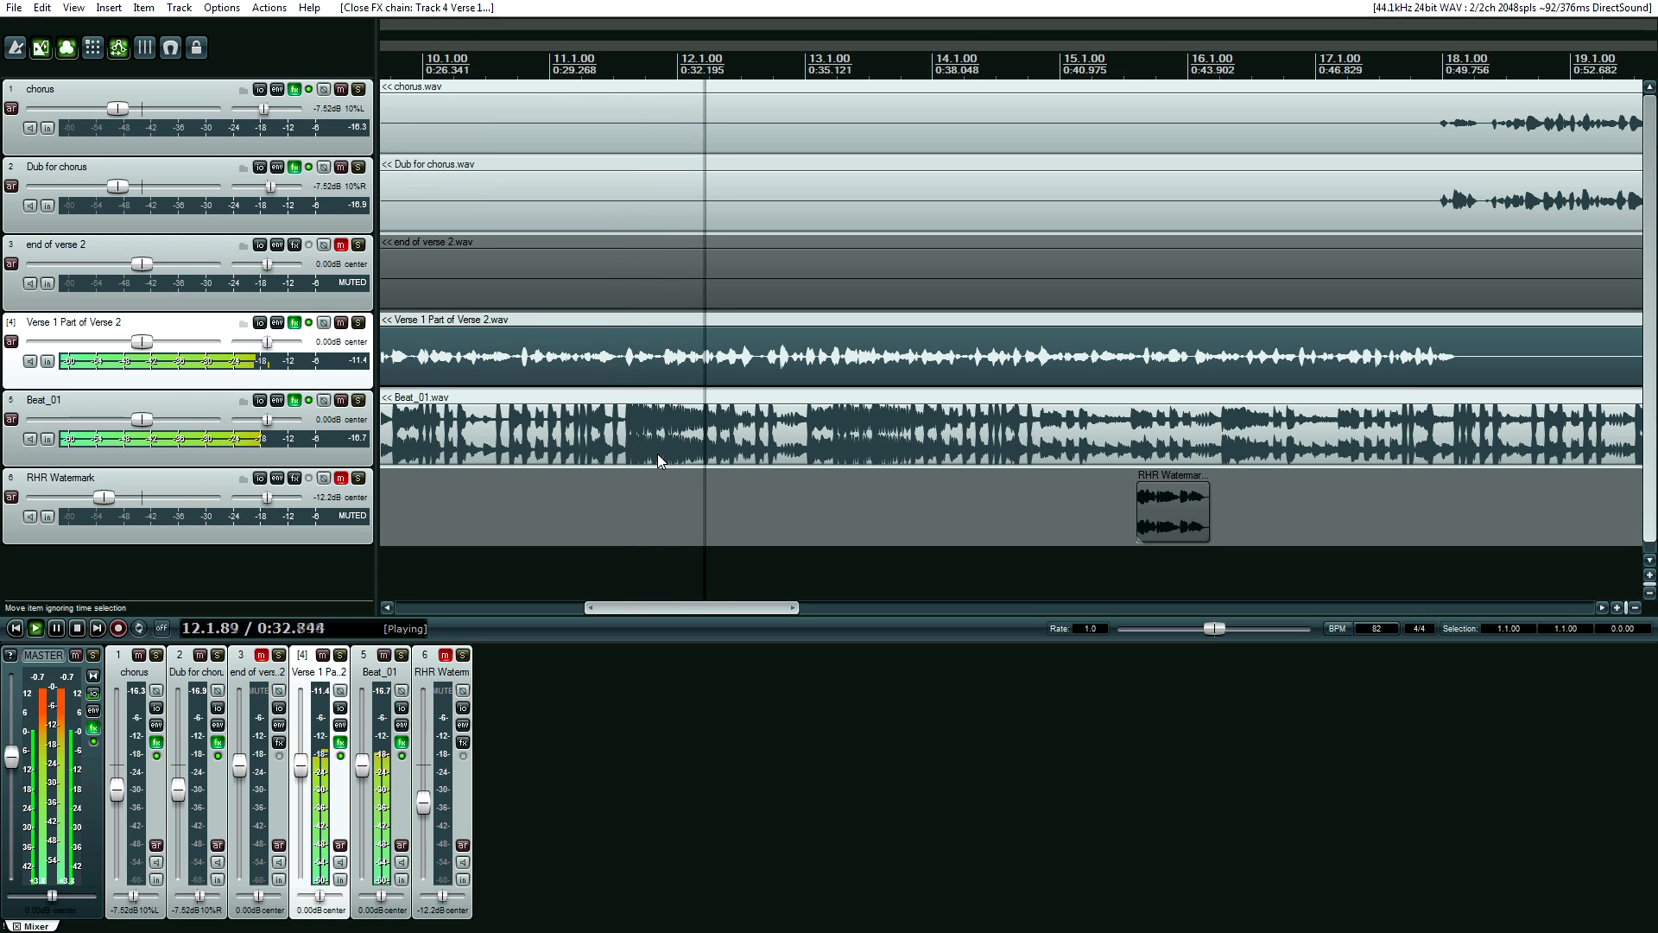
{"action": "key", "text": "space"}
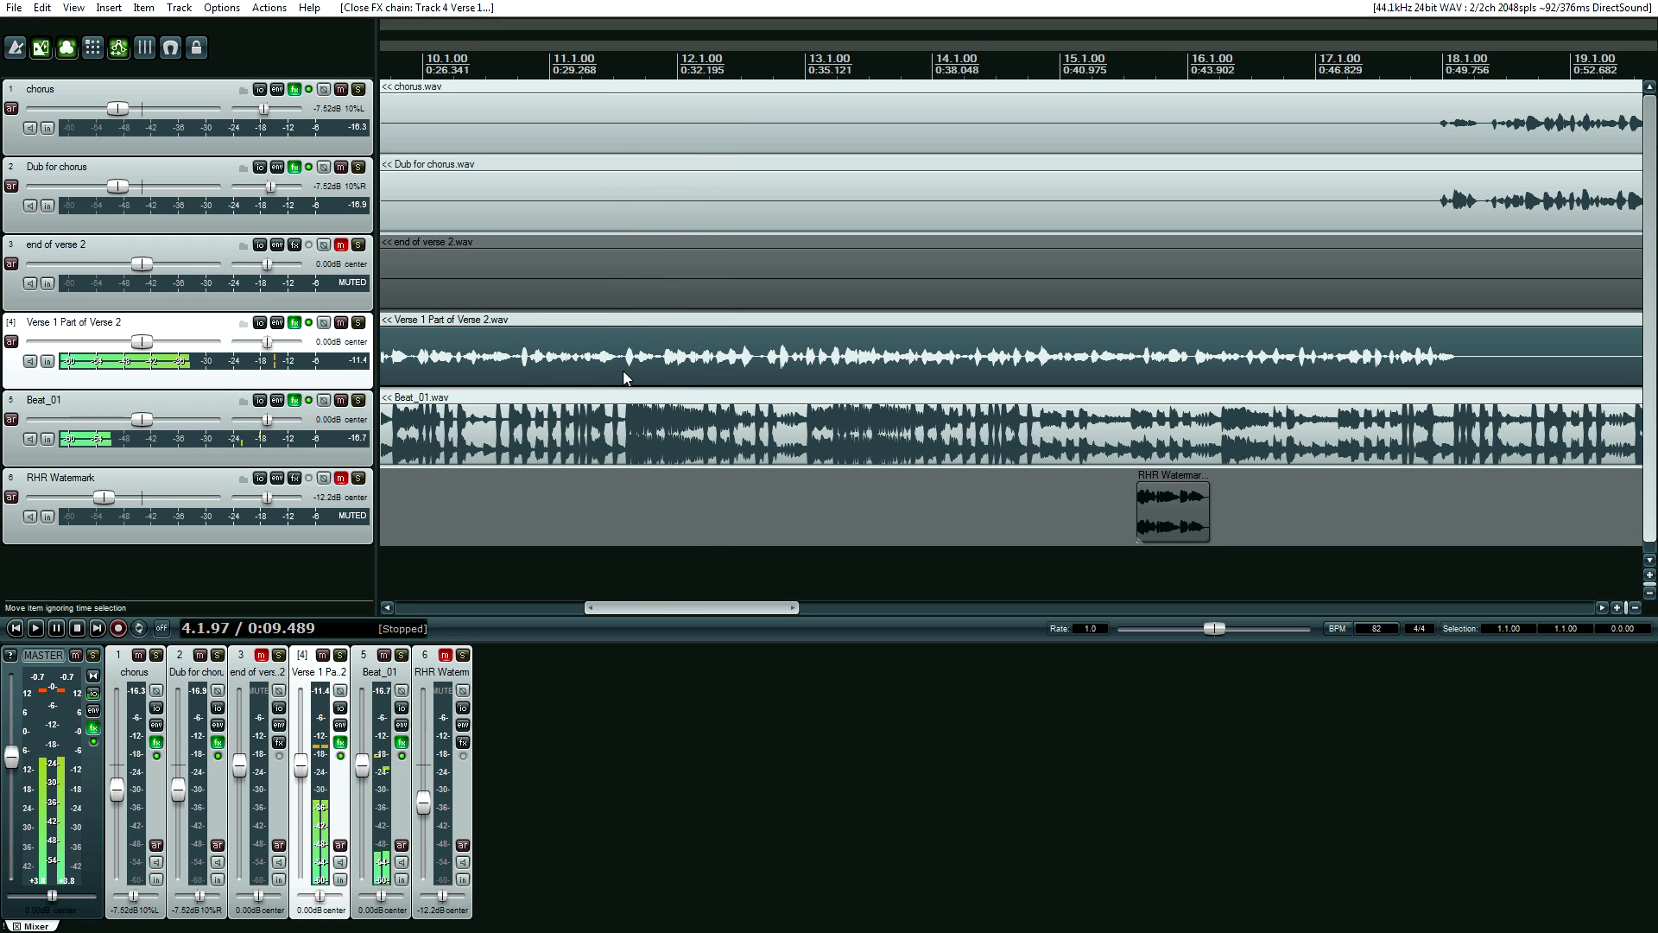
Review the LIMEPRET and LIMEEQT settings in the Beat_01 track's effects chain.
{"action": "left_click", "coordinate": [619, 371]}
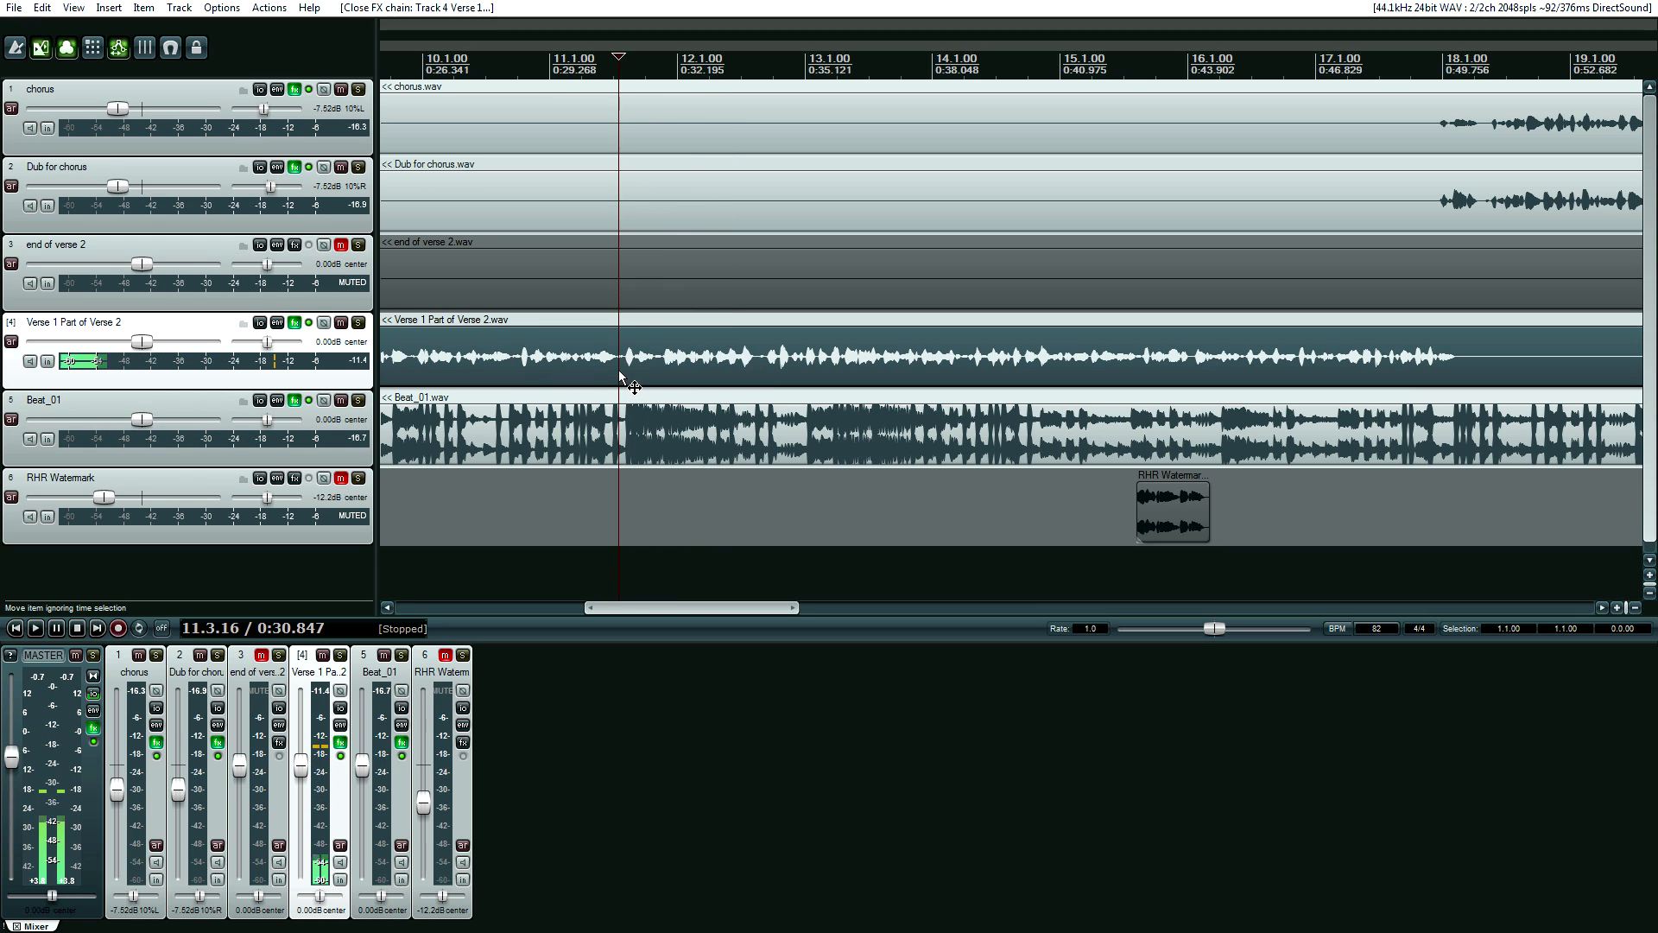
{"action": "left_click", "coordinate": [294, 400]}
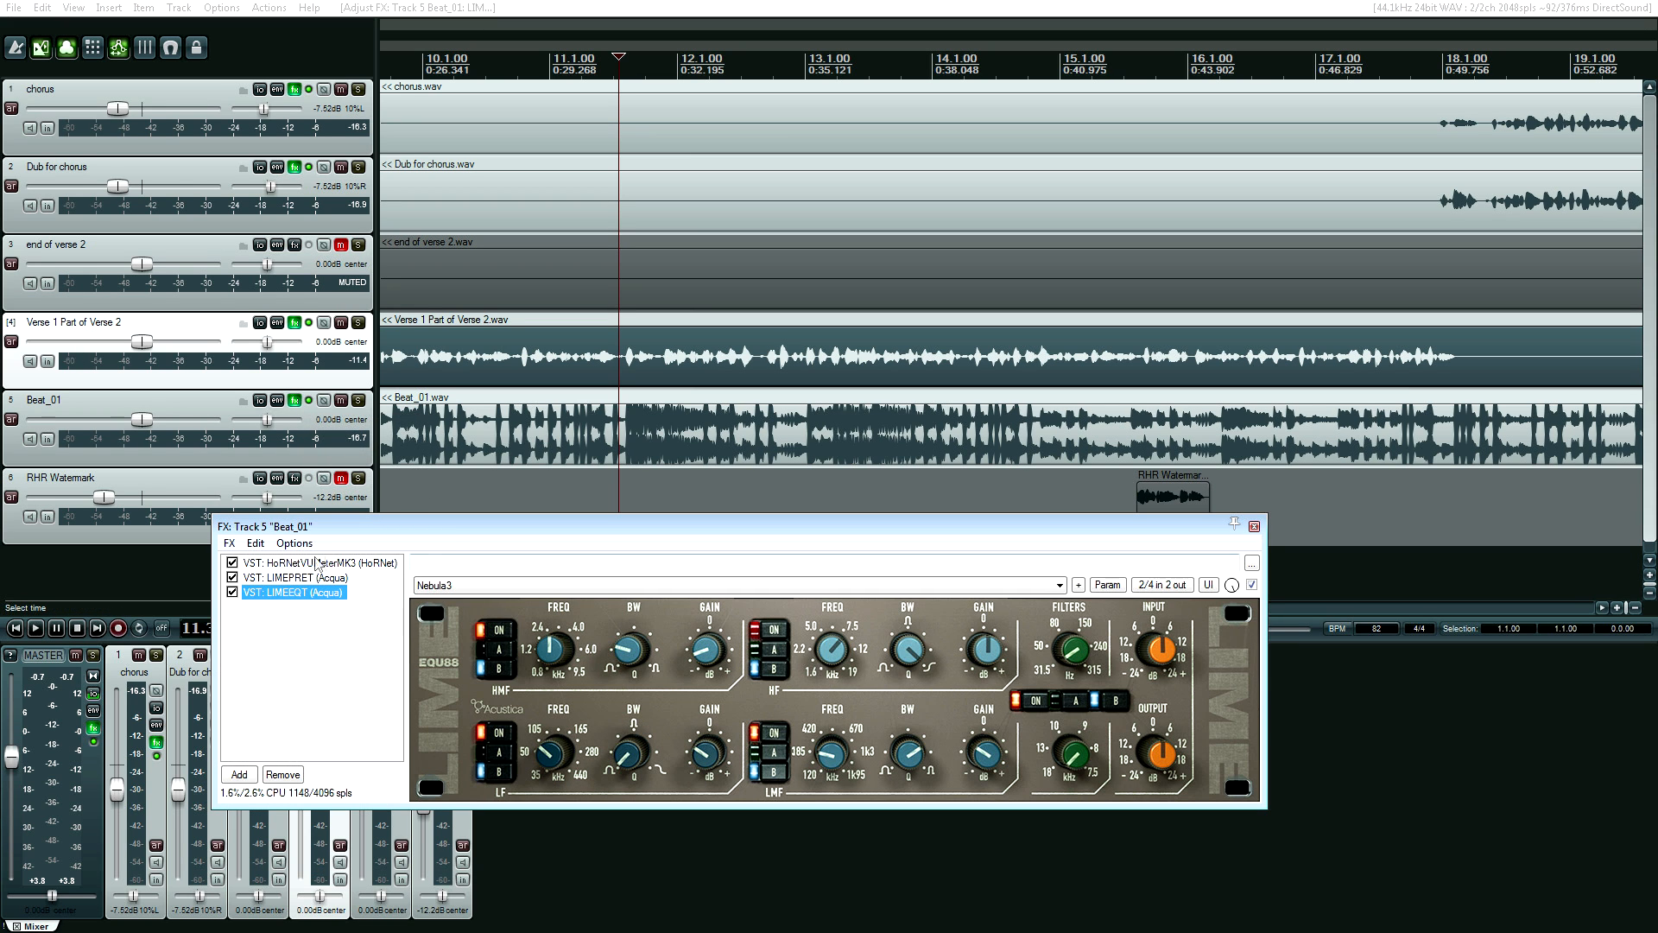
{"action": "left_click", "coordinate": [302, 578]}
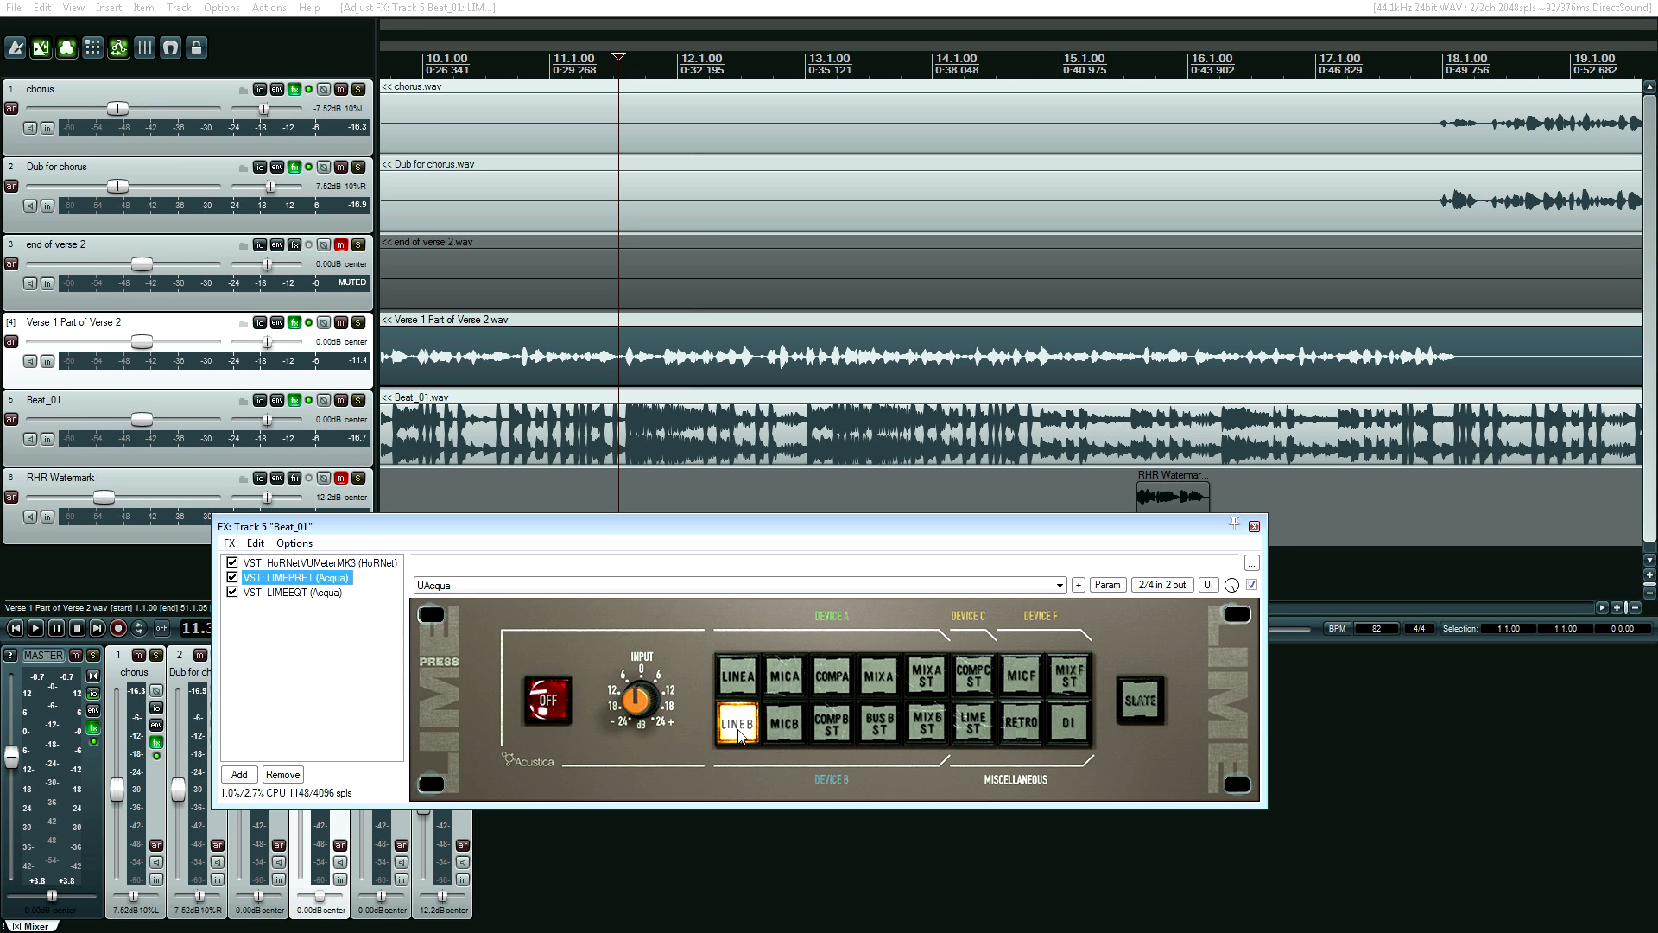
{"action": "left_click", "coordinate": [313, 594]}
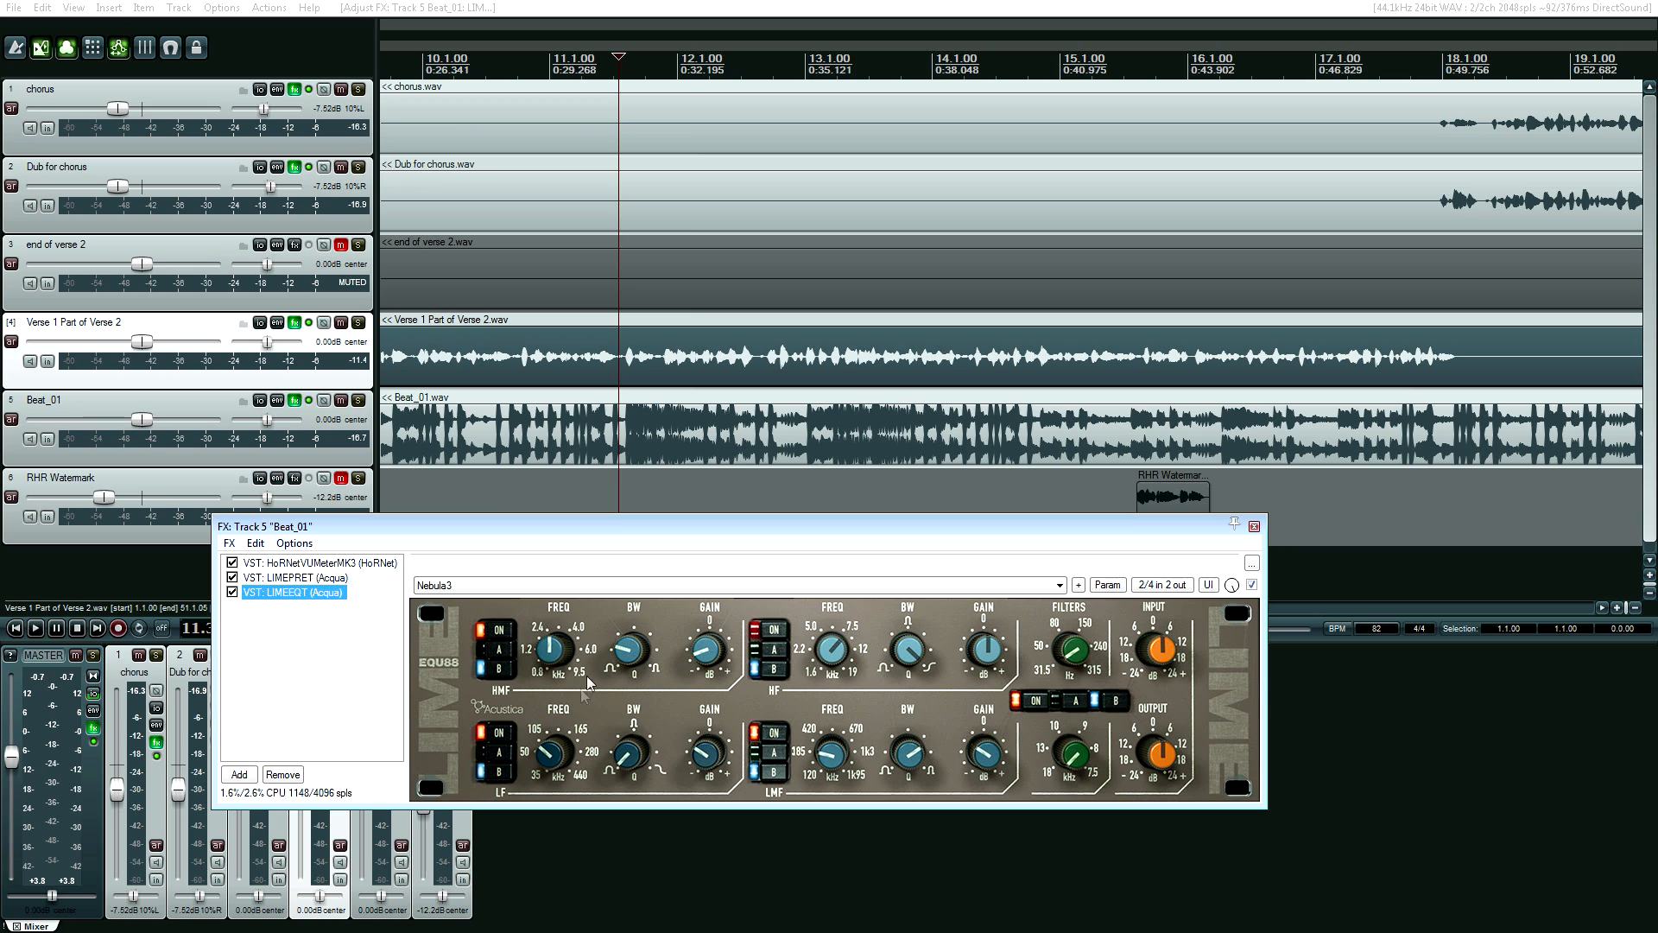
Return to the project start, show about 27 bars of the timeline and place the edit cursor at the verse vocal's start near bar 5.
{"action": "left_click", "coordinate": [654, 373]}
{"action": "key", "text": "Home"}
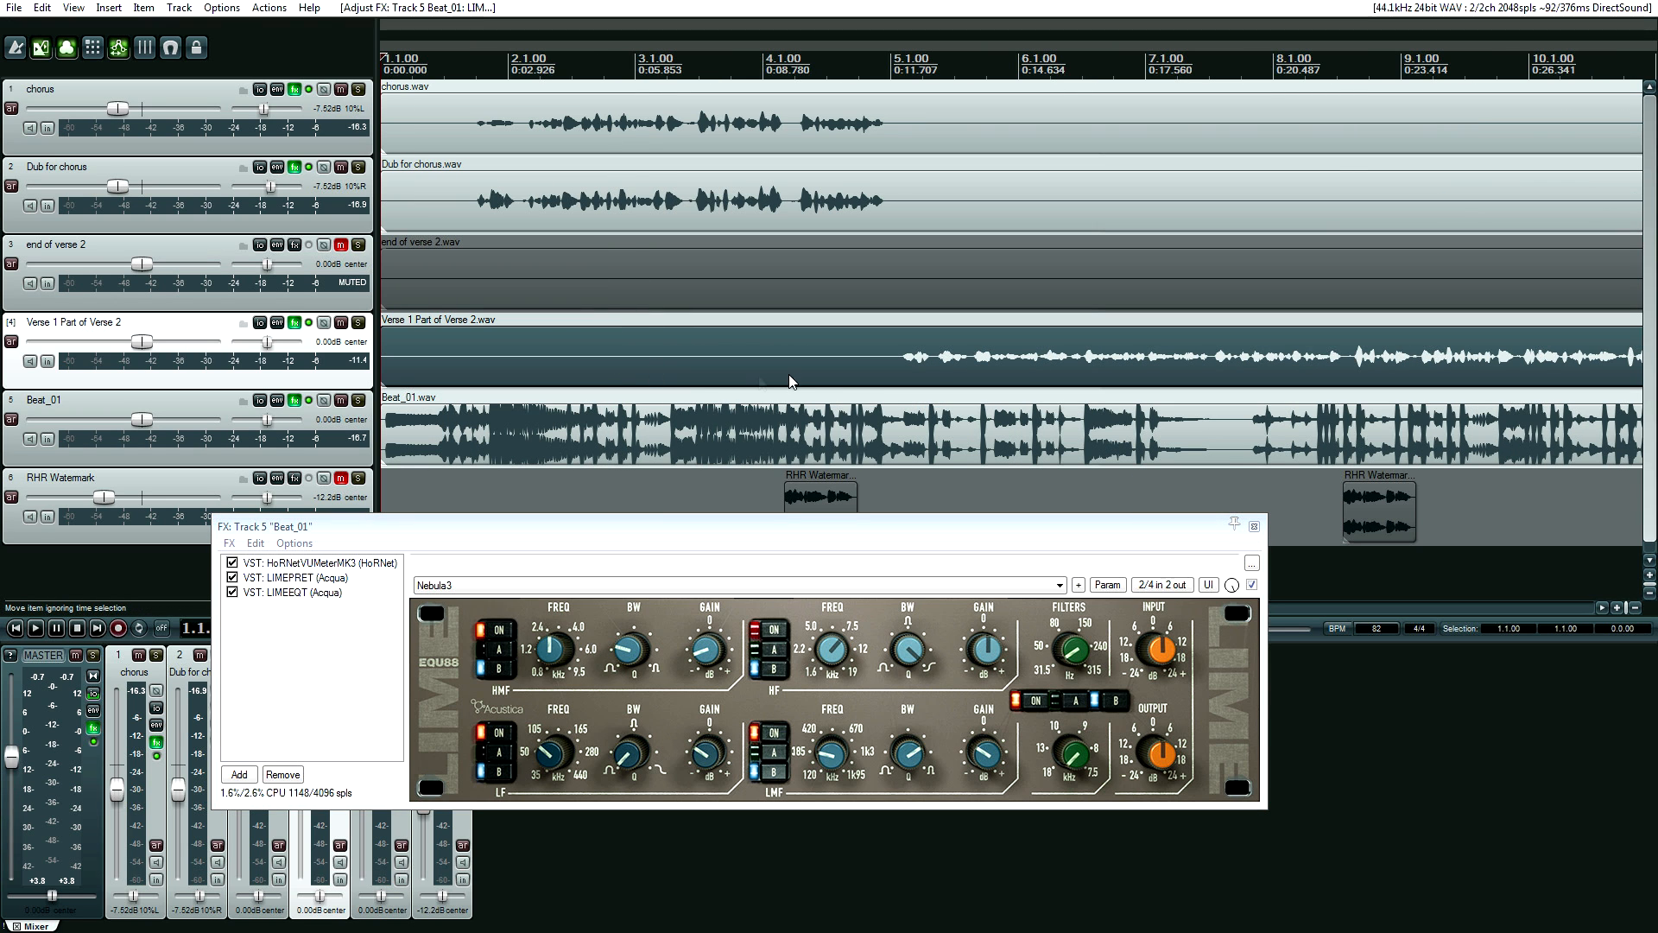
{"action": "scroll", "coordinate": [835, 418], "scroll_direction": "down", "scroll_amount": 2}
{"action": "scroll", "coordinate": [724, 469], "scroll_direction": "down", "scroll_amount": 2}
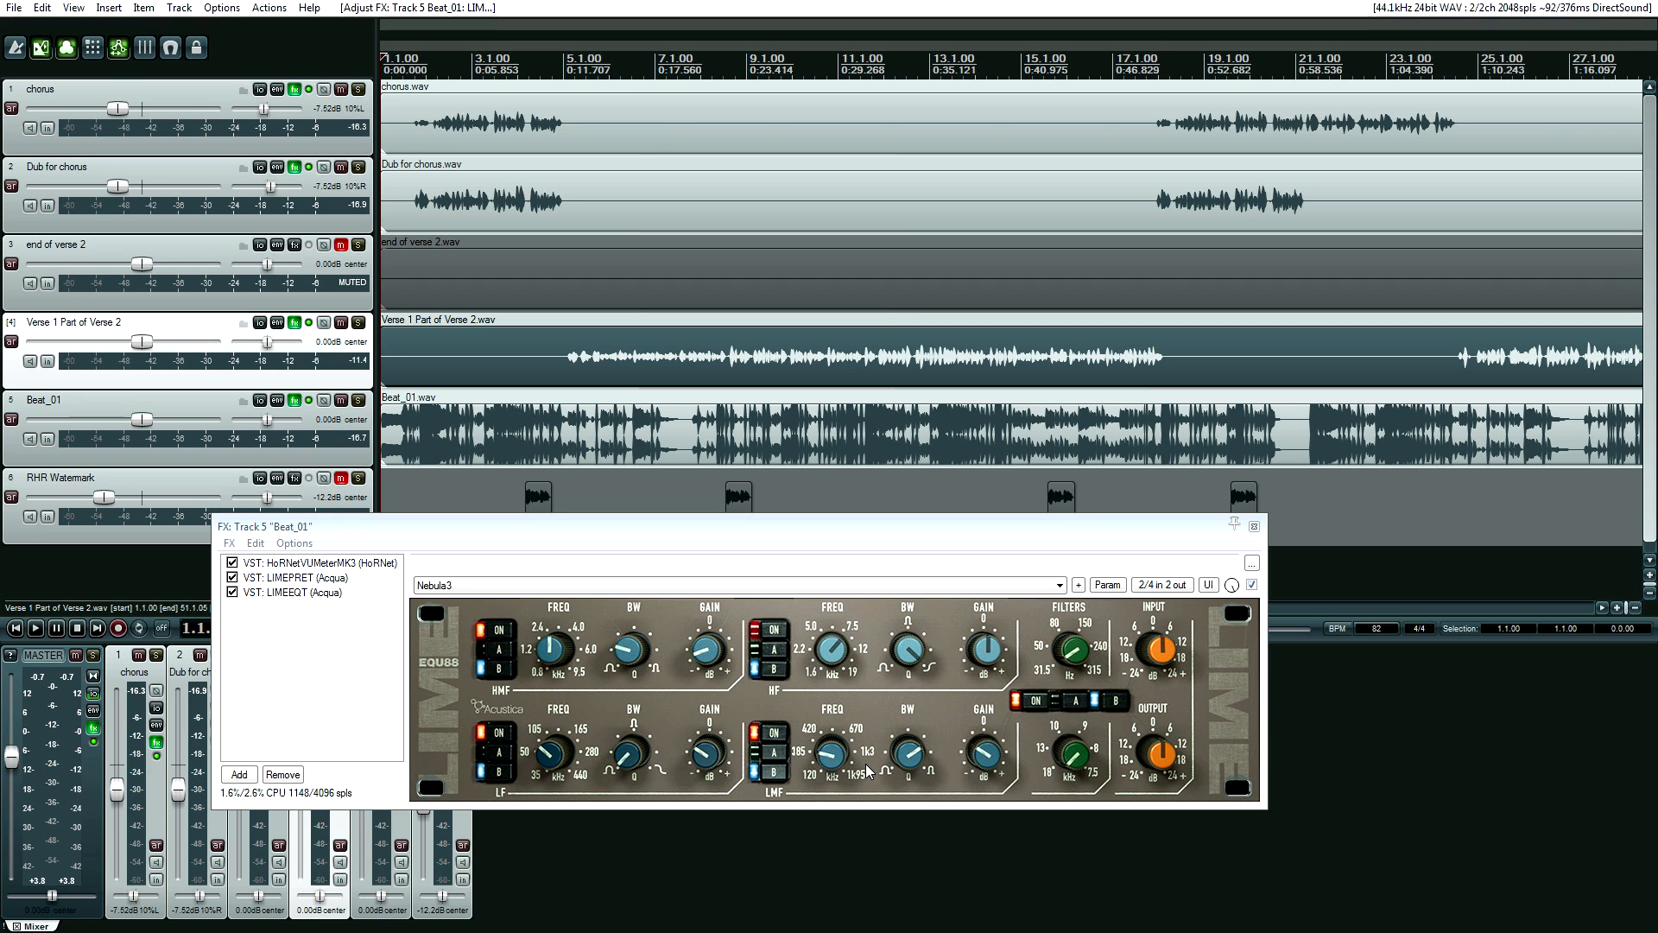
{"action": "left_click", "coordinate": [565, 380]}
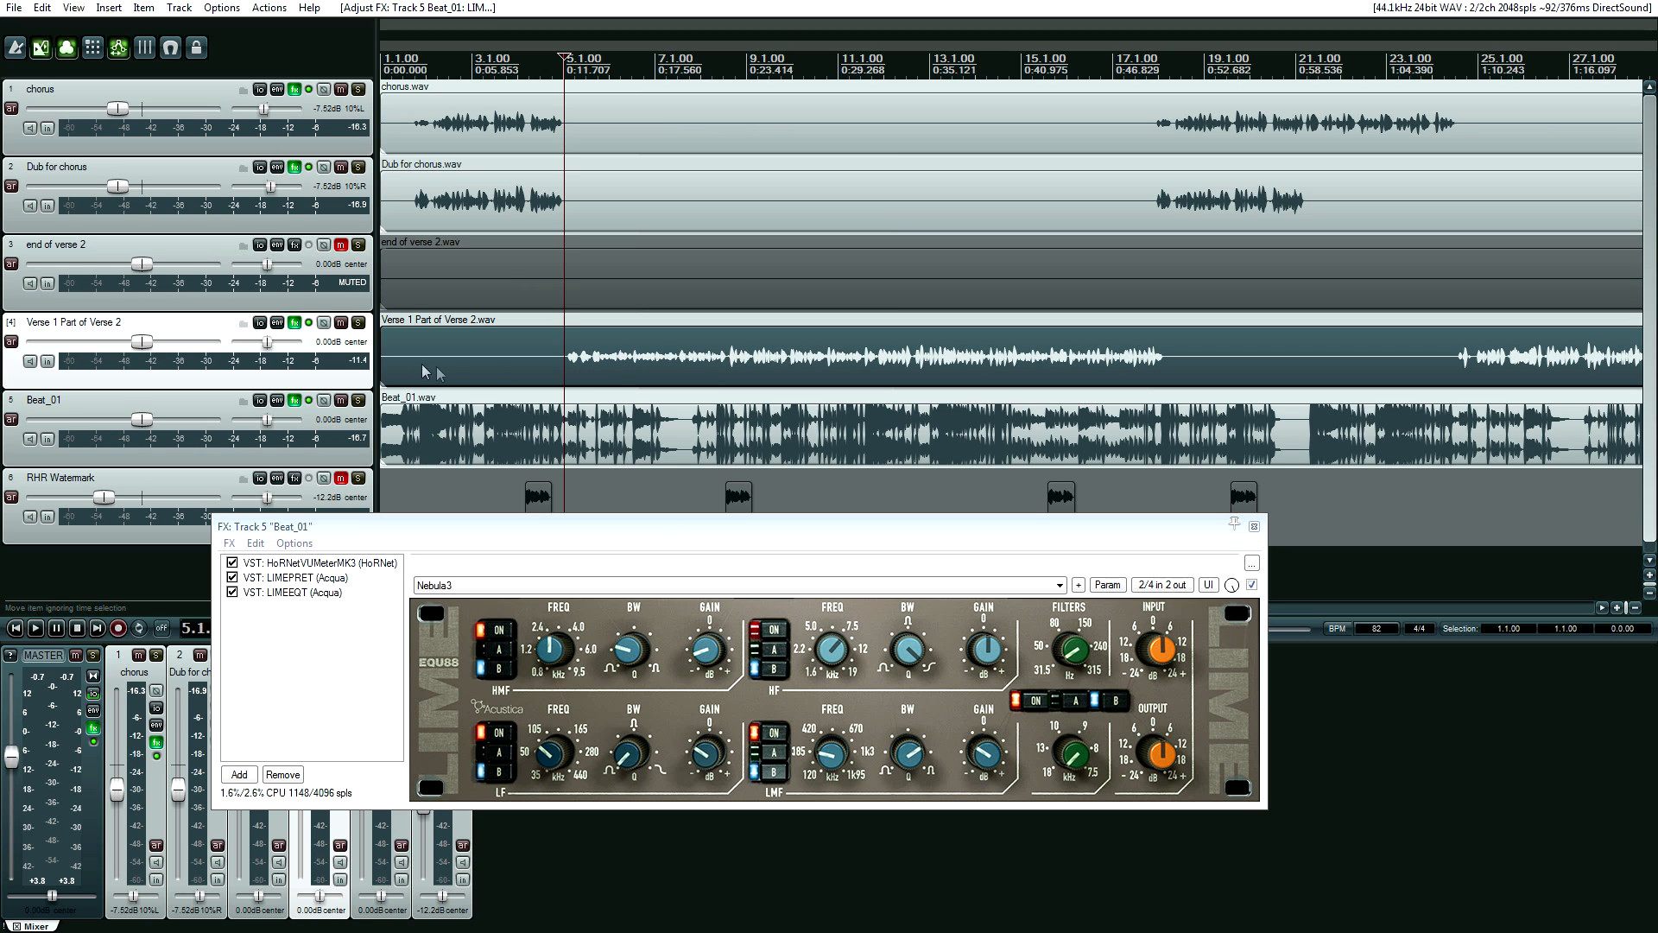
Solo the Beat_01 track, bypass LIMEPRET and LIMEEQT, and audition the unprocessed beat from the project start.
{"action": "left_click", "coordinate": [359, 400]}
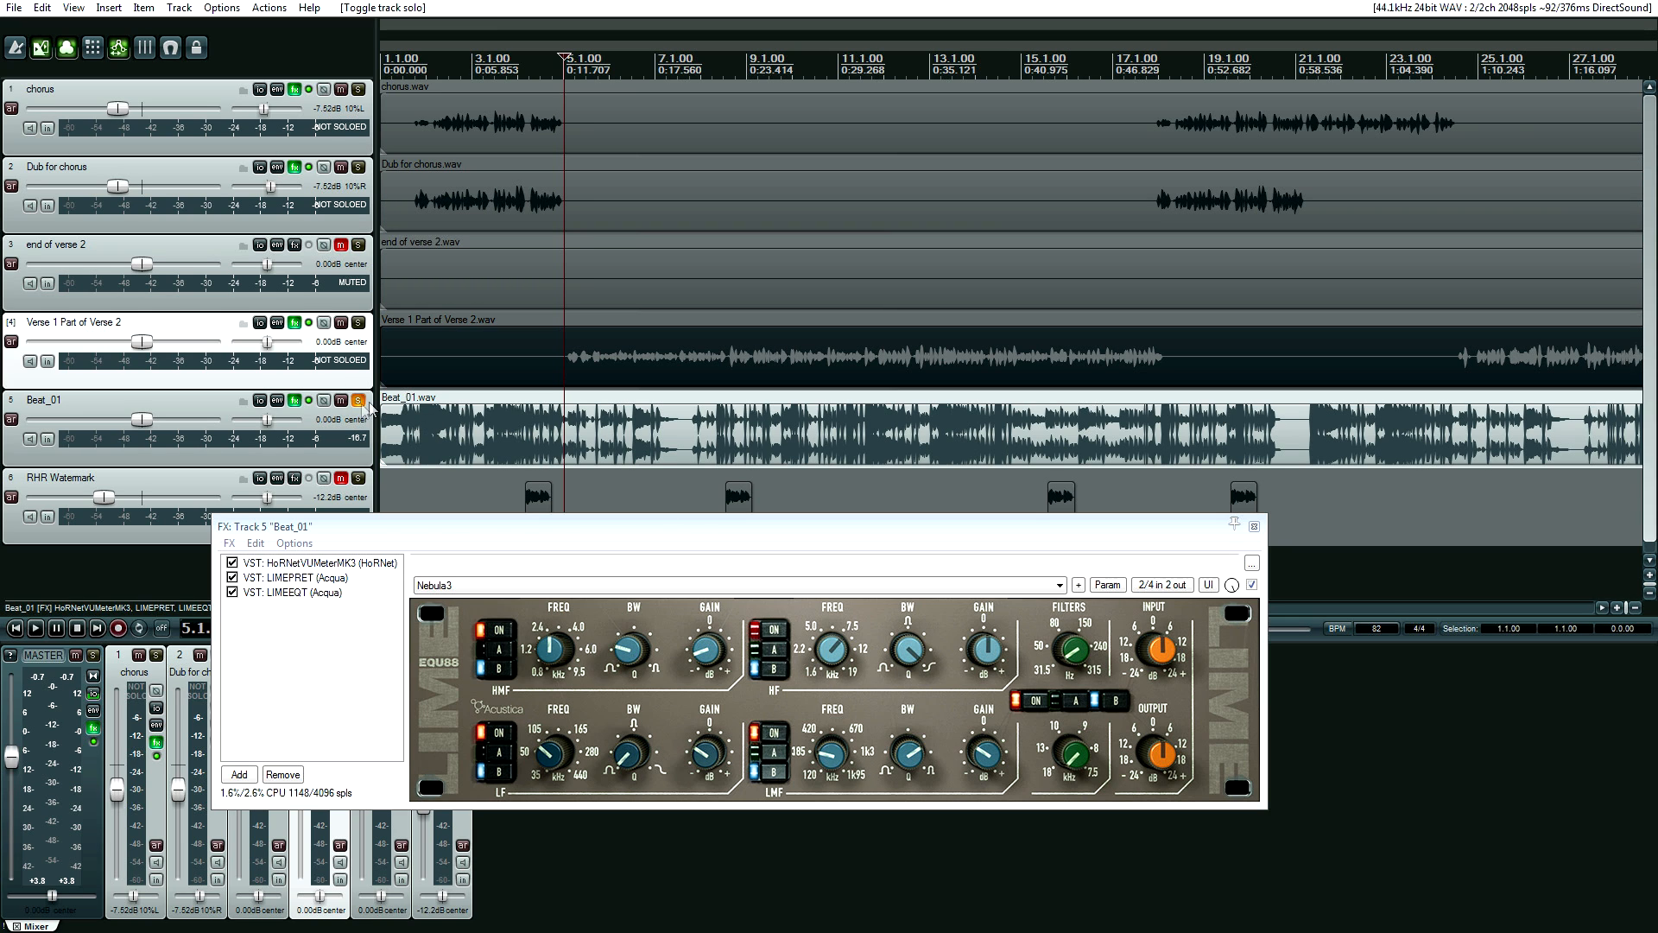
{"action": "left_click", "coordinate": [553, 373]}
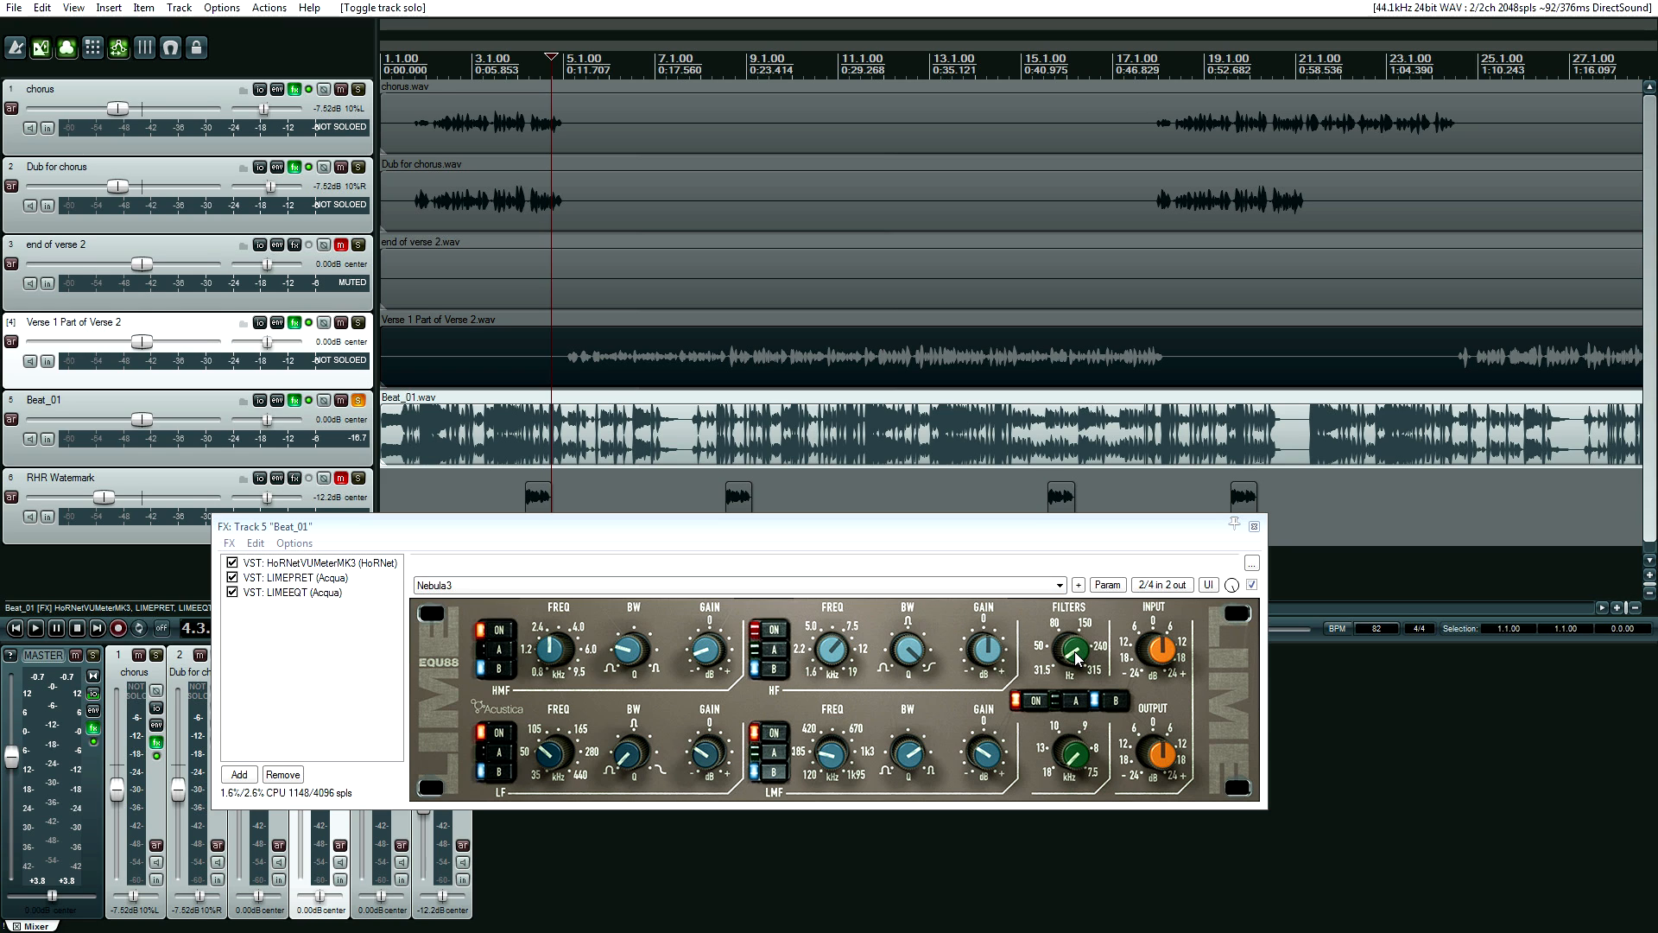
{"action": "left_click", "coordinate": [1078, 659]}
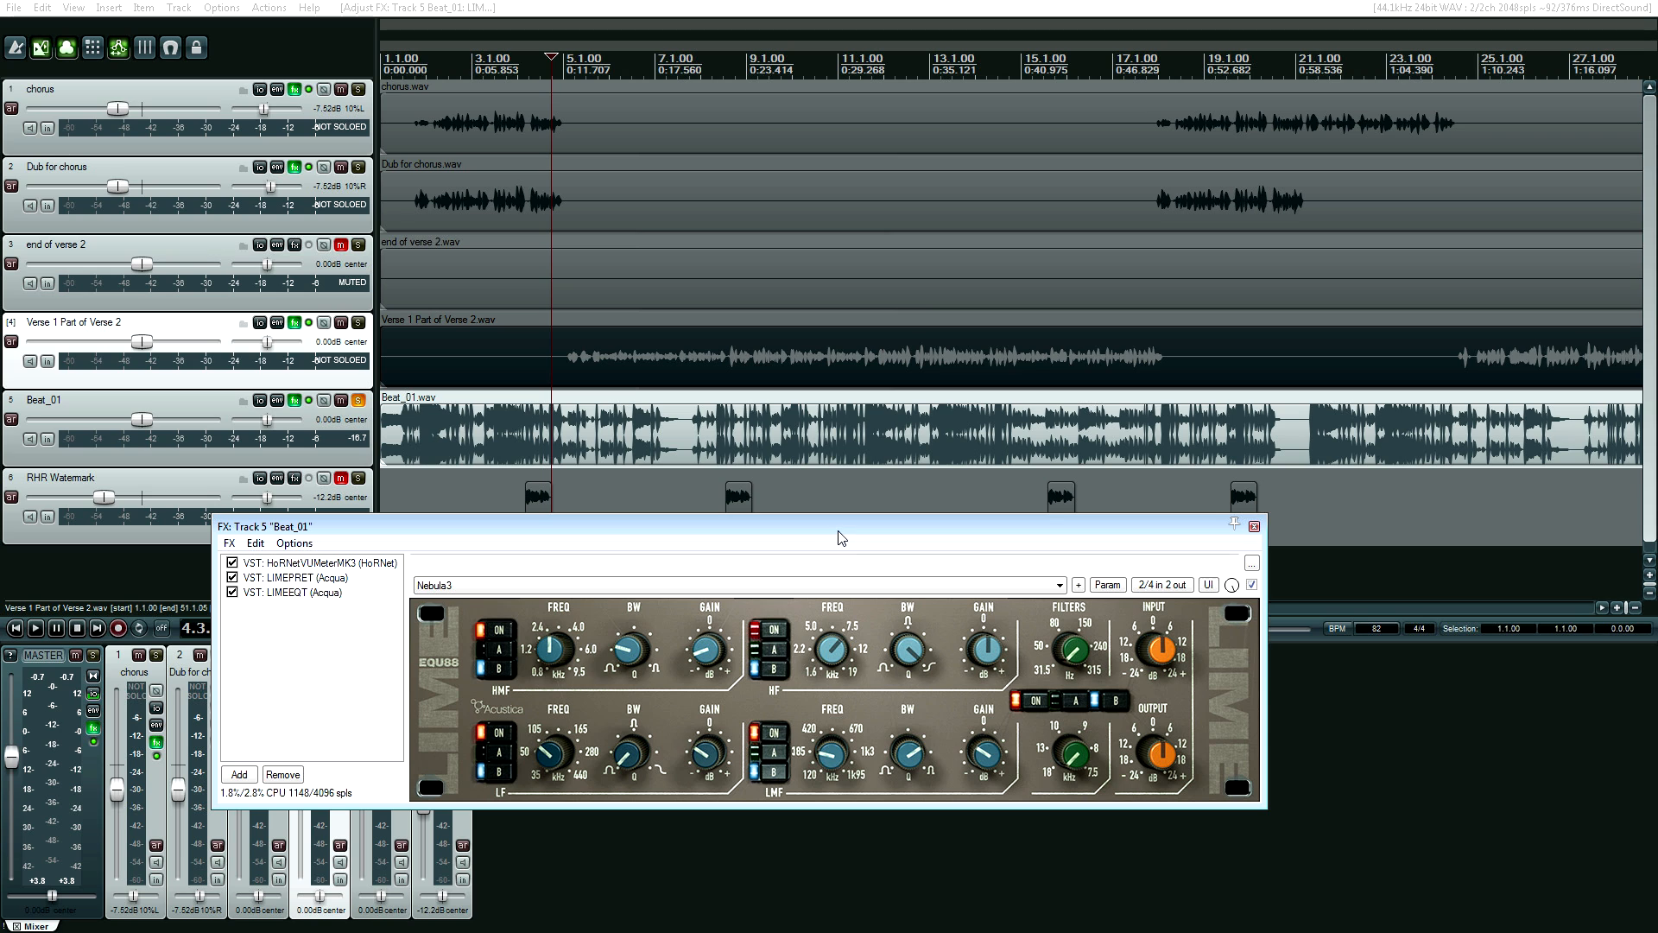
{"action": "left_click", "coordinate": [436, 438]}
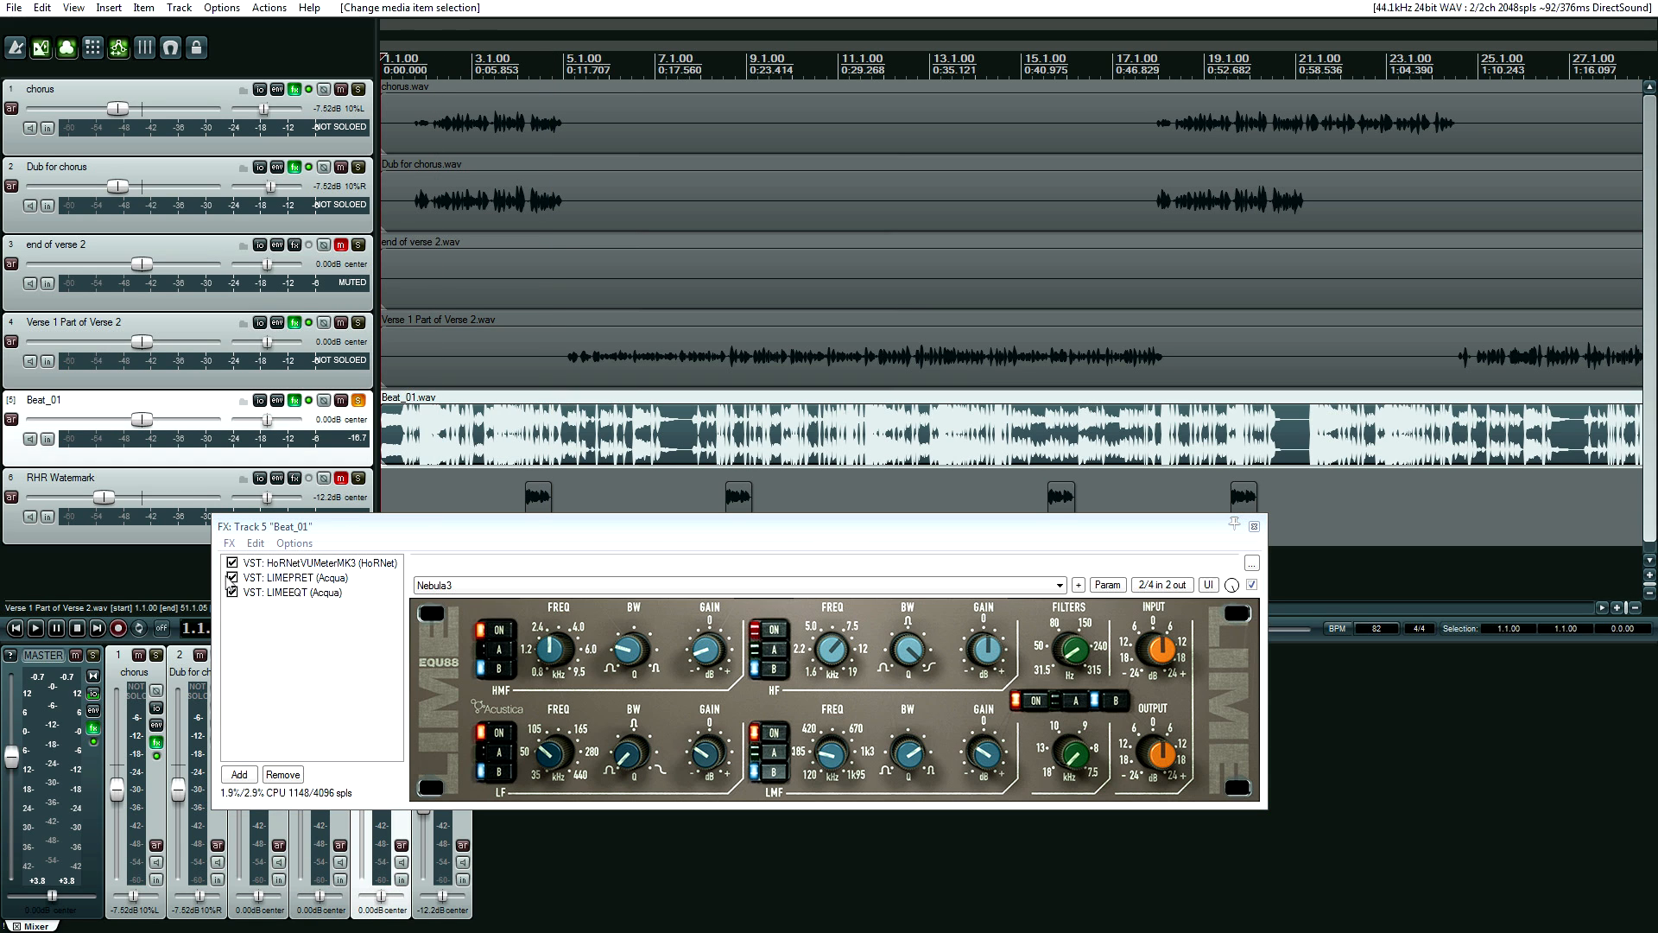
{"action": "left_click", "coordinate": [233, 578]}
{"action": "left_click", "coordinate": [232, 593]}
{"action": "key", "text": "space"}
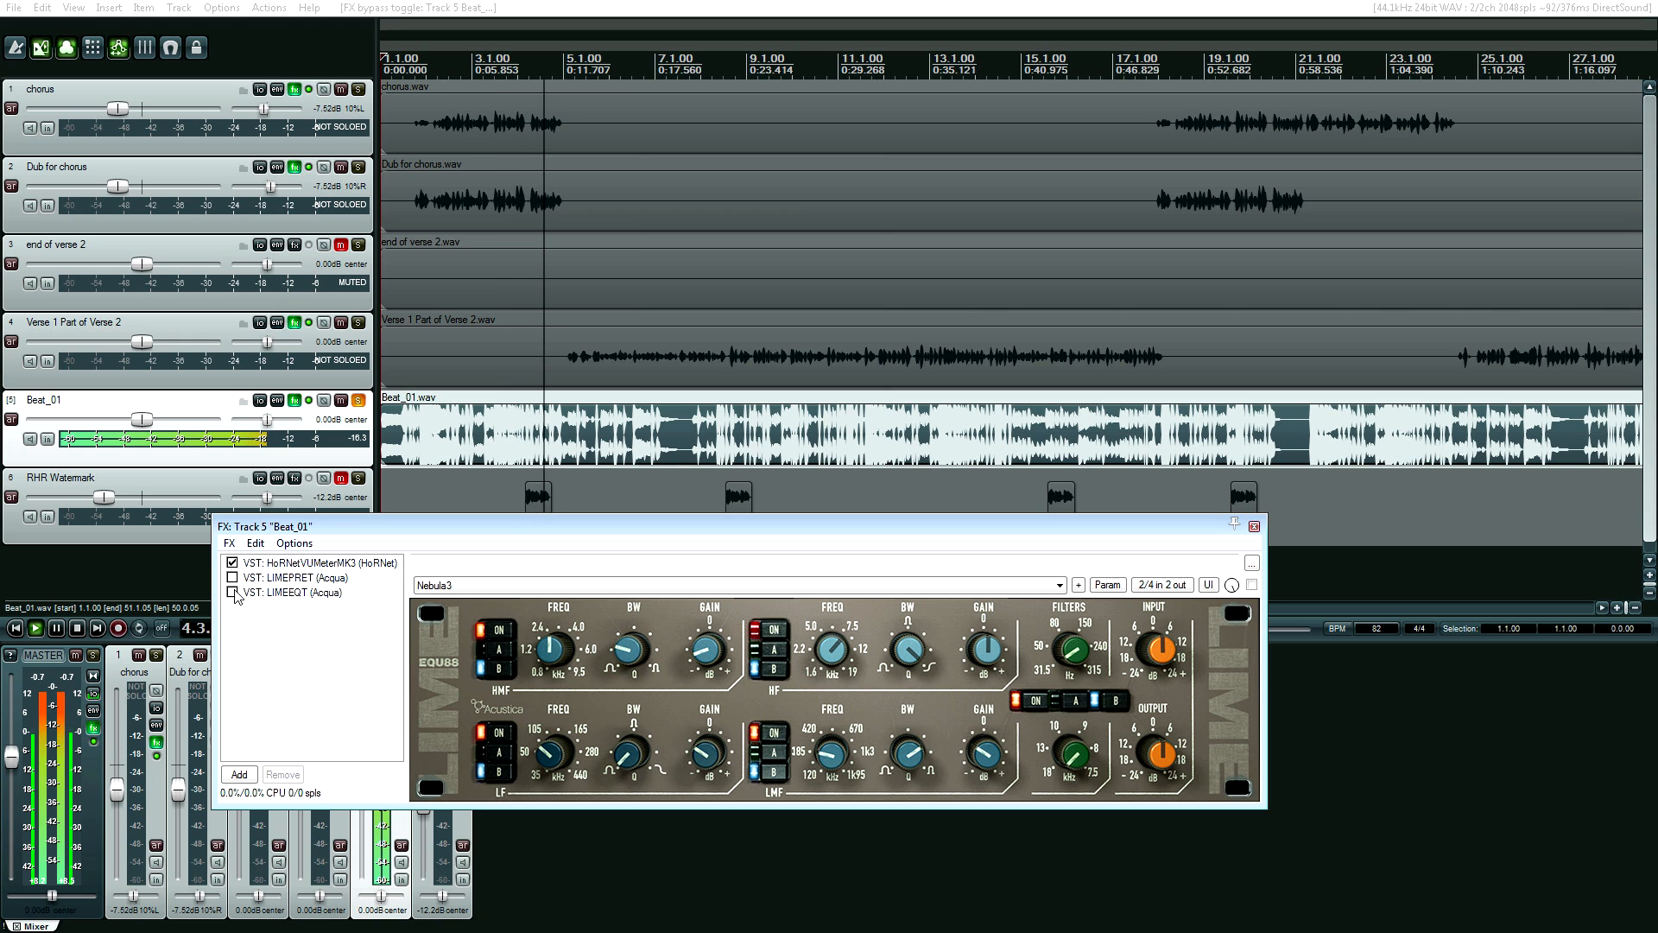
{"action": "key", "text": "space"}
Re-enable LIMEEQT and LIMEPRET on Beat_01 and audition the processed beat from the project start.
{"action": "left_click", "coordinate": [232, 593]}
{"action": "left_click", "coordinate": [233, 578]}
{"action": "key", "text": "space"}
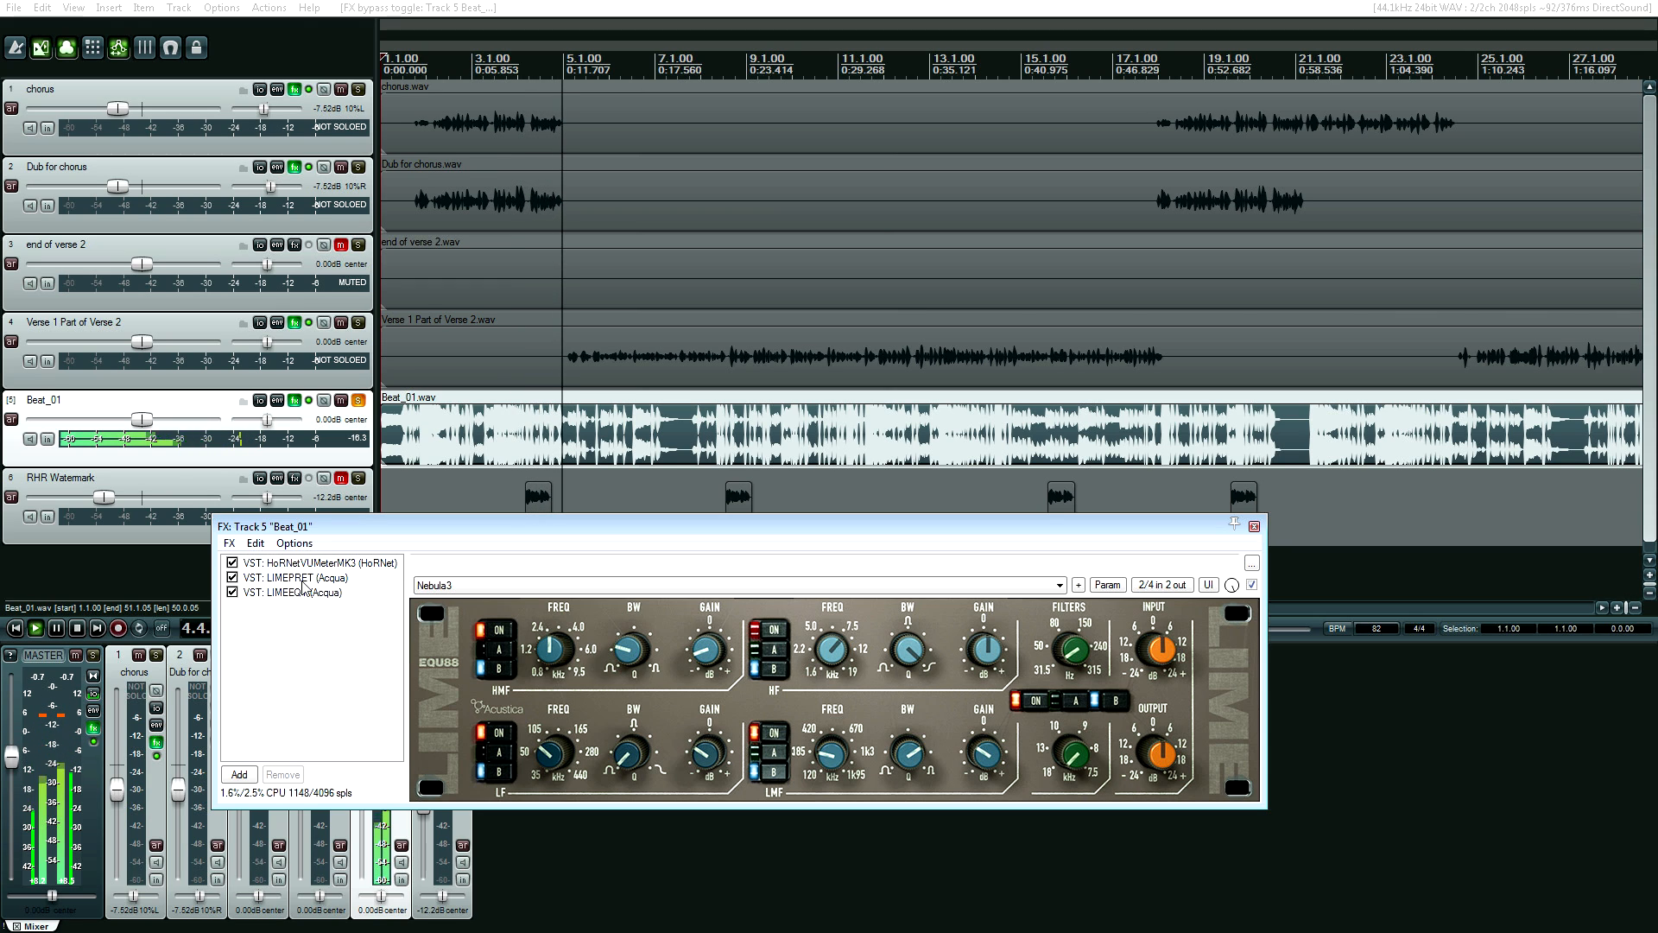
{"action": "key", "text": "space"}
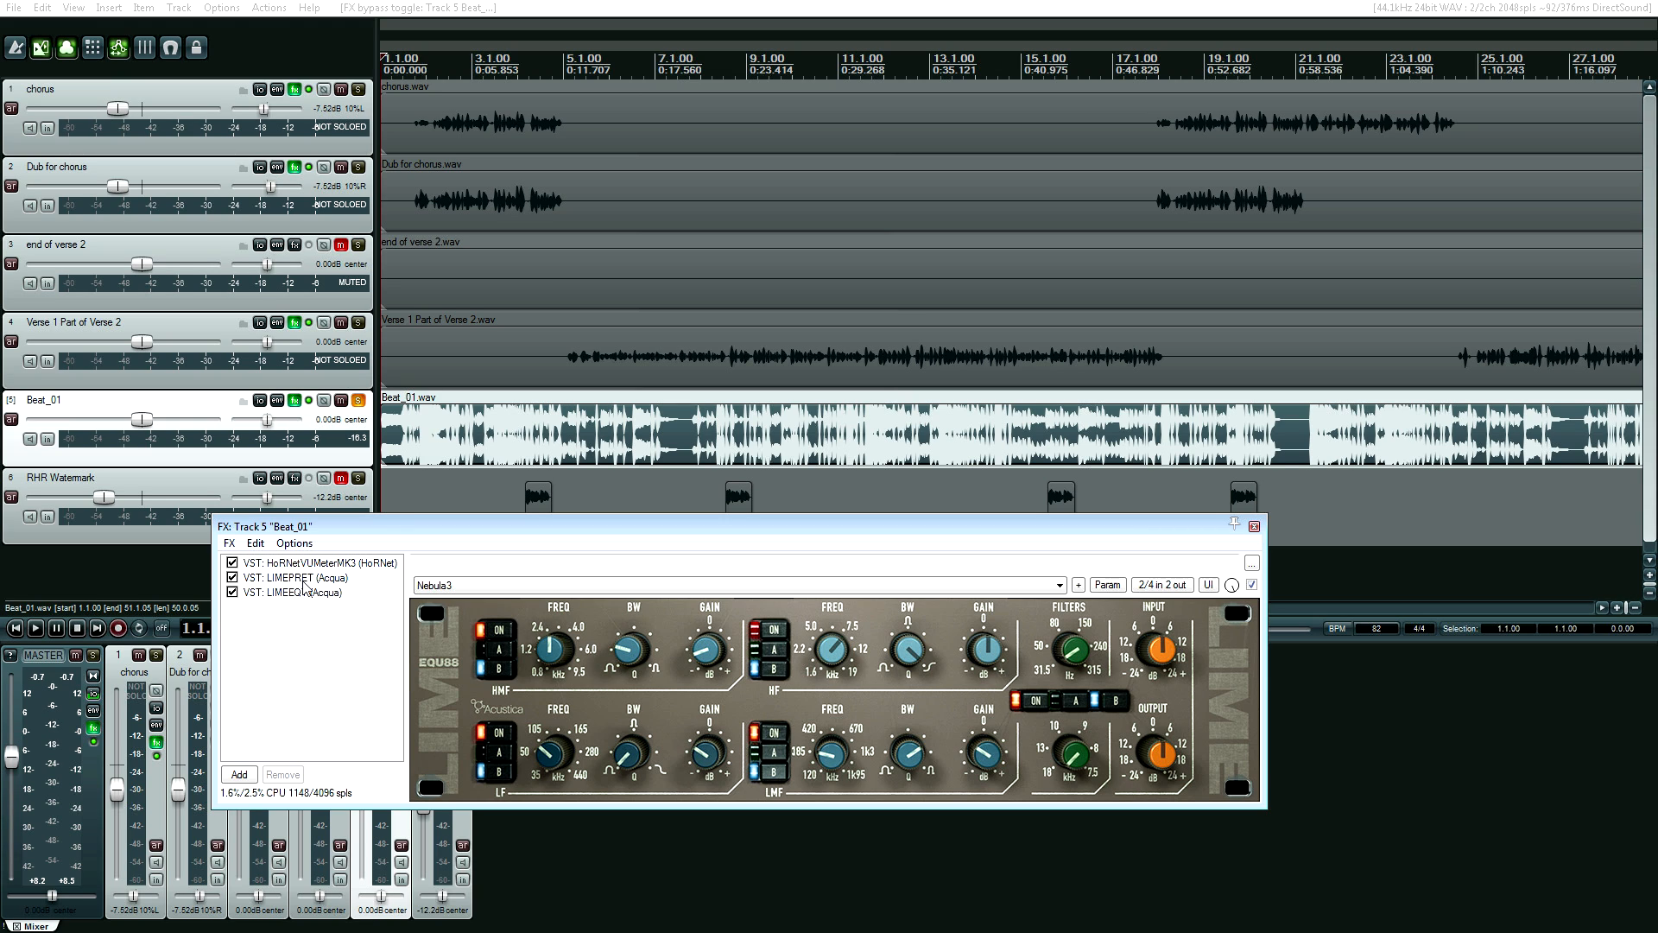
Unsolo Beat_01, close its effects chain and place the edit cursor in bar 12.
{"action": "left_click", "coordinate": [560, 435]}
{"action": "left_click", "coordinate": [359, 401]}
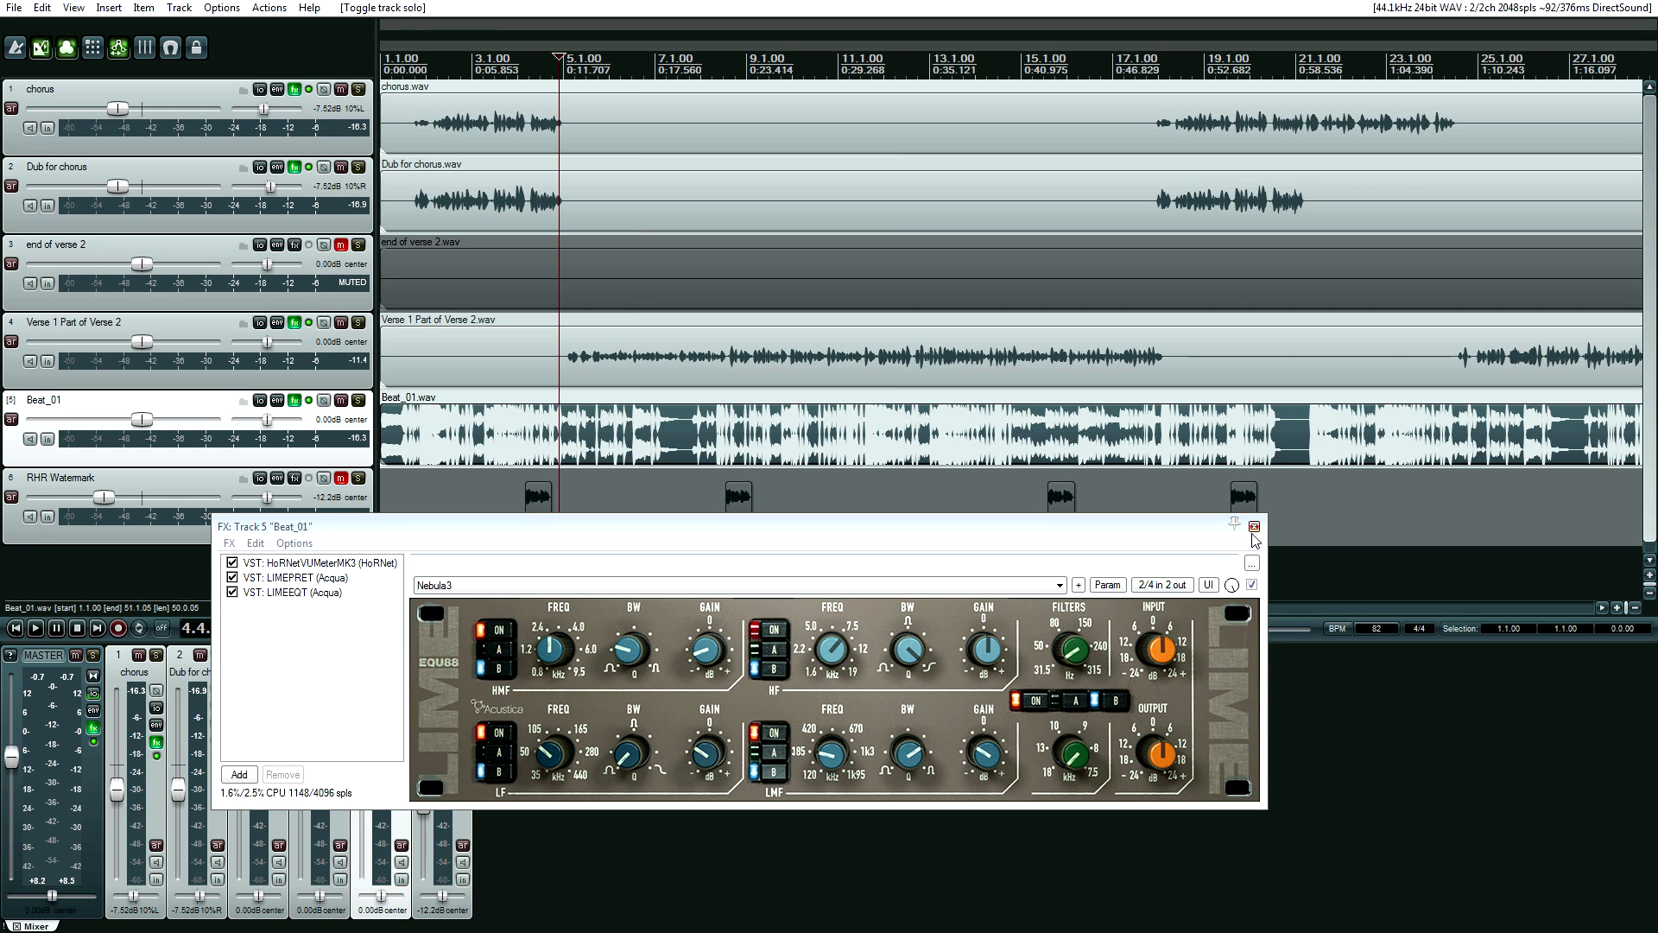
{"action": "left_click", "coordinate": [1253, 528]}
{"action": "left_click", "coordinate": [905, 428]}
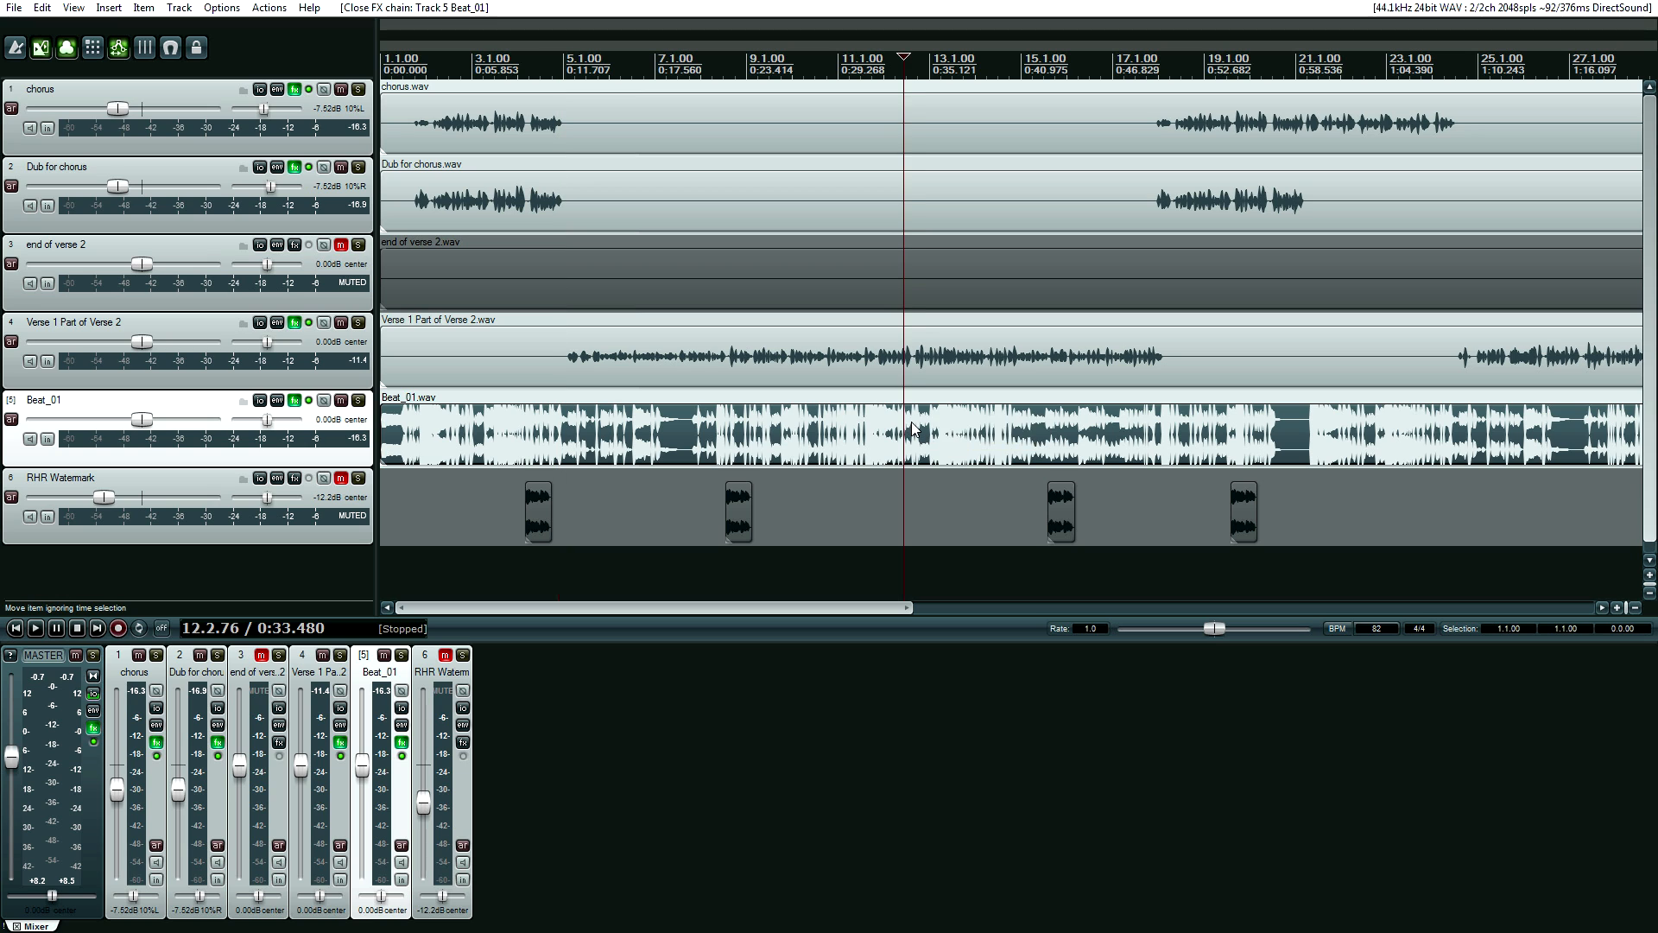
{"action": "left_click", "coordinate": [912, 429]}
Review LIMEPRET, iZotope Ozone 5 and SPAN in the master track's effects chain, and close the chain.
{"action": "left_click", "coordinate": [93, 728]}
{"action": "left_click", "coordinate": [315, 241]}
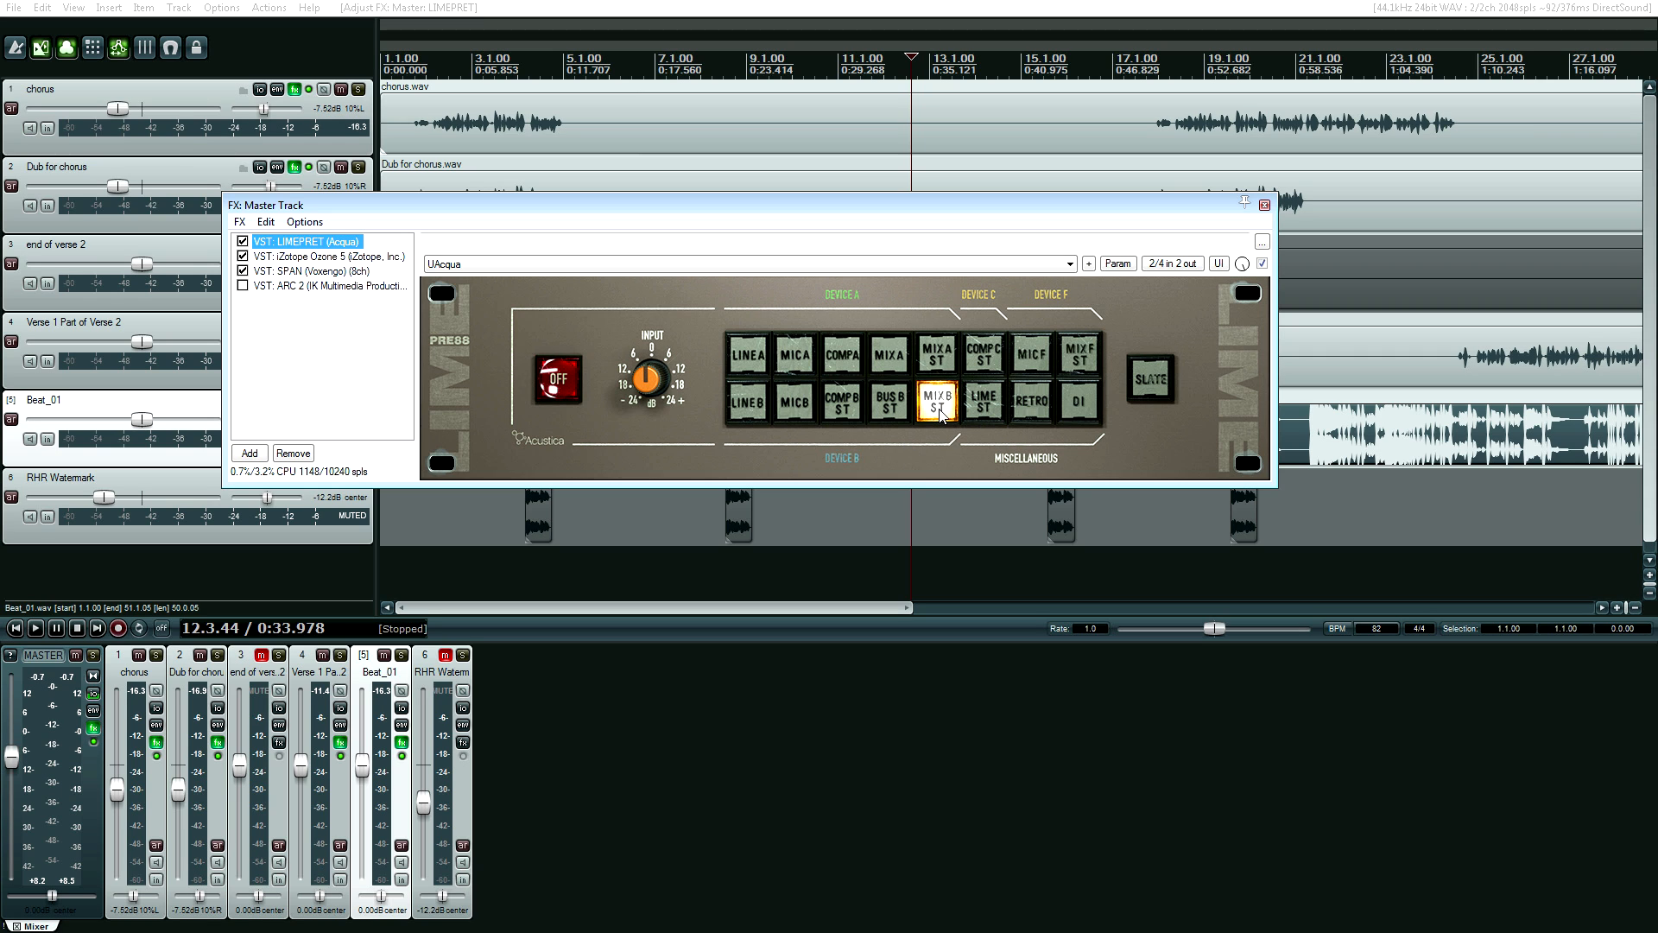
{"action": "left_click", "coordinate": [358, 256]}
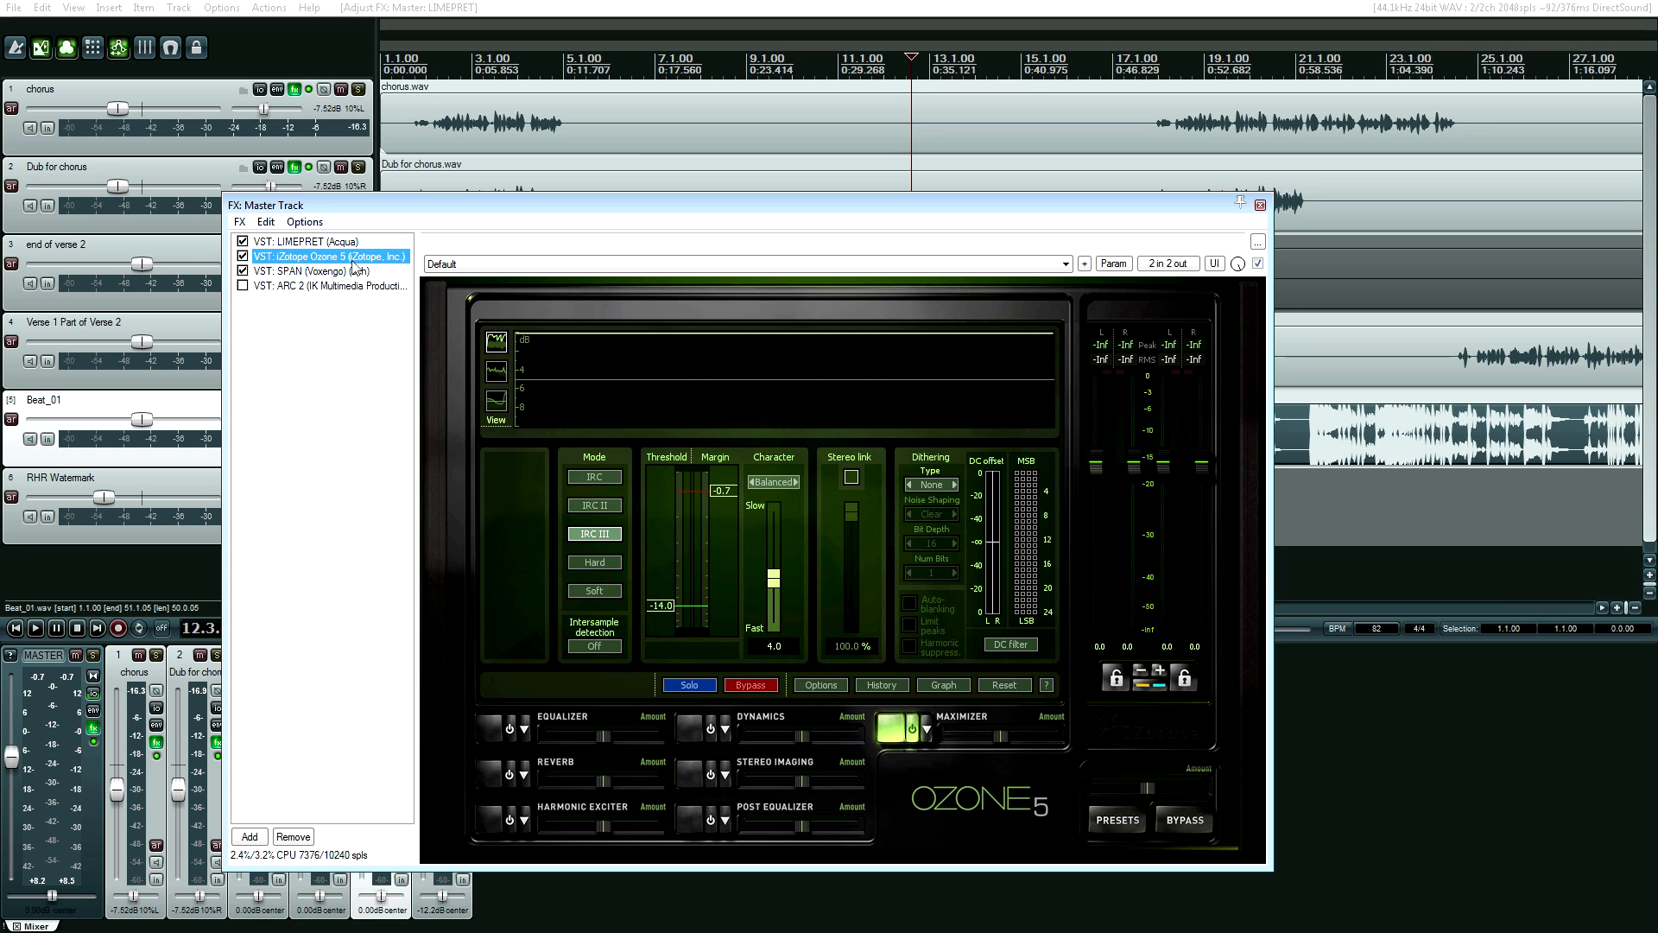
{"action": "left_click", "coordinate": [311, 271]}
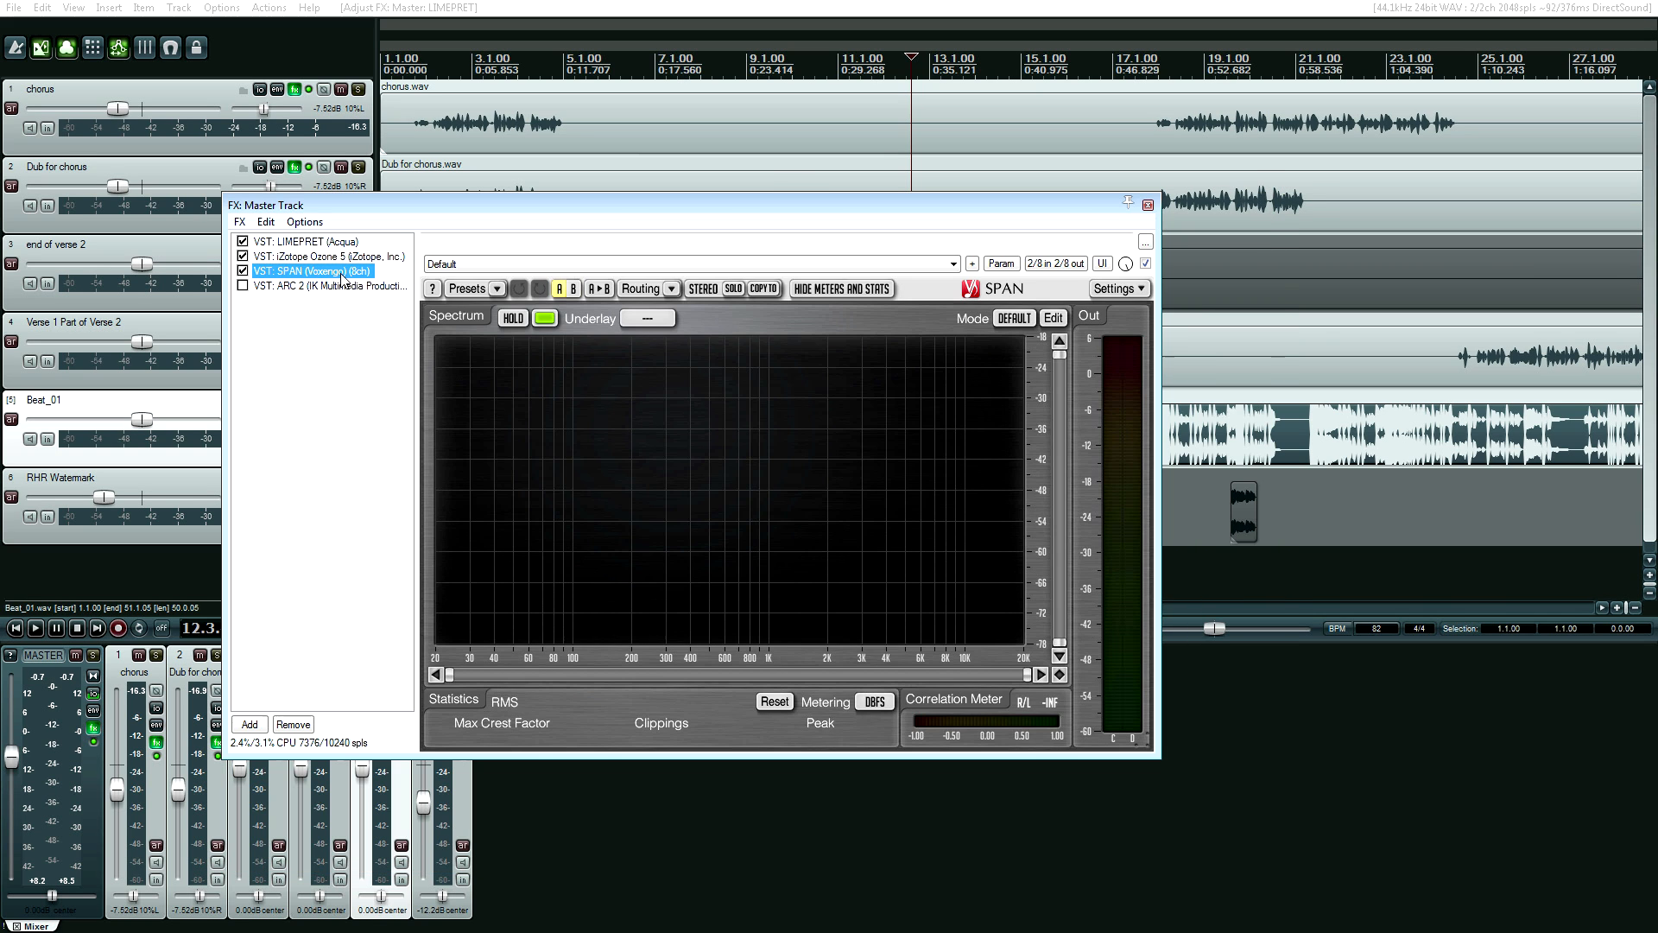
{"action": "left_click", "coordinate": [292, 257]}
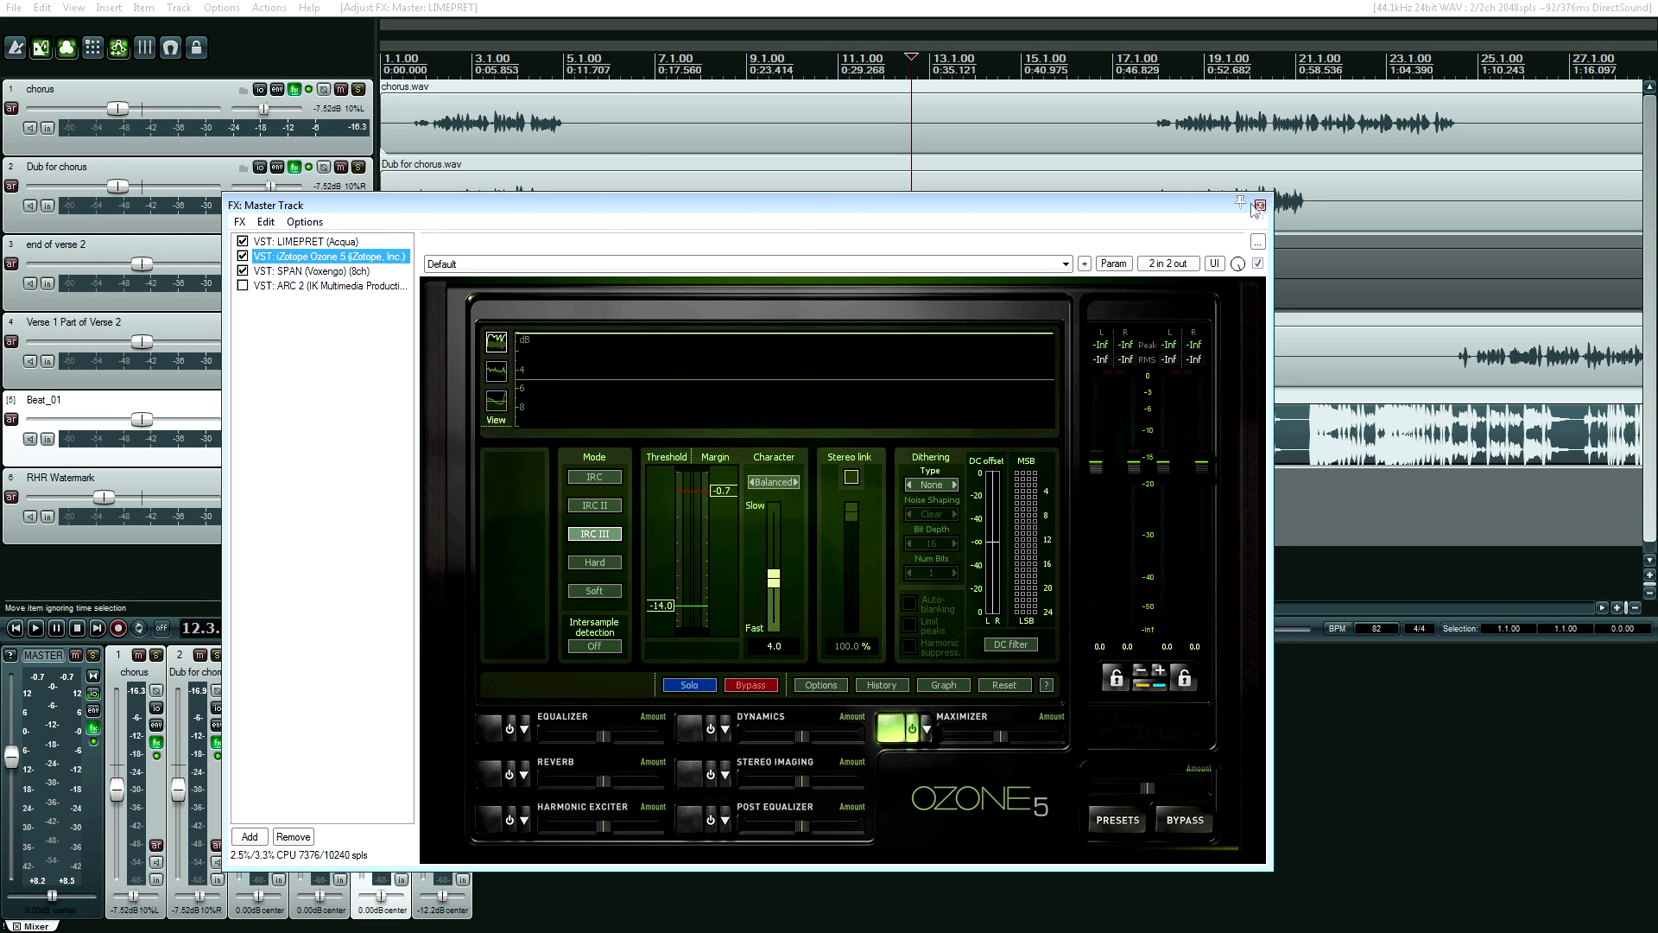
{"action": "left_click", "coordinate": [1260, 205]}
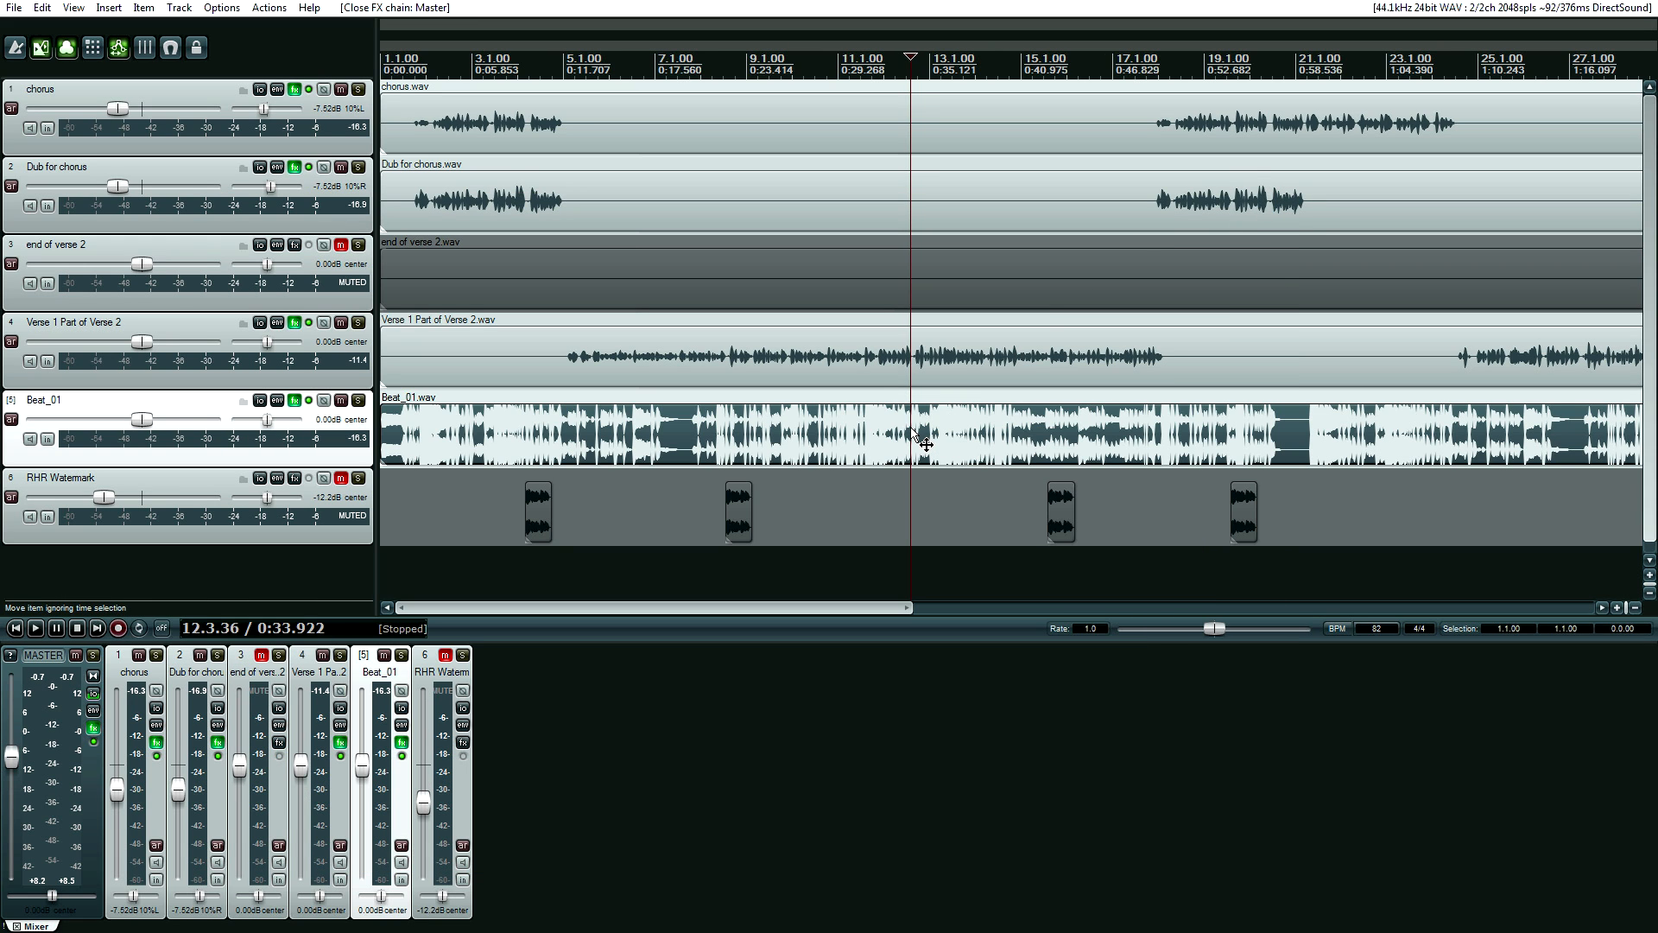
Play the full mix from bar 12 and open the multitrack project with drums, bass, guitars and vocals.
{"action": "key", "text": "space"}
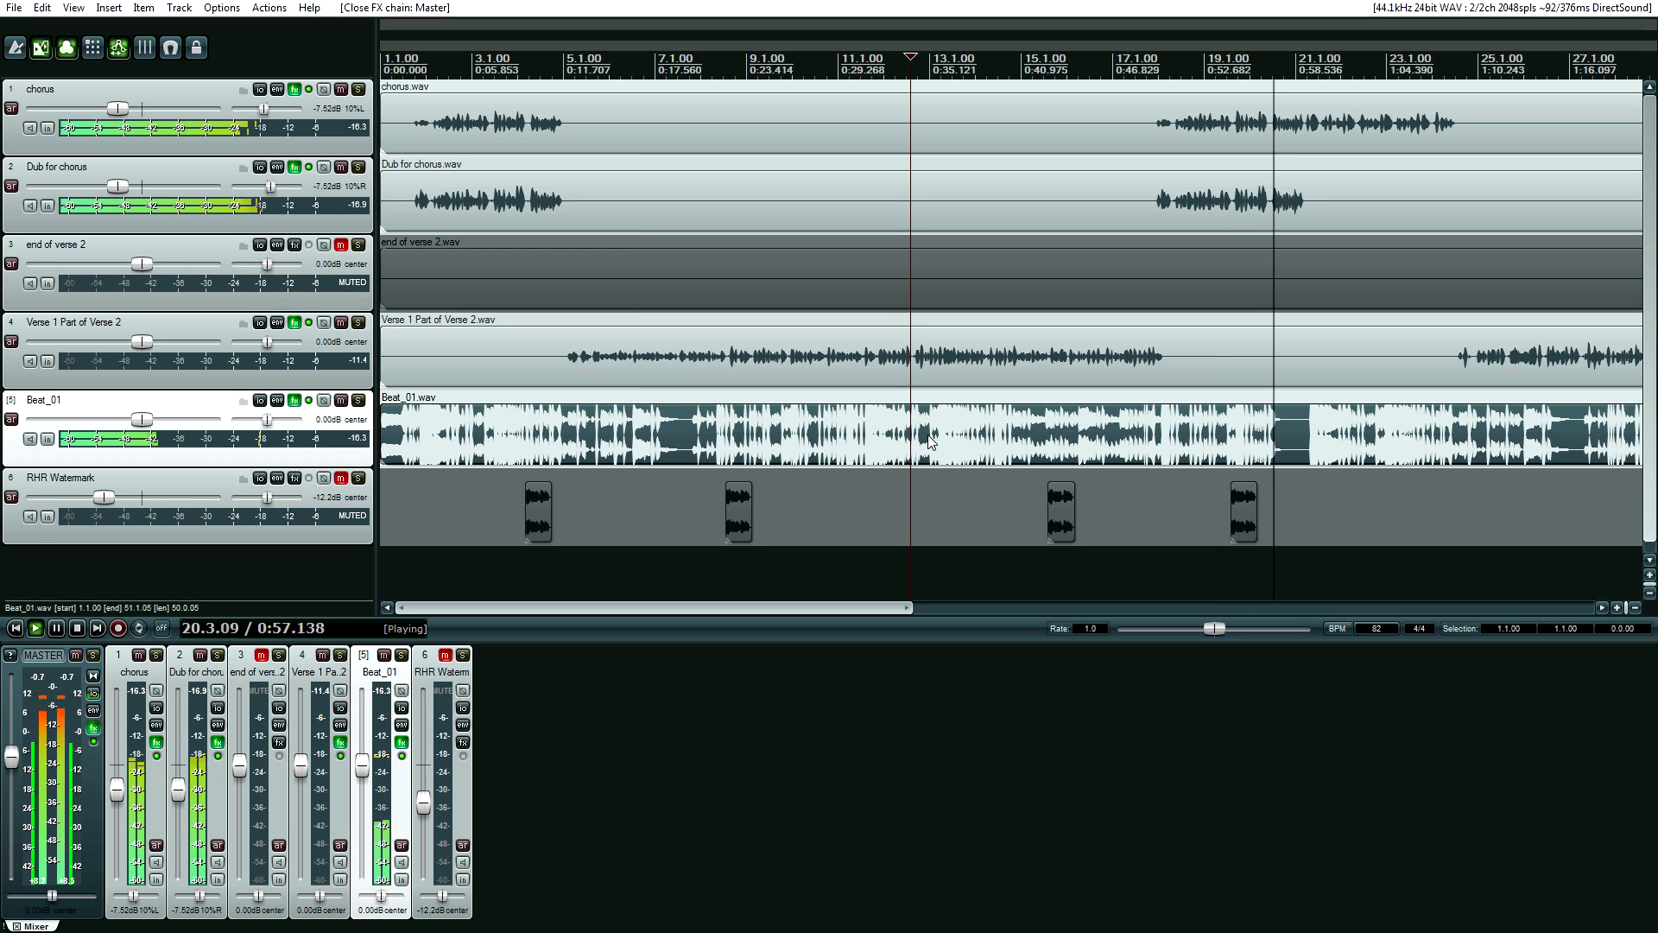
{"action": "key", "text": "space"}
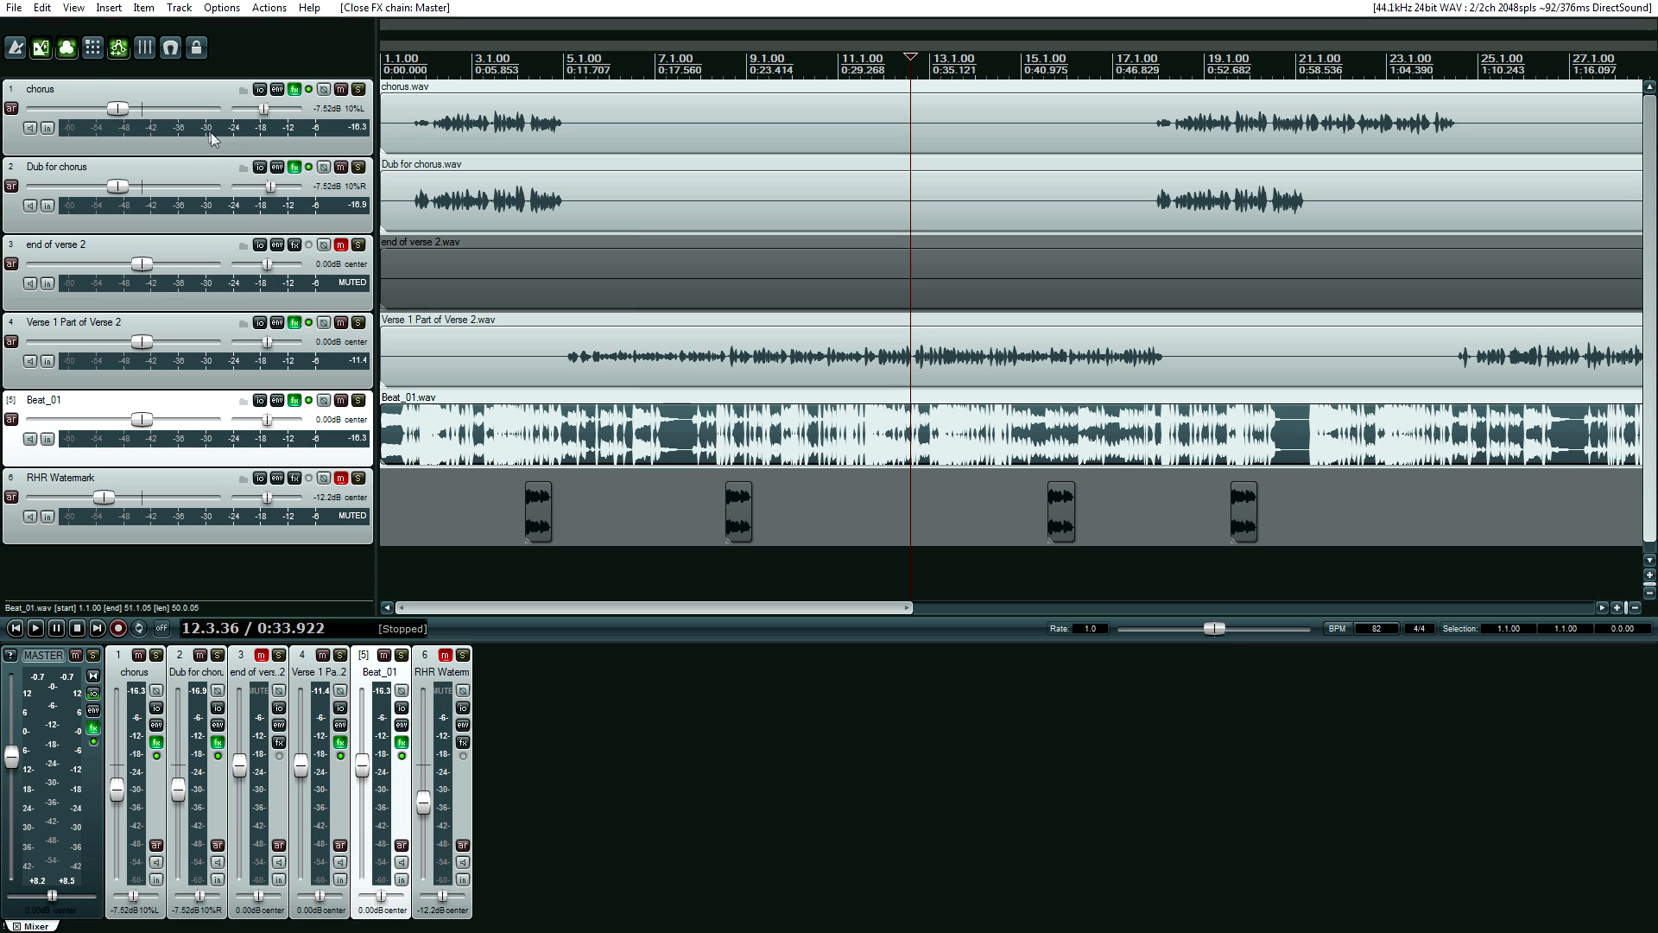
{"action": "left_click", "coordinate": [14, 9]}
{"action": "left_click", "coordinate": [15, 10]}
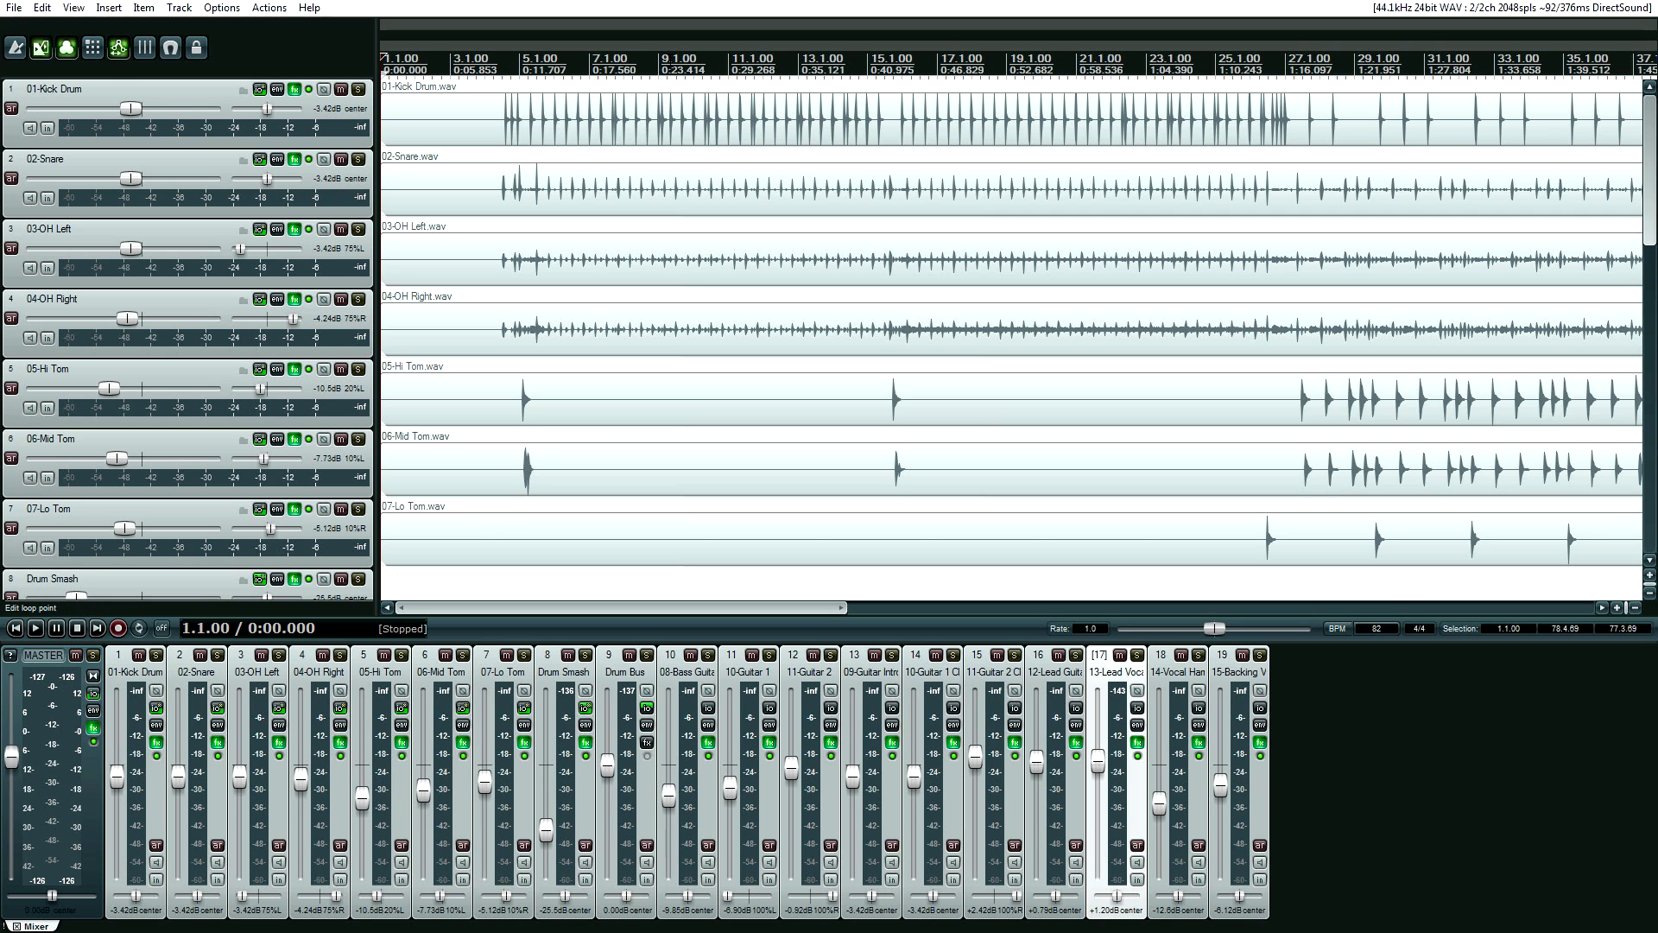
Solo 01-Kick Drum, place the edit cursor just before its first hit and review its LIMEPRET, HoRNet VU Meter and LIMEEQT settings.
{"action": "left_click", "coordinate": [359, 89]}
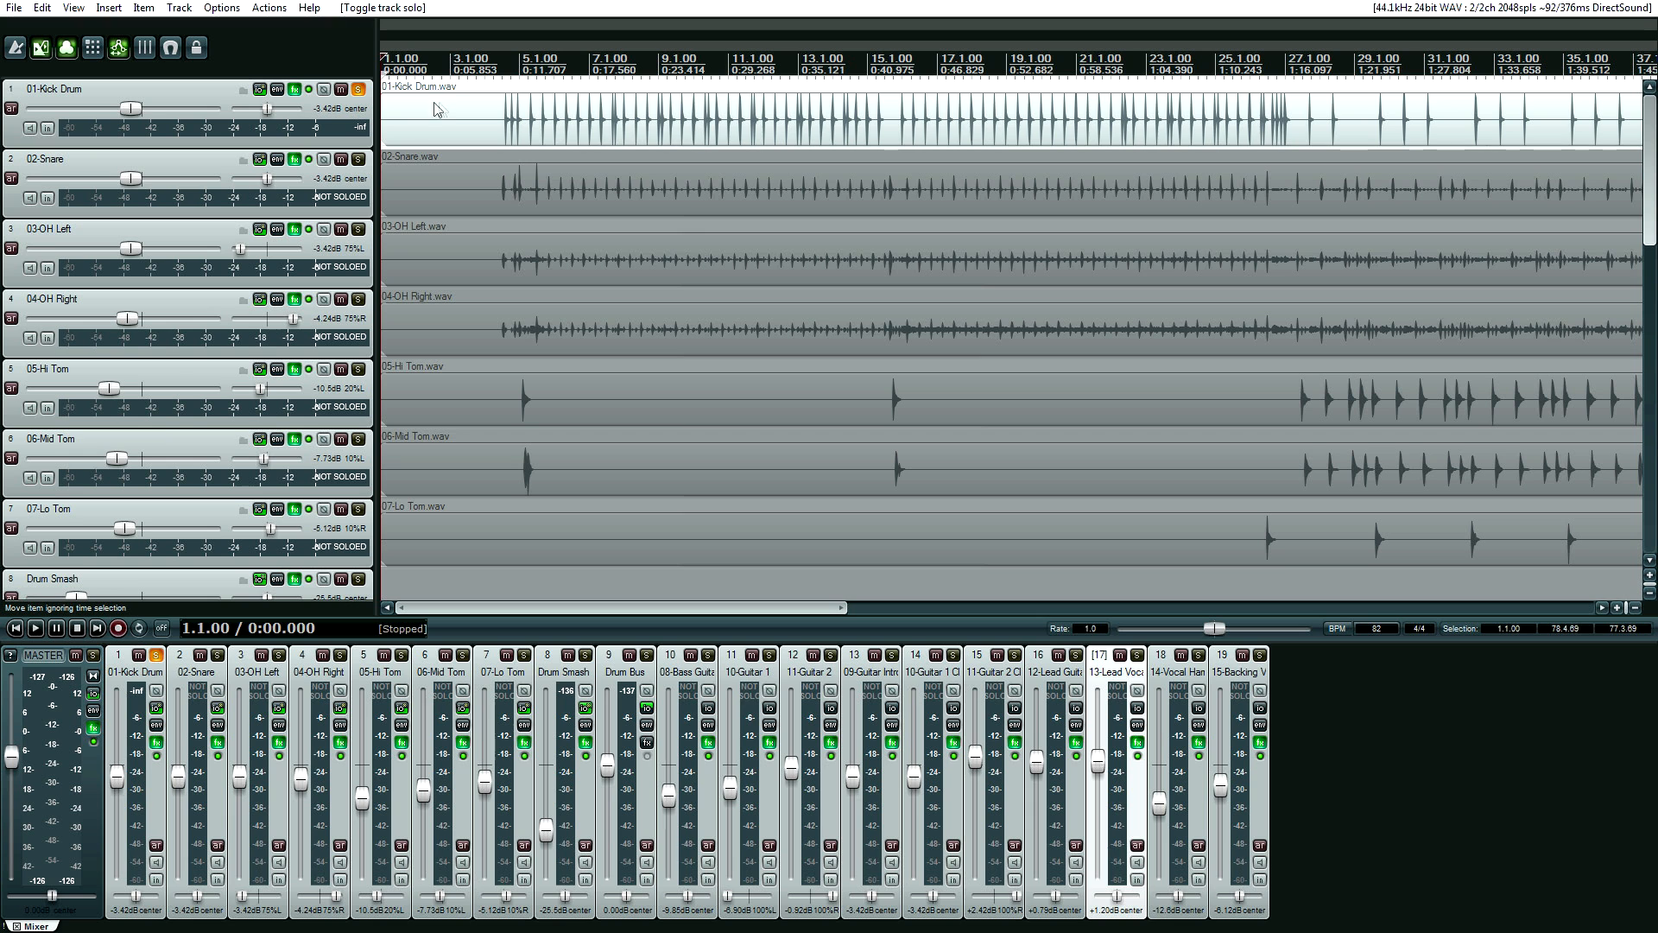
{"action": "left_click", "coordinate": [483, 110]}
{"action": "left_click", "coordinate": [295, 89]}
{"action": "left_click_drag", "start_coordinate": [616, 406], "coordinate": [728, 550]}
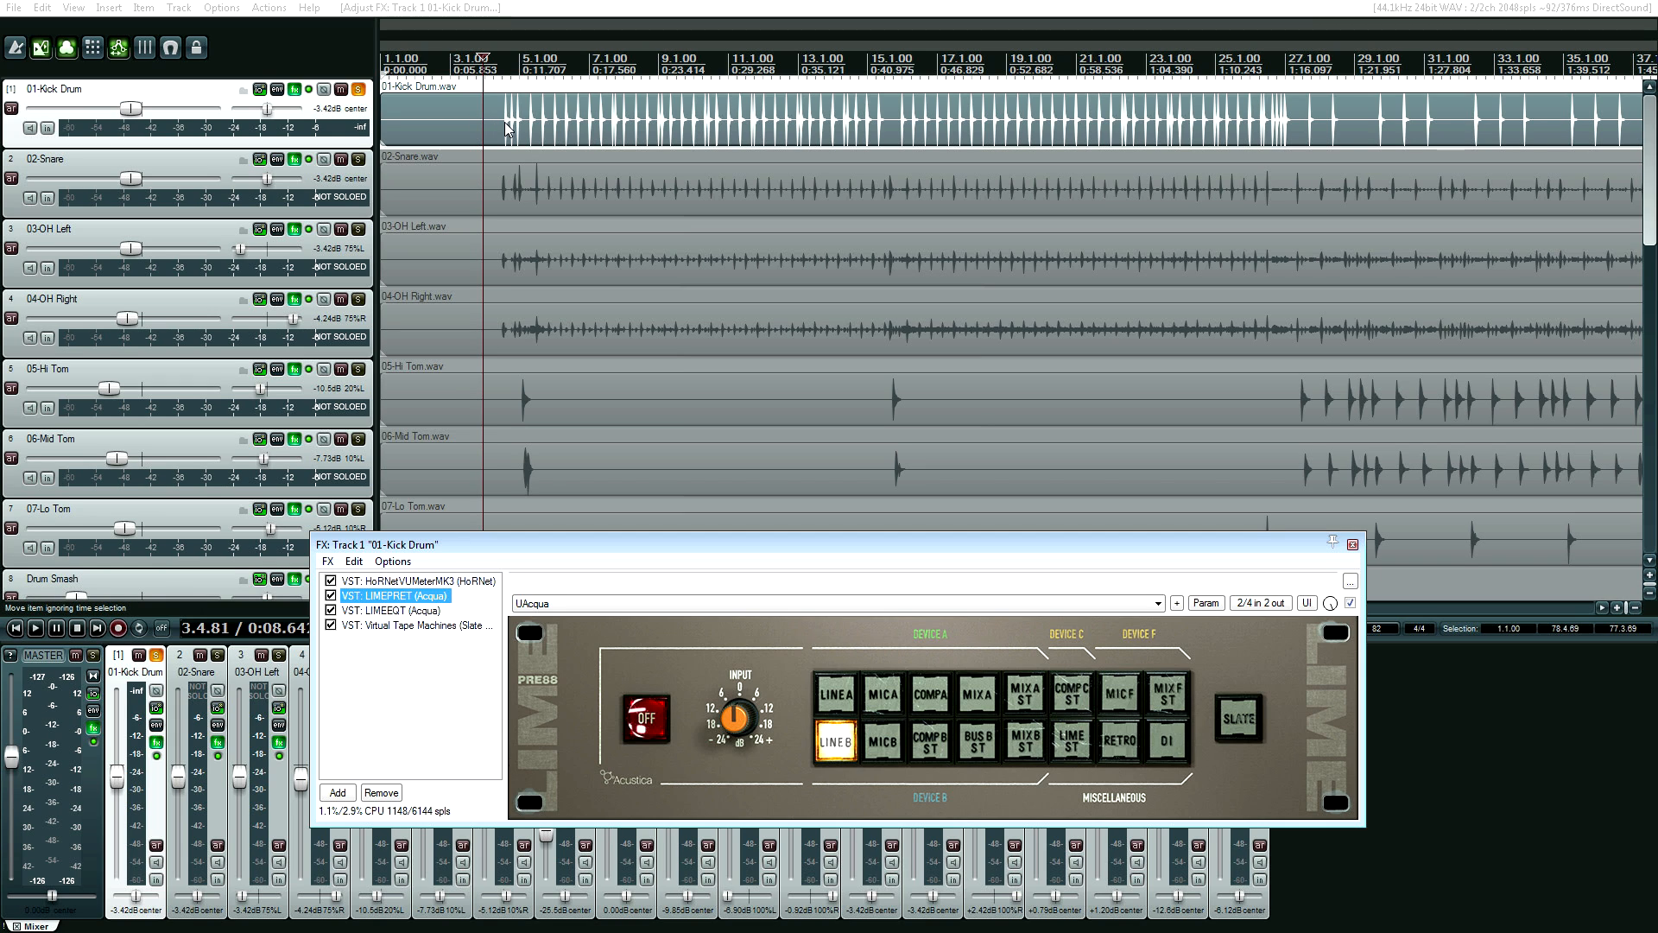
{"action": "left_click", "coordinate": [431, 583]}
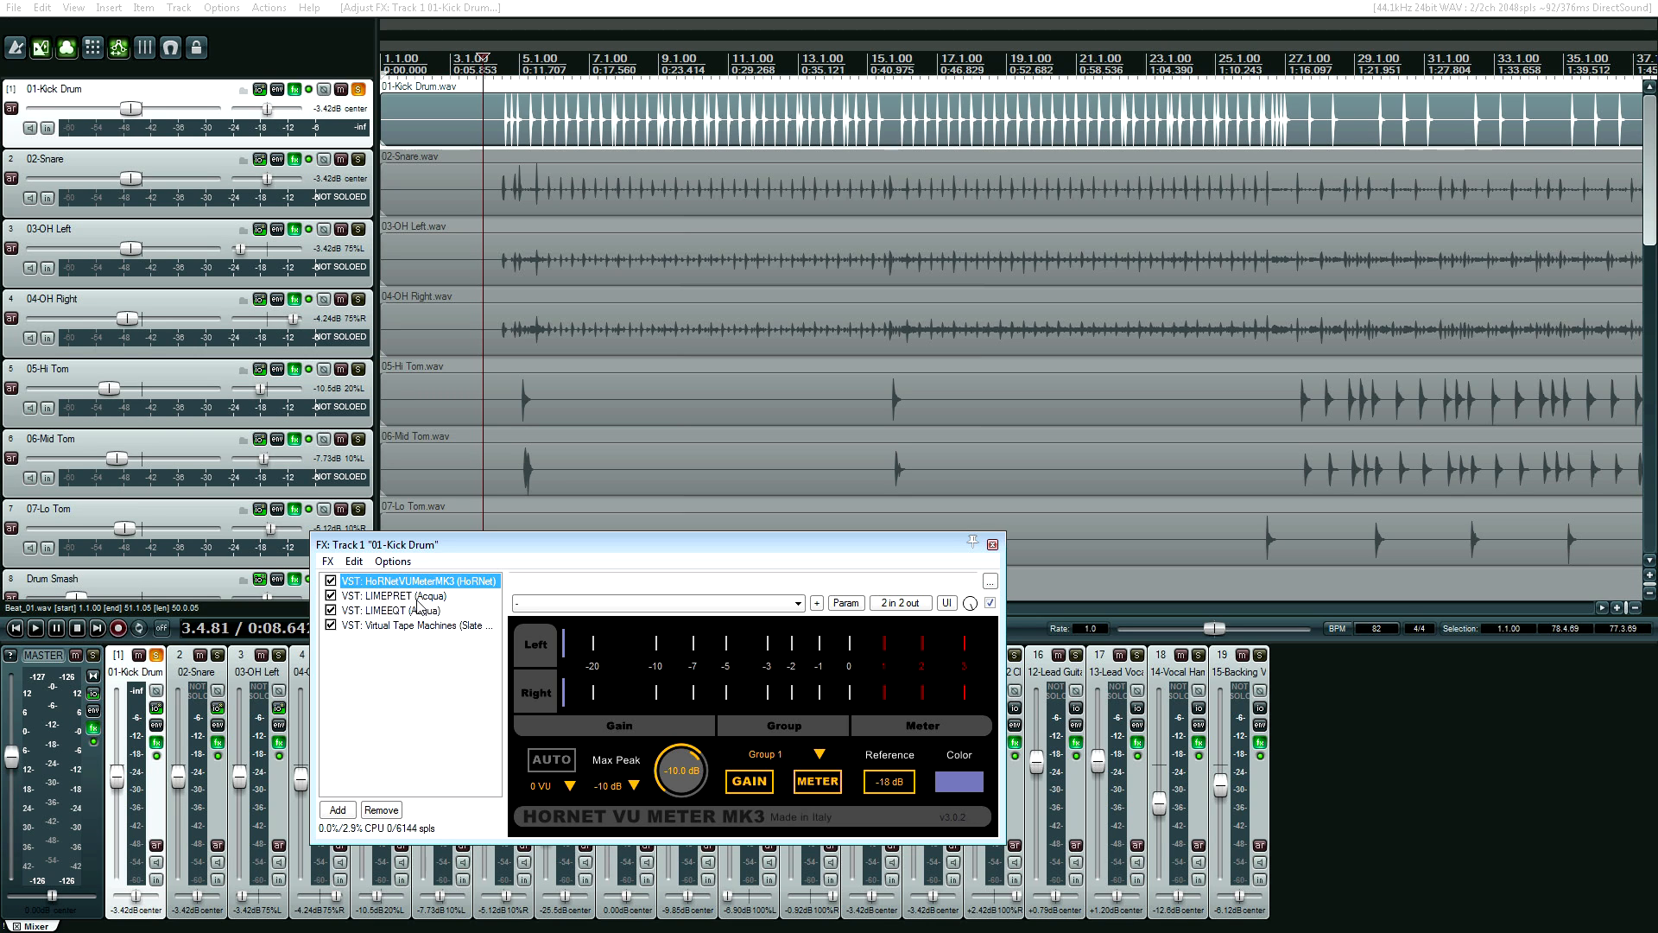
{"action": "left_click", "coordinate": [419, 609]}
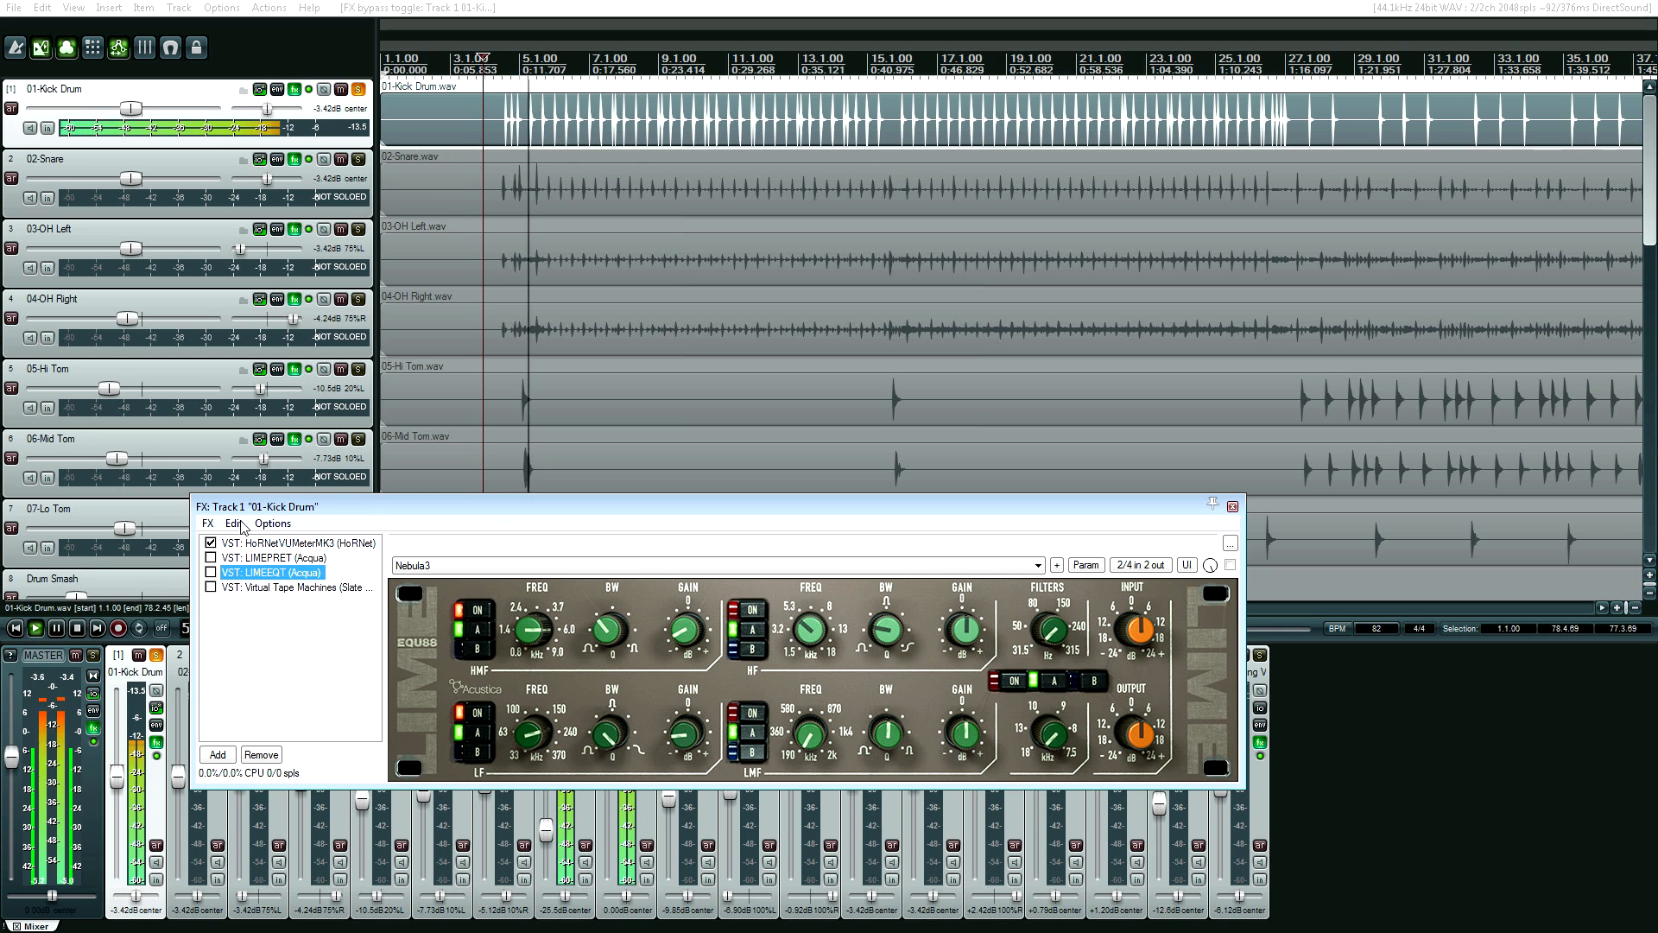
Enable LIMEPRET and LIMEEQT on the kick drum during playback, audition the processed sound and stop.
{"action": "left_click", "coordinate": [210, 559]}
{"action": "left_click", "coordinate": [211, 572]}
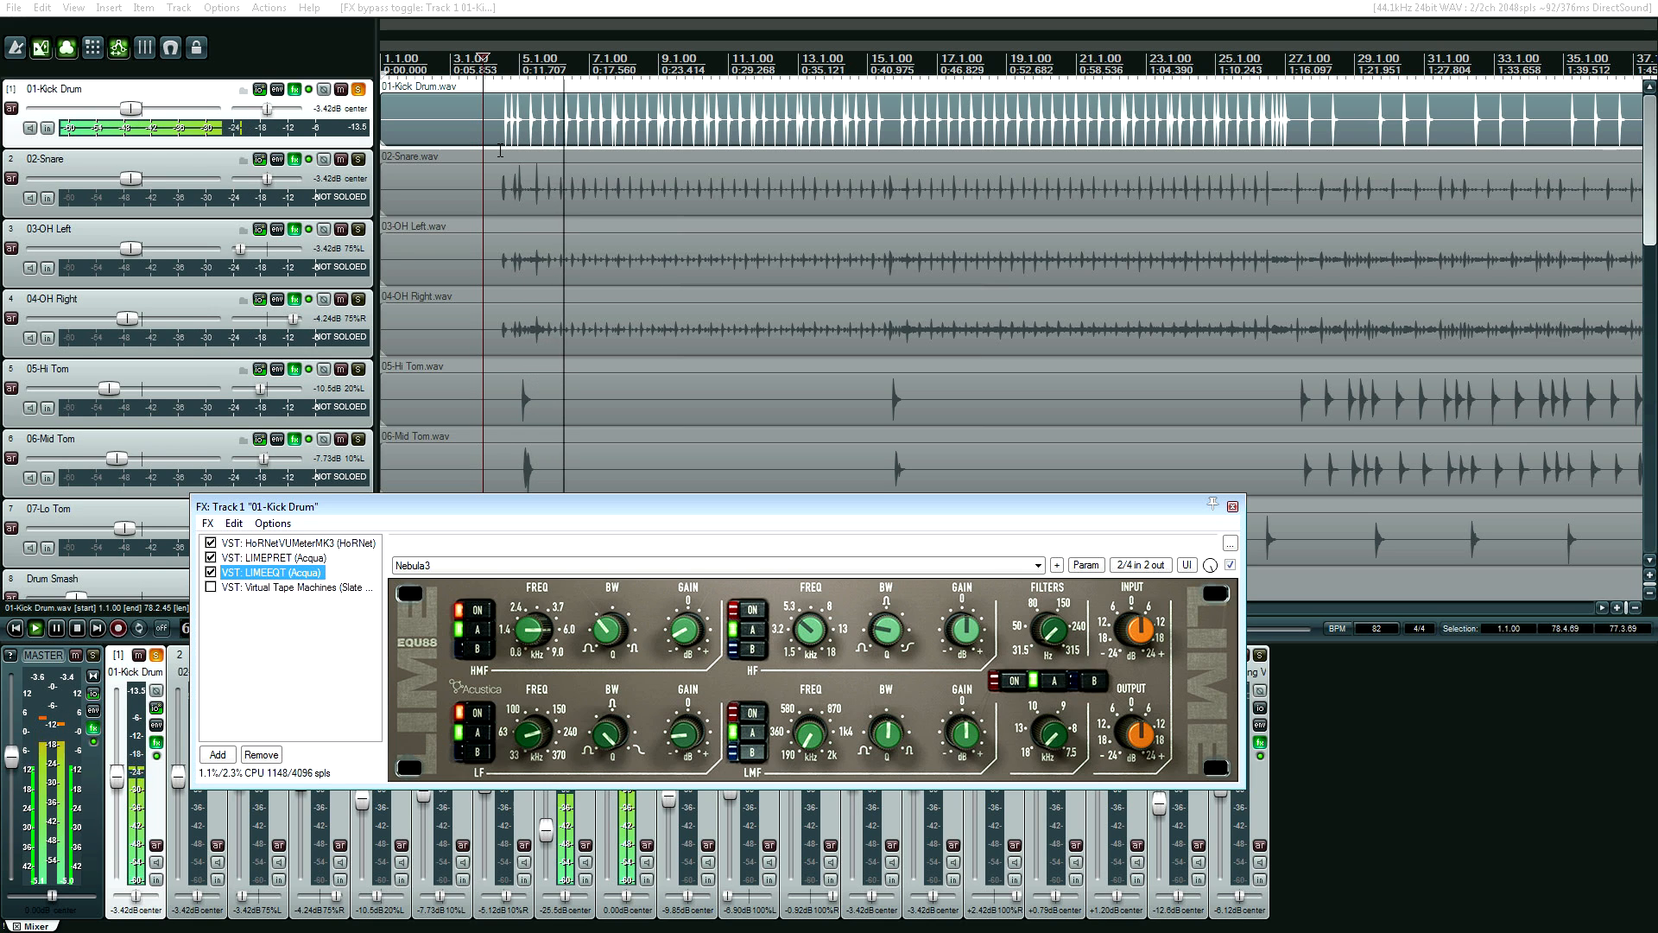
{"action": "key", "text": "space"}
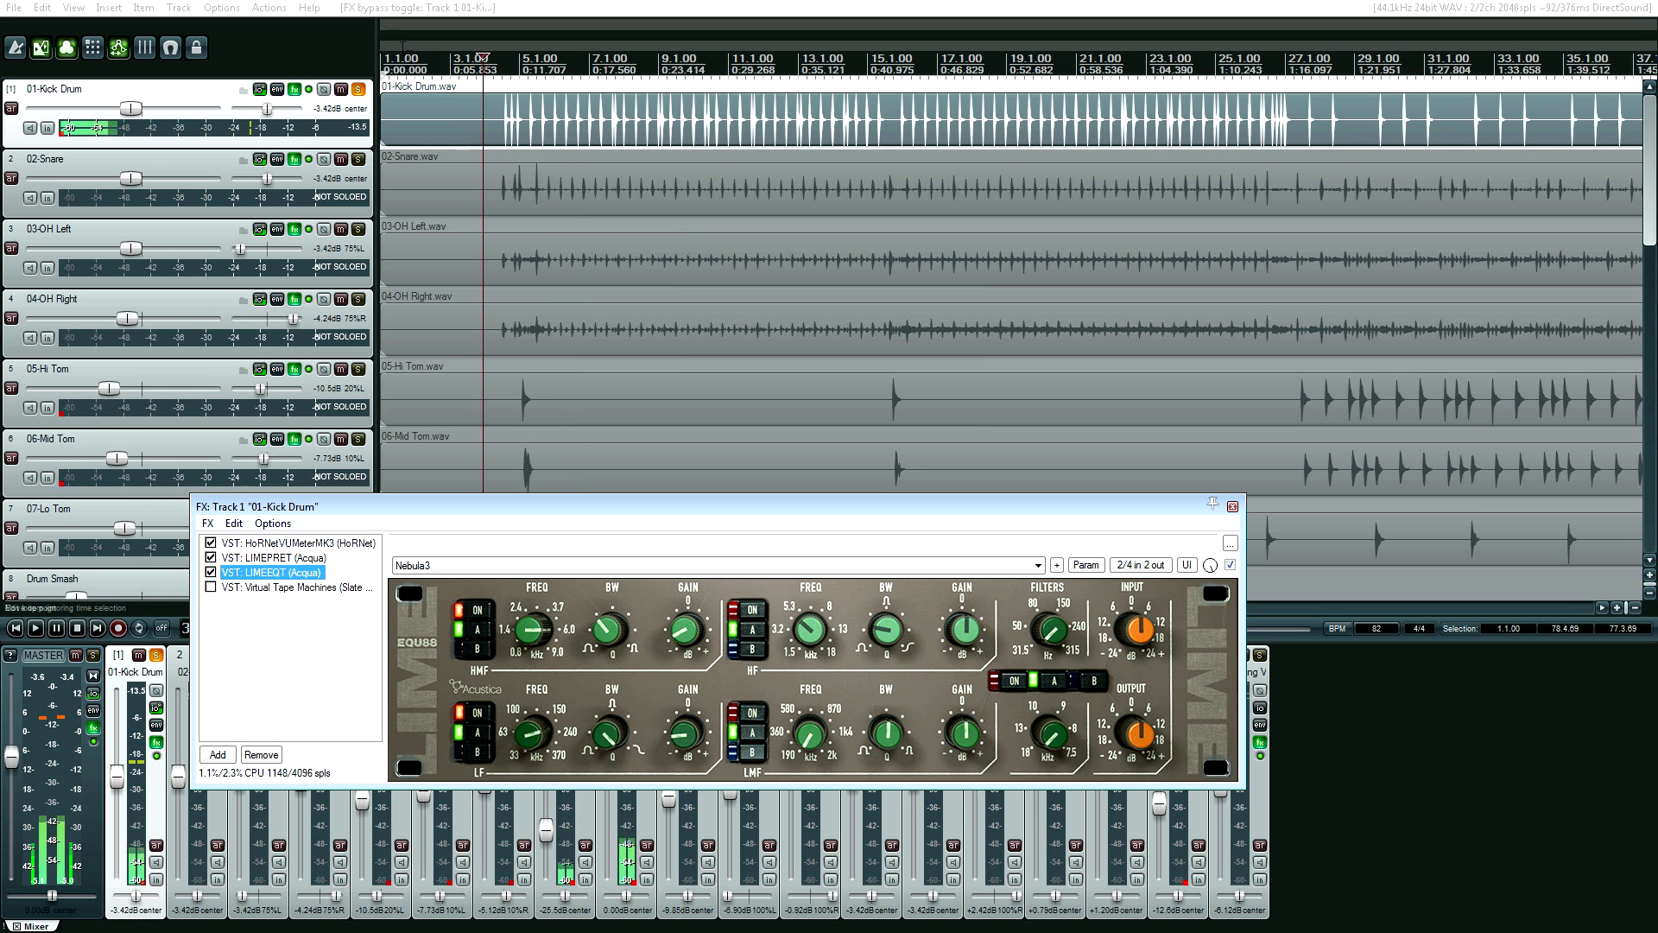
Switch the solo from 01-Kick Drum to 02-Snare, open the snare's effects chain and place the edit cursor just before its first hit.
{"action": "left_click", "coordinate": [357, 89]}
{"action": "left_click", "coordinate": [358, 159]}
{"action": "left_click", "coordinate": [294, 159]}
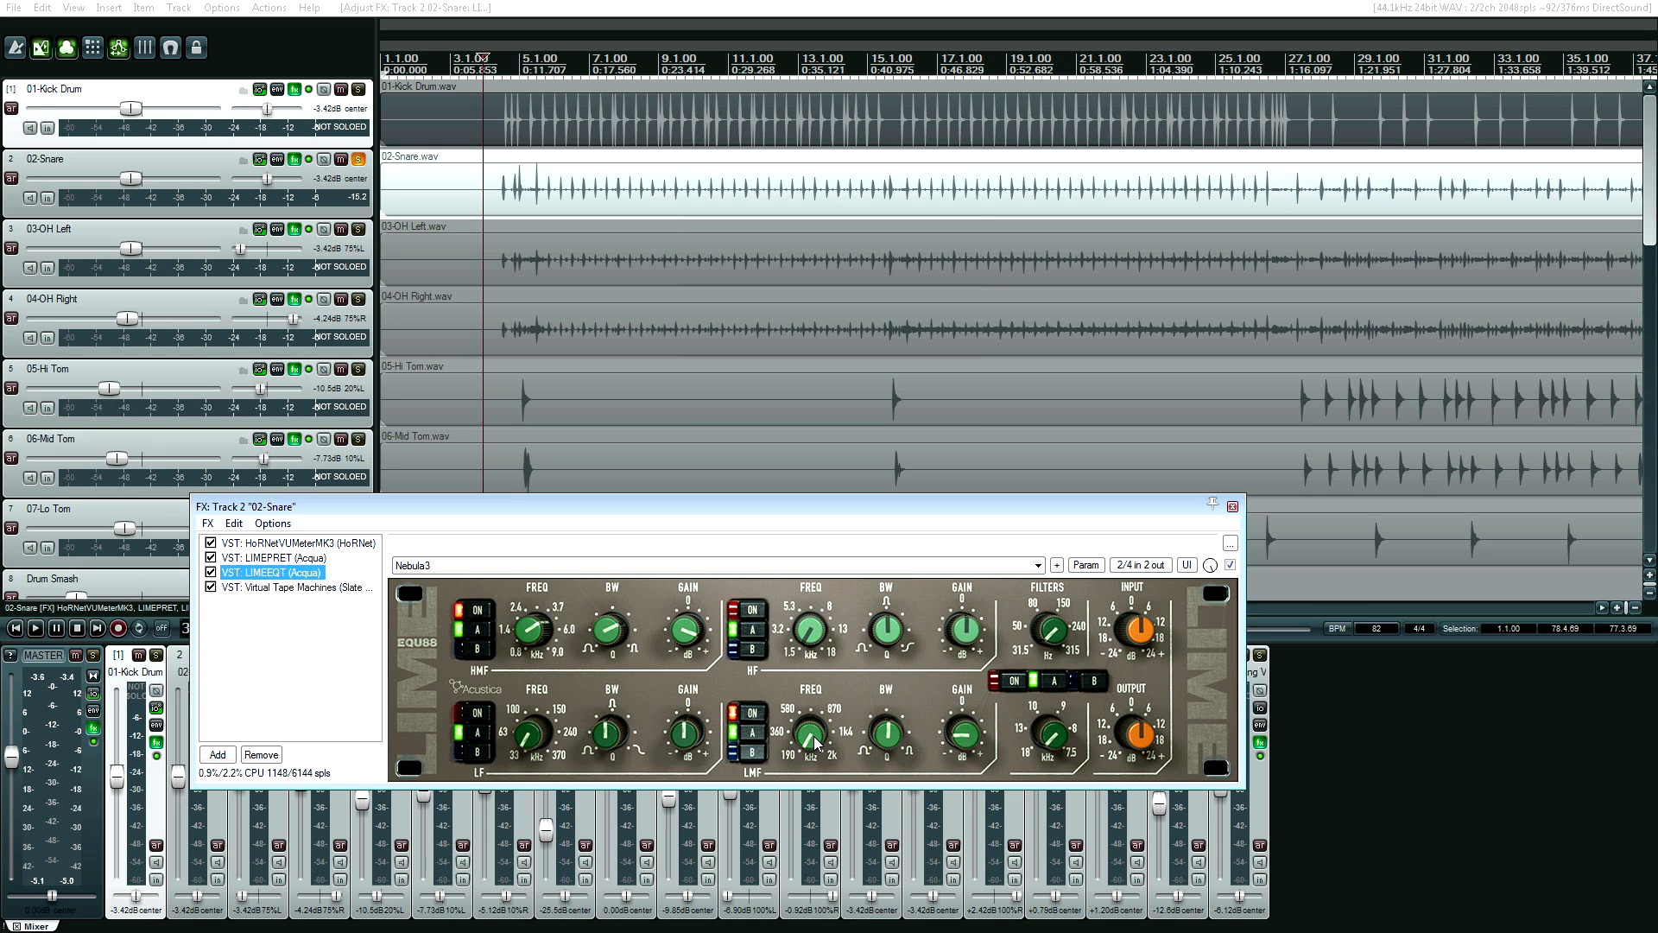
{"action": "left_click", "coordinate": [483, 194]}
{"action": "scroll", "coordinate": [484, 194], "scroll_direction": "up", "scroll_amount": 4}
{"action": "left_click", "coordinate": [541, 197]}
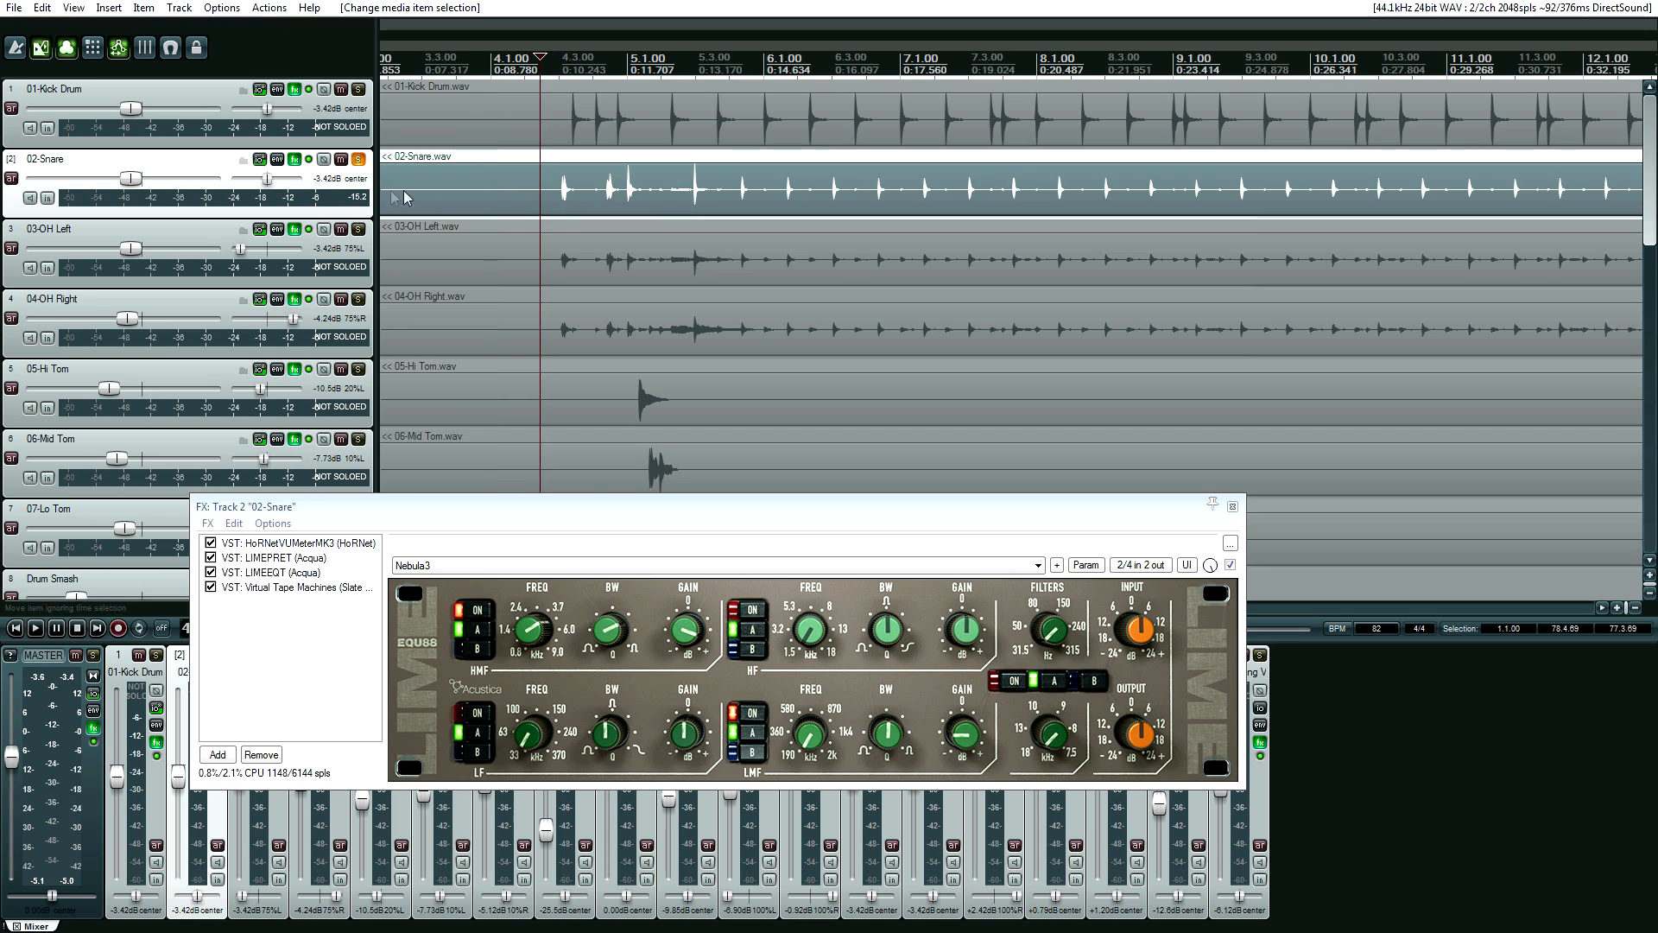
Bypass LIMEPRET, LIMEEQT and Virtual Tape Machines on the snare and audition it unprocessed from bar 4.
{"action": "left_click", "coordinate": [211, 558]}
{"action": "left_click", "coordinate": [211, 573]}
{"action": "left_click", "coordinate": [211, 588]}
{"action": "key", "text": "space"}
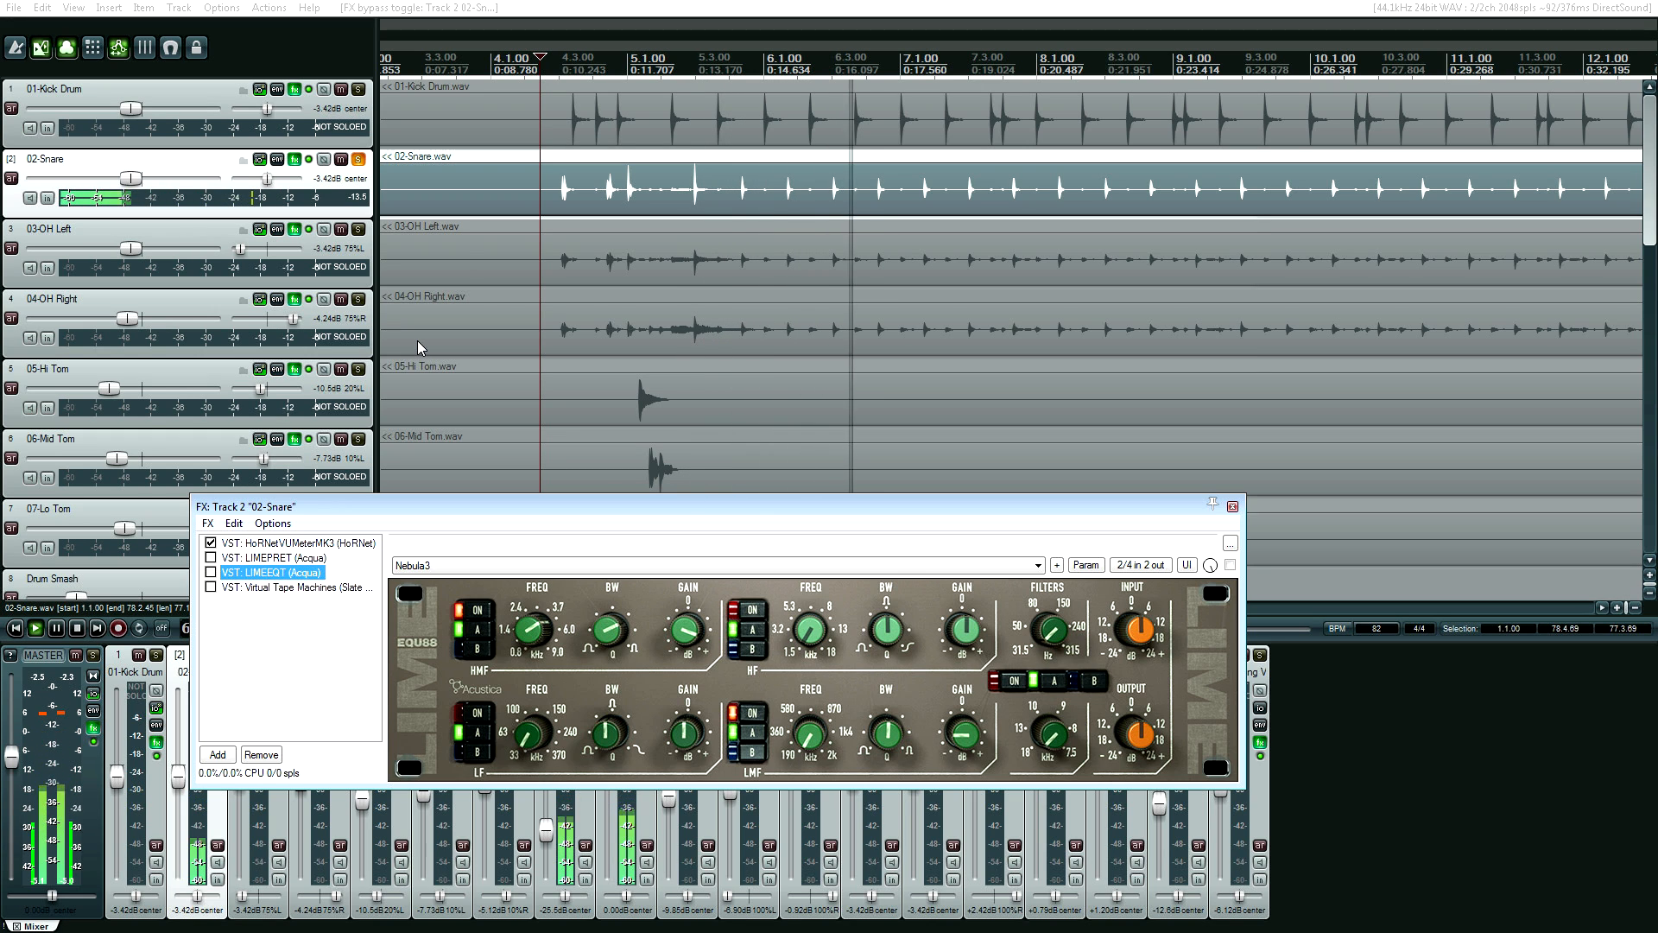
{"action": "key", "text": "space"}
Re-enable LIMEPRET, LIMEEQT and Virtual Tape Machines on the snare and audition it processed from bar 4.
{"action": "left_click", "coordinate": [210, 572]}
{"action": "key", "text": "space"}
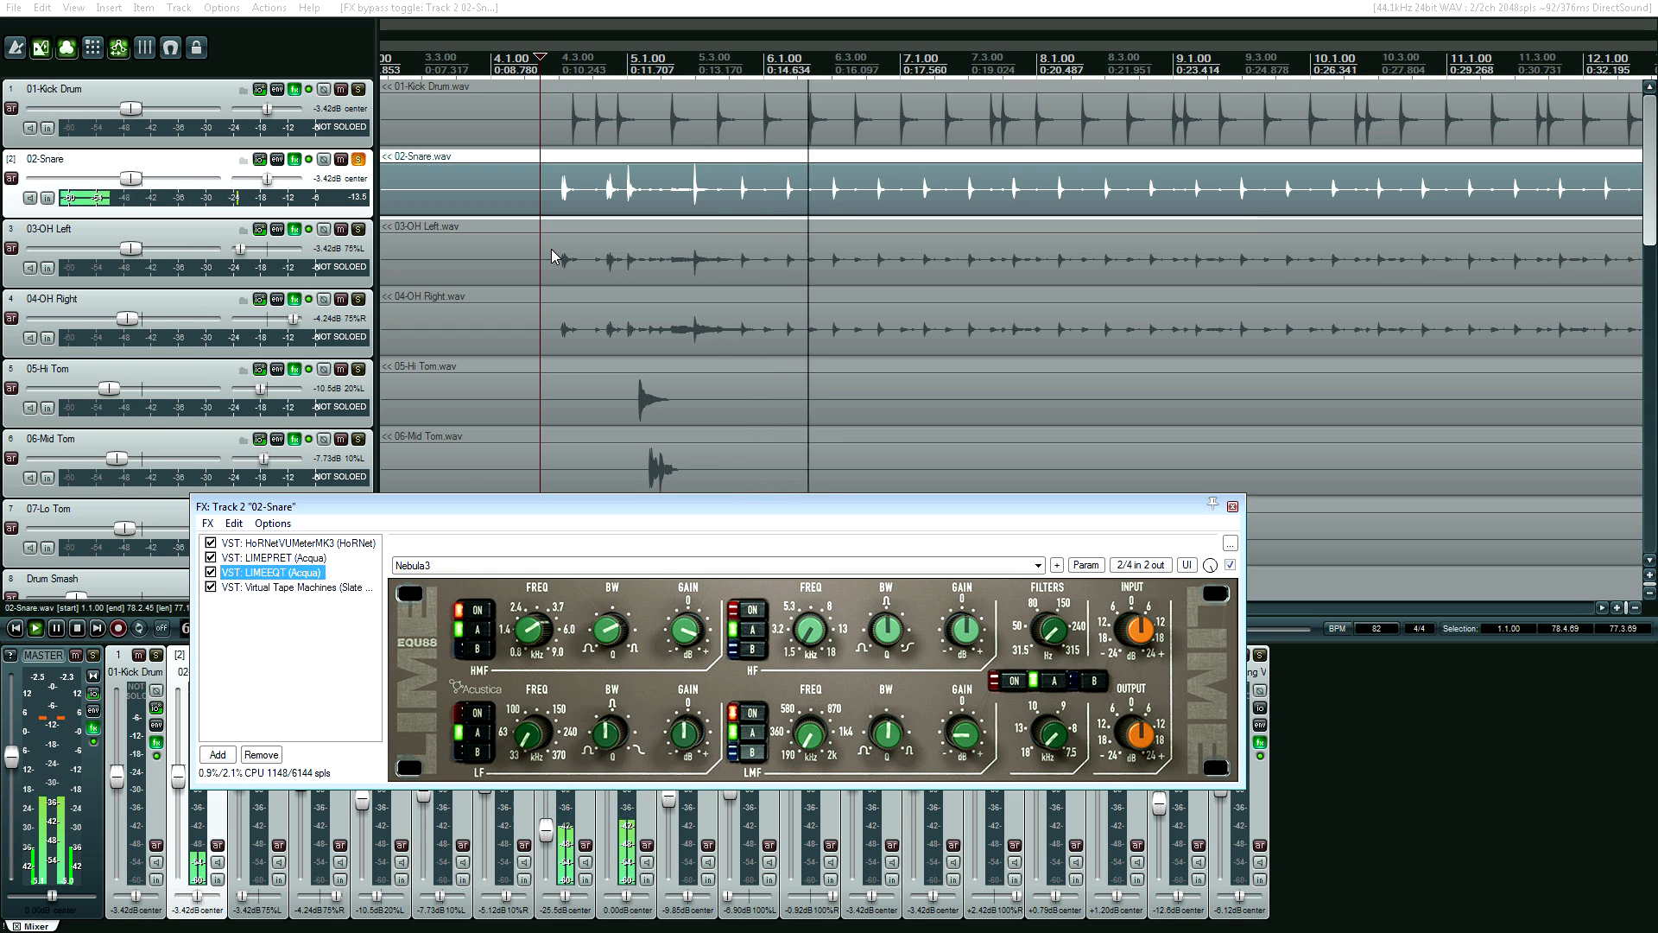
{"action": "key", "text": "space"}
Unsolo 02-Snare and solo the 03-OH Left and 04-OH Right tracks together.
{"action": "left_click", "coordinate": [360, 164]}
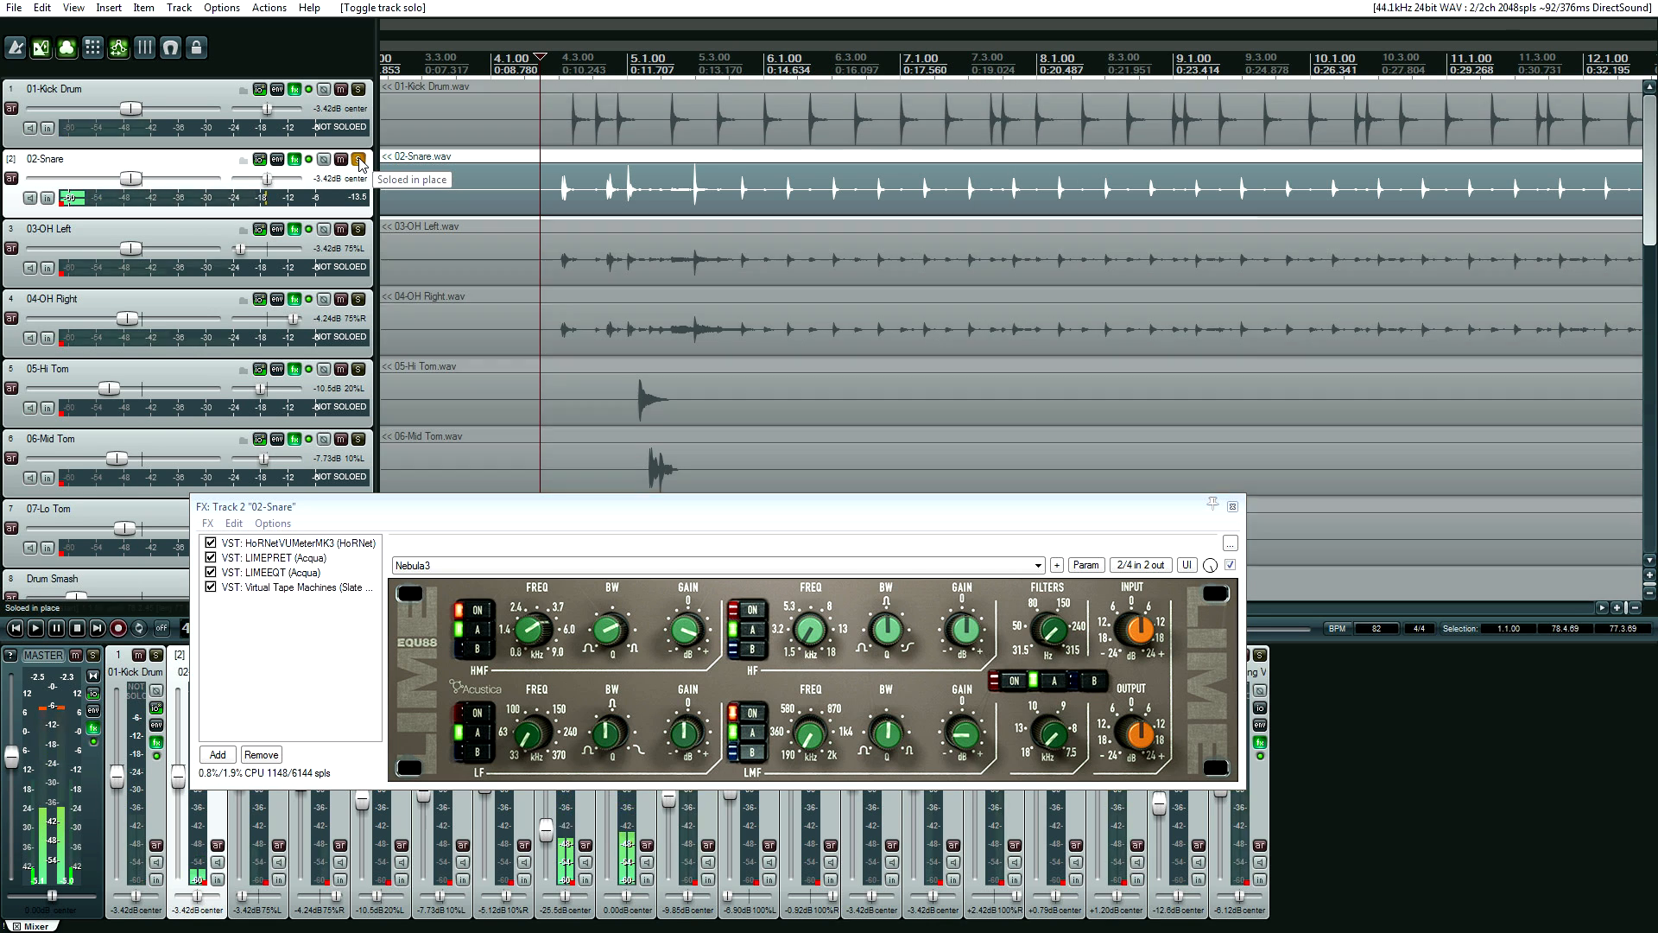
{"action": "left_click", "coordinate": [360, 161]}
{"action": "left_click", "coordinate": [358, 230]}
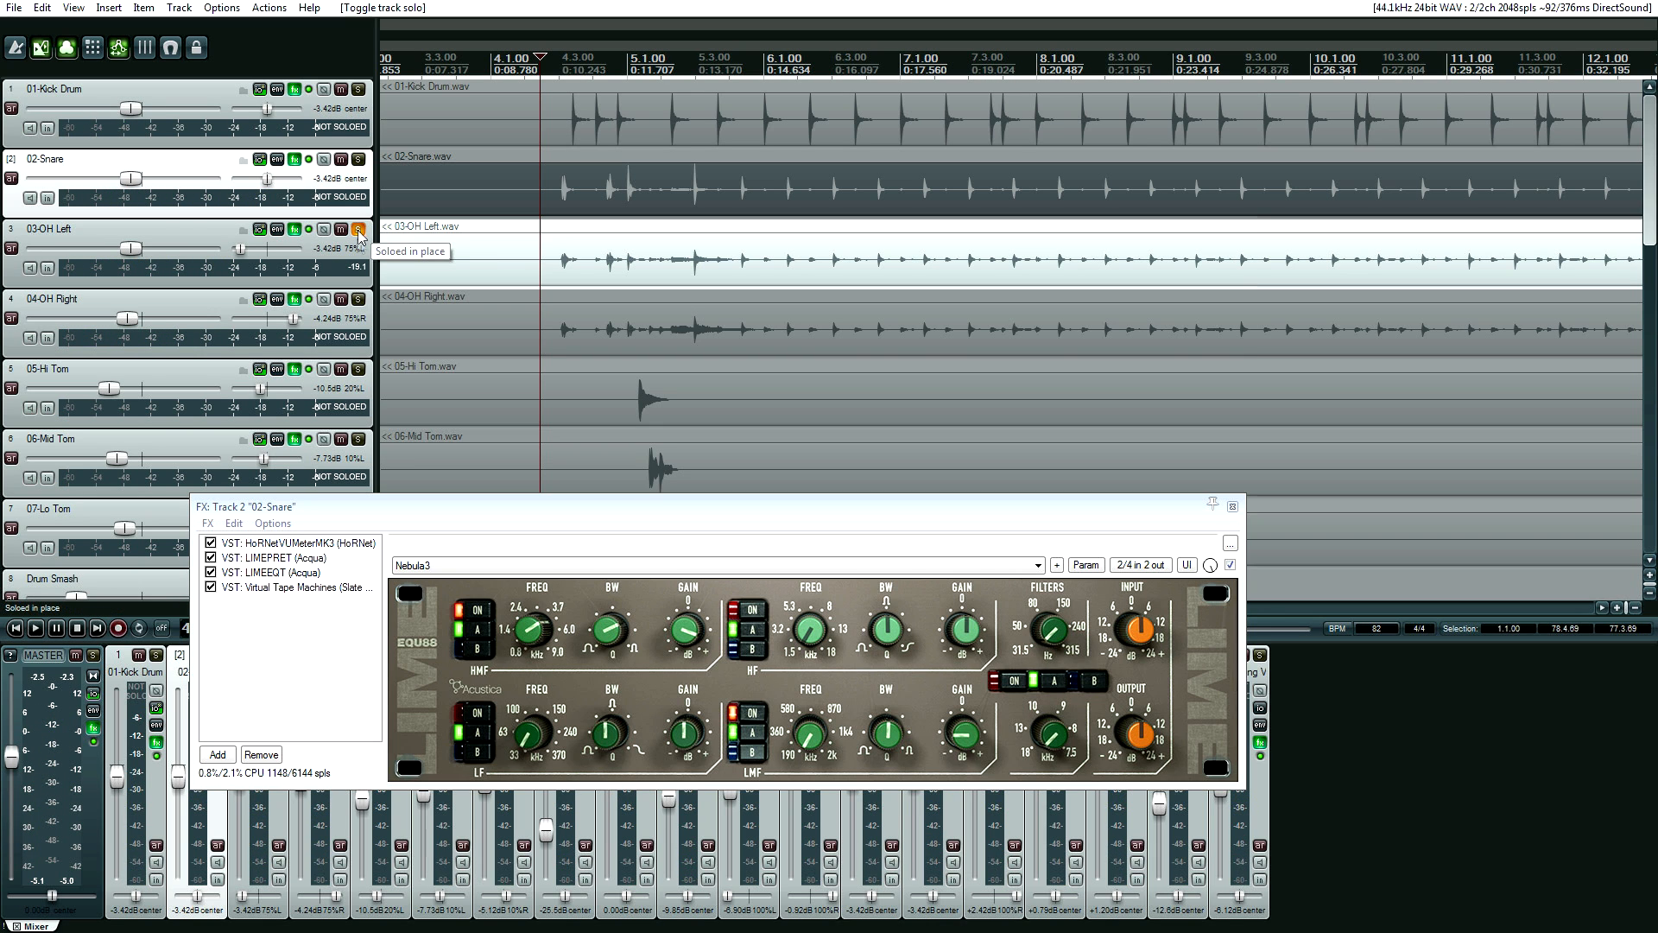
{"action": "left_click", "coordinate": [358, 299]}
{"action": "left_click", "coordinate": [359, 300]}
{"action": "left_click", "coordinate": [359, 300]}
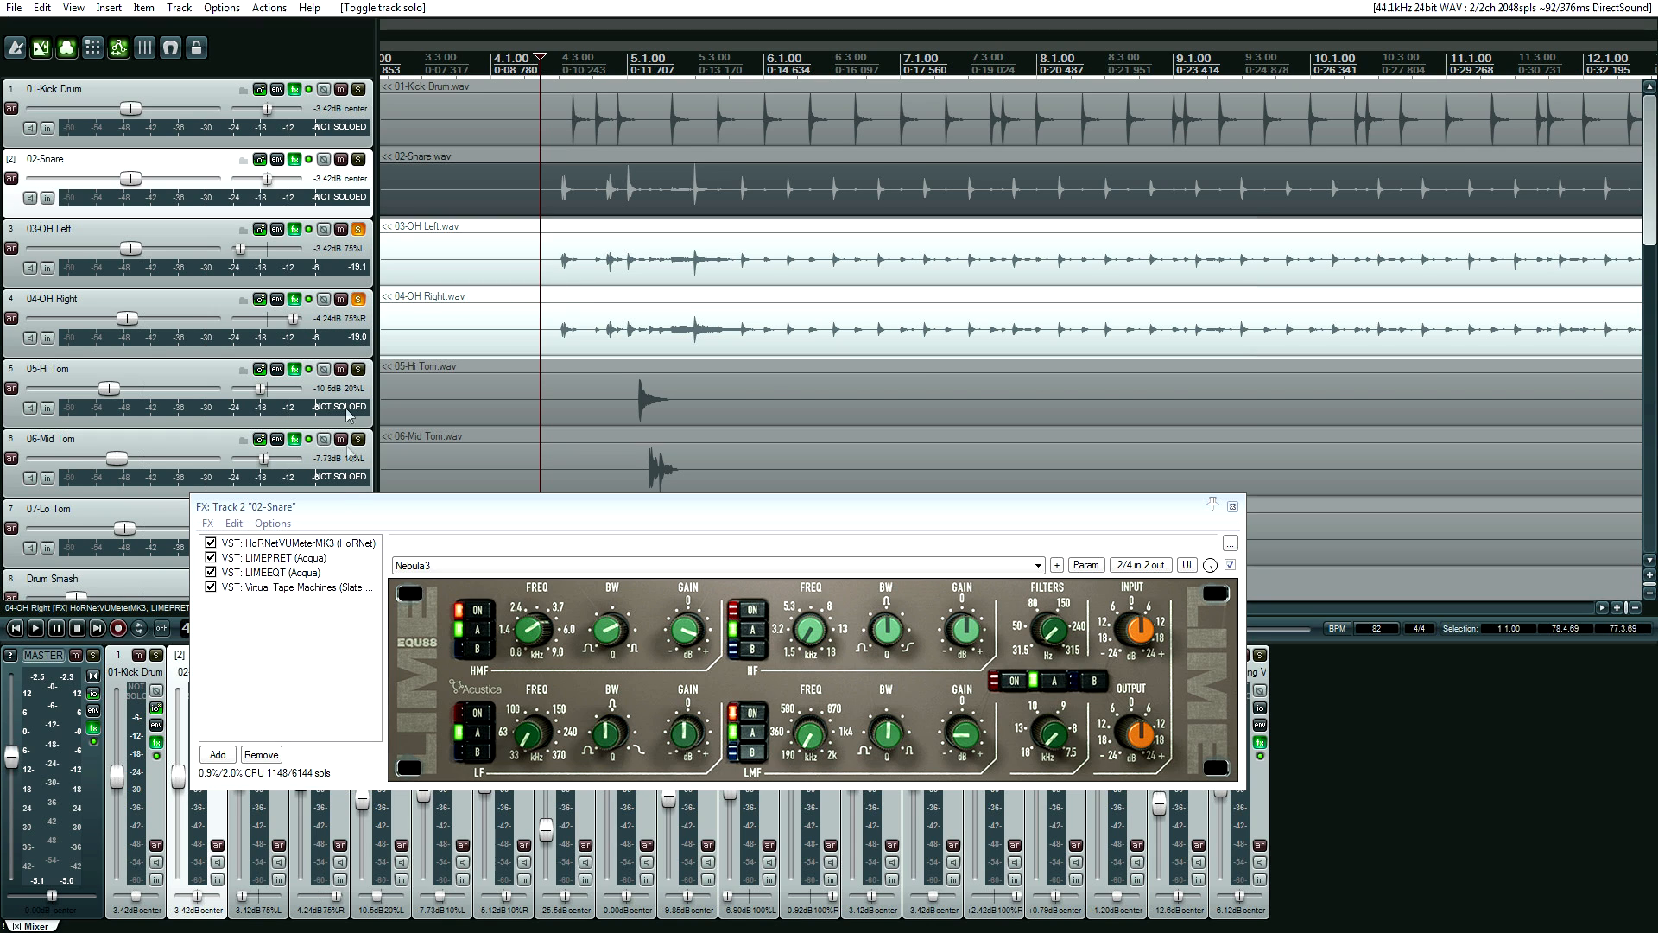
Open the 03-OH Left effects chain and try a different HF bandwidth in LIMEEQT.
{"action": "left_click", "coordinate": [295, 230]}
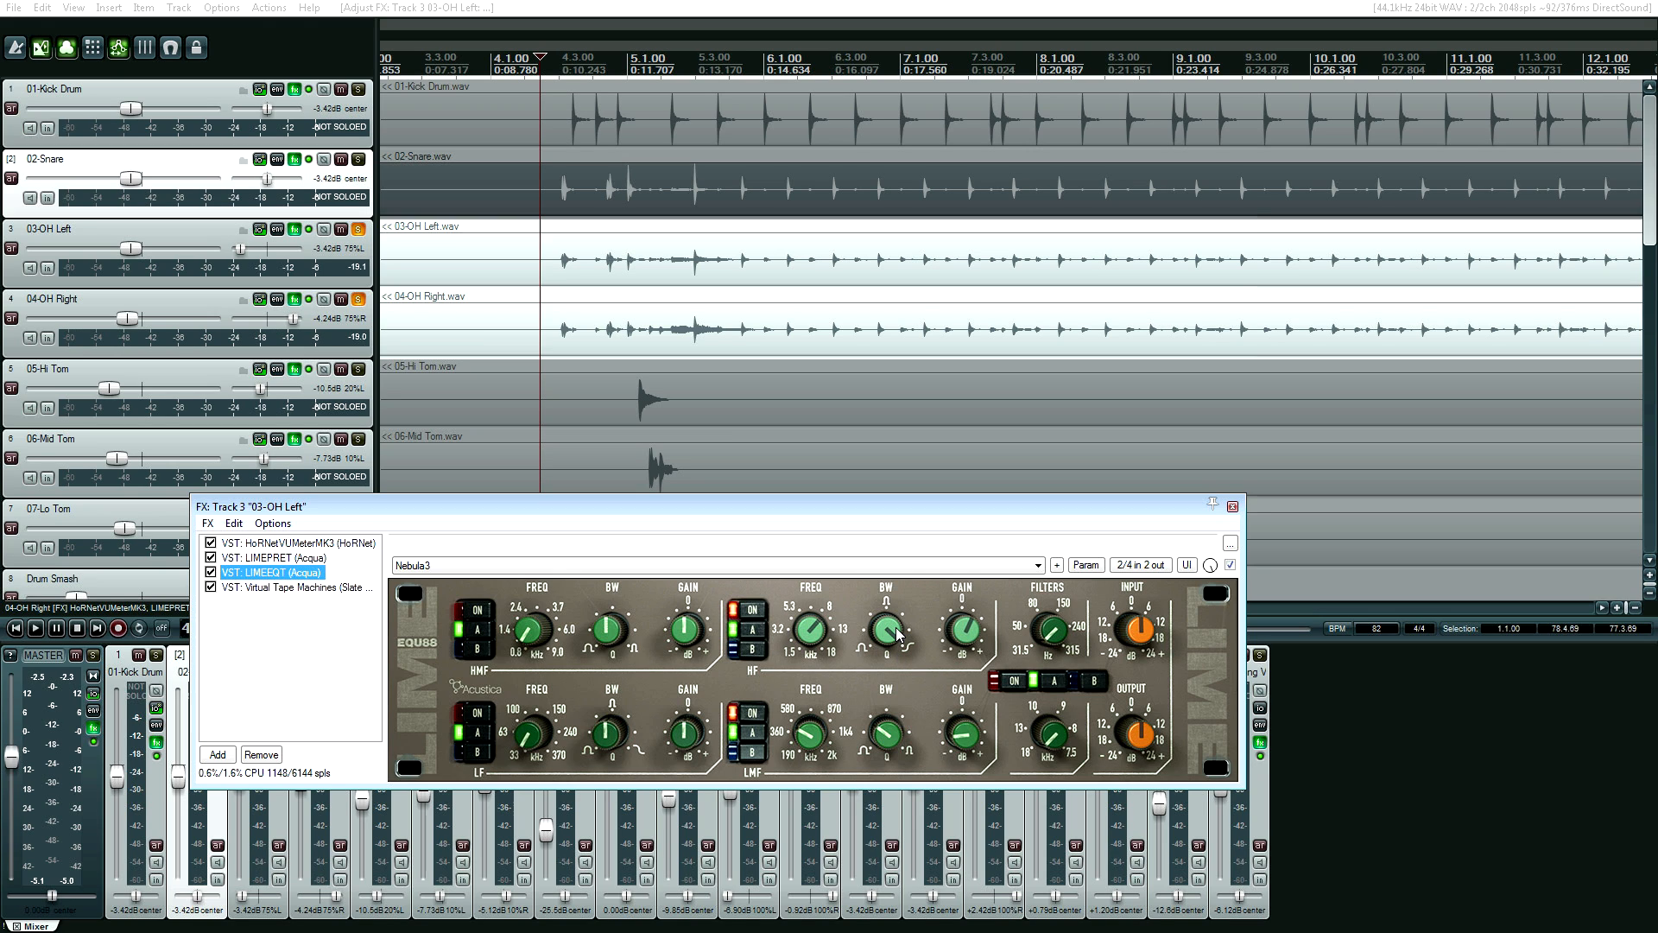
{"action": "left_click_drag", "start_coordinate": [893, 639], "coordinate": [895, 663]}
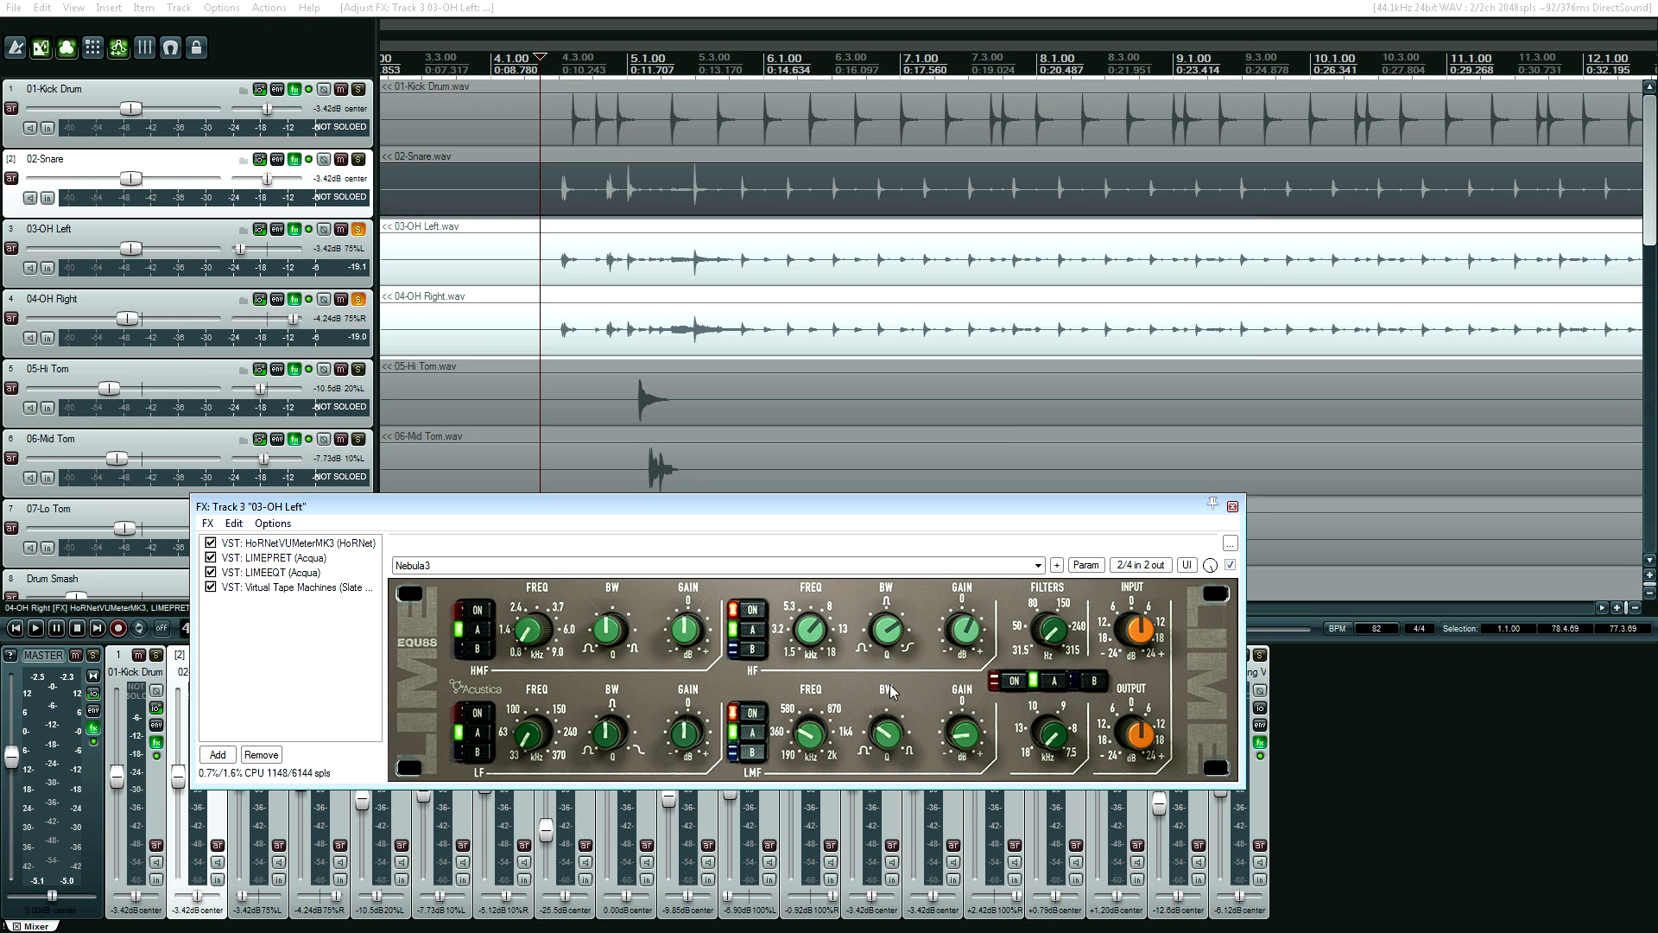
{"action": "left_click_drag", "start_coordinate": [895, 751], "coordinate": [901, 808]}
Bypass LIMEPRET, LIMEEQT and Virtual Tape Machines on both overhead tracks and audition them unprocessed from bar 4.
{"action": "left_click", "coordinate": [210, 558]}
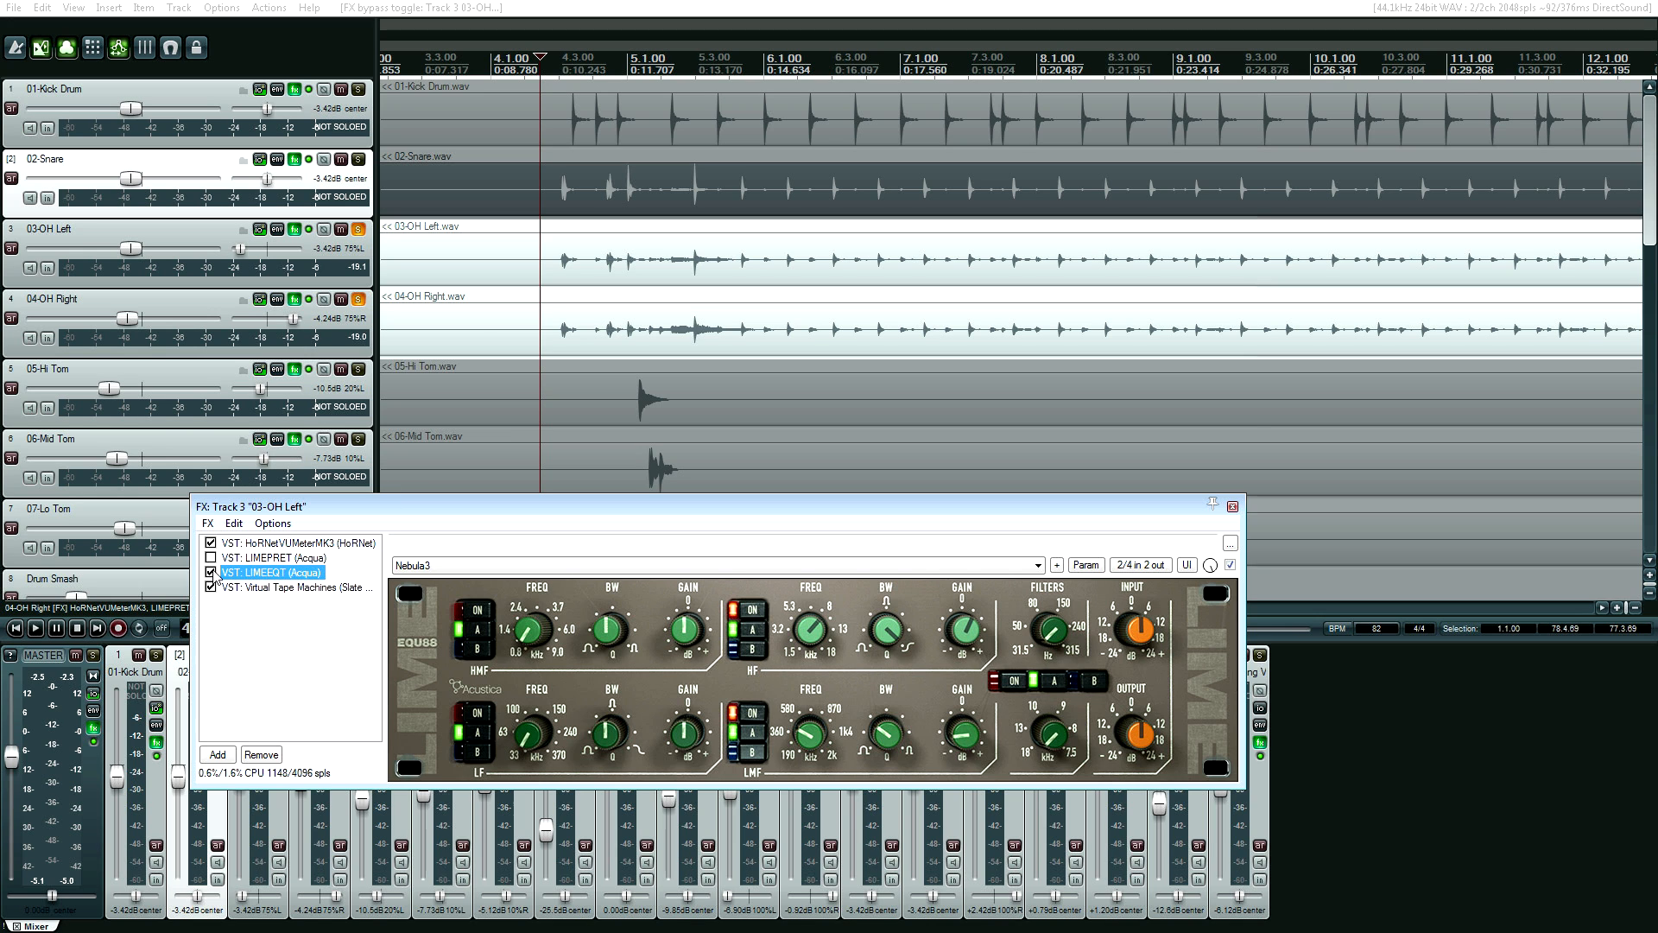
{"action": "left_click", "coordinate": [294, 299]}
{"action": "left_click", "coordinate": [211, 558]}
{"action": "left_click_drag", "start_coordinate": [211, 561], "coordinate": [212, 589]}
{"action": "left_click", "coordinate": [554, 325]}
{"action": "key", "text": "space"}
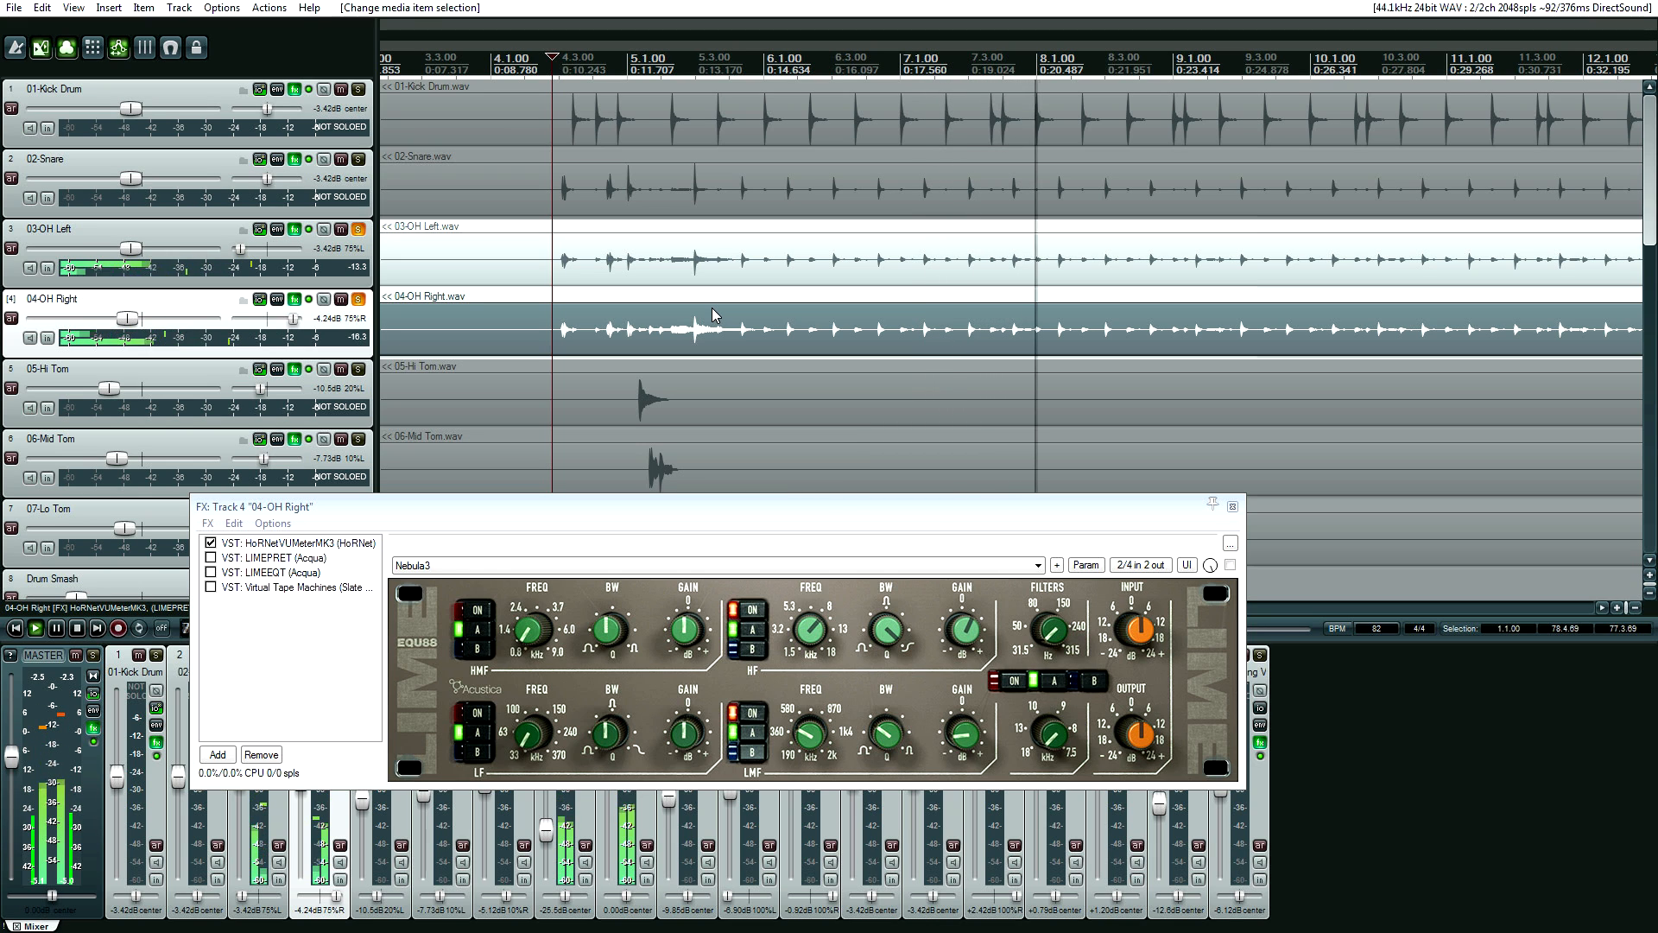
{"action": "key", "text": "space"}
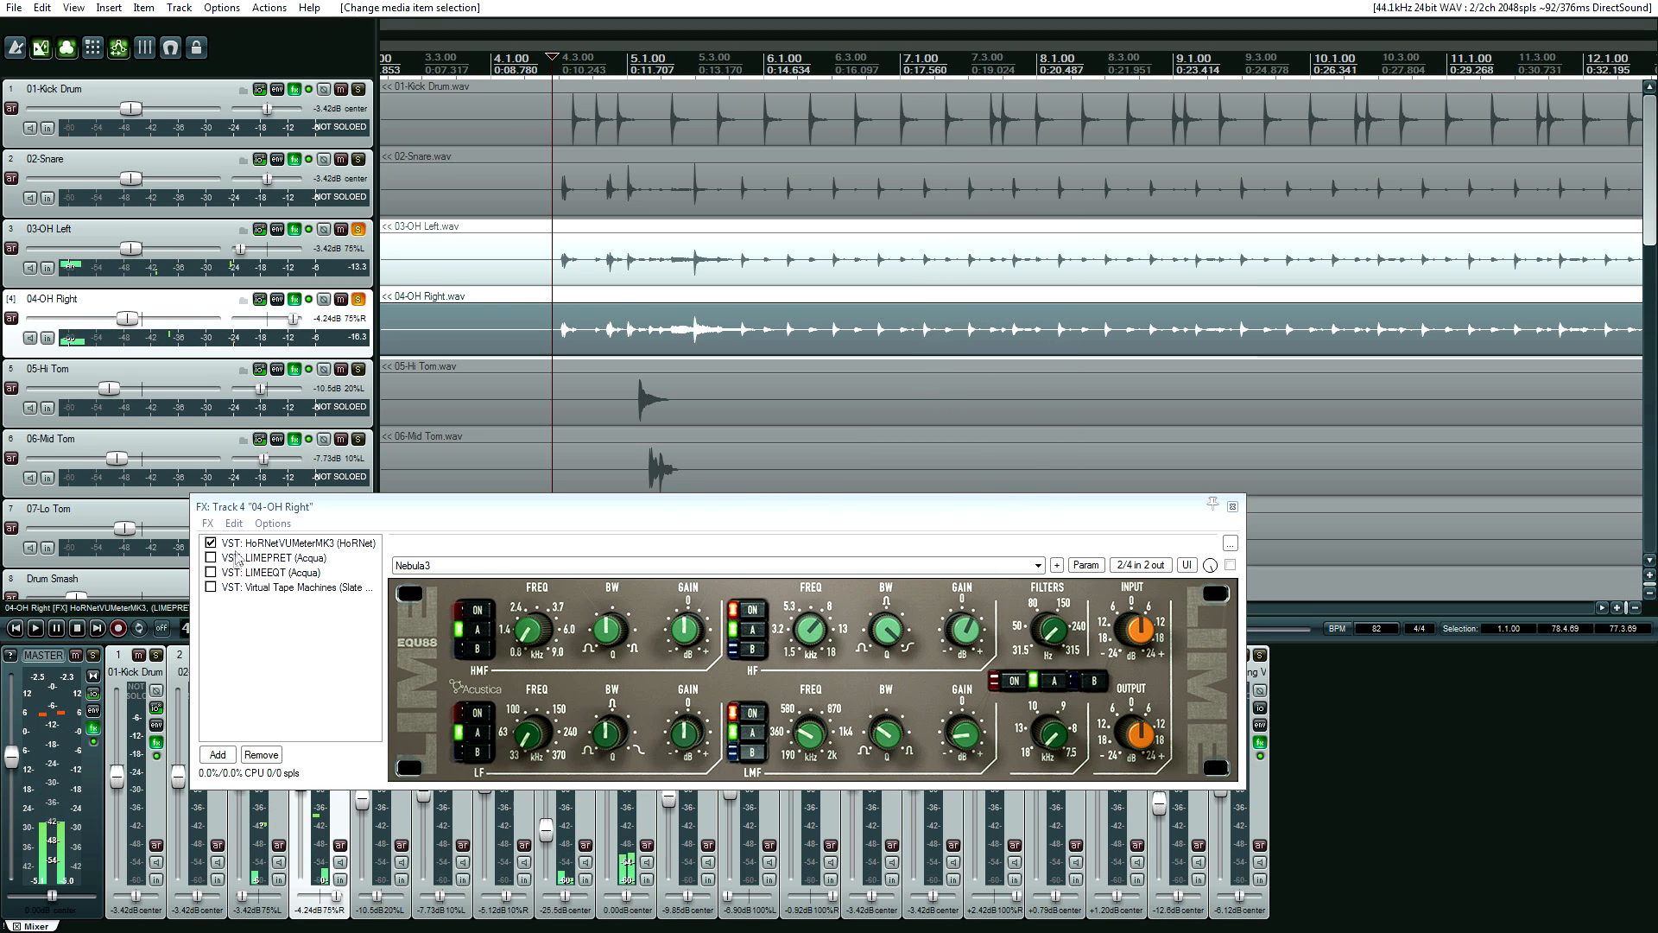
Re-enable LIMEPRET, LIMEEQT and Virtual Tape Machines on the overhead tracks and audition them processed from bar 4.
{"action": "key", "text": "space"}
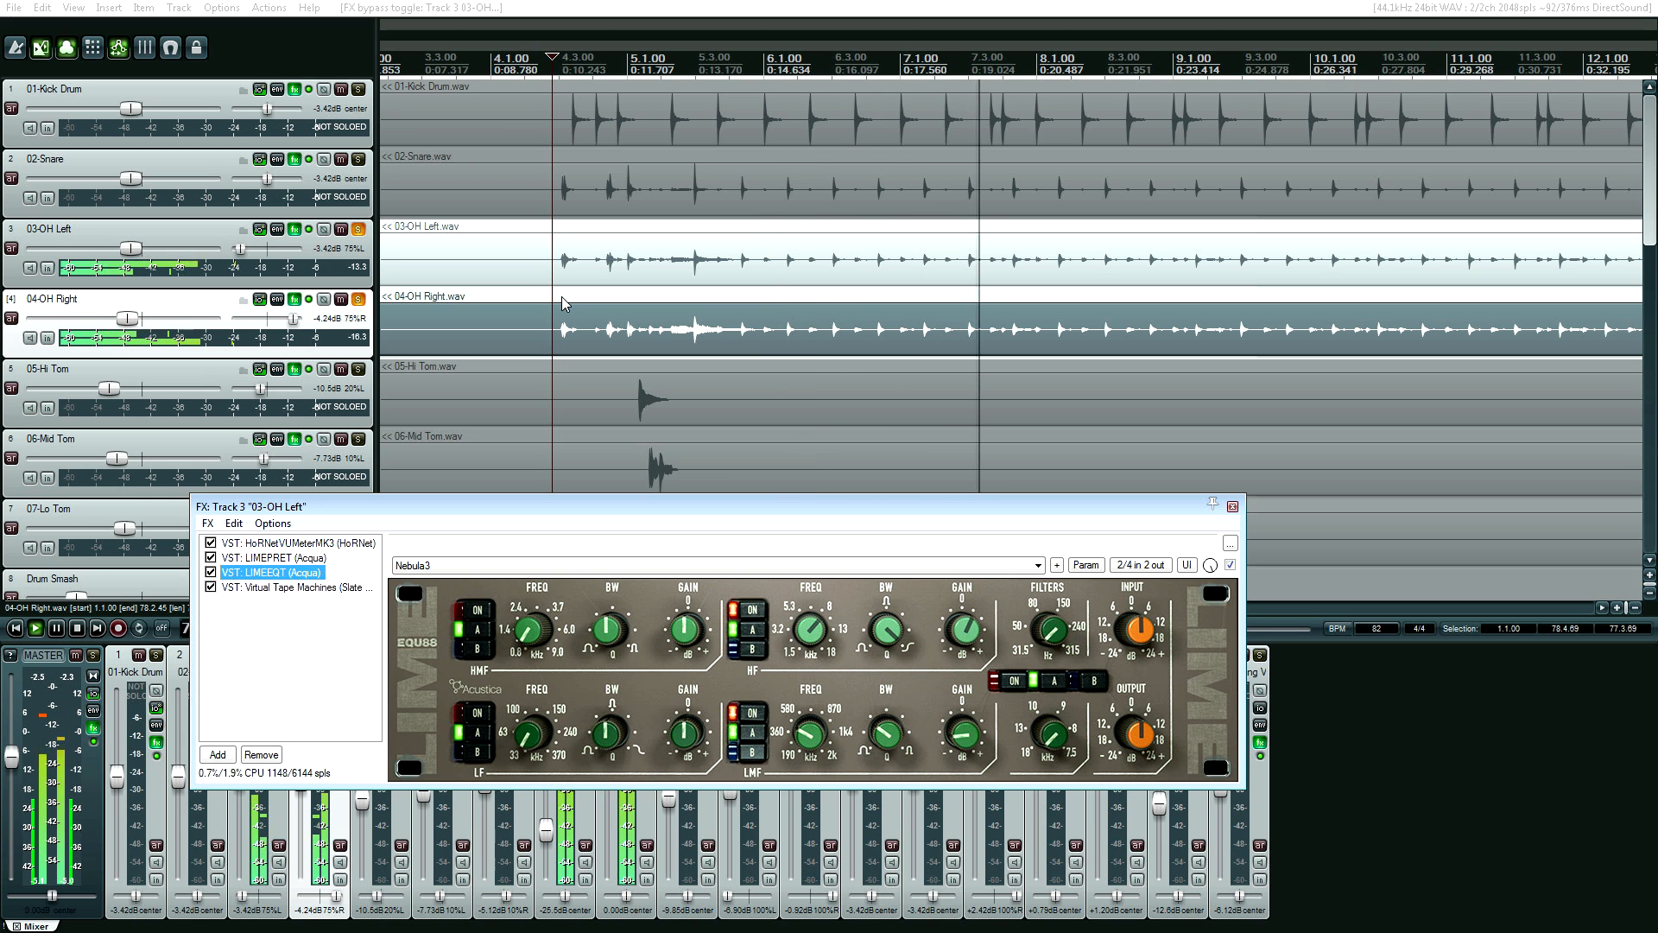
{"action": "key", "text": "space"}
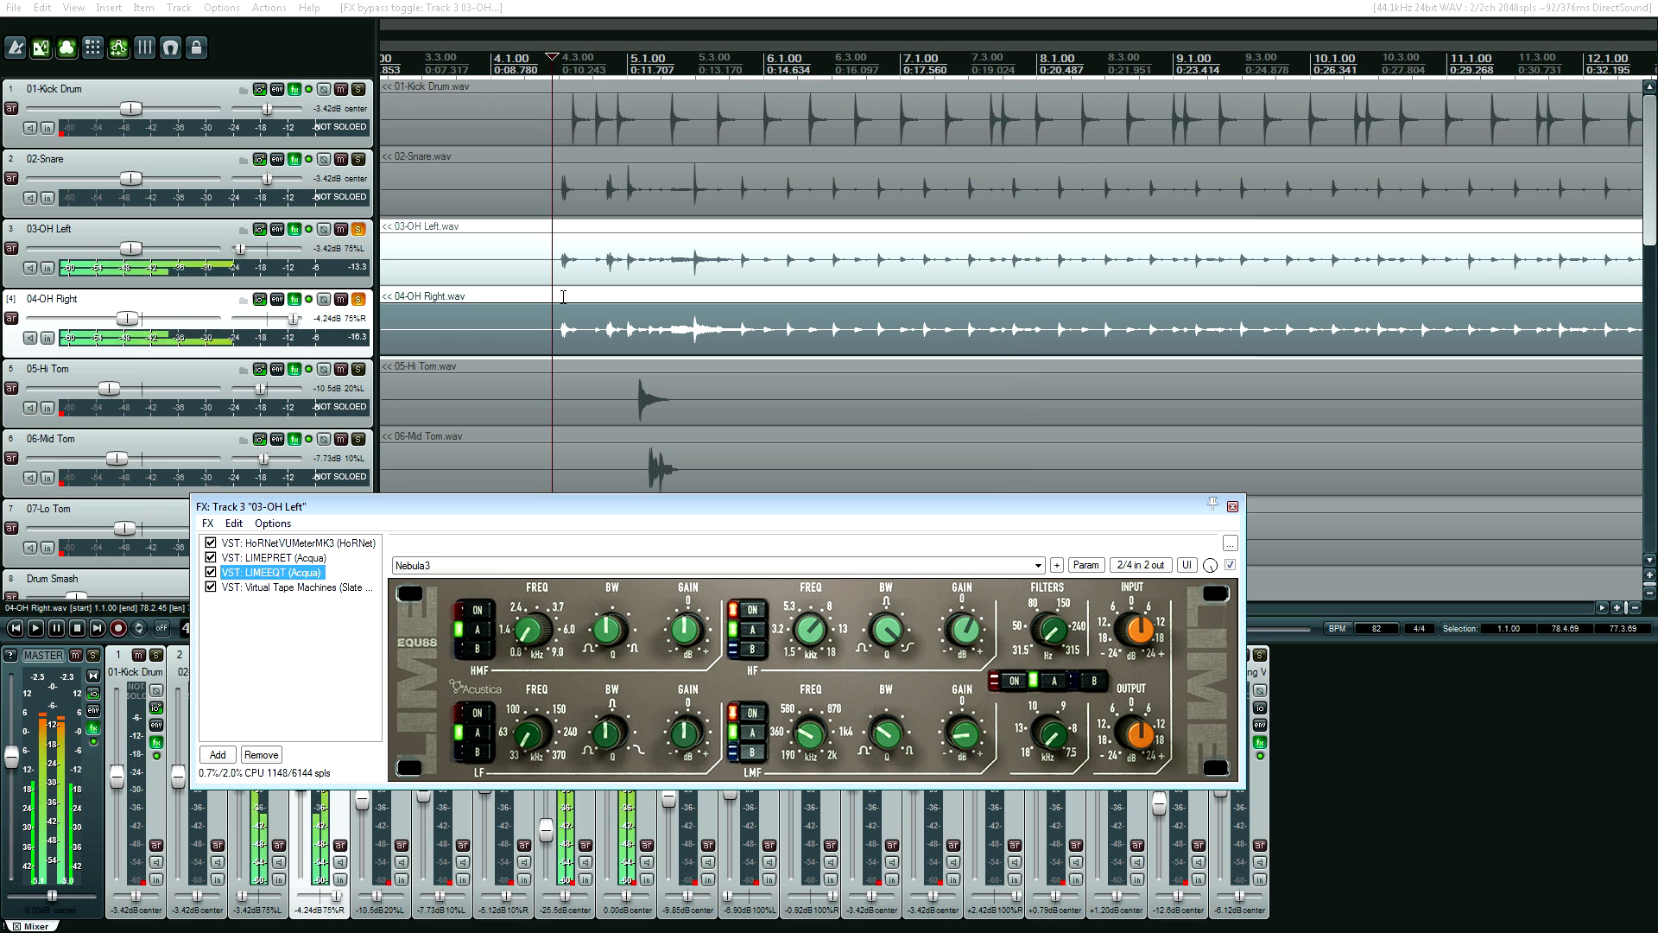
Solo 05-Hi Tom, 06-Mid Tom and 07-Lo Tom alongside the overheads, audition them from bar 4, and clear the solos.
{"action": "left_click", "coordinate": [359, 369]}
{"action": "left_click", "coordinate": [358, 438]}
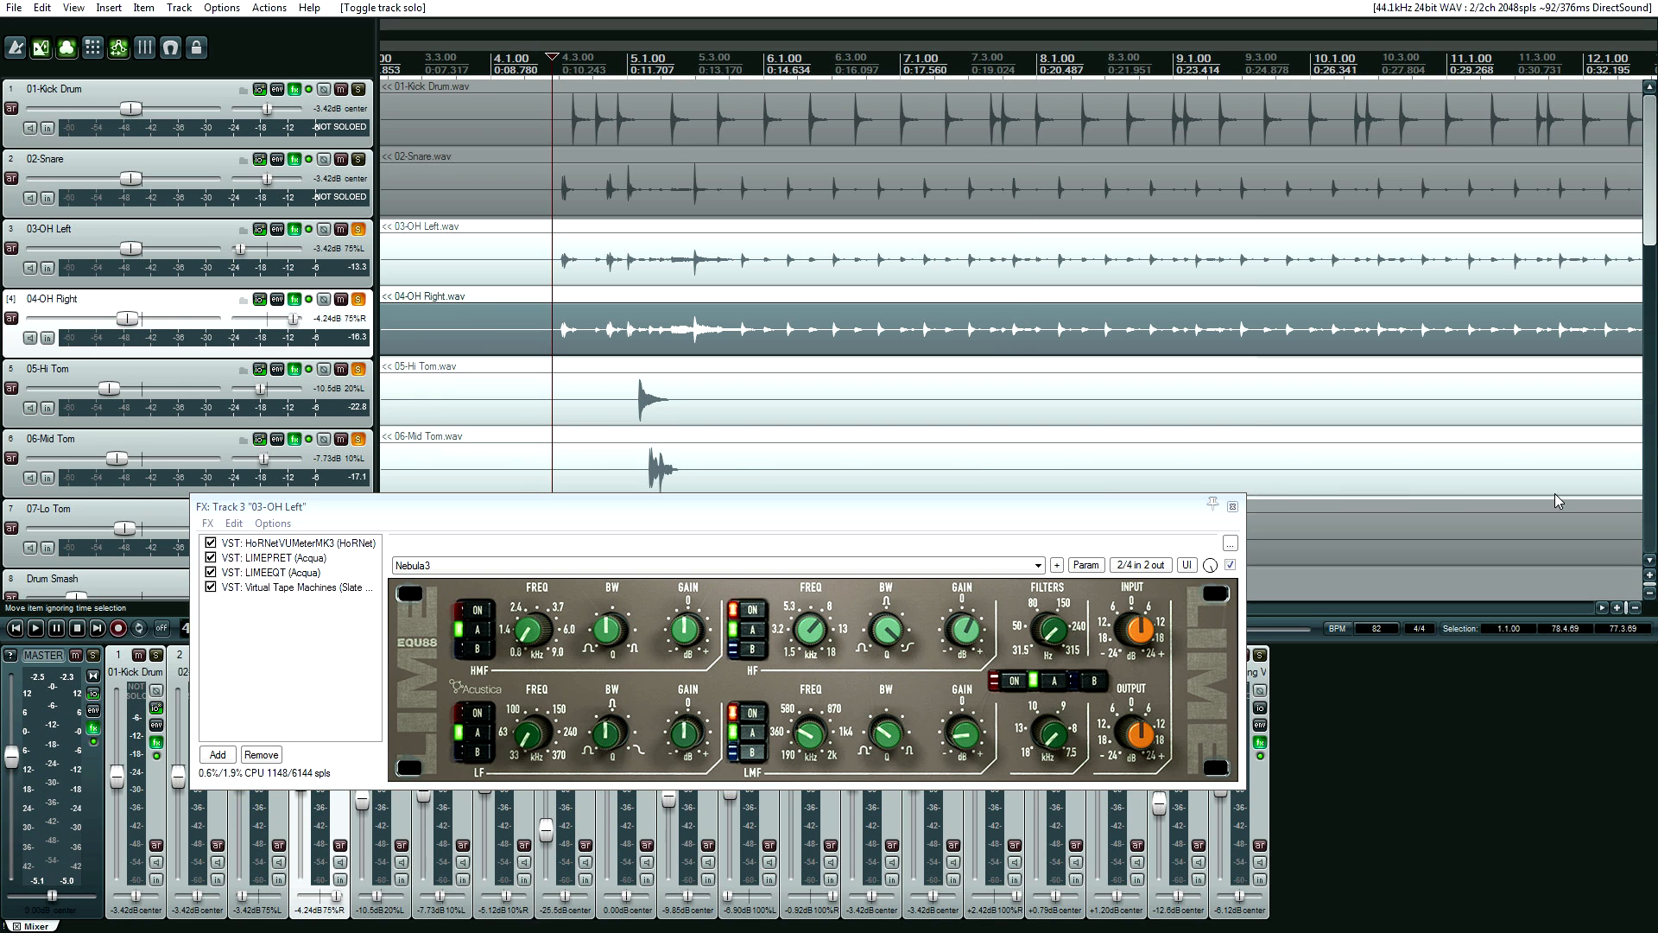
{"action": "key", "text": "space"}
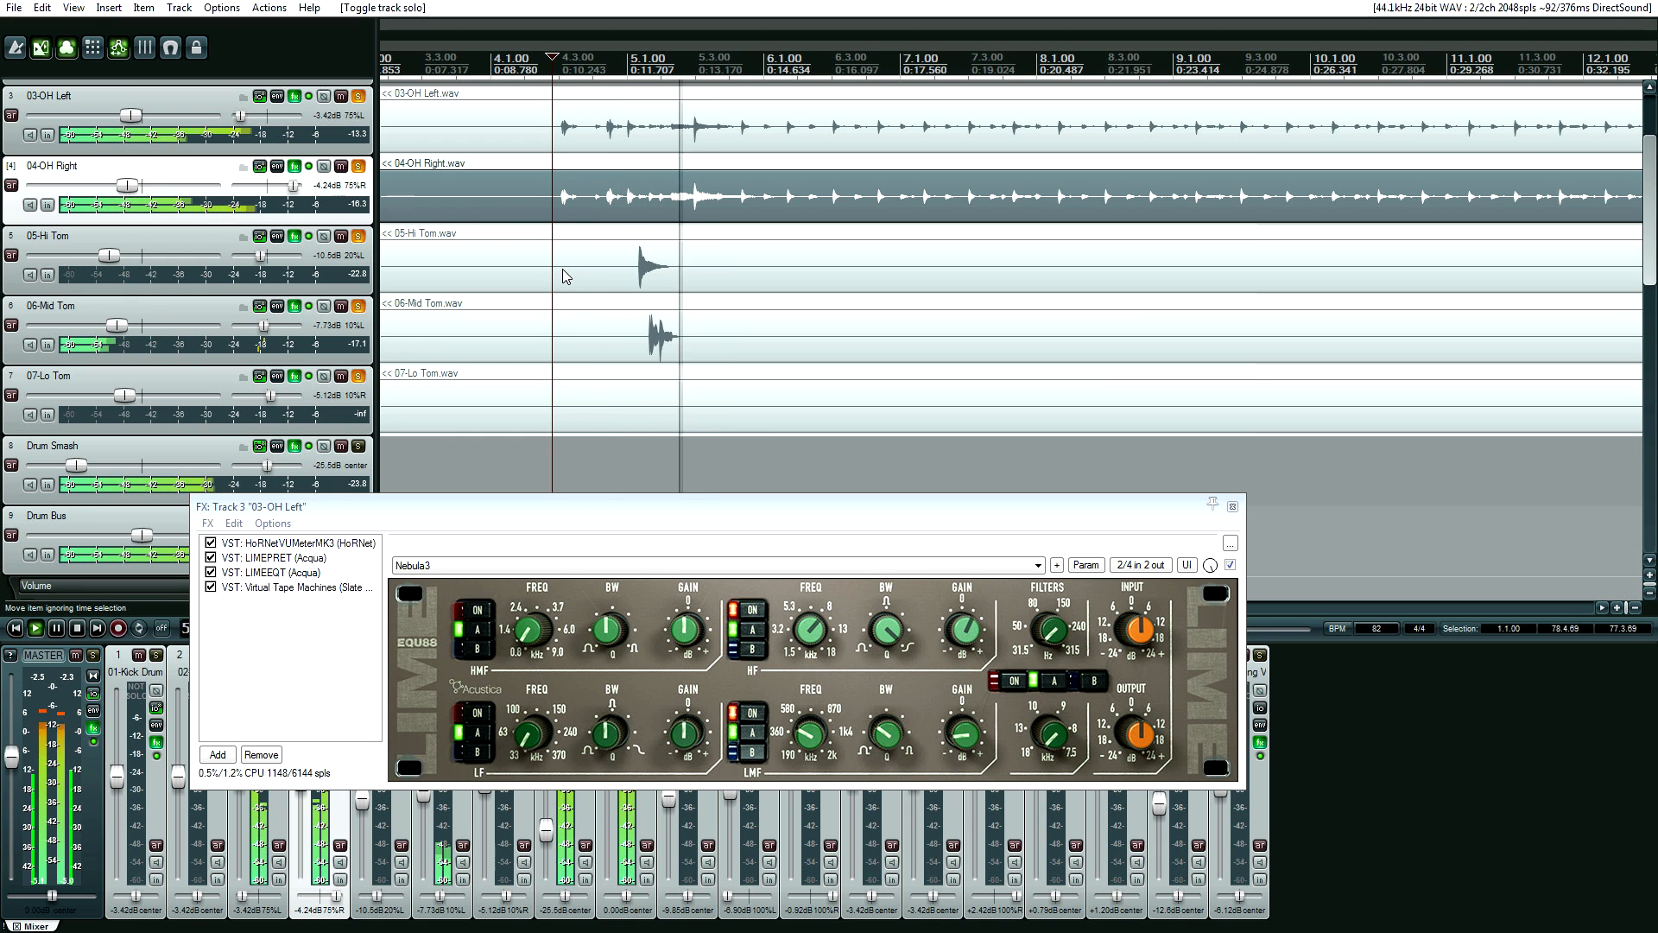
{"action": "key", "text": "space"}
{"action": "left_click", "coordinate": [634, 276]}
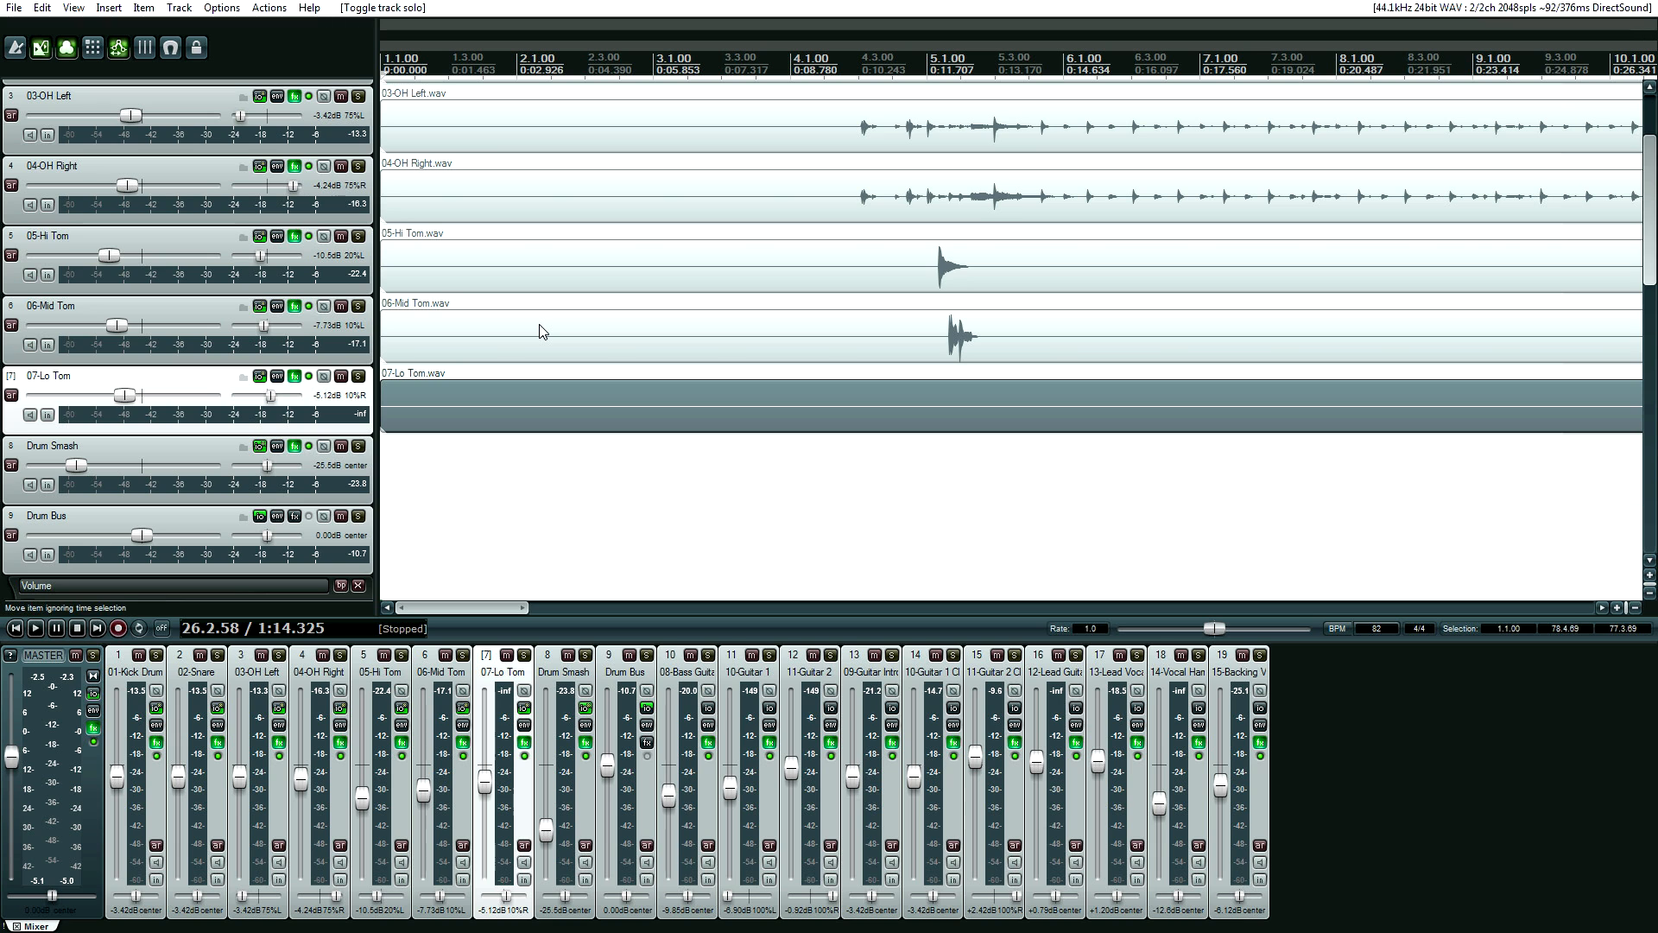
Solo the 08-Bass Guitar track and bring the start of the project into view.
{"action": "scroll", "coordinate": [540, 332], "scroll_direction": "down", "scroll_amount": 3}
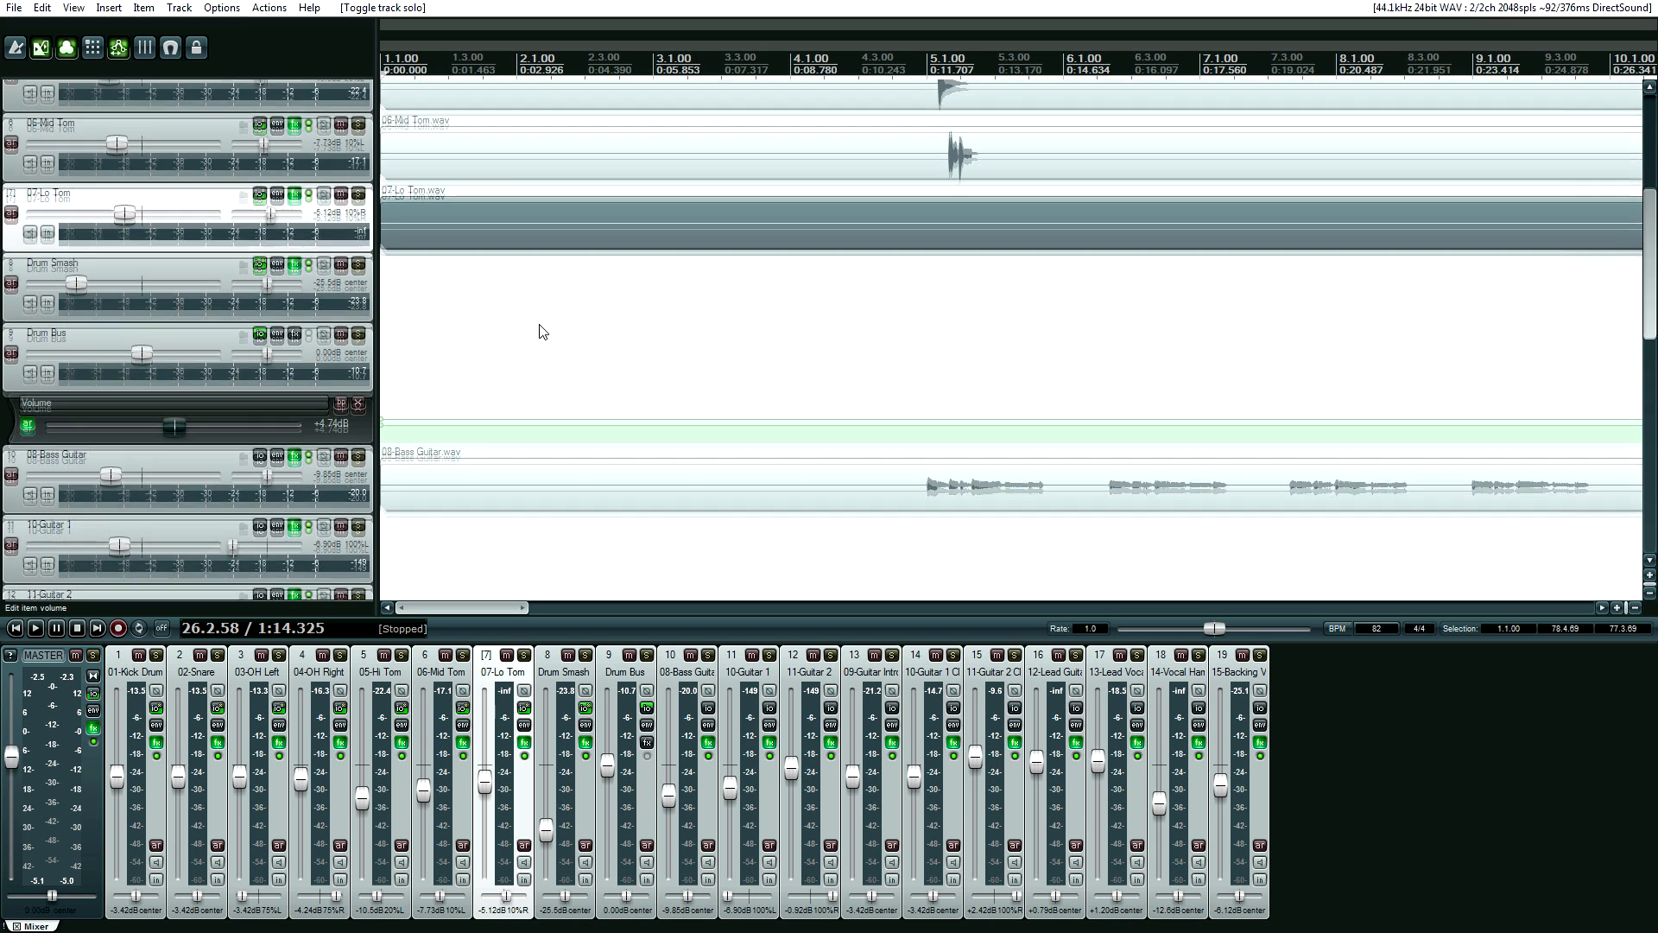
{"action": "scroll", "coordinate": [543, 332], "scroll_direction": "right", "scroll_amount": 10}
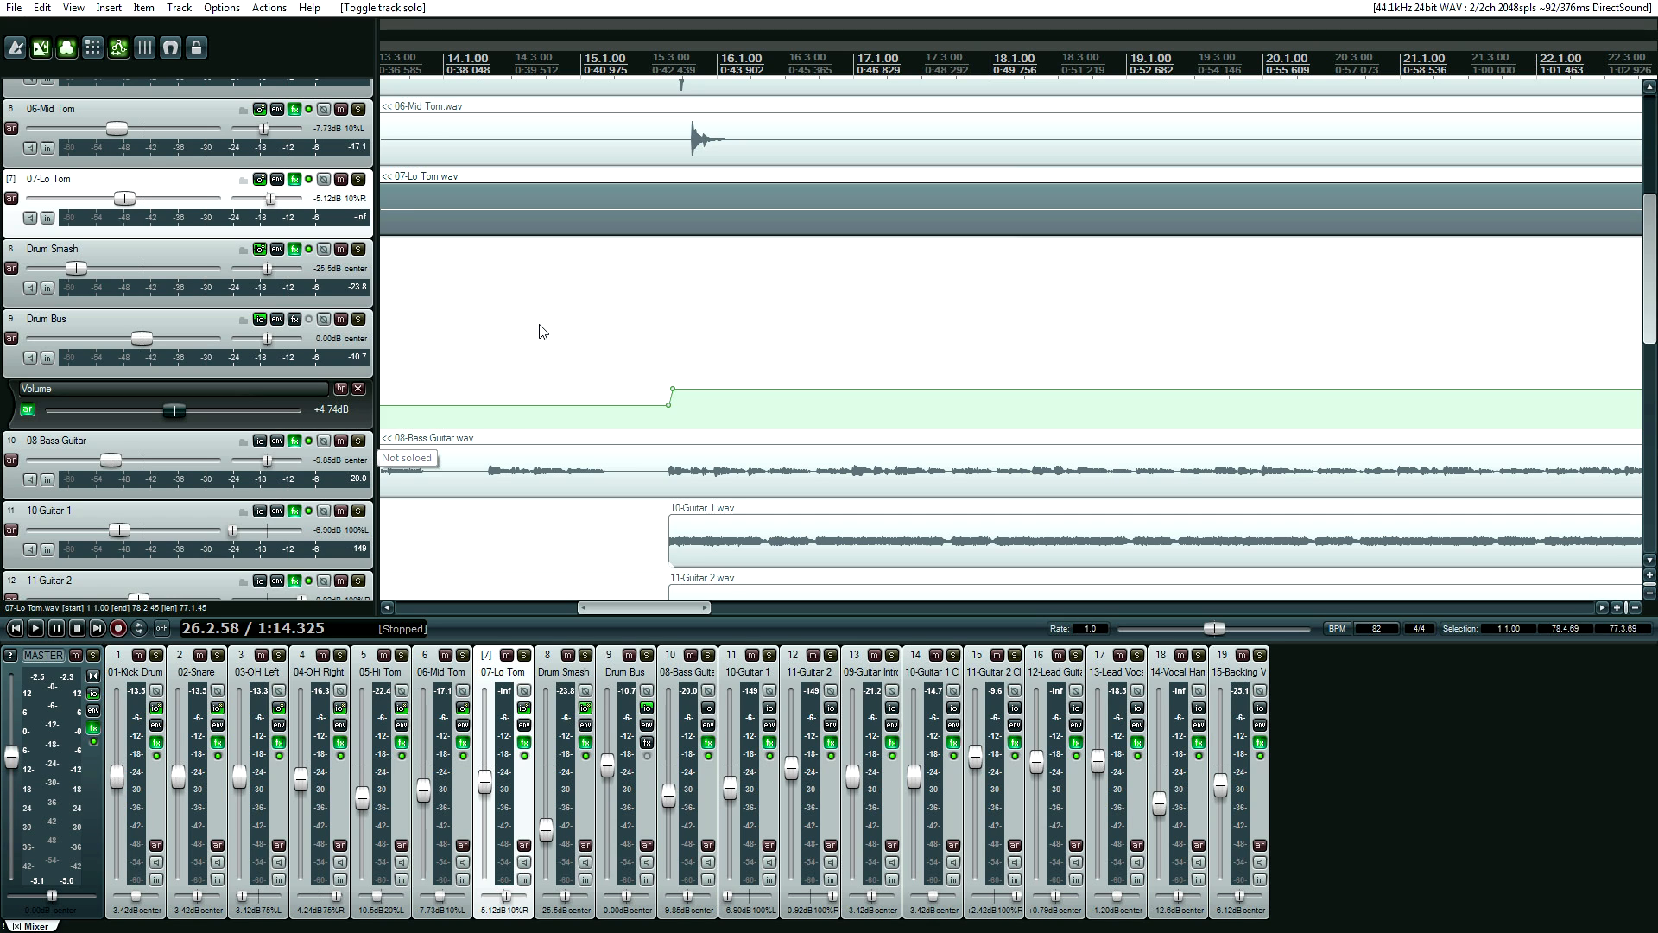
{"action": "left_click", "coordinate": [358, 441]}
{"action": "key", "text": "Home"}
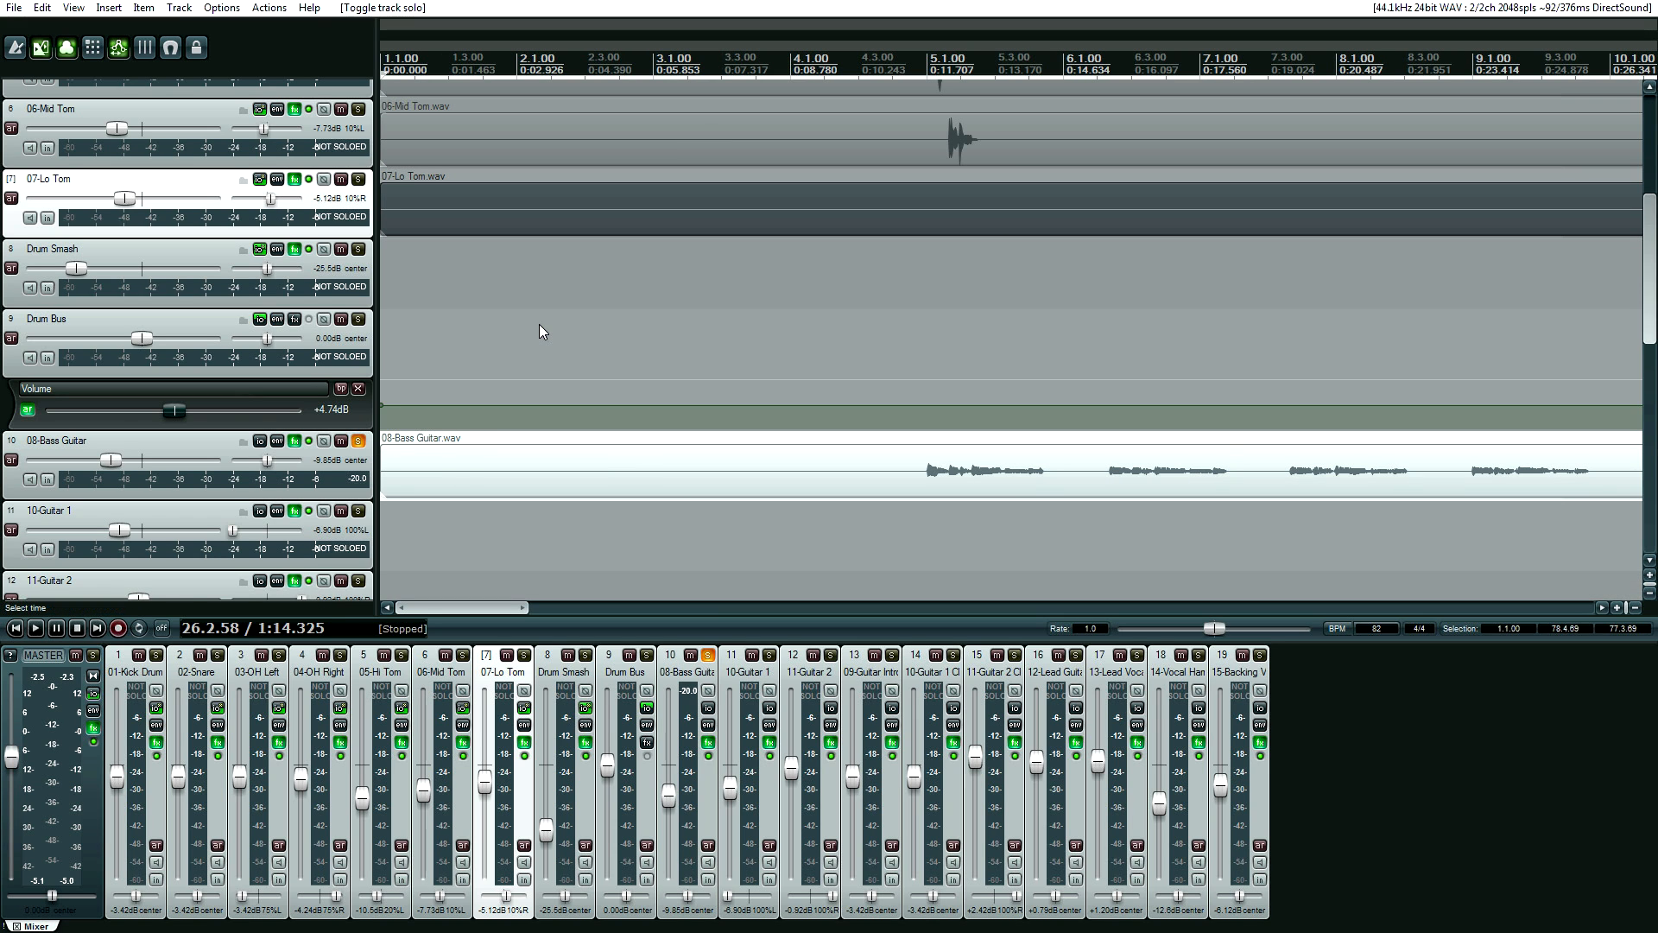
Open the 08-Bass Guitar effects chain and review the LoudMax, LIMEPRET and LIMEEQT settings.
{"action": "key", "text": "shift+f"}
{"action": "key", "text": "Up"}
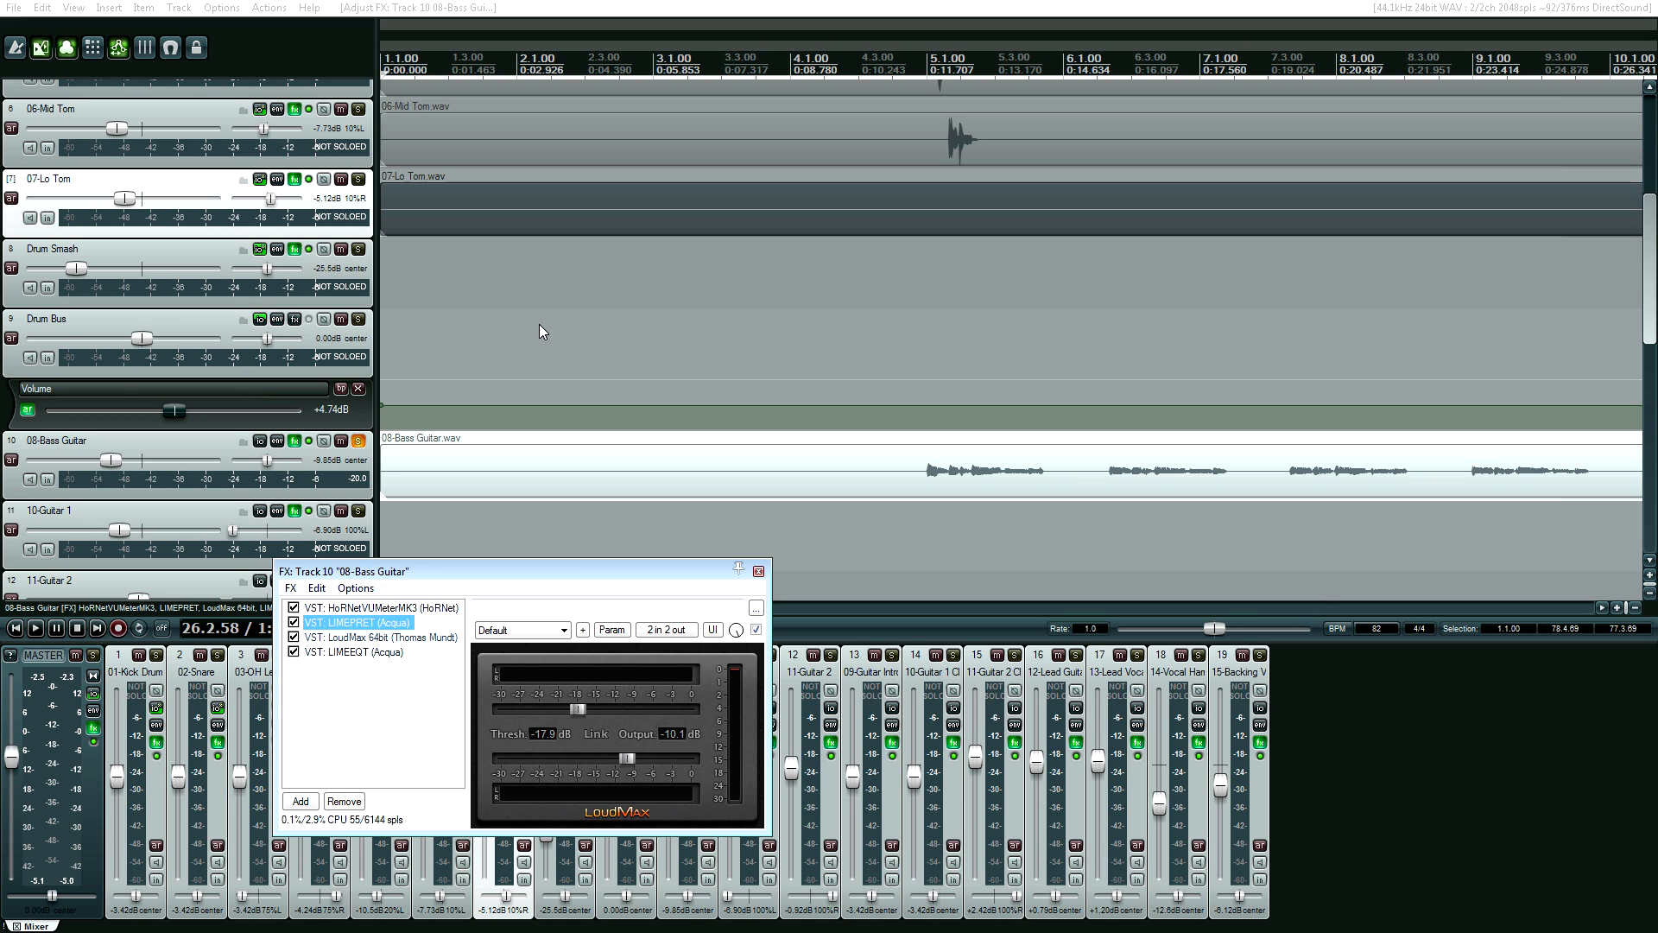
{"action": "key", "text": "Up"}
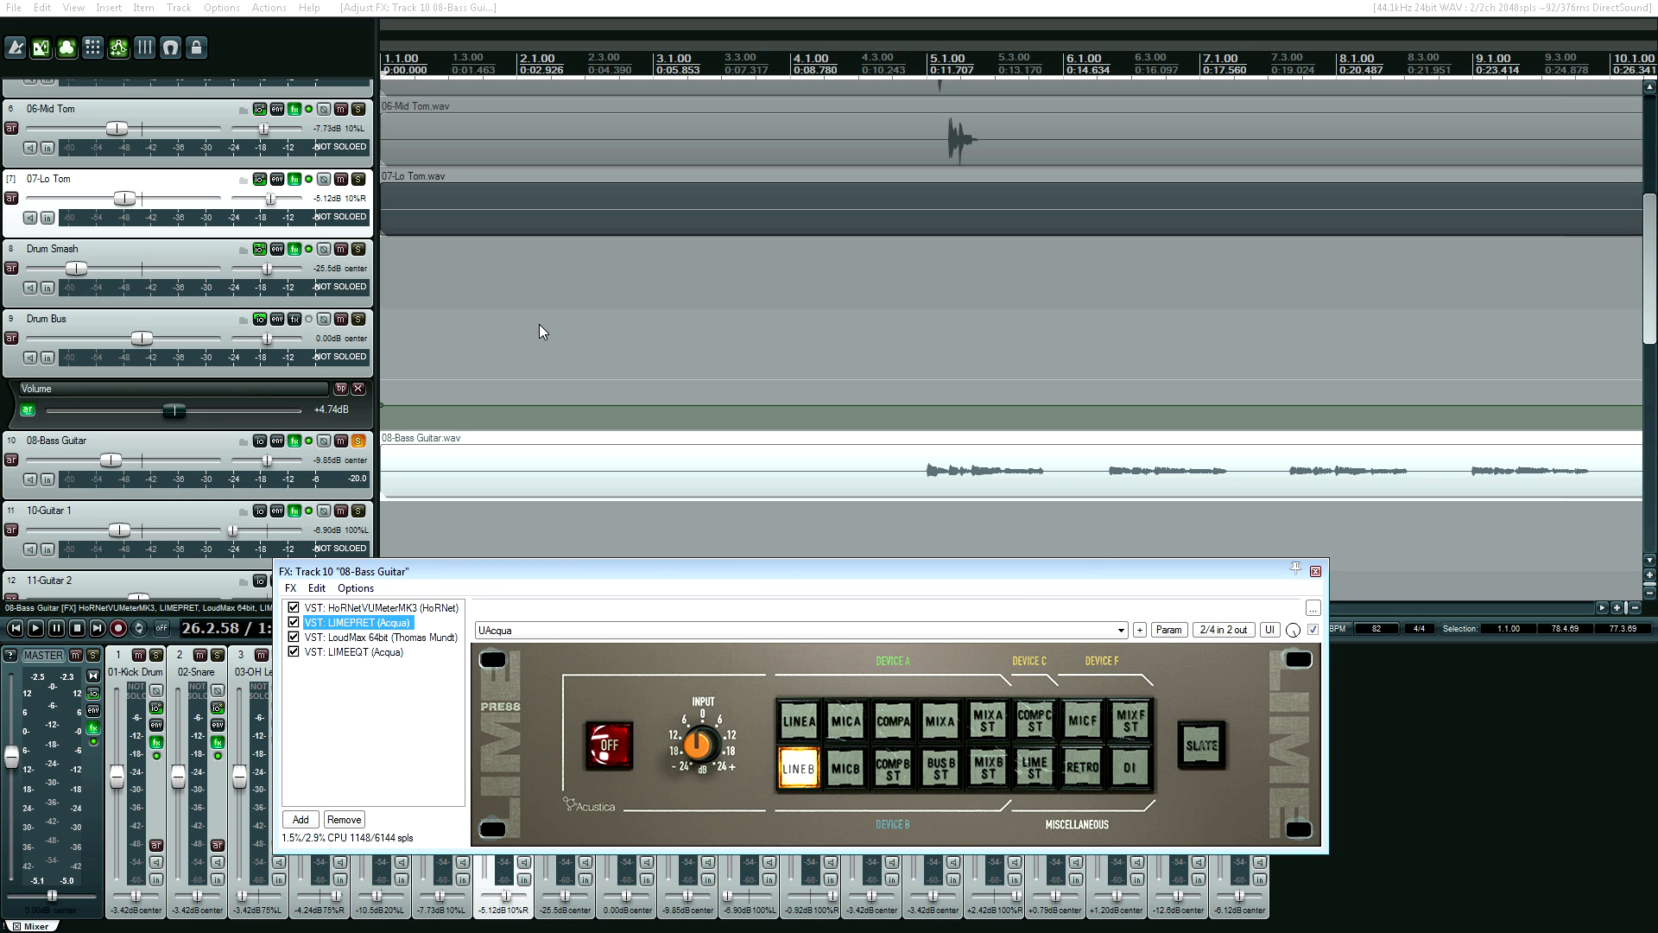
{"action": "key", "text": "Down"}
{"action": "key", "text": "Down"}
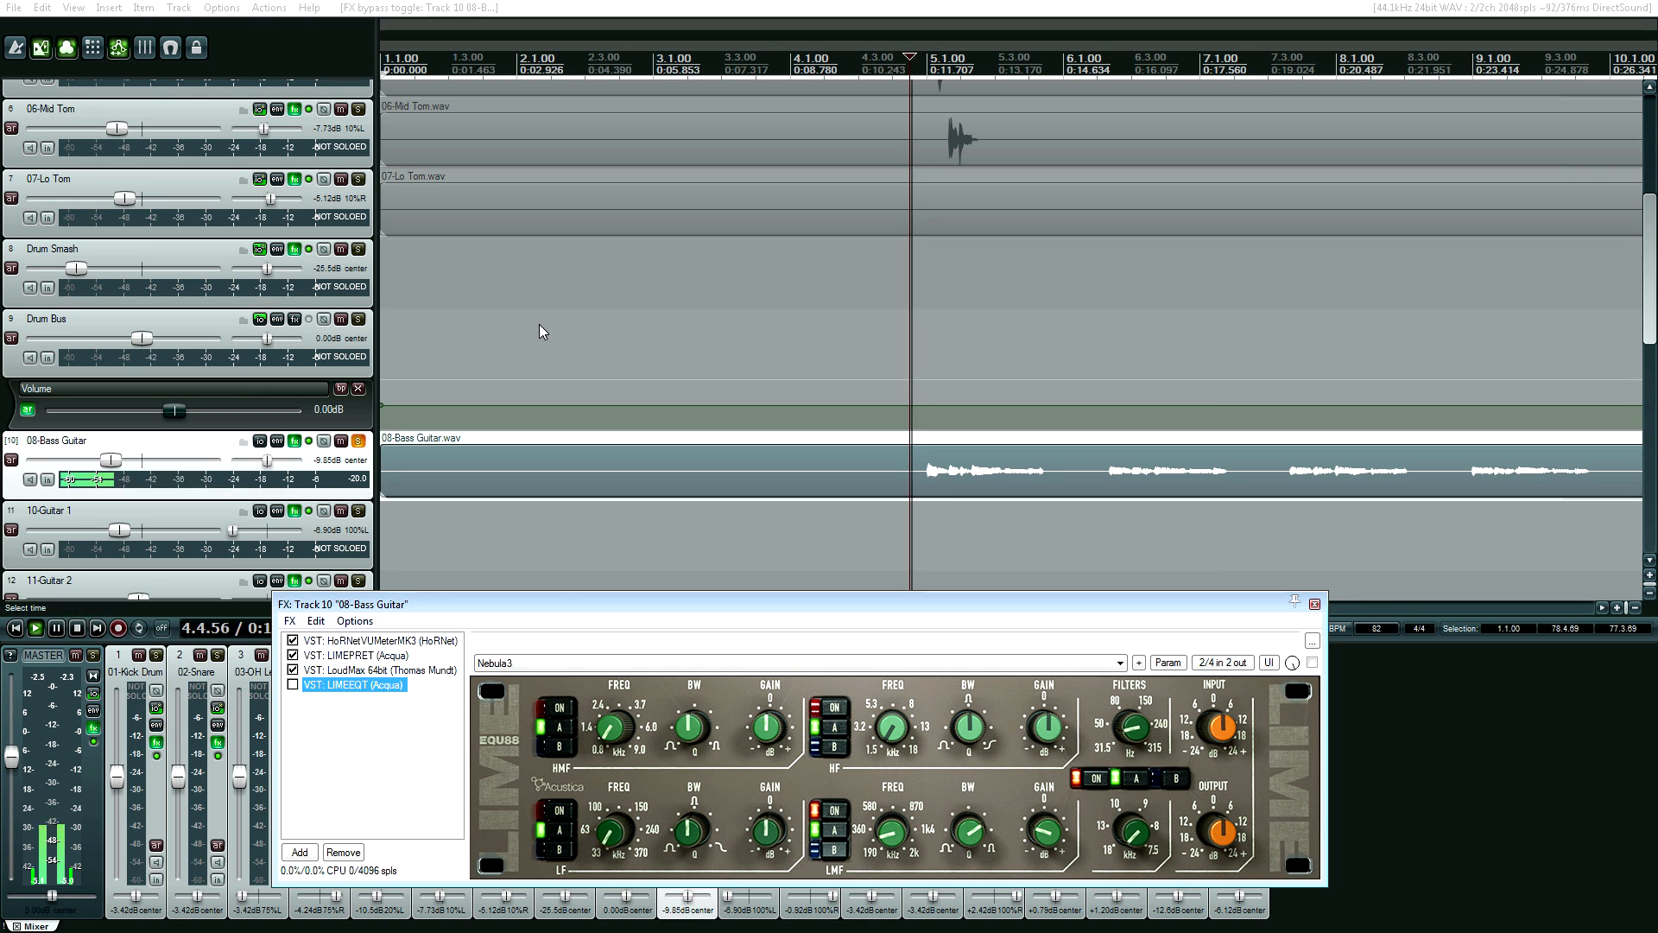
Audition the bass guitar from just before bar 5 with LIMEEQT bypassed and again with it re-enabled.
{"action": "key", "text": "space"}
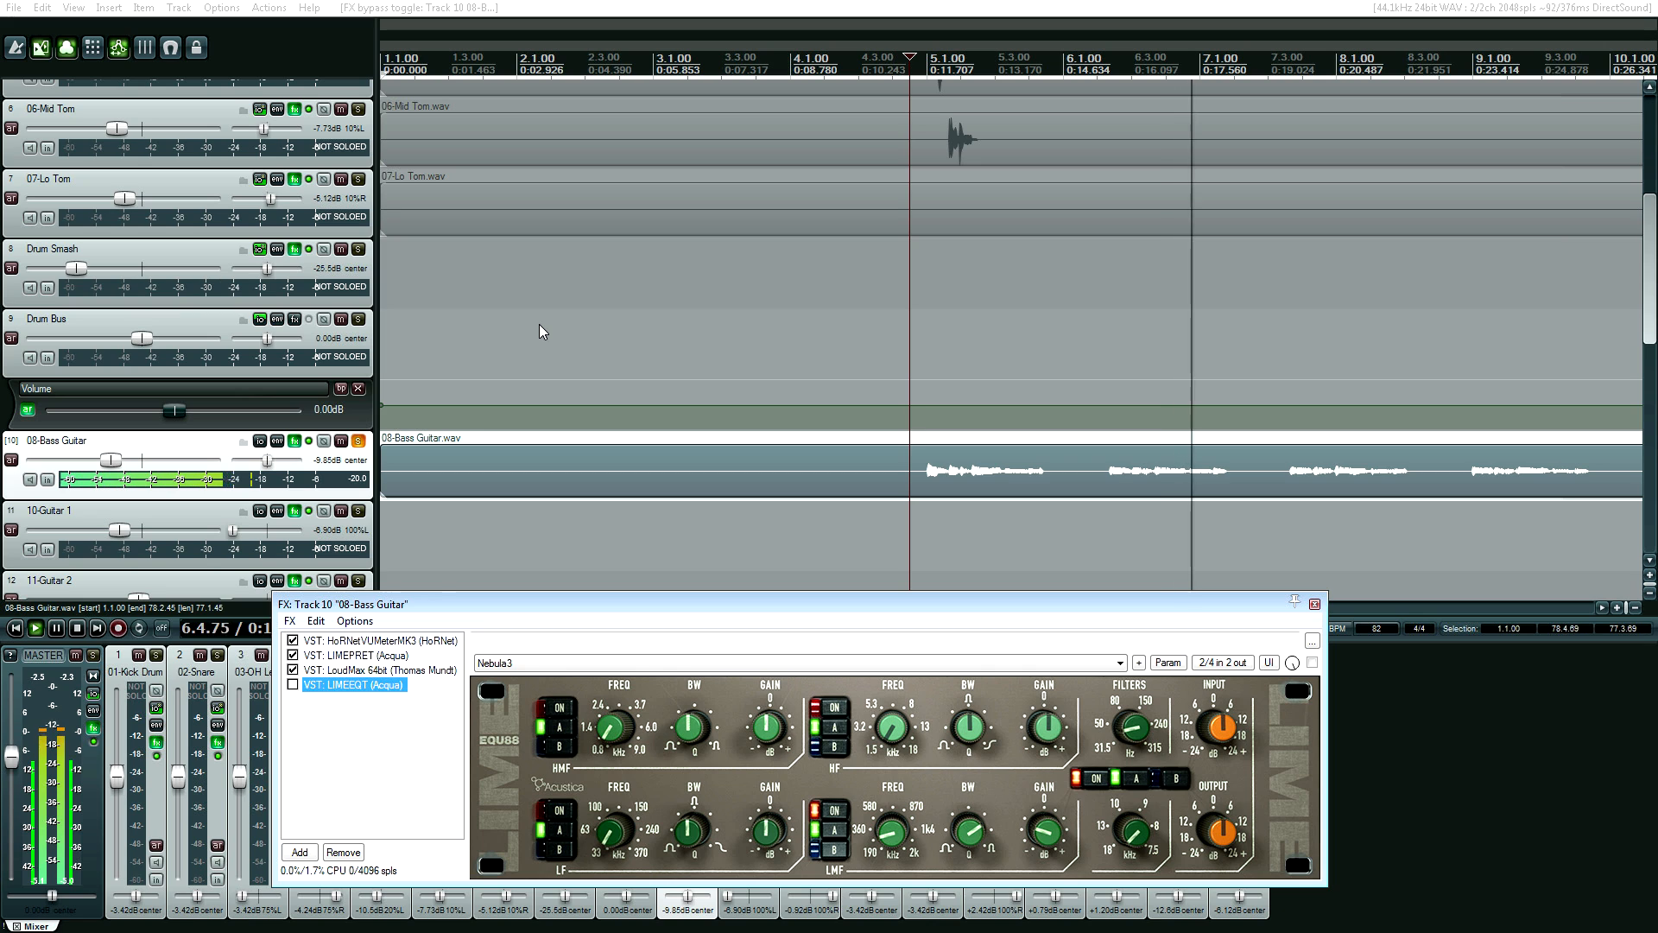
{"action": "key", "text": "space"}
{"action": "key", "text": "space"}
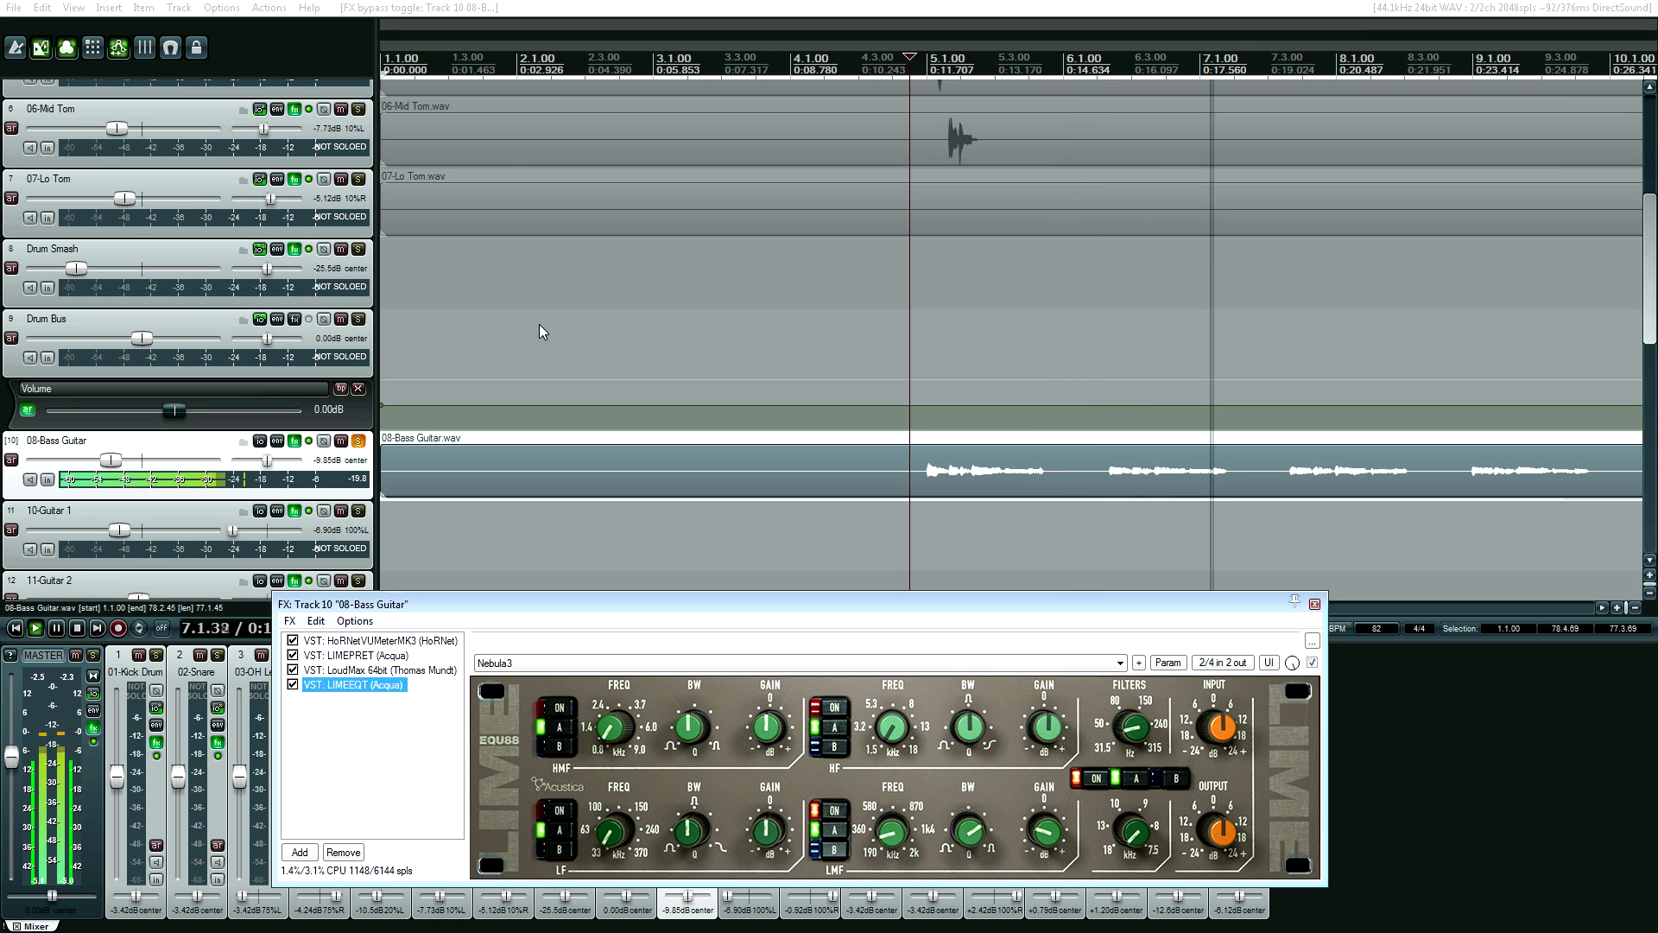
{"action": "key", "text": "space"}
Unsolo 08-Bass Guitar and solo 09-Guitar Intro, placing the edit cursor at 2.1.48, just before its audio starts.
{"action": "key", "text": "F6"}
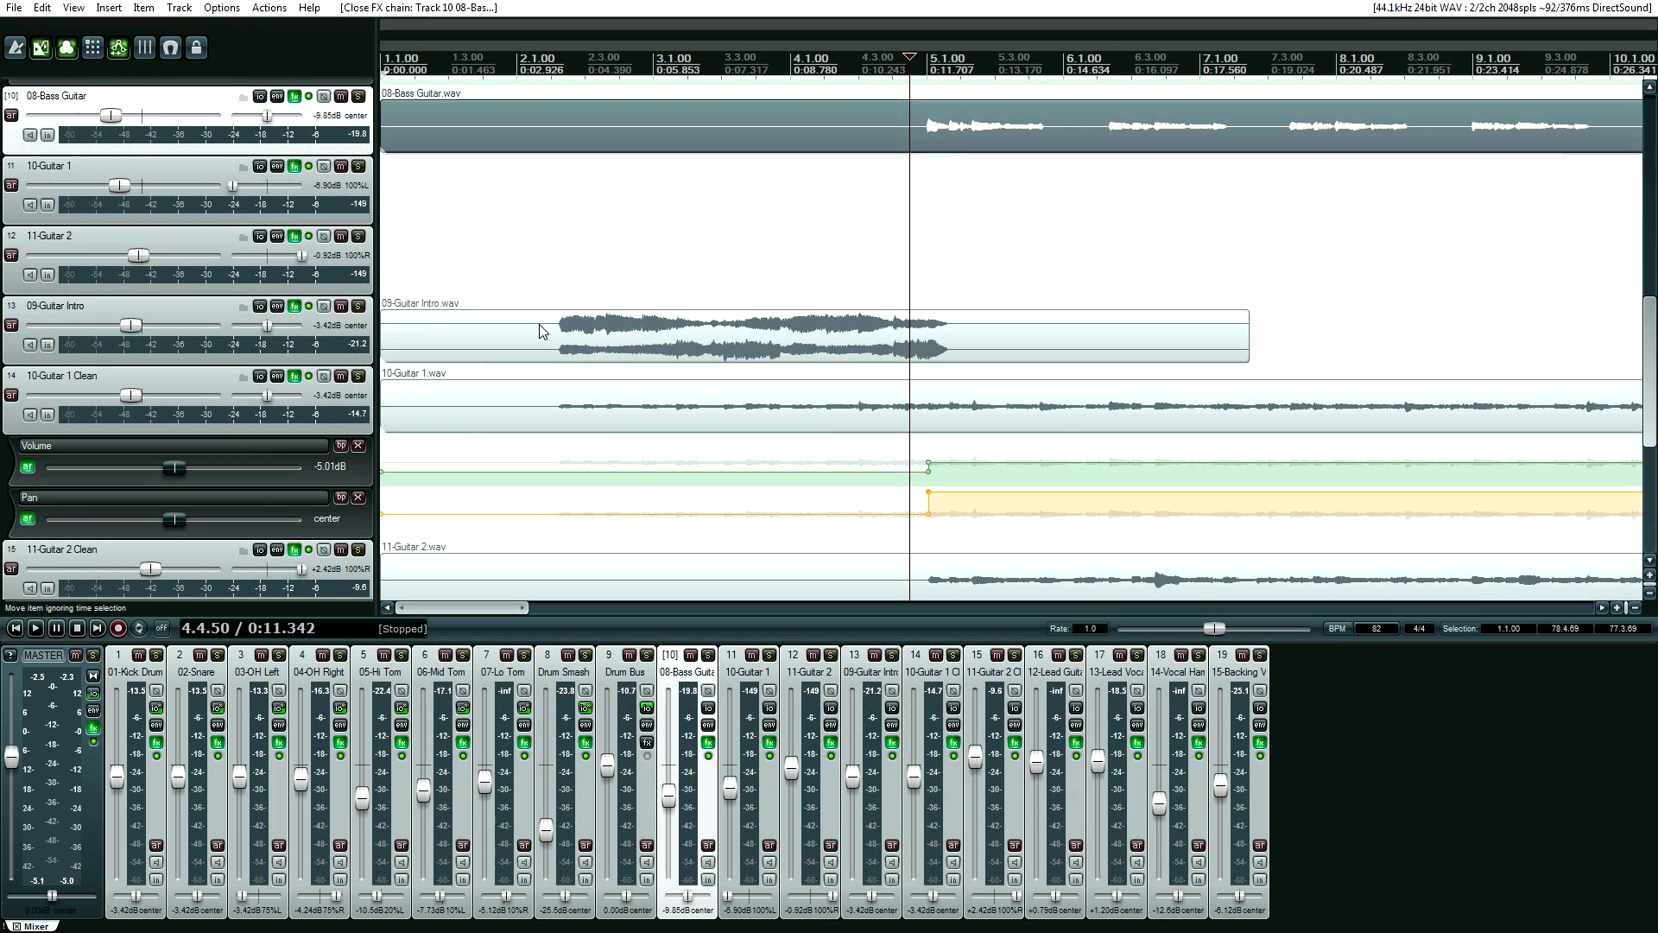
{"action": "left_click", "coordinate": [540, 328]}
{"action": "key", "text": "Left"}
{"action": "key", "text": "Left"}
{"action": "key", "text": "Left"}
{"action": "key", "text": "Left"}
{"action": "key", "text": "Left"}
{"action": "key", "text": "Left"}
{"action": "key", "text": "Left"}
{"action": "key", "text": "Left"}
{"action": "key", "text": "Left"}
{"action": "key", "text": "Left"}
{"action": "key", "text": "Left"}
{"action": "key", "text": "Left"}
{"action": "key", "text": "Left"}
{"action": "key", "text": "Left"}
{"action": "key", "text": "Left"}
{"action": "key", "text": "Left"}
{"action": "key", "text": "Left"}
{"action": "key", "text": "Left"}
{"action": "key", "text": "Left"}
{"action": "key", "text": "Left"}
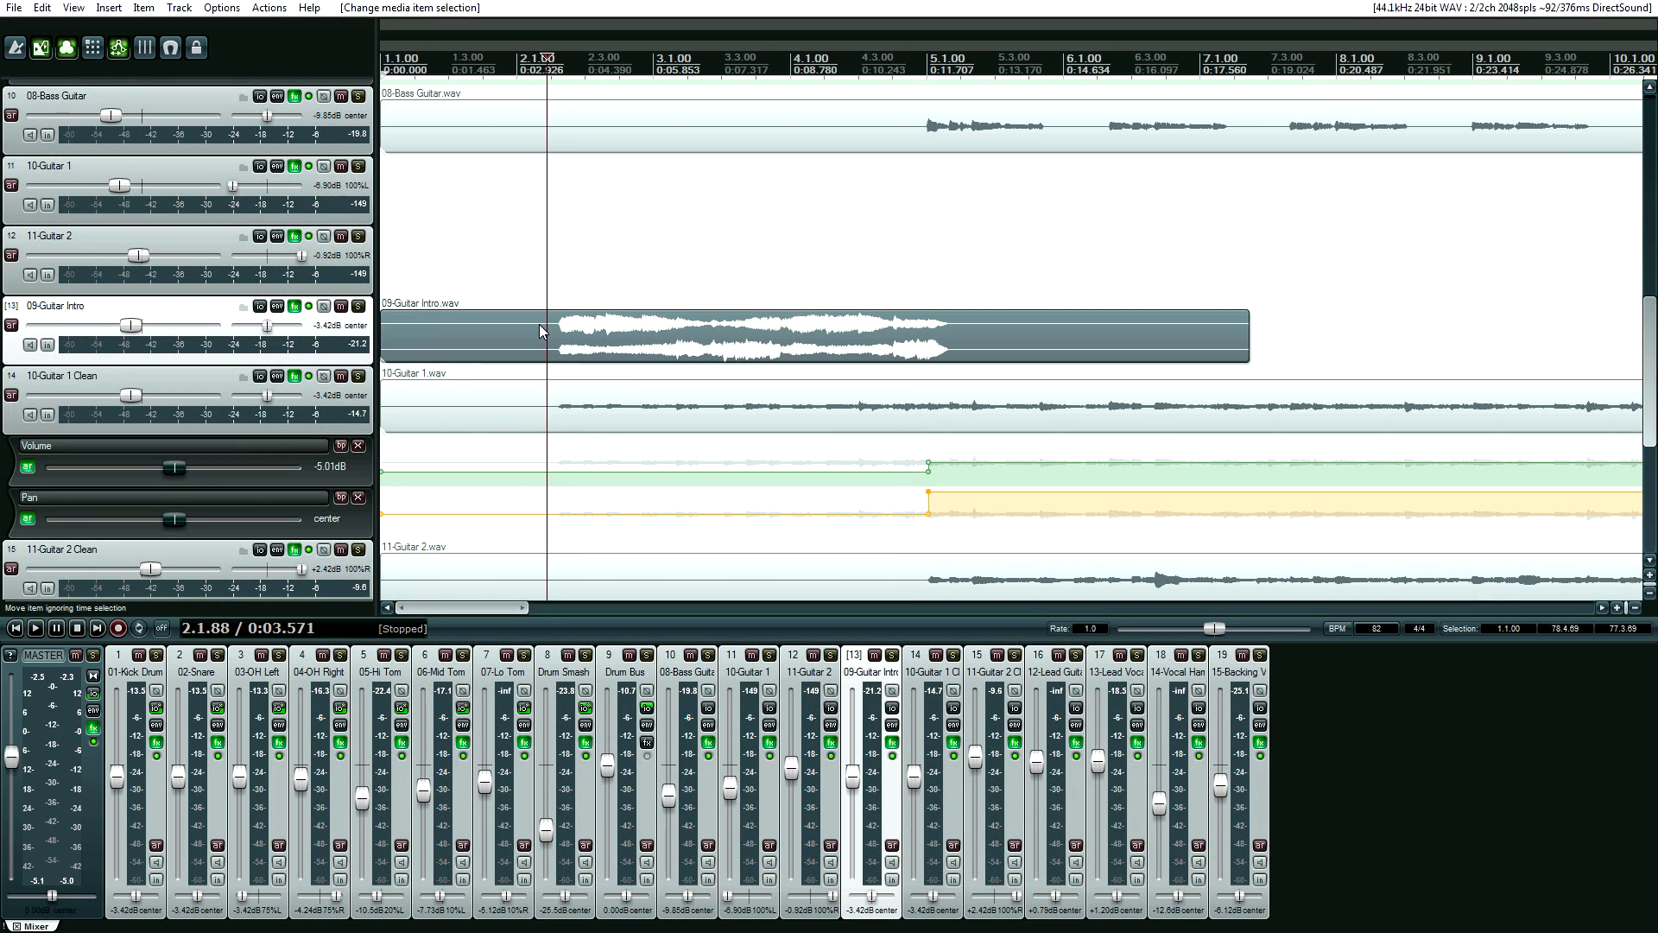
{"action": "key", "text": "F6"}
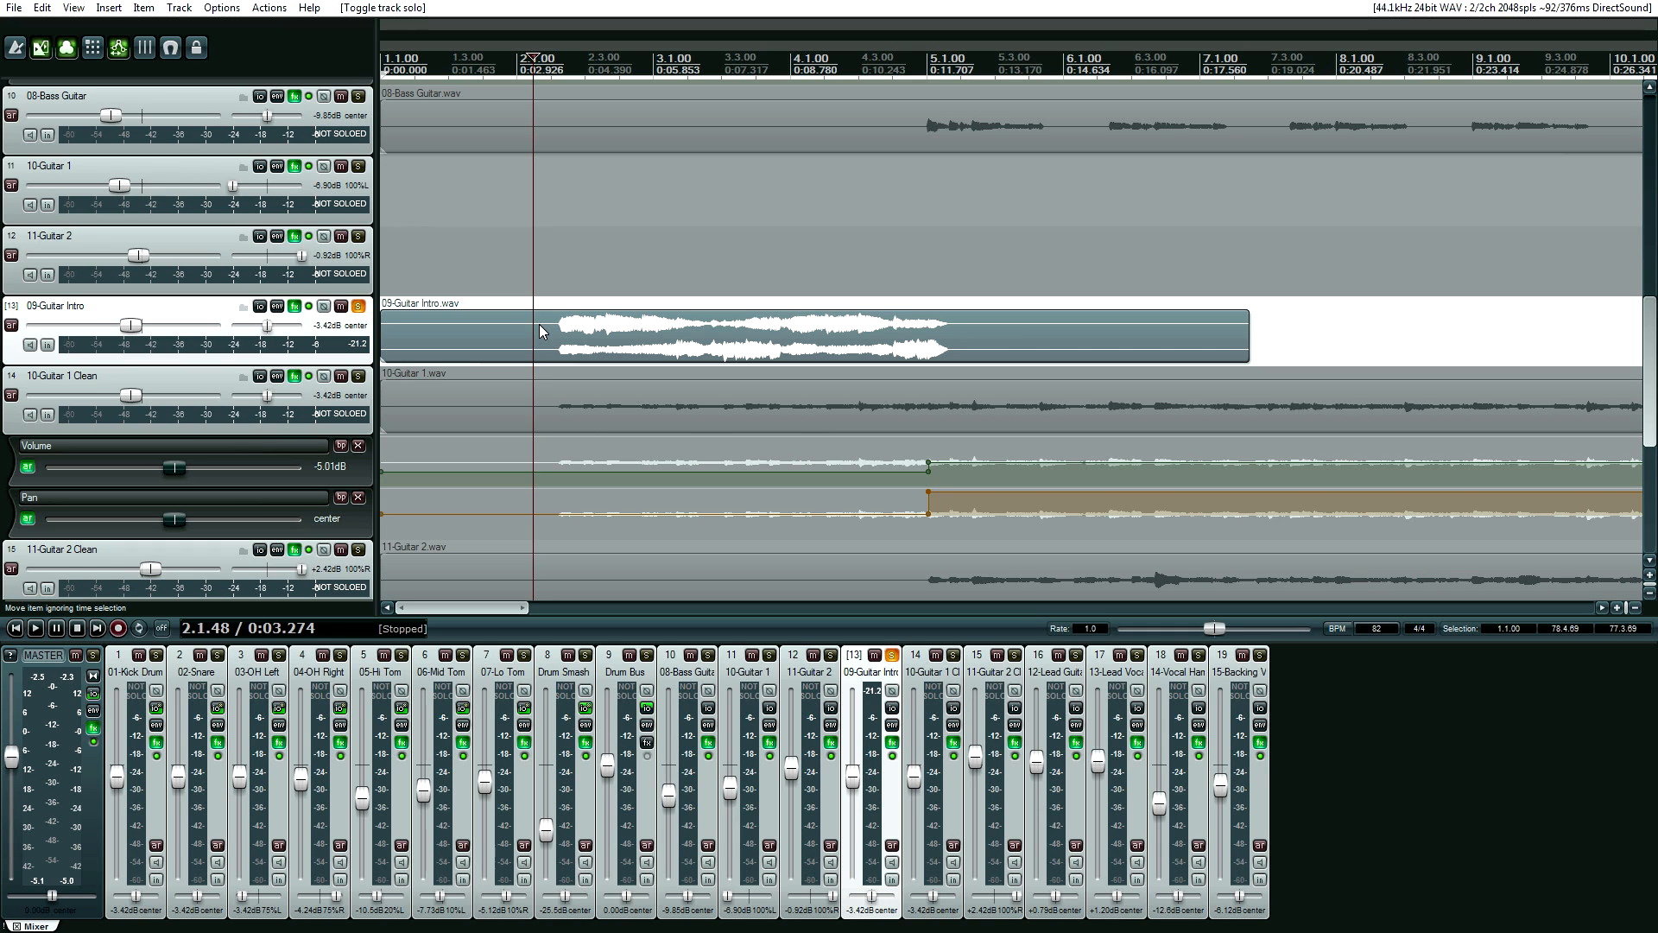
Open the 09-Guitar Intro effects chain, bypass LIMEEQT and audition the track from bar 2.
{"action": "key", "text": "f"}
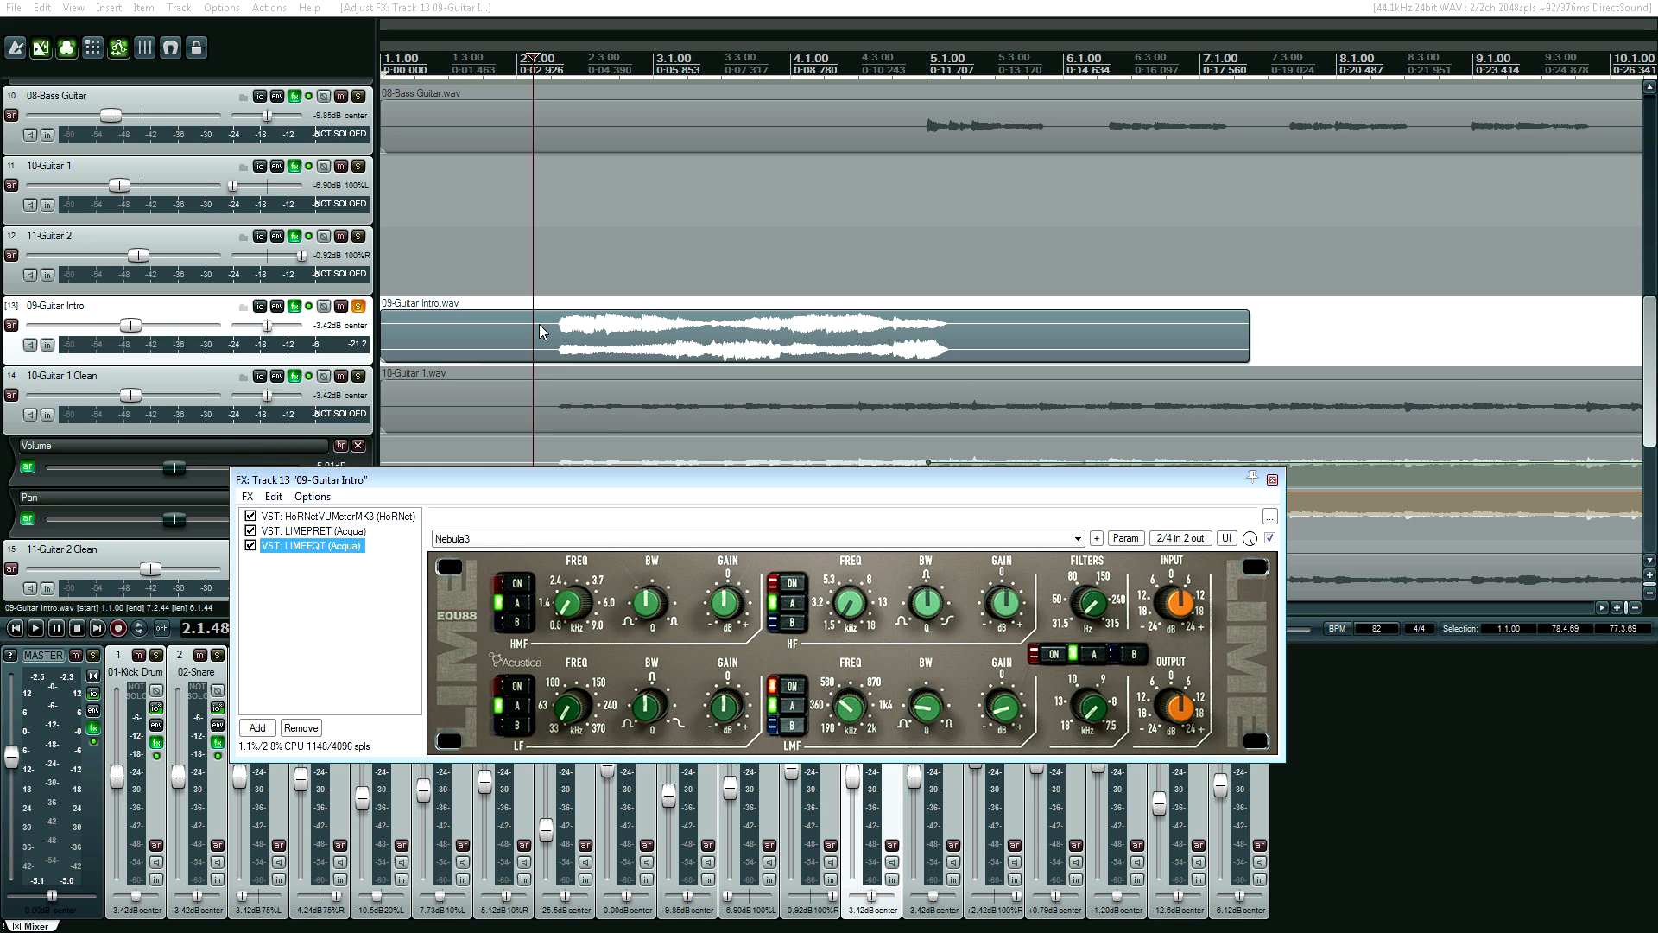
{"action": "left_click_drag", "start_coordinate": [570, 480], "coordinate": [598, 514]}
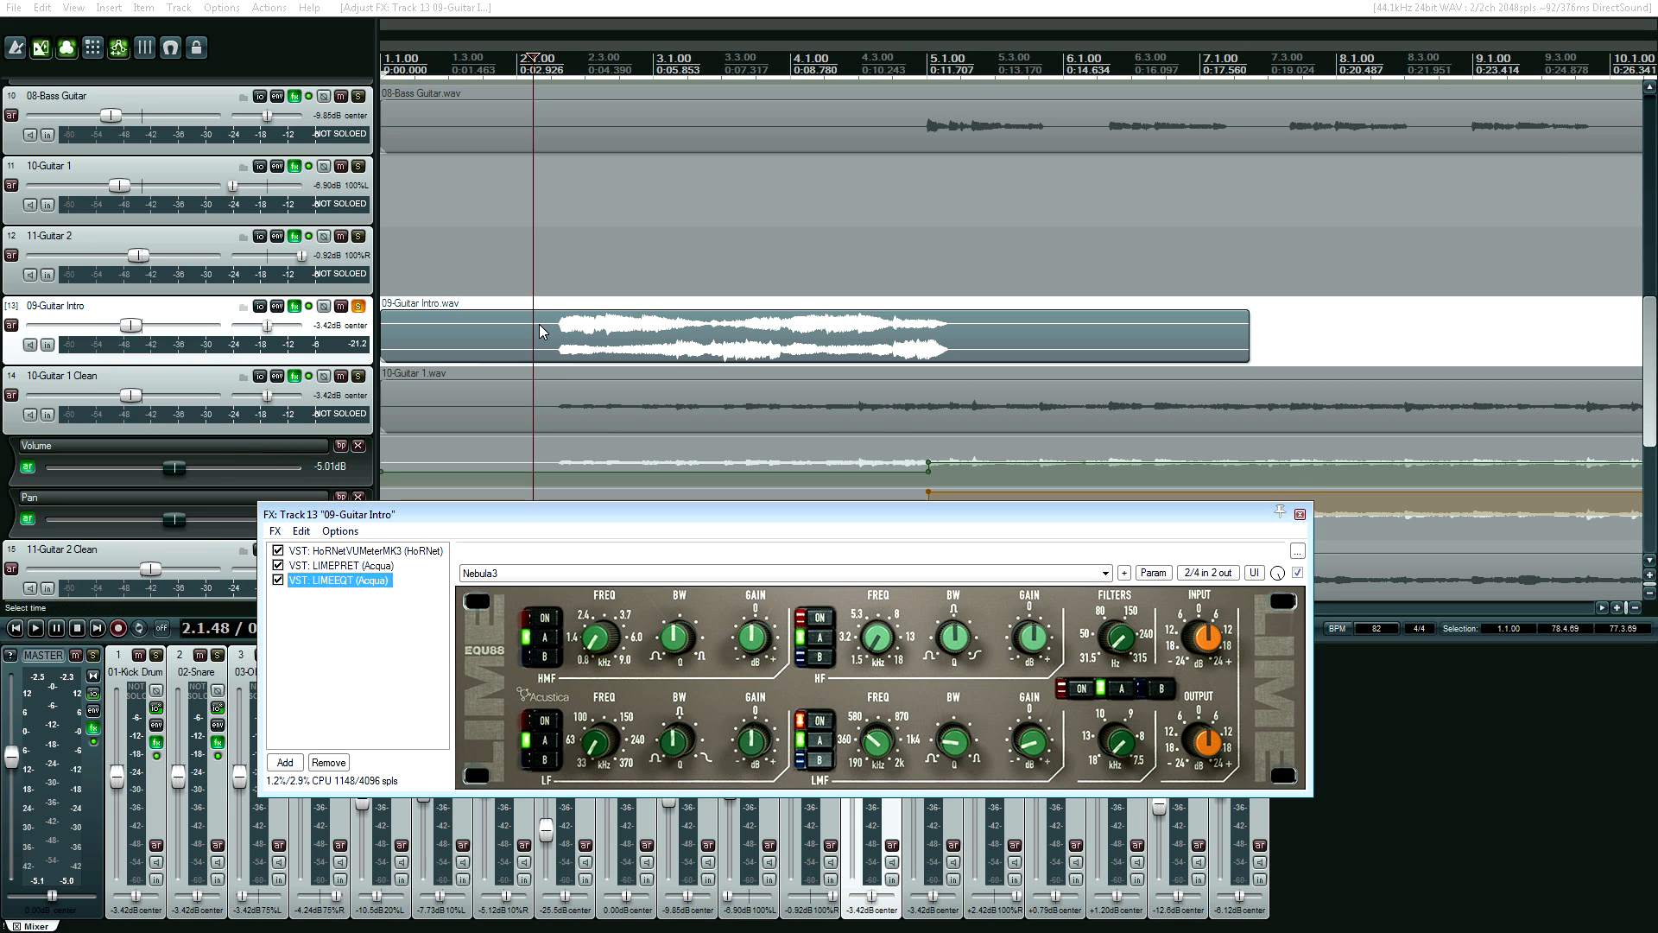
{"action": "key", "text": "ctrl+b"}
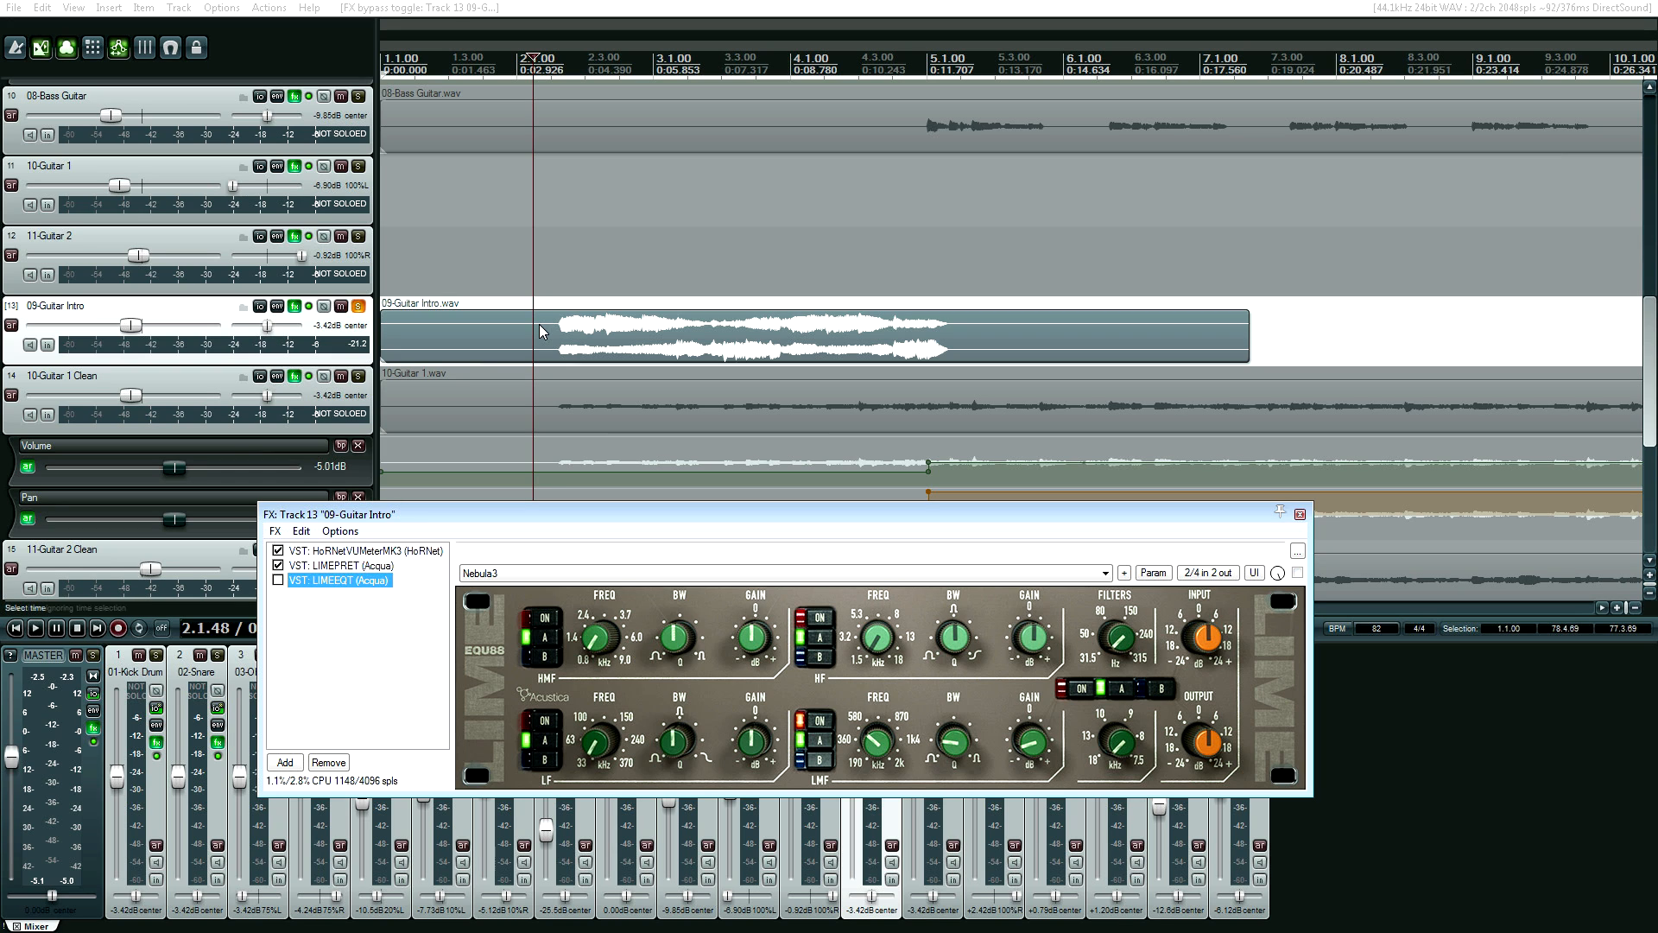
{"action": "key", "text": "space"}
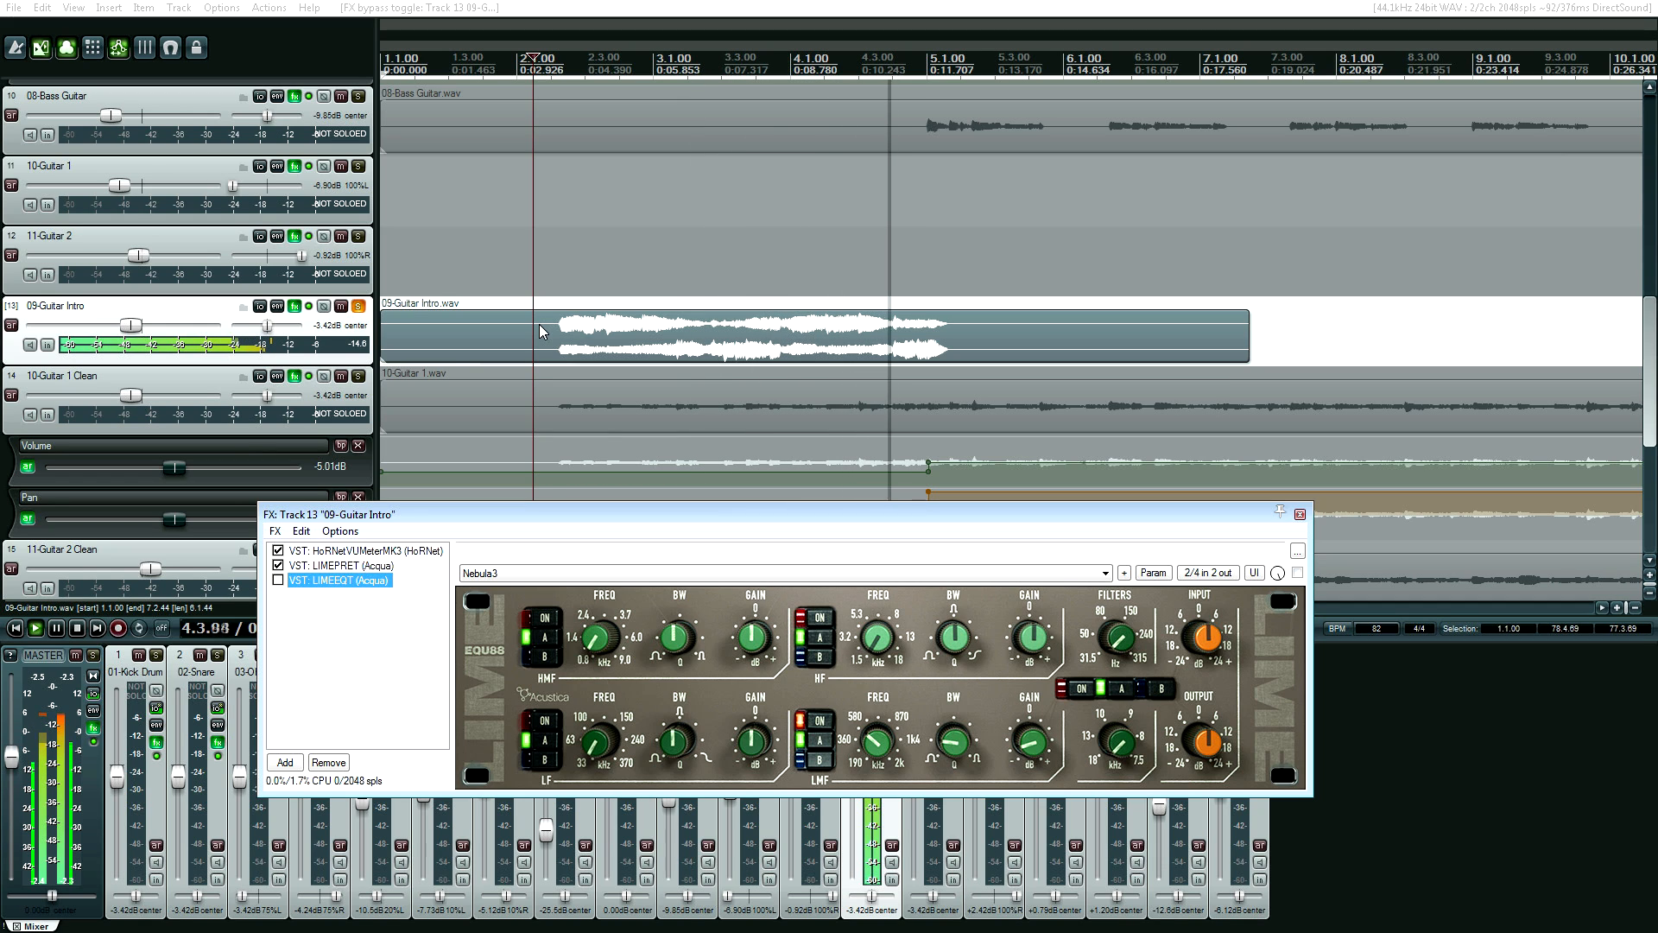
{"action": "key", "text": "space"}
Re-enable LIMEEQT on 09-Guitar Intro and audition the track again from bar 2.
{"action": "key", "text": "ctrl+b"}
{"action": "key", "text": "space"}
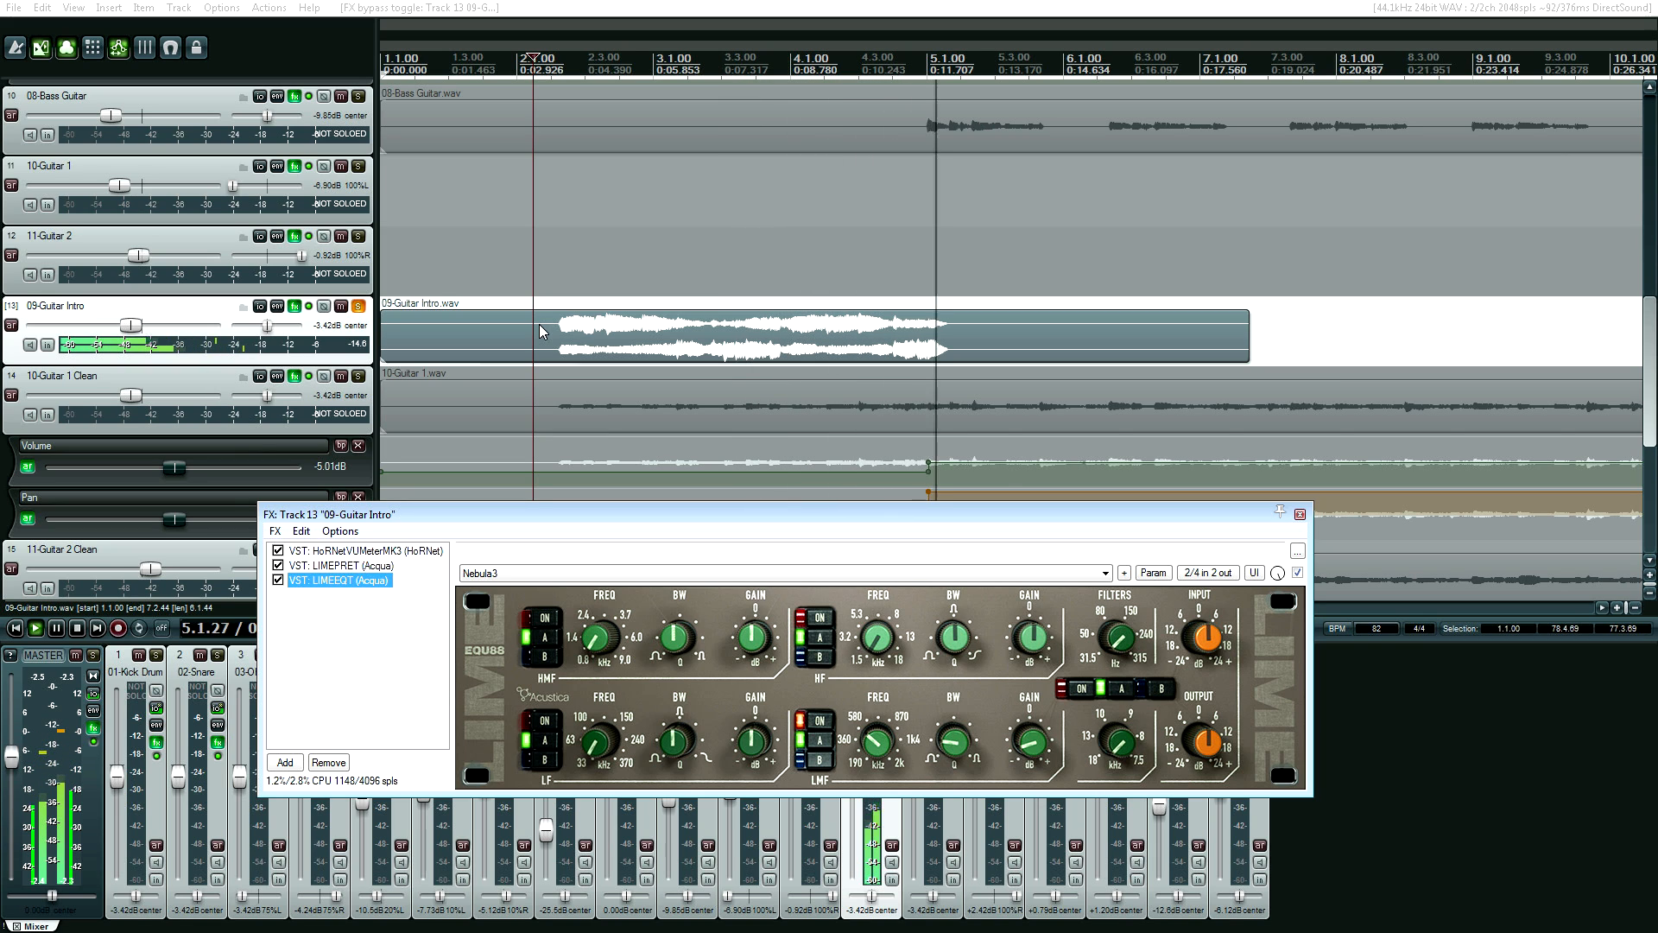
{"action": "key", "text": "space"}
Switch the solo from 09-Guitar Intro to 10-Guitar 1 Clean, close the open effects chain, and place the edit cursor at 2.1.73.
{"action": "key", "text": "F6"}
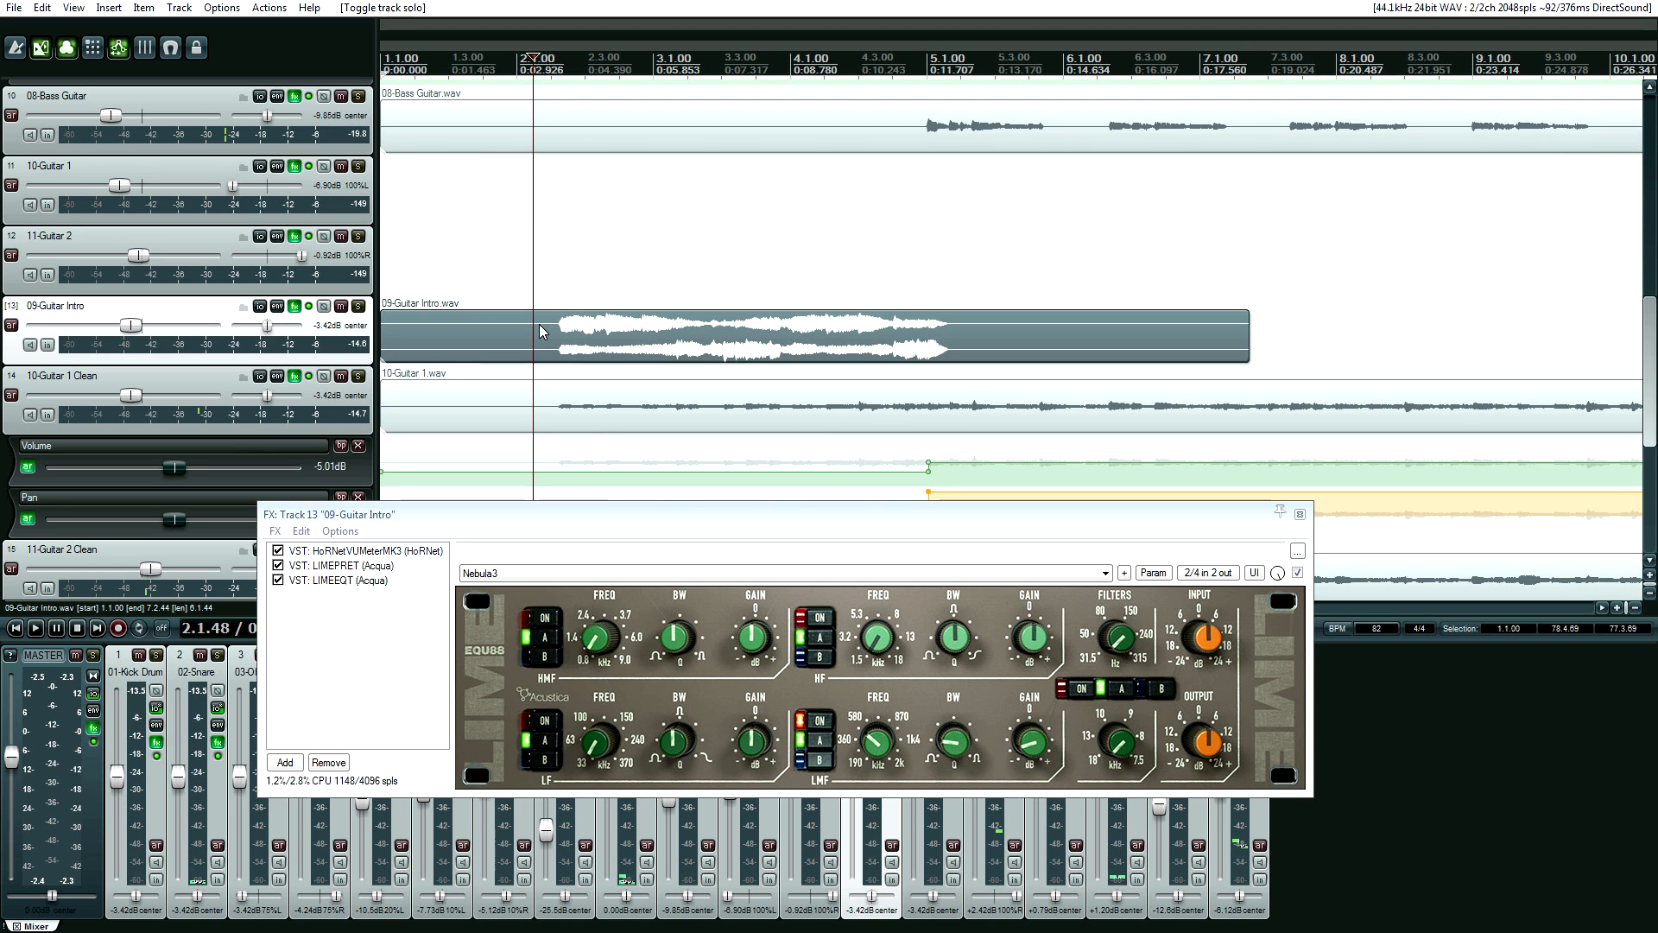
{"action": "left_click", "coordinate": [359, 377]}
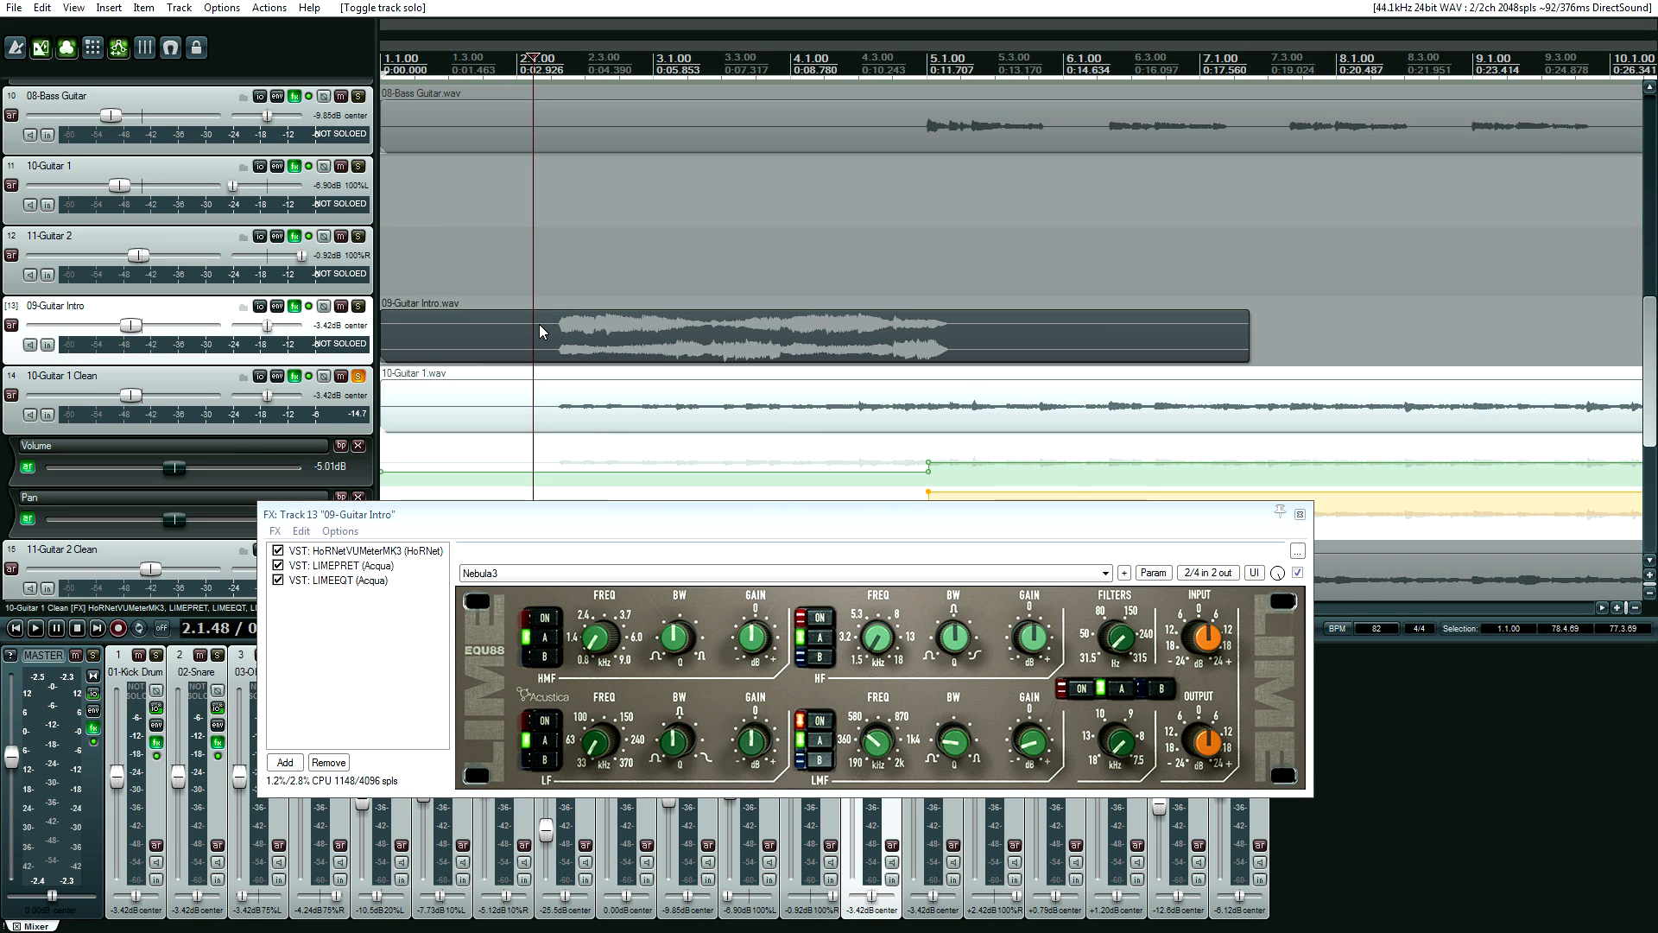
{"action": "left_click", "coordinate": [1300, 514]}
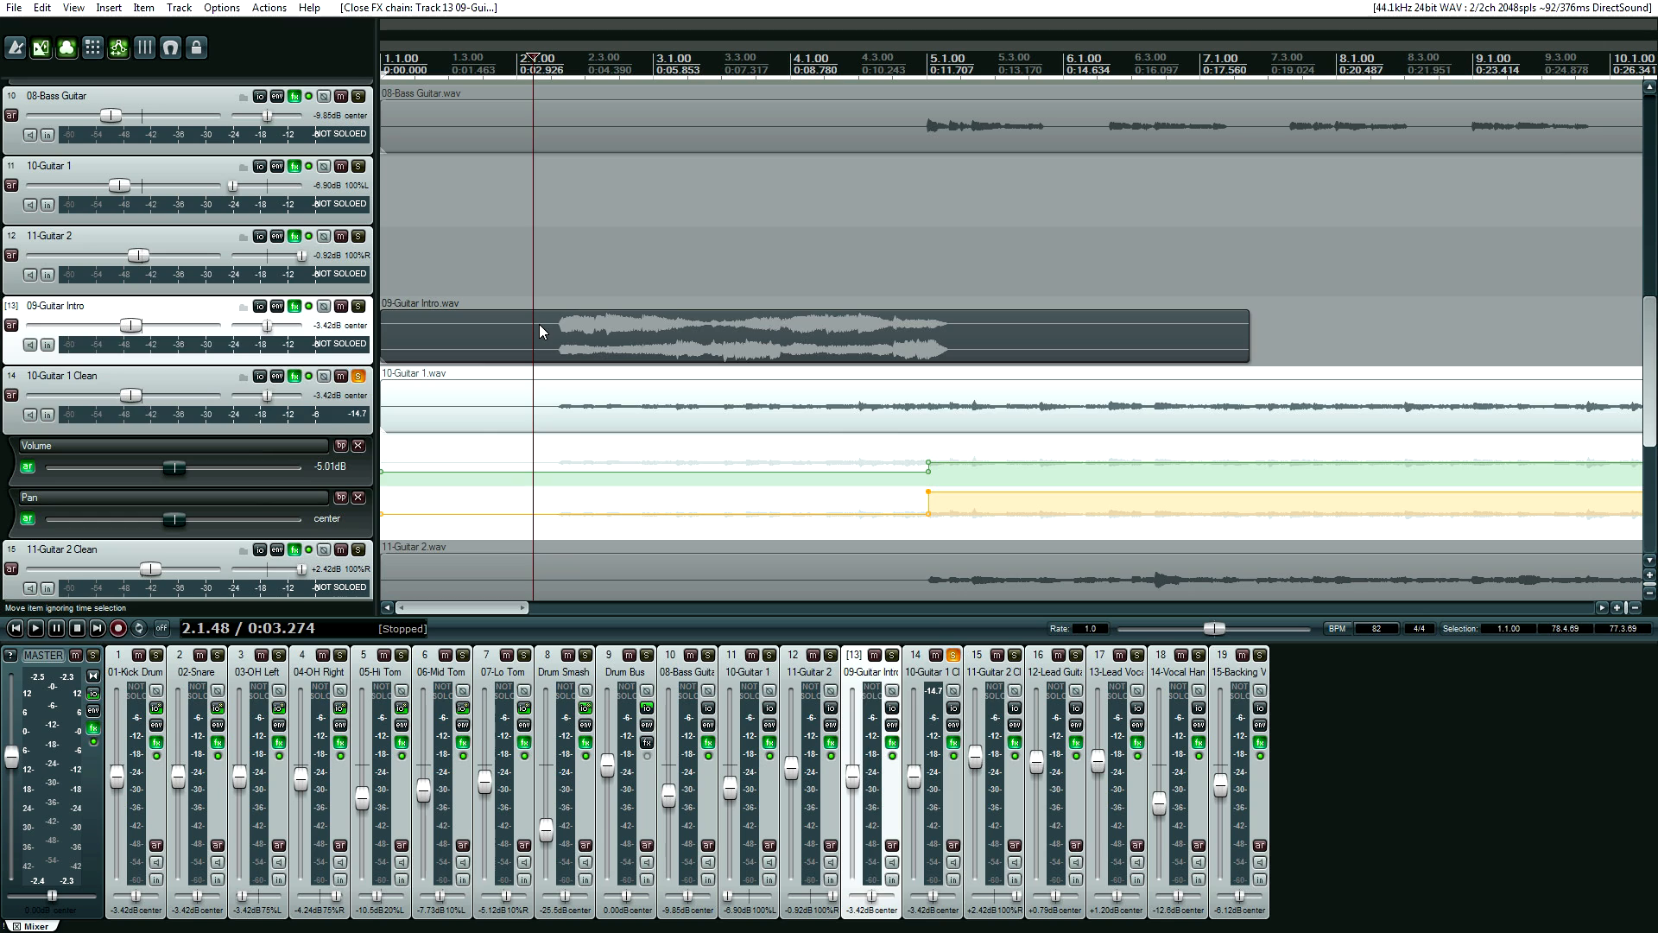
{"action": "left_click", "coordinate": [546, 406]}
{"action": "left_click", "coordinate": [540, 332]}
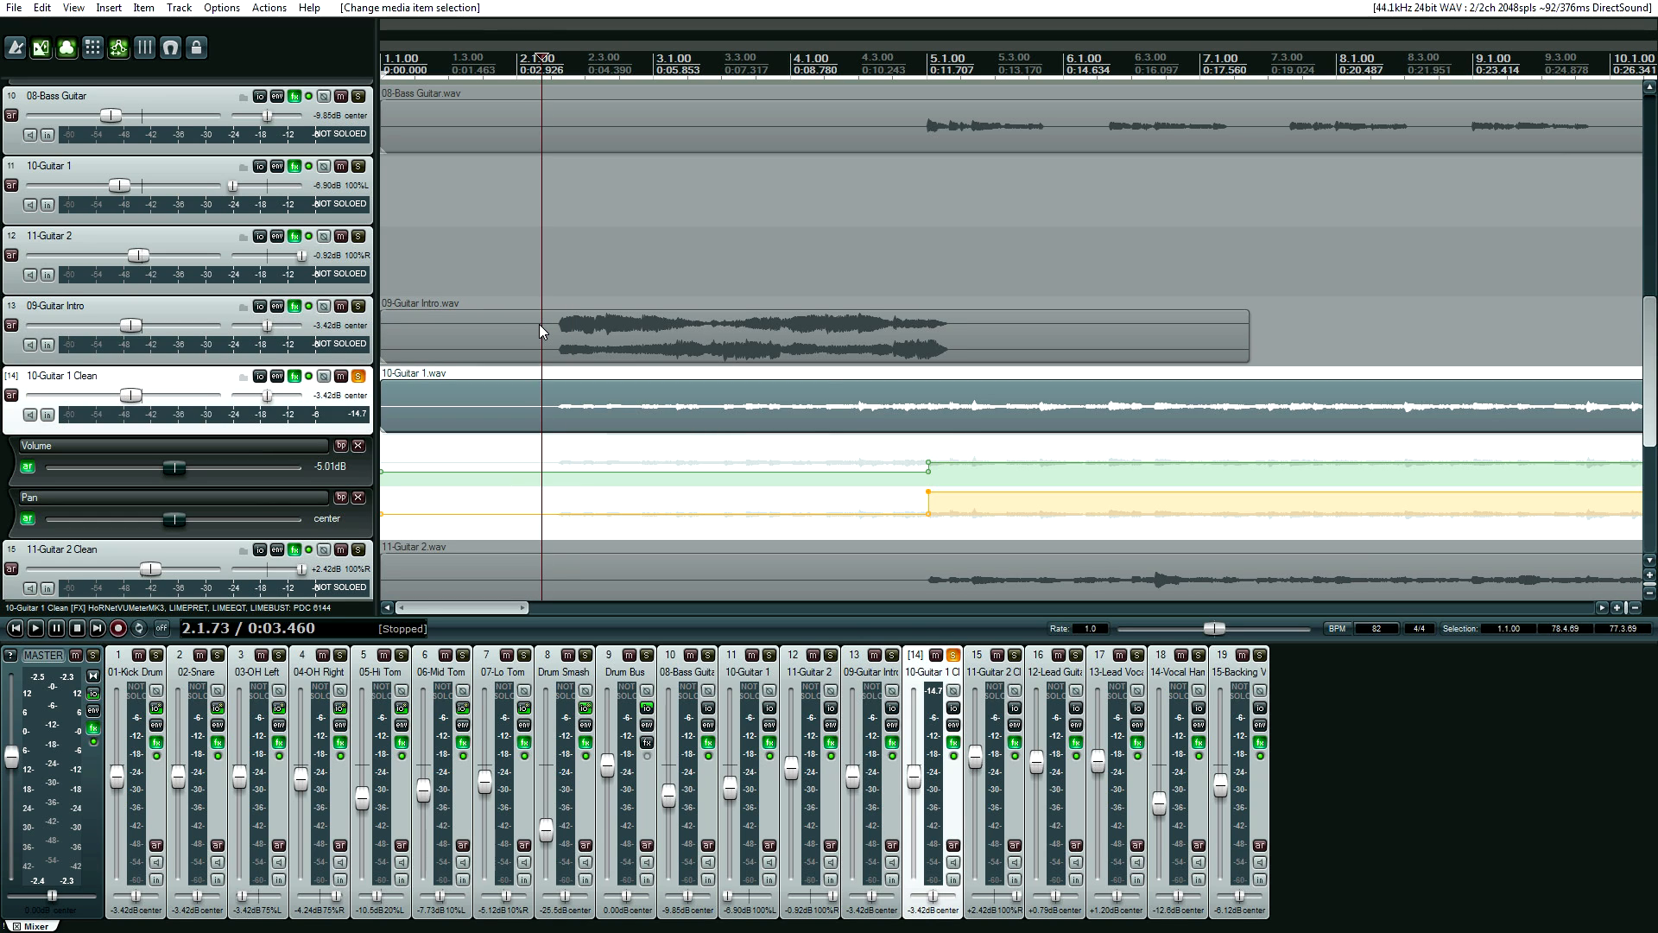
Open the 10-Guitar 1 Clean effects chain and review the LIMEEQT and LIMEBUST settings.
{"action": "key", "text": "f"}
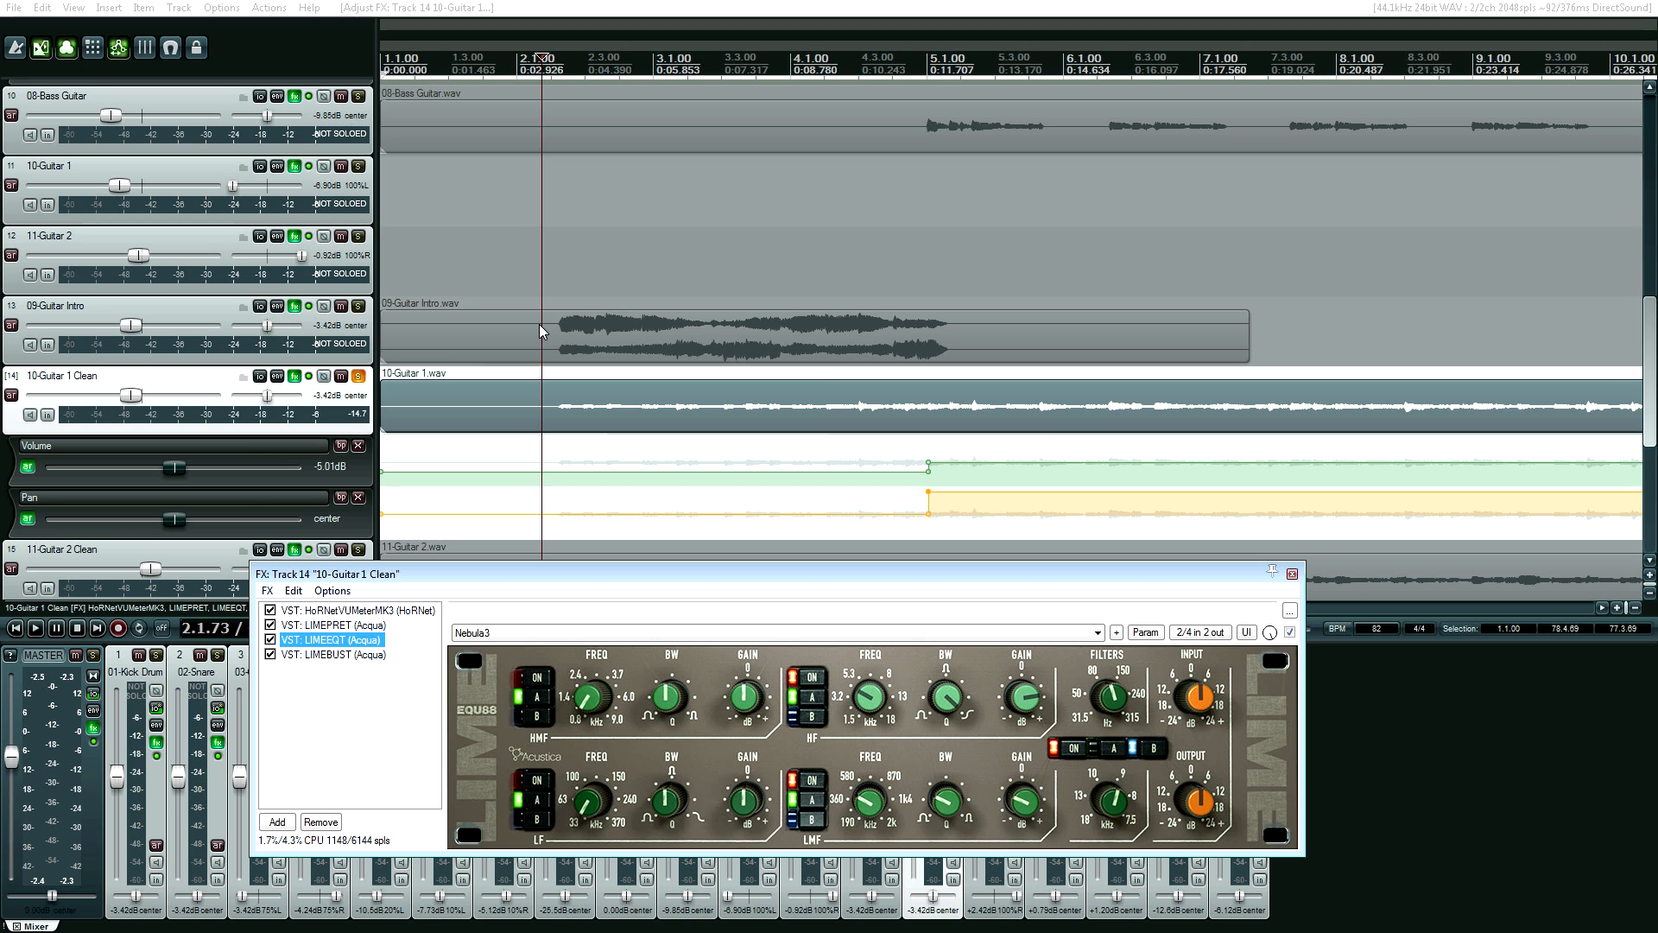
{"action": "key", "text": "Down"}
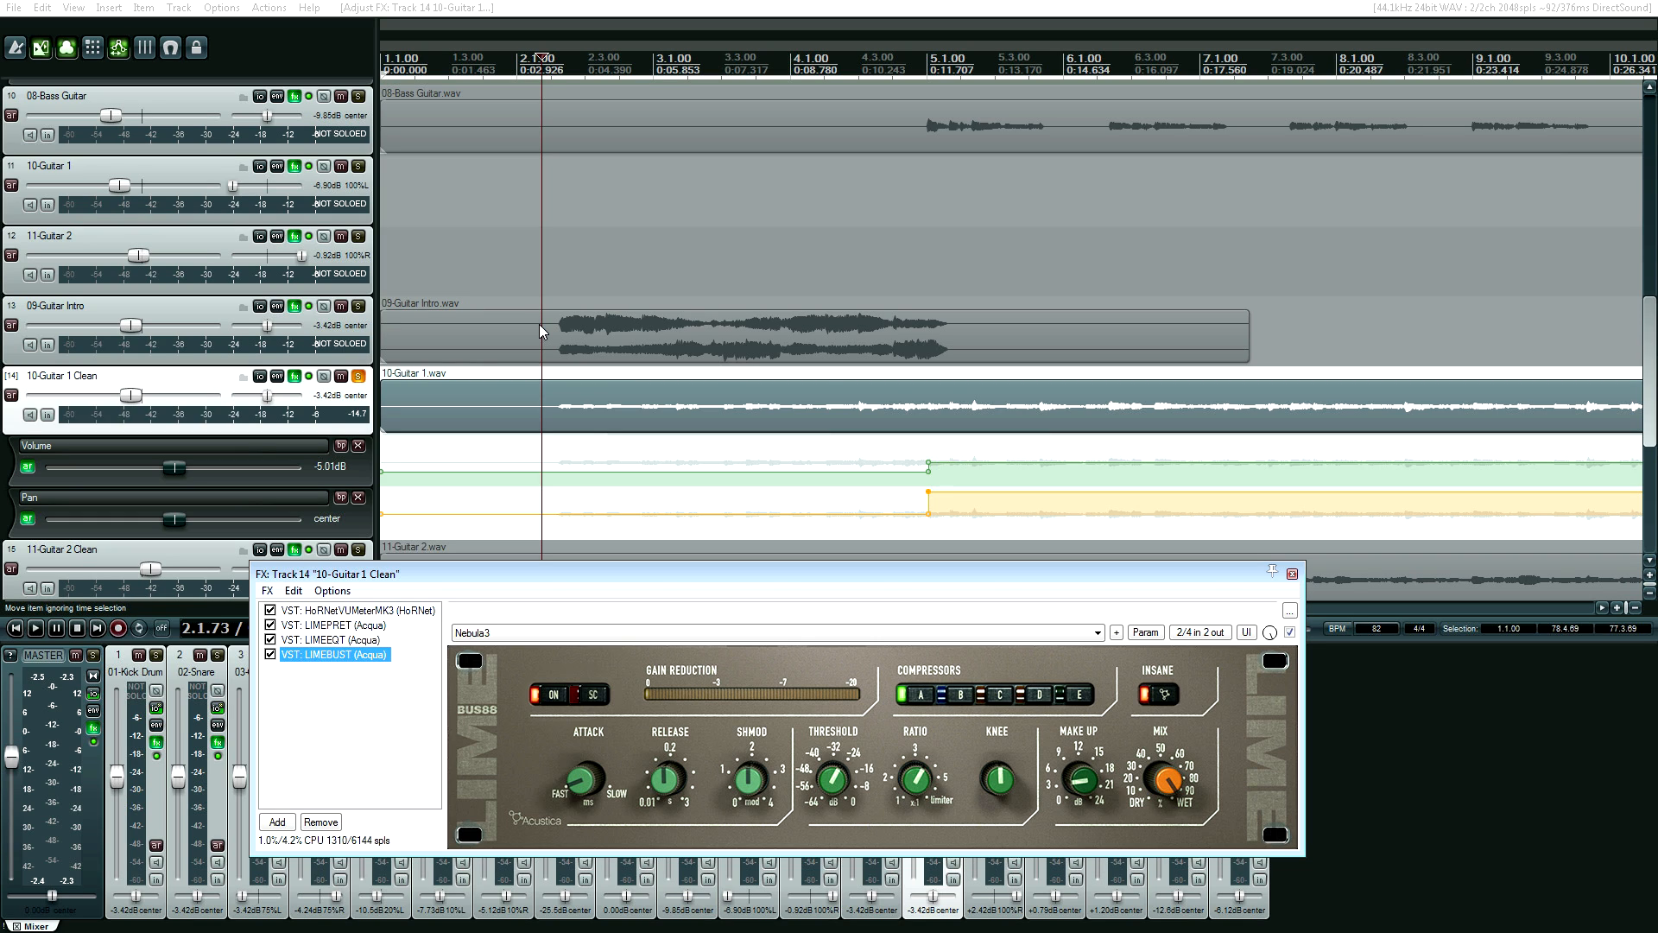
Bypass LIMEPRET and LIMEEQT on 10-Guitar 1 Clean and audition it from 2.1.88 with LIMEBUST active.
{"action": "key", "text": "ctrl+z"}
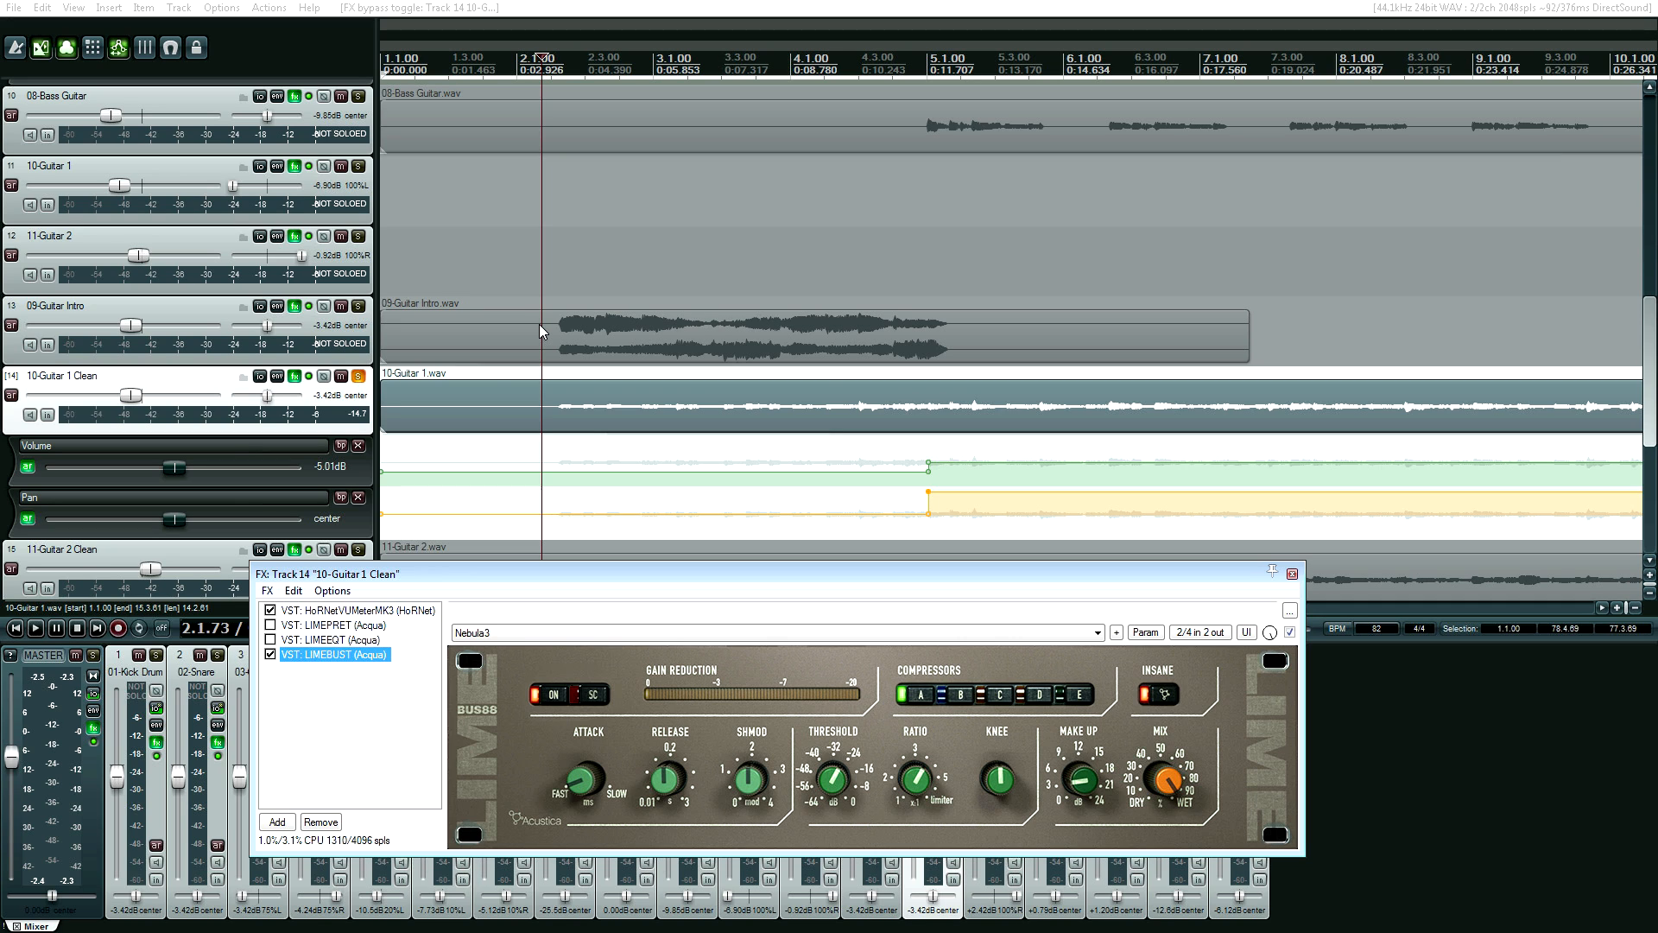
{"action": "left_click", "coordinate": [573, 404]}
{"action": "left_click", "coordinate": [546, 404]}
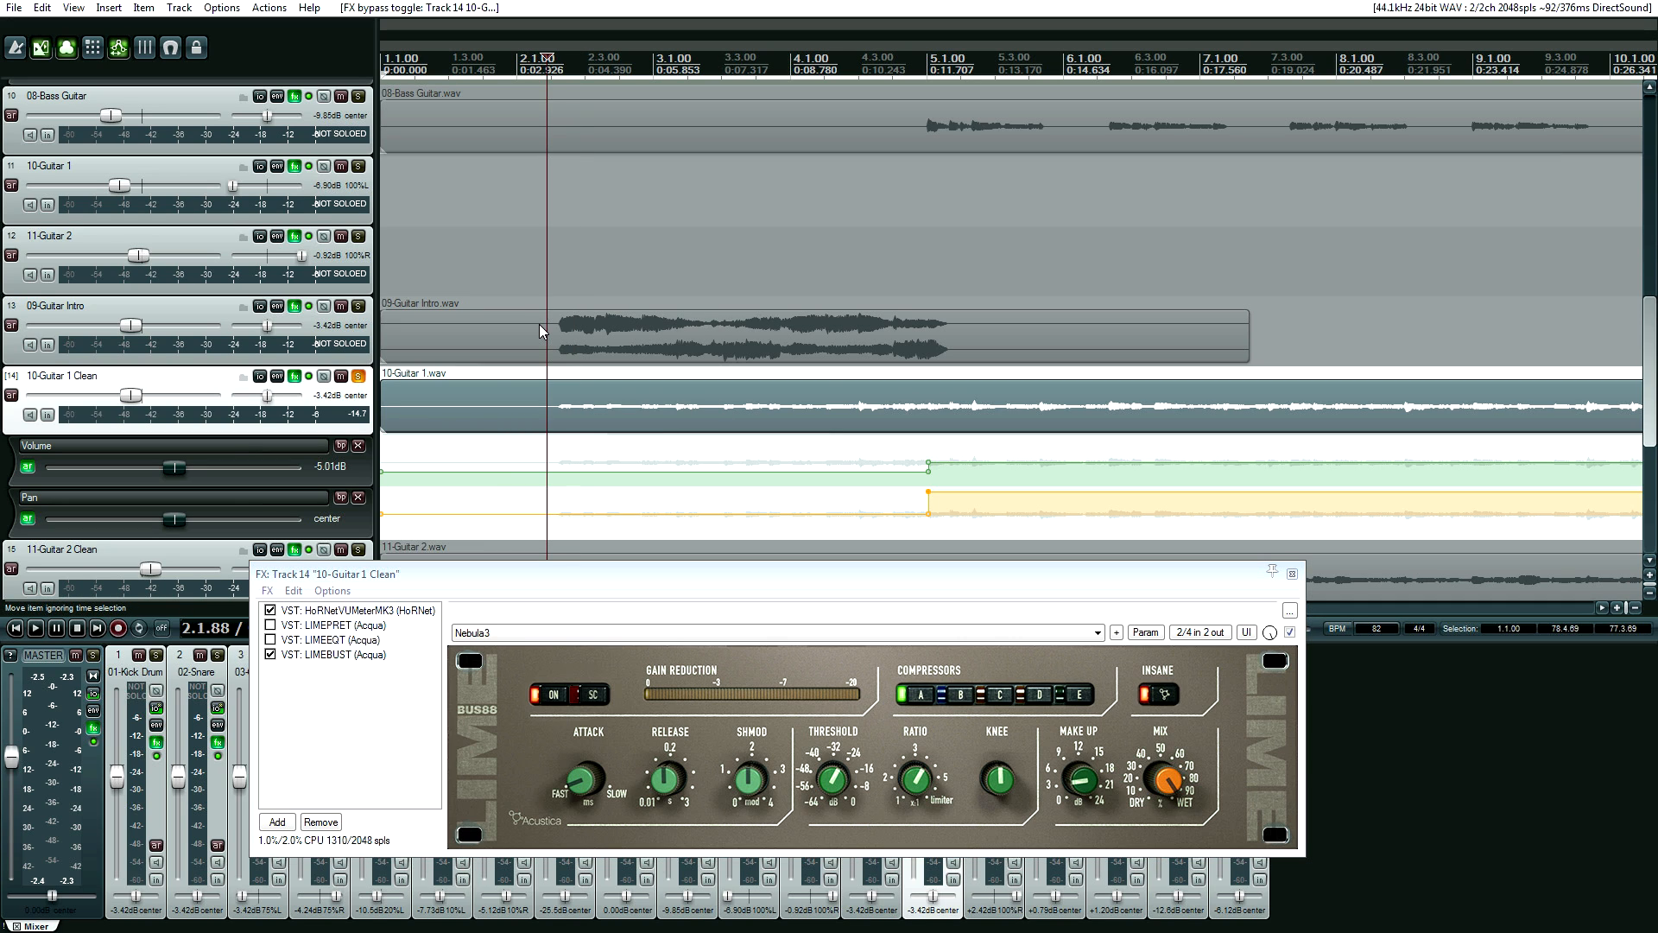
{"action": "key", "text": "space"}
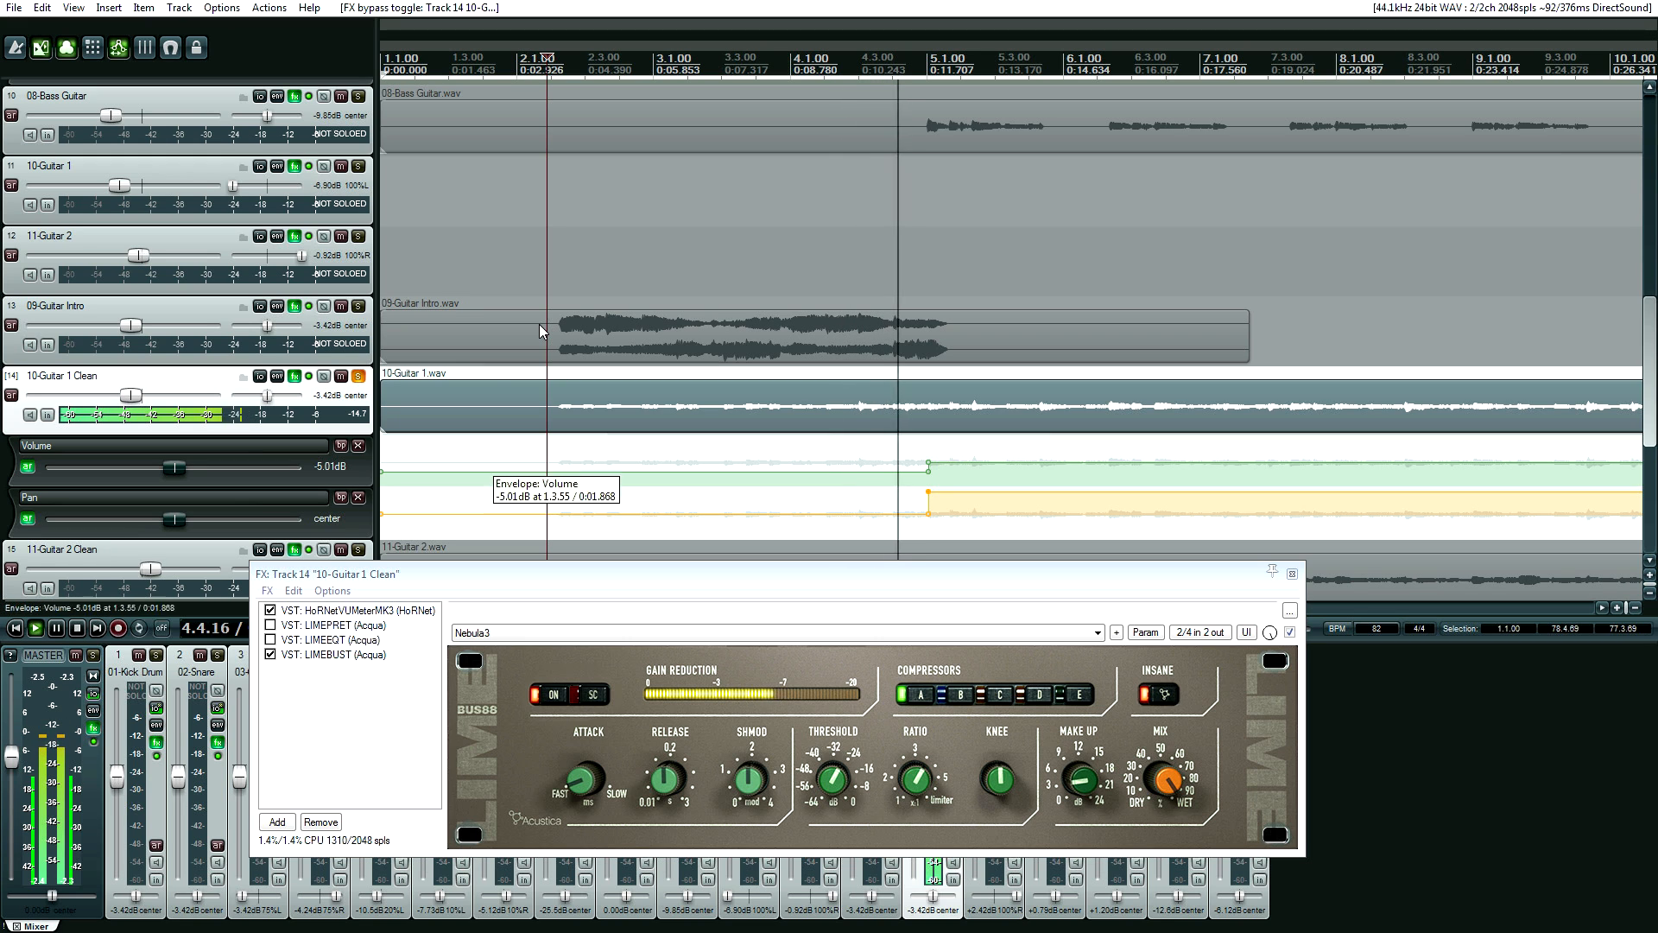
{"action": "left_click", "coordinate": [332, 641]}
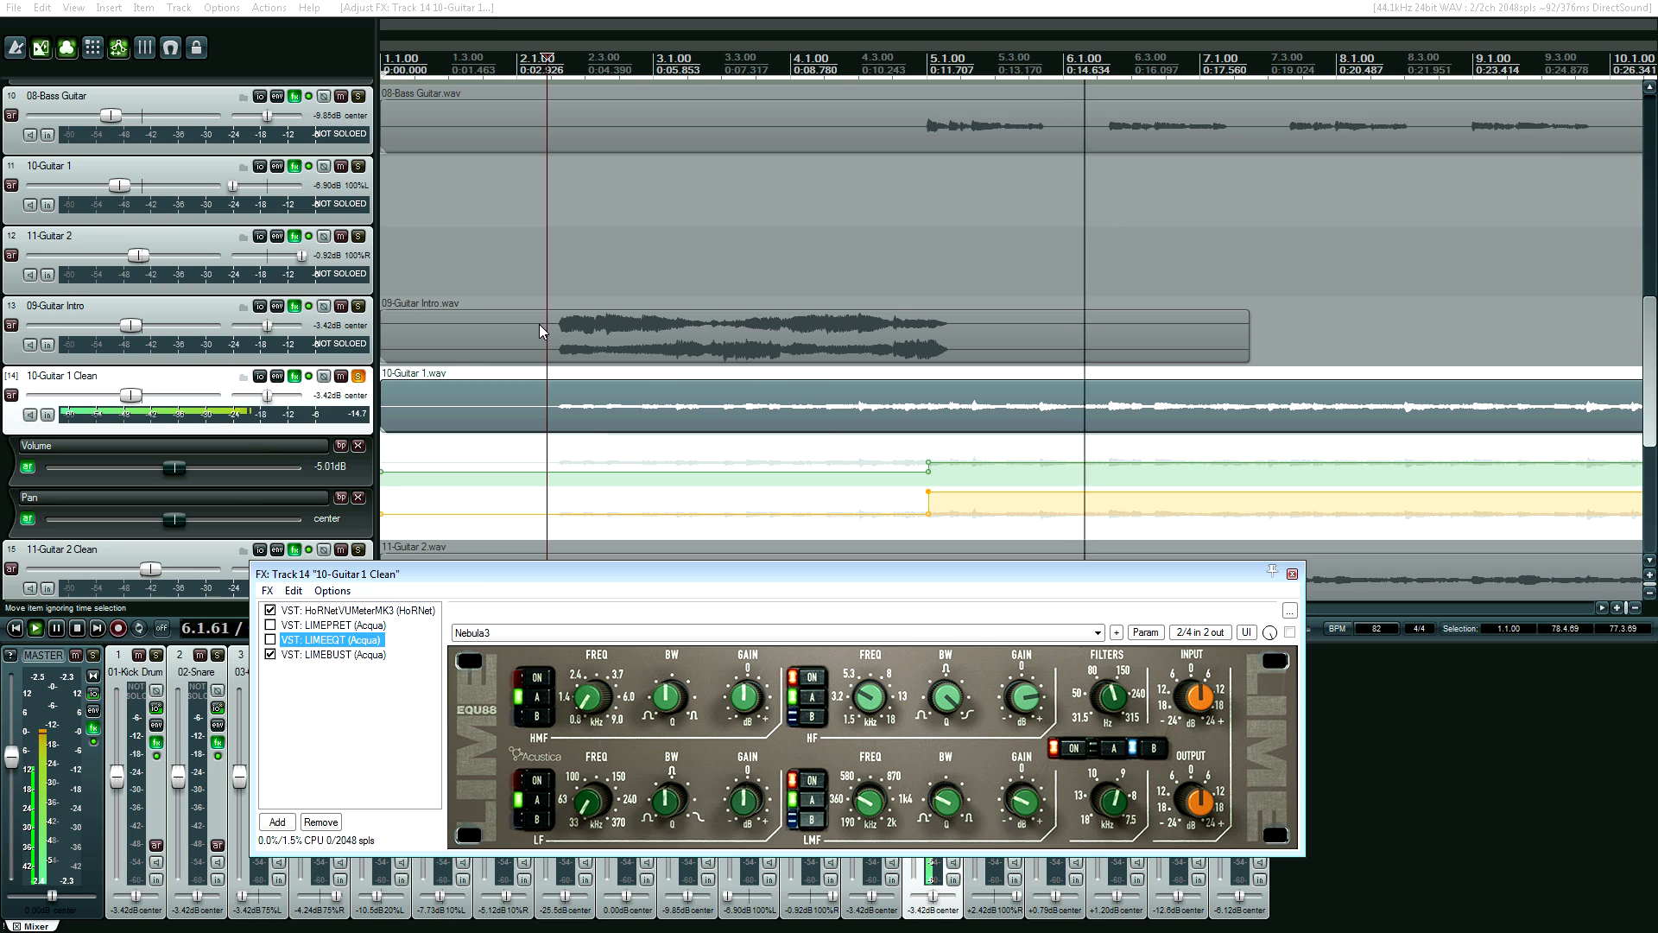
{"action": "key", "text": "space"}
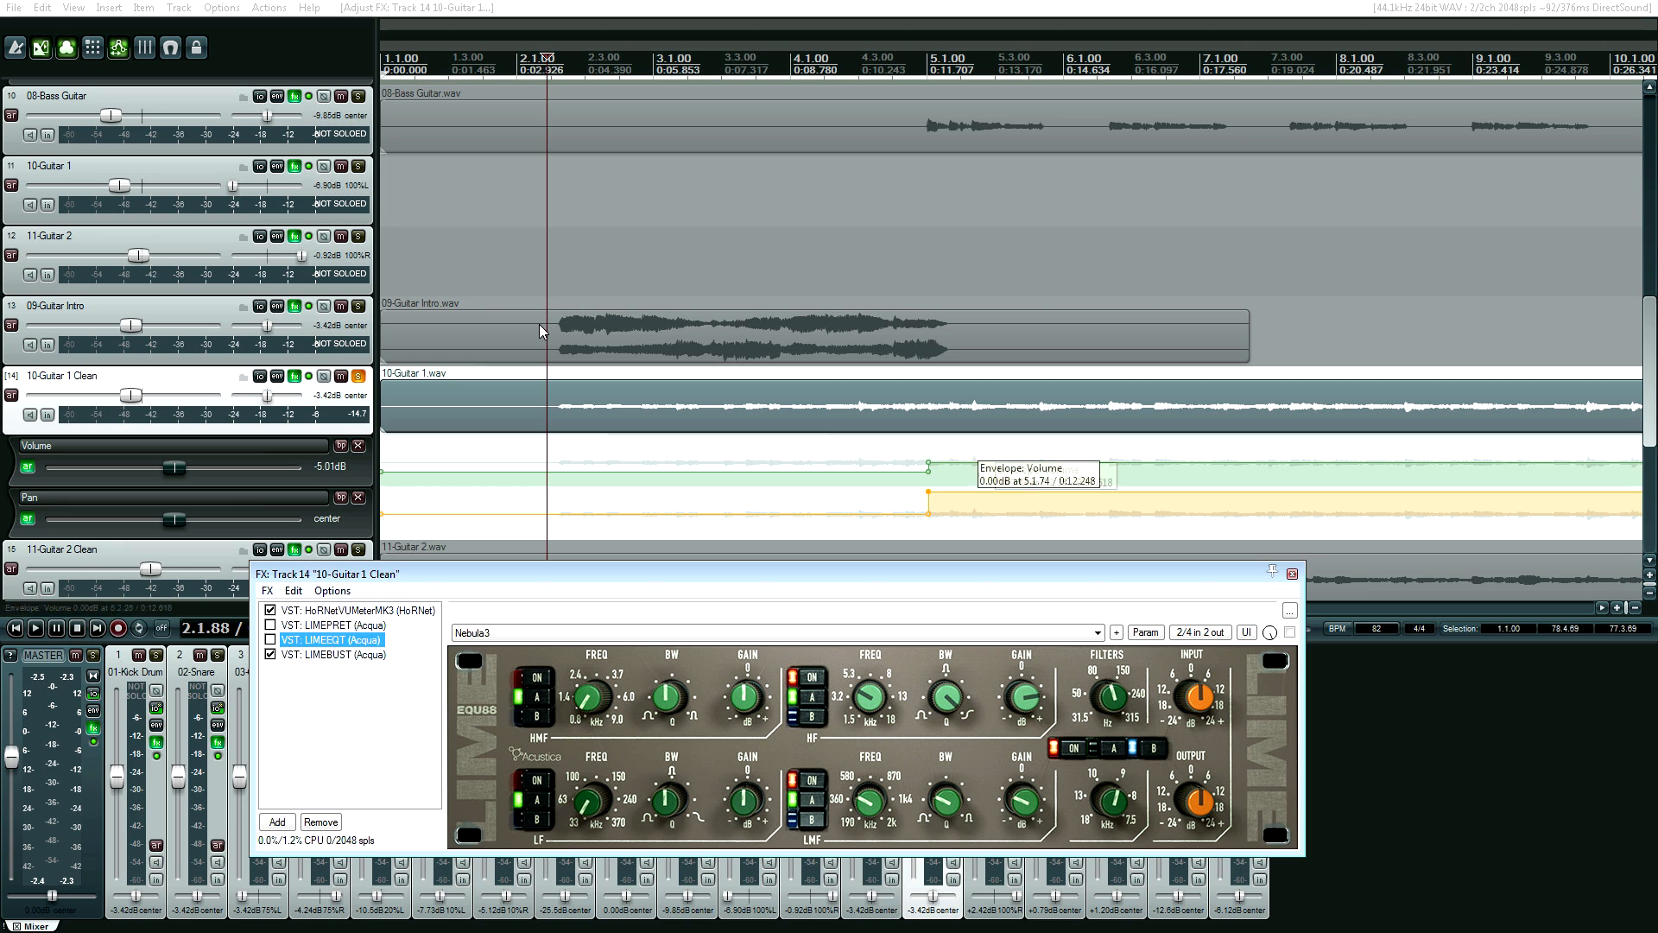
Move the edit cursor to 2.1.93 and audition 10-Guitar 1 Clean again with LIMEPRET and LIMEEQT bypassed.
{"action": "left_click", "coordinate": [555, 406]}
{"action": "key", "text": "Left"}
{"action": "key", "text": "Left"}
{"action": "key", "text": "Left"}
{"action": "key", "text": "Left"}
{"action": "key", "text": "Left"}
{"action": "key", "text": "Left"}
{"action": "key", "text": "Left"}
{"action": "key", "text": "Left"}
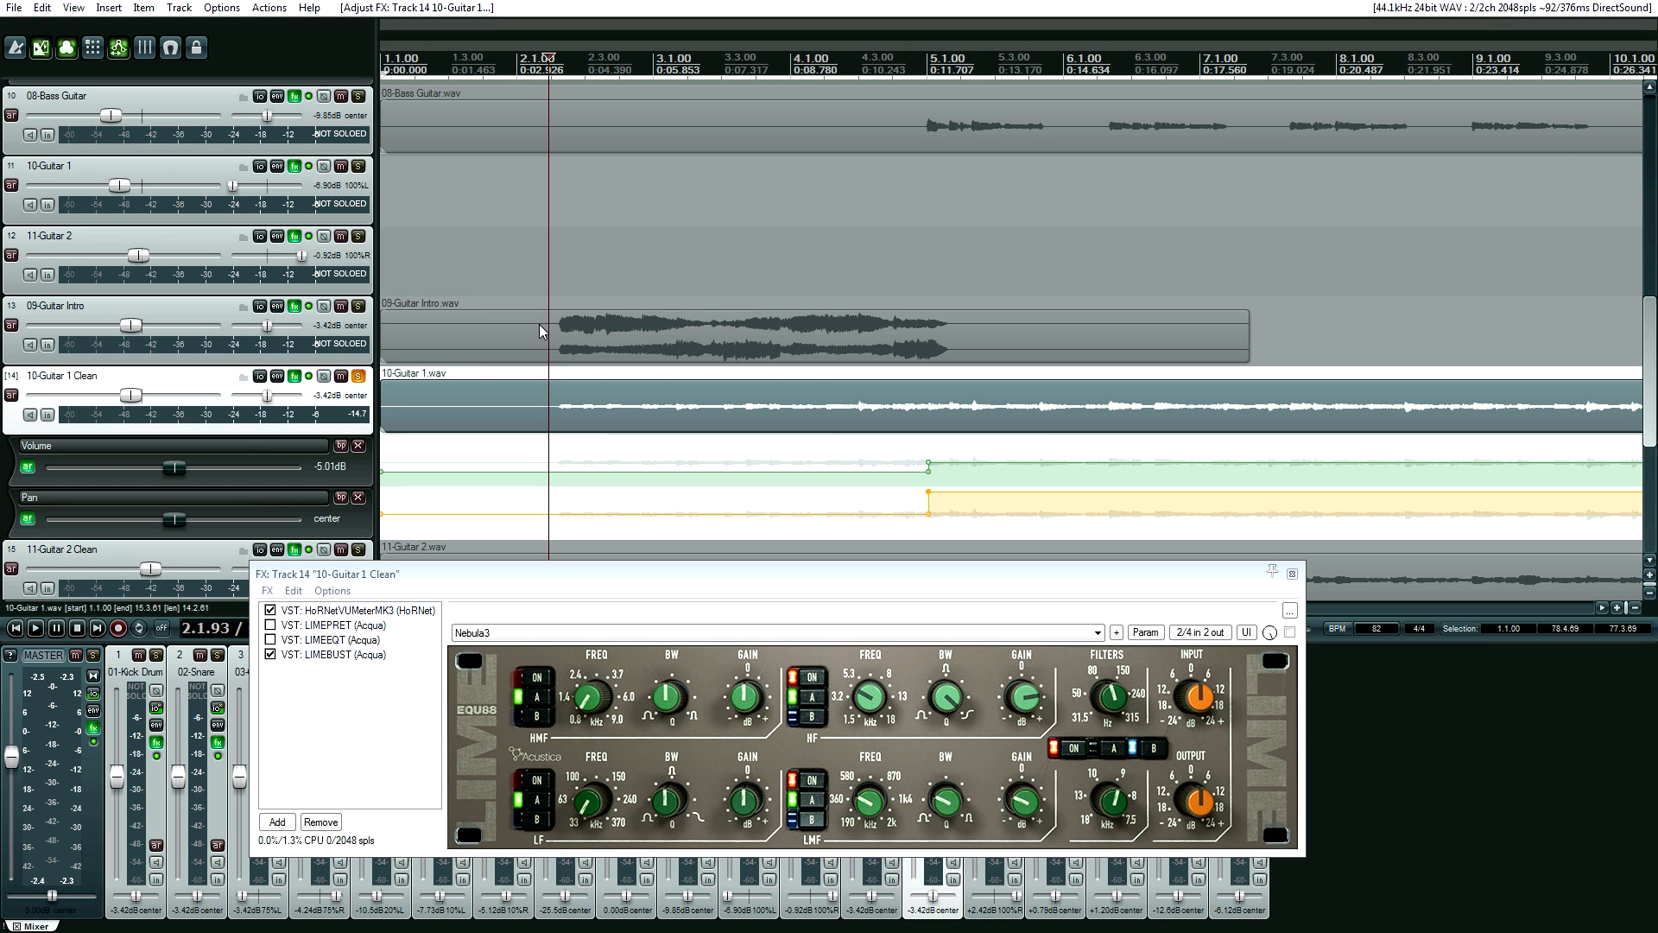
{"action": "key", "text": "space"}
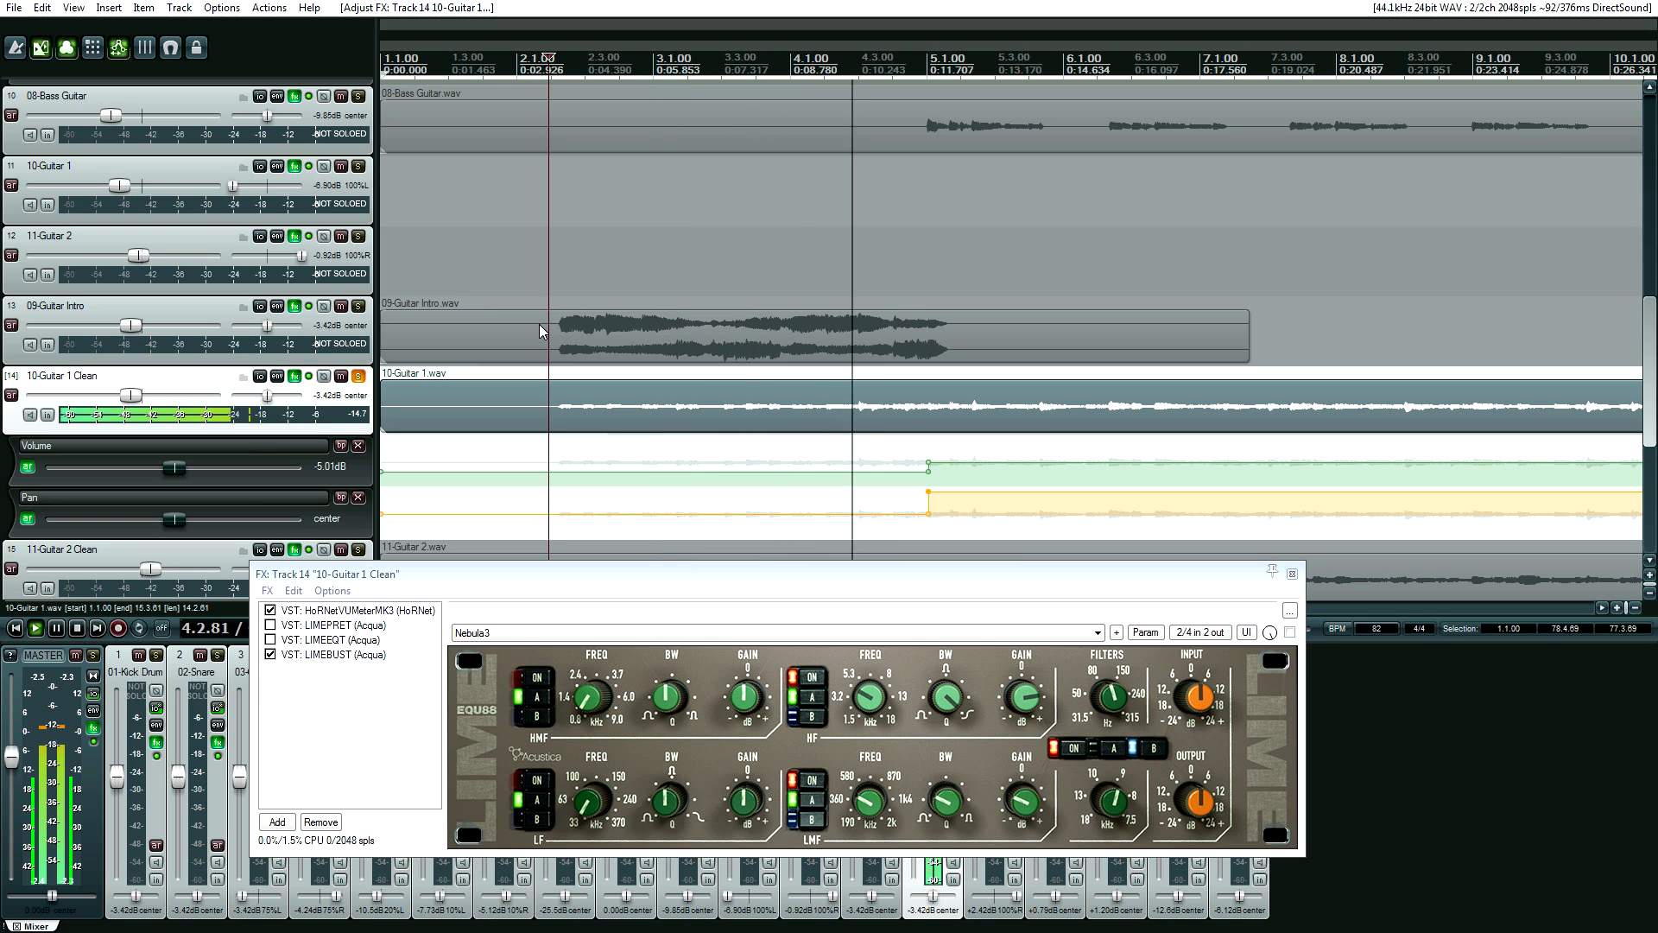
{"action": "key", "text": "space"}
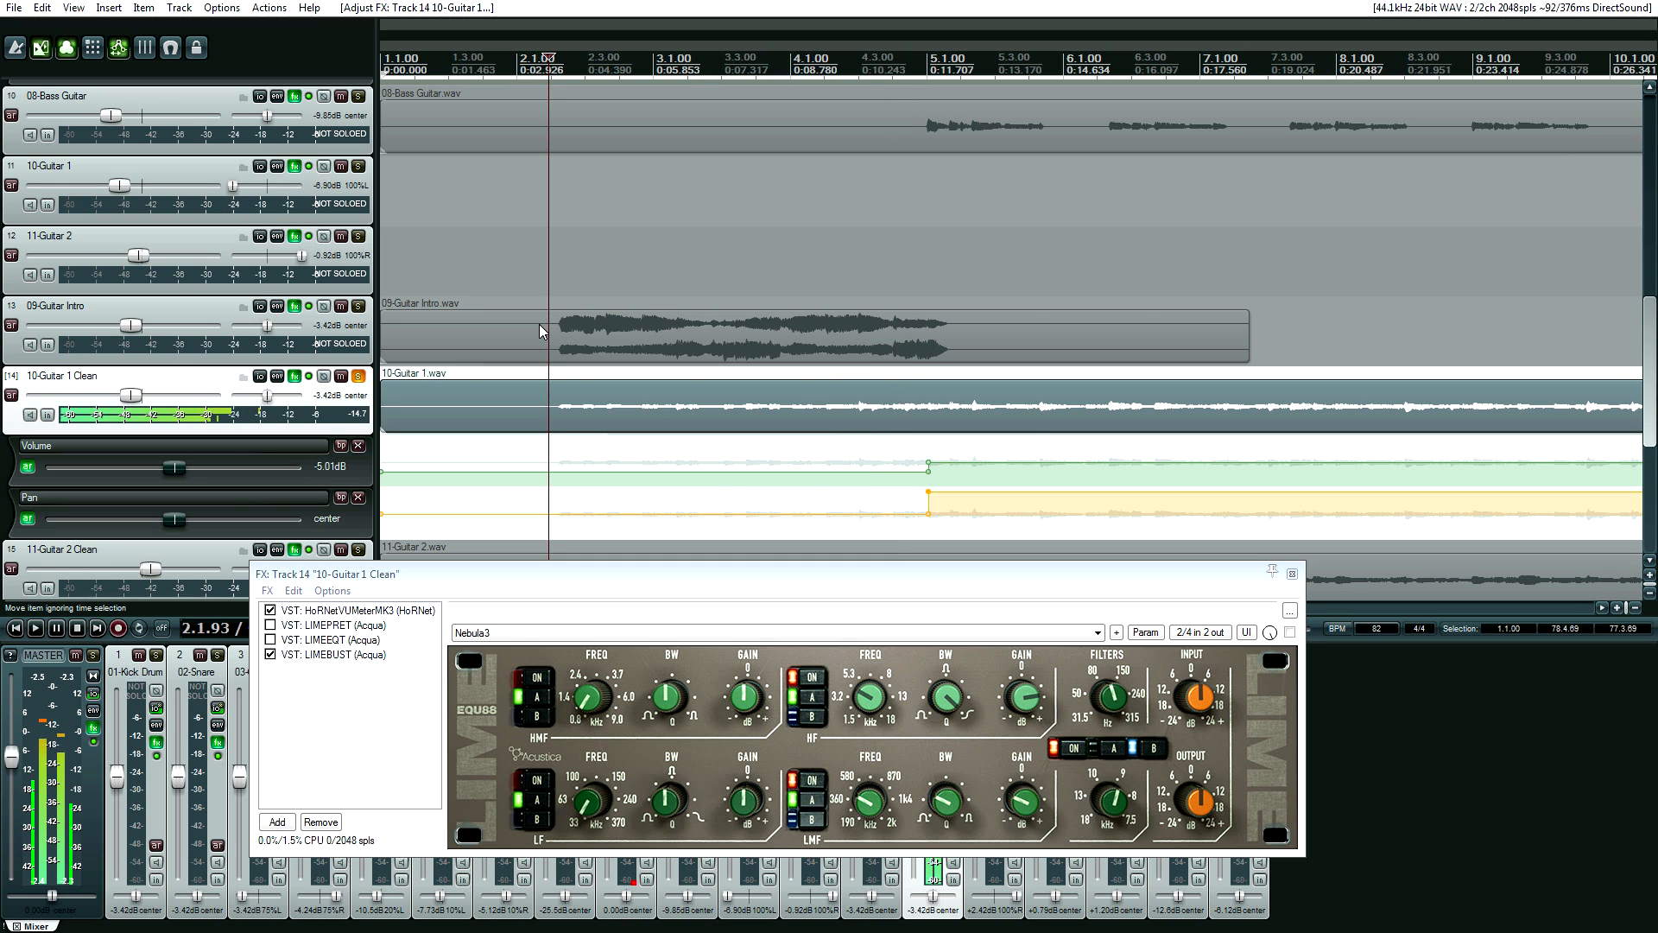
Re-enable LIMEPRET and LIMEEQT on 10-Guitar 1 Clean and audition it from 2.1.93 while viewing LIMEBUST.
{"action": "key", "text": "space"}
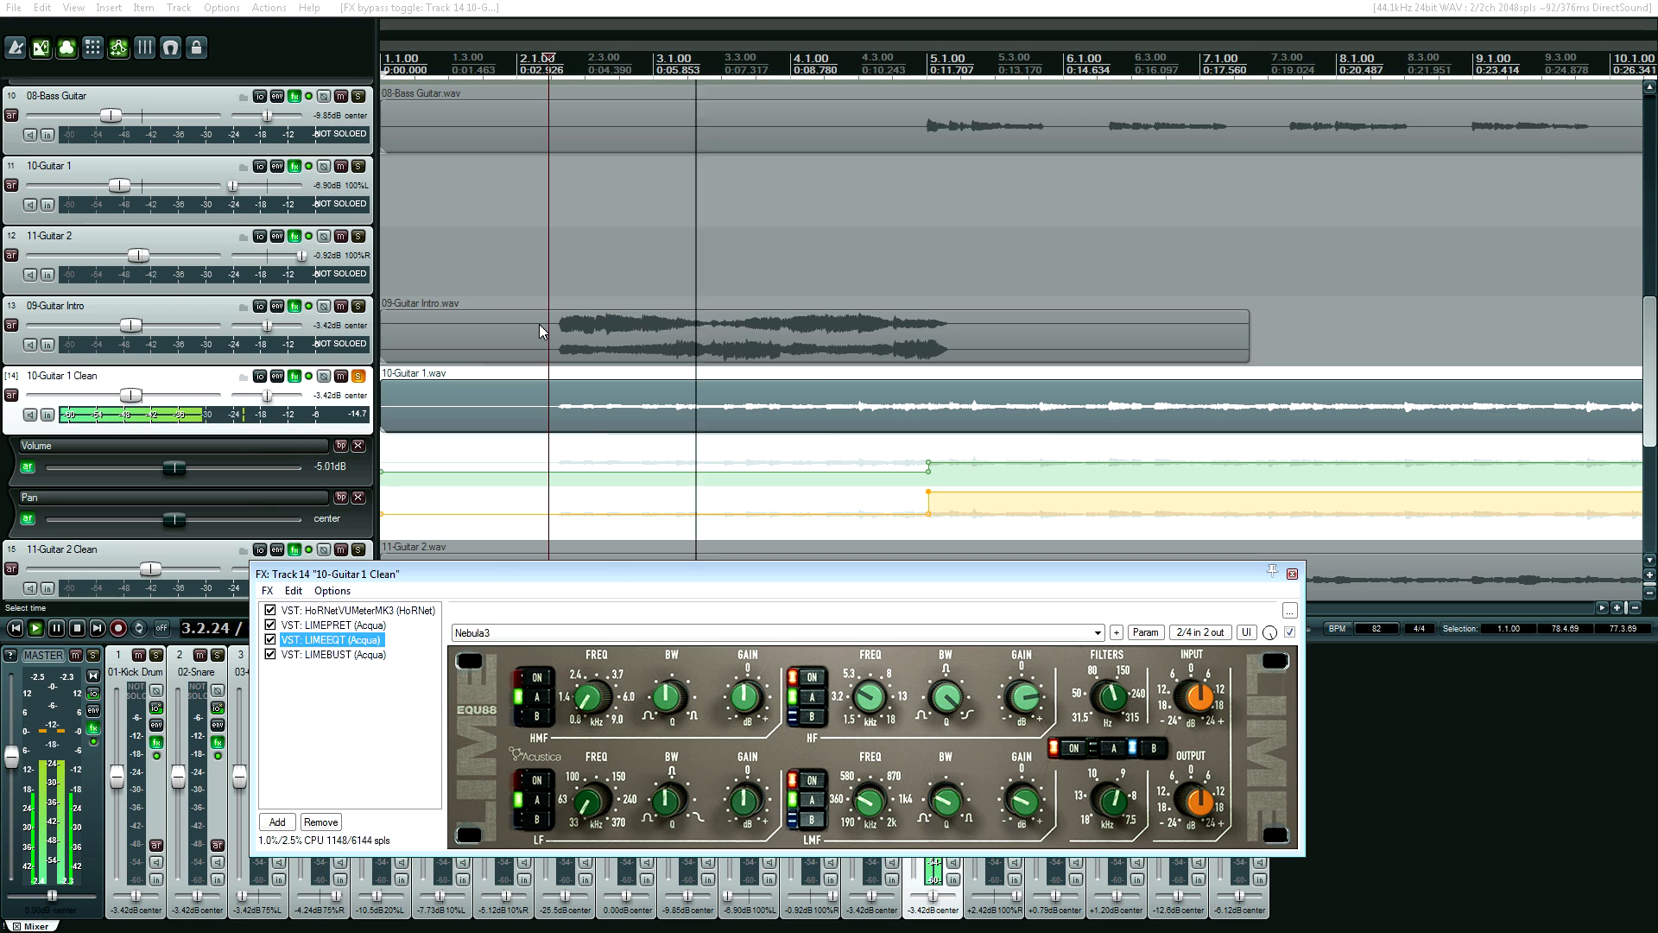
{"action": "key", "text": "Down"}
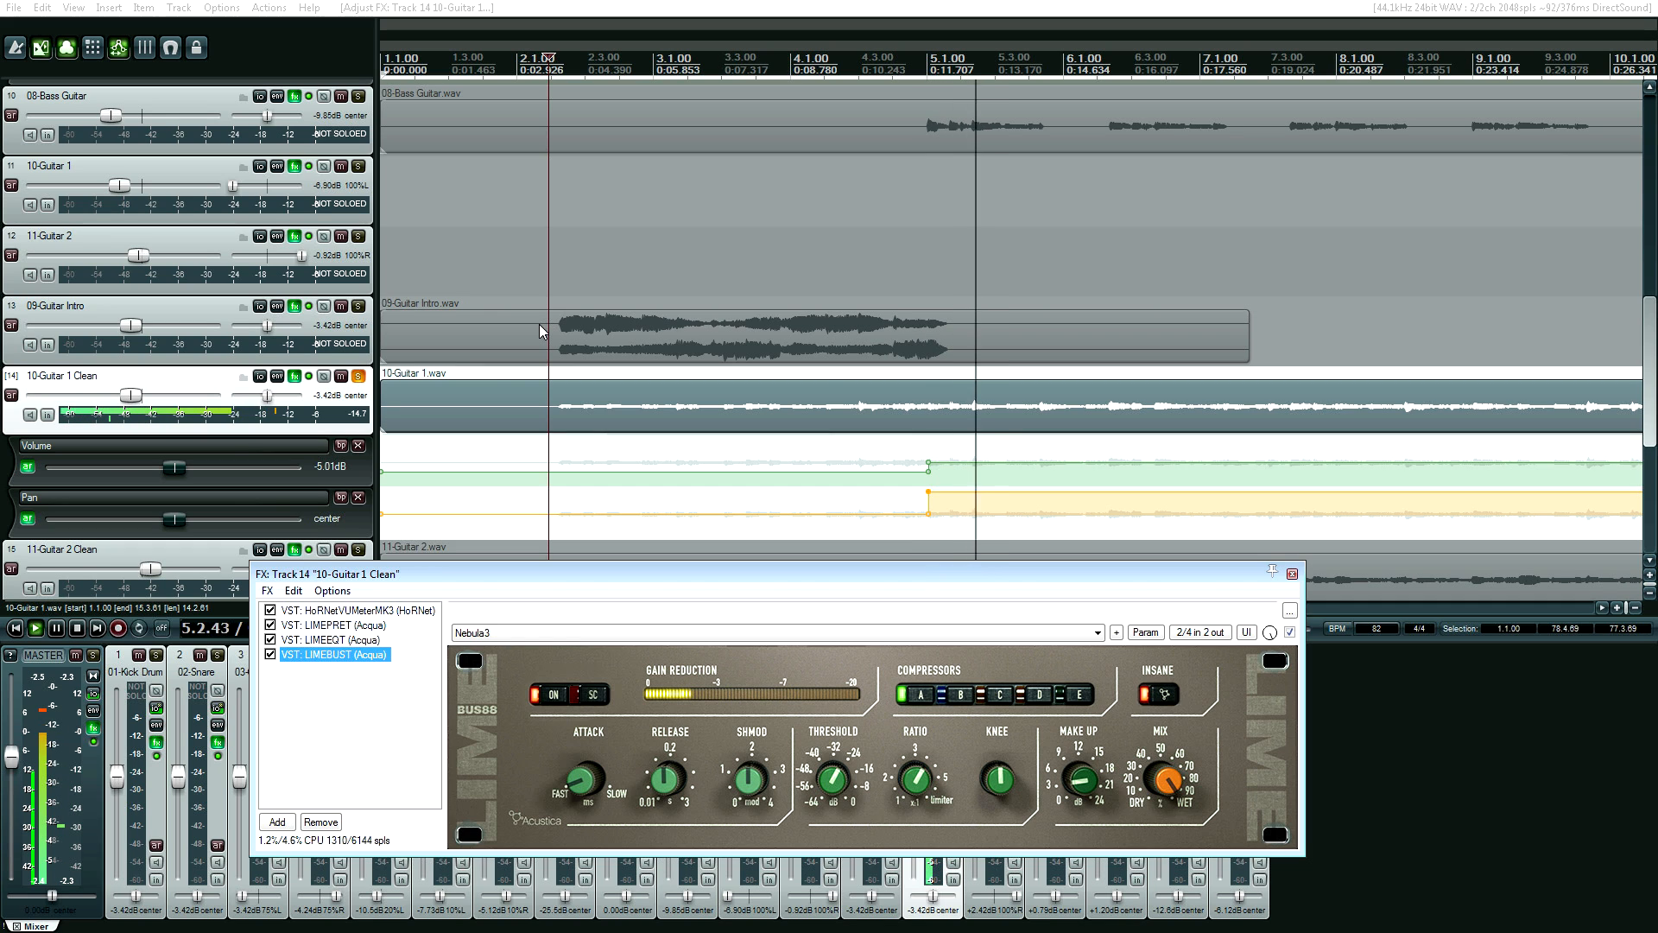
{"action": "key", "text": "space"}
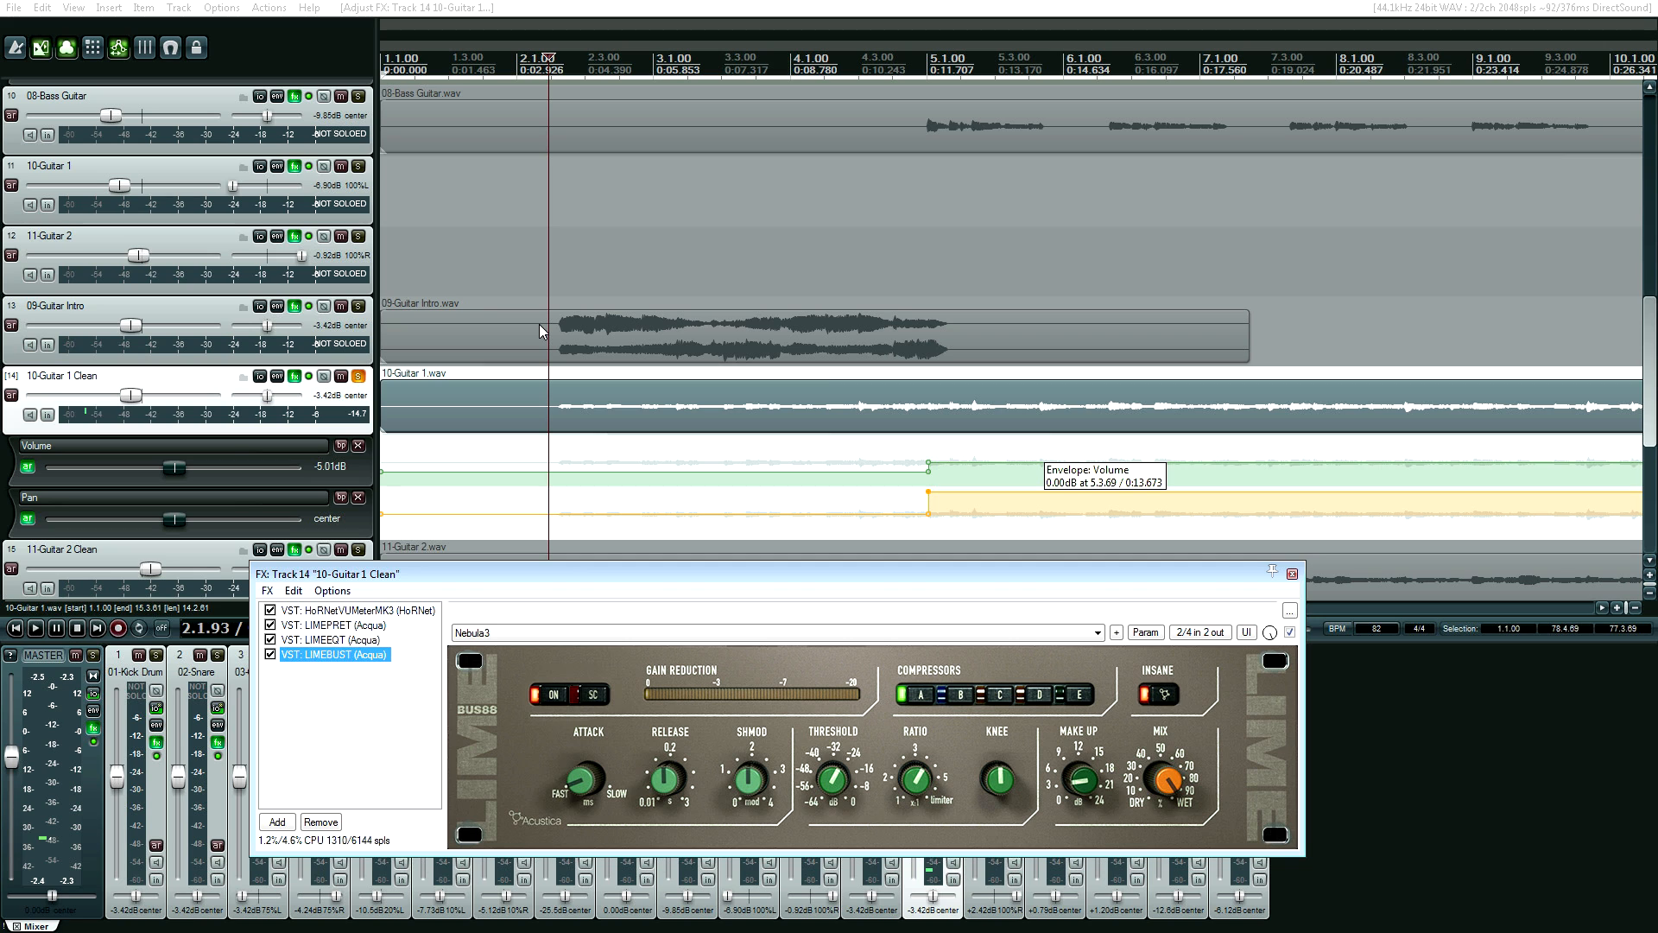
{"action": "key", "text": "Escape"}
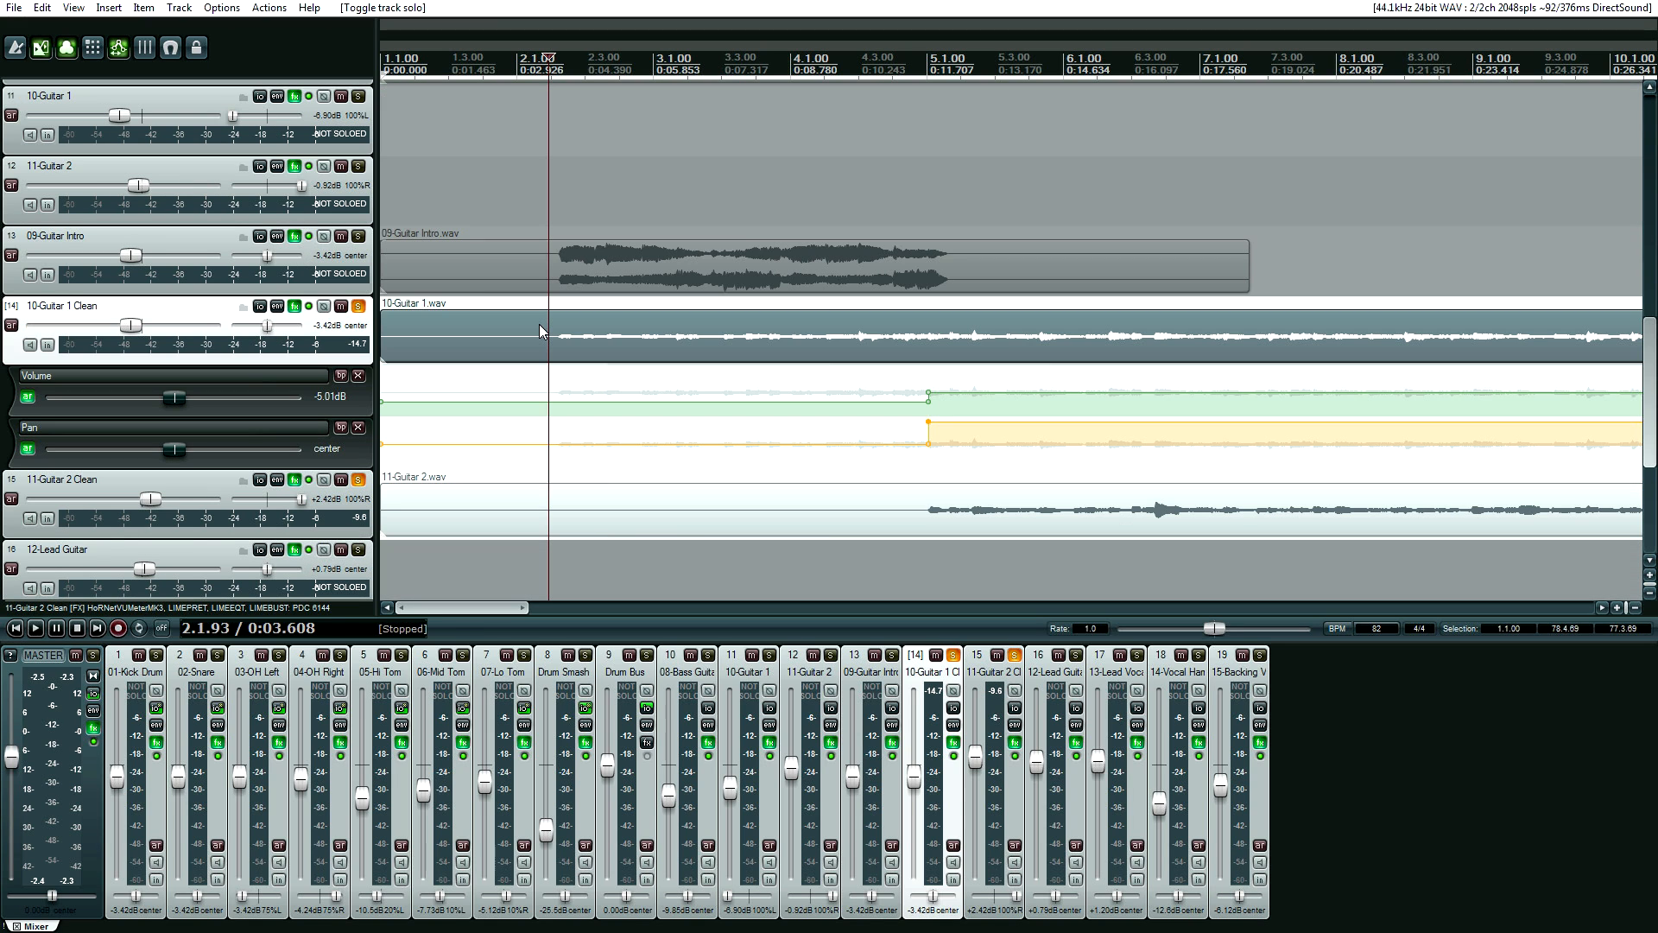
Review LIMEEQT and LIMEBUST on 11-Guitar 2 Clean, audition both clean guitars from 2.1.93, and close the effects chain.
{"action": "left_click", "coordinate": [295, 479]}
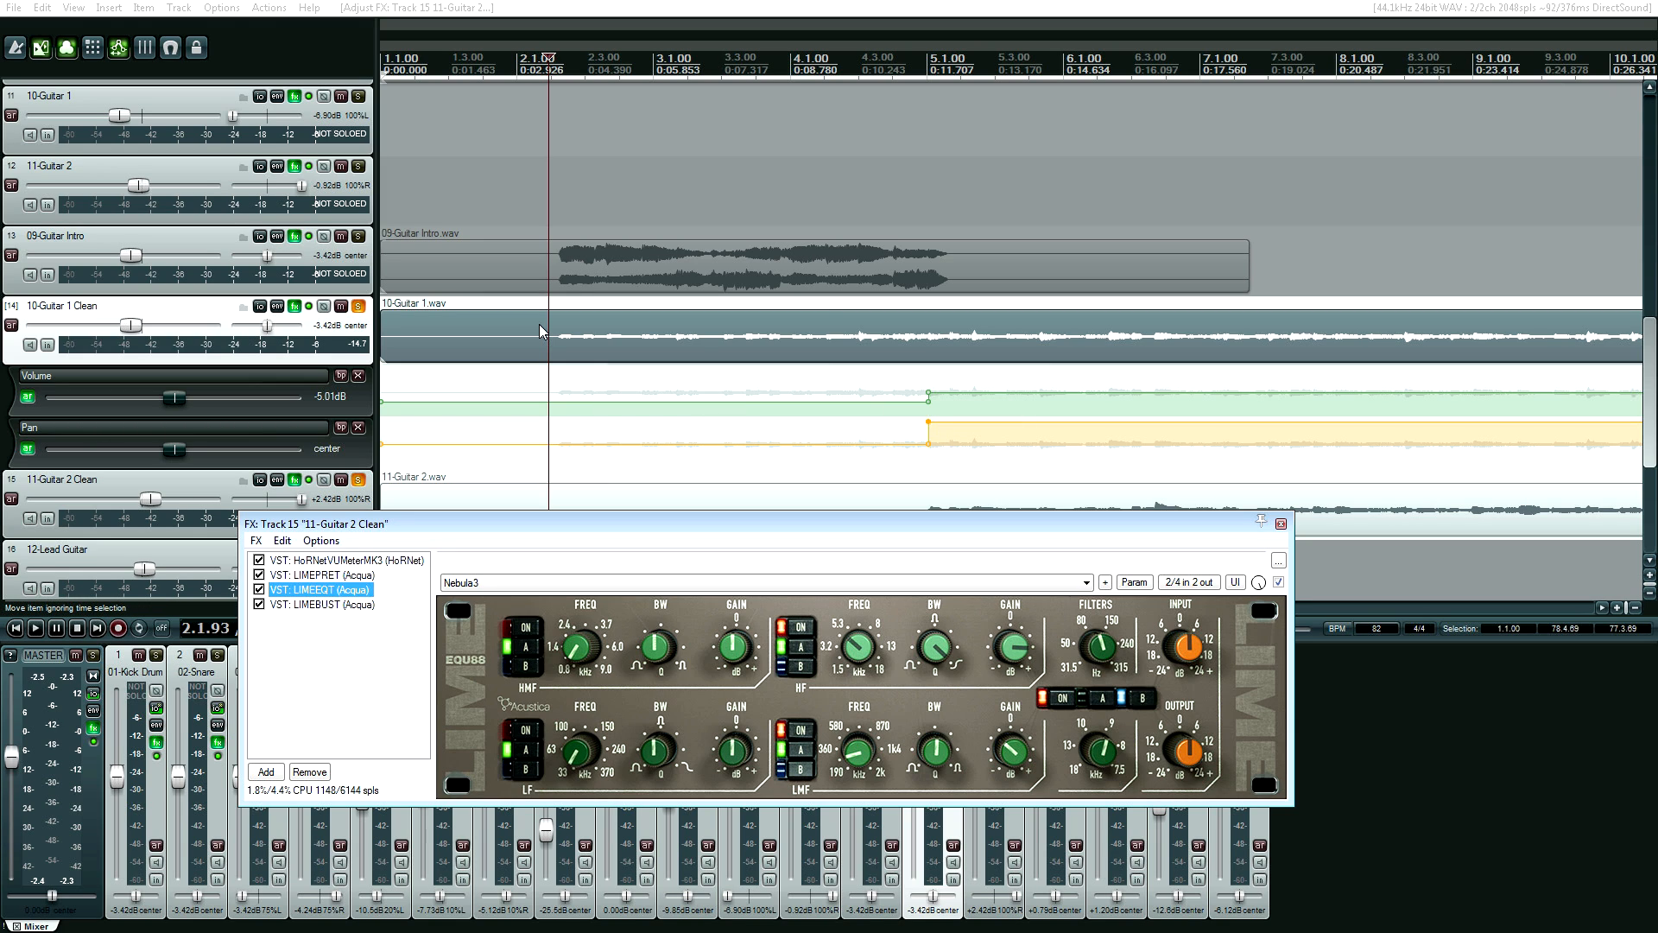
{"action": "key", "text": "Down"}
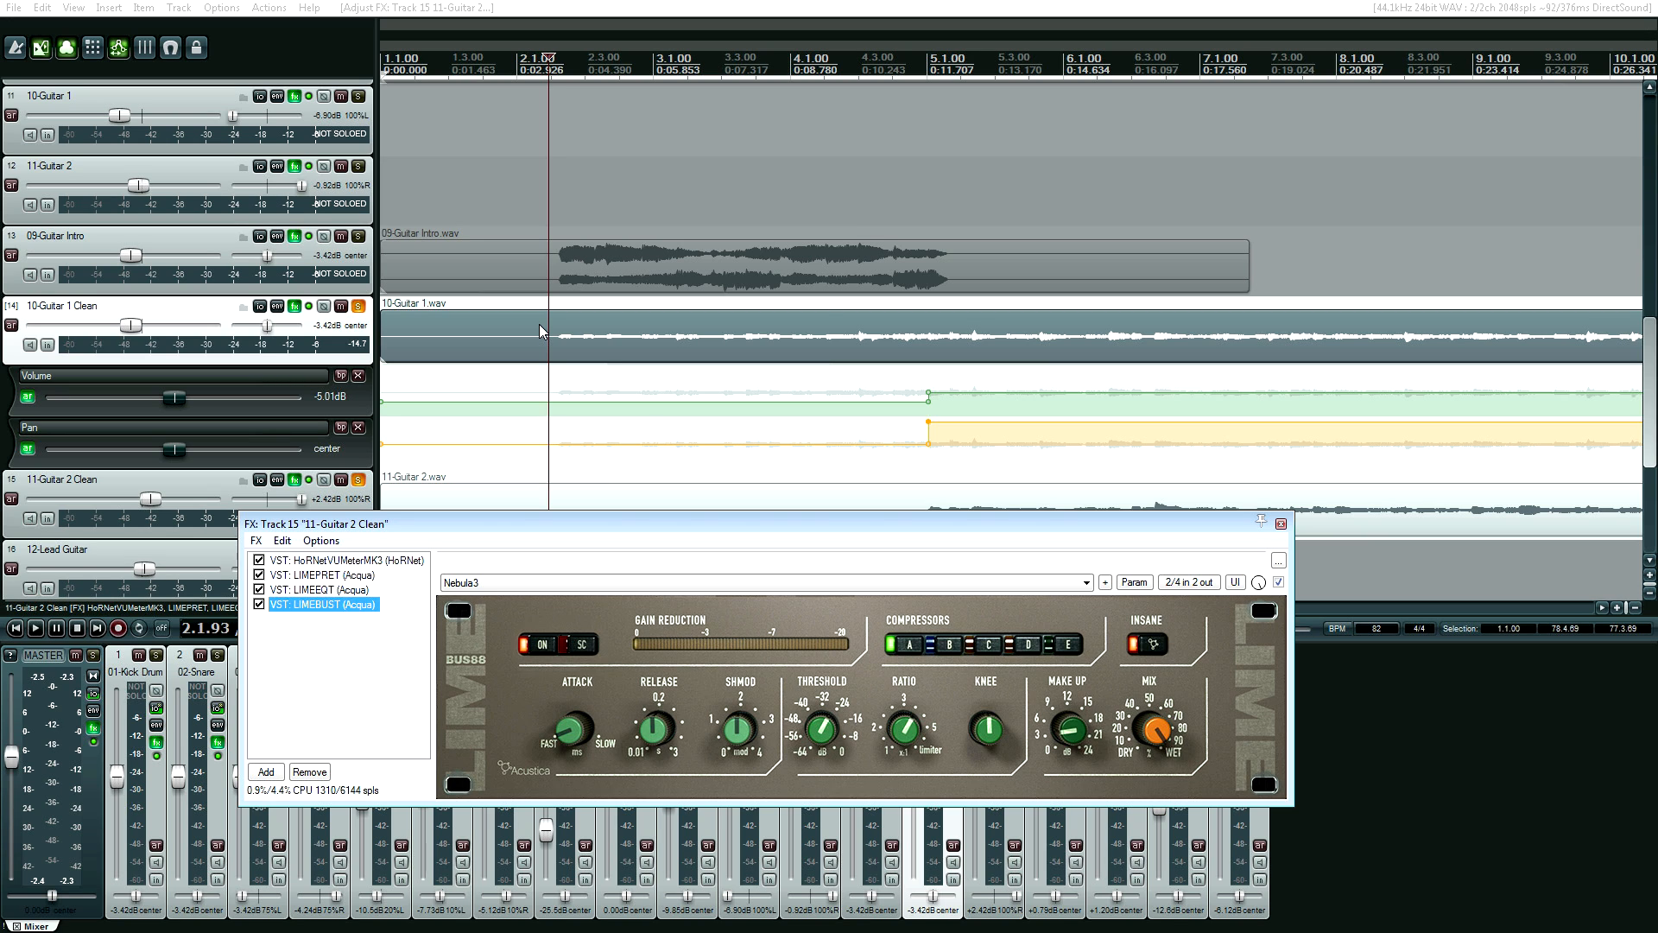
{"action": "key", "text": "space"}
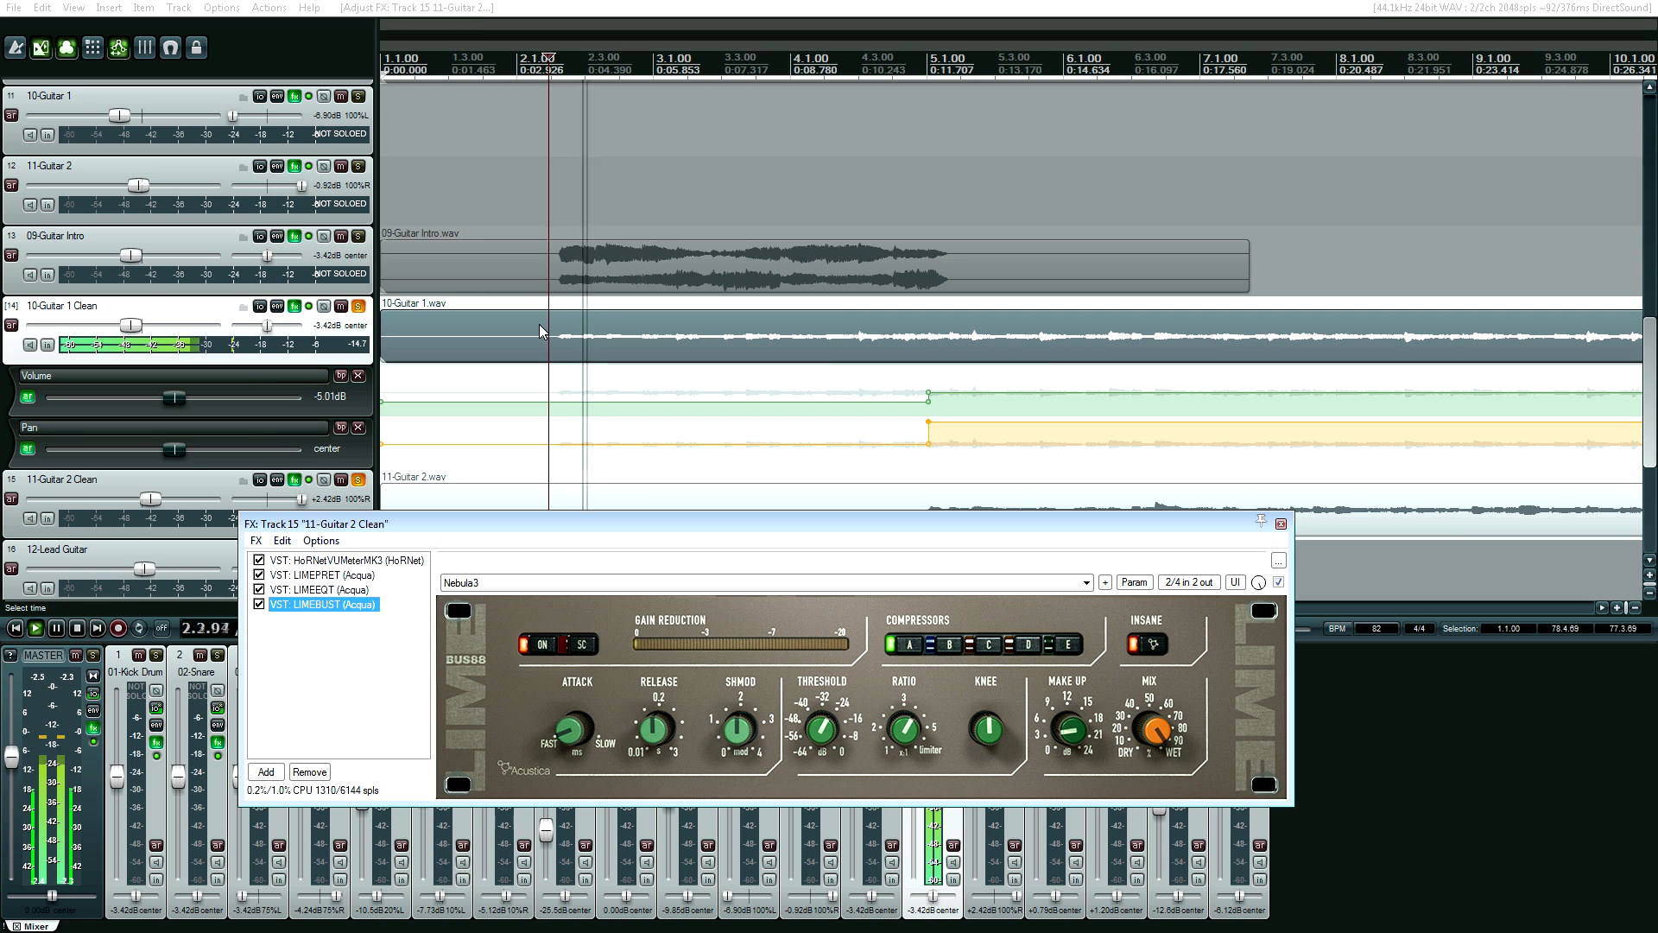
{"action": "mouse_move", "coordinate": [605, 523]}
{"action": "left_mouse_down"}
{"action": "mouse_move", "coordinate": [668, 436]}
{"action": "mouse_move", "coordinate": [744, 375]}
{"action": "left_mouse_up"}
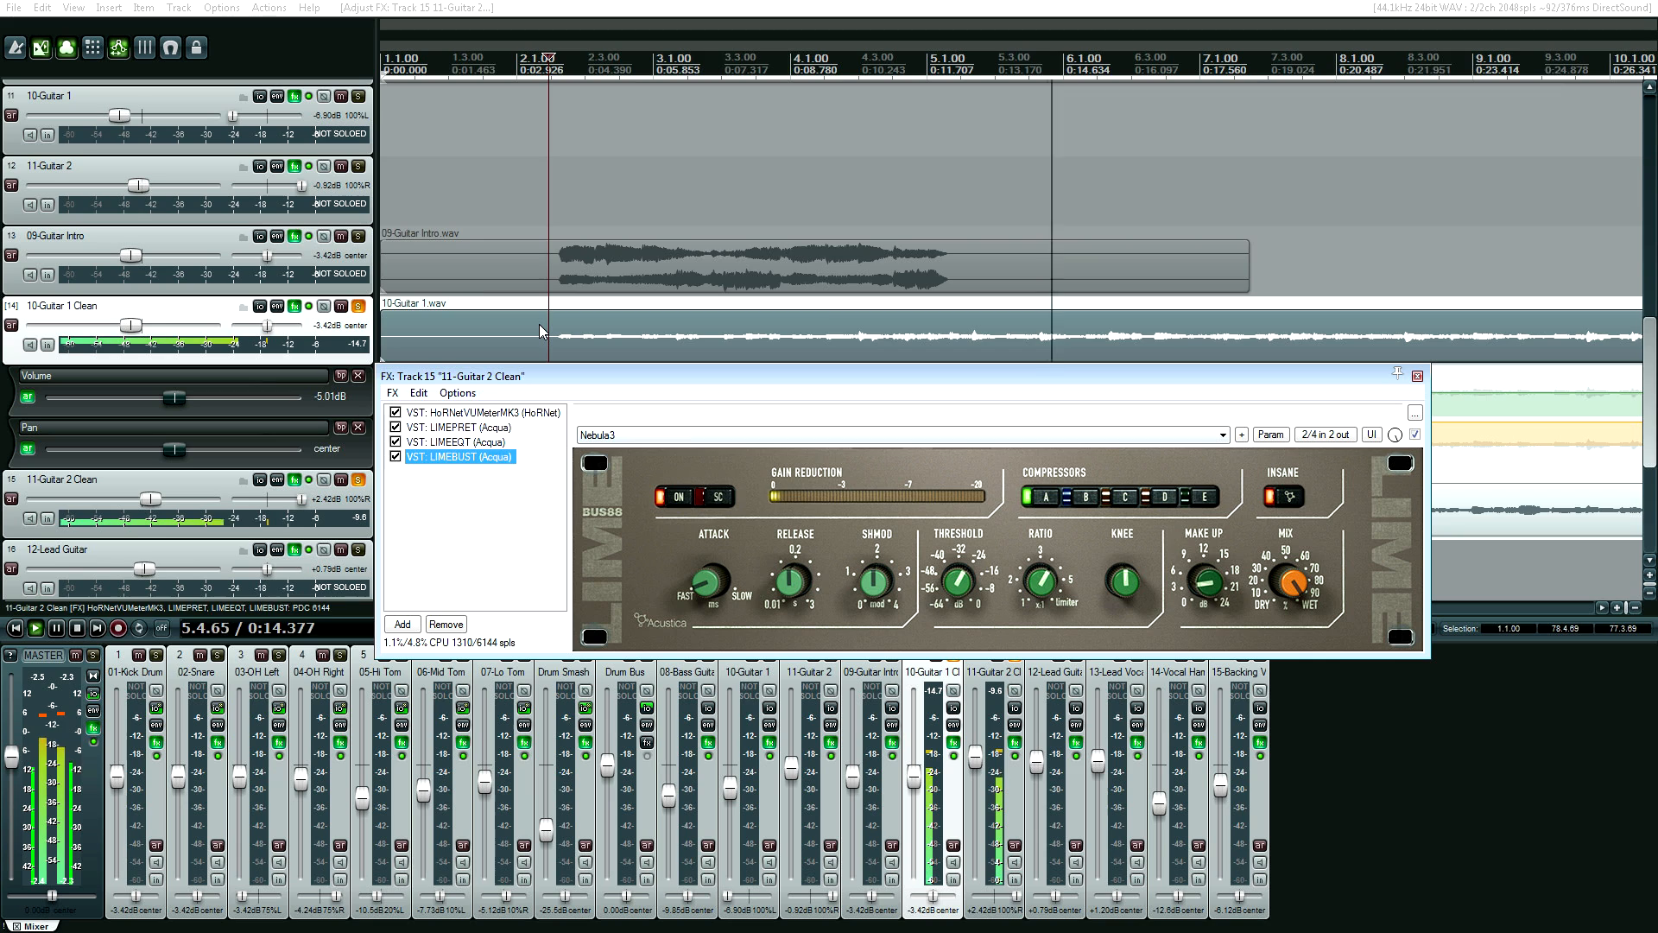
{"action": "scroll", "coordinate": [542, 331], "scroll_direction": "down", "scroll_amount": 2}
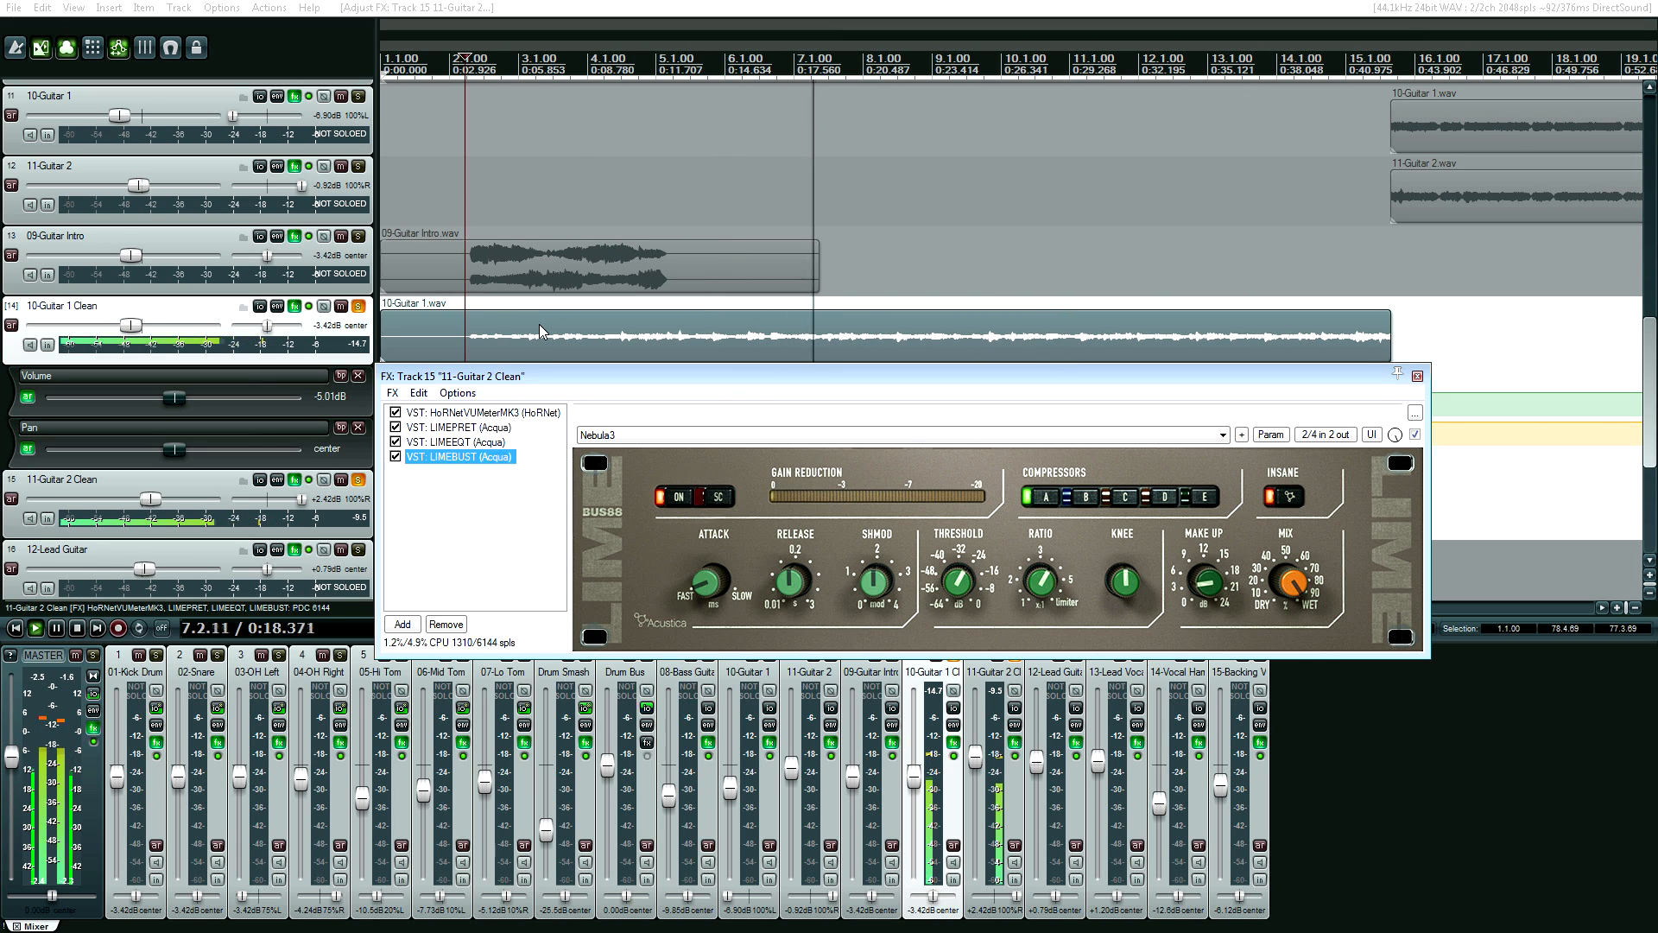
{"action": "key", "text": "space"}
{"action": "key", "text": "space"}
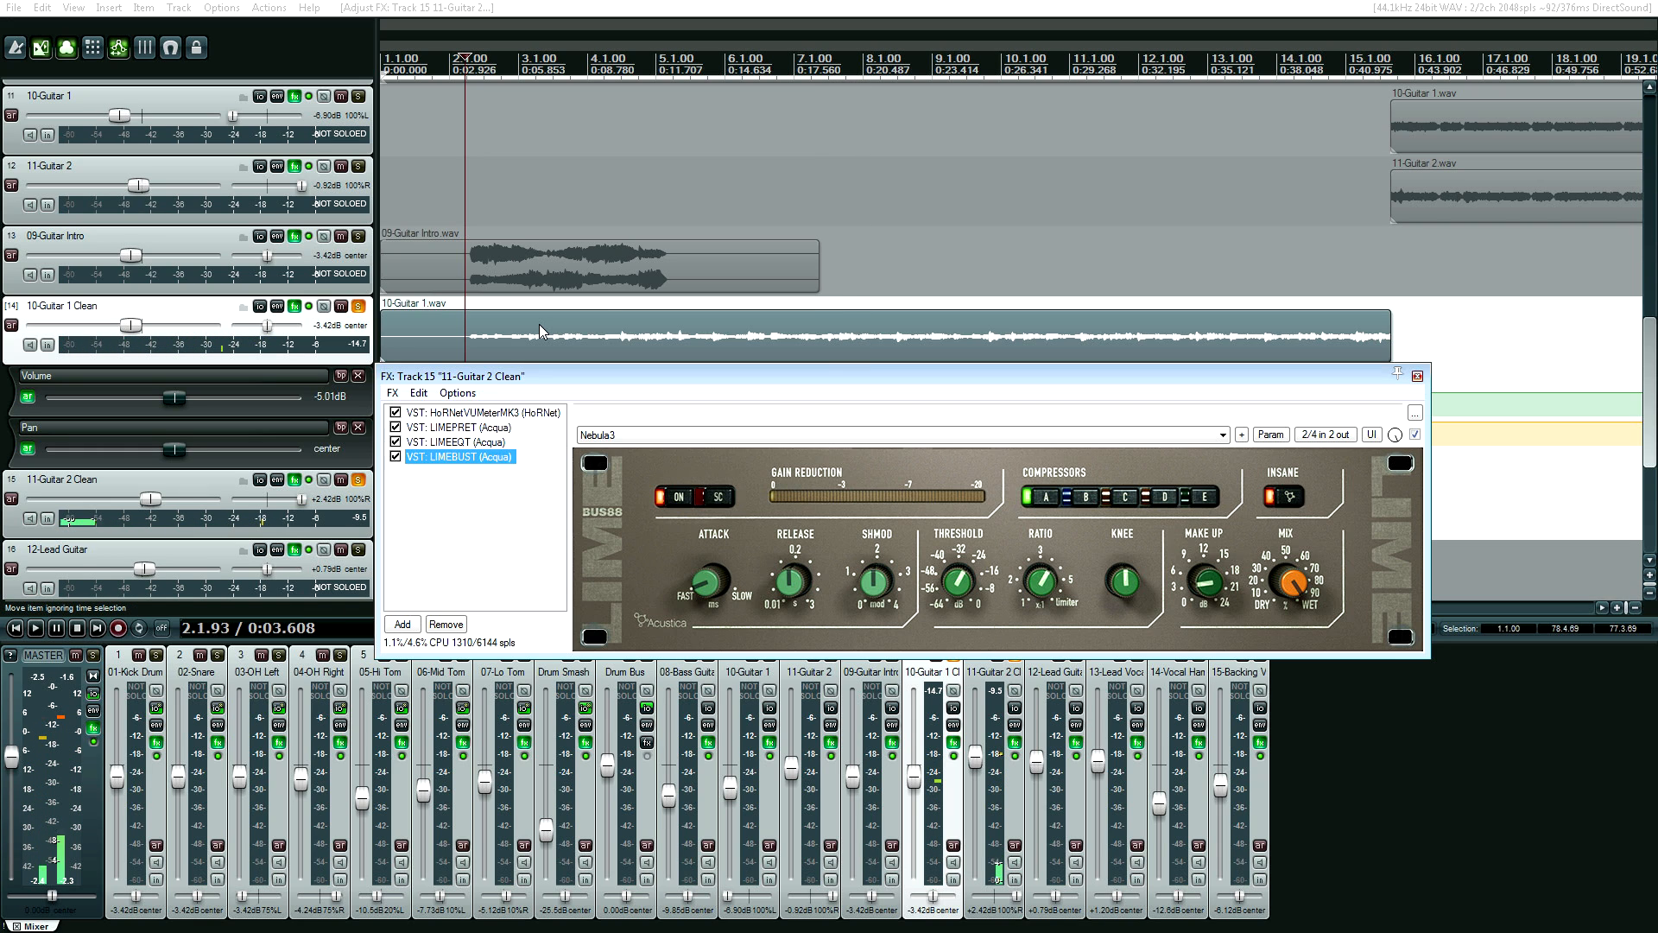
{"action": "key", "text": "Escape"}
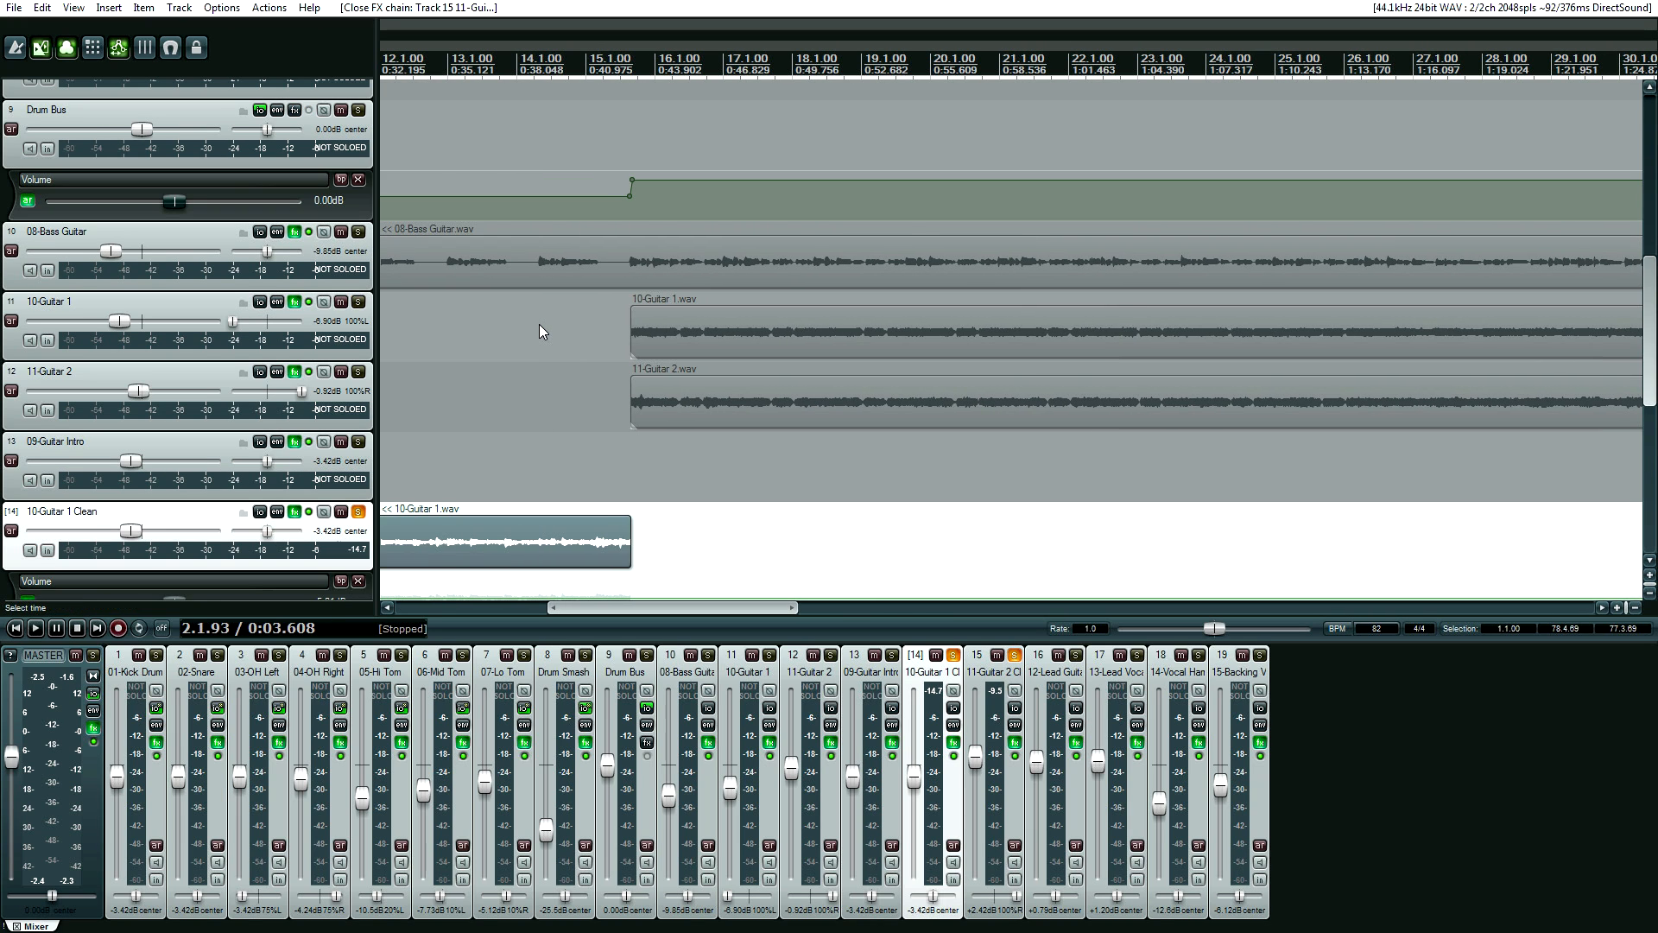
Solo 10-Guitar 1 and 11-Guitar 2 and place the edit cursor at 15.2.57, just before their clips.
{"action": "left_click", "coordinate": [359, 303]}
{"action": "left_click", "coordinate": [359, 372]}
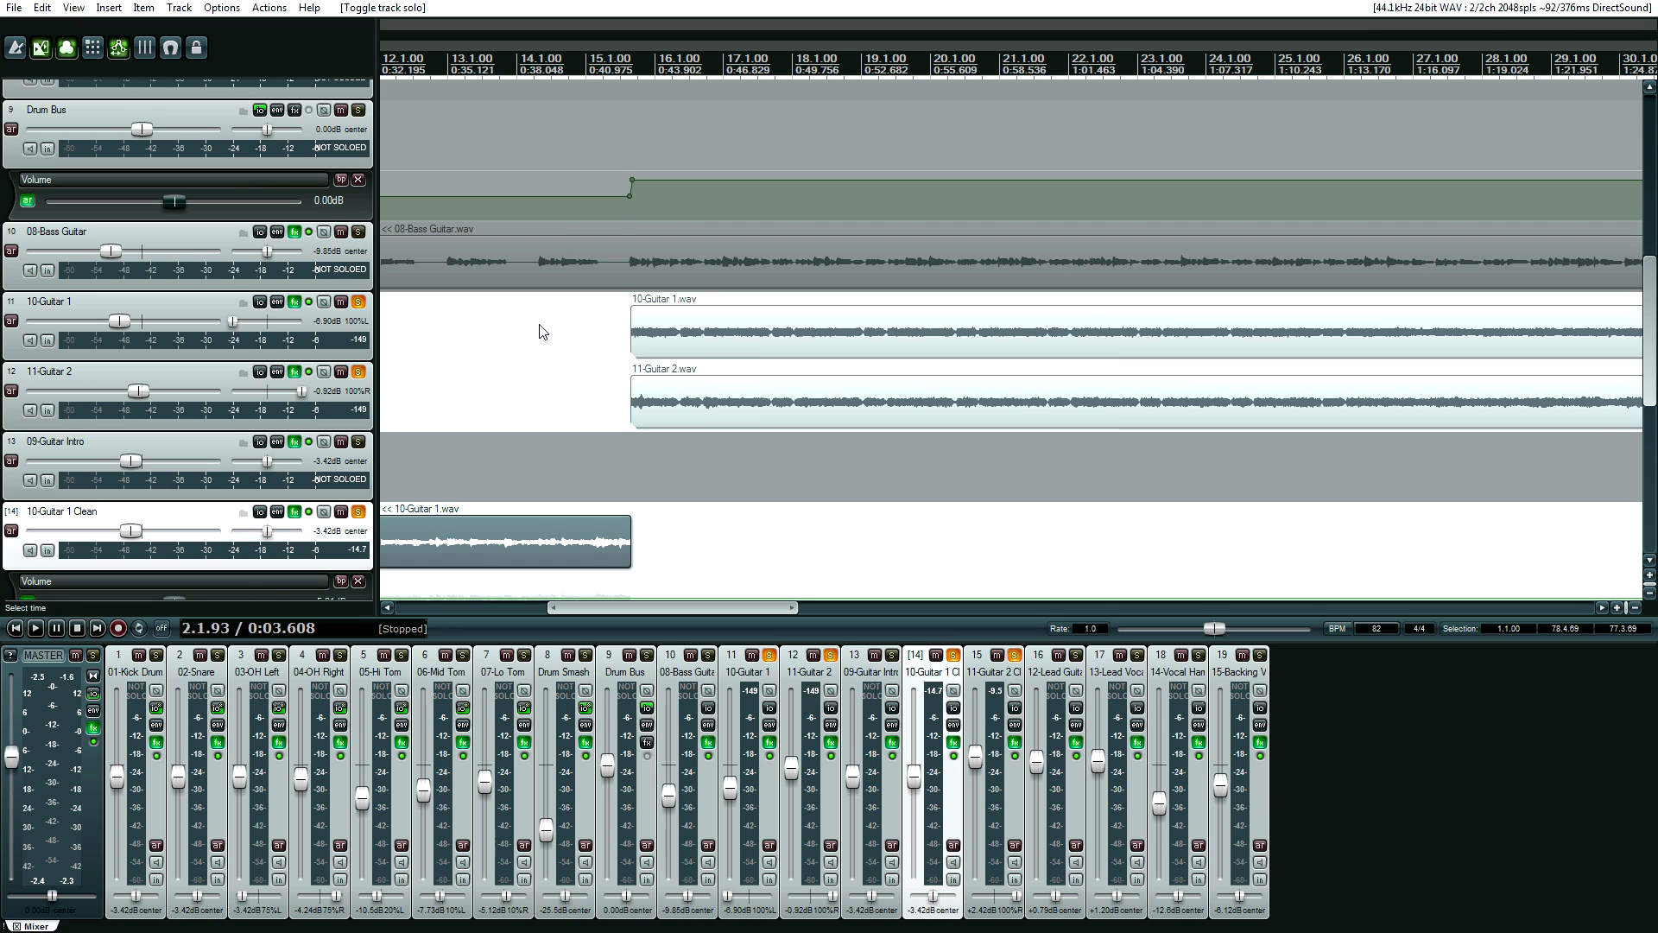
{"action": "left_click", "coordinate": [620, 397]}
{"action": "scroll", "coordinate": [620, 398], "scroll_direction": "up", "scroll_amount": 4}
{"action": "scroll", "coordinate": [542, 331], "scroll_direction": "up", "scroll_amount": 3}
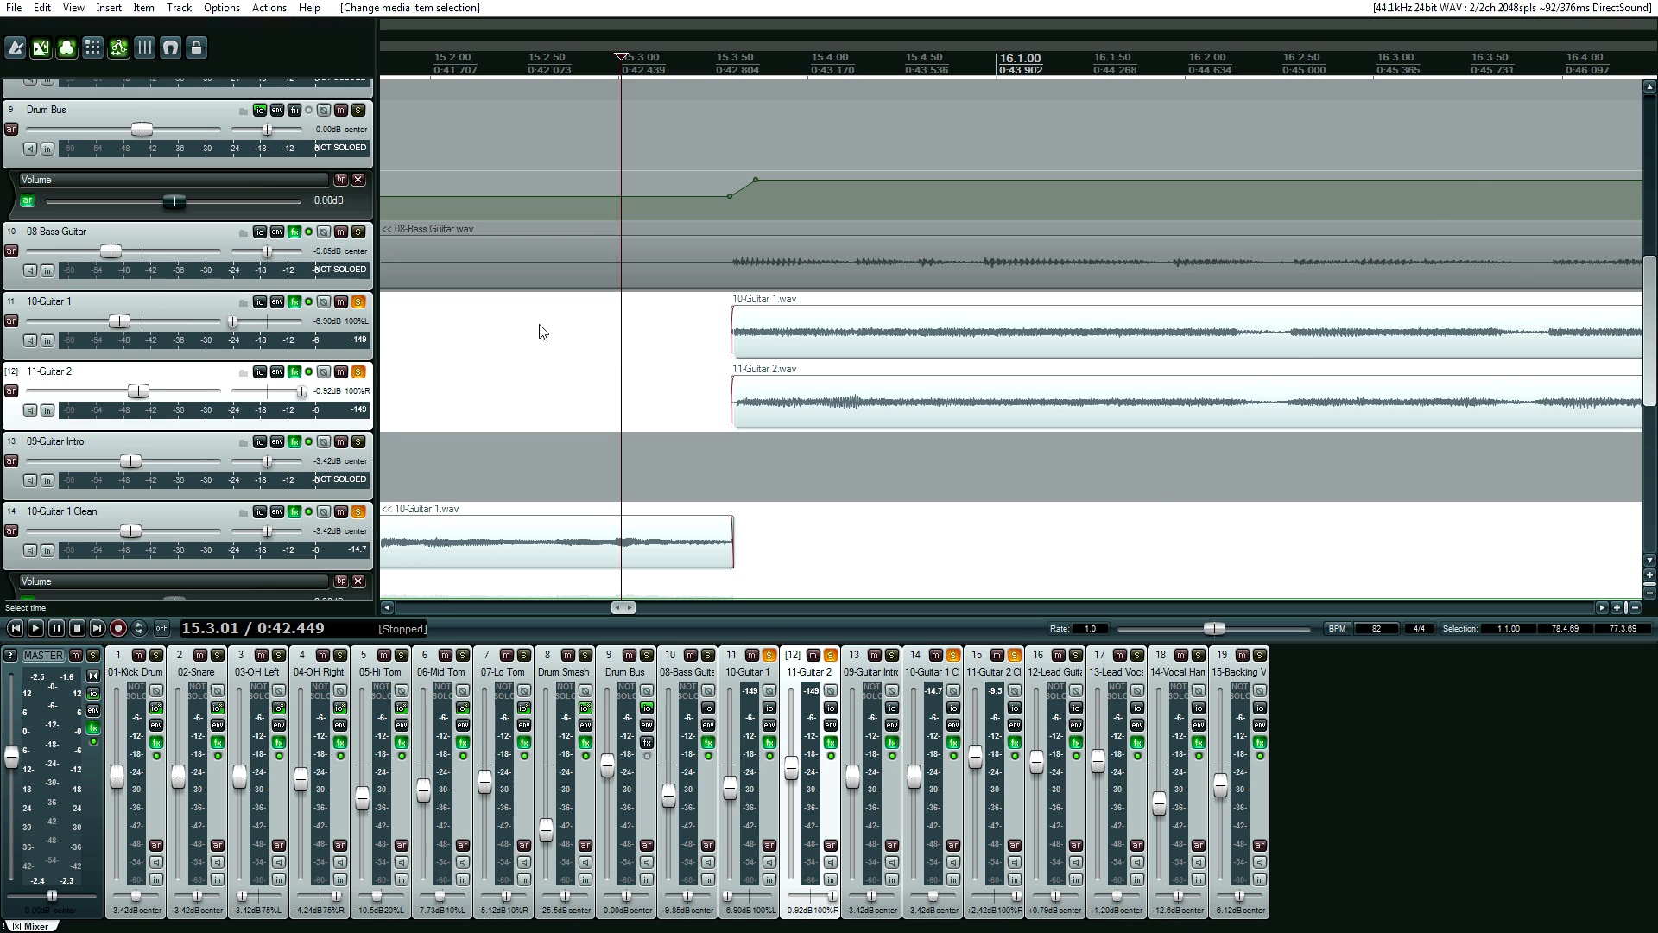
{"action": "key", "text": "Left"}
{"action": "key", "text": "Left"}
{"action": "key", "text": "Left"}
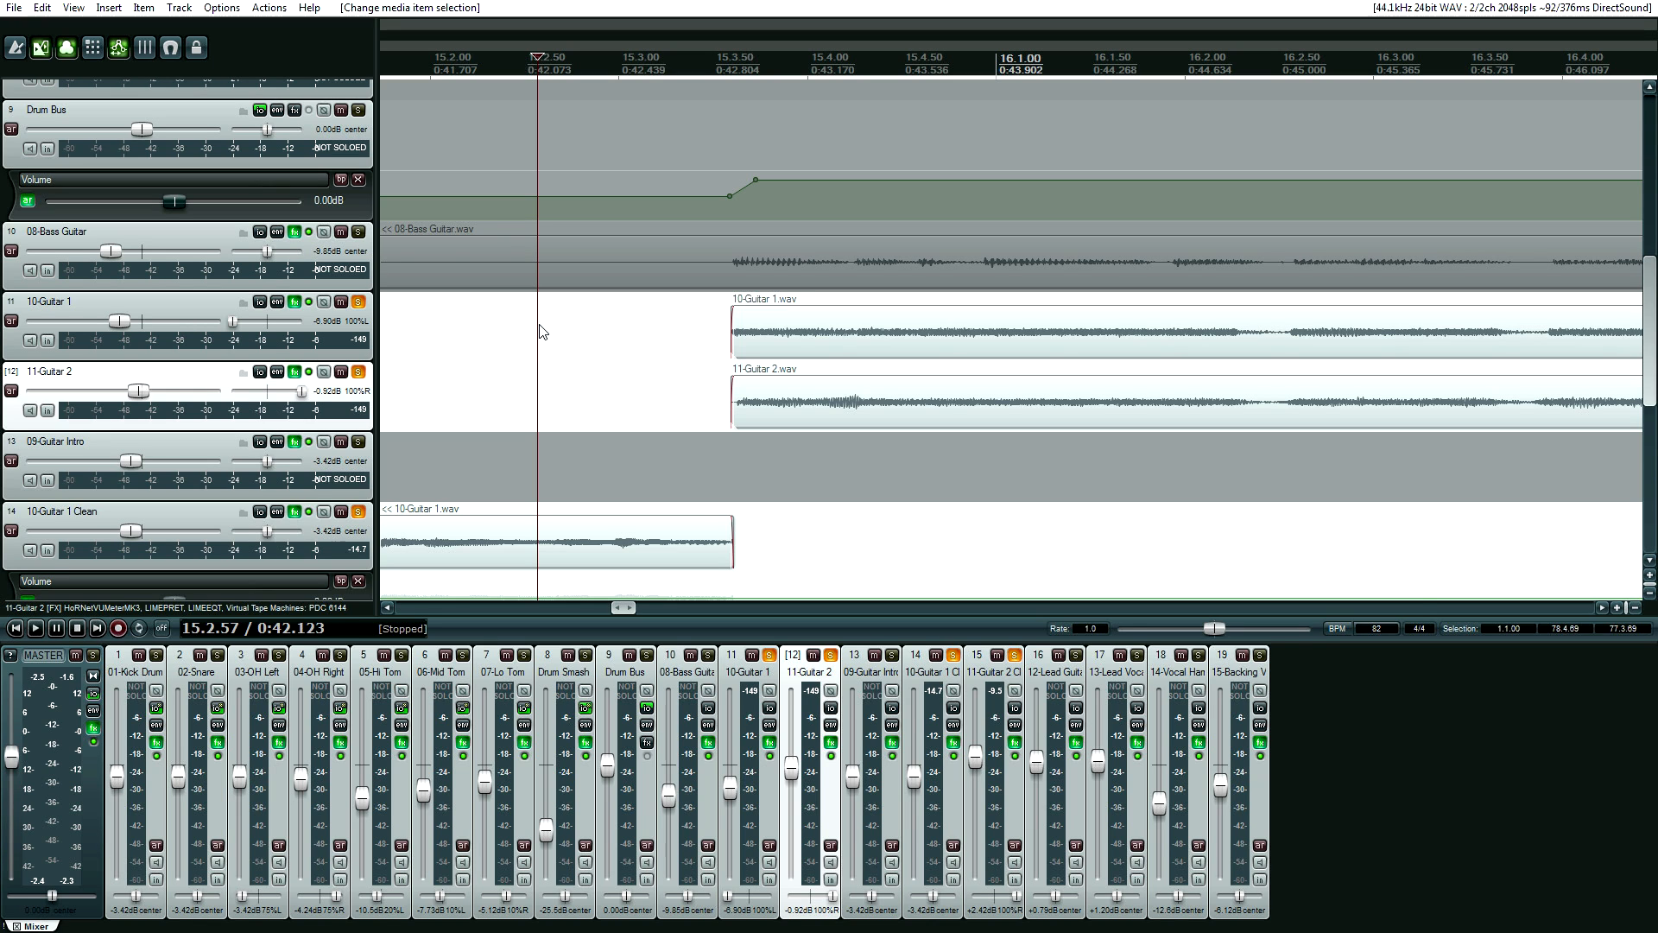
Review the LIMEEQT and Virtual Tape Machines settings on 10-Guitar 1 and place the edit cursor at 15.3.26.
{"action": "key", "text": "f"}
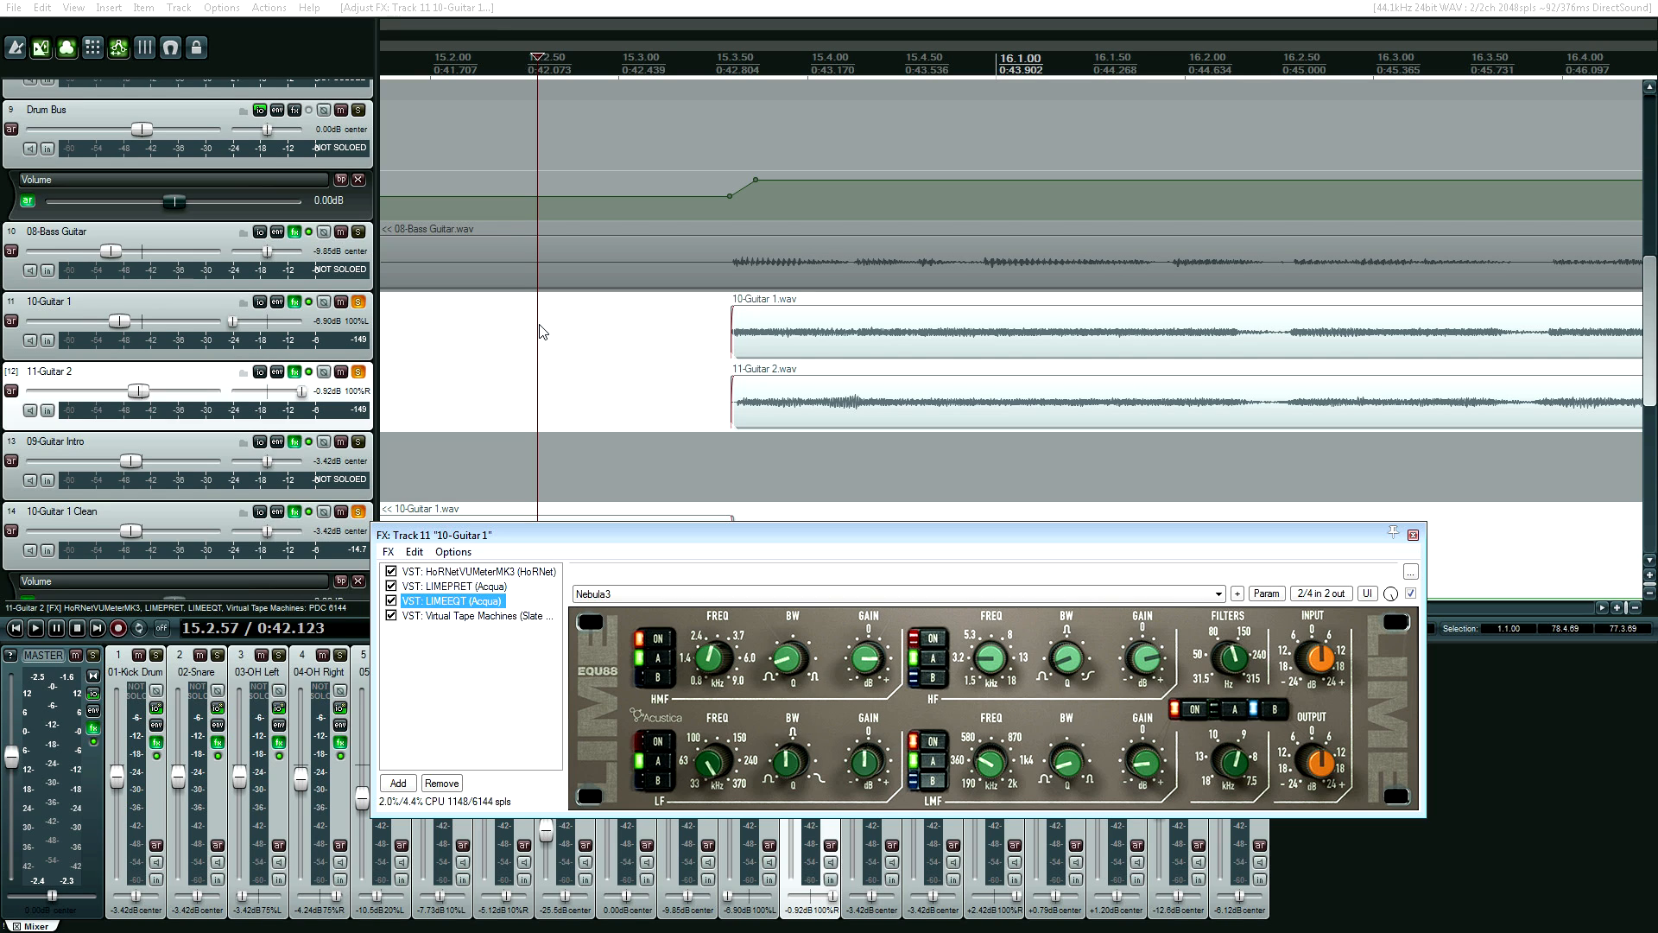
{"action": "left_click", "coordinate": [667, 384]}
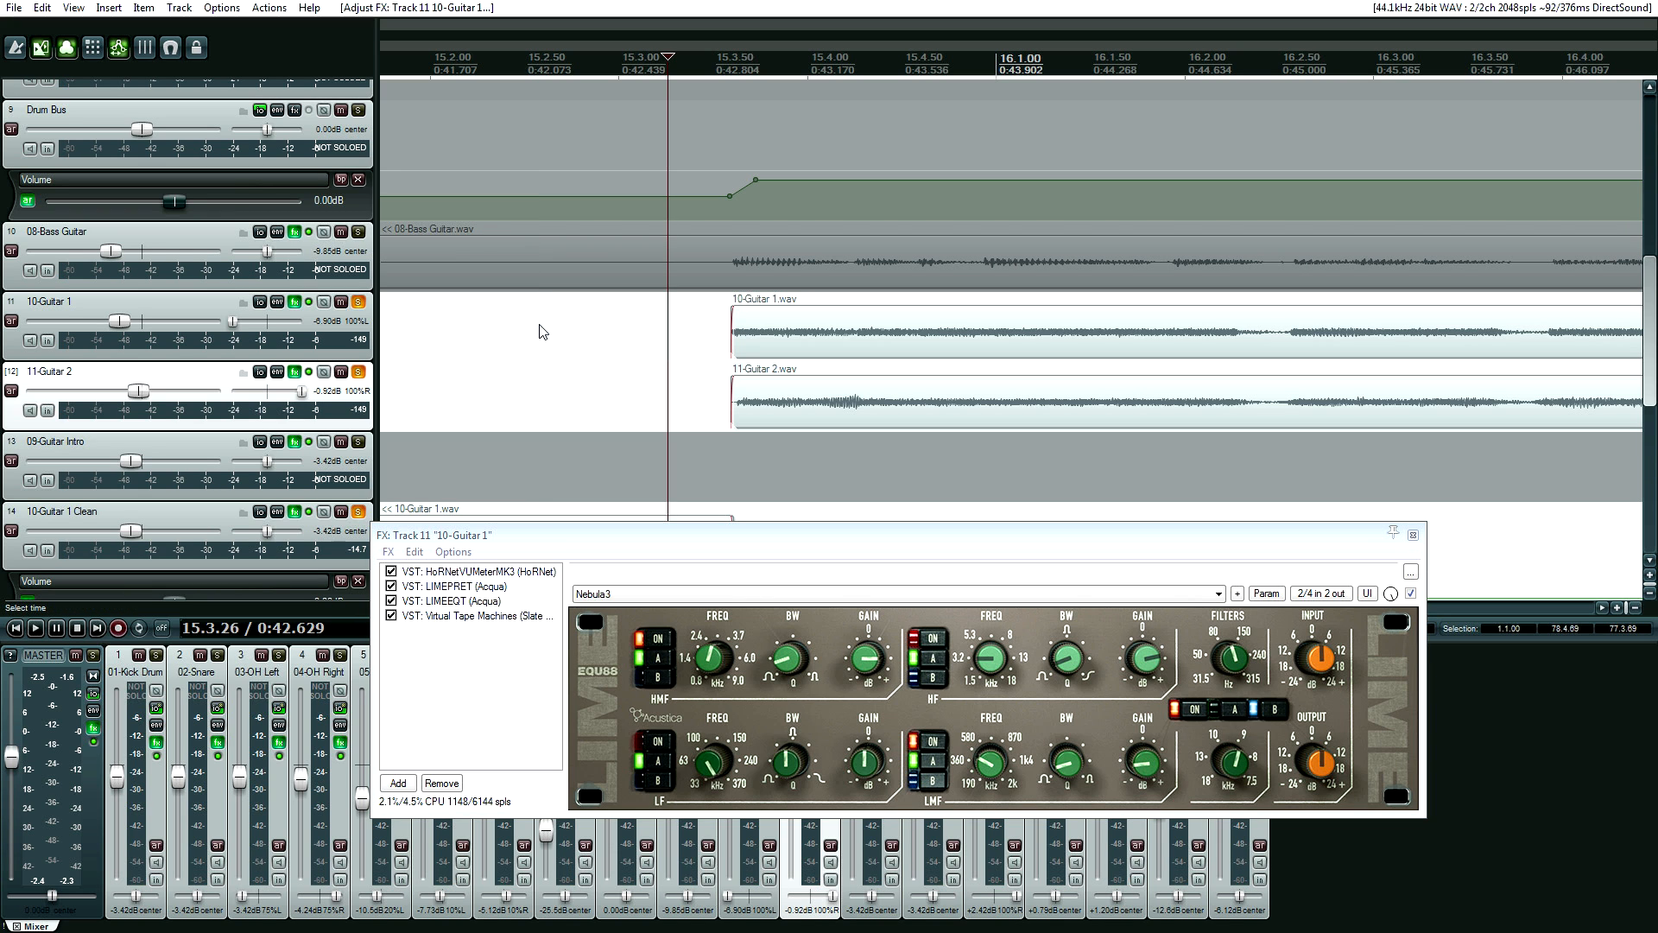
{"action": "left_click", "coordinate": [478, 616]}
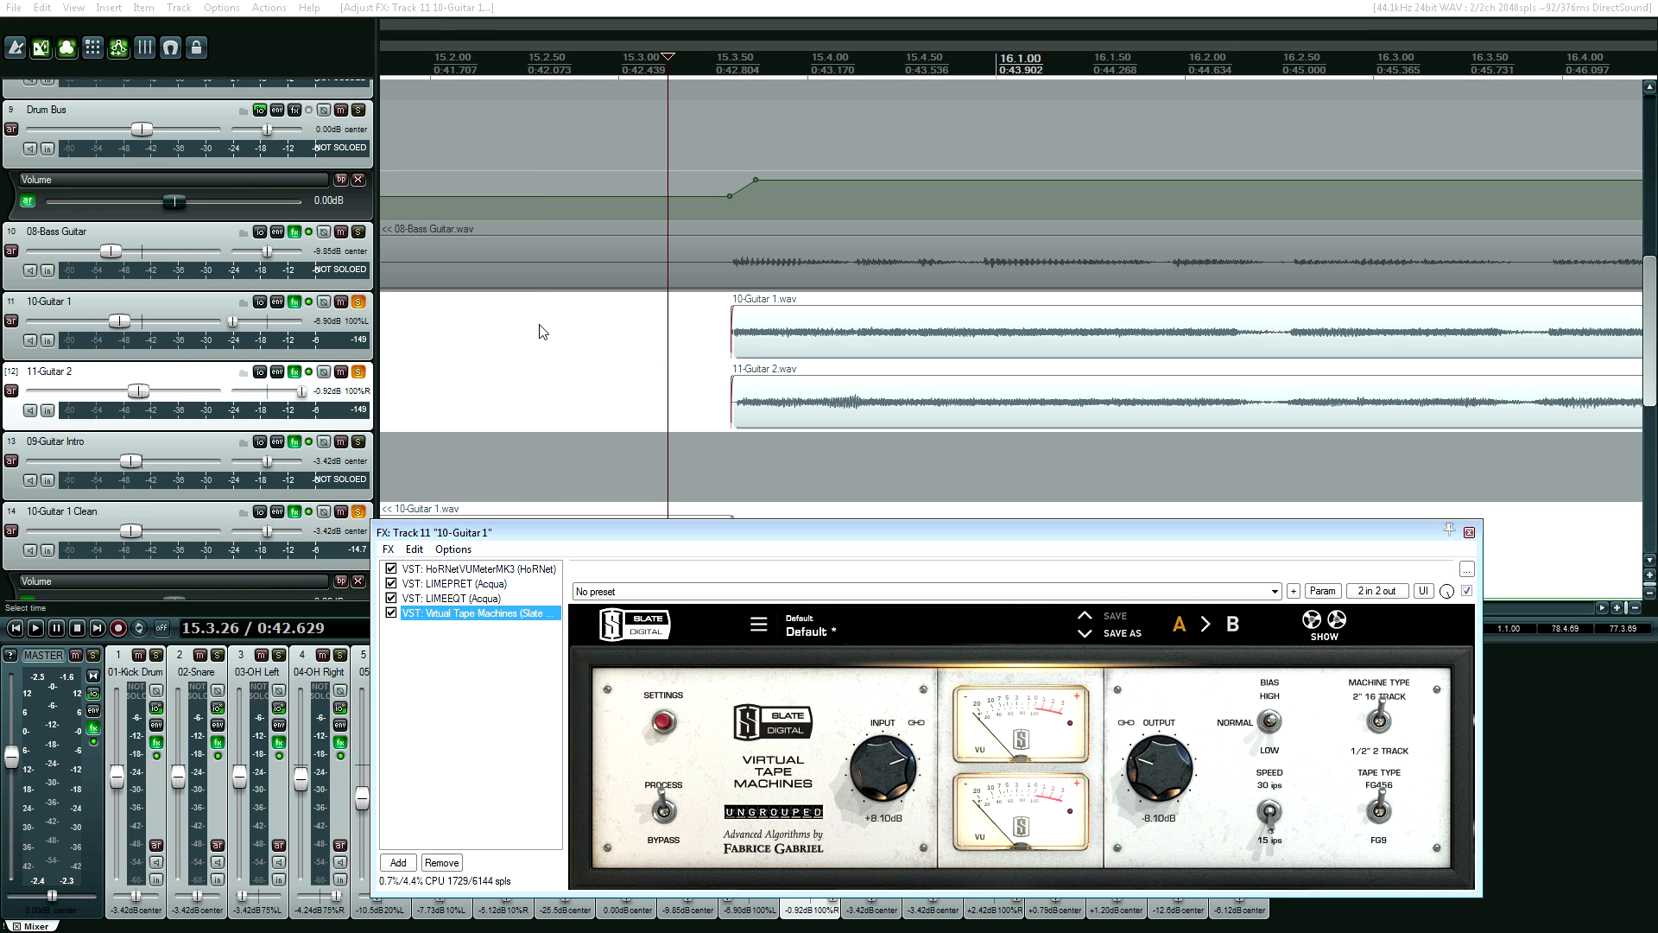
{"action": "left_click_drag", "start_coordinate": [657, 533], "coordinate": [791, 431]}
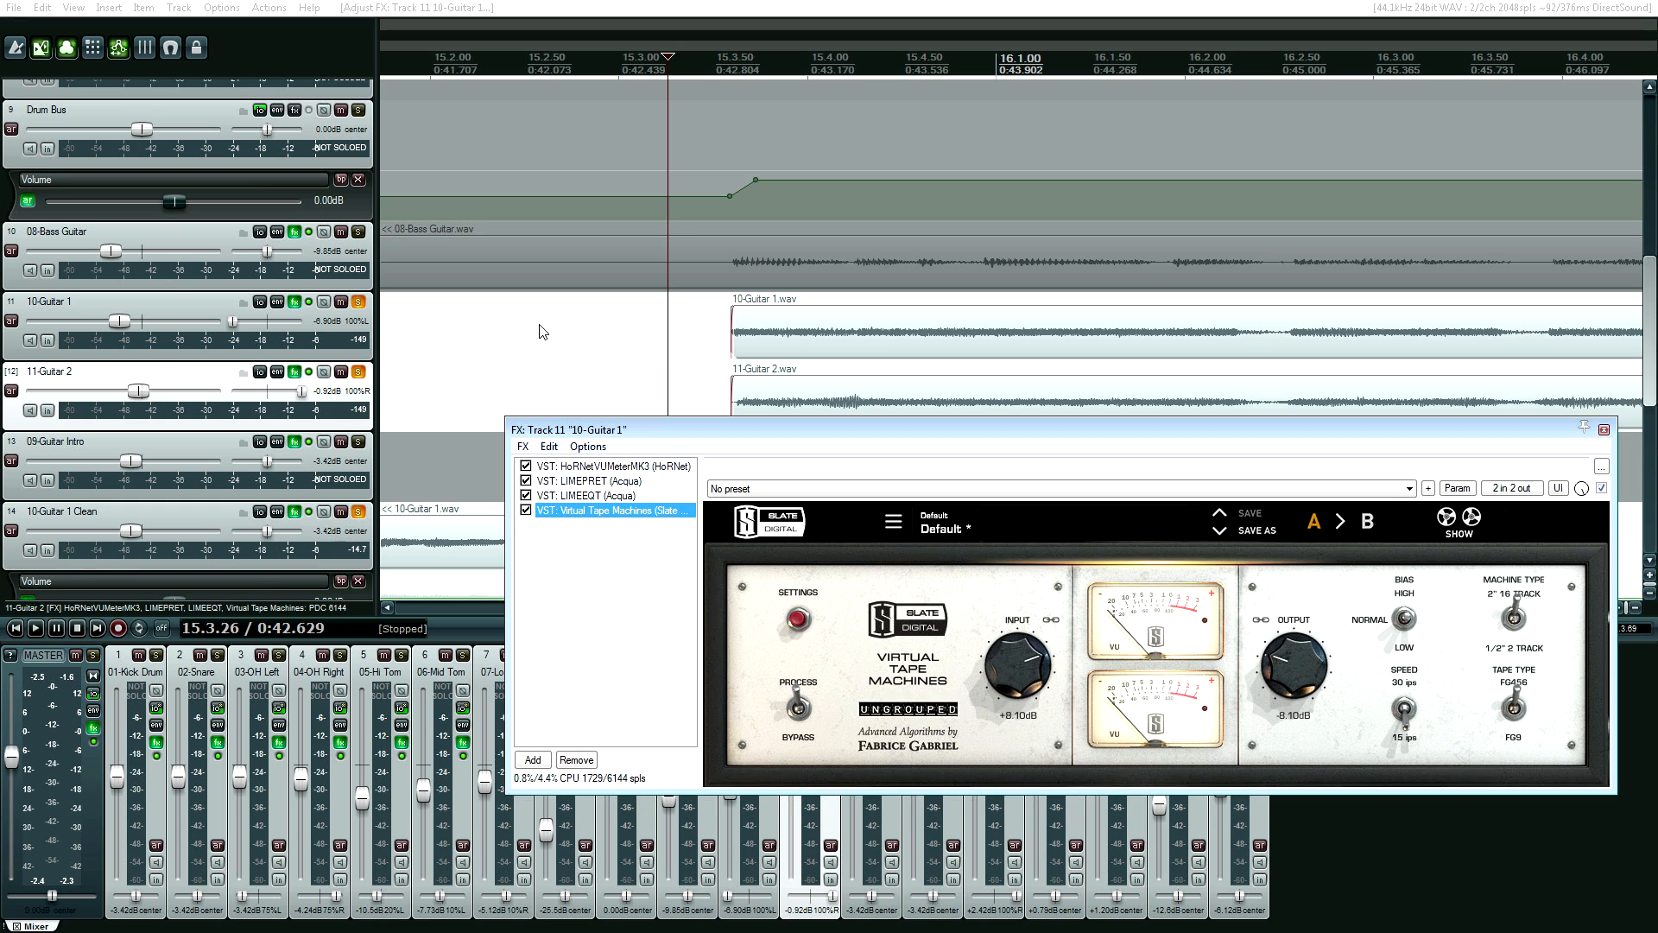
View LIMEBUST on 10-Guitar 1 Clean, close its effects chain, and place the edit cursor at 15.3.41.
{"action": "left_click", "coordinate": [294, 512]}
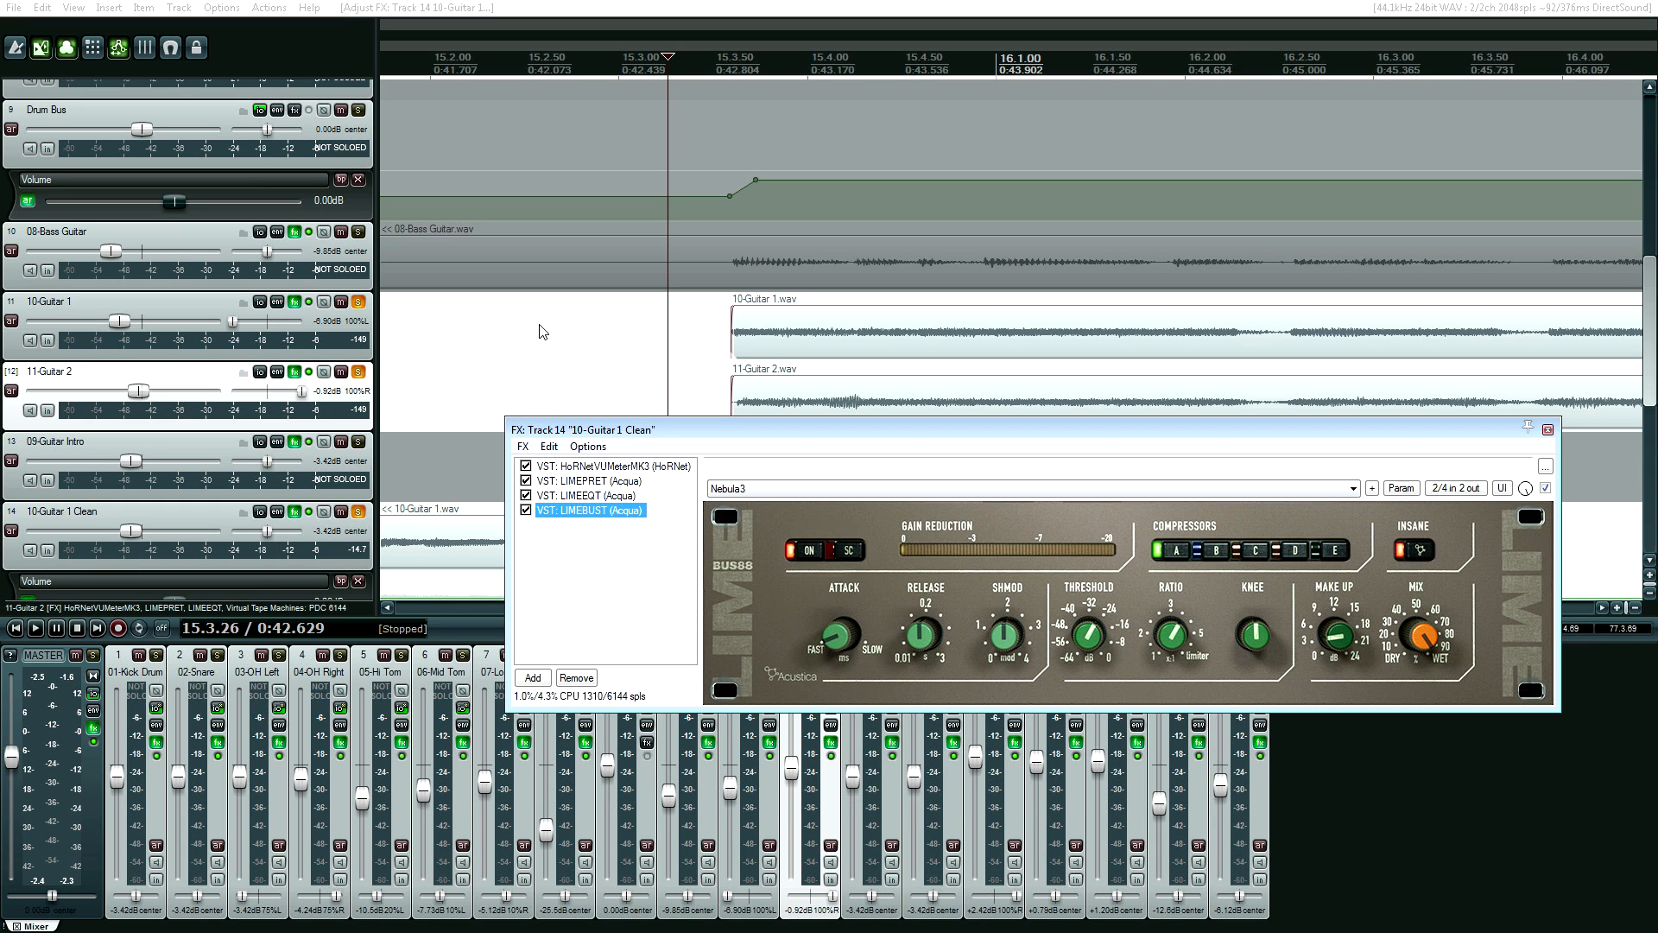
{"action": "left_click", "coordinate": [1548, 429]}
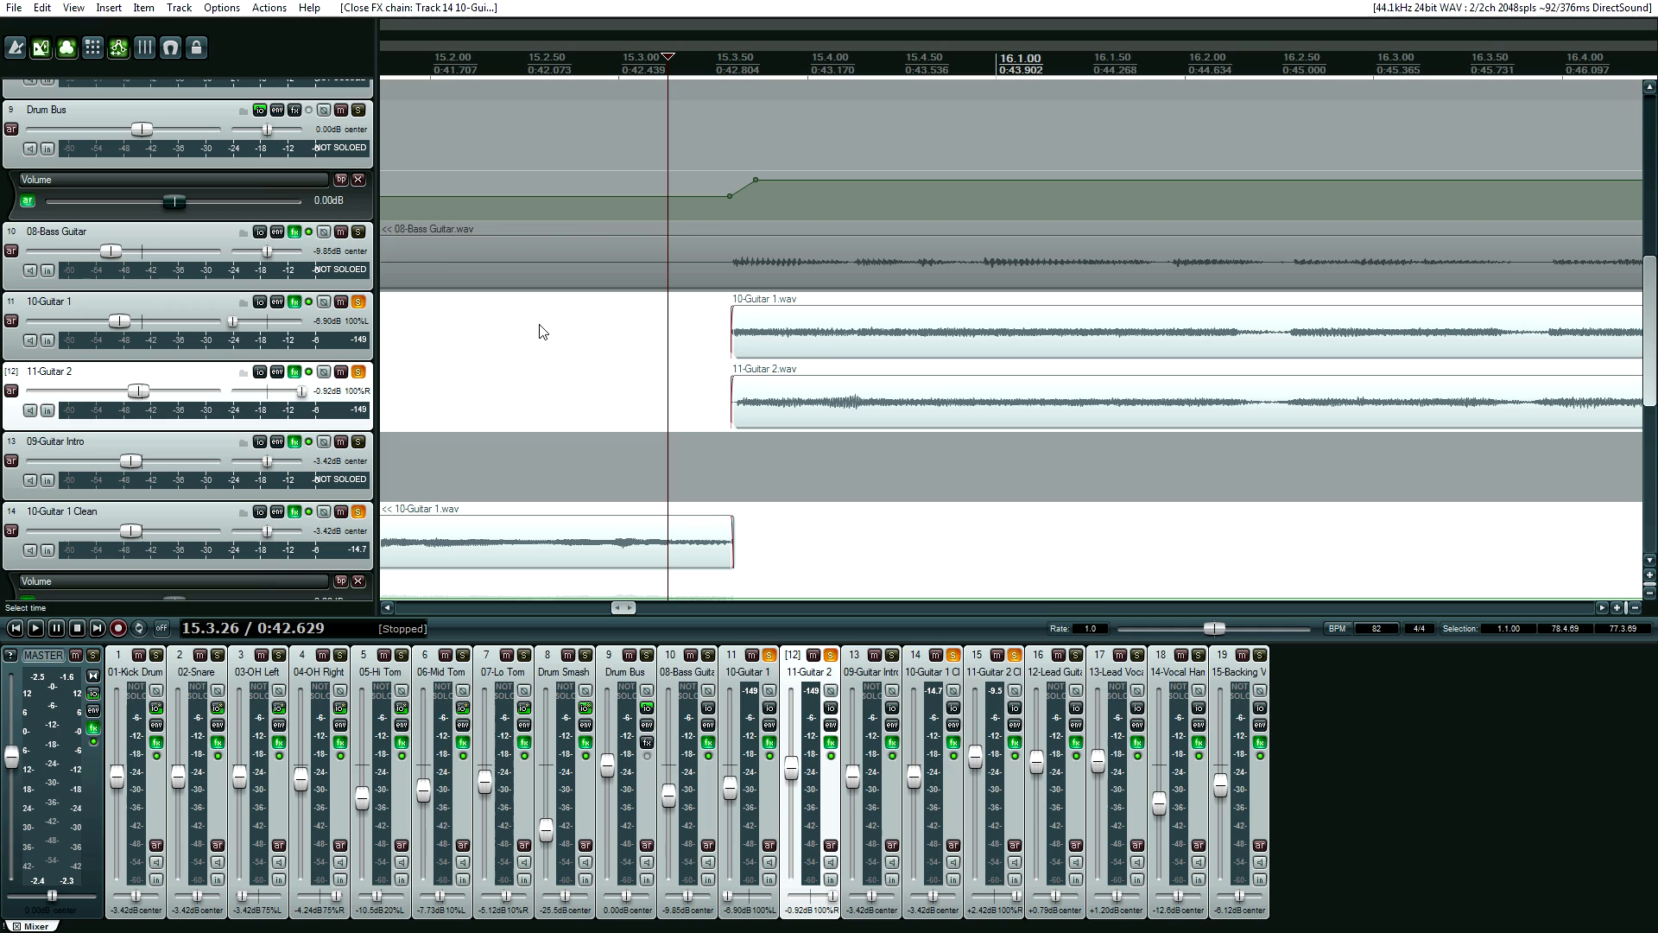
{"action": "left_click", "coordinate": [696, 399]}
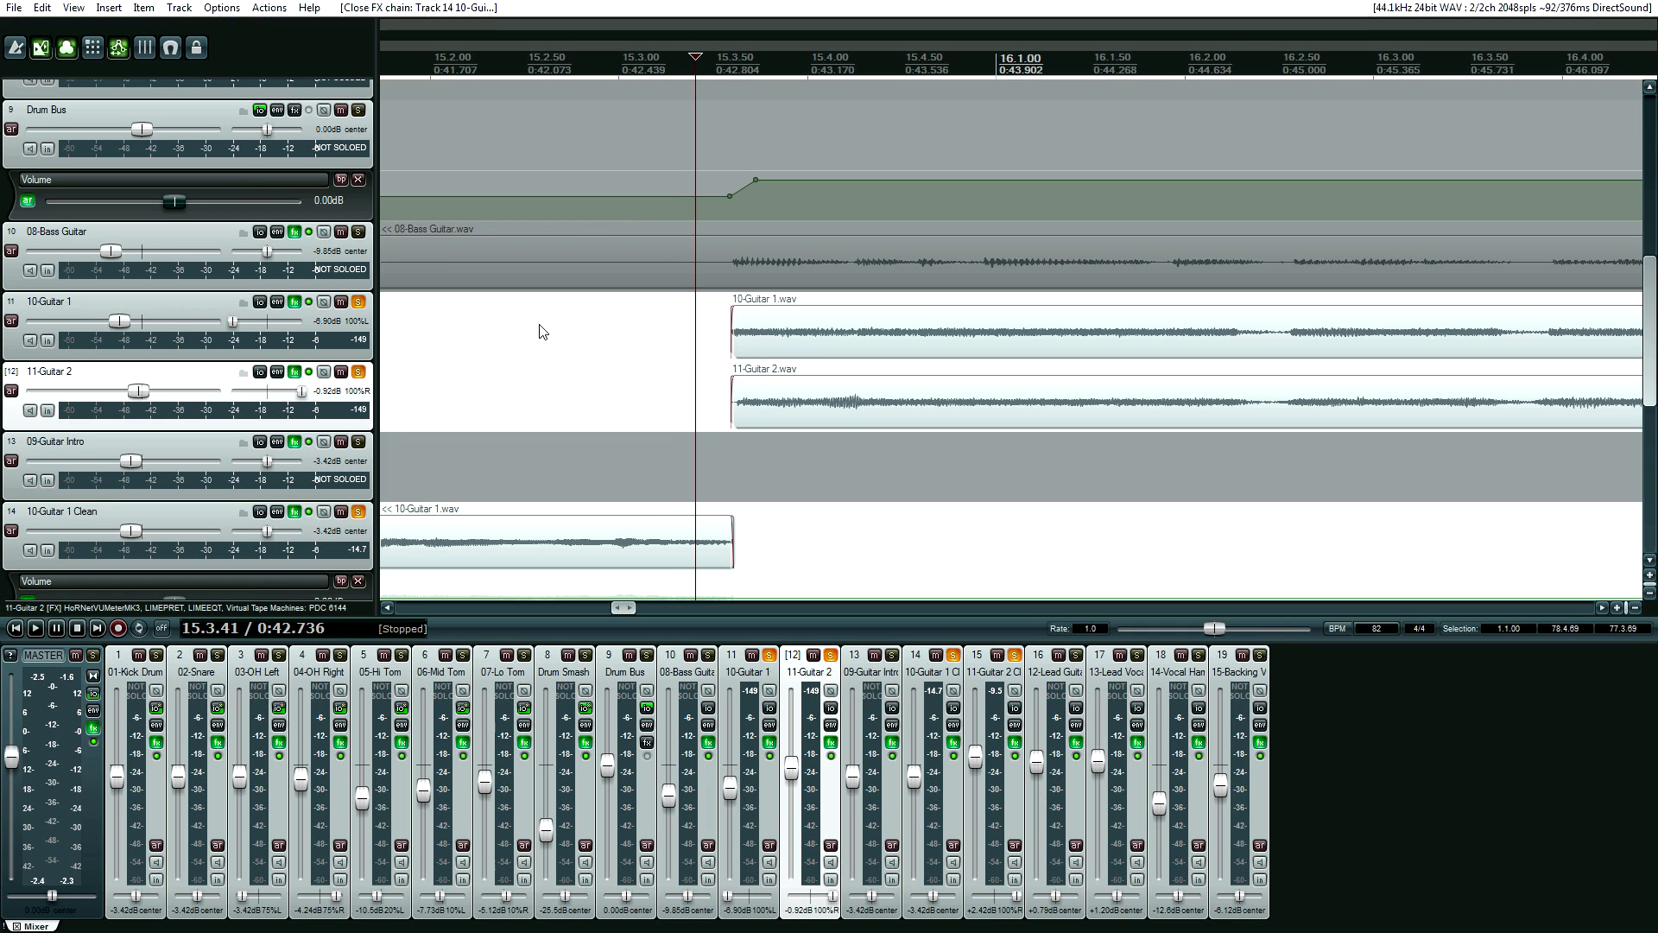
Open the 10-Guitar 1 effects chain, remove the solo from 11-Guitar 2, and centre the pan of 10-Guitar 1.
{"action": "left_click", "coordinate": [294, 301]}
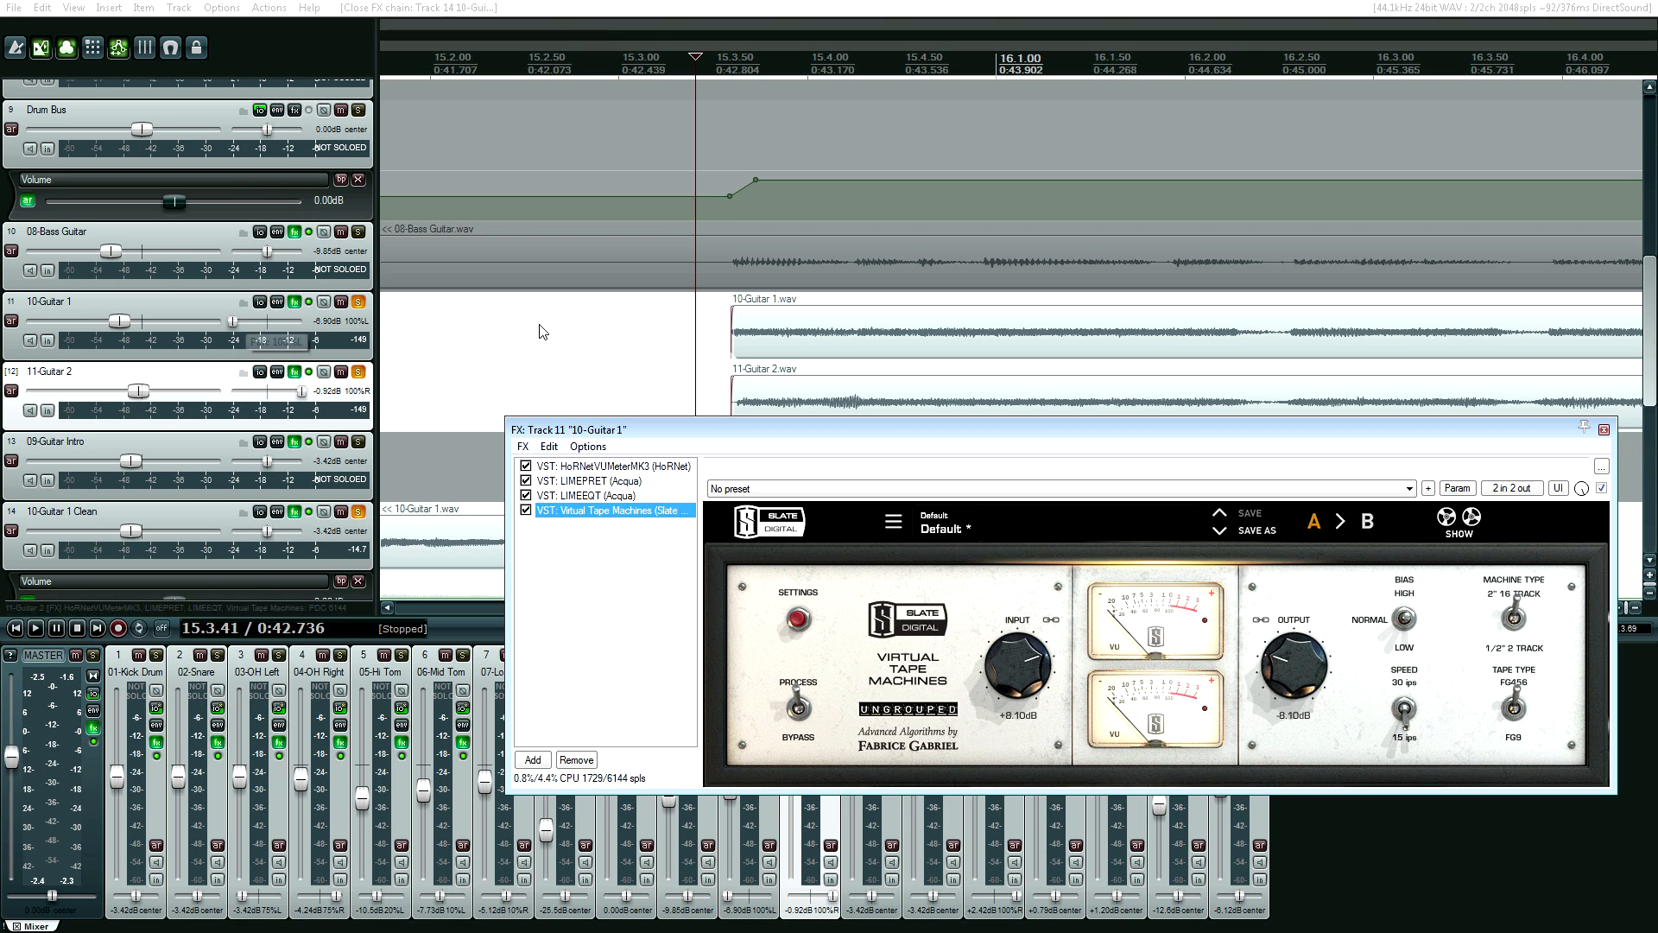
{"action": "left_click", "coordinate": [359, 371]}
{"action": "double_click", "coordinate": [233, 321]}
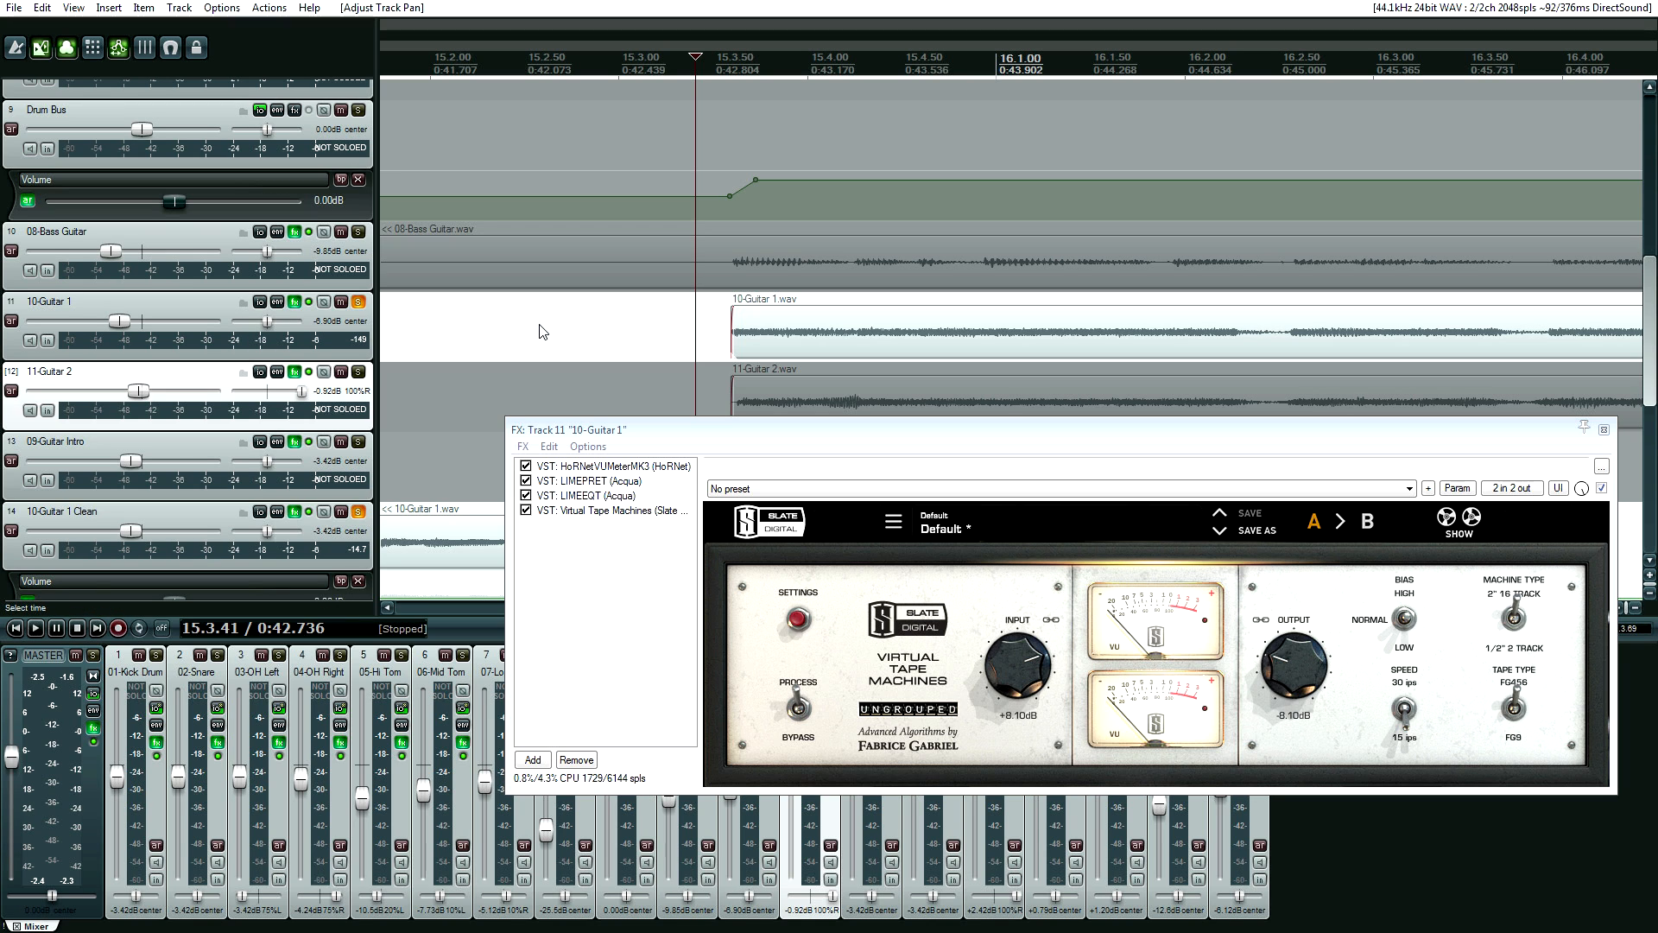
Bypass LIMEPRET, LIMEEQT and Virtual Tape Machines on 10-Guitar 1 and audition the unprocessed track.
{"action": "left_click", "coordinate": [527, 481]}
{"action": "left_click", "coordinate": [526, 496]}
{"action": "left_click", "coordinate": [526, 511]}
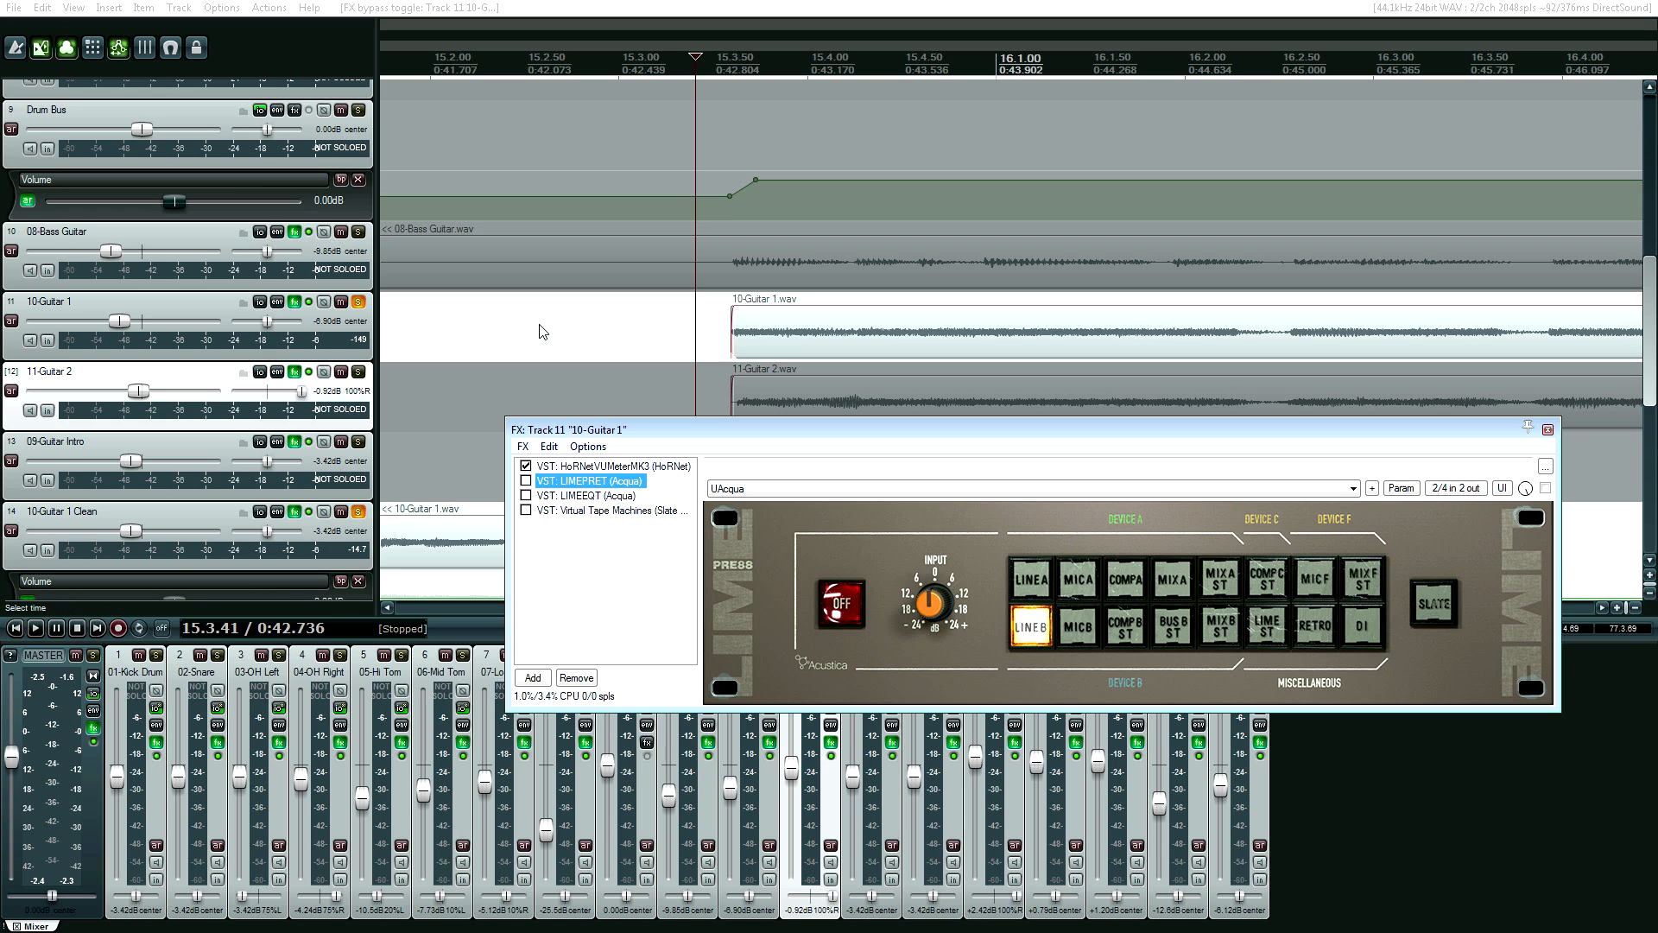
{"action": "left_click", "coordinate": [612, 510]}
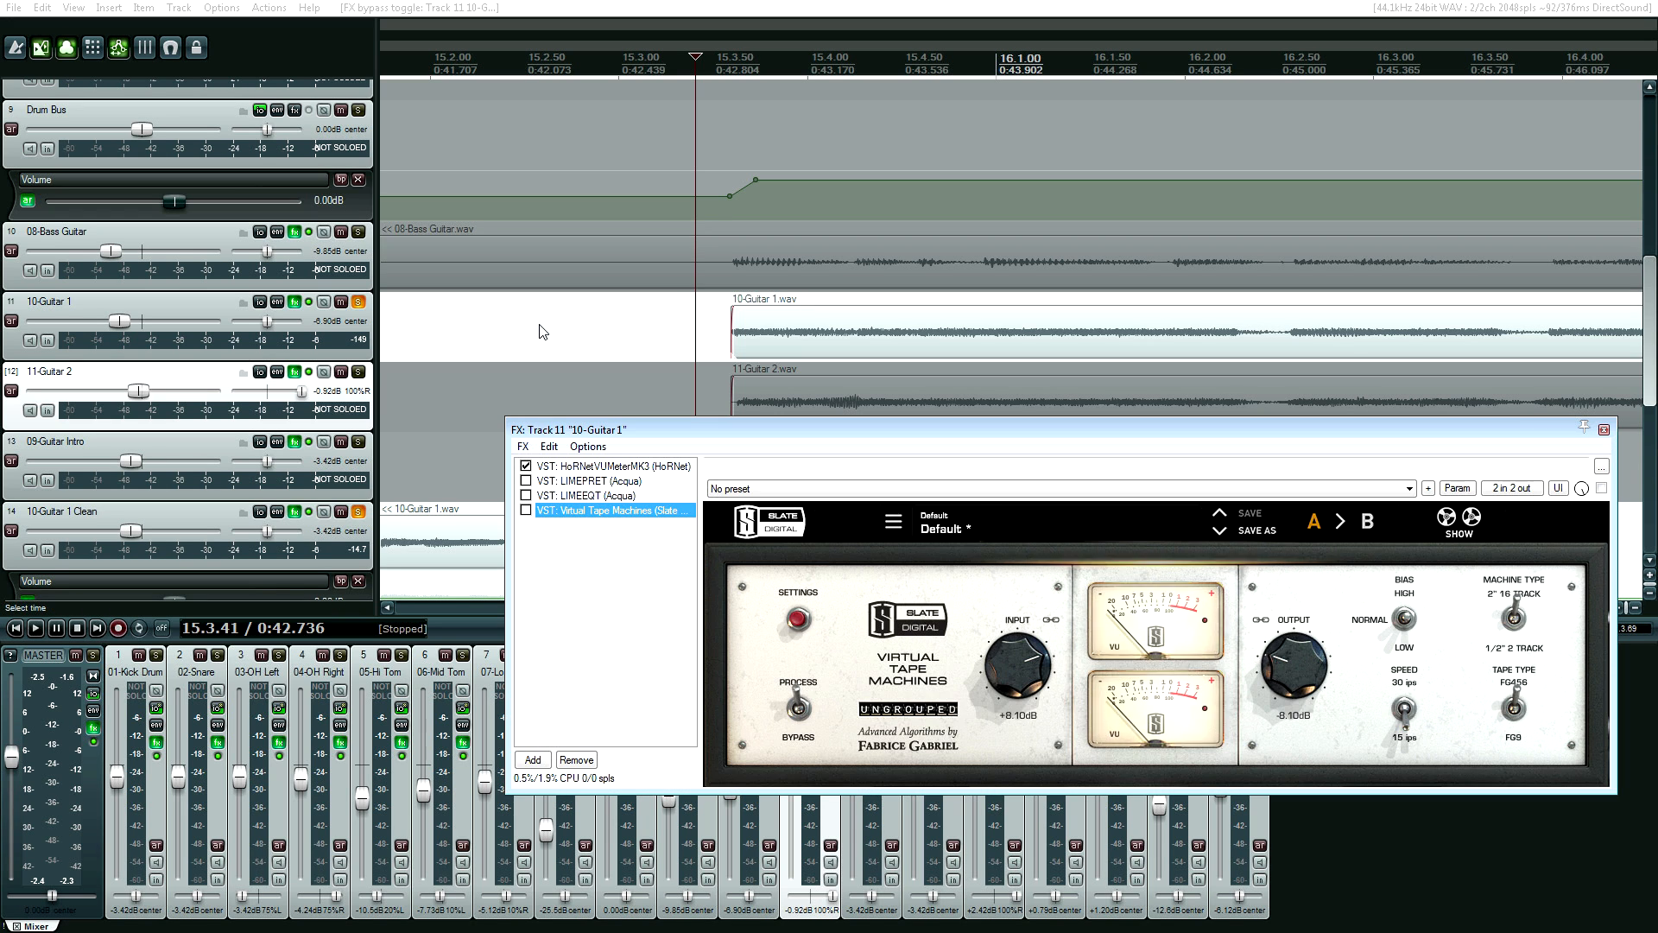
{"action": "left_click", "coordinate": [590, 481]}
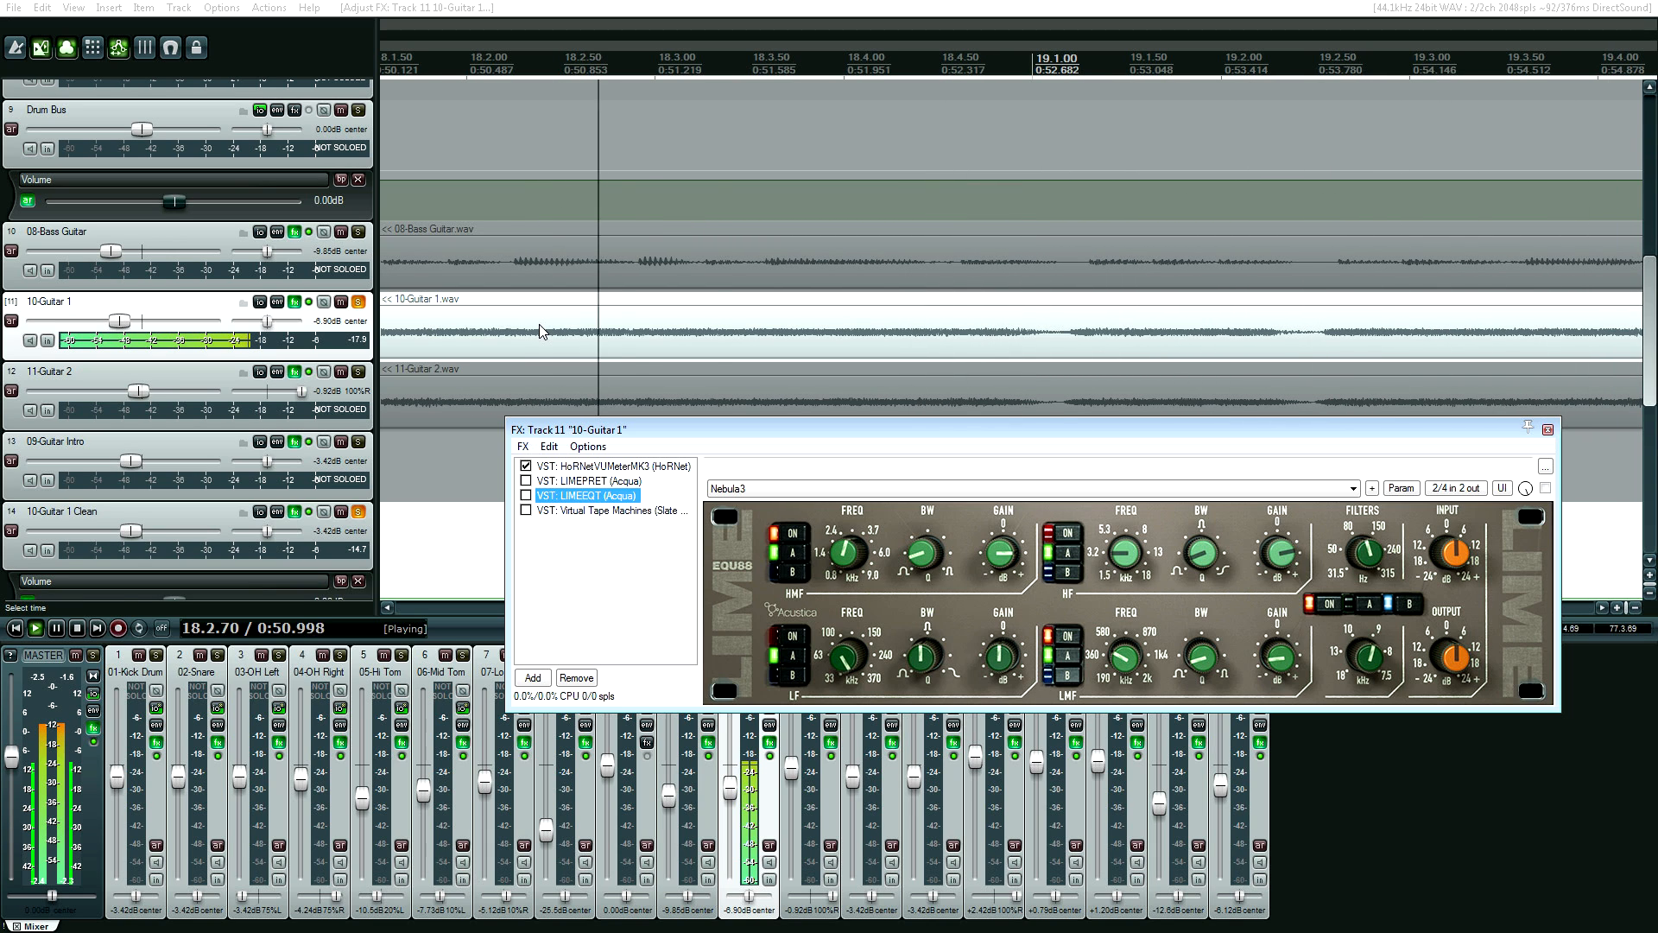
{"action": "key", "text": "space"}
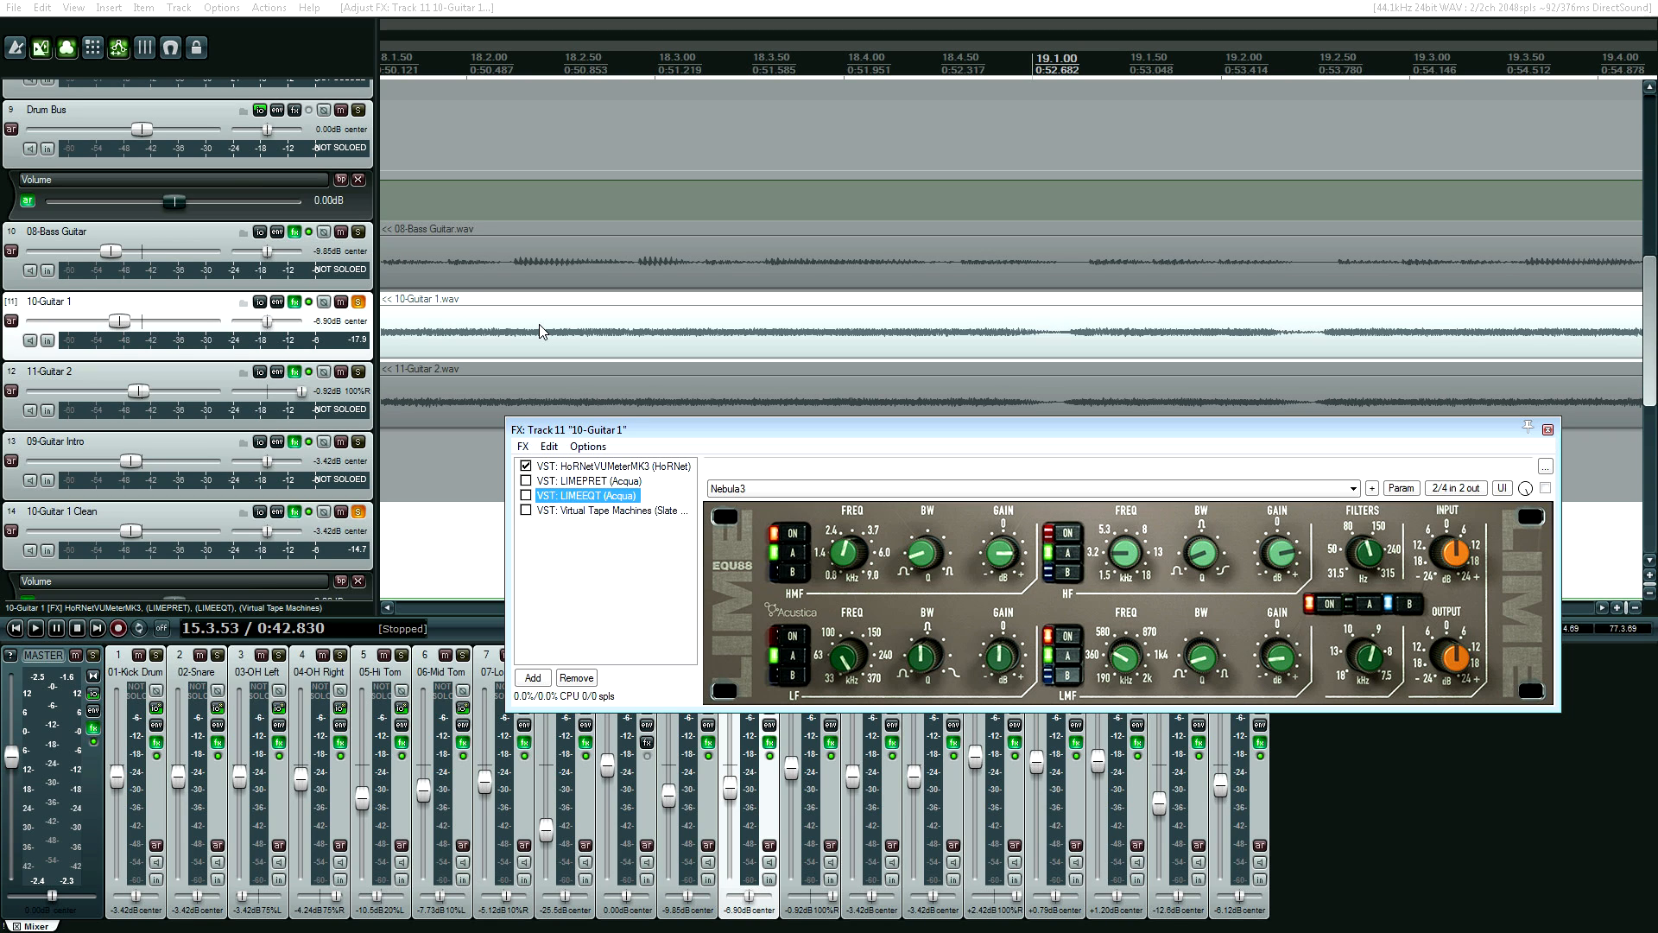
Enable LIMEPRET and LIMEEQT on 10-Guitar 1 and audition it from 15.3.44 with Virtual Tape Machines bypassed.
{"action": "key", "text": "space"}
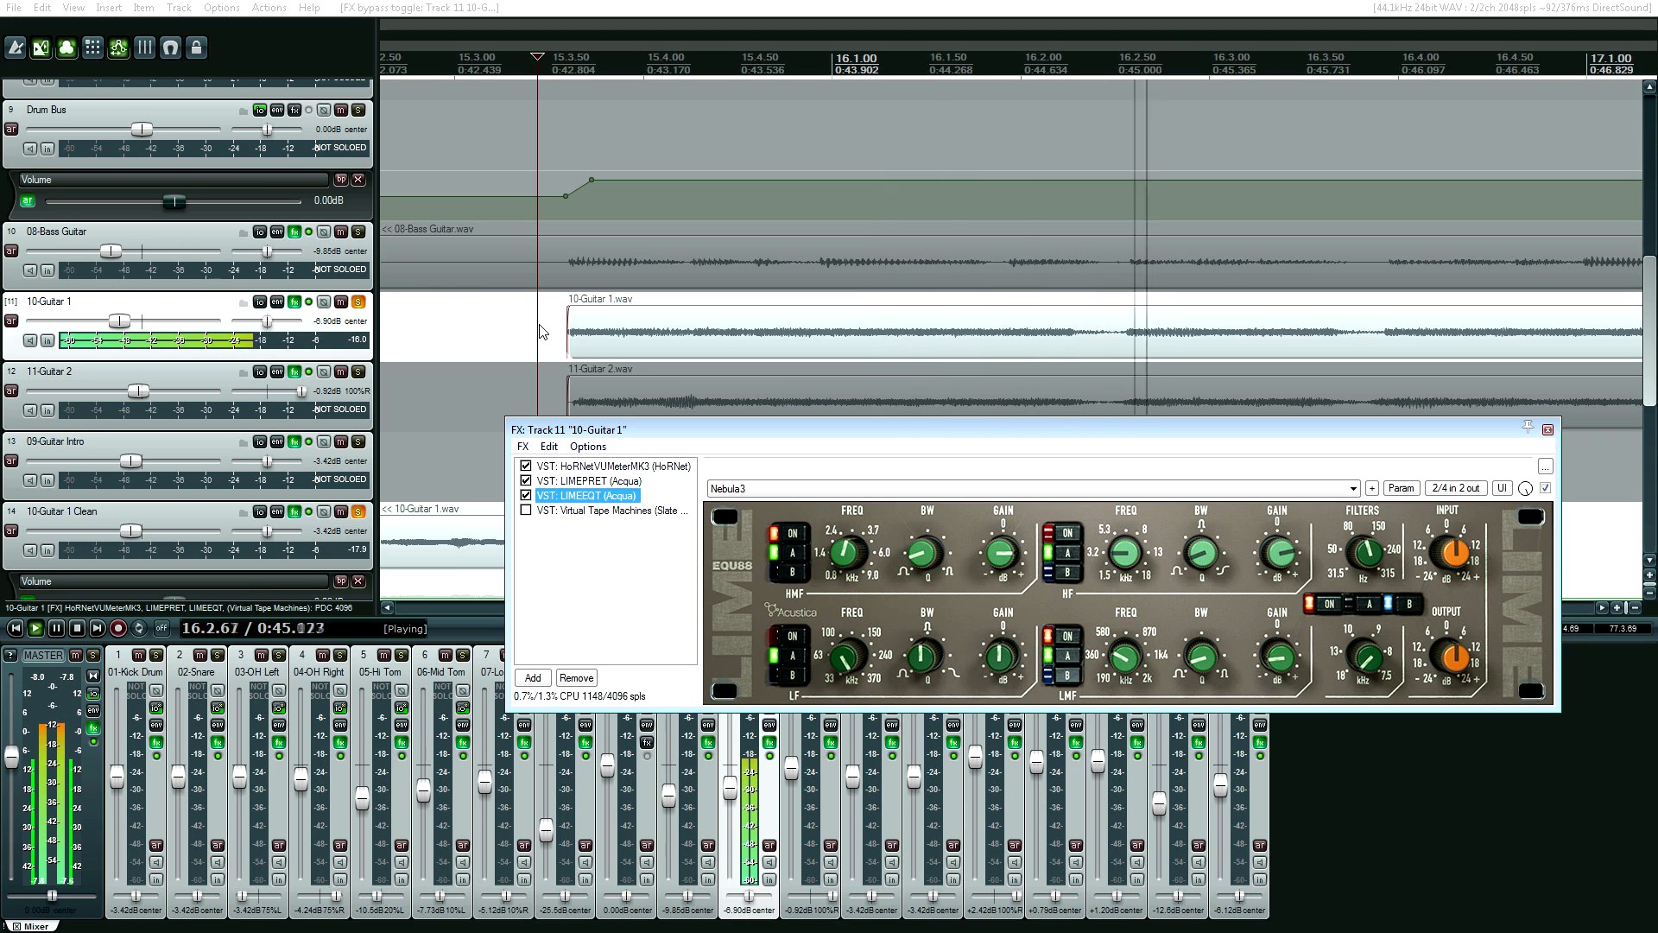
{"action": "key", "text": "space"}
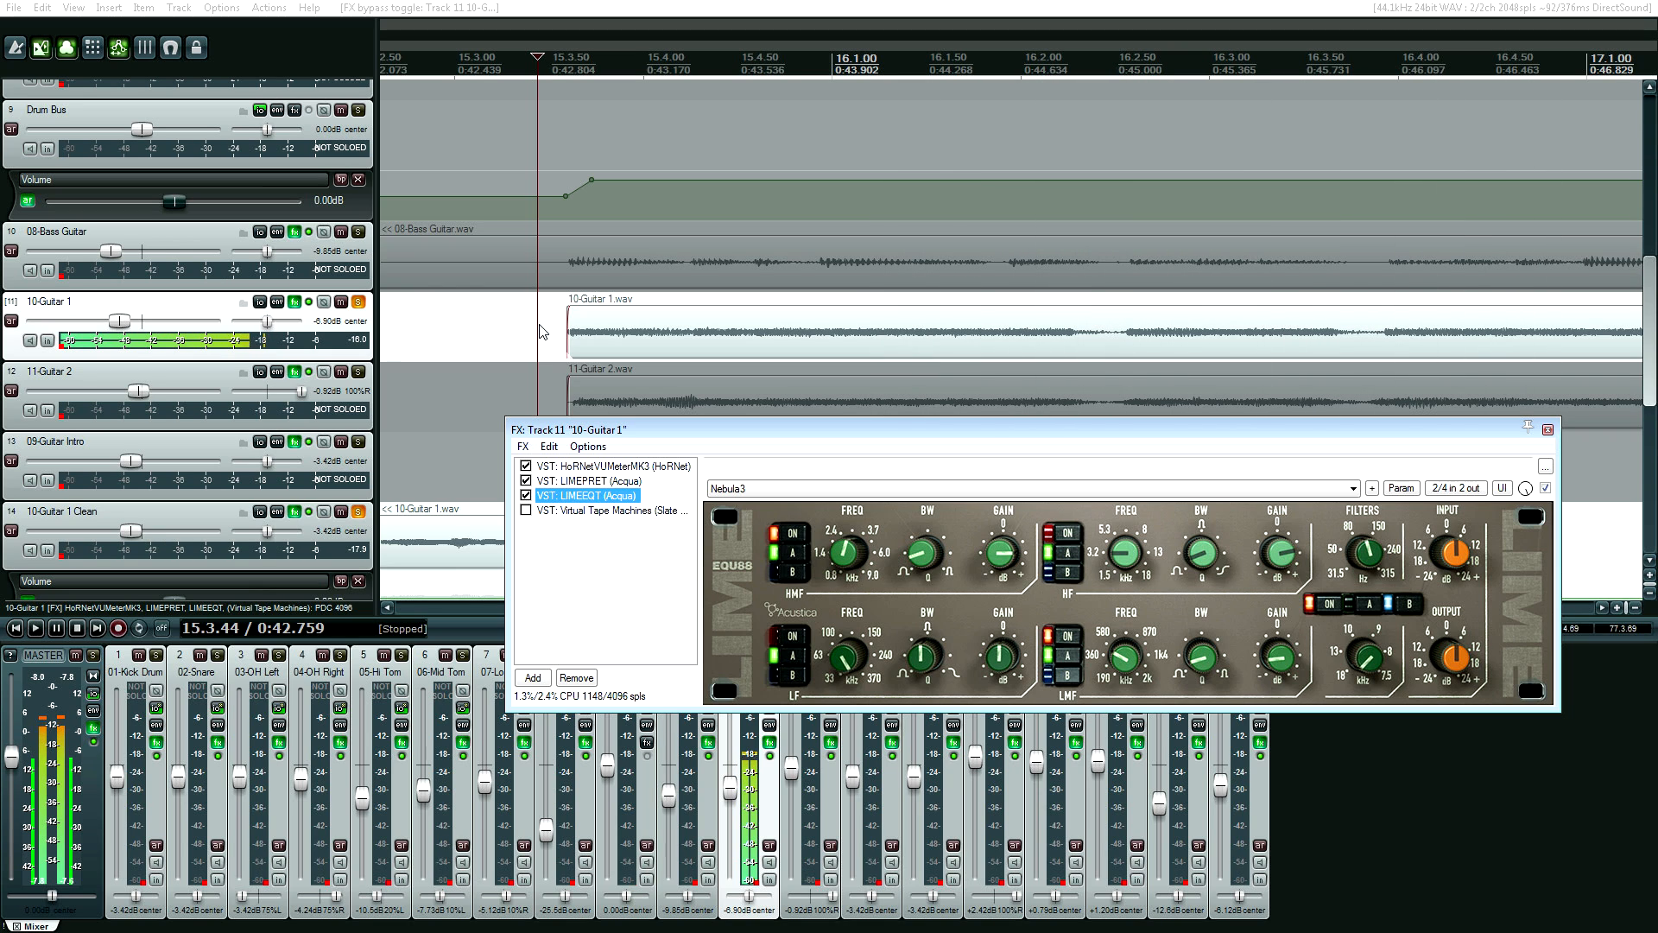
{"action": "key", "text": "space"}
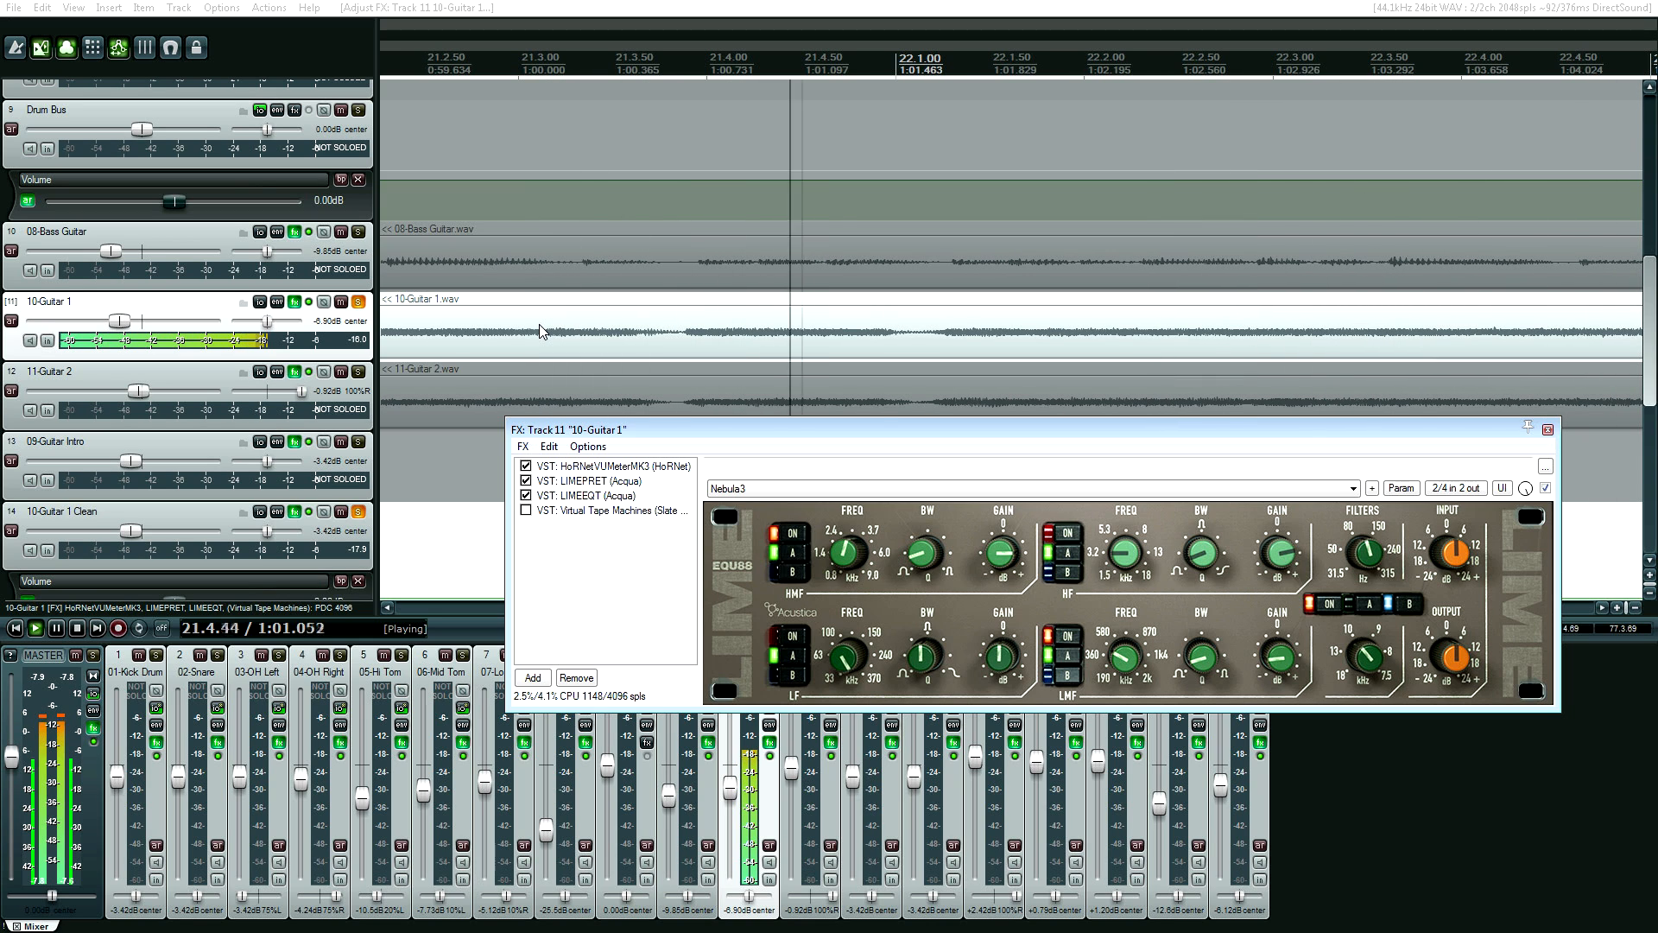
{"action": "key", "text": "space"}
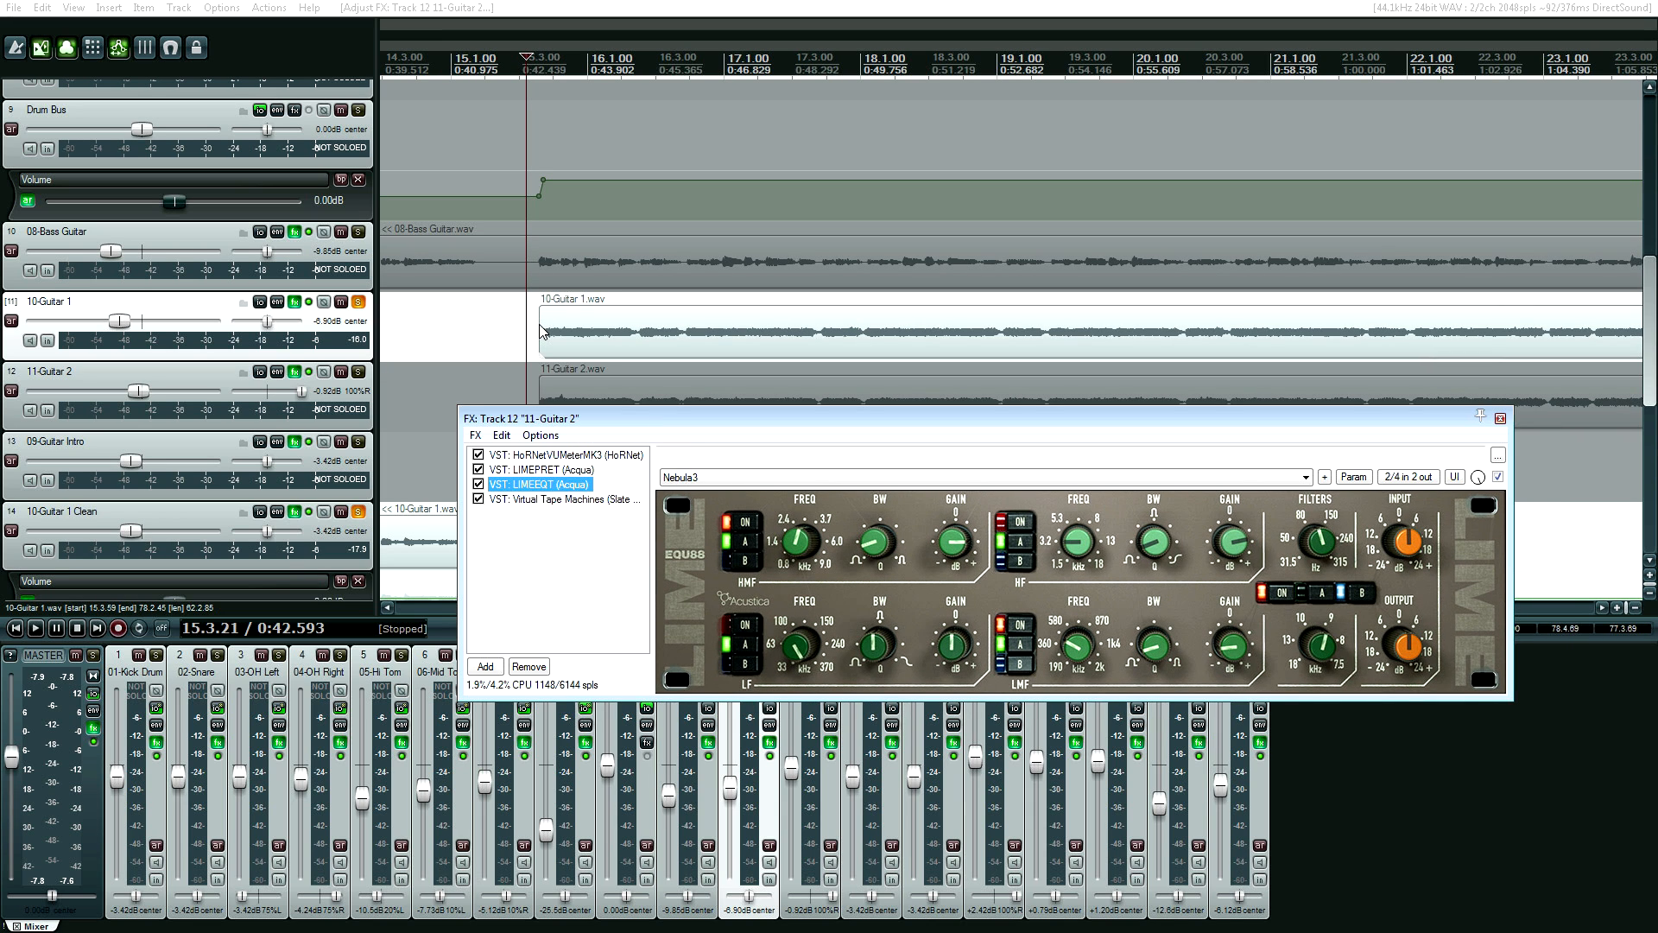
Audition 10-Guitar 1 and 11-Guitar 2 together from 15.3.21 with LIMEPRET and LIMEEQT bypassed.
{"action": "key", "text": "Escape"}
{"action": "key", "text": "f"}
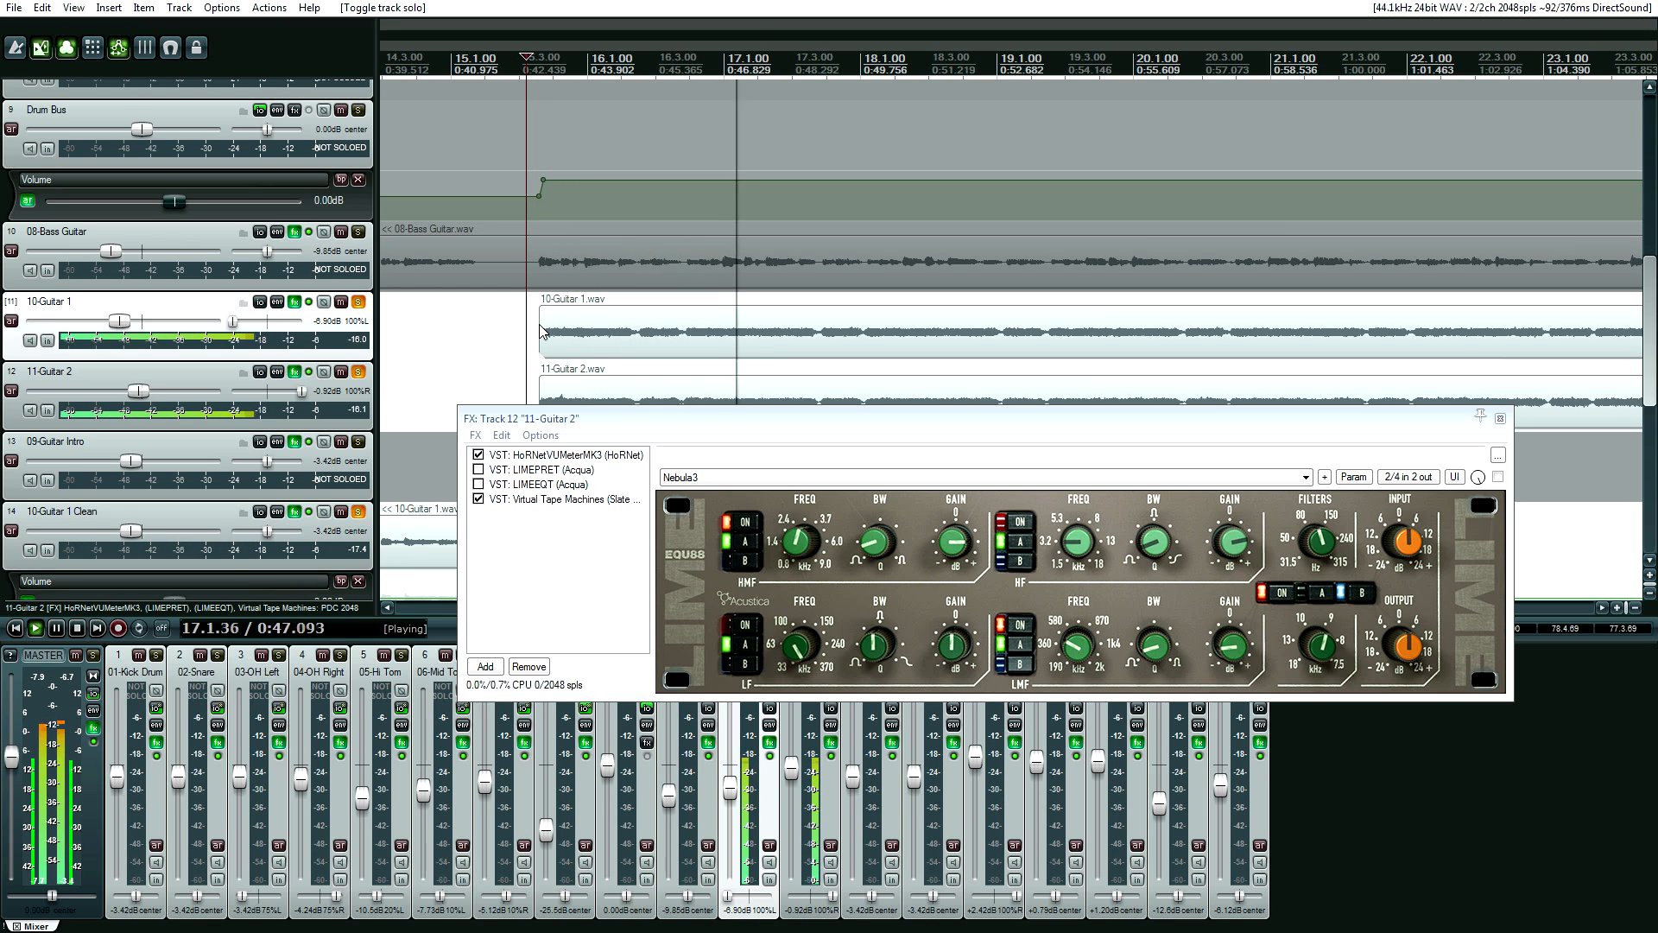
{"action": "key", "text": "space"}
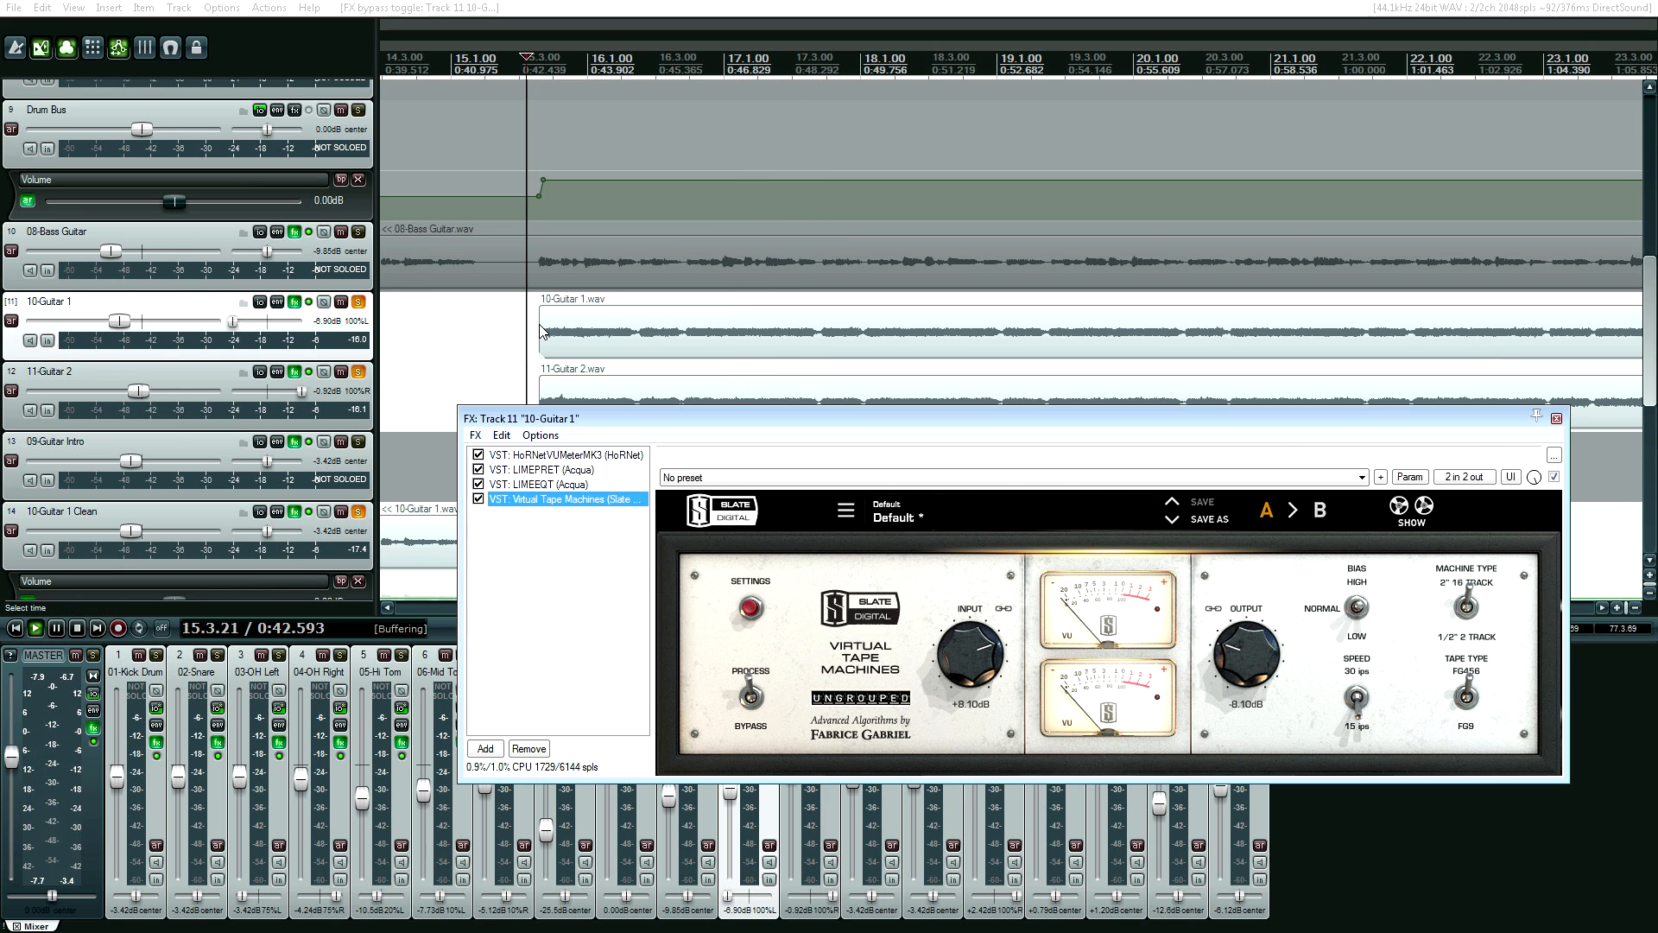
Audition both guitars again from 15.3.21 with LIMEPRET, LIMEEQT and Virtual Tape Machines active.
{"action": "key", "text": "space"}
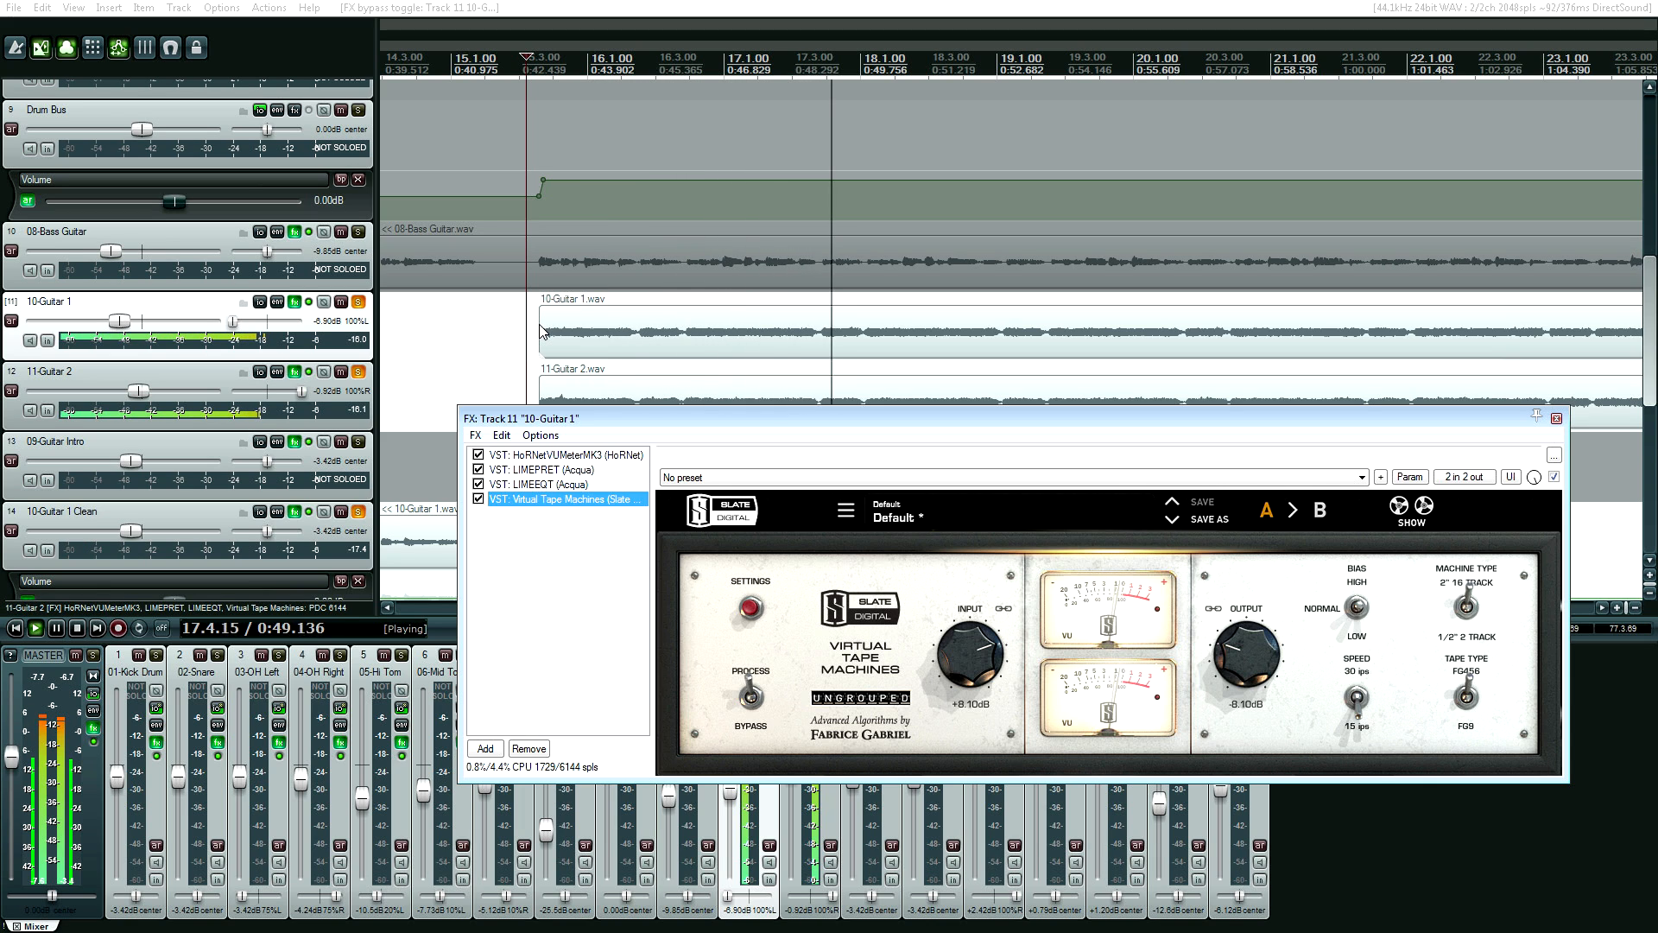
{"action": "key", "text": "space"}
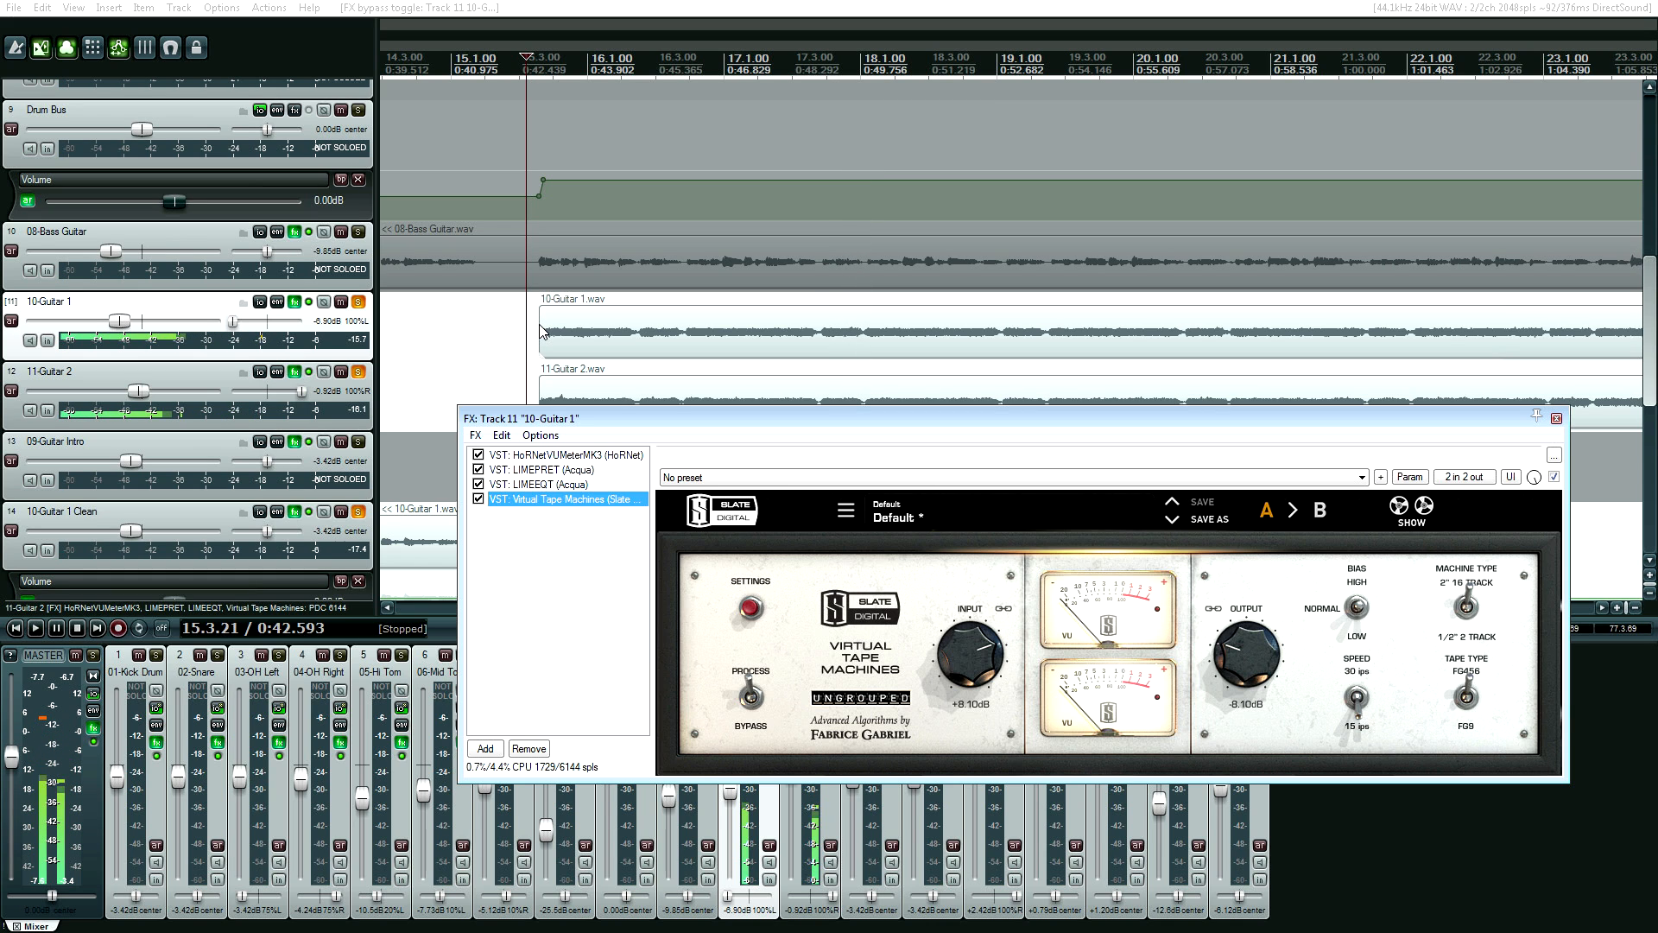
Close the guitar effects chain, clear the guitar solos and leave only 13-Lead Vocal soloed and selected.
{"action": "key", "text": "Escape"}
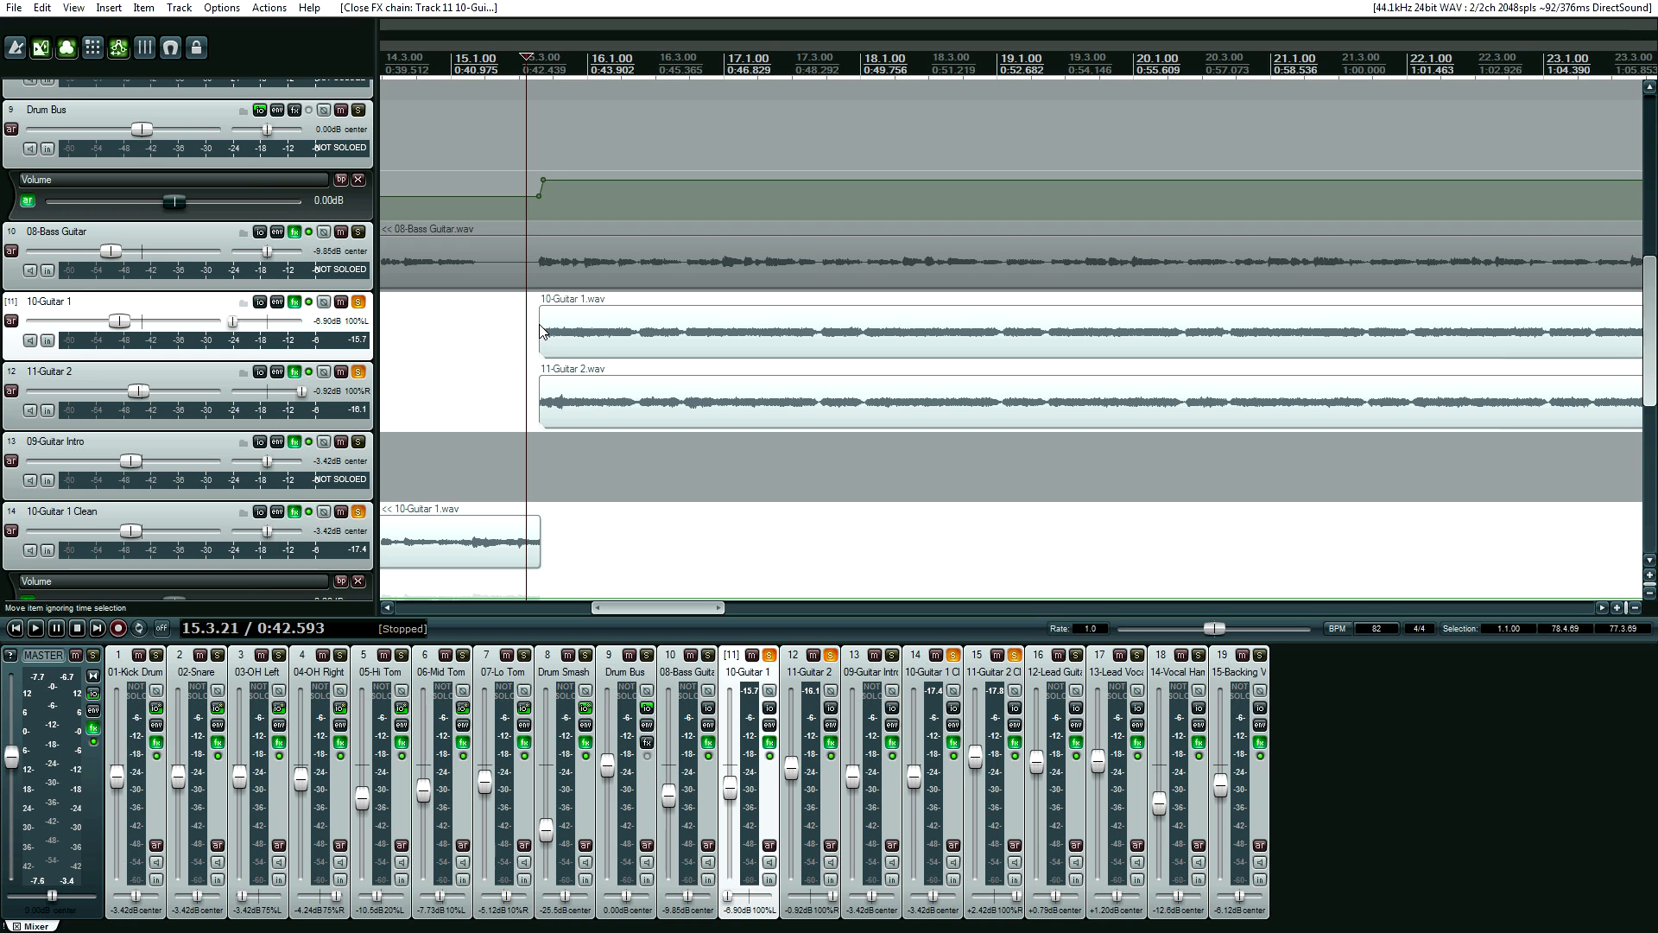
{"action": "scroll", "coordinate": [539, 330], "scroll_direction": "down", "scroll_amount": 8}
{"action": "scroll", "coordinate": [539, 331], "scroll_direction": "left", "scroll_amount": 5}
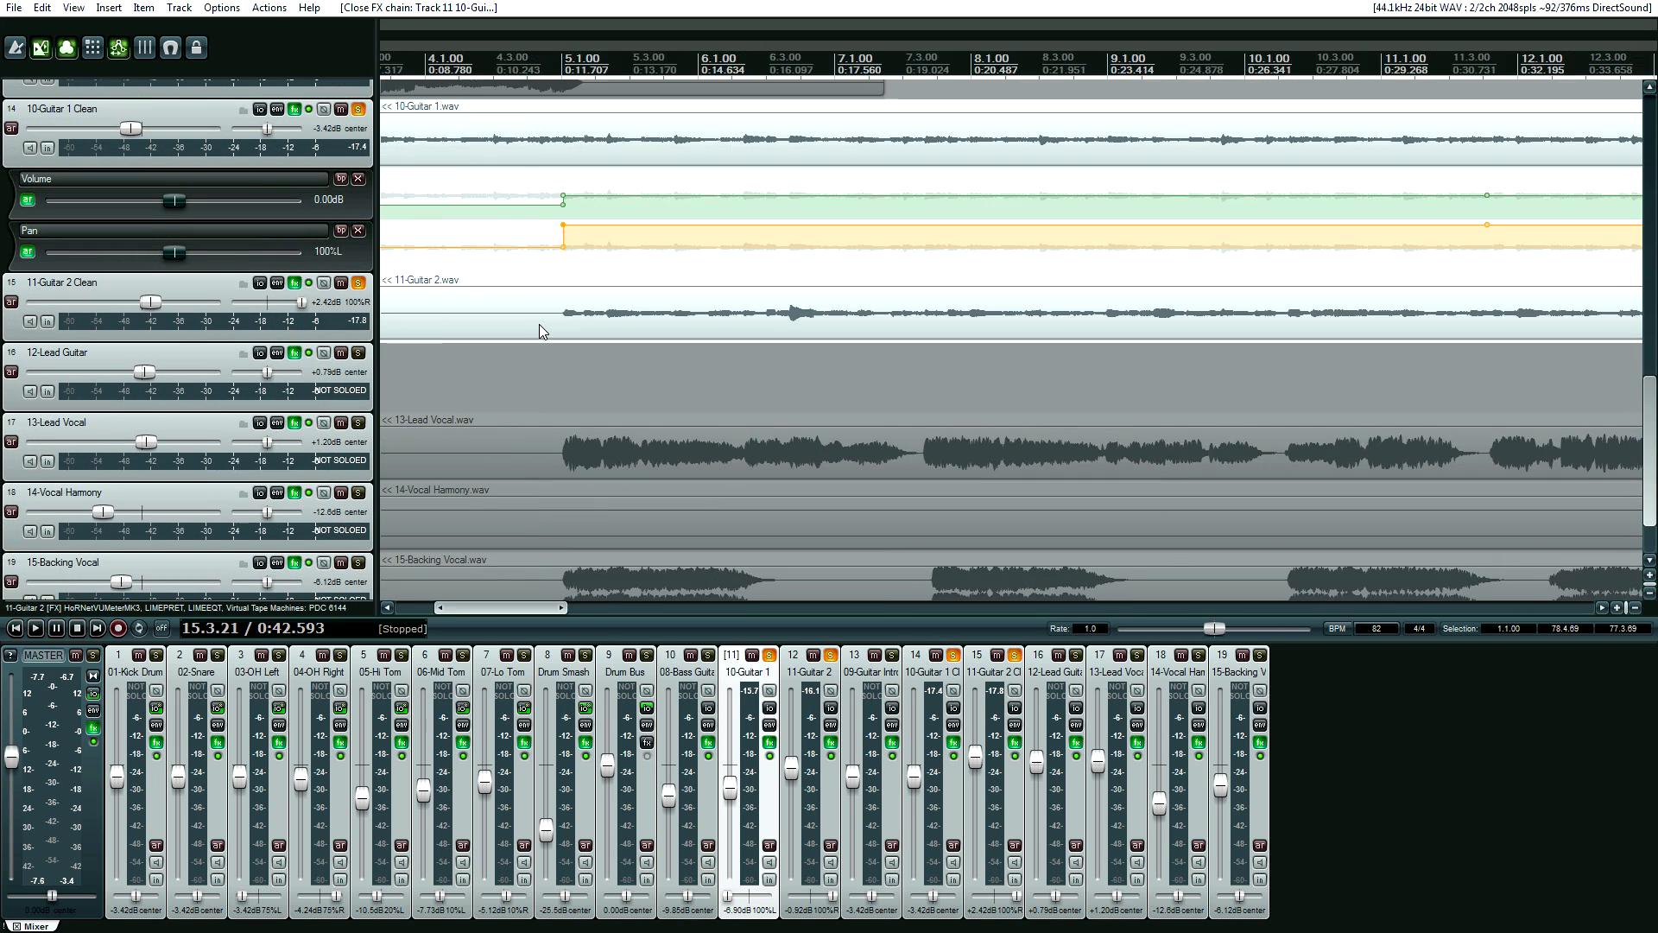
{"action": "scroll", "coordinate": [542, 331], "scroll_direction": "right", "scroll_amount": 2}
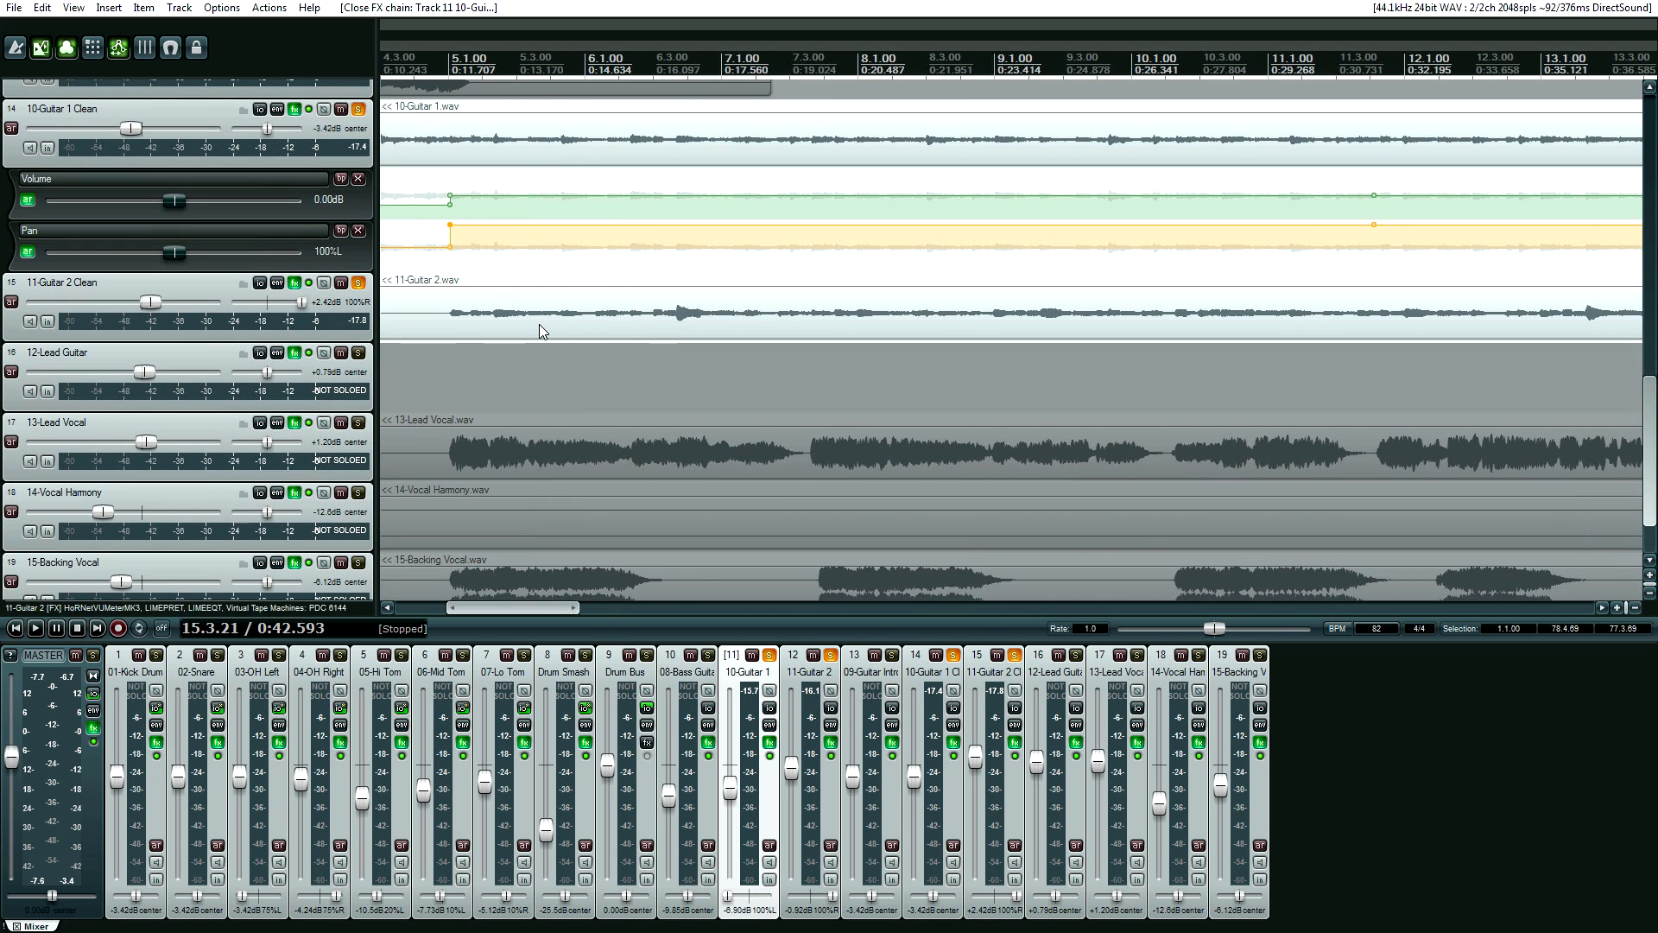
{"action": "left_click", "coordinate": [359, 423]}
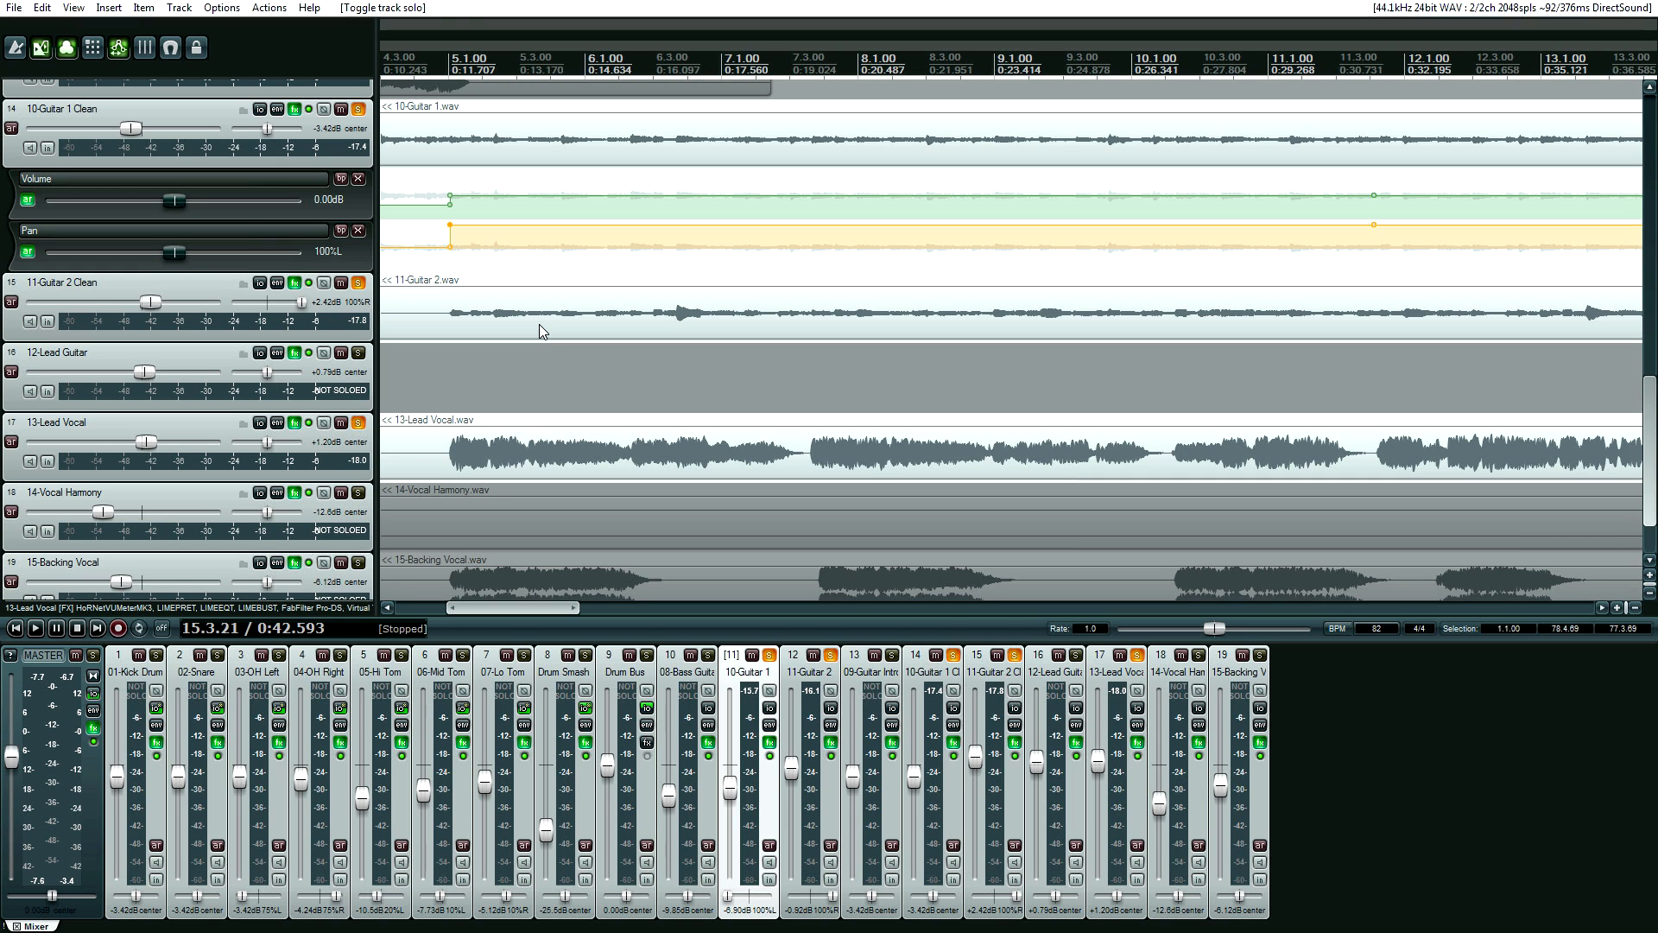
{"action": "scroll", "coordinate": [540, 331], "scroll_direction": "up", "scroll_amount": 3}
{"action": "left_click", "coordinate": [156, 473], "text": "shift"}
{"action": "left_click", "coordinate": [358, 472]}
{"action": "left_click", "coordinate": [1116, 678]}
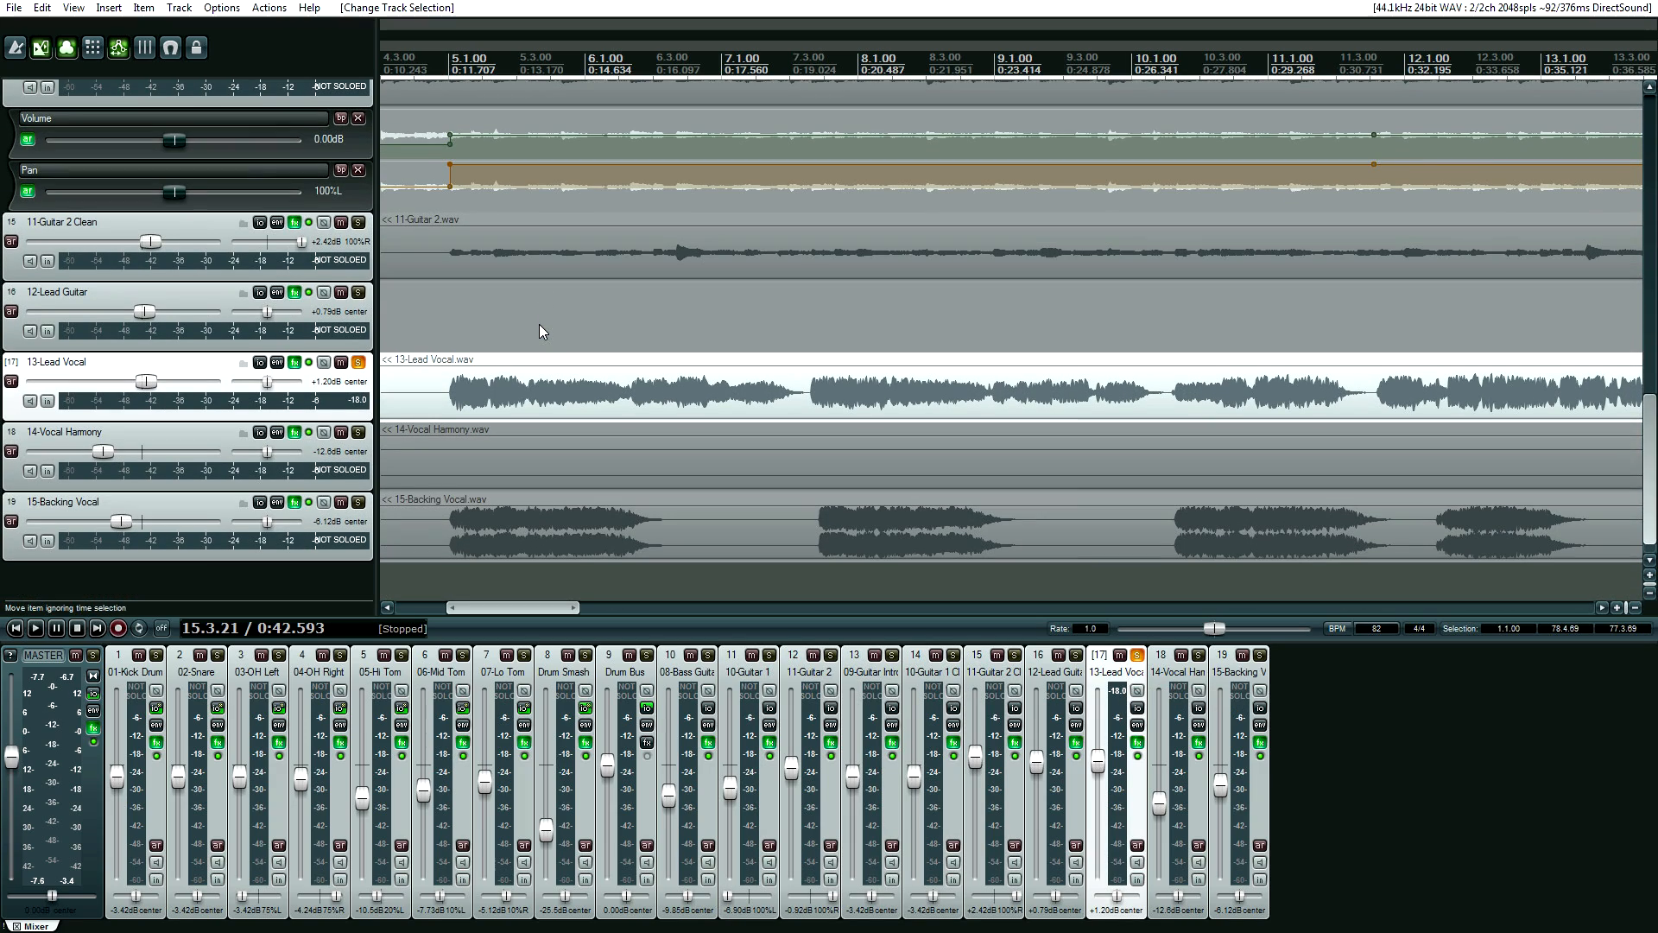
Open the 13-Lead Vocal effects chain and place the edit cursor at 4.4.63, just before the first vocal phrase.
{"action": "scroll", "coordinate": [540, 332], "scroll_direction": "left", "scroll_amount": 3}
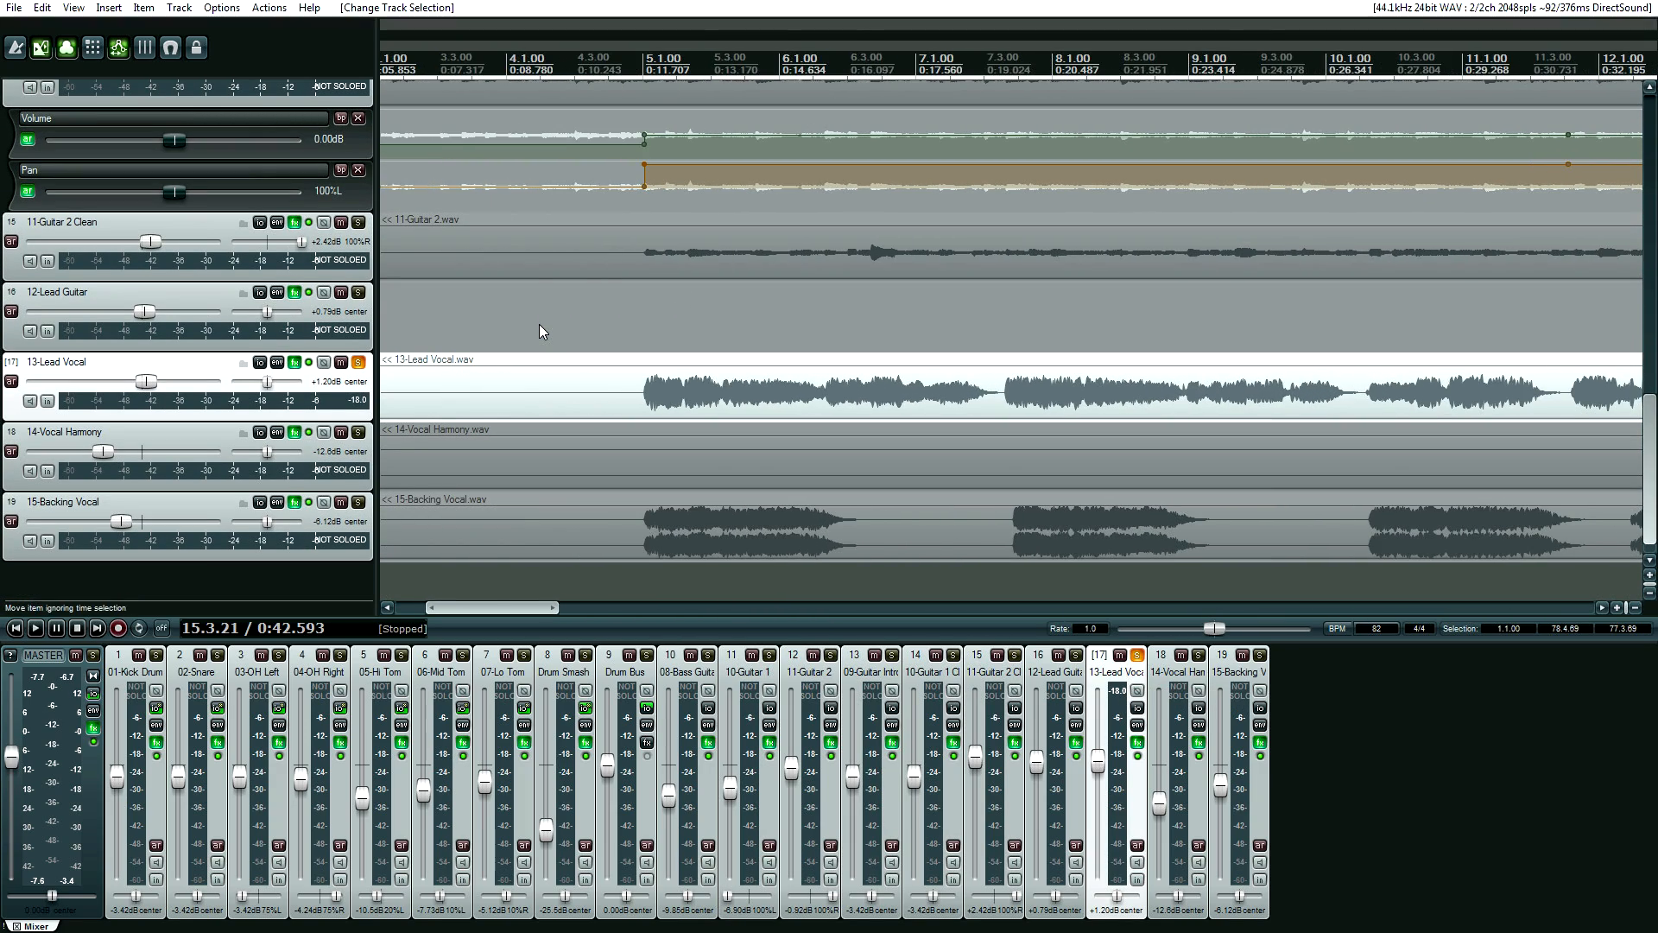
{"action": "left_click", "coordinate": [636, 388]}
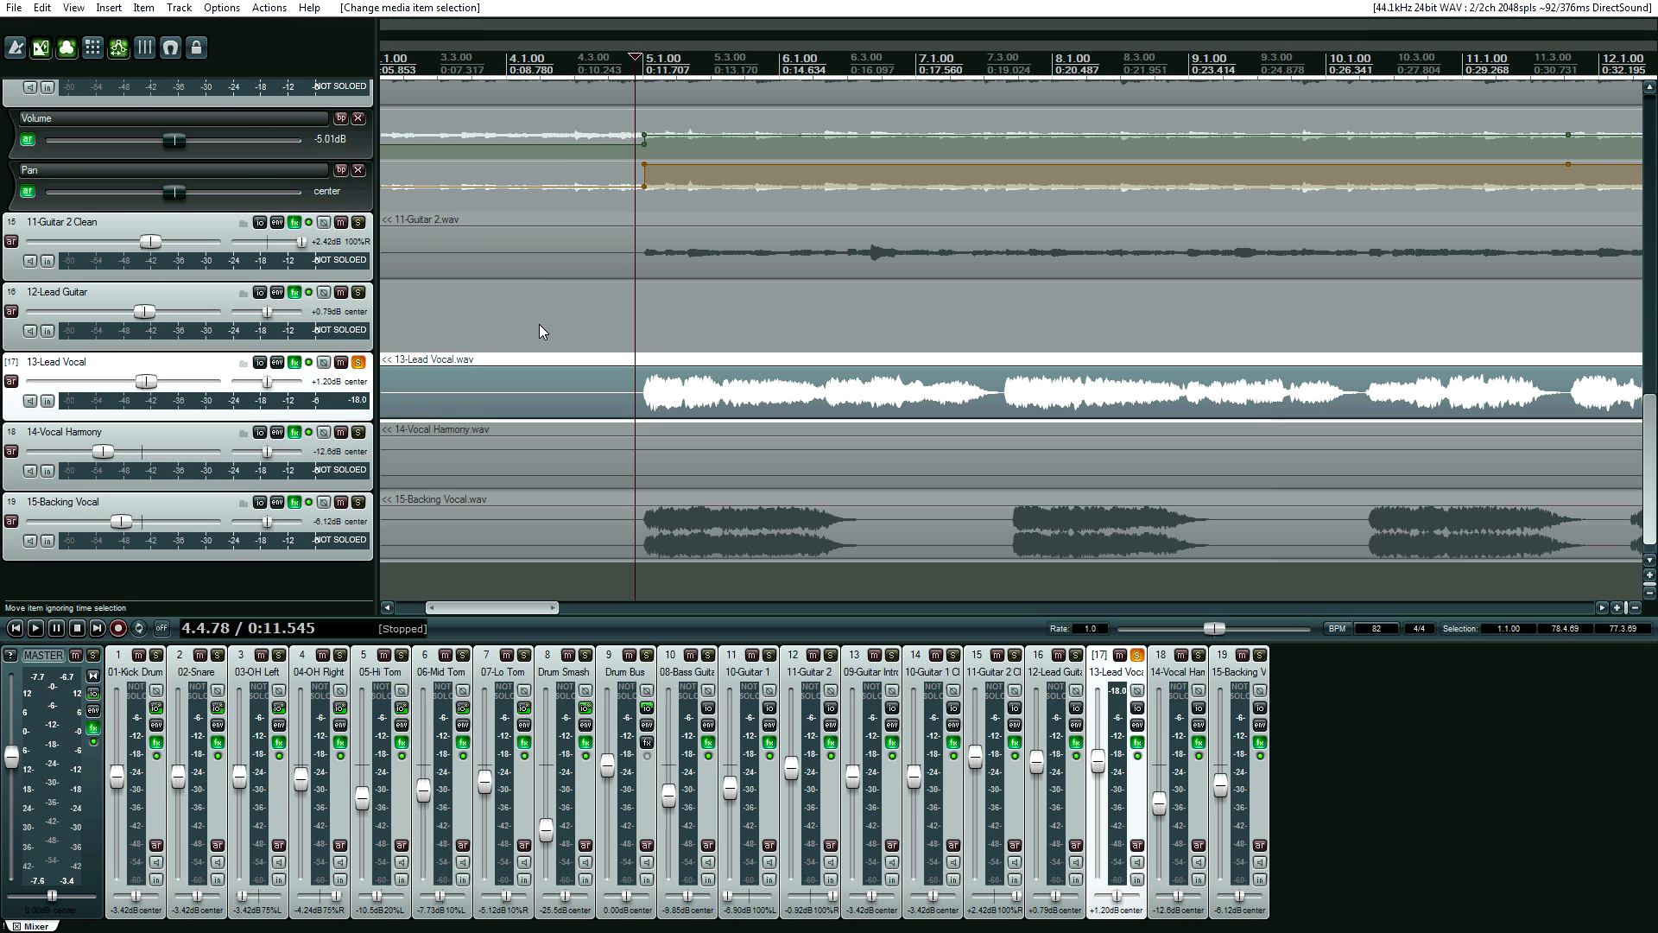
{"action": "left_click", "coordinate": [654, 382]}
{"action": "left_click", "coordinate": [632, 384]}
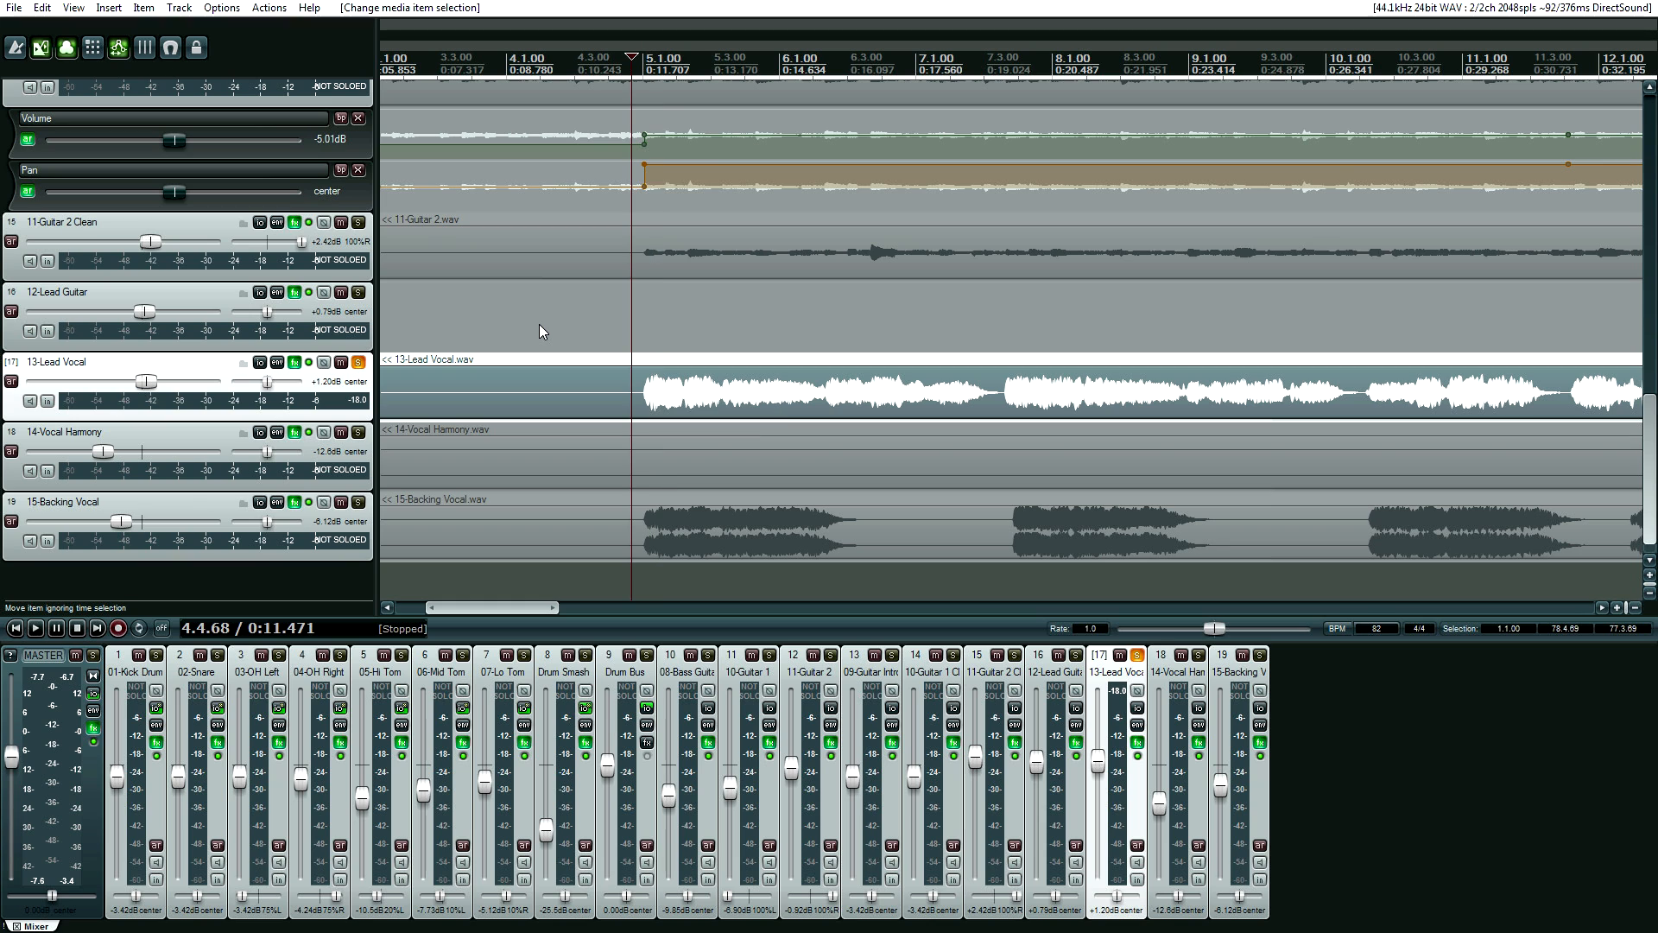
{"action": "key", "text": "f"}
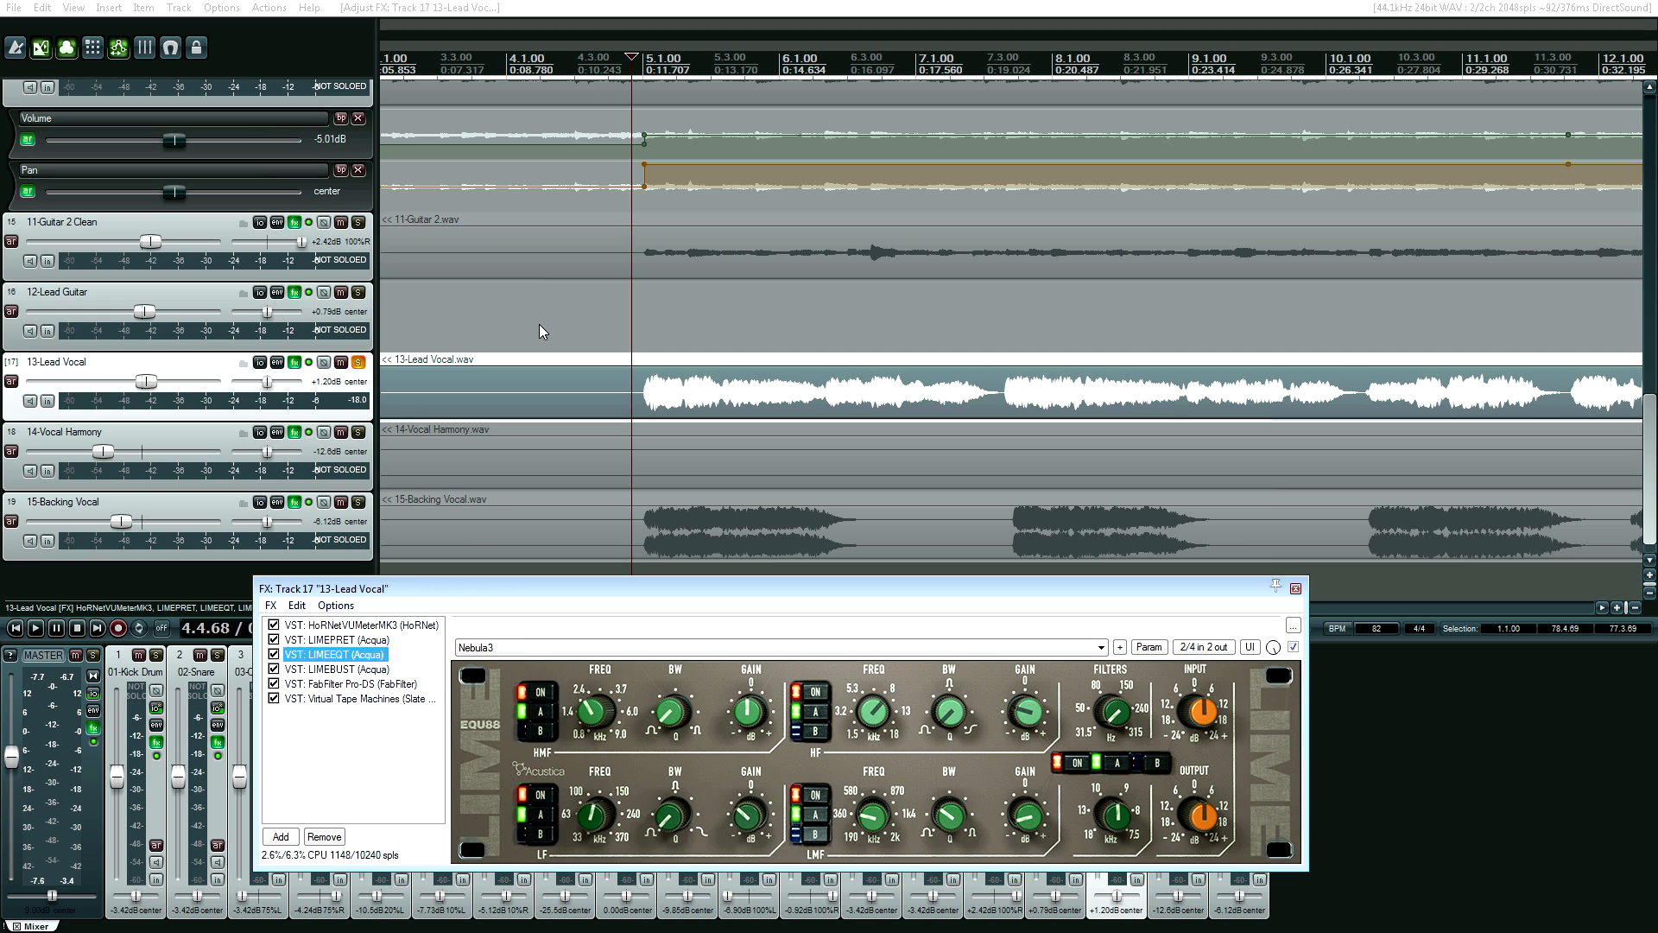
{"action": "left_click", "coordinate": [543, 331]}
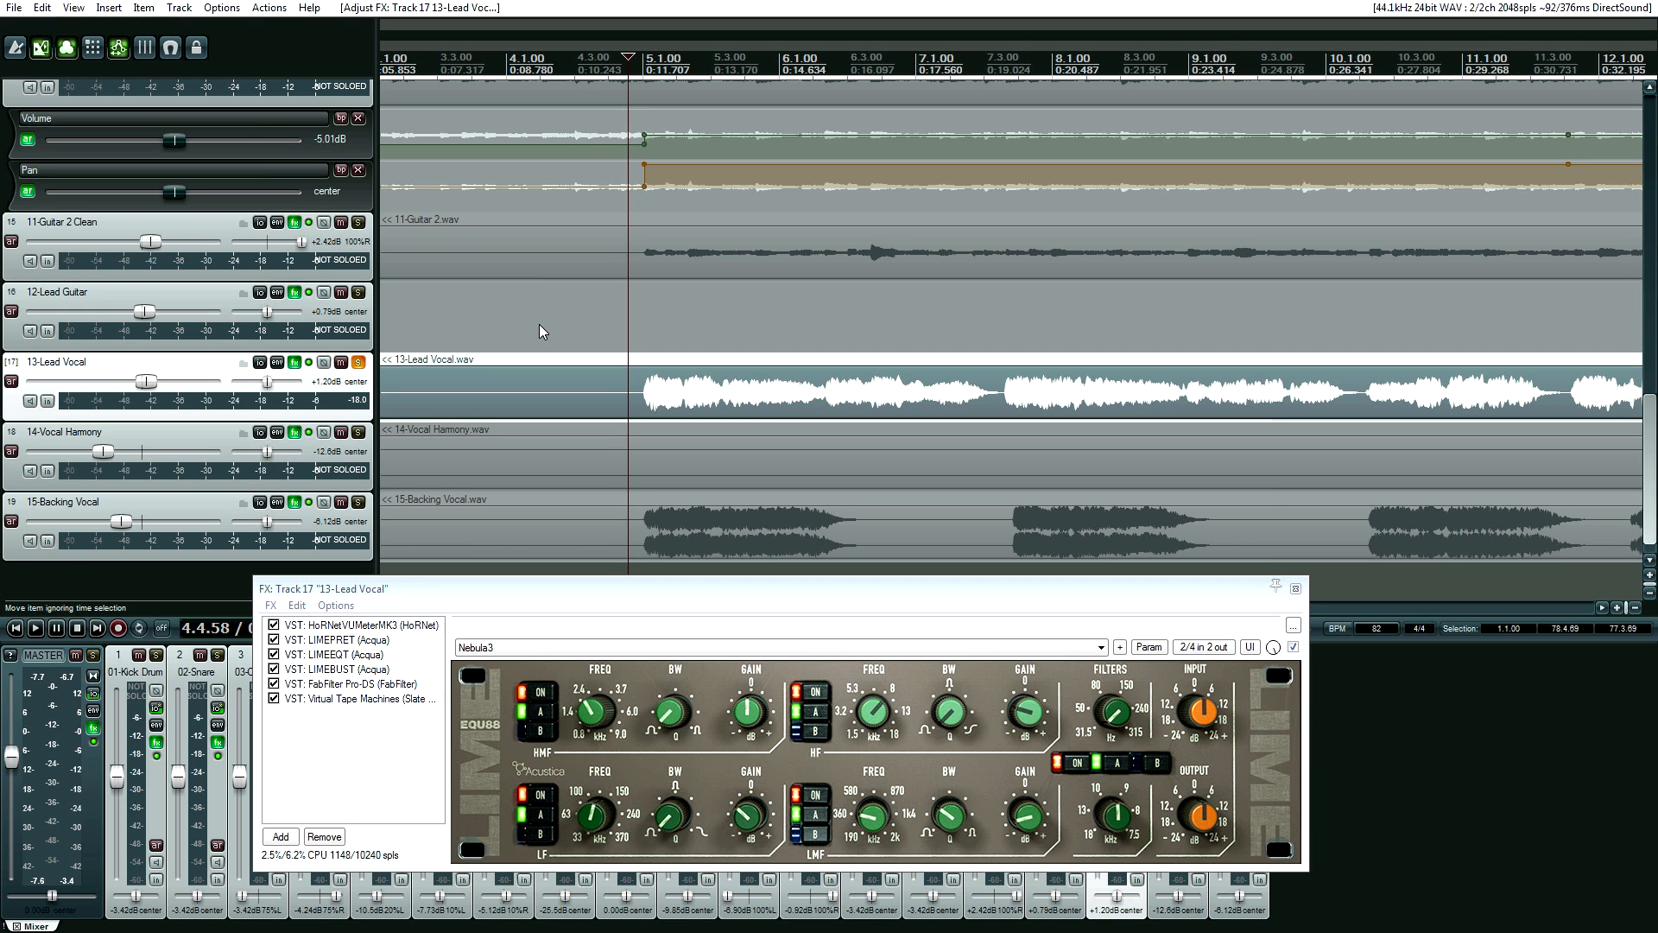
{"action": "left_click", "coordinate": [542, 330]}
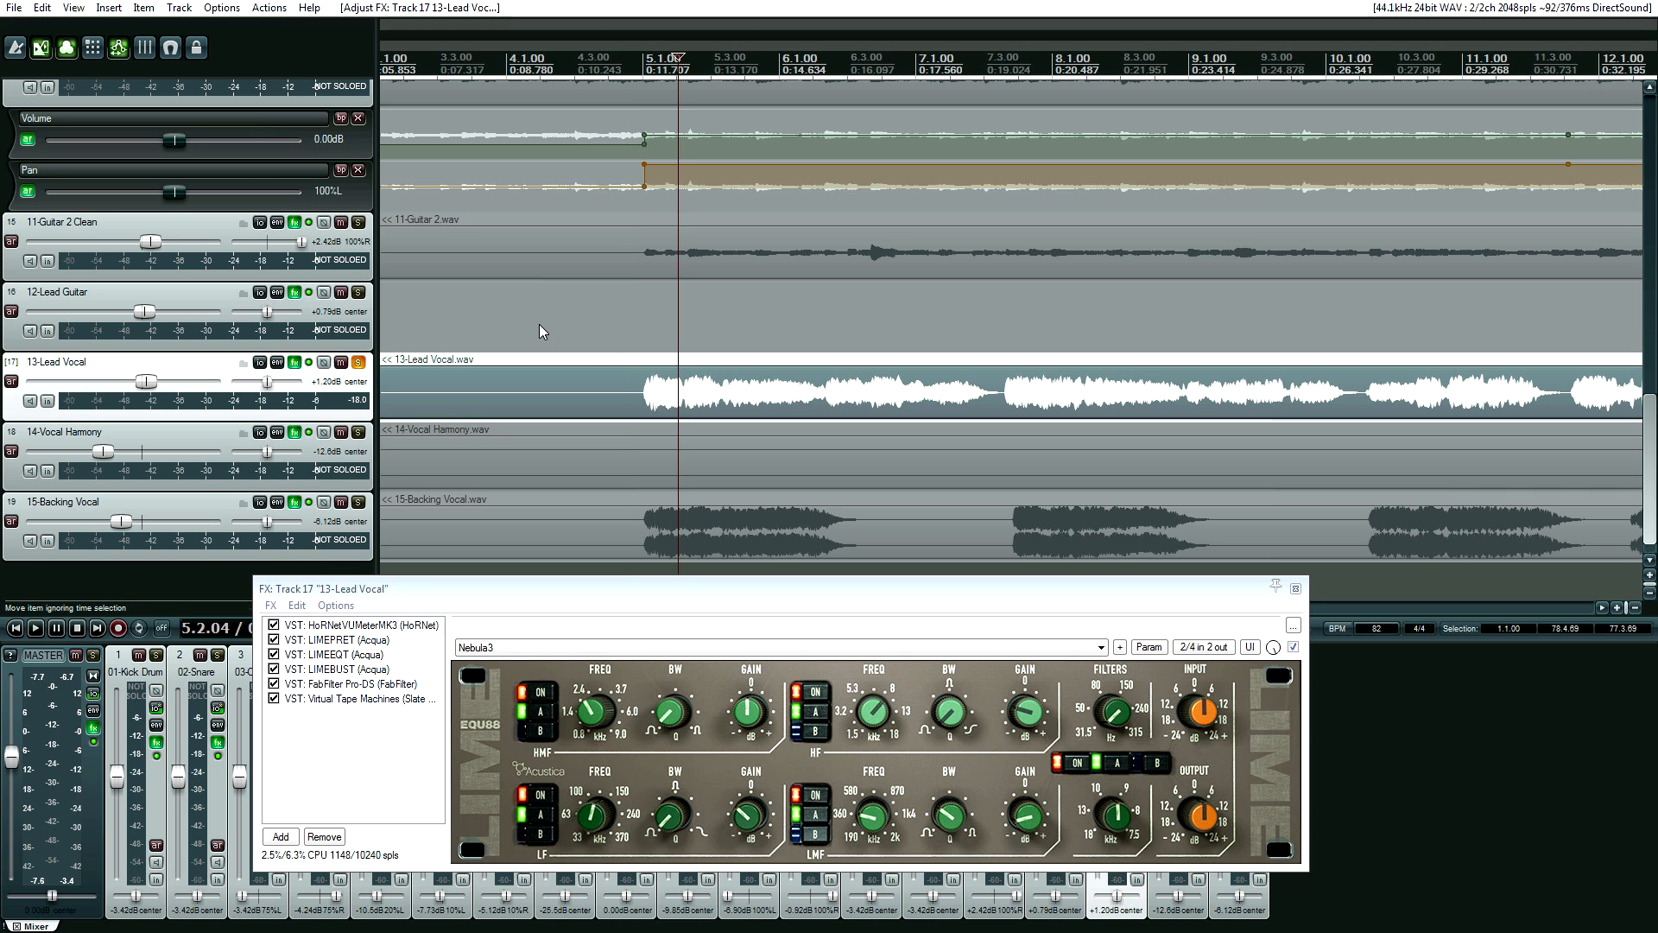
{"action": "left_click", "coordinate": [631, 381]}
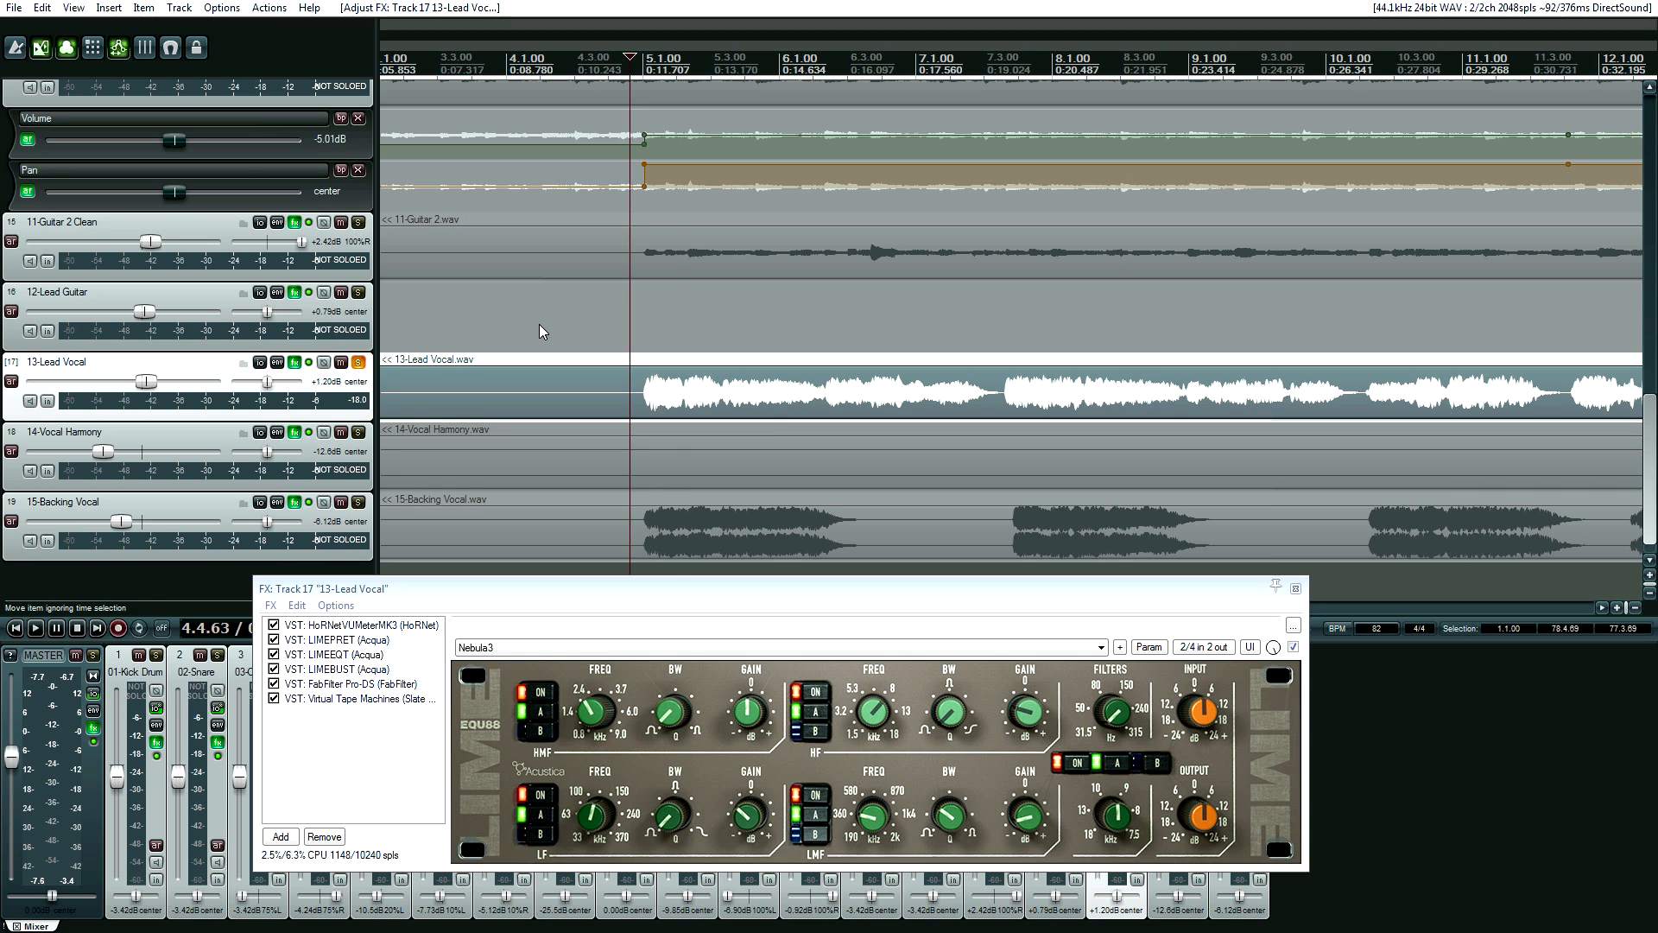
Bypass LIMEPRET, LIMEEQT and LIMEBUST on 13-Lead Vocal and audition the track from 4.4.63.
{"action": "left_click", "coordinate": [1293, 647]}
{"action": "left_click", "coordinate": [274, 639]}
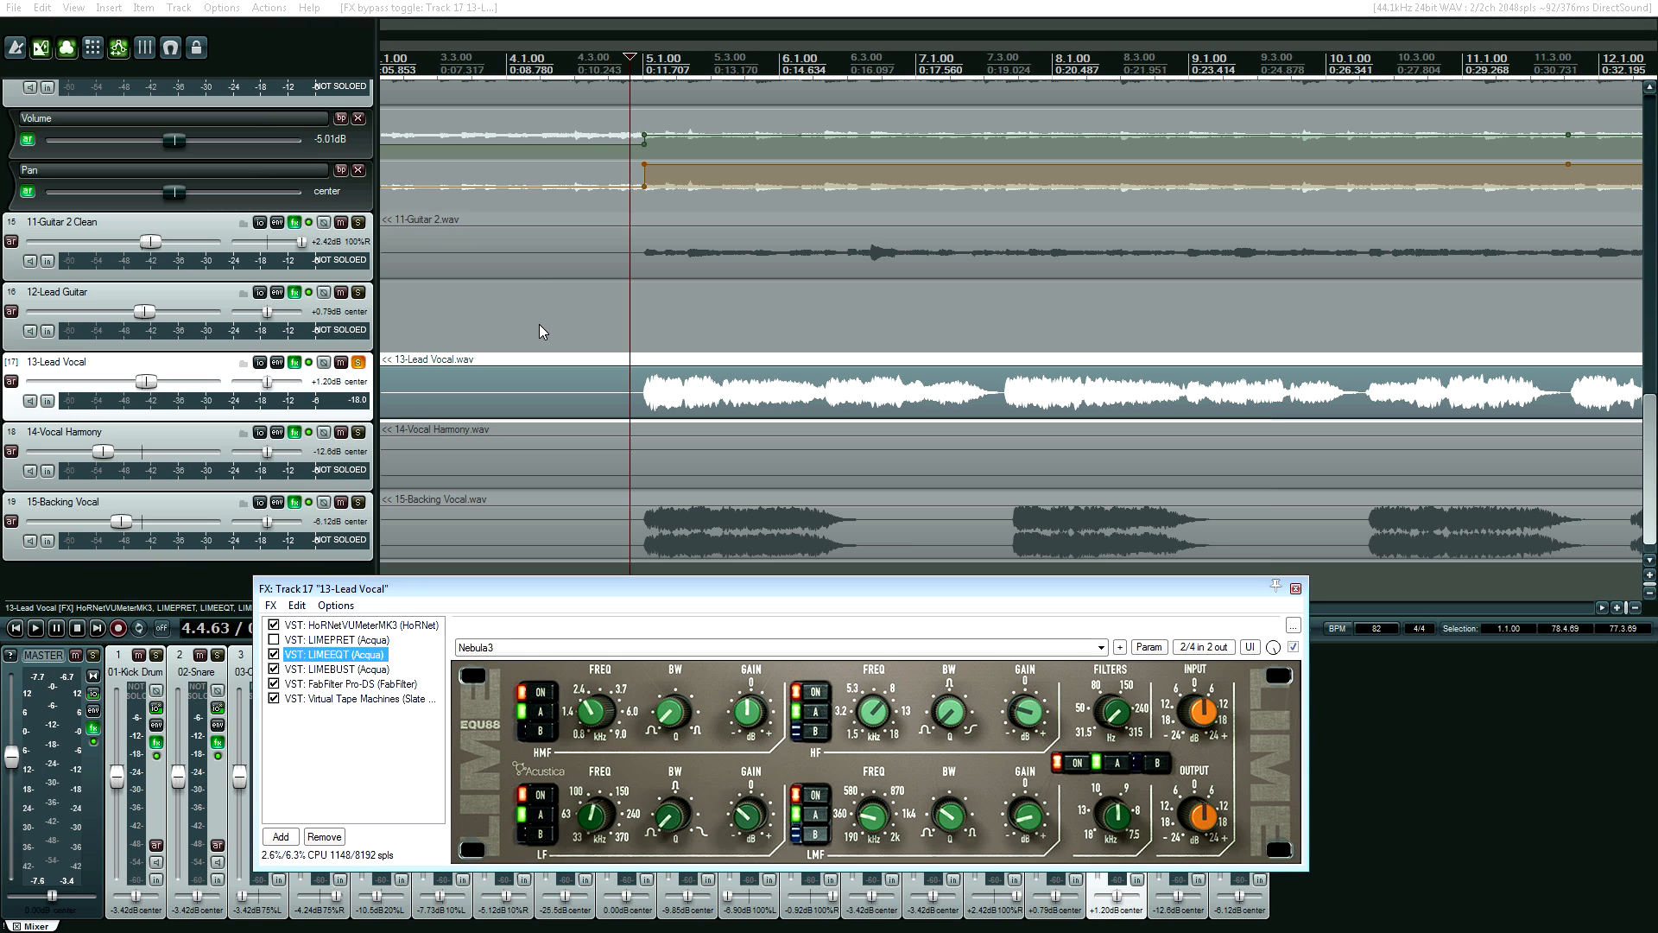
{"action": "left_click", "coordinate": [274, 654]}
{"action": "left_click", "coordinate": [274, 669]}
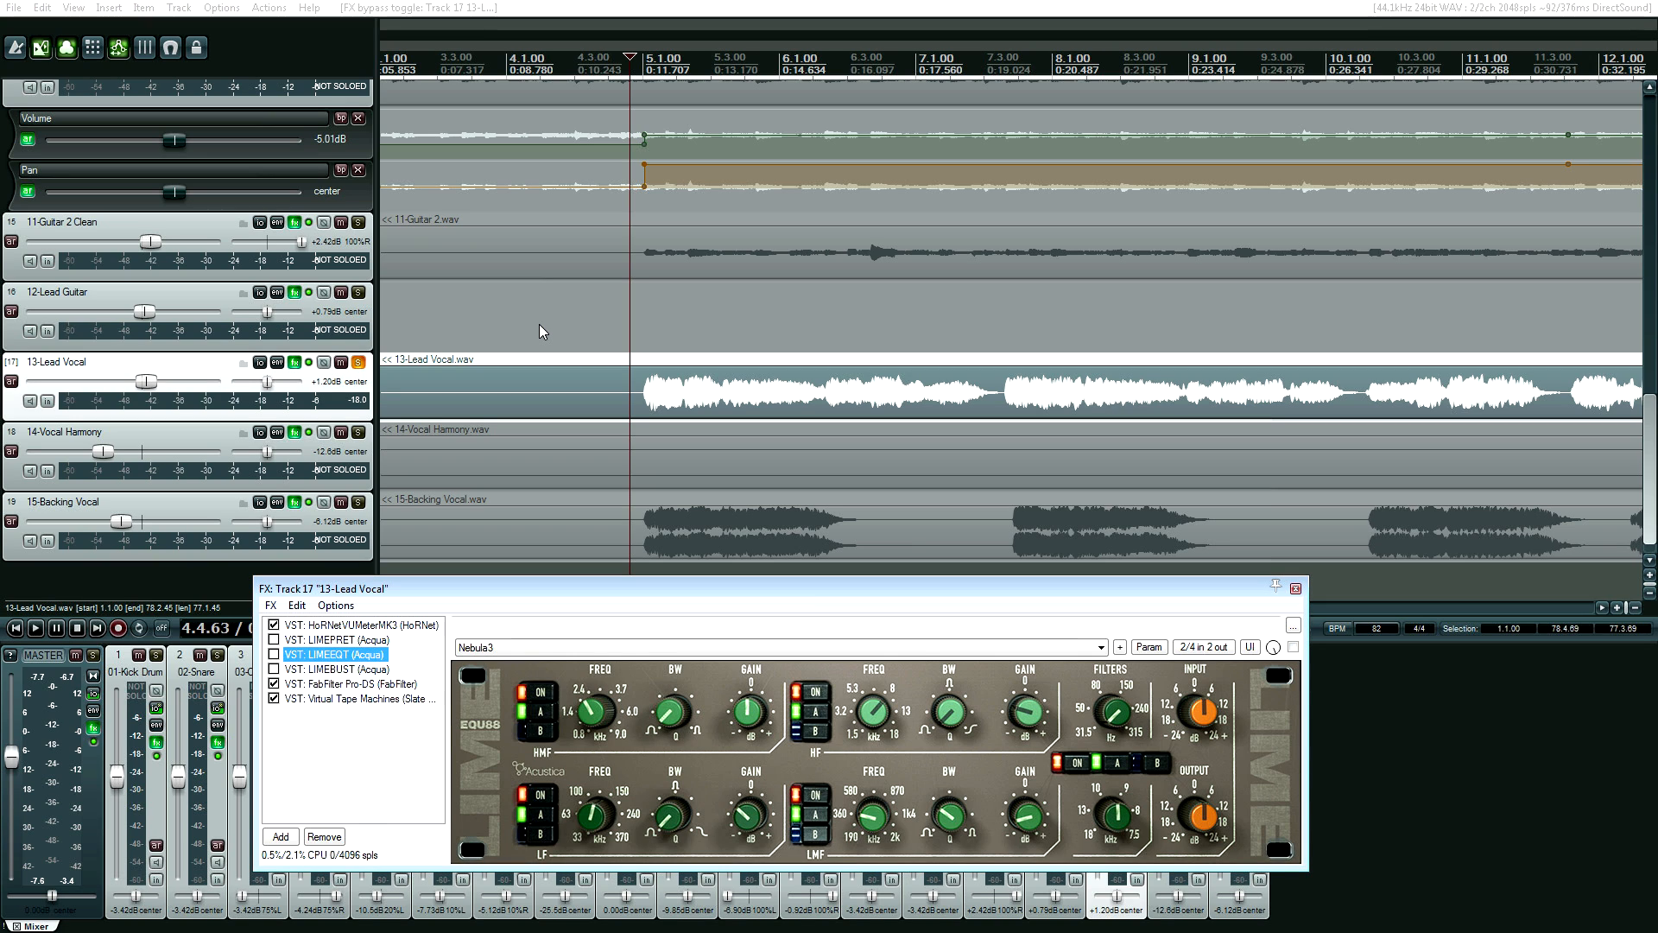
{"action": "key", "text": "space"}
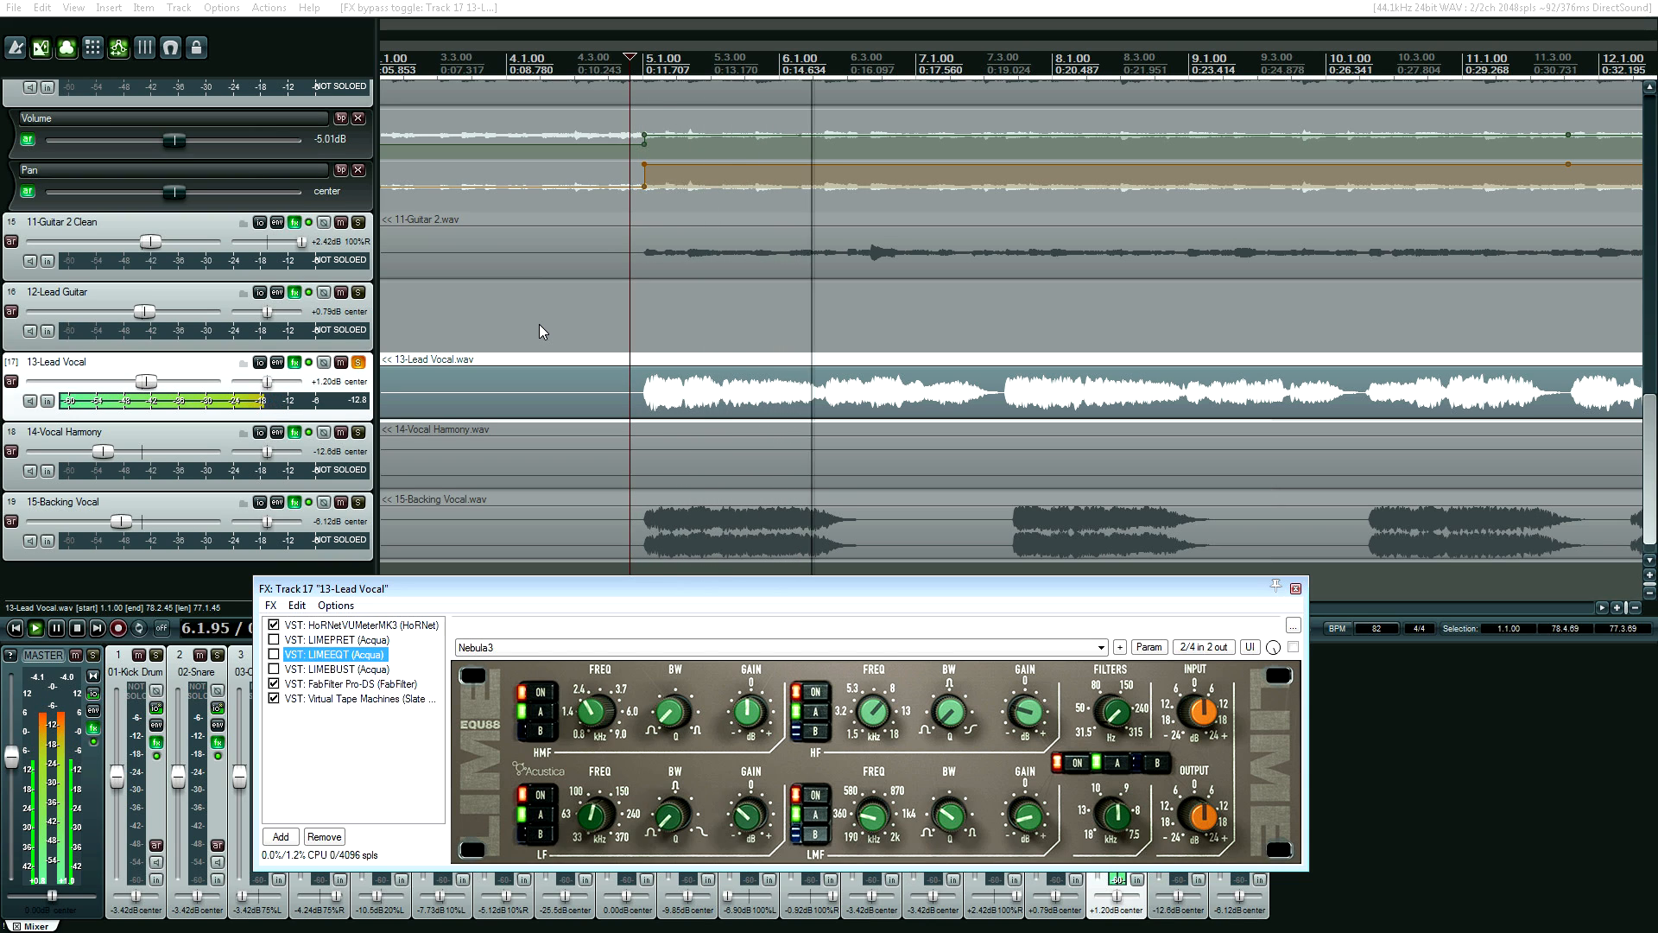
{"action": "key", "text": "space"}
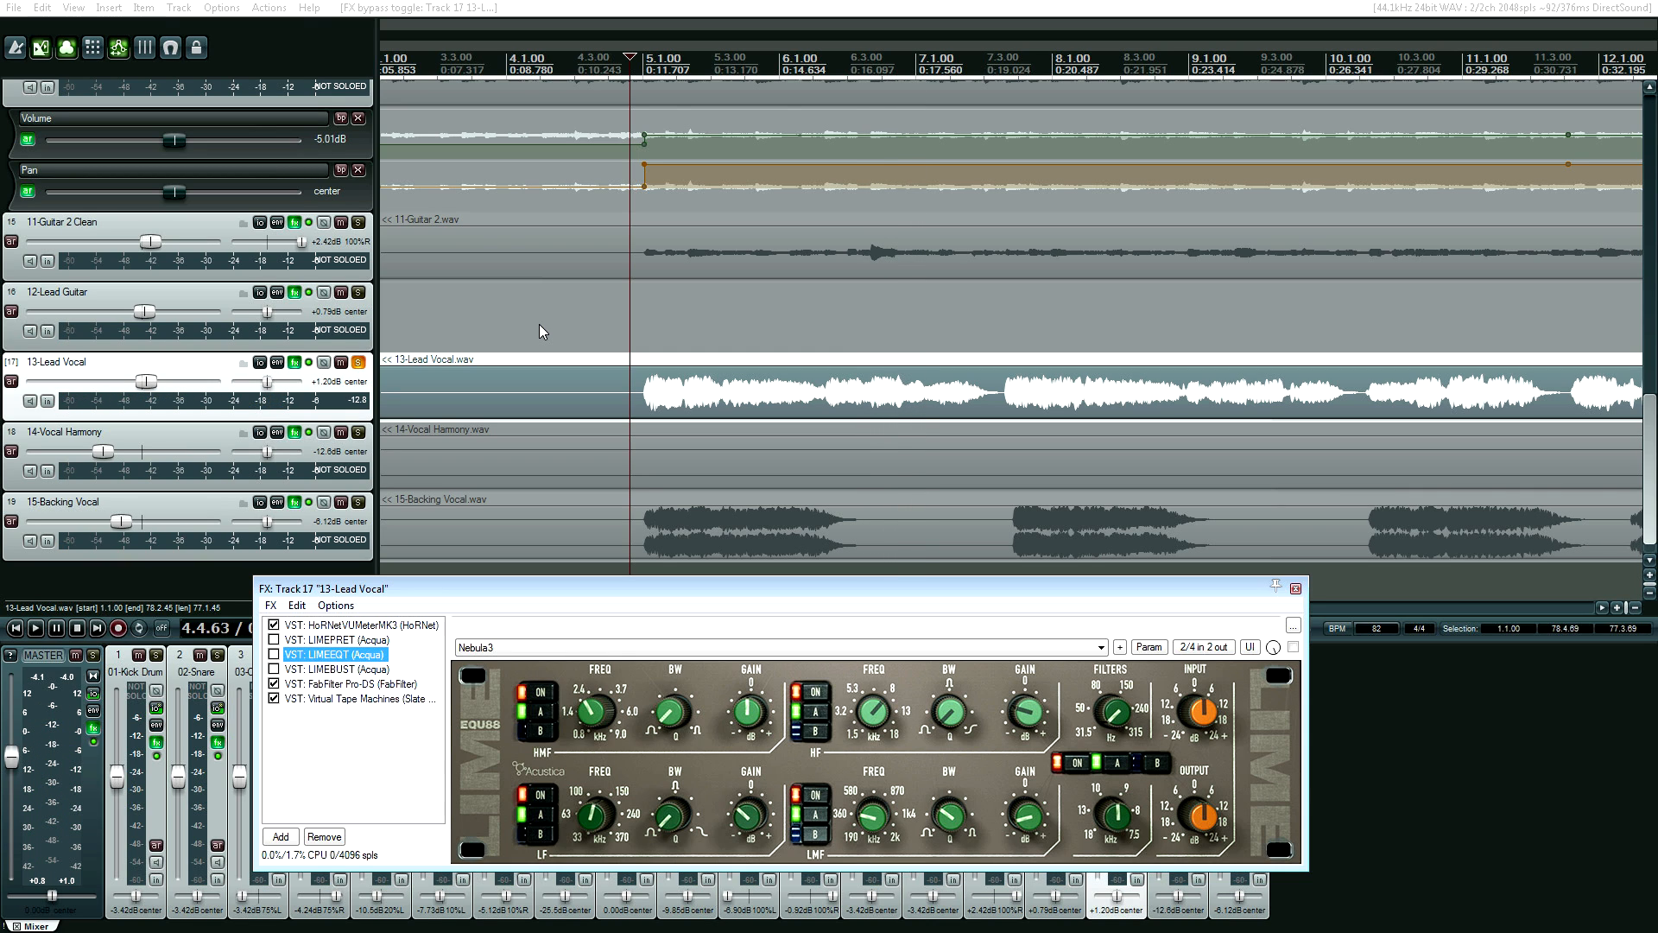
{"action": "key", "text": "space"}
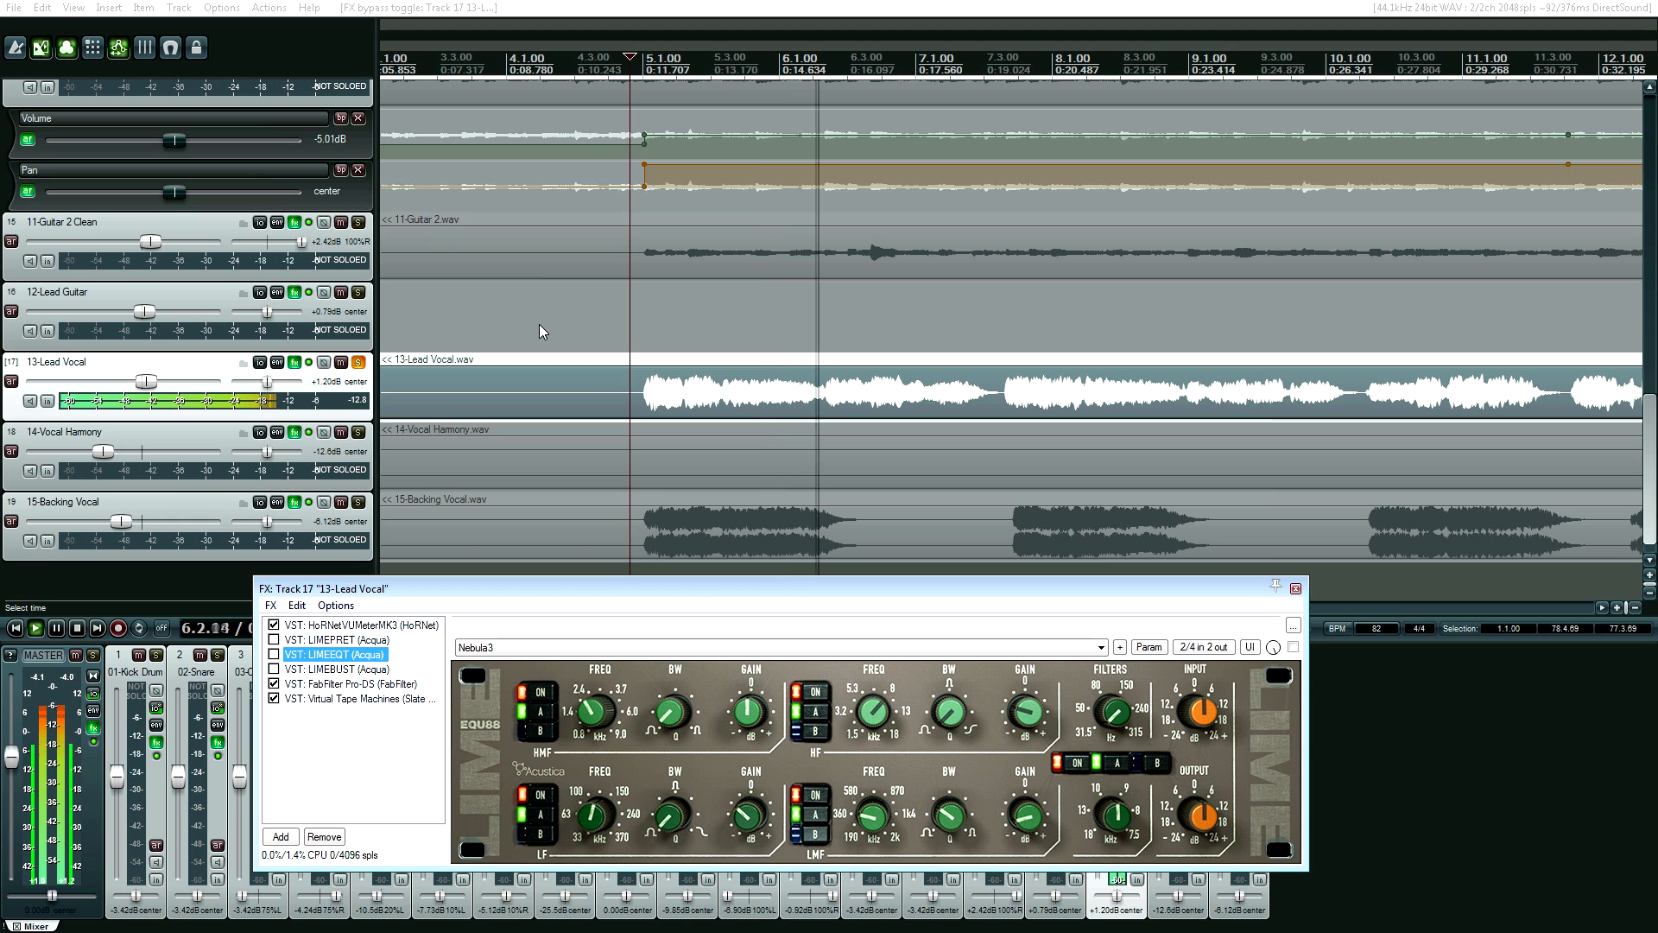
{"action": "key", "text": "space"}
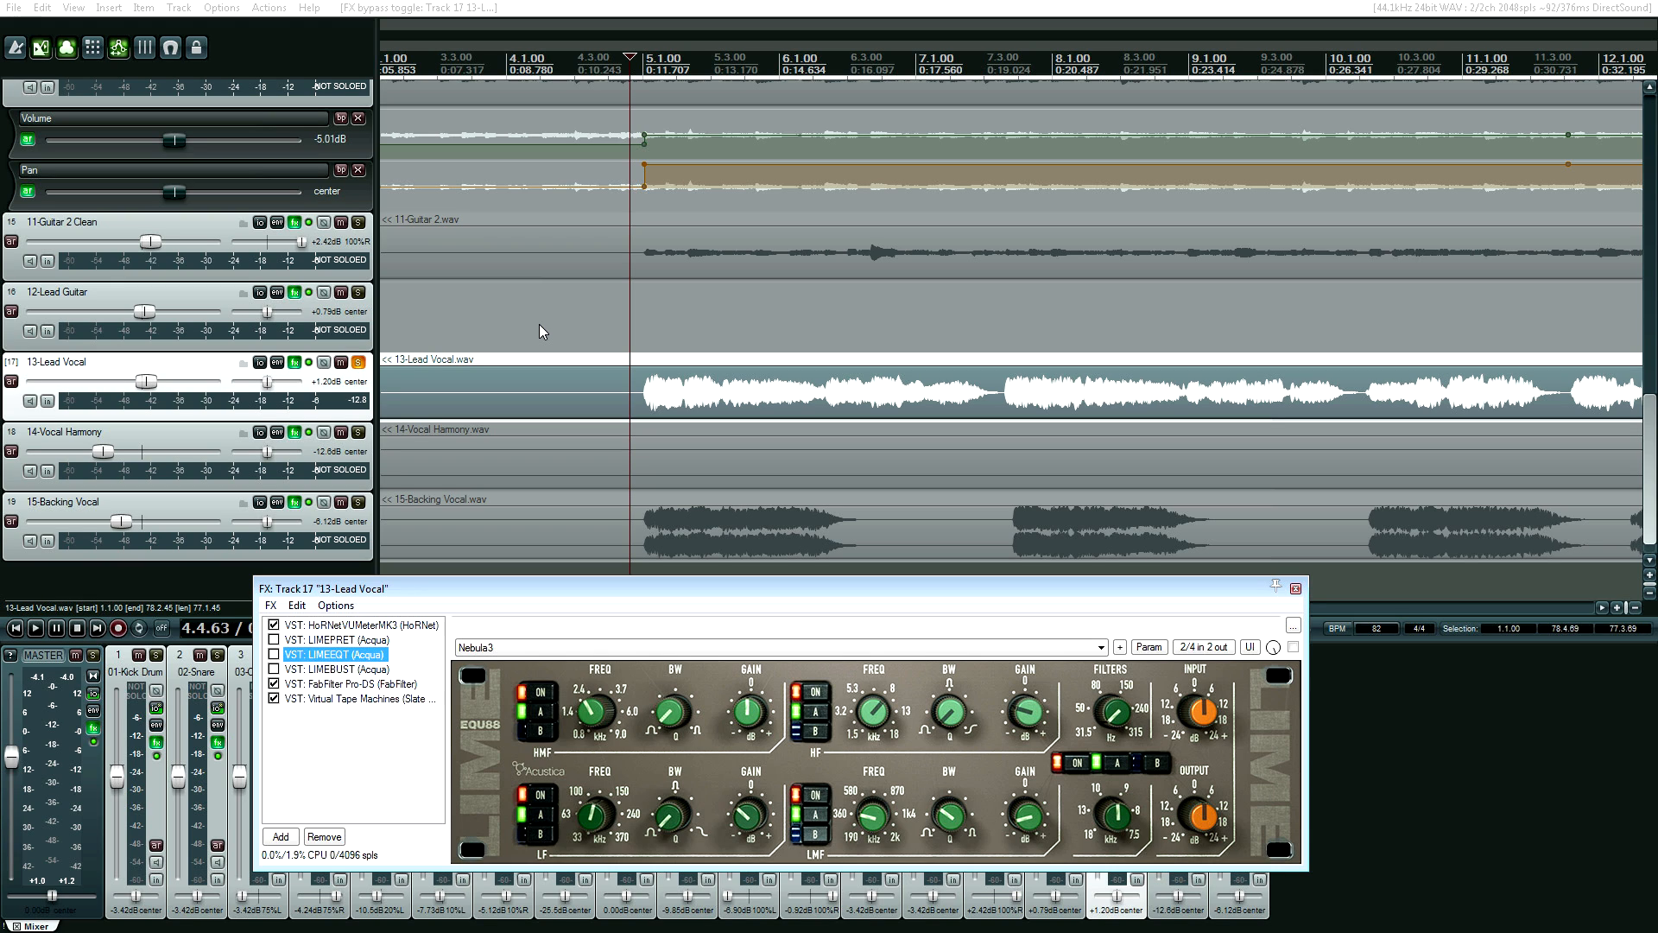
Re-enable LIMEPRET, LIMEEQT and LIMEBUST on 13-Lead Vocal and audition the processed vocal from 4.4.63.
{"action": "key", "text": "3"}
{"action": "key", "text": "4"}
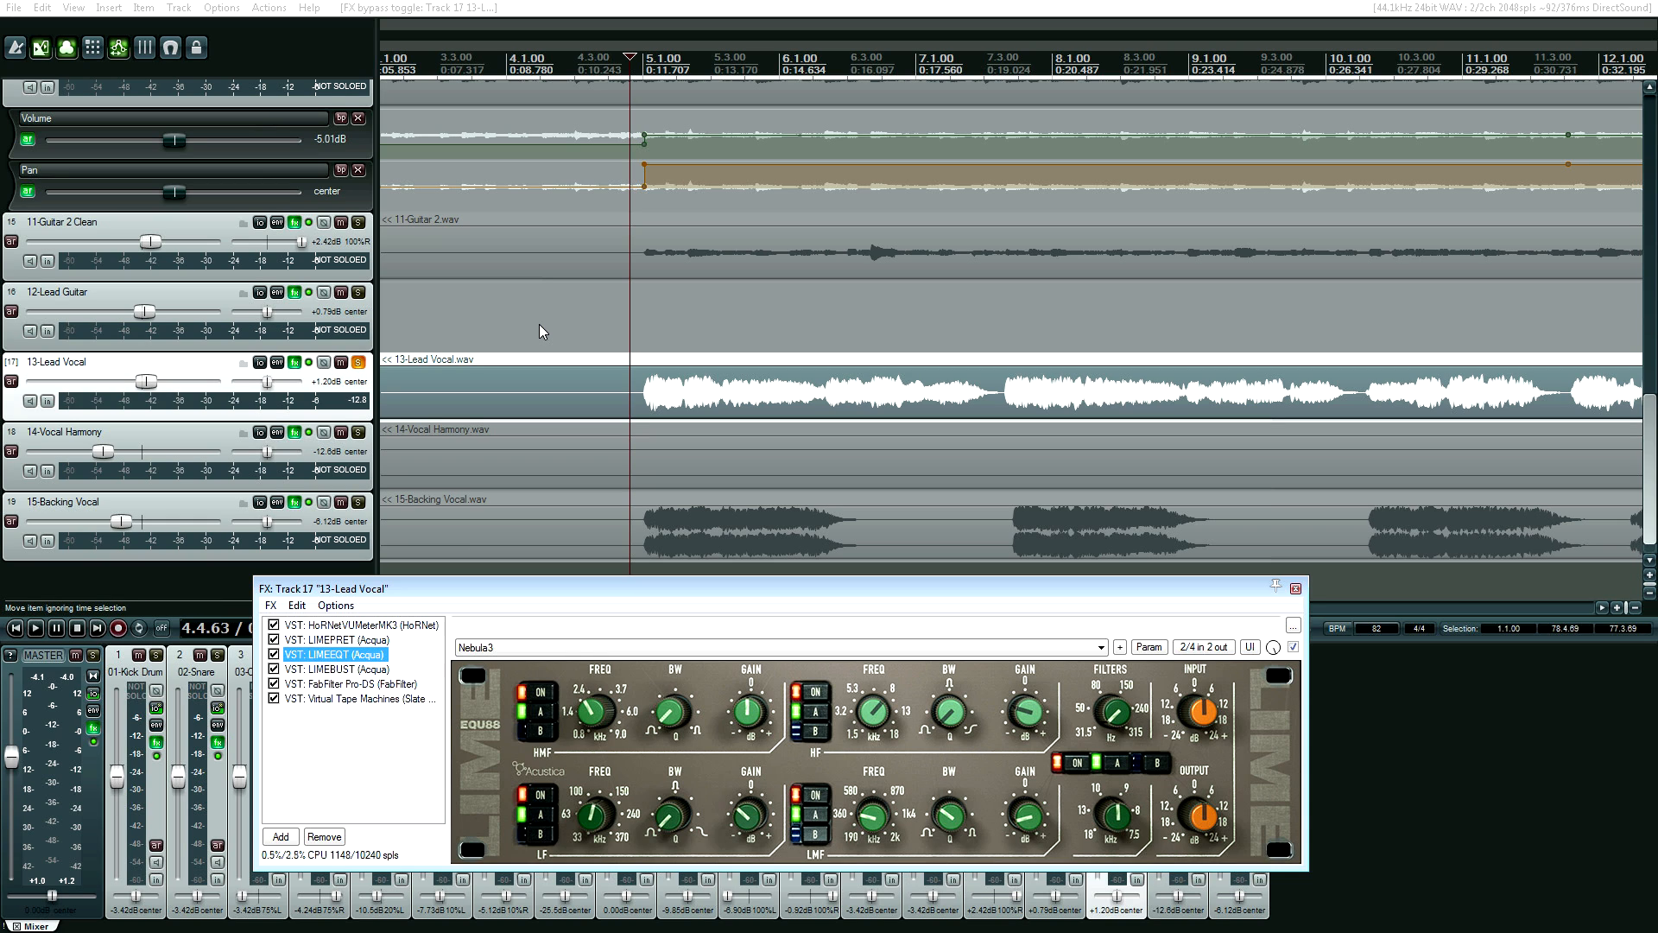
{"action": "key", "text": "space"}
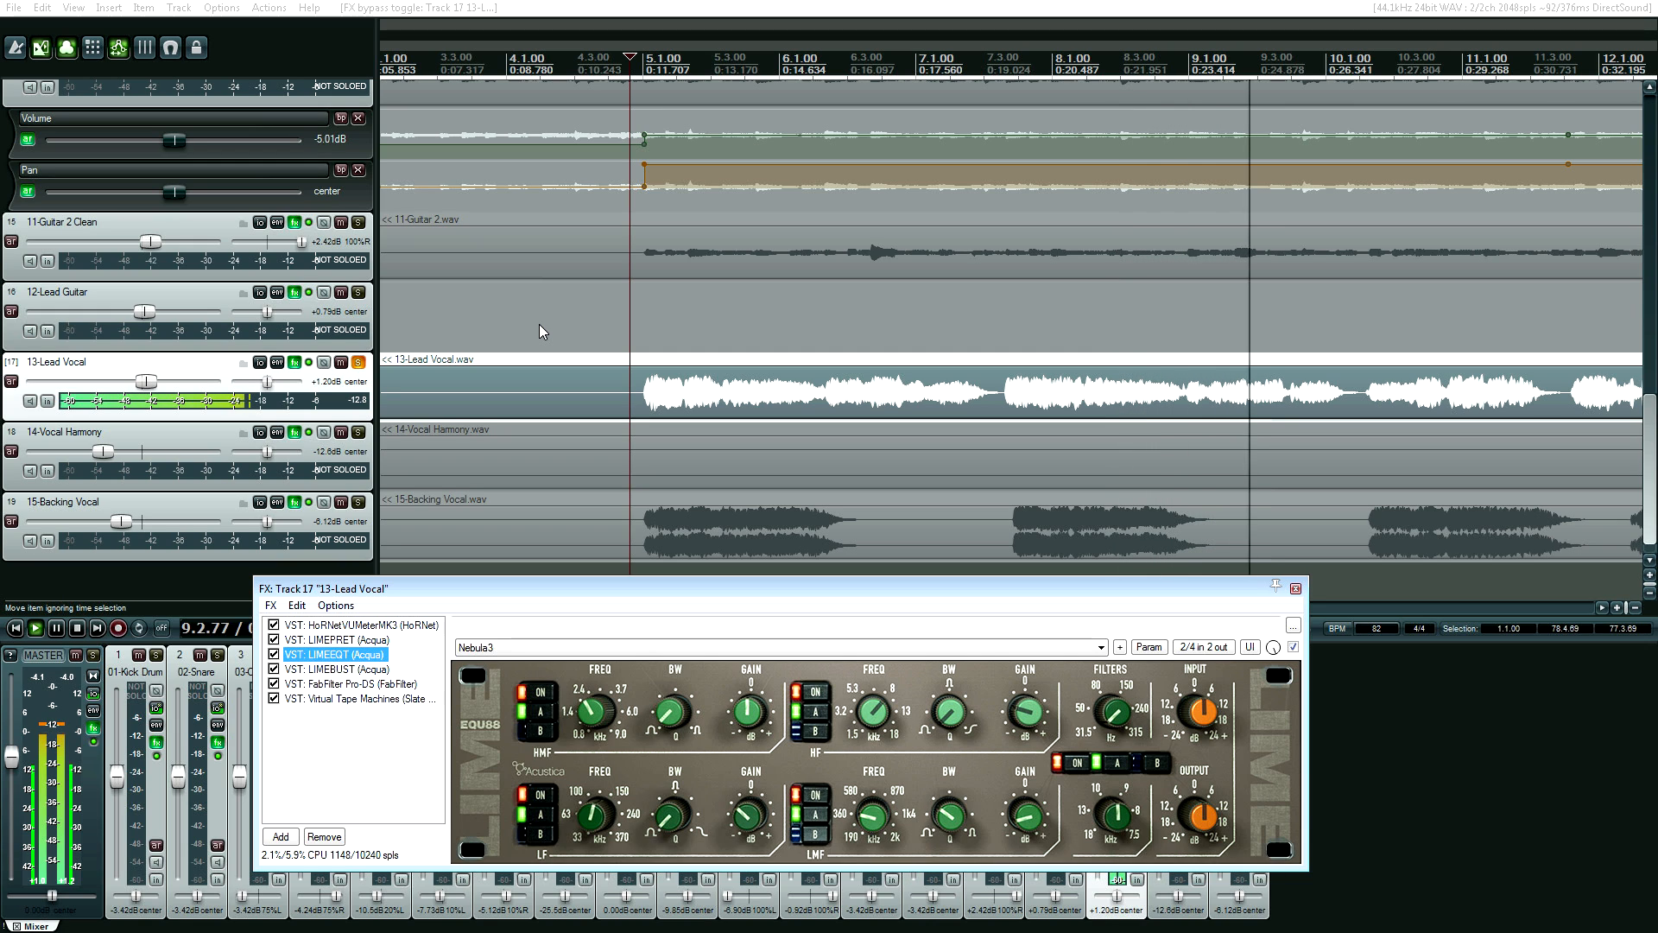
{"action": "key", "text": "space"}
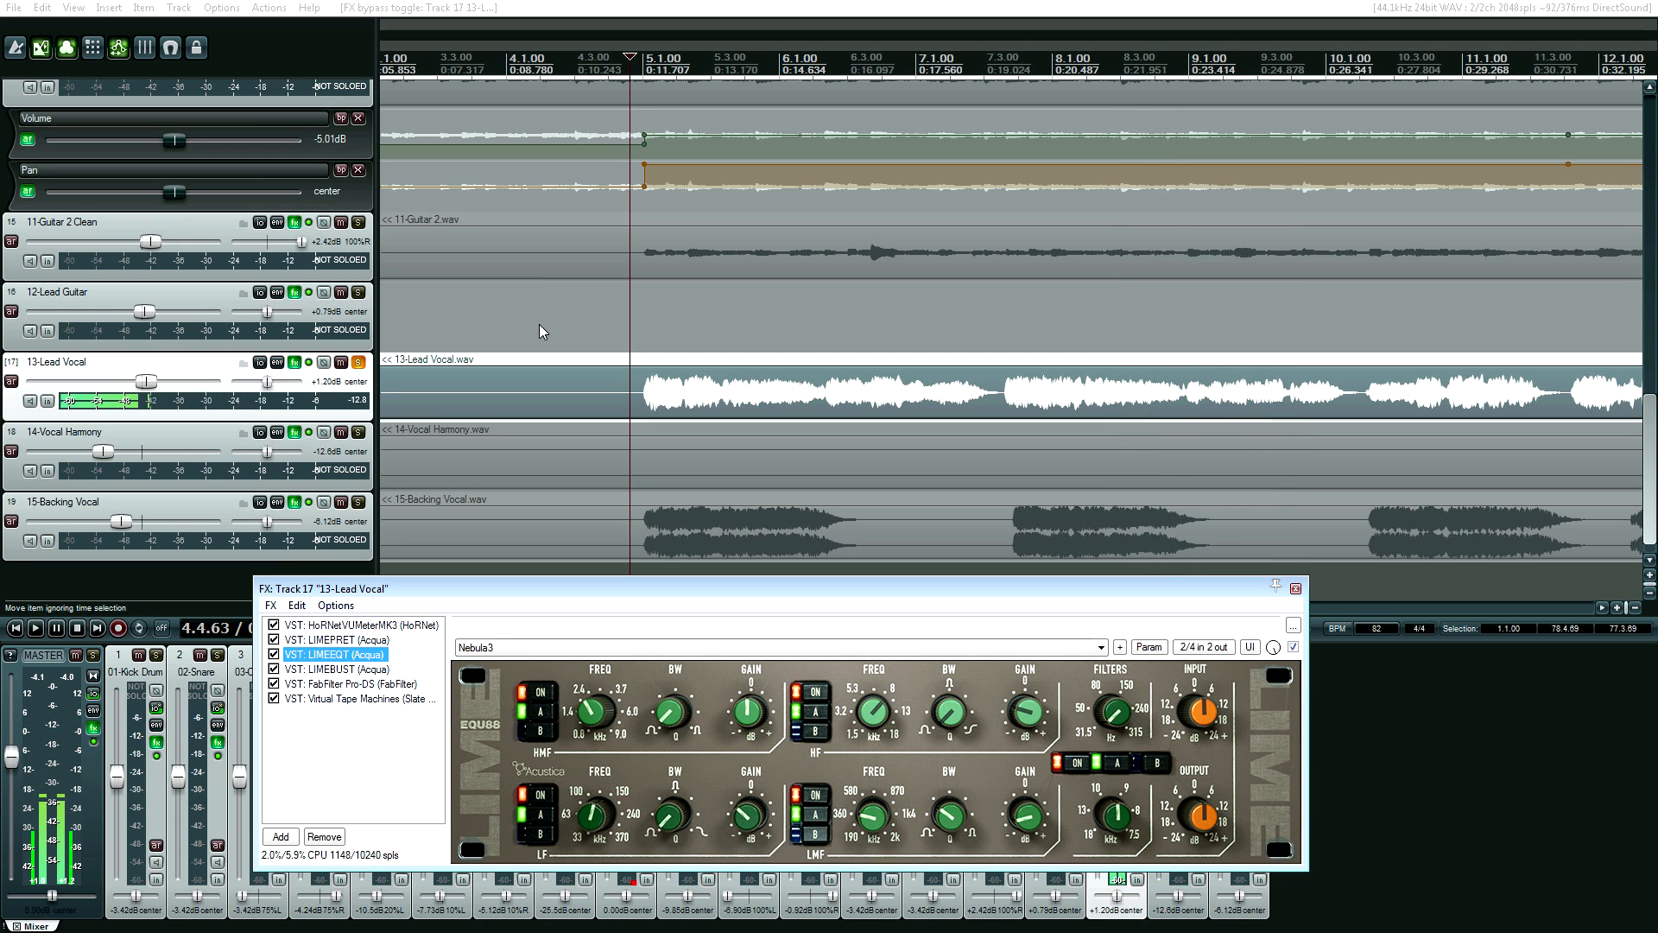
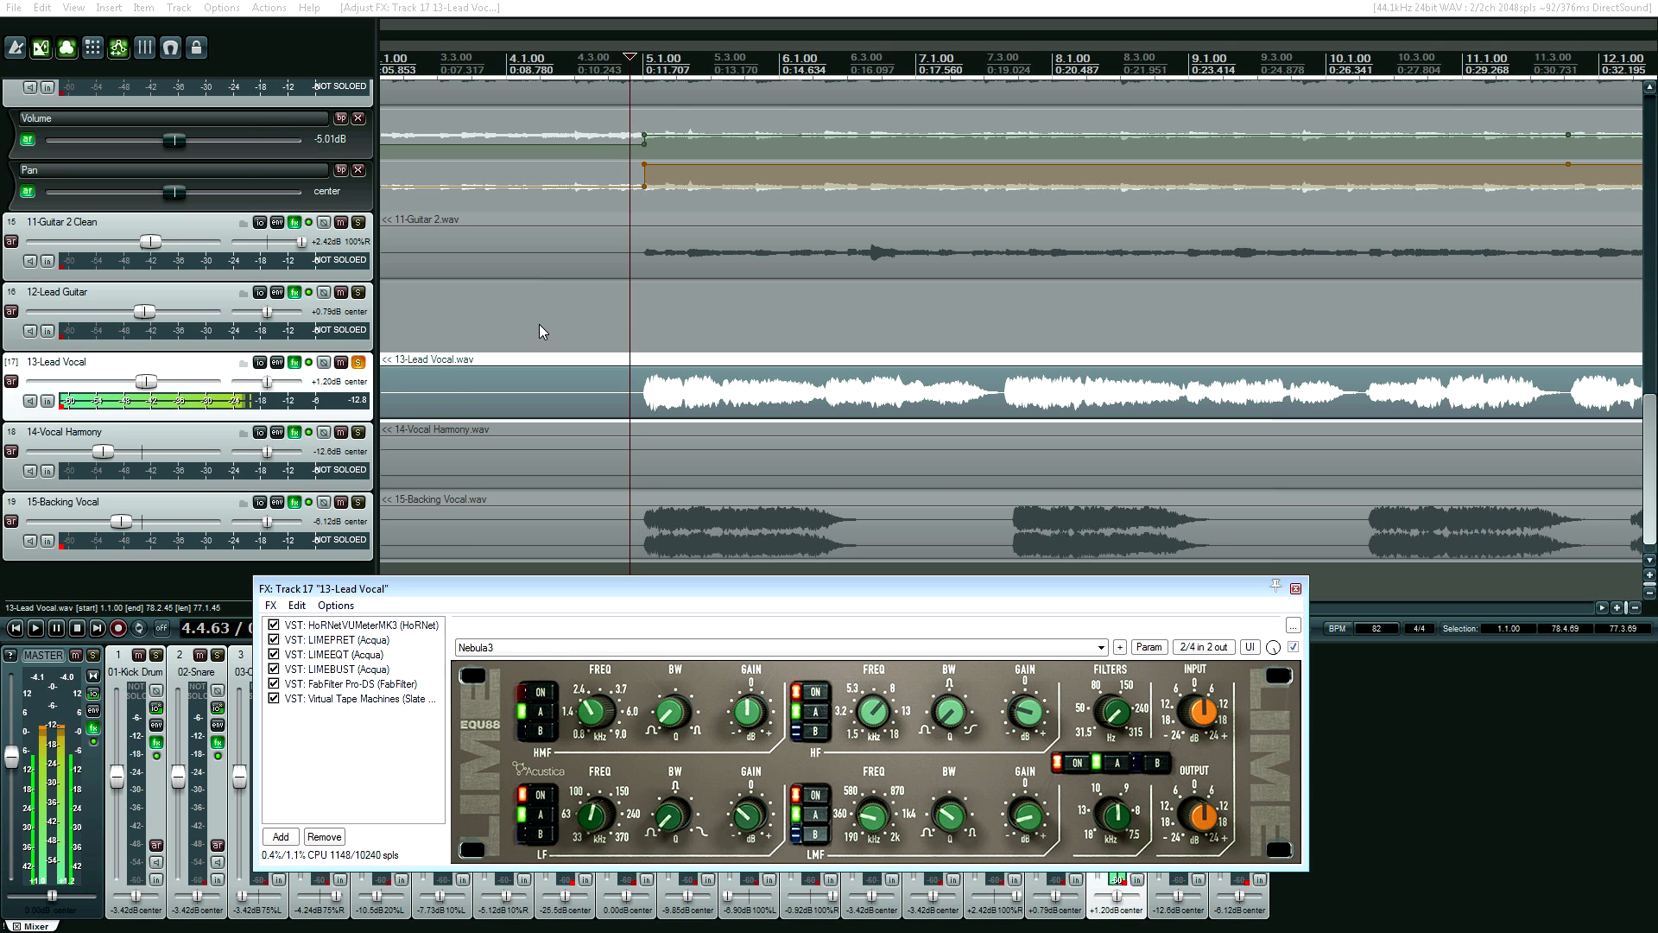
Solo 15-Backing Vocal and 14-Vocal Harmony together with 13-Lead Vocal.
{"action": "left_click", "coordinate": [358, 502]}
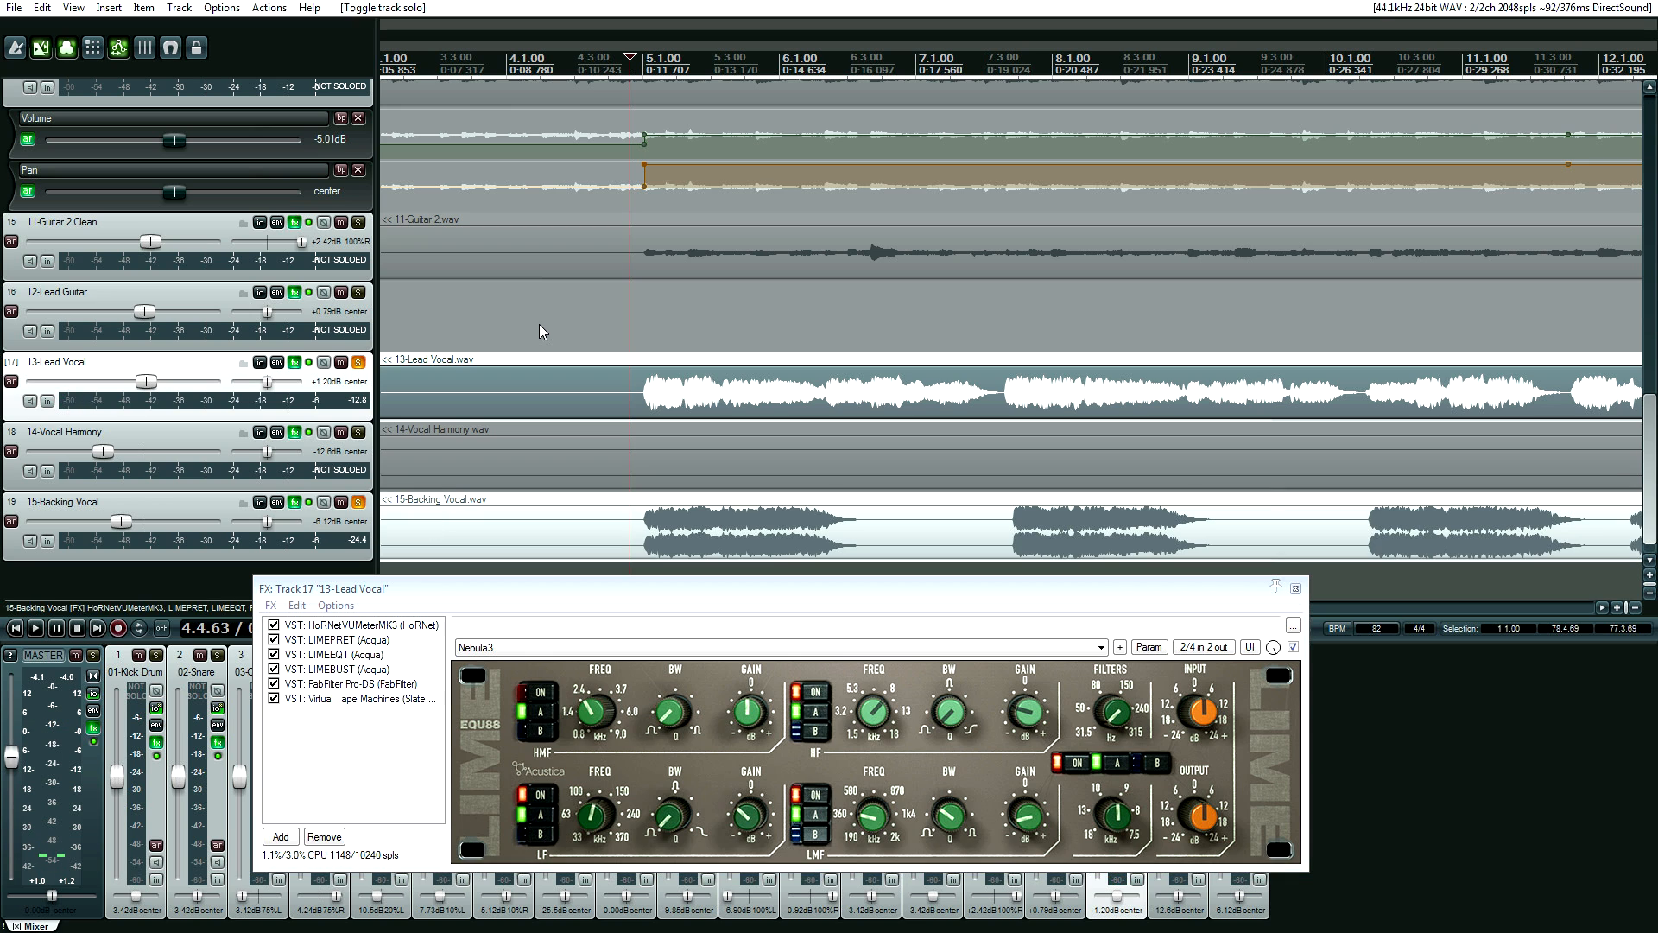
{"action": "left_click", "coordinate": [359, 432]}
{"action": "scroll", "coordinate": [542, 332], "scroll_direction": "down", "scroll_amount": 1}
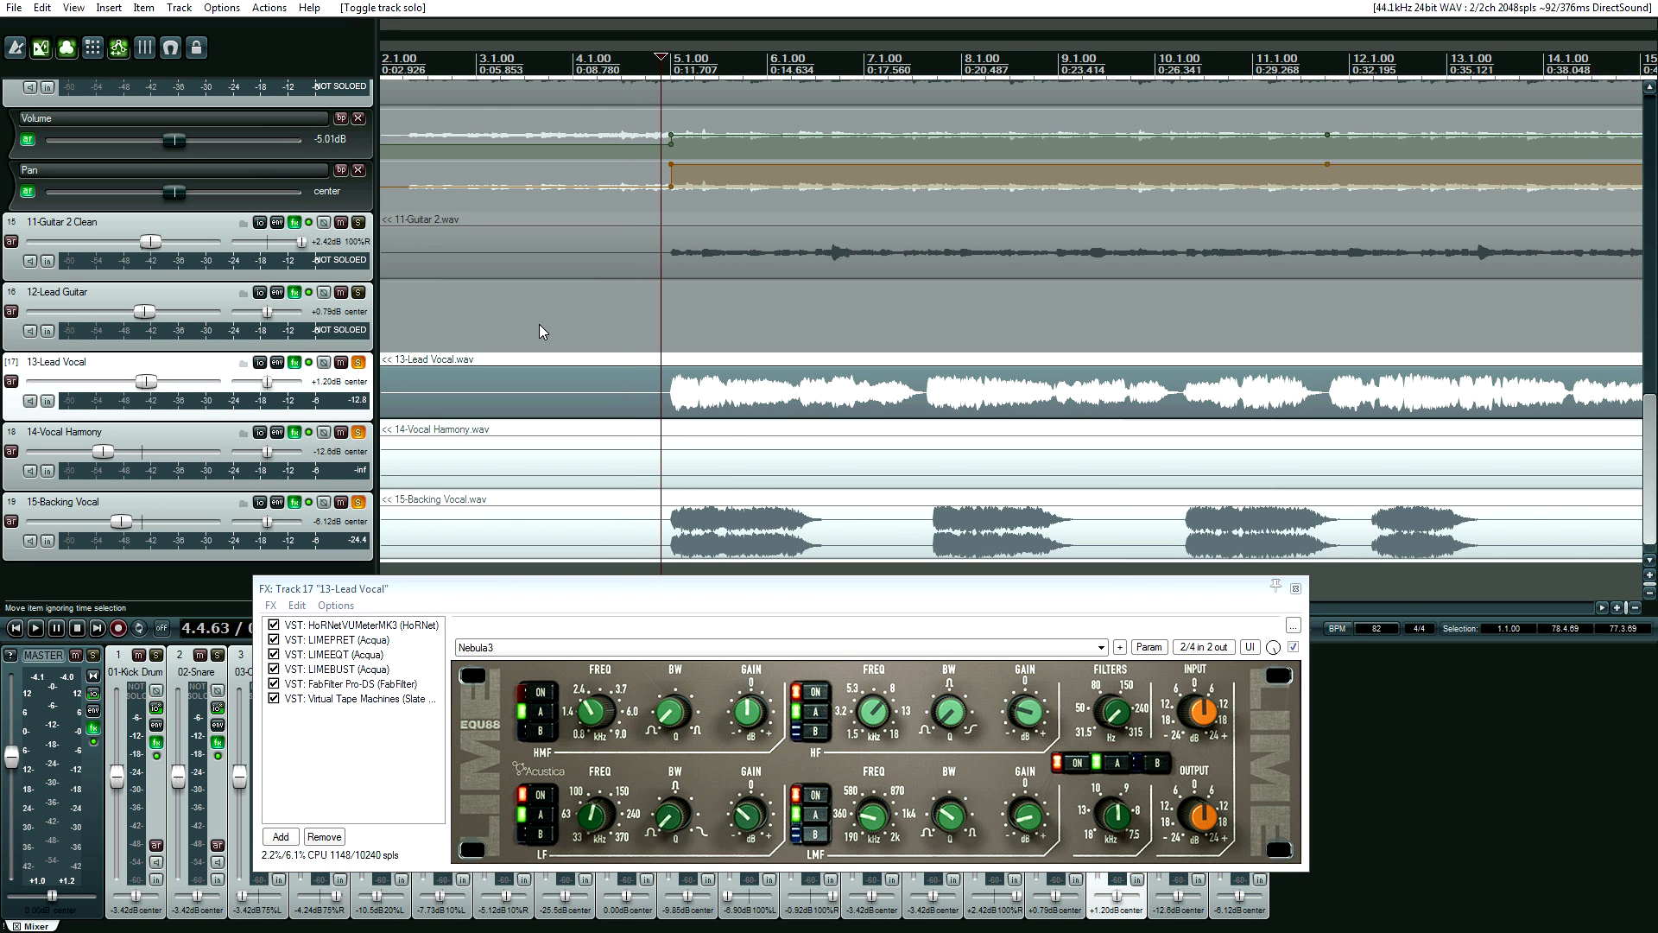
Unsolo the three vocal tracks, close the vocal effects chain and place the edit cursor at 2.1.71 for the full mix.
{"action": "left_click", "coordinate": [358, 362]}
{"action": "left_click", "coordinate": [358, 432]}
{"action": "left_click", "coordinate": [359, 502]}
{"action": "left_click", "coordinate": [592, 392]}
{"action": "key", "text": "Home"}
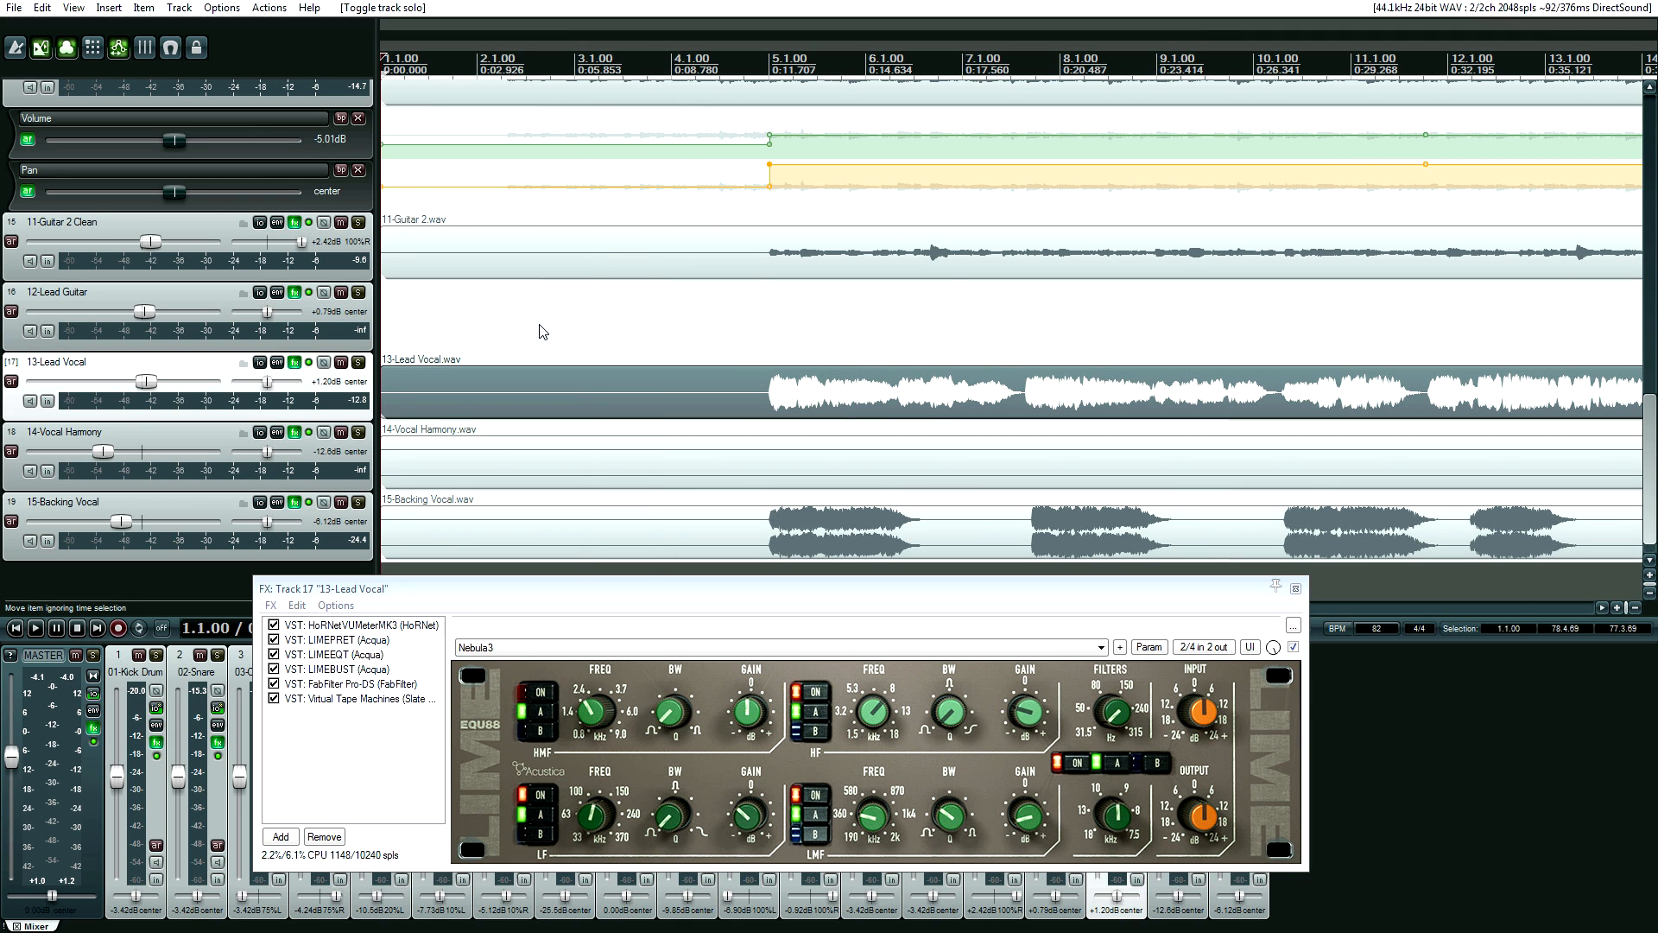
{"action": "left_click", "coordinate": [1296, 588]}
{"action": "scroll", "coordinate": [543, 332], "scroll_direction": "up", "scroll_amount": 9}
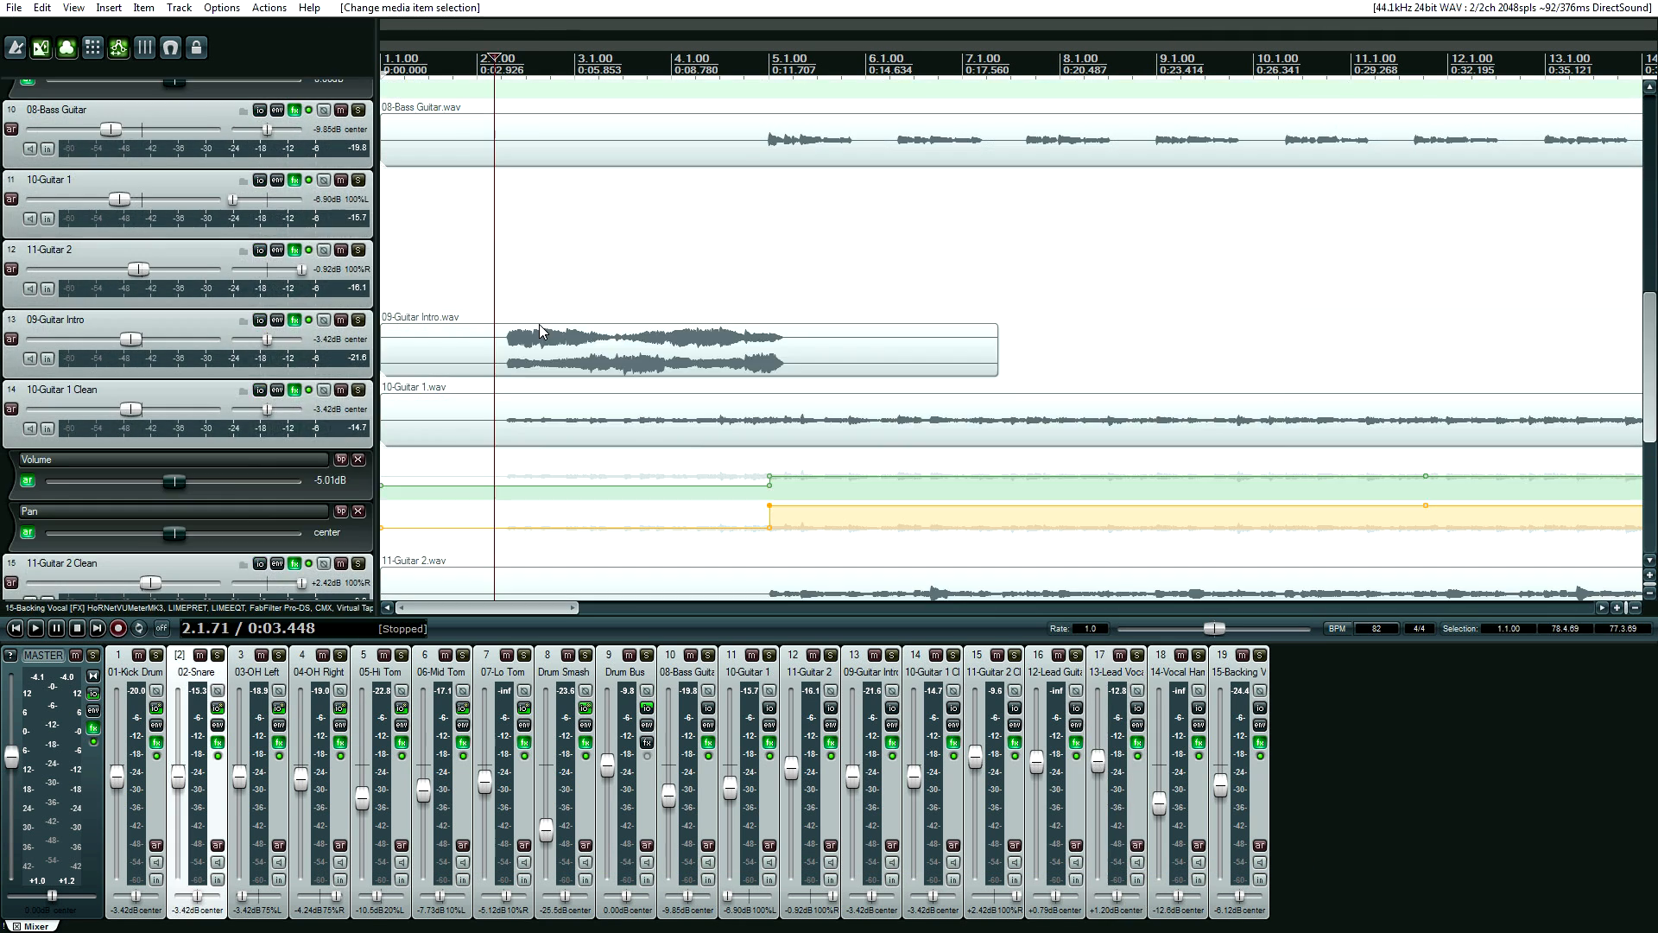
Review LIMEPRET, Virtual Tape Machines and iZotope Ozone 5 in the master track's effects chain.
{"action": "left_click", "coordinate": [93, 728]}
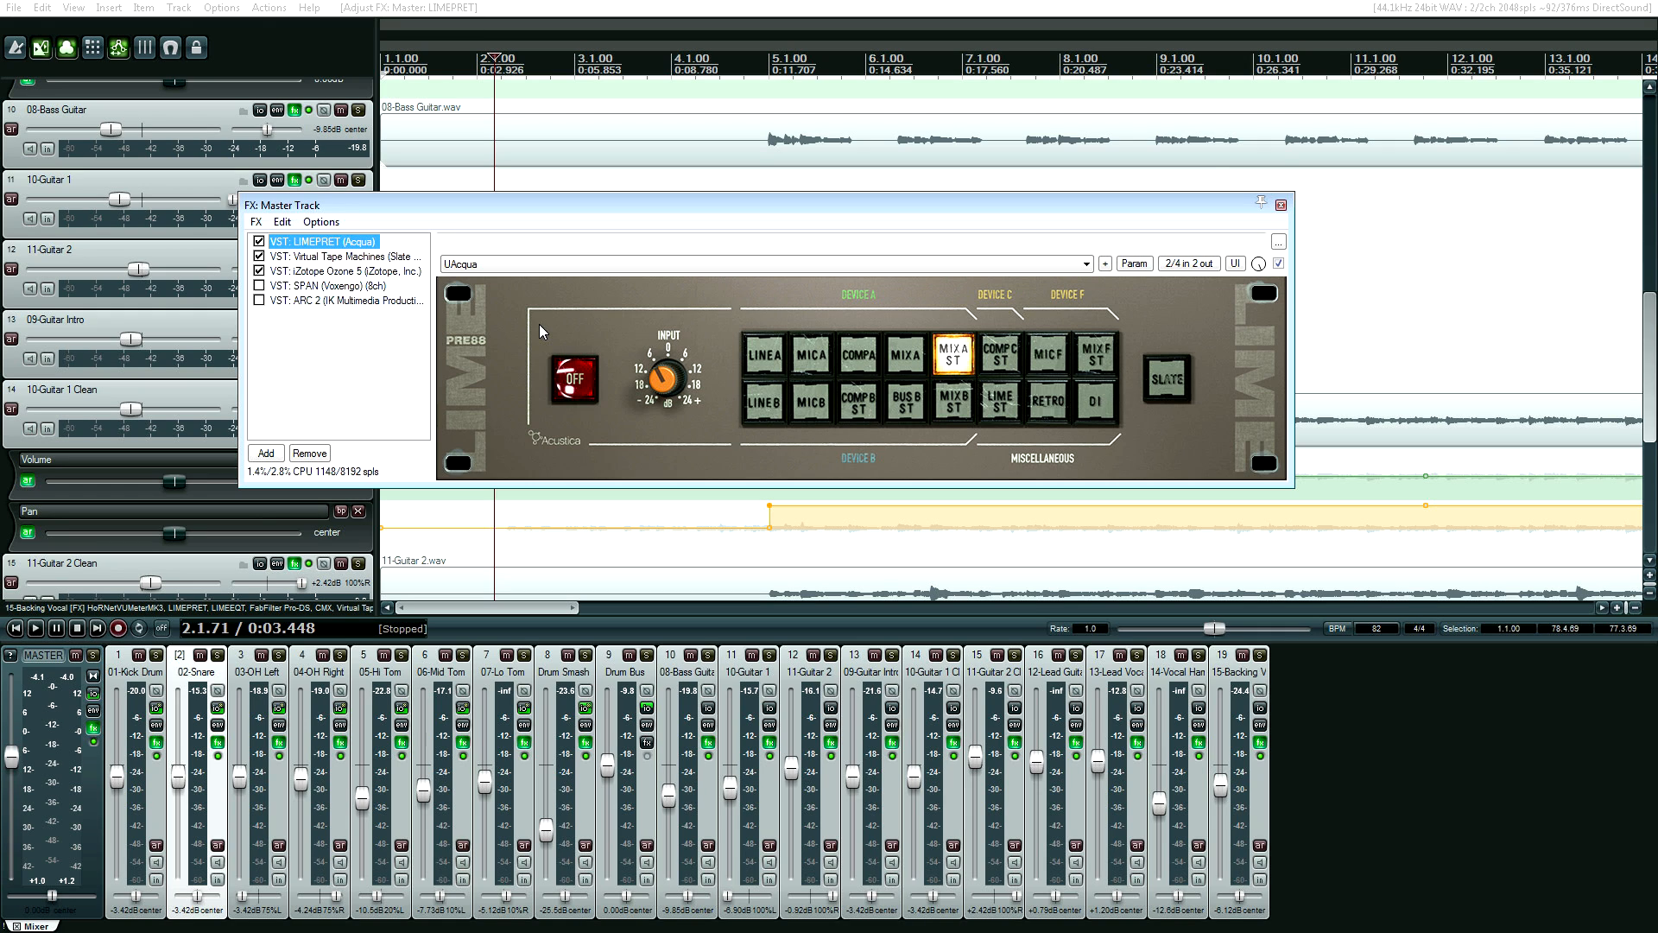
{"action": "key", "text": "Down"}
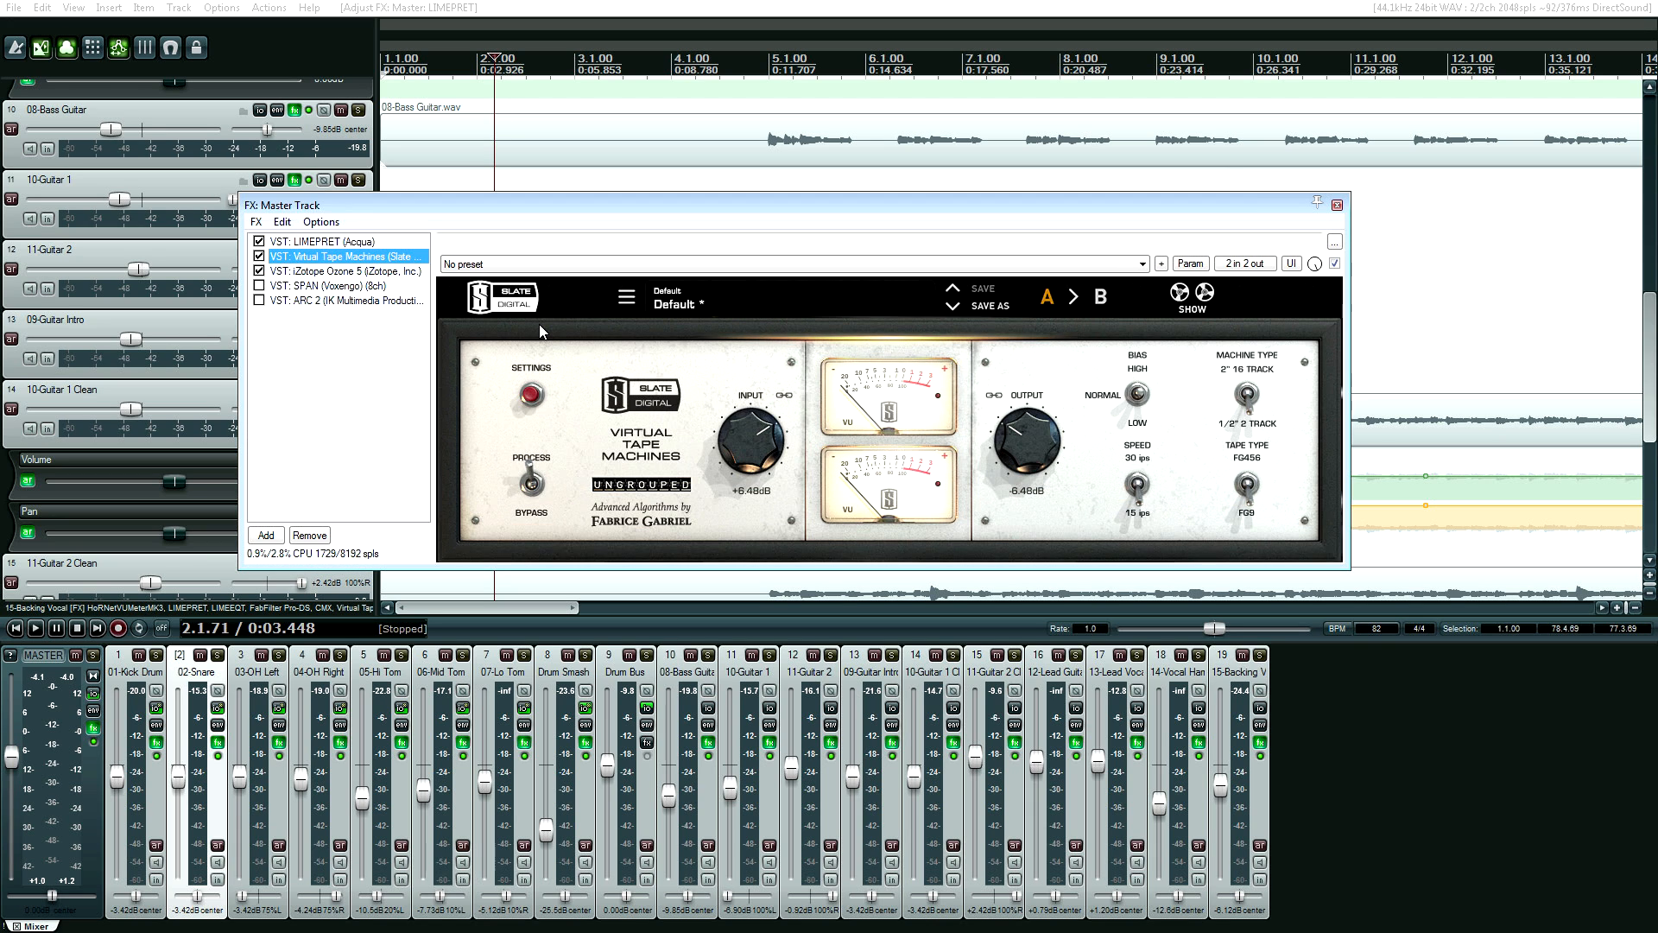
{"action": "key", "text": "Down"}
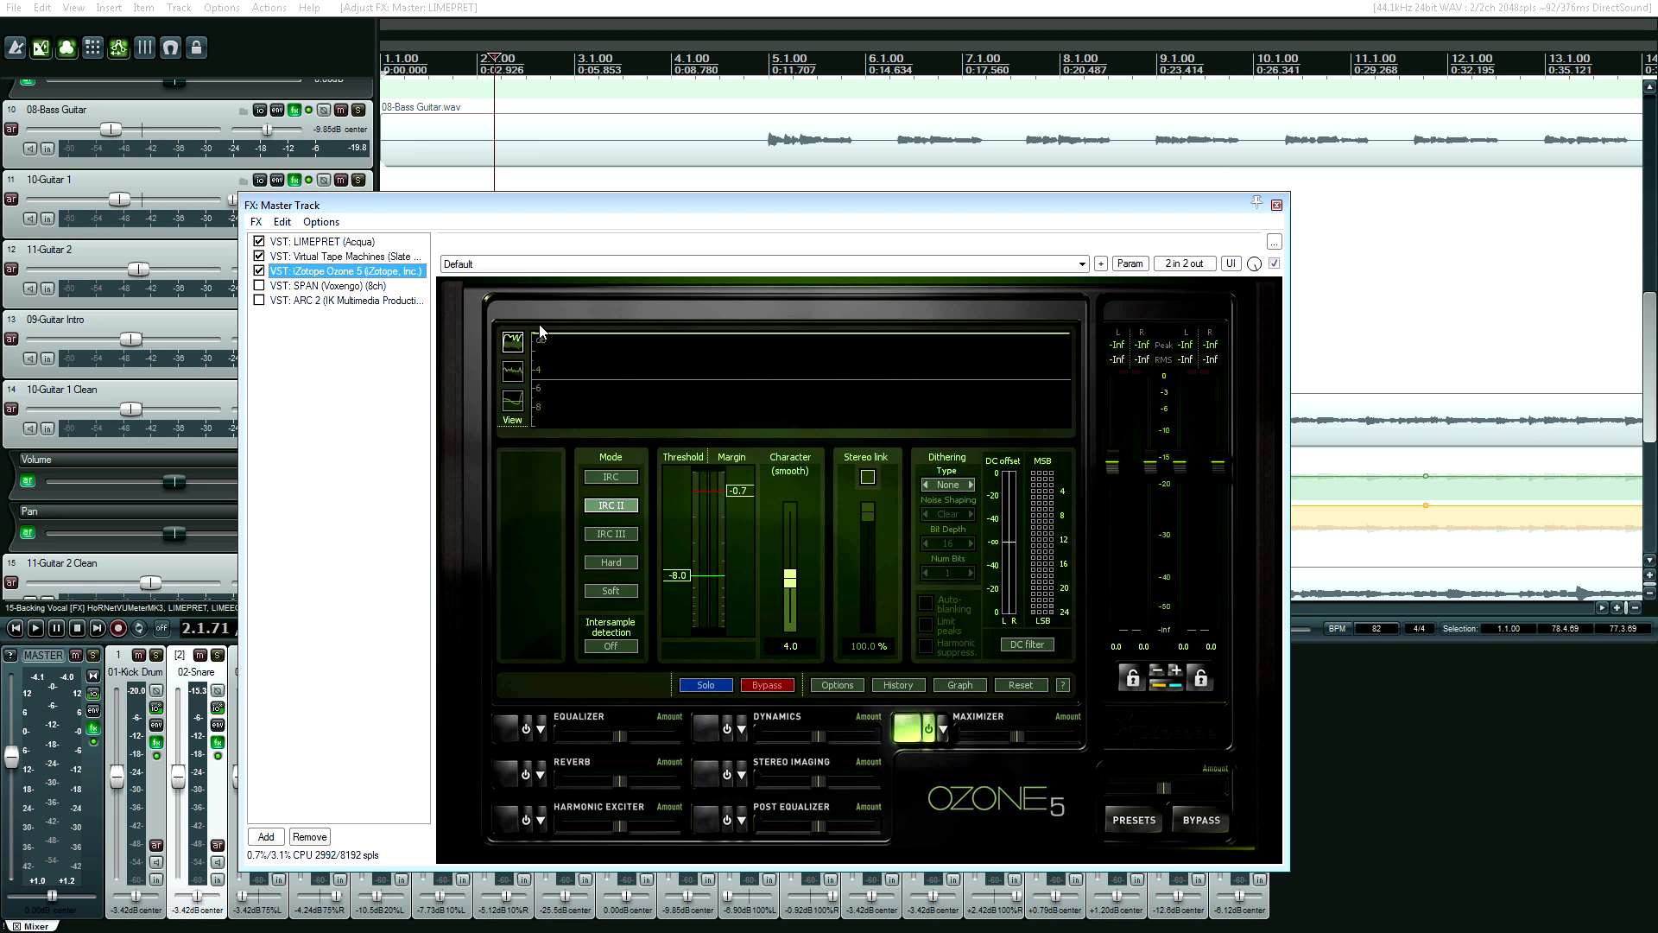
{"action": "key", "text": "Escape"}
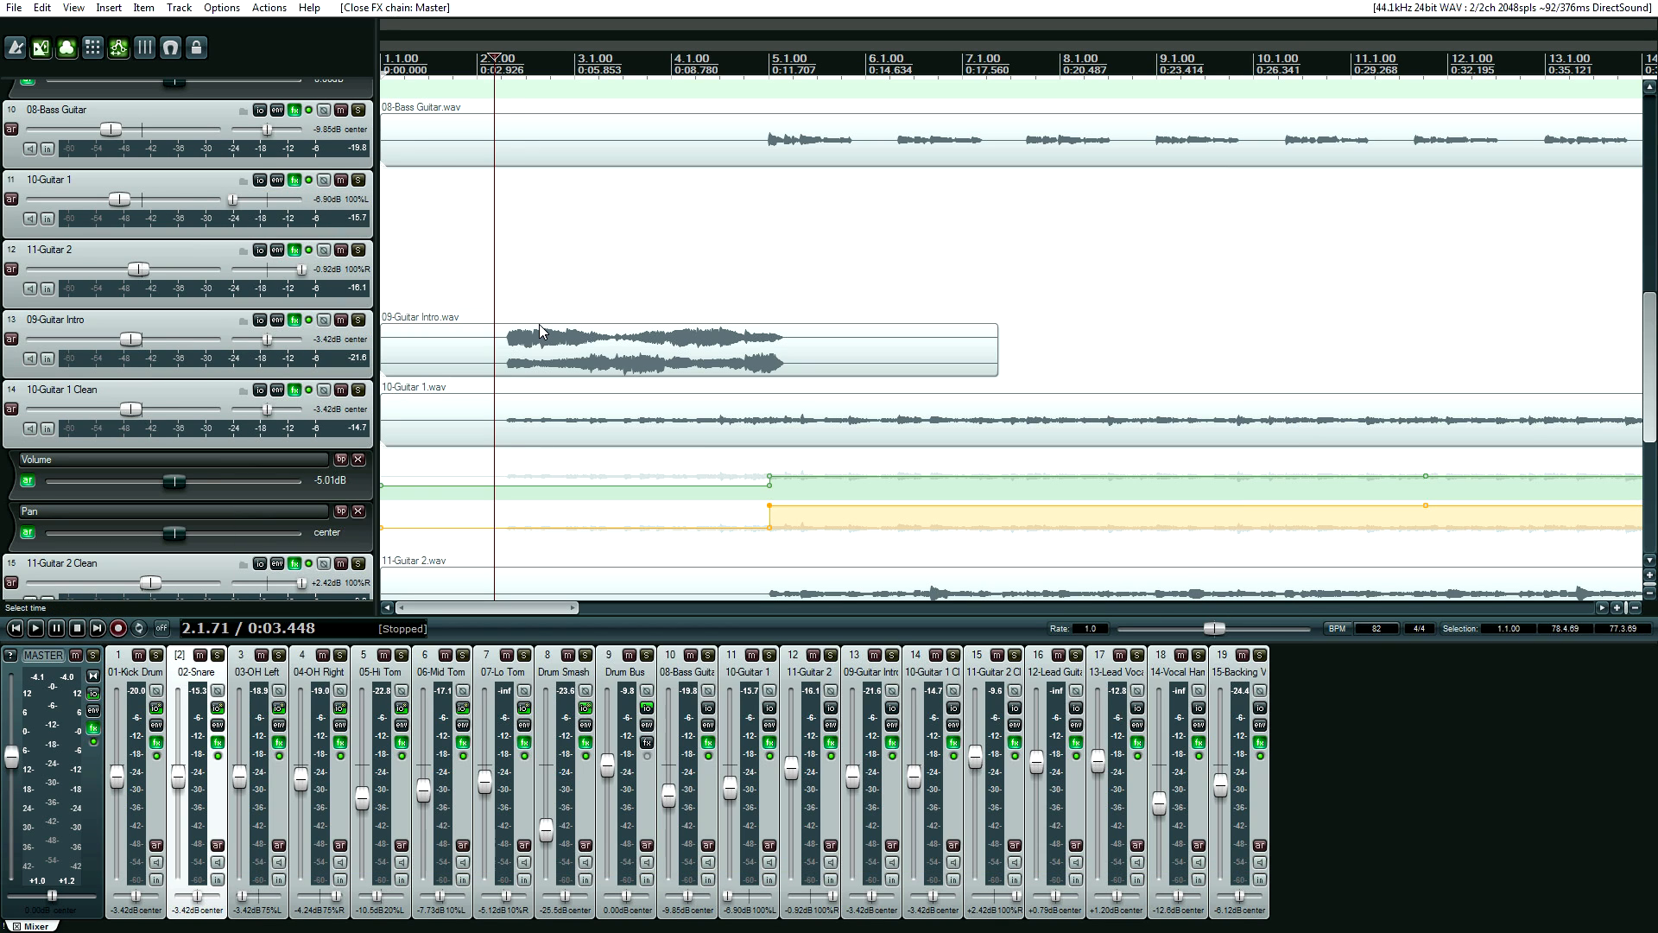
Play the full mix from 2.1.71 while reviewing Virtual Mix Rack and LIMEPRET on the Drum Smash track.
{"action": "key", "text": "space"}
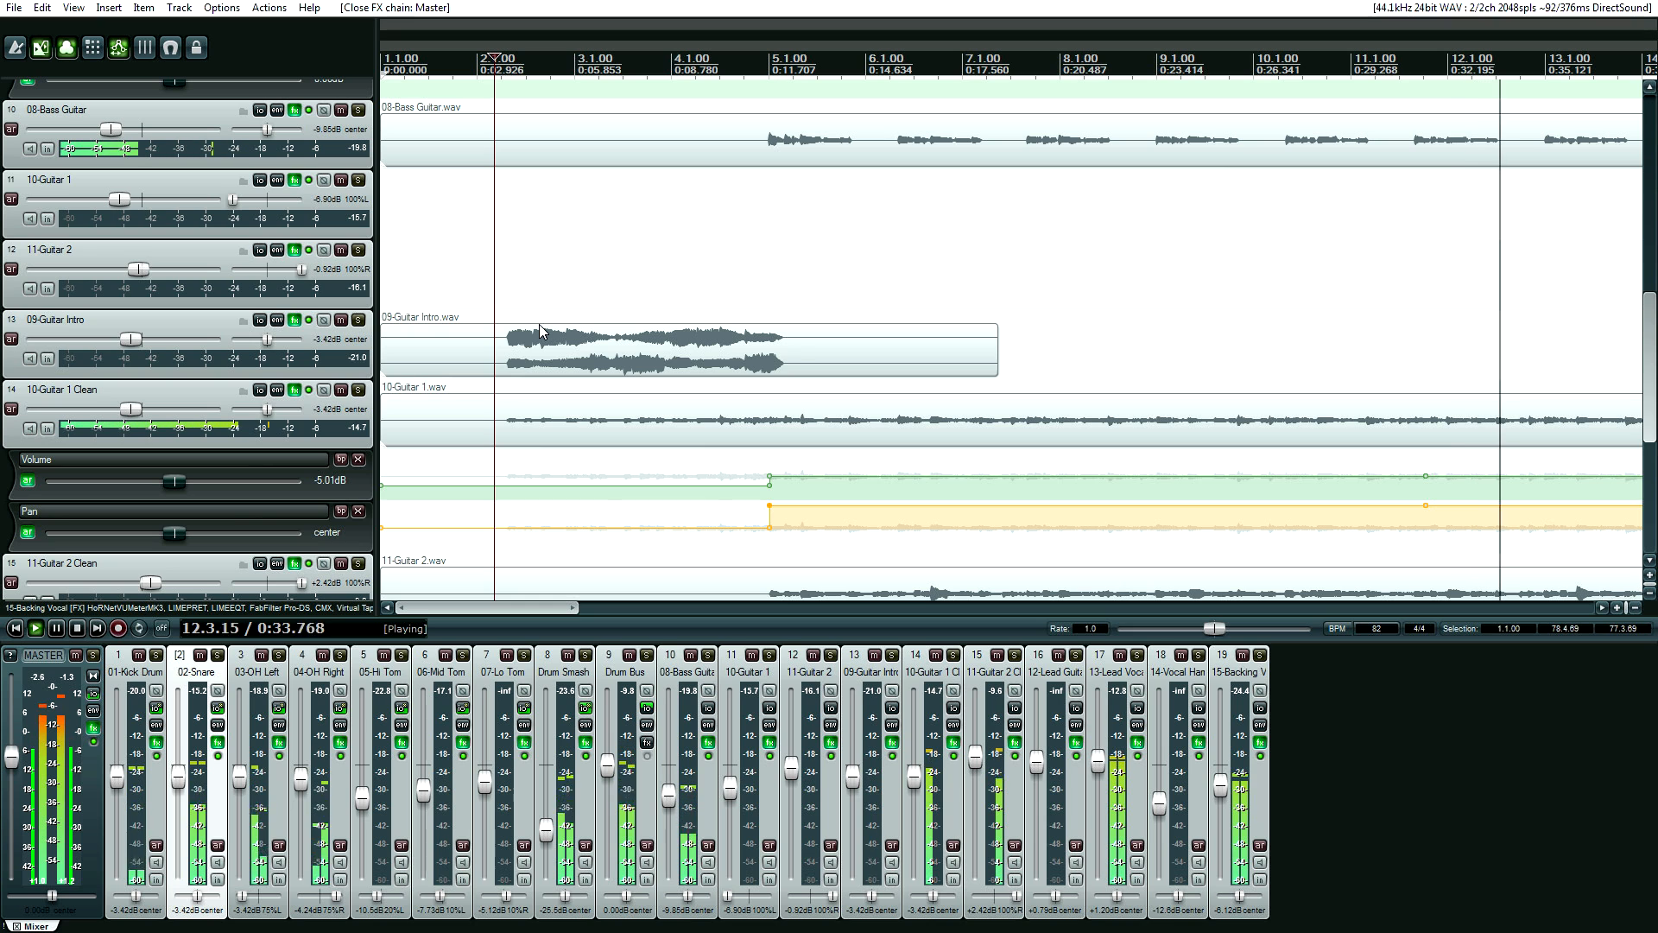
{"action": "key", "text": "f"}
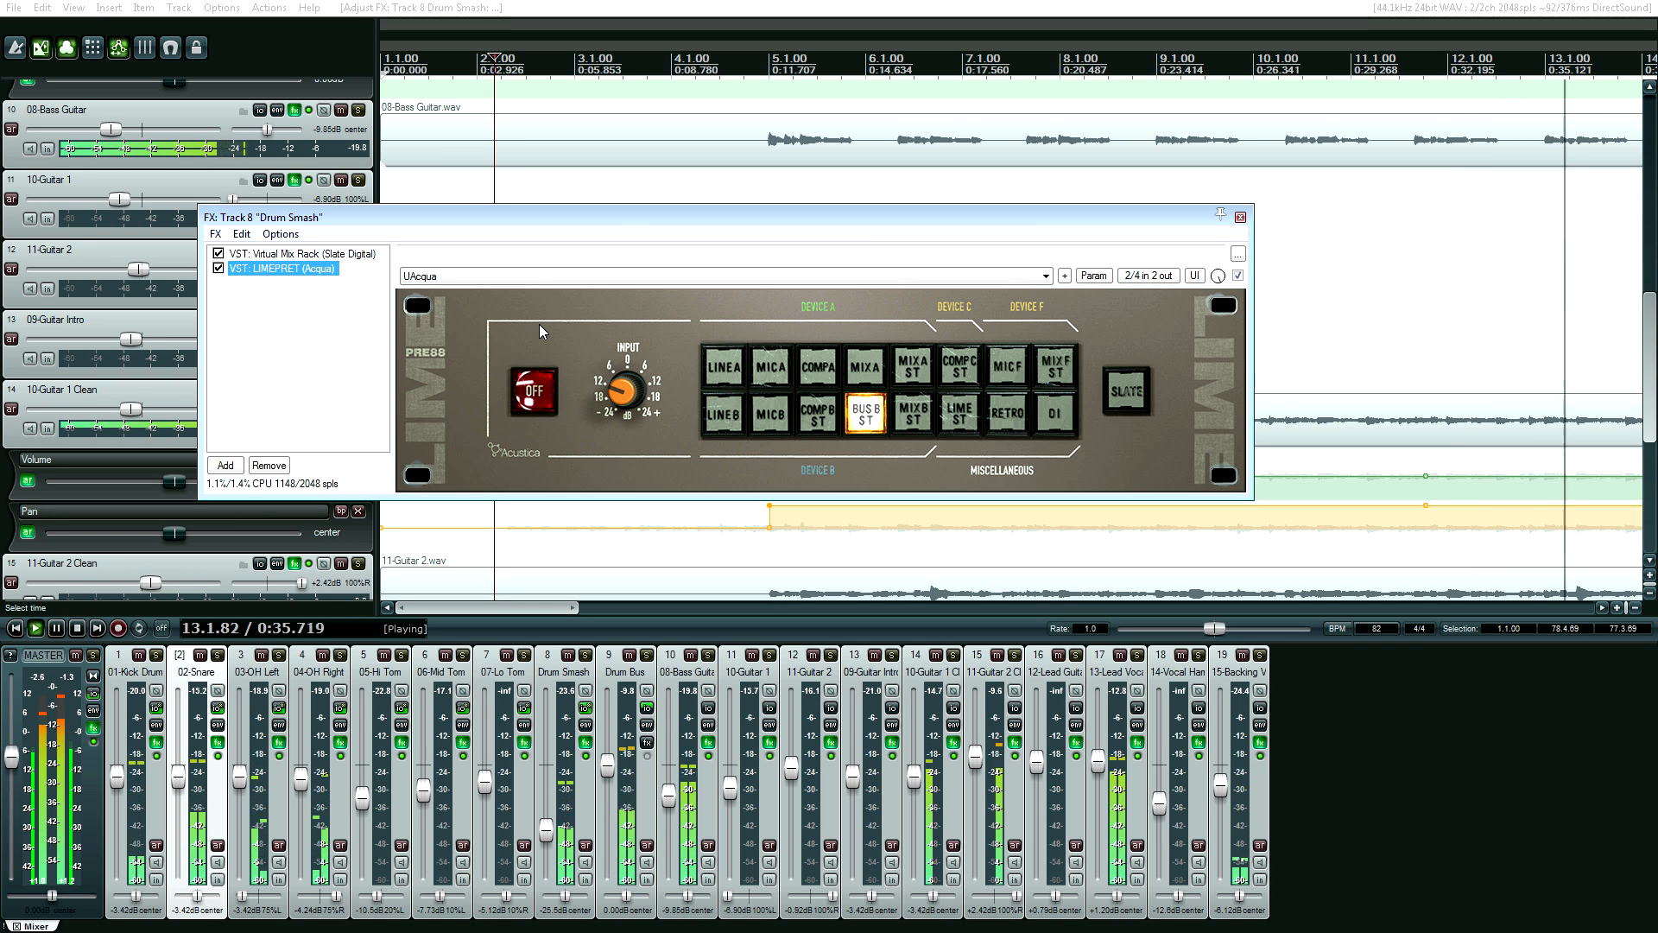
{"action": "key", "text": "Up"}
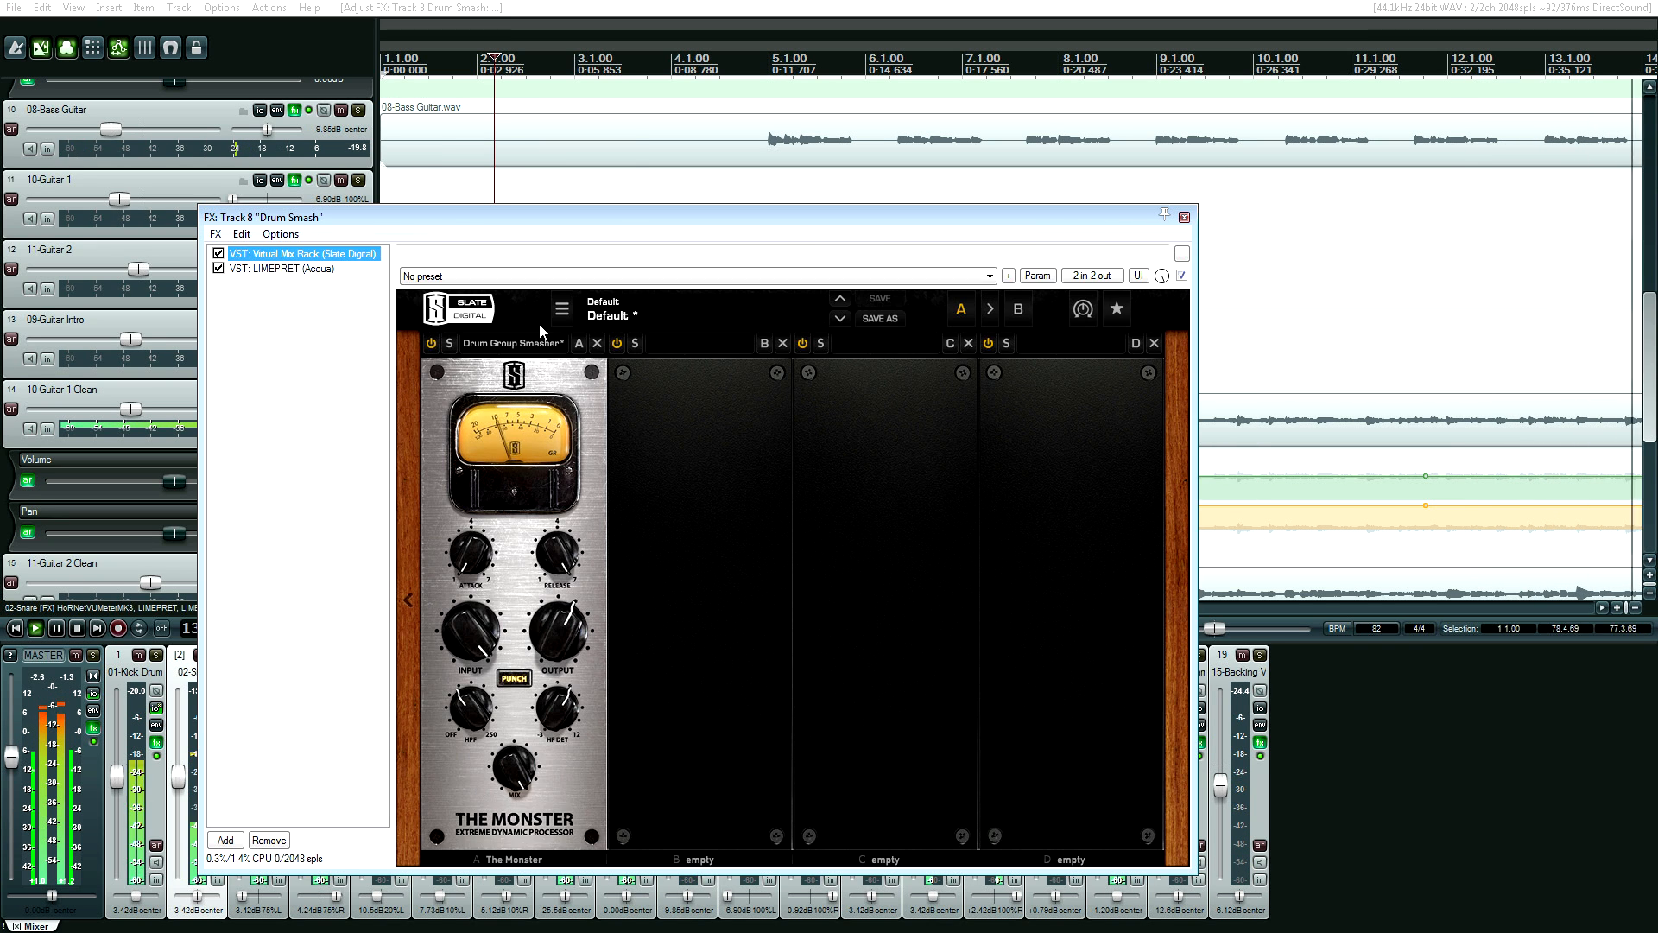
{"action": "key", "text": "Down"}
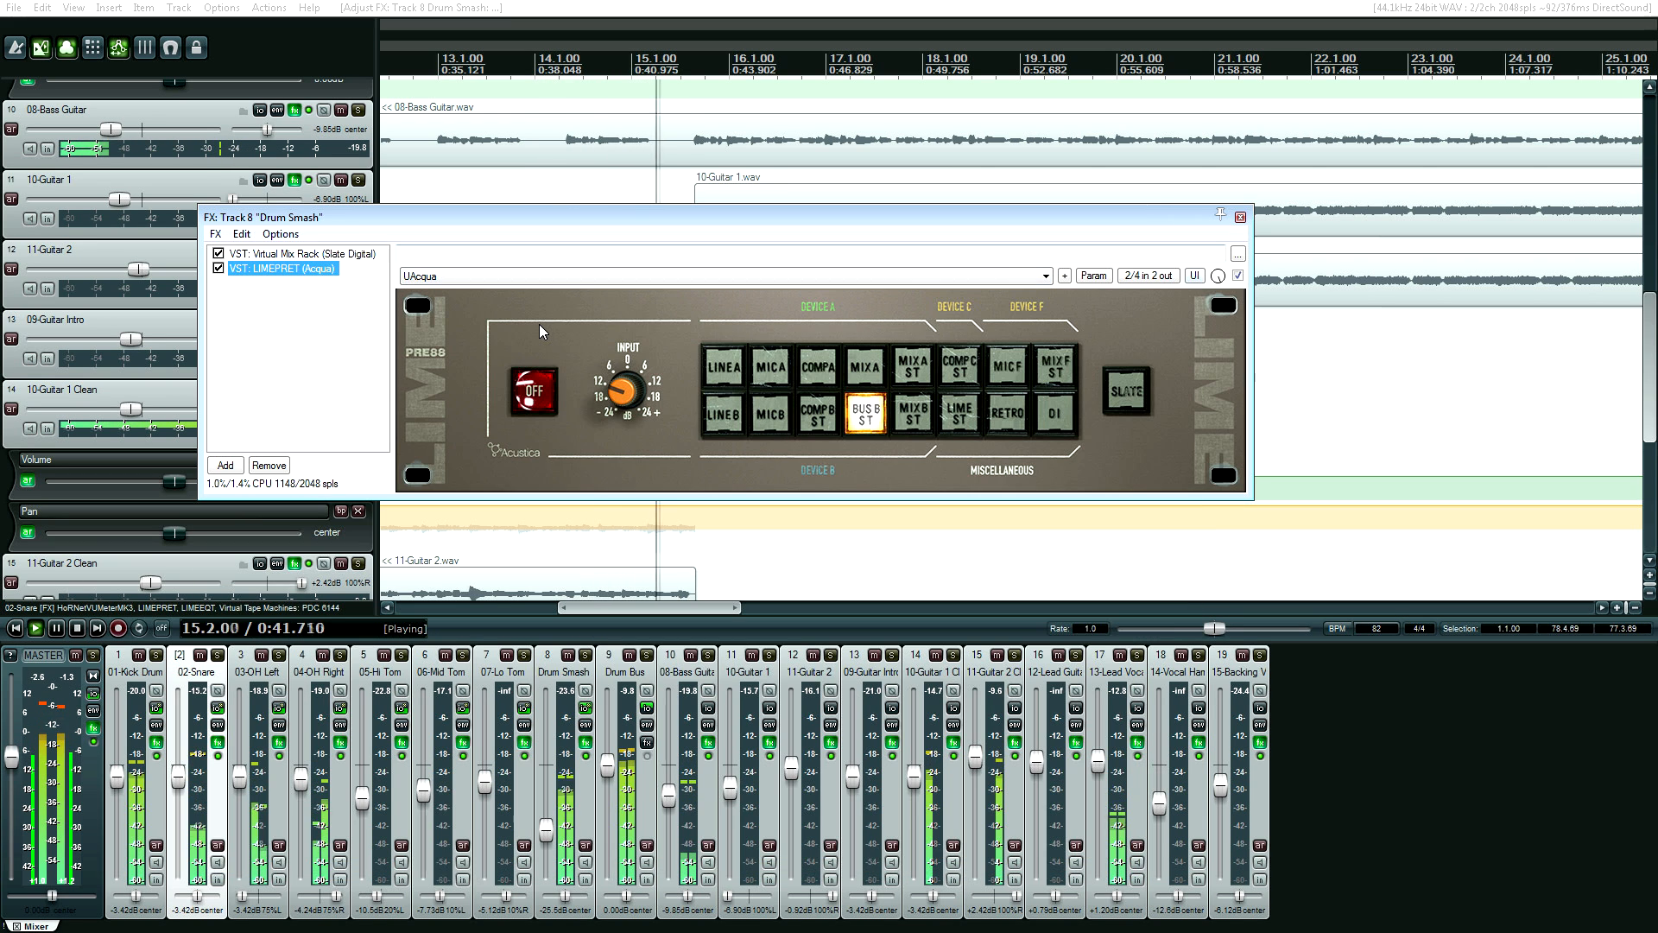
{"action": "key", "text": "Escape"}
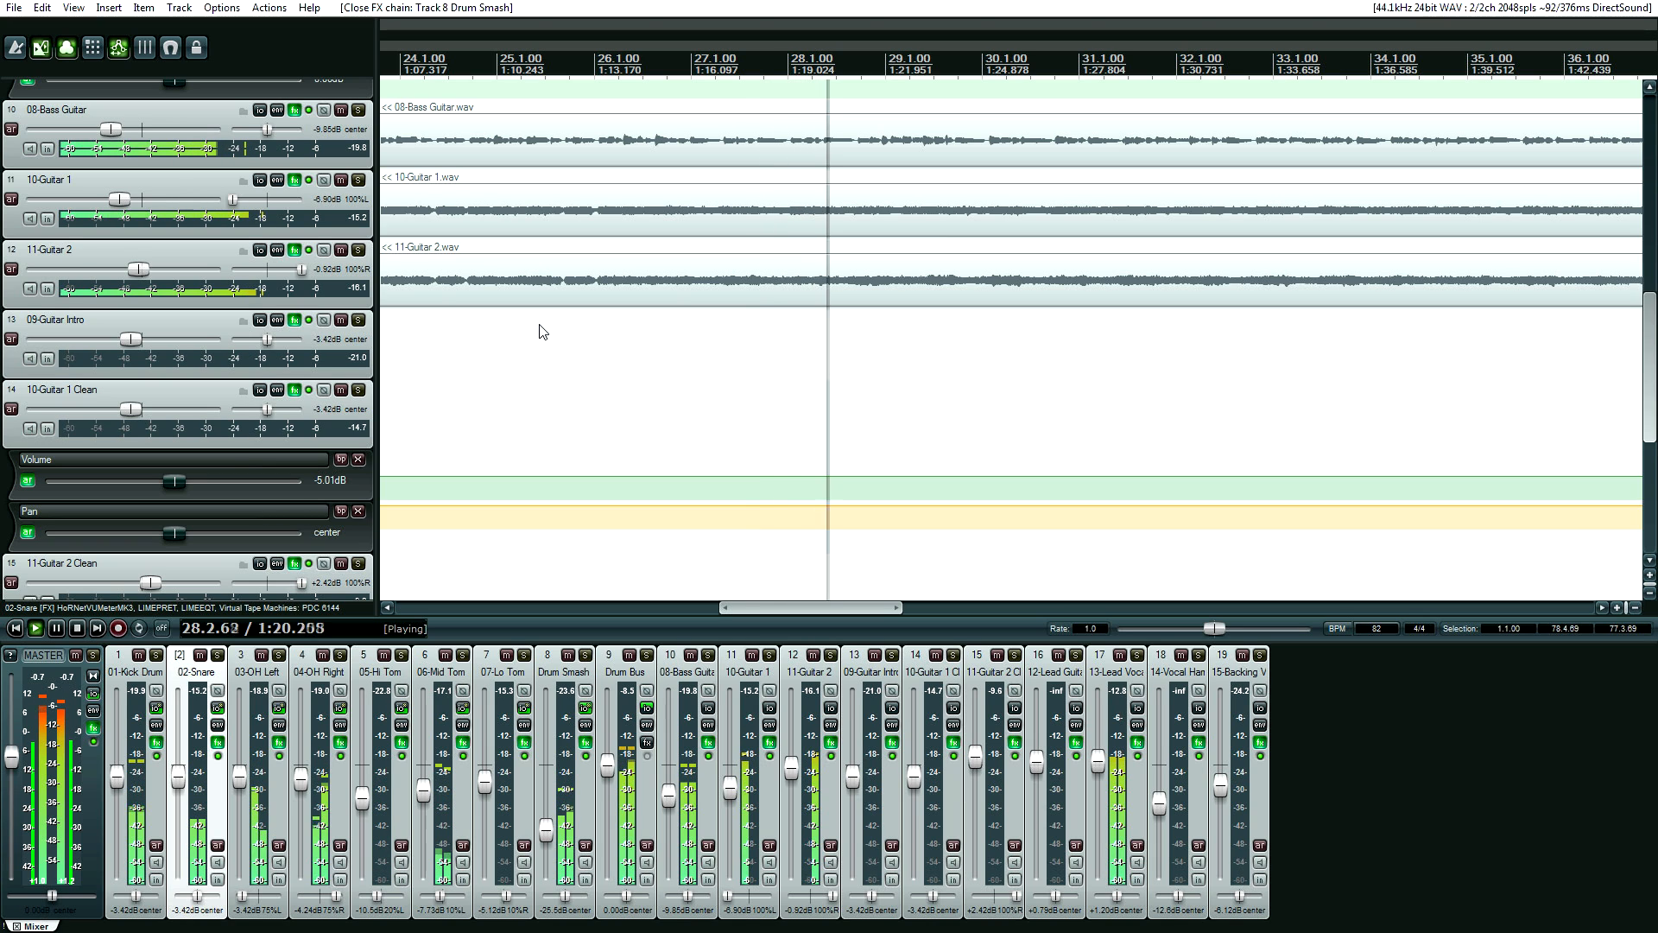
{"action": "key", "text": "space"}
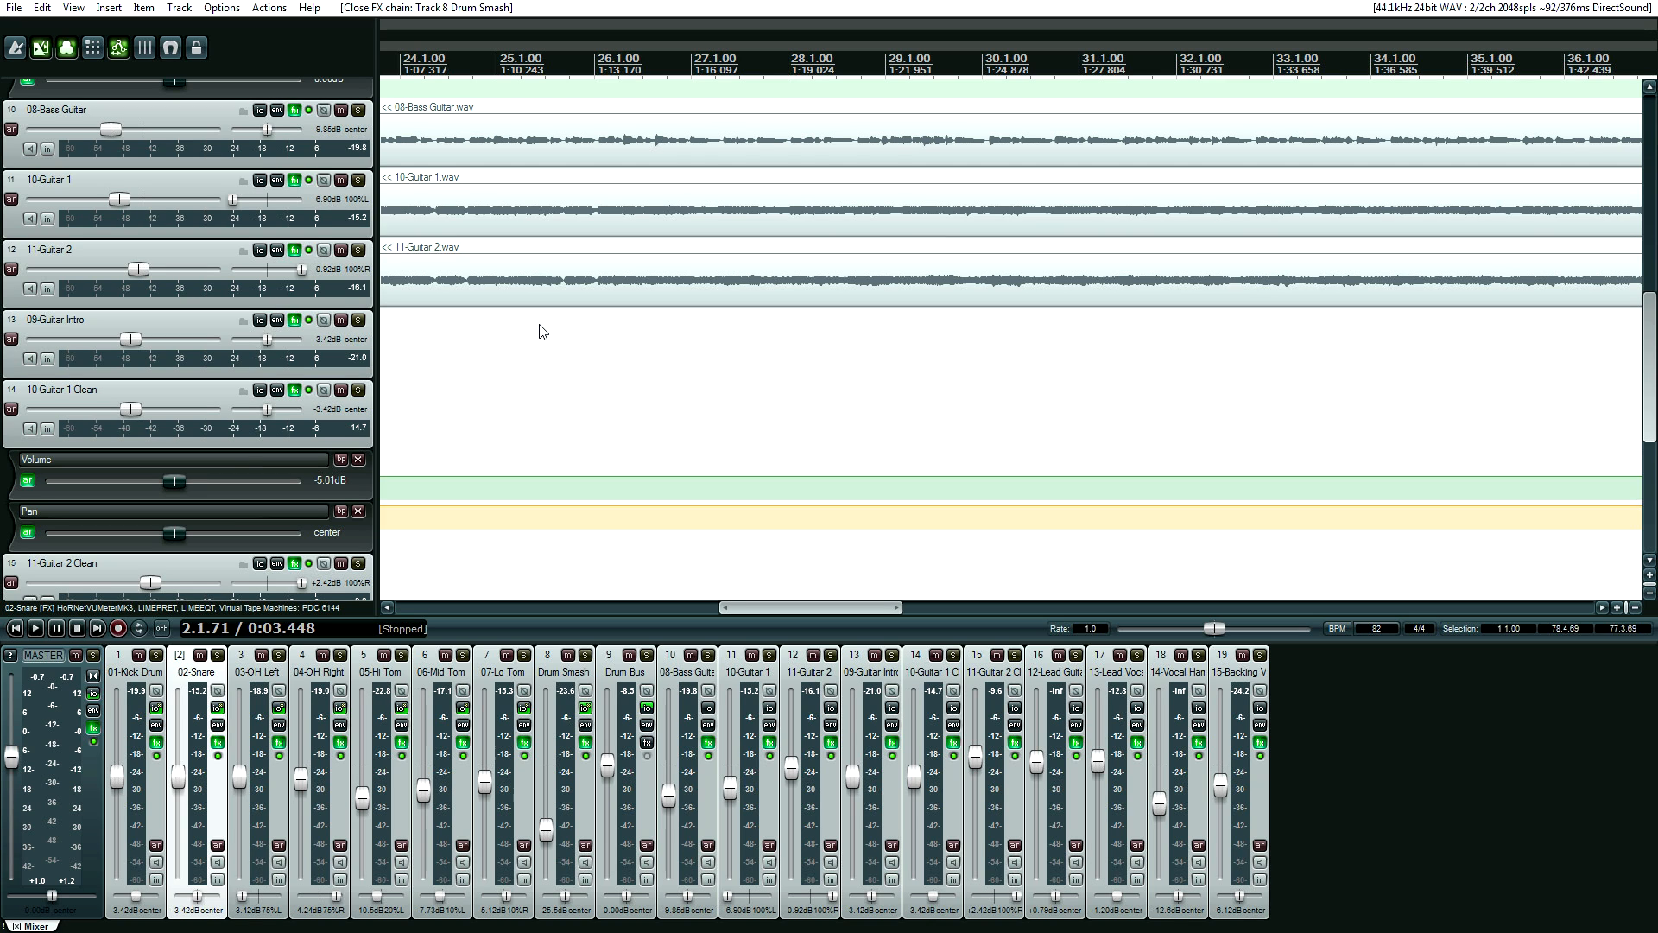
Close the 11-Guitar 2 effects chain and return the edit cursor to the project start.
{"action": "scroll", "coordinate": [542, 331], "scroll_direction": "left", "scroll_amount": 10}
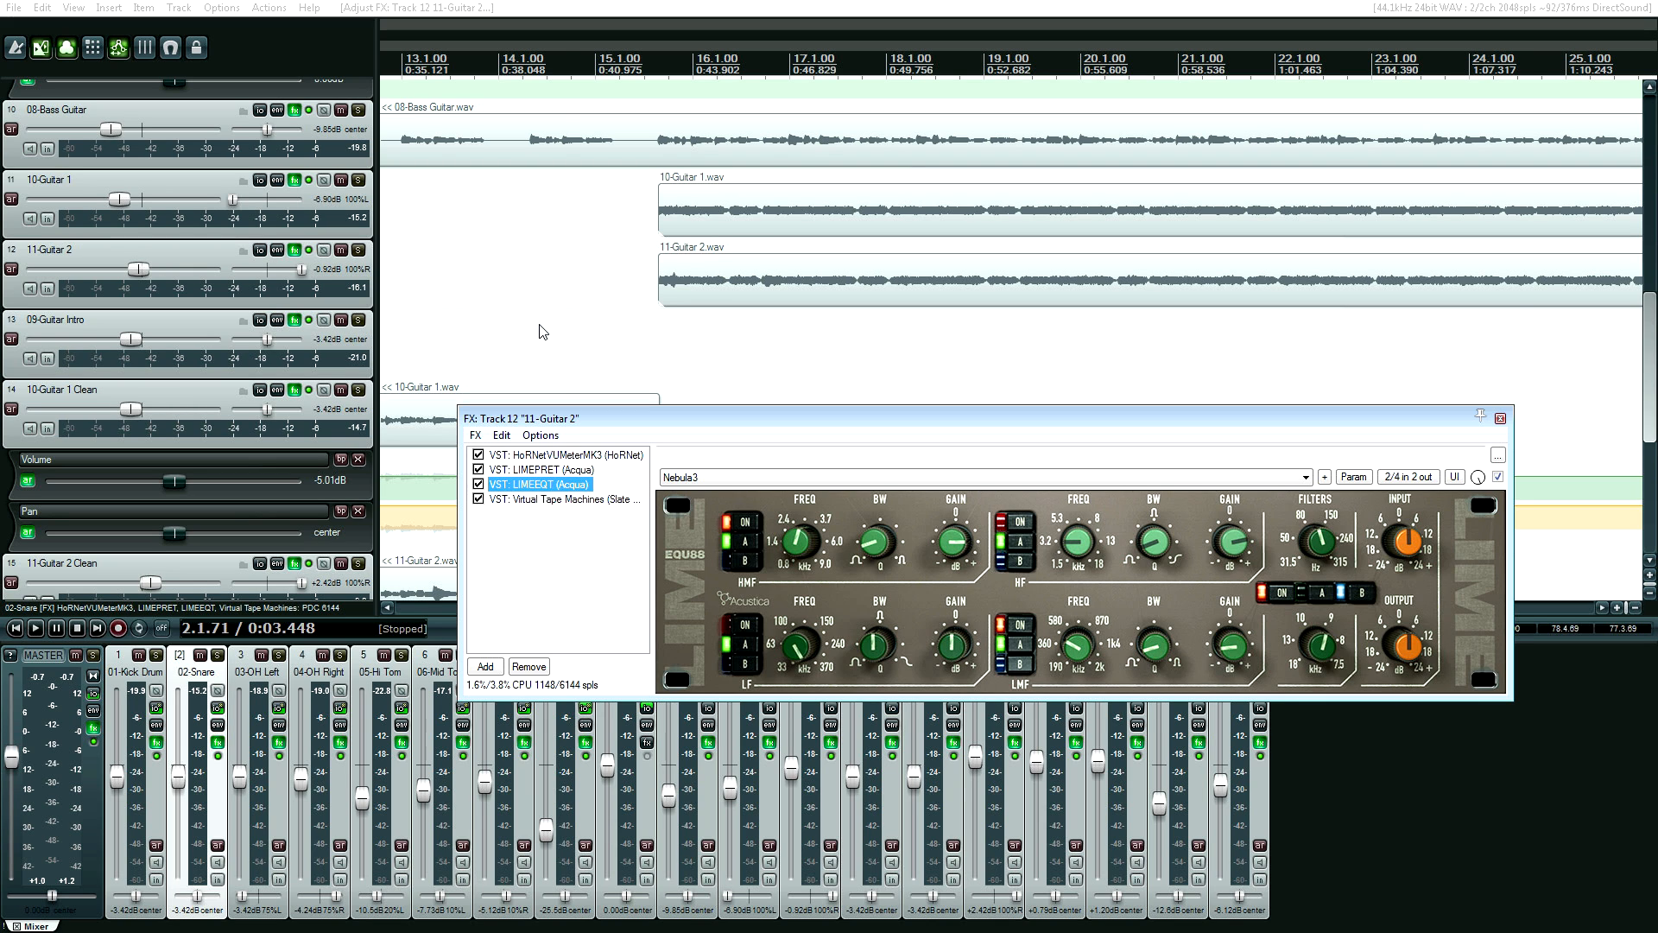
{"action": "left_click", "coordinate": [540, 331]}
{"action": "key", "text": "Home"}
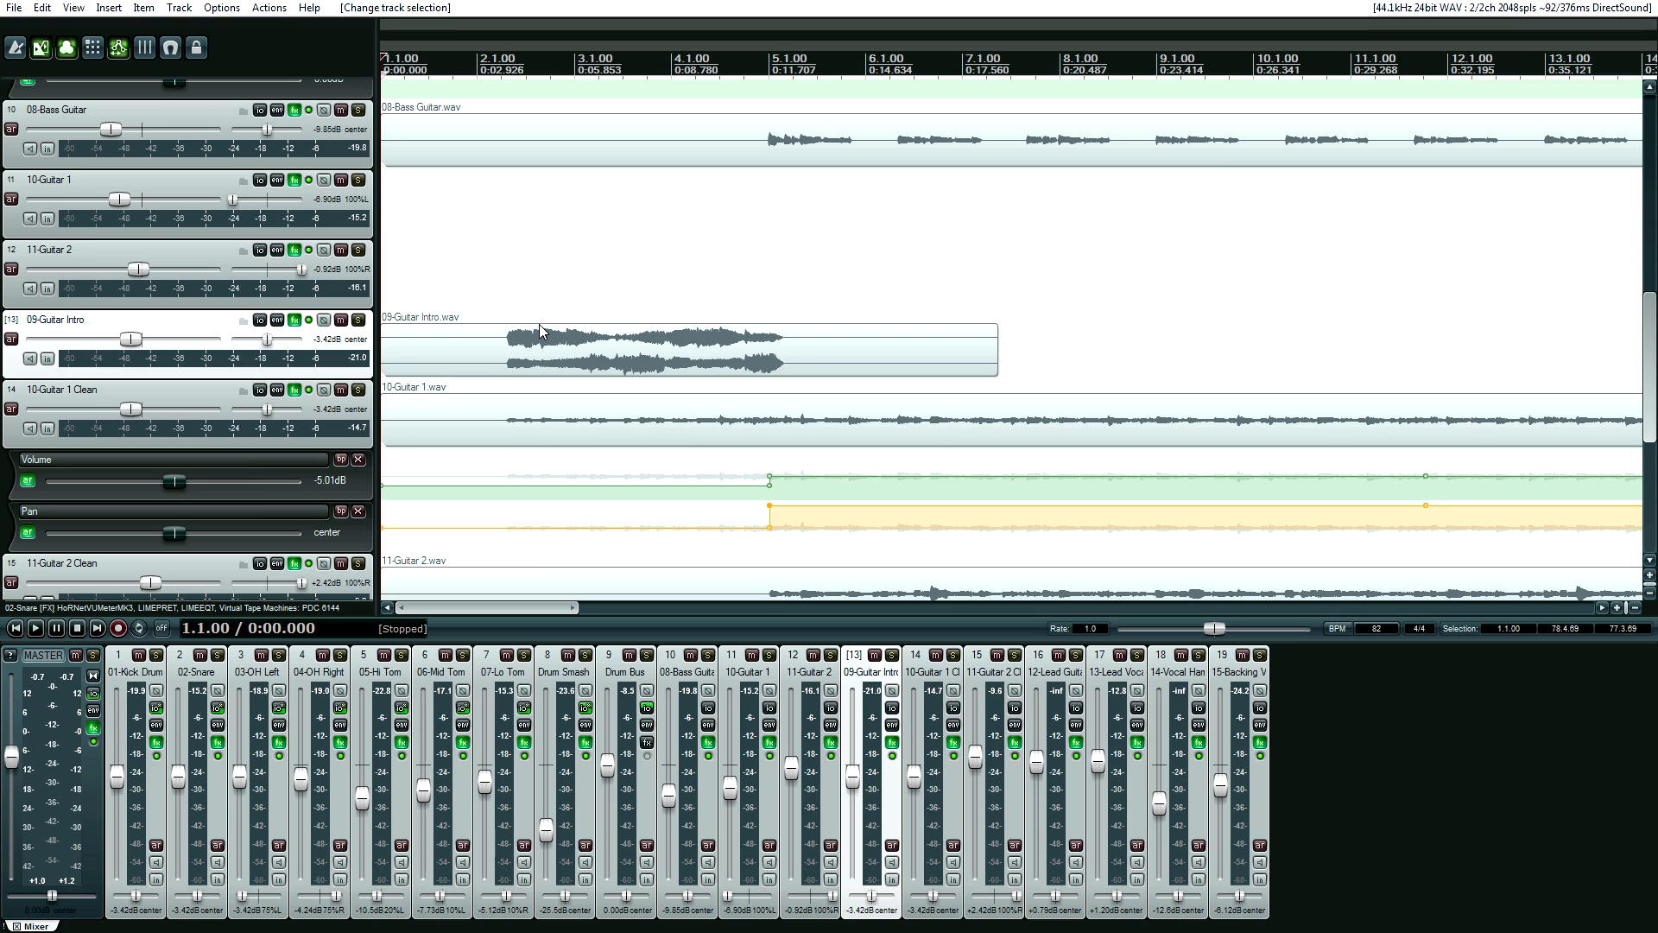